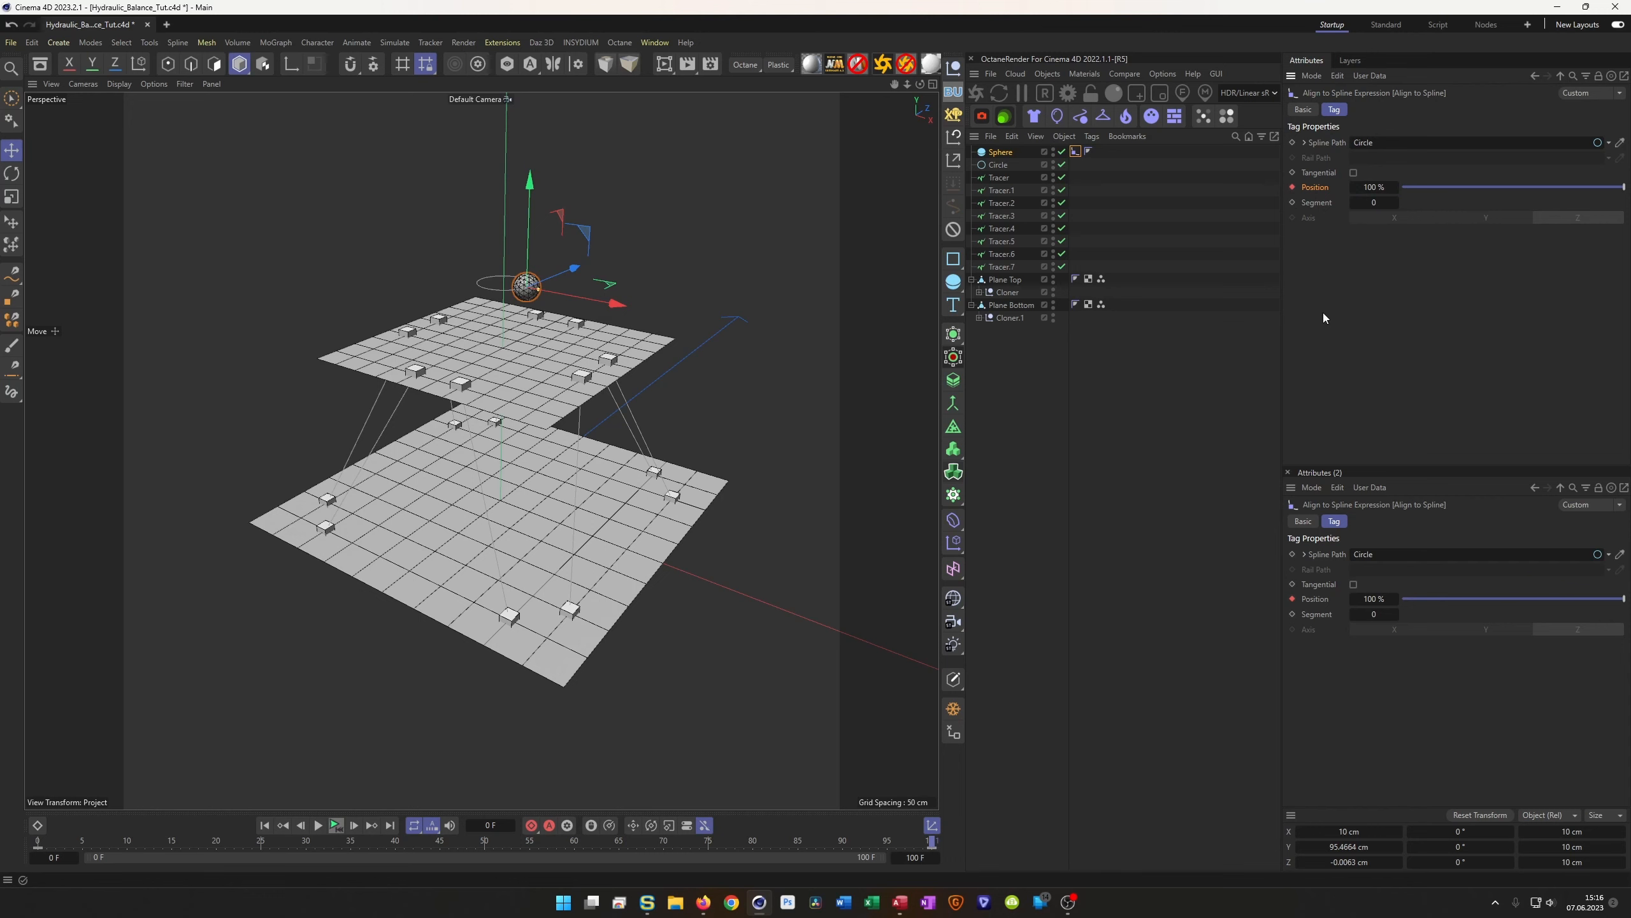
Play the animation to watch the sphere orbit the circle, then stop and return to frame 0
left_click(335, 825)
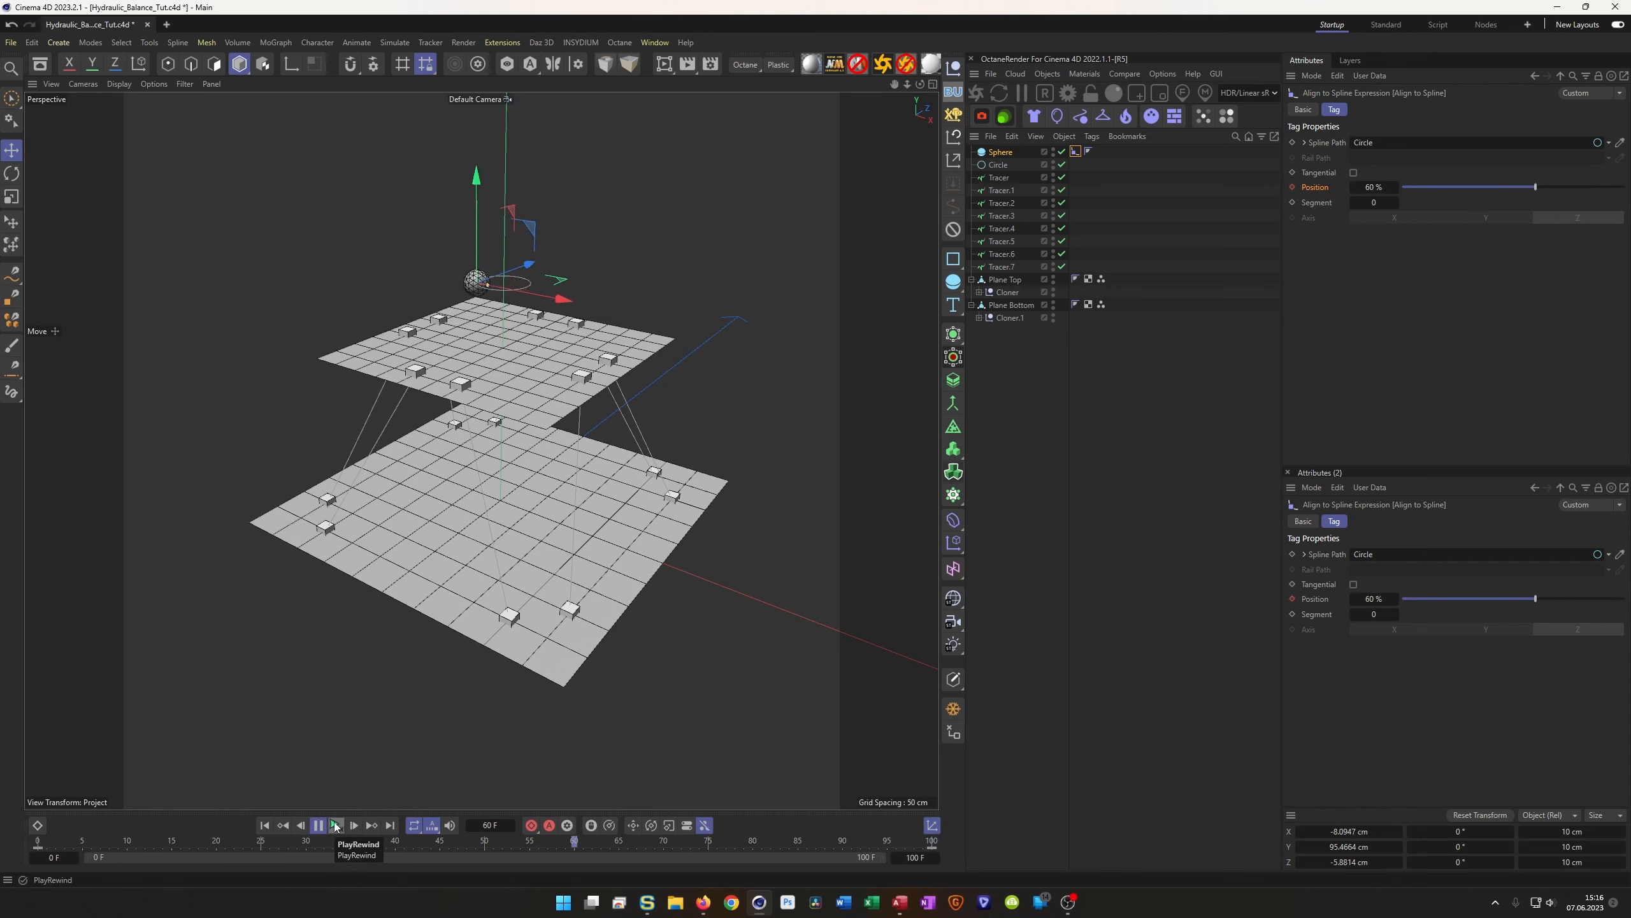
left_click(335, 825)
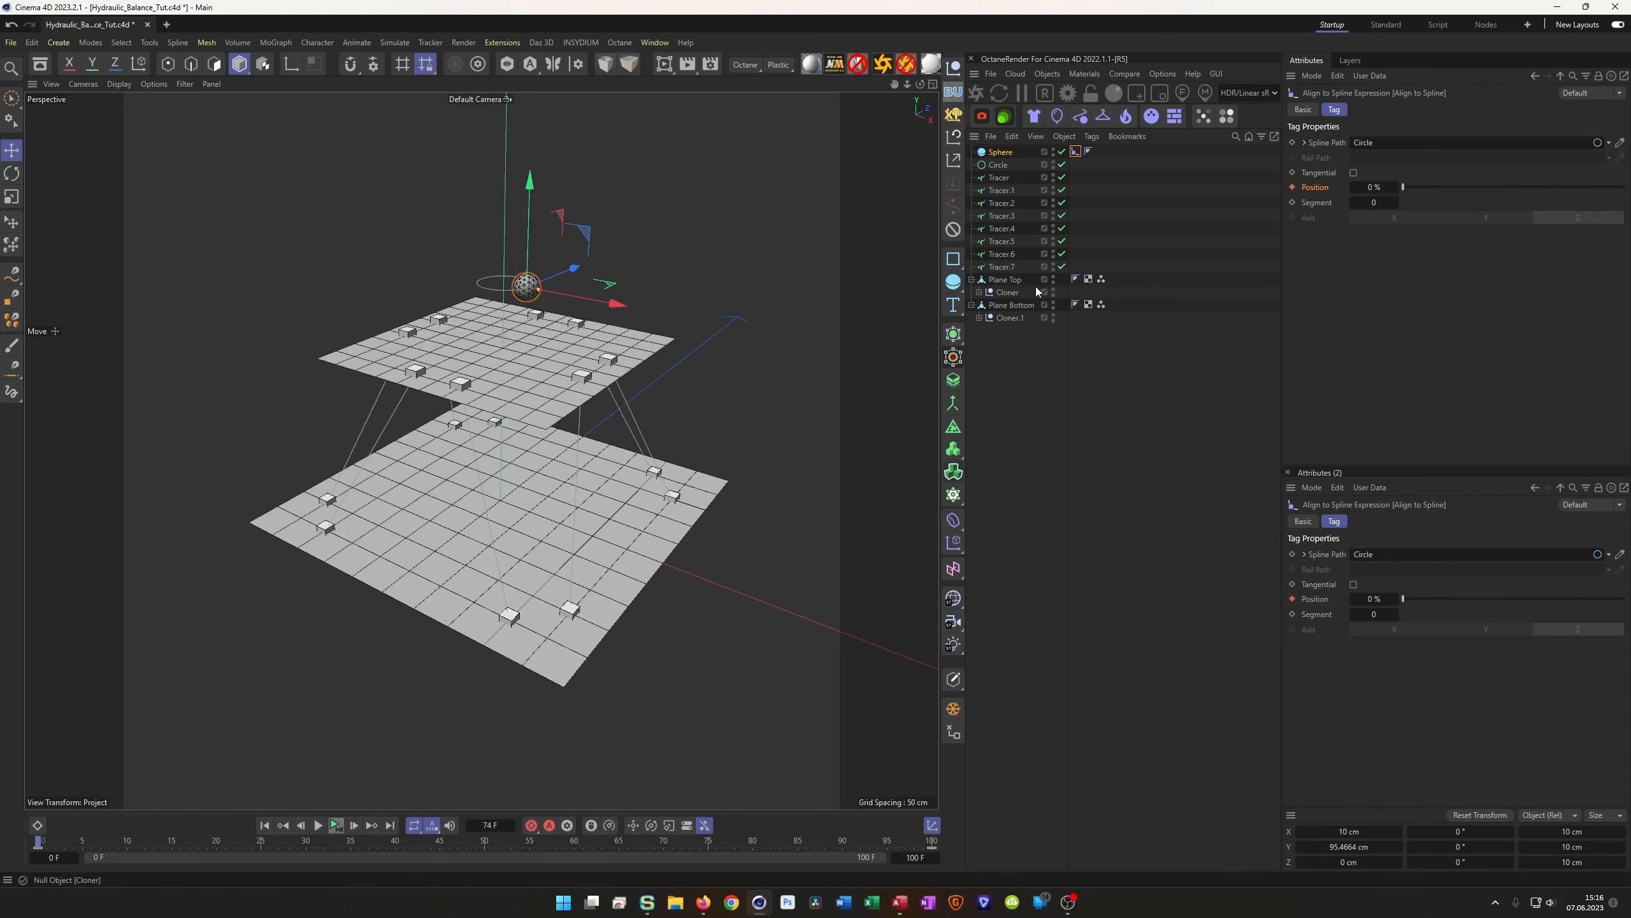
Add a Constraint tag to Plane Top from its Rigging Tags menu
left_click(1003, 283)
right_click(1008, 279)
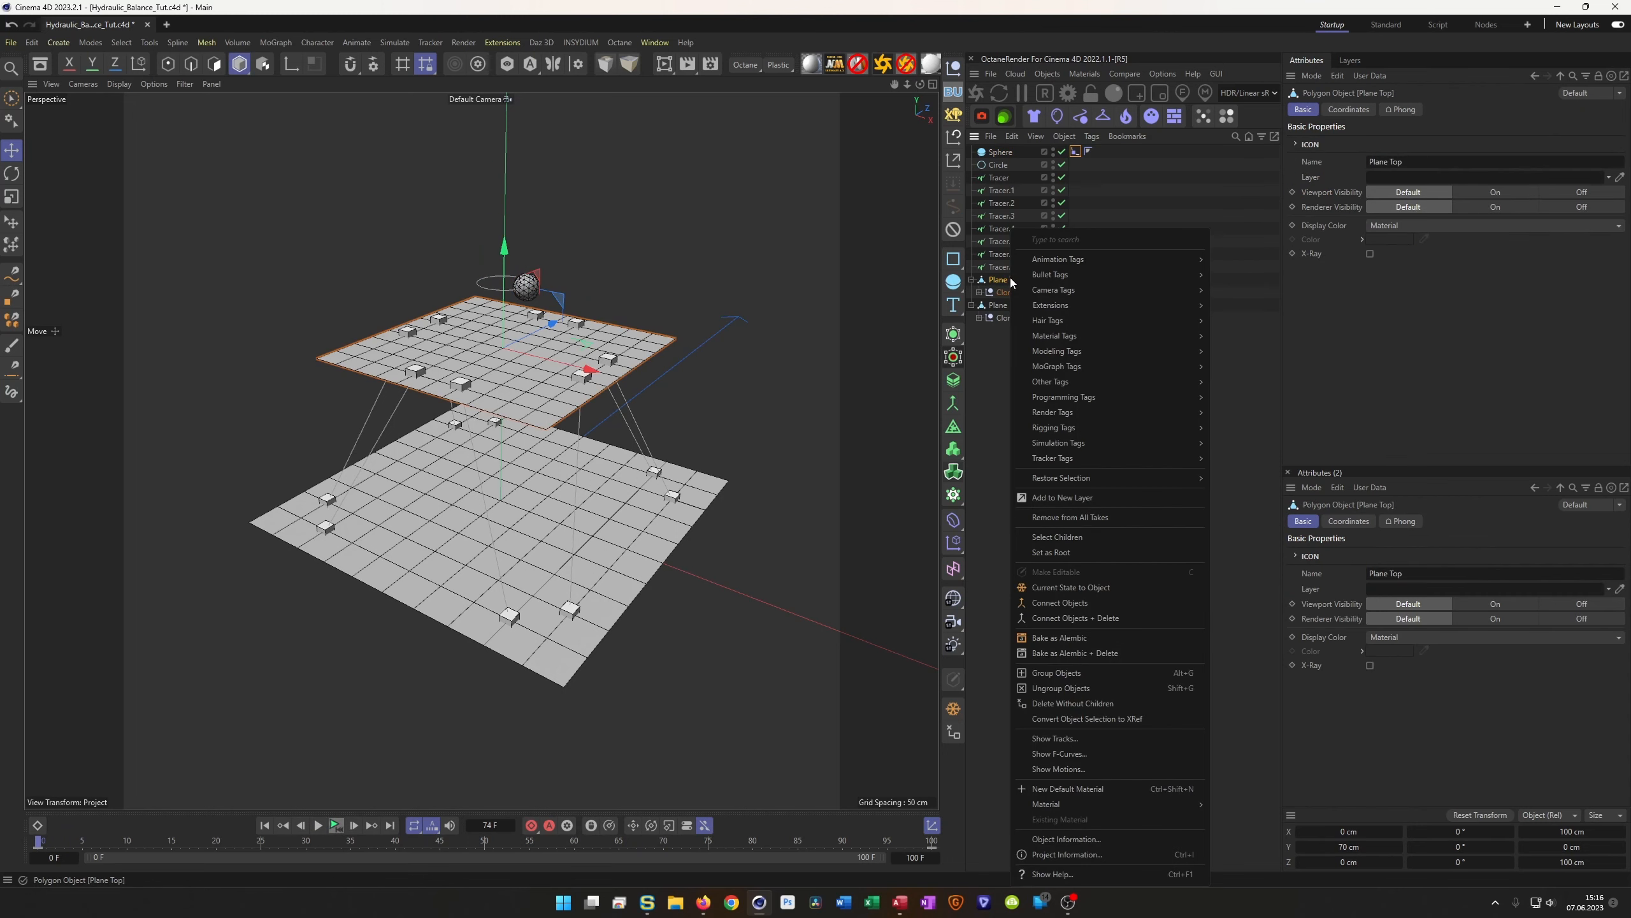
mouse_move(1106, 414)
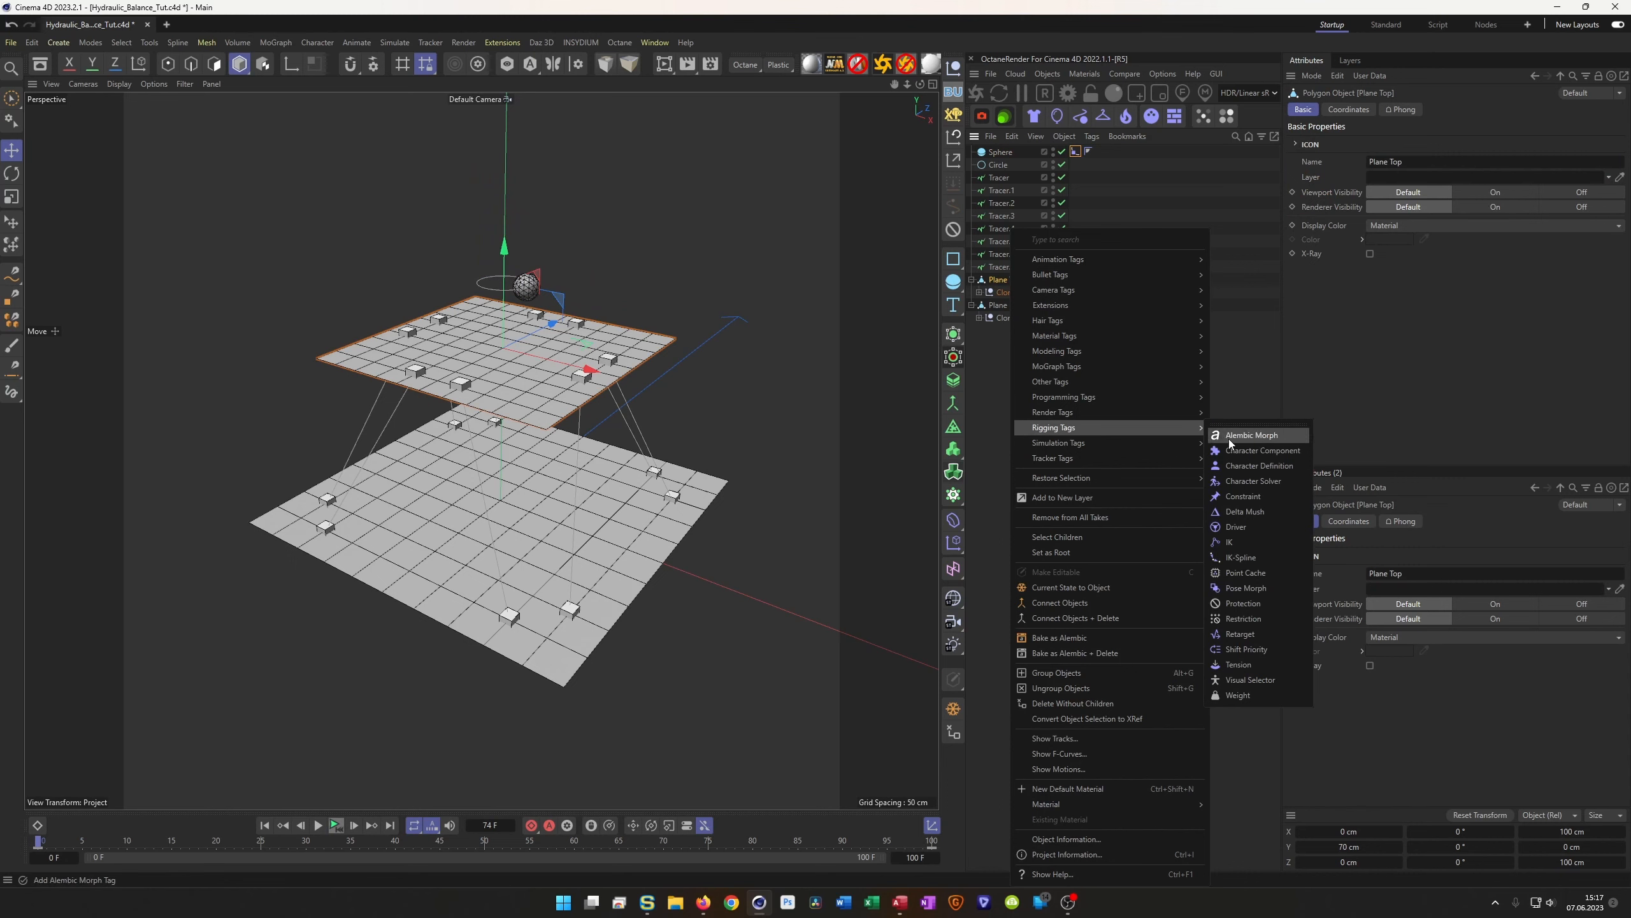
left_click(1256, 495)
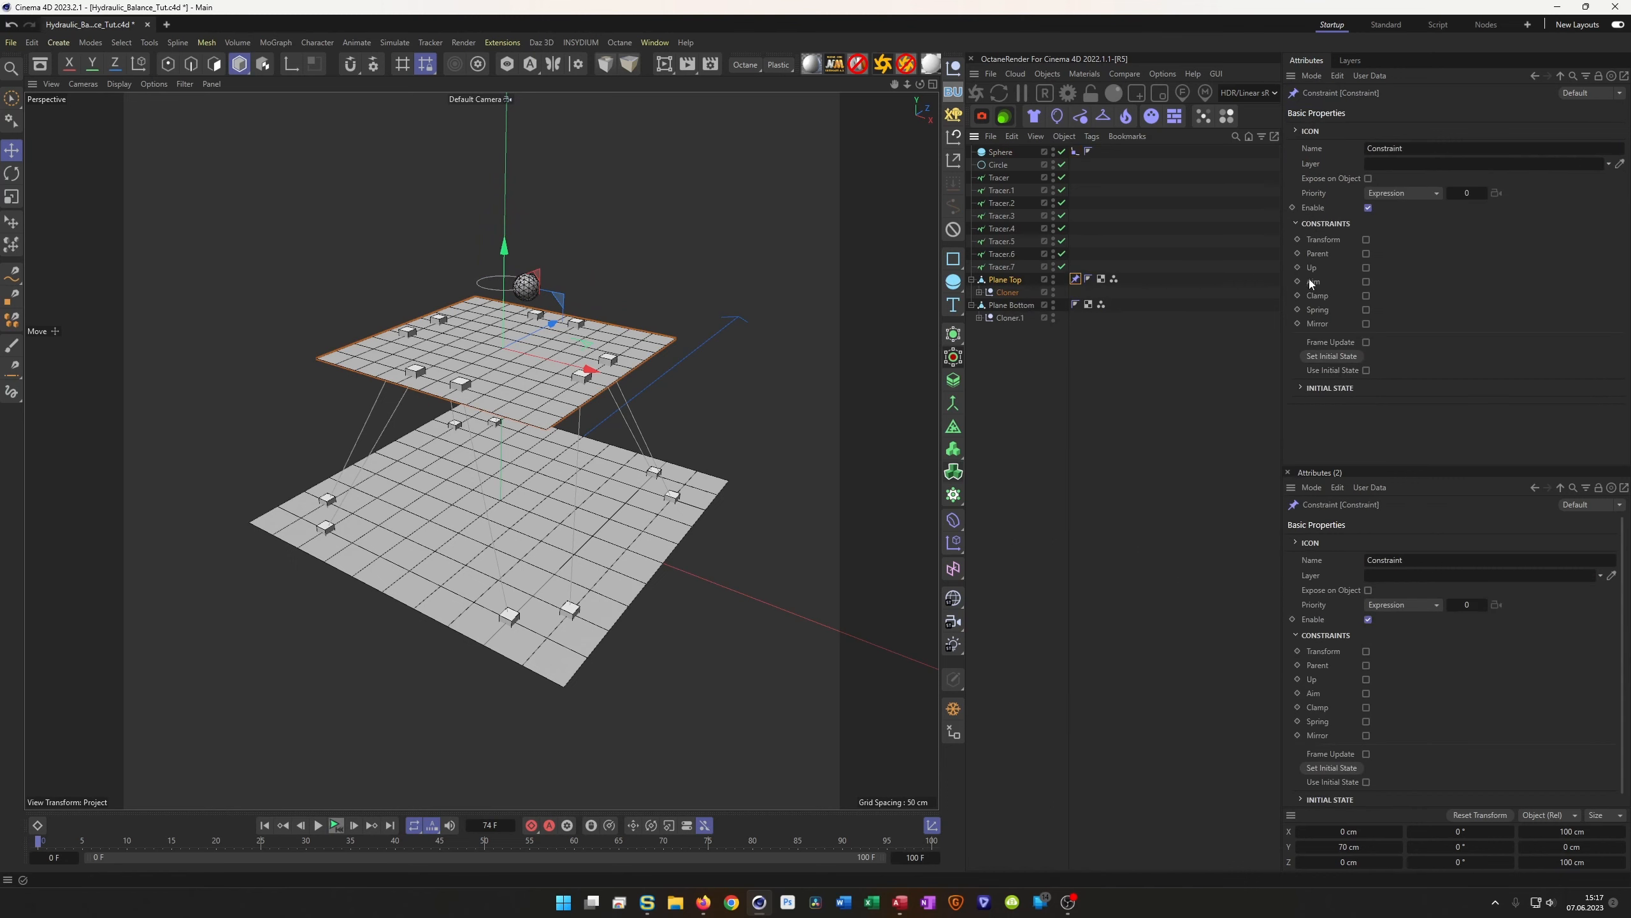
Enable Aim, set Sphere as the target on the +Y axis, and expand the Constrain settings
left_click(1365, 282)
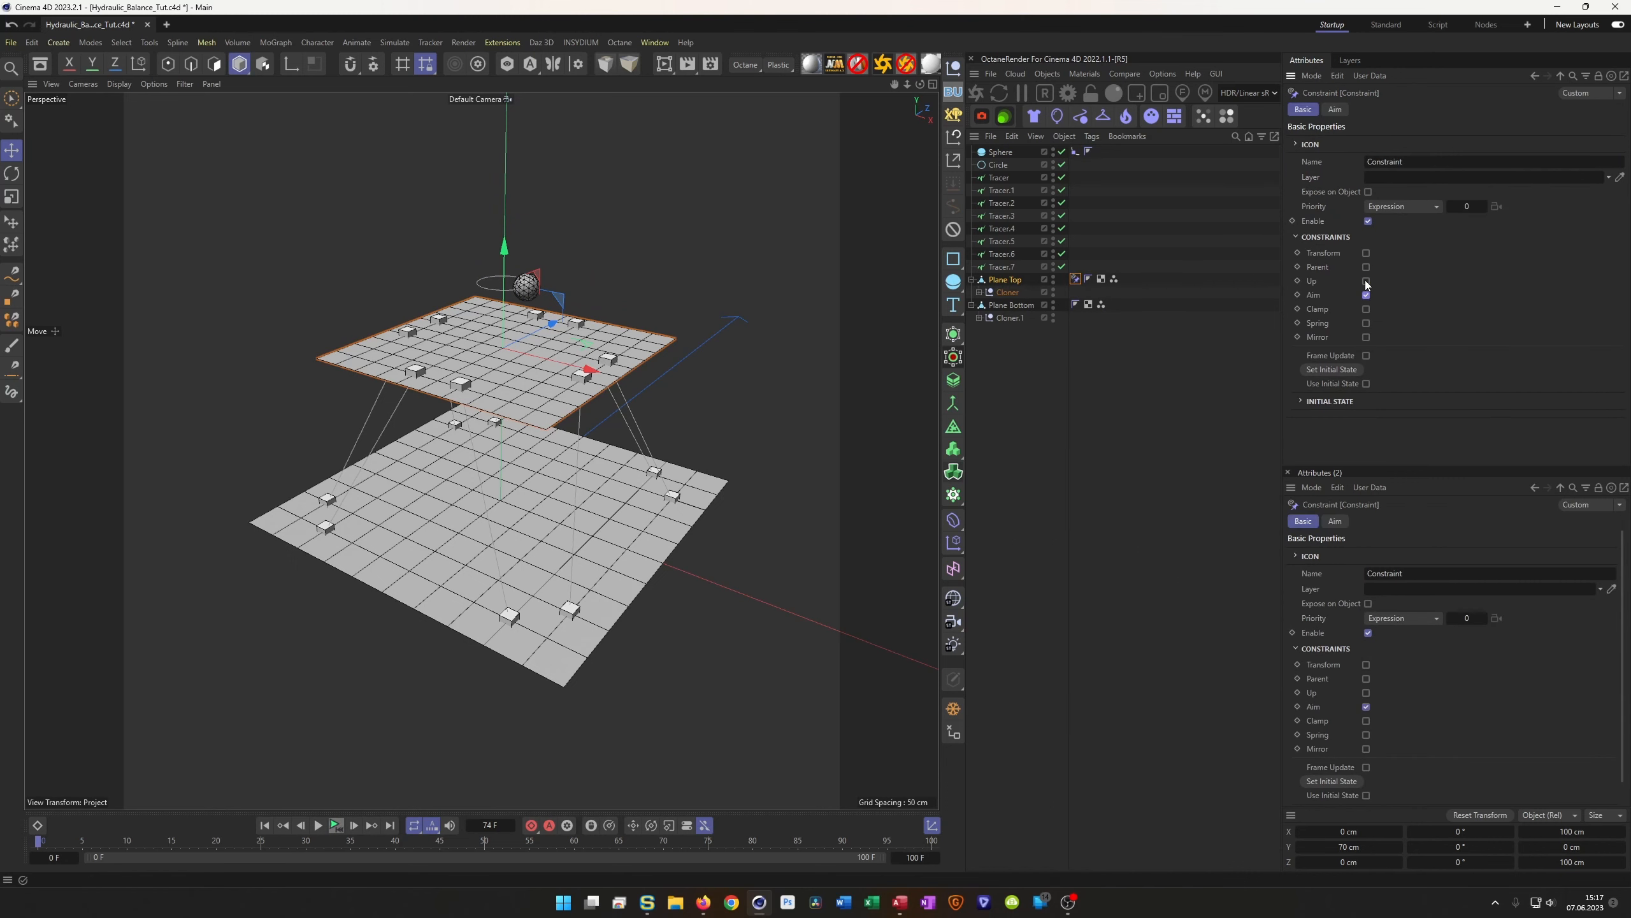
left_click(1336, 109)
left_click_drag(1000, 151, 1161, 166)
left_click_drag(1377, 266, 1381, 254)
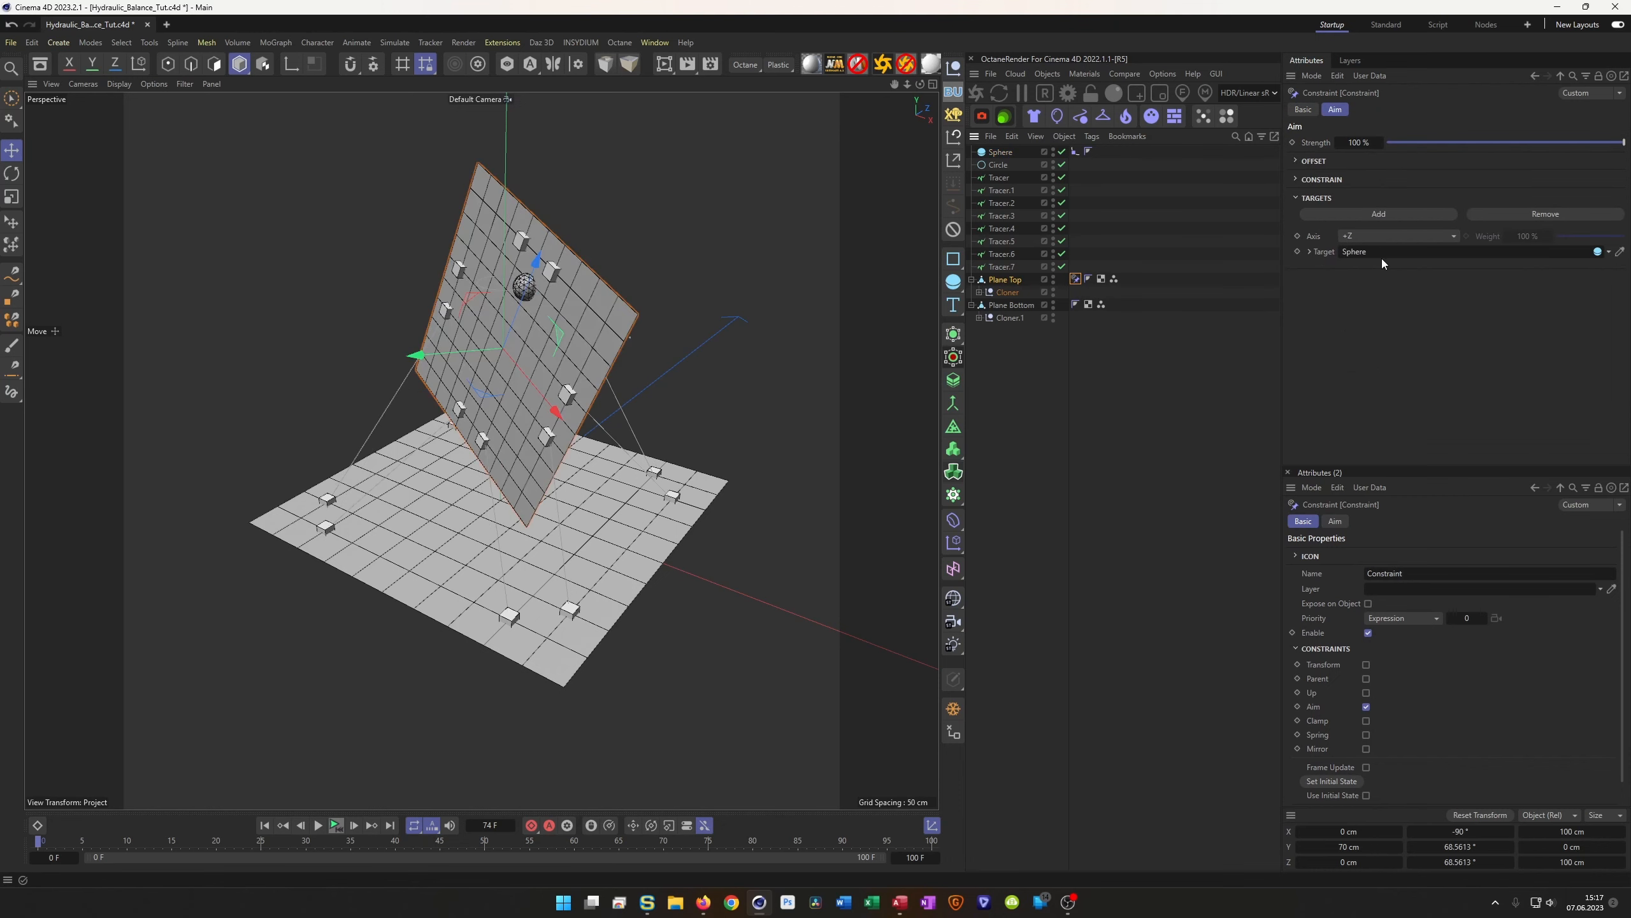
left_click(1396, 237)
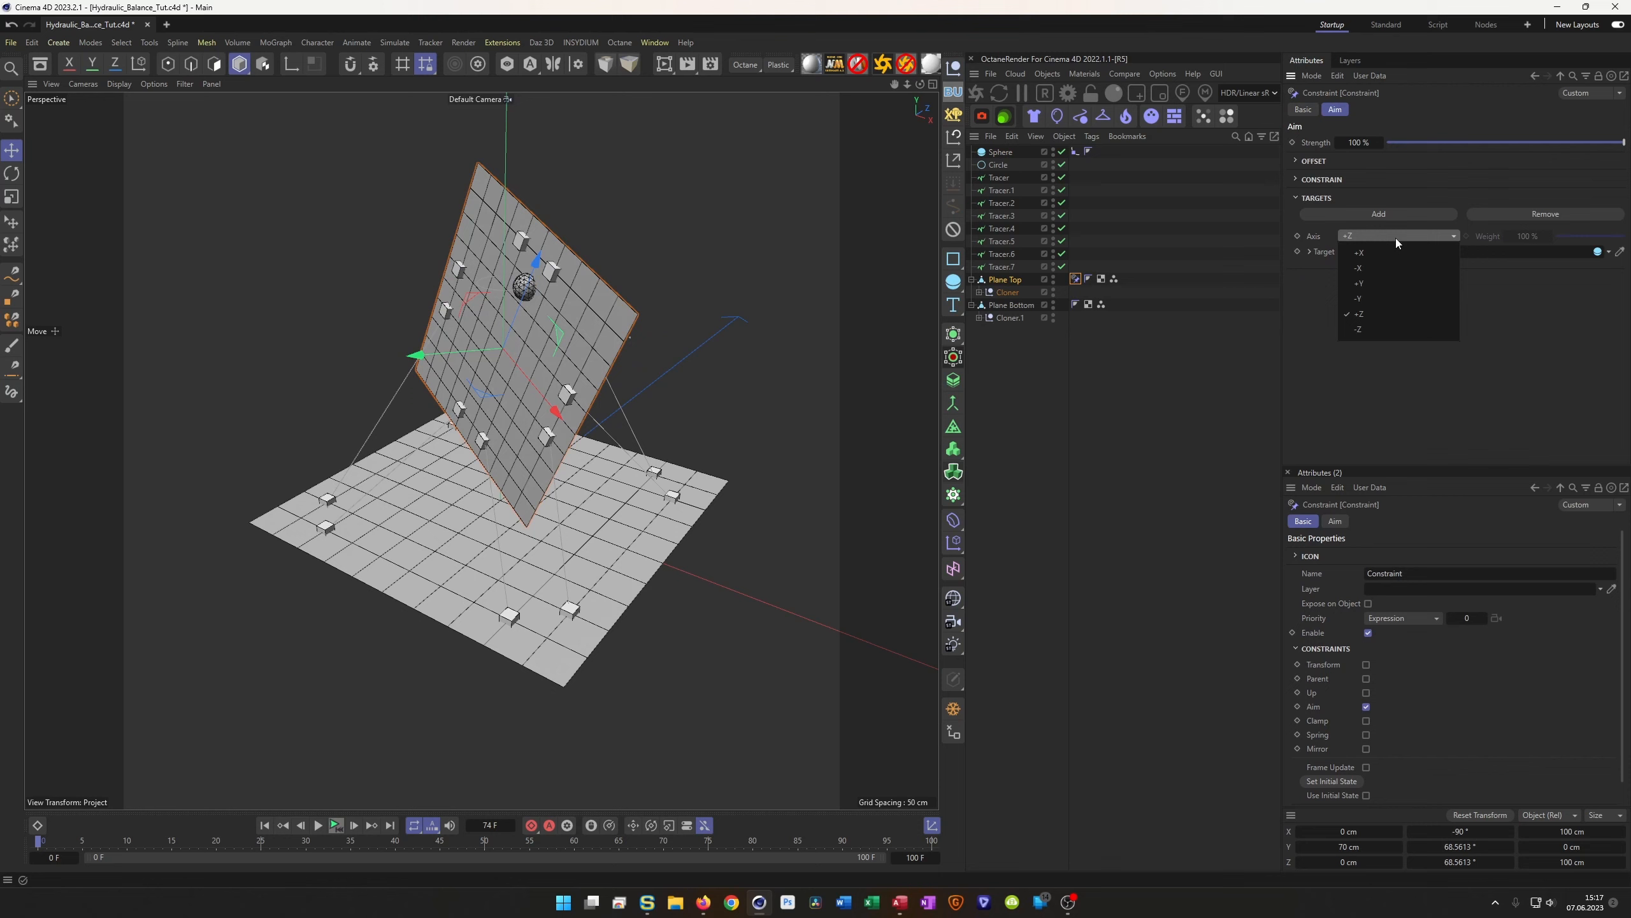
left_click(1390, 283)
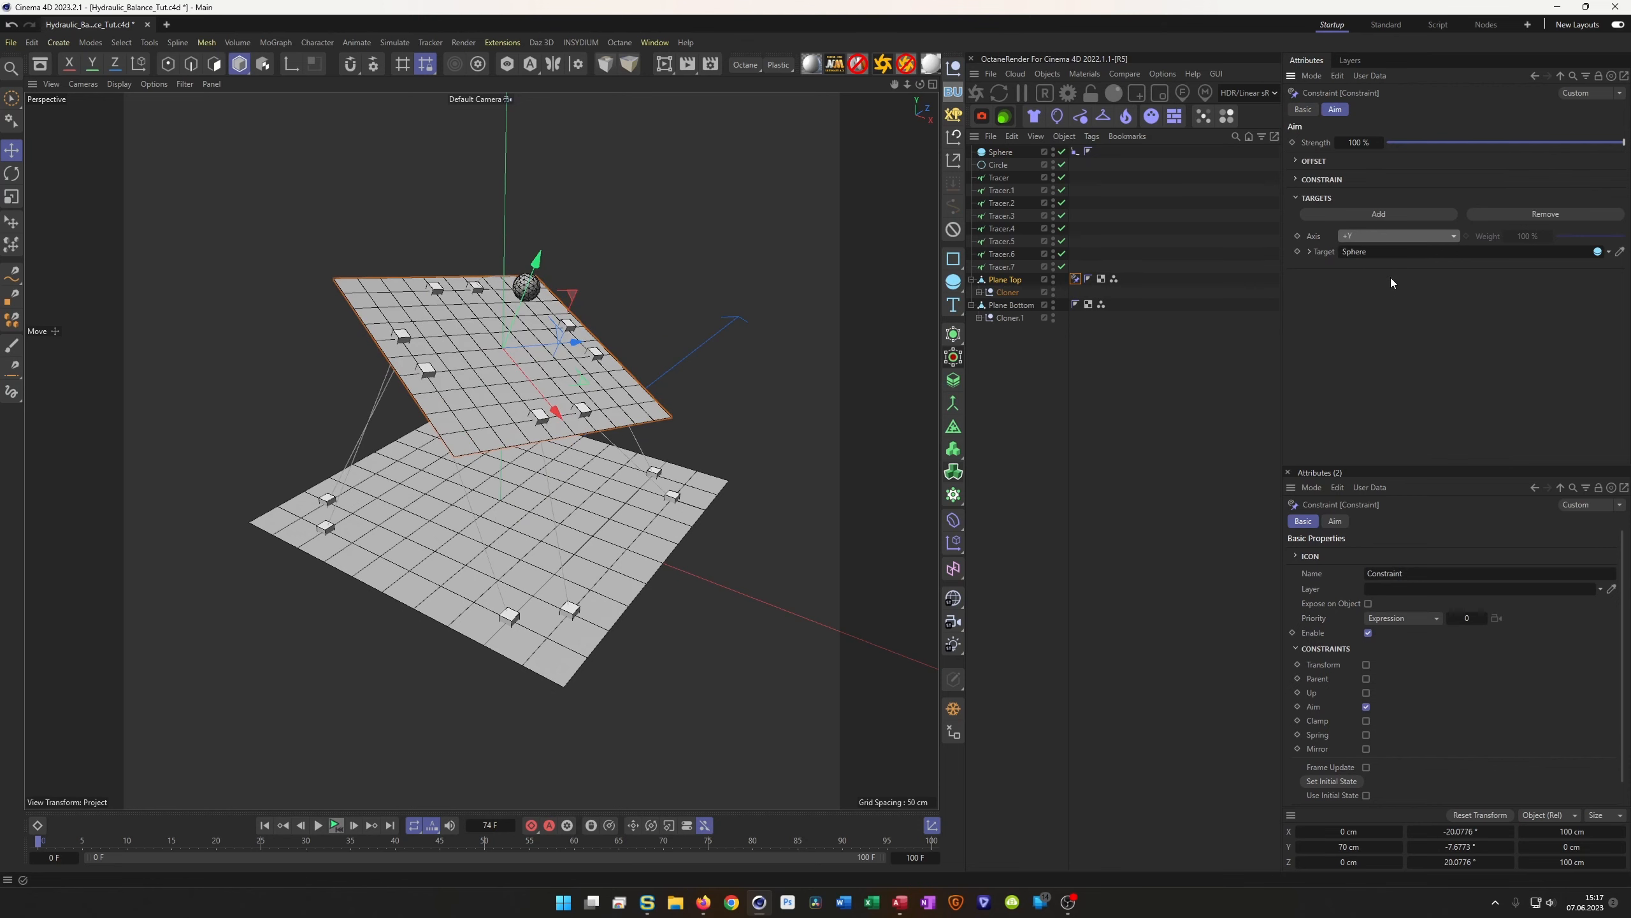
left_click(1299, 181)
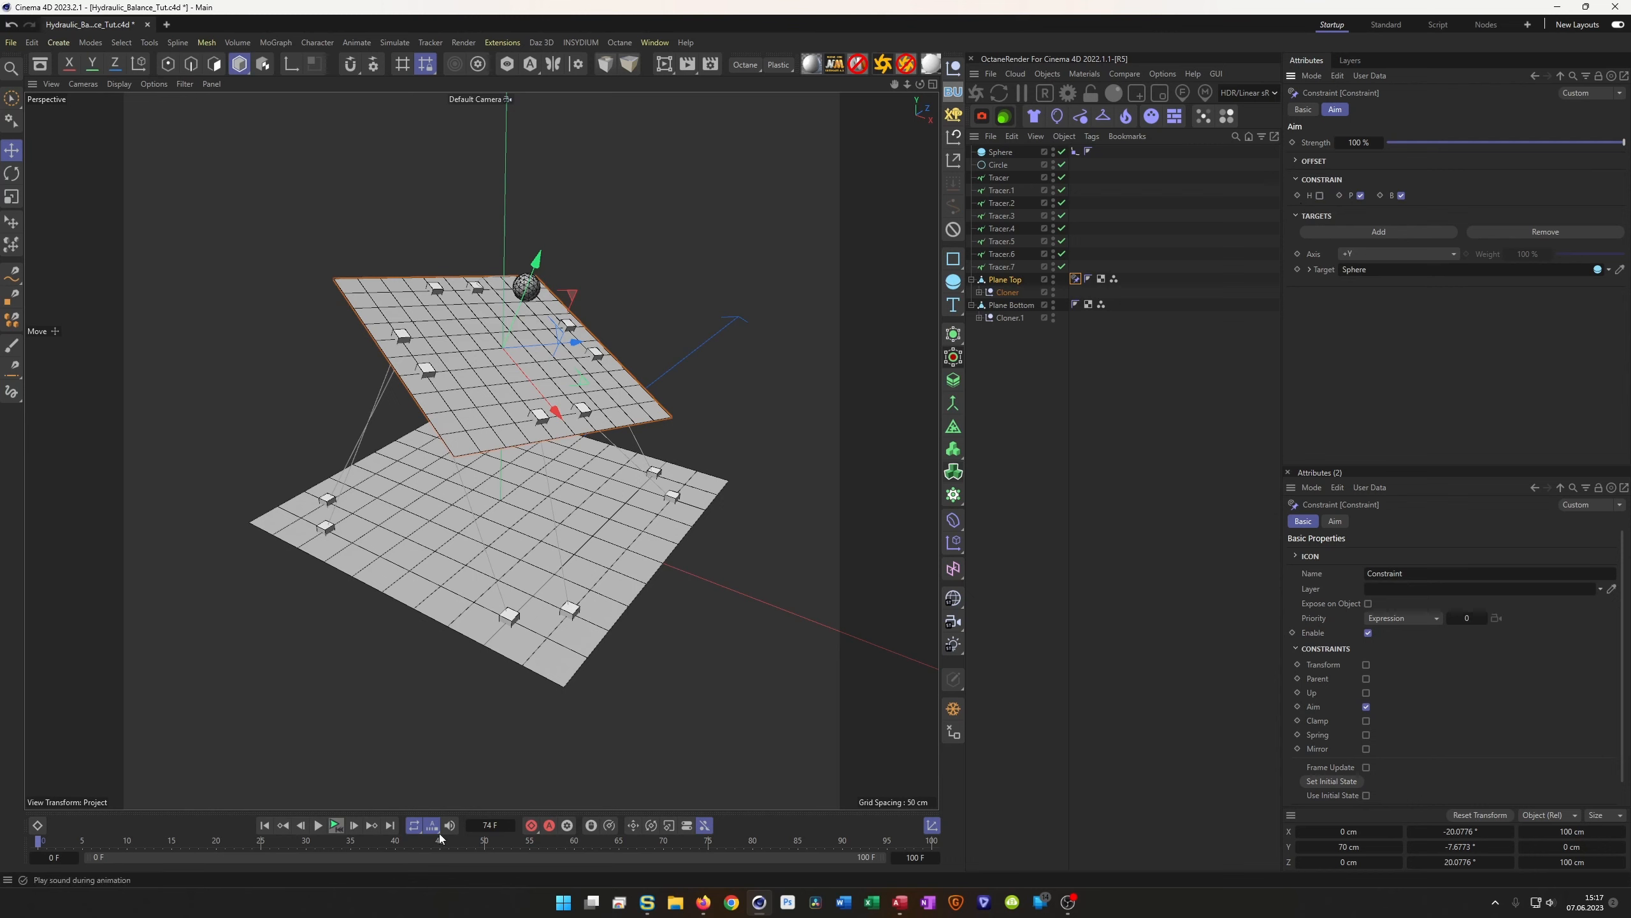
Play back to check Plane Top's tilt, then return to the constraint's basic settings
left_click(335, 826)
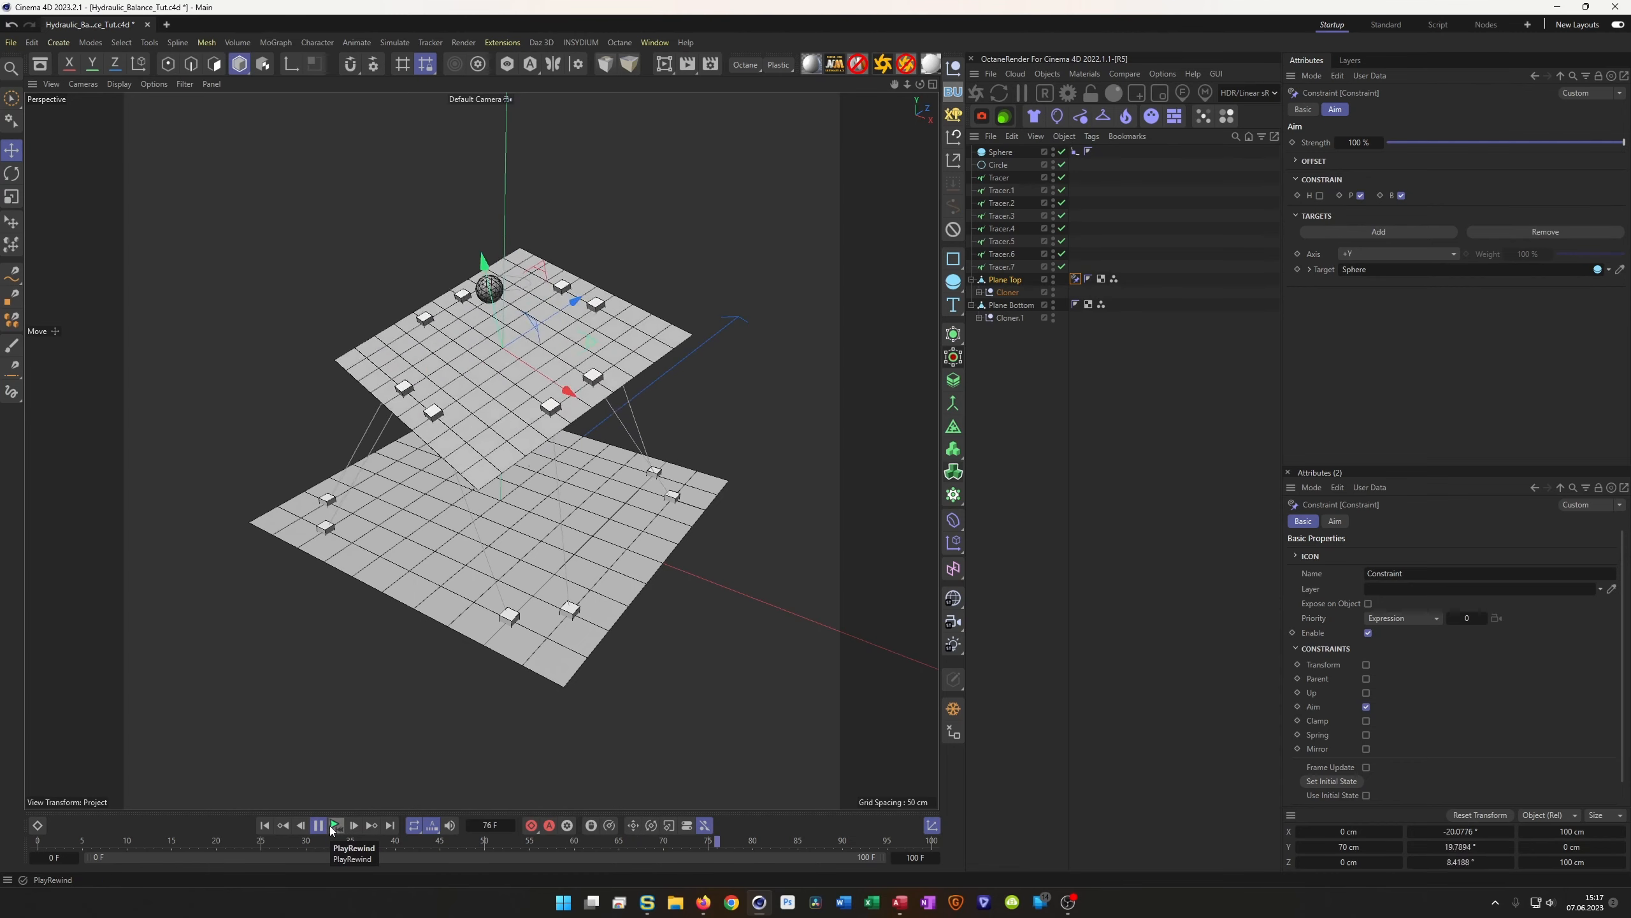
left_click(335, 825)
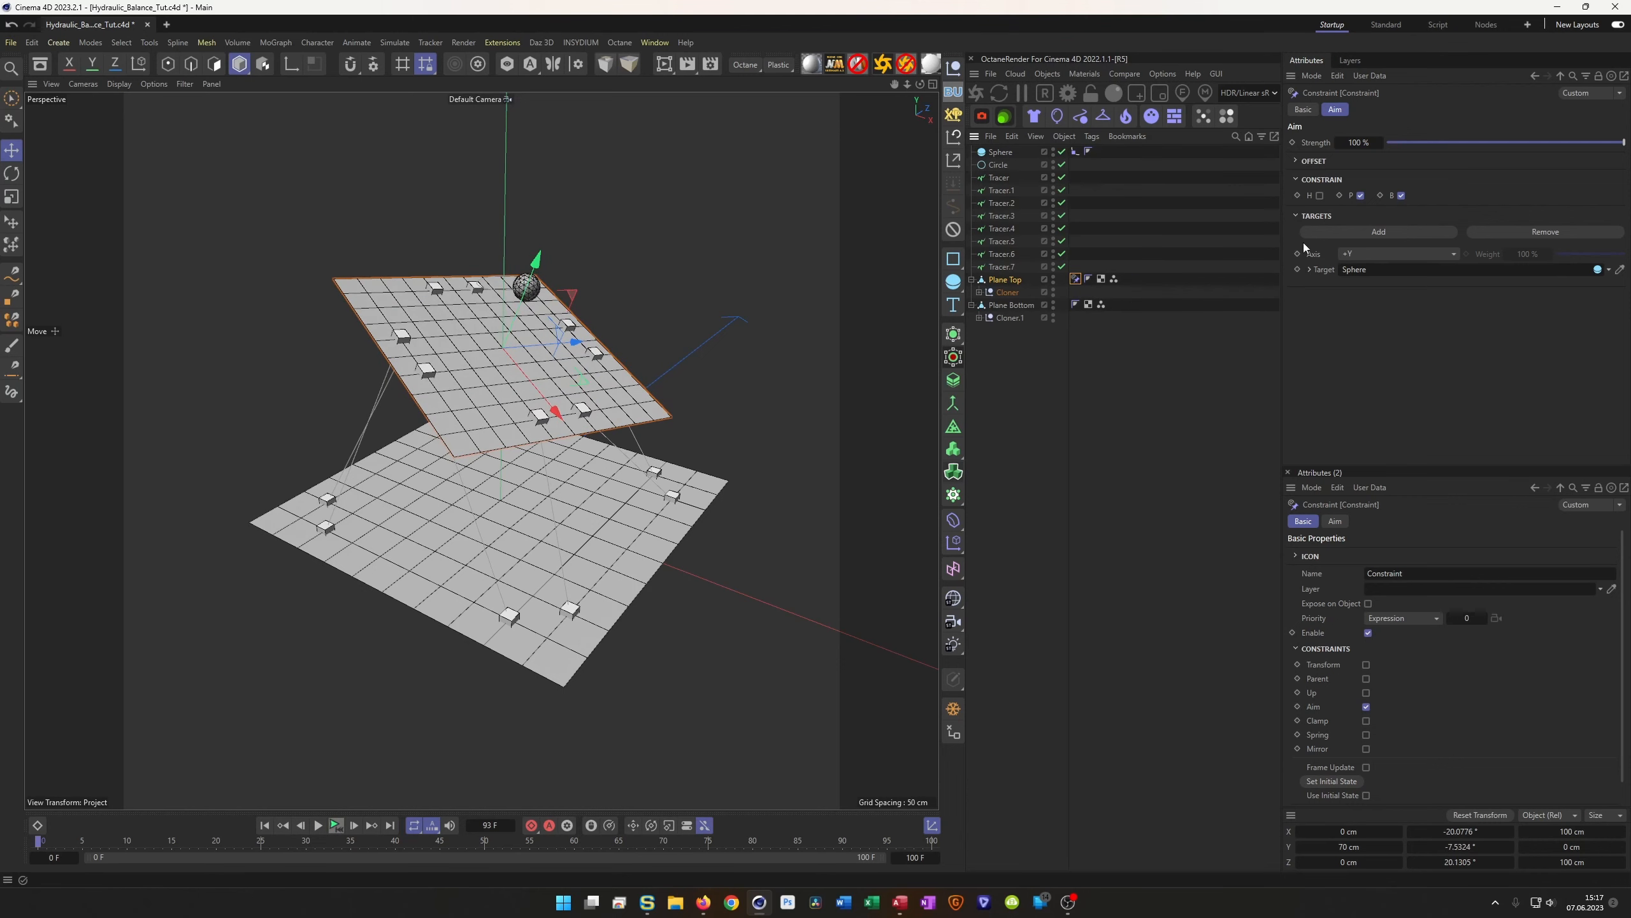
left_click(1303, 109)
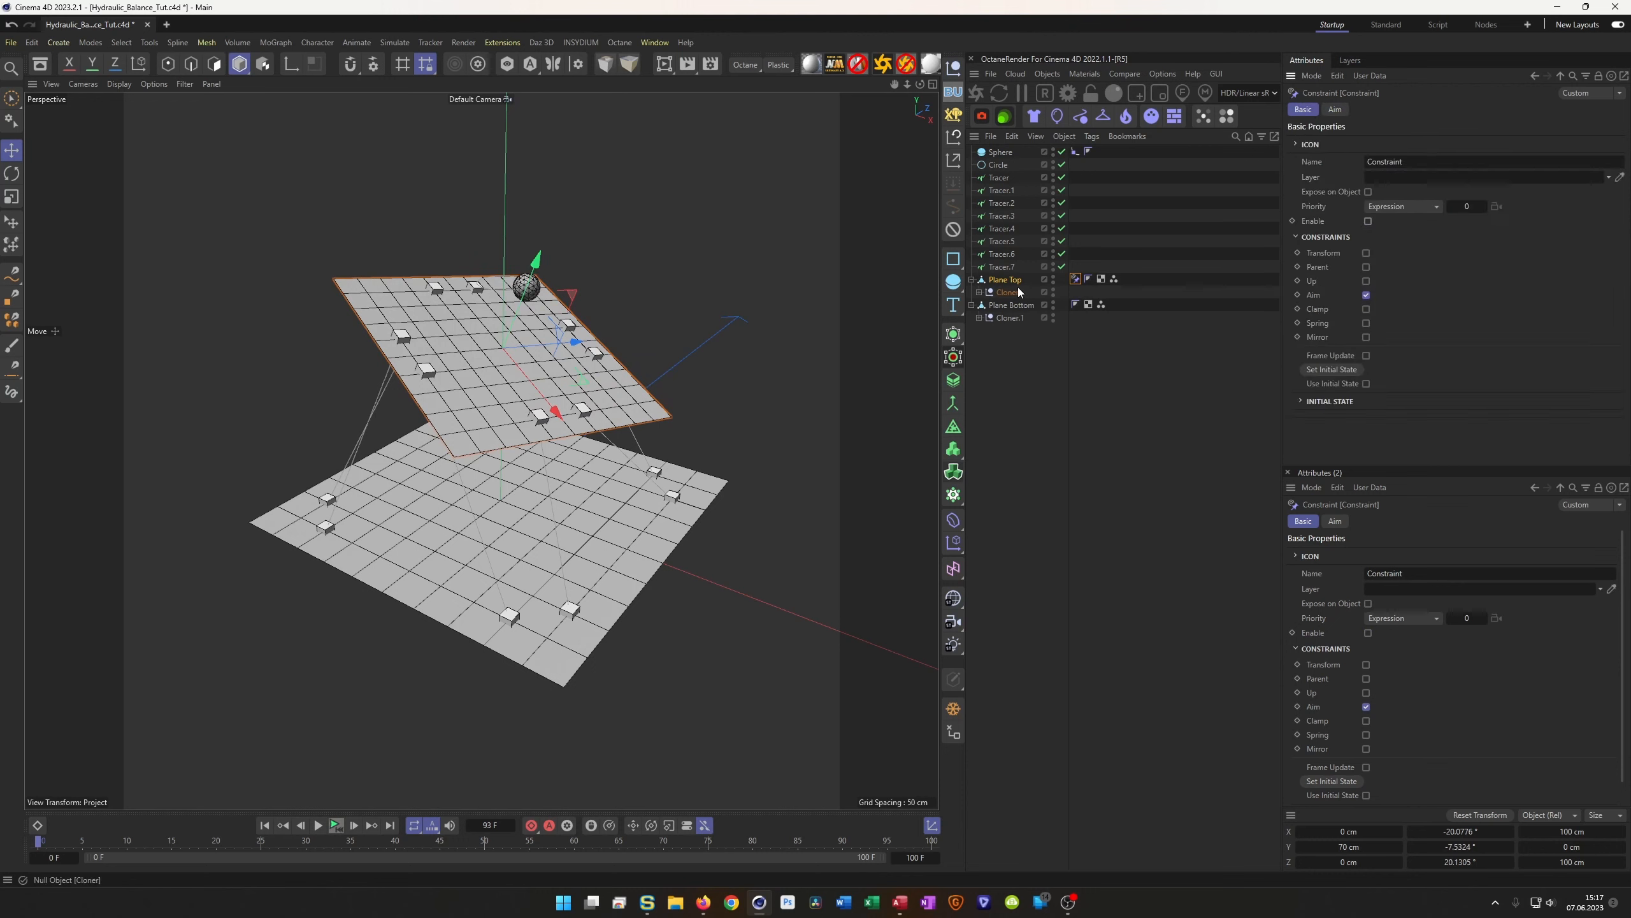
Zero Plane Top's rotation values in Coordinates so the plane is level
left_click(993, 279)
left_click(1349, 110)
double_click(1446, 167)
type("0")
key("Tab")
type("0")
key("Tab")
type("0")
key("Return")
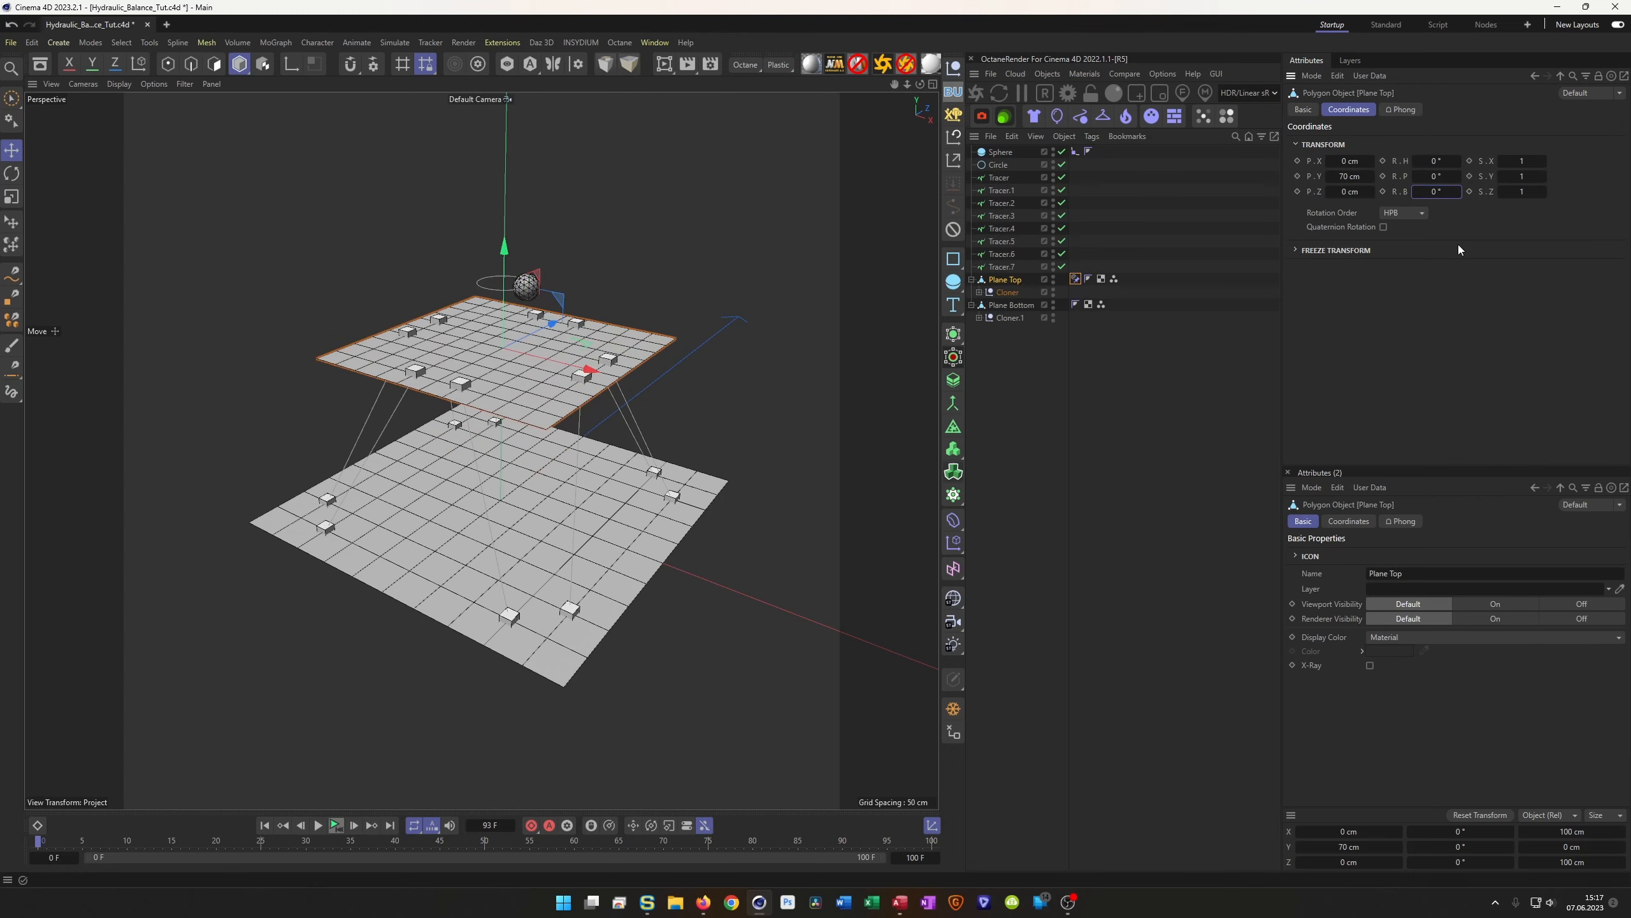
Re-enable the Aim constraint, play back, and raise the Circle to about 101.2 cm in Y
left_click(1075, 279)
left_click(1367, 221)
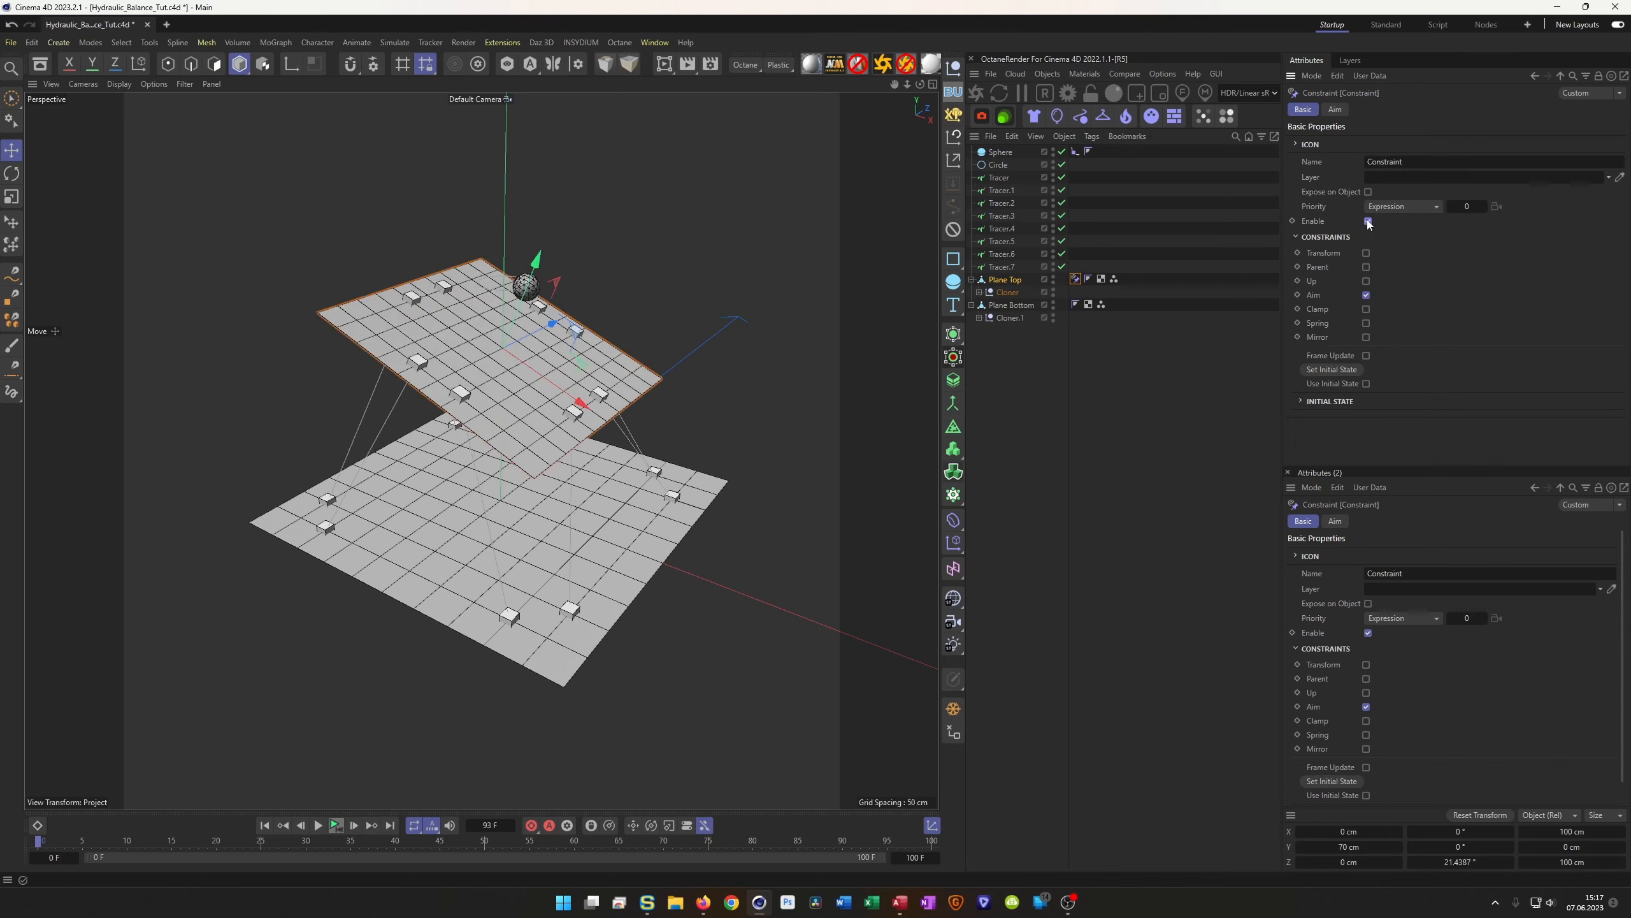
left_click(335, 826)
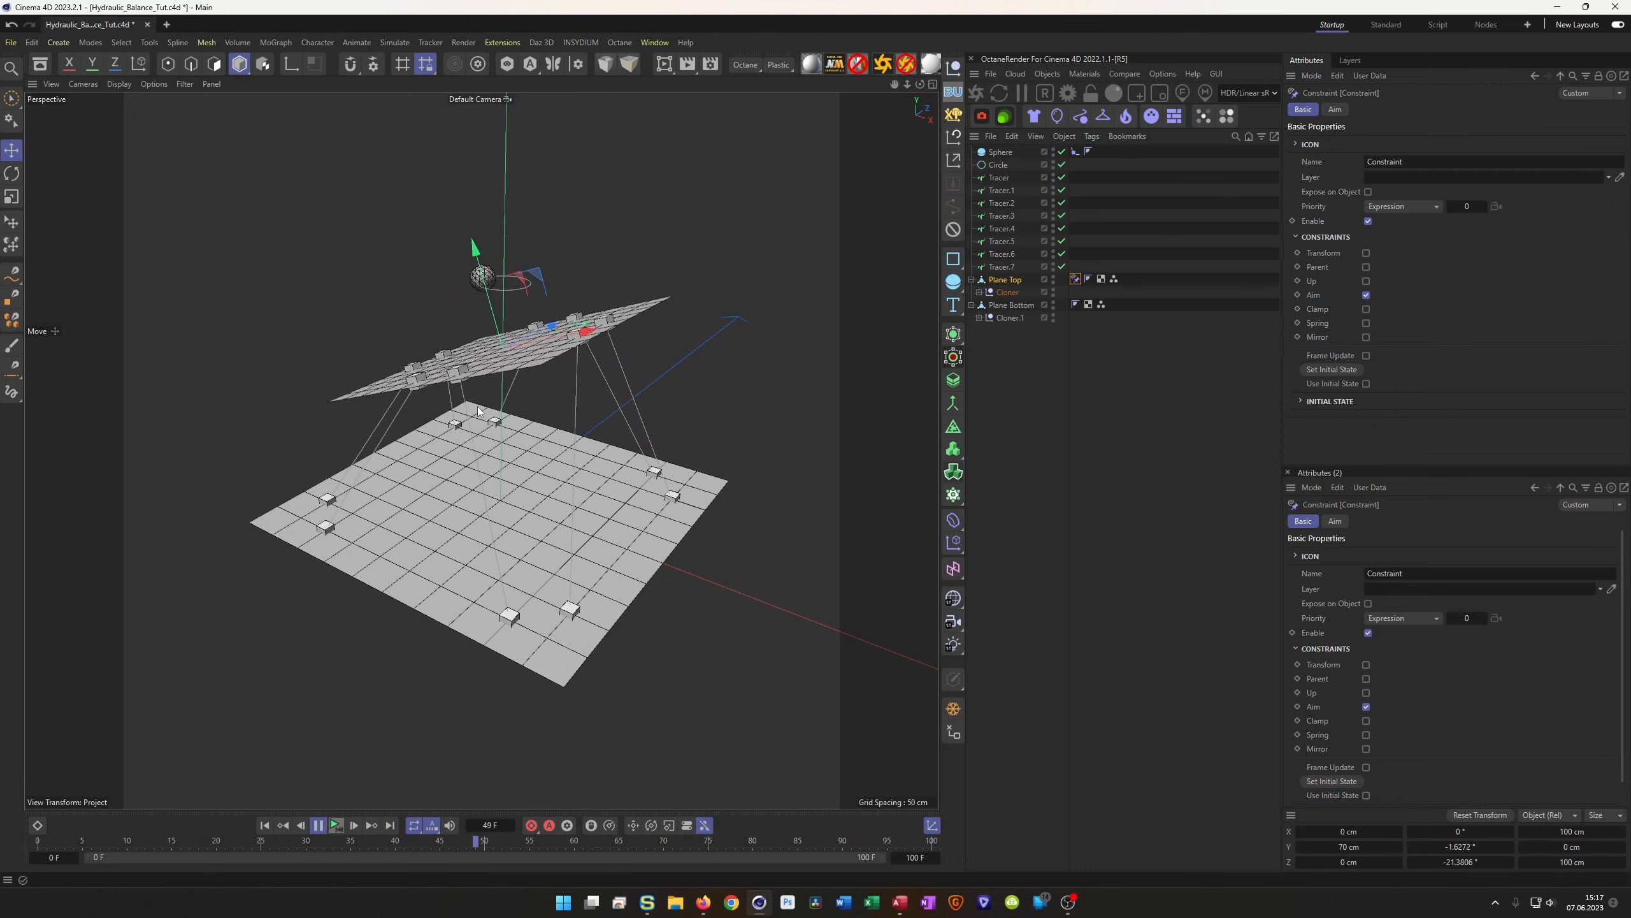
left_click(998, 164)
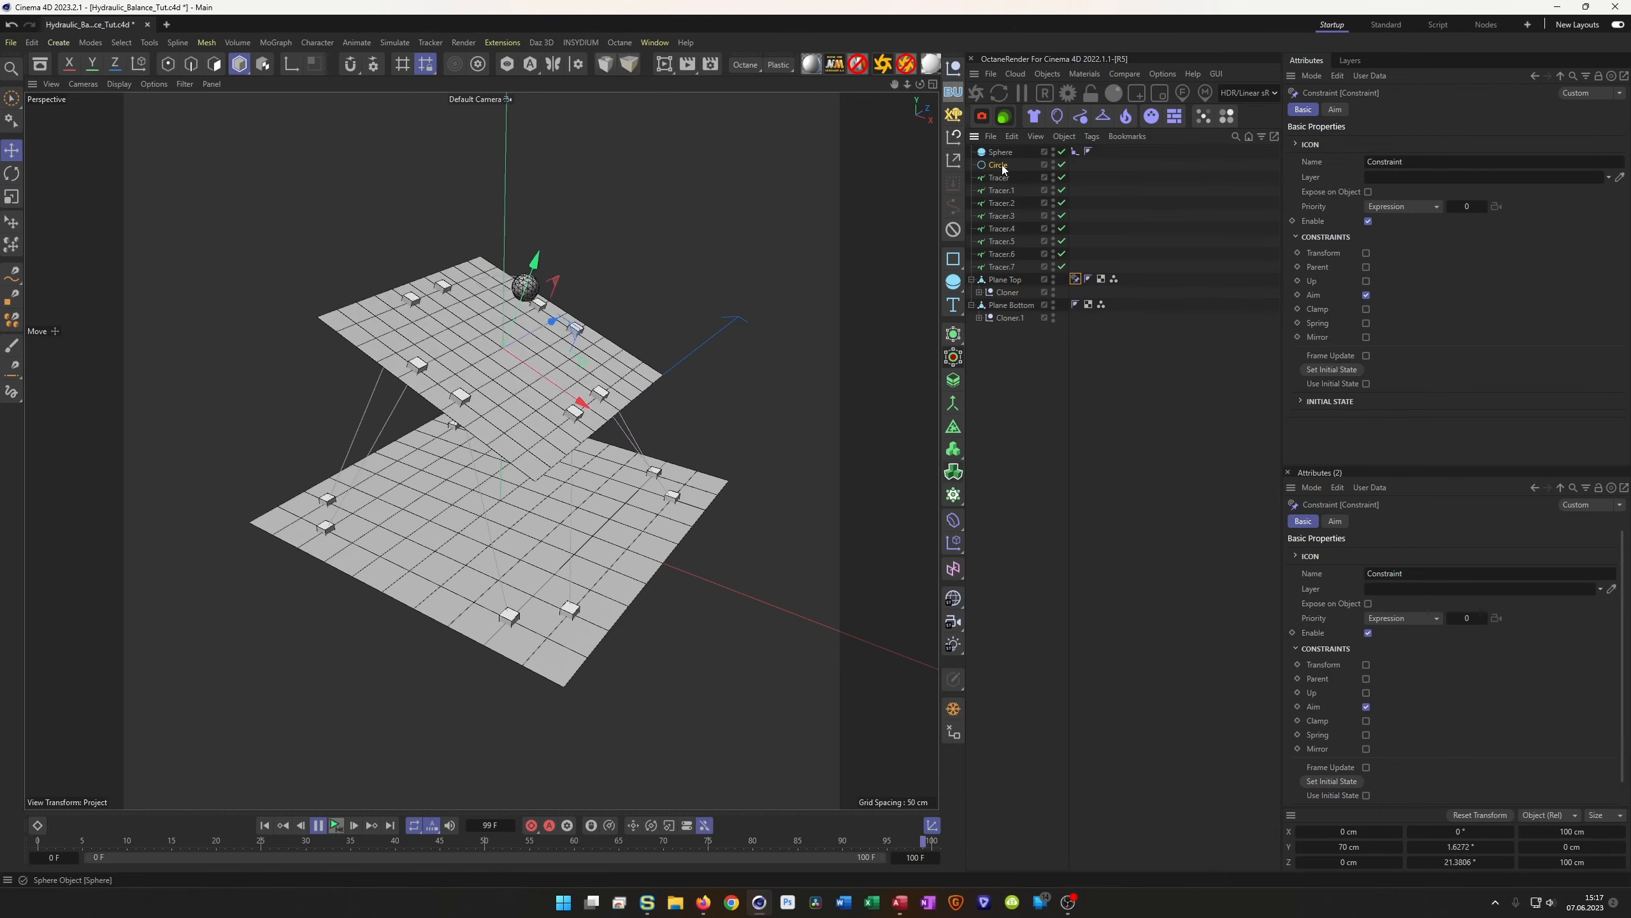
left_click_drag(505, 177, 476, 158)
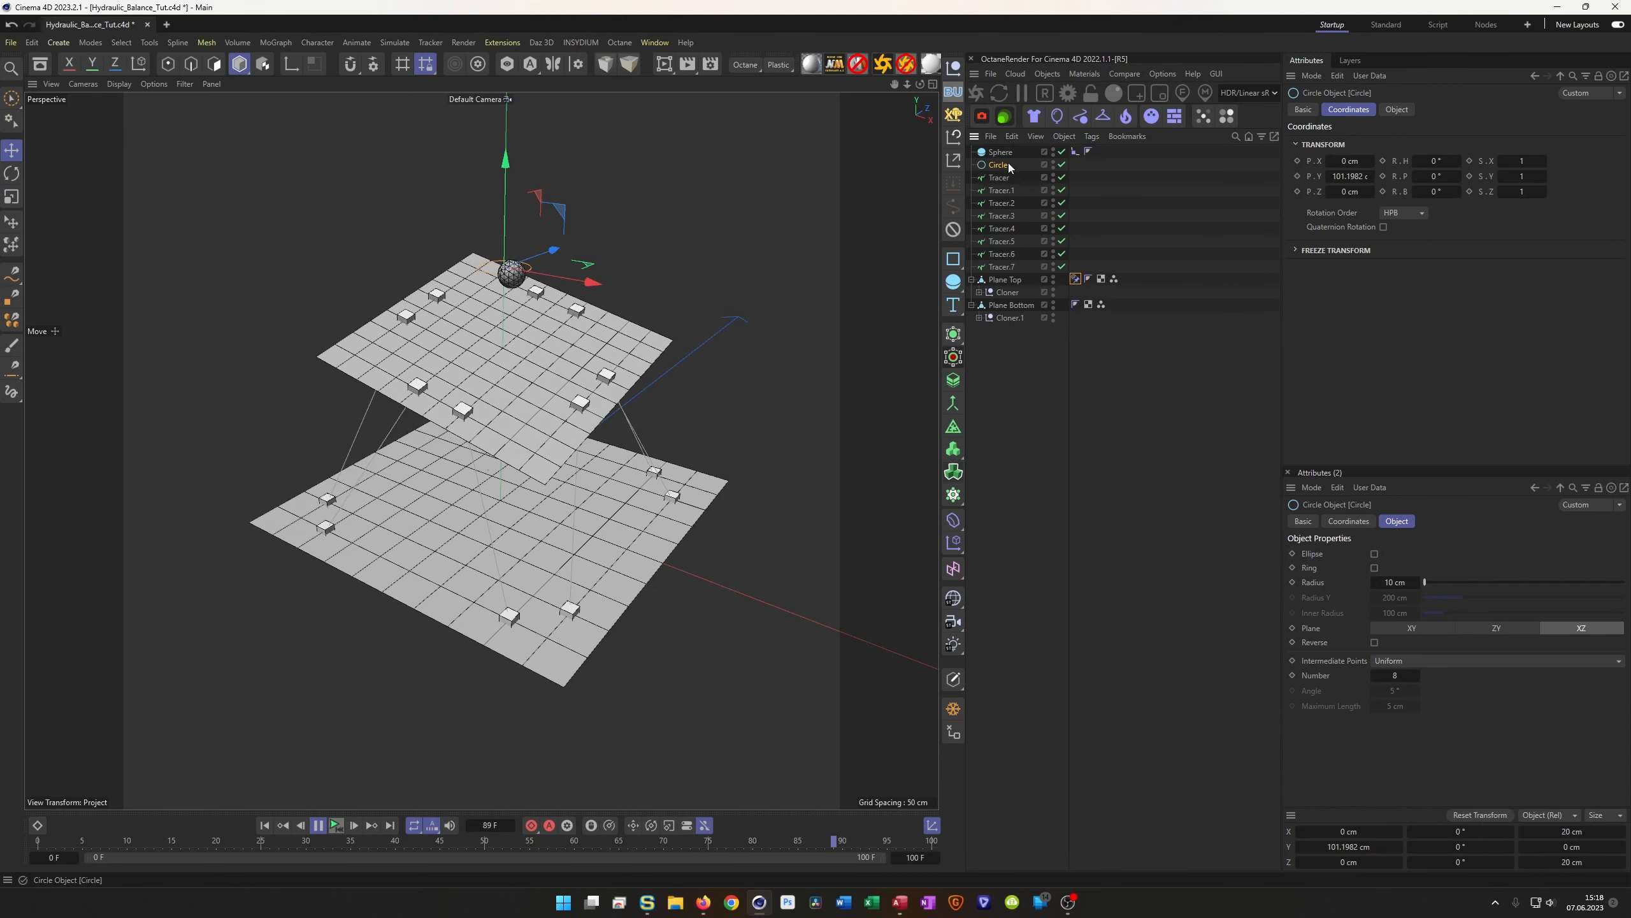
Reduce the Circle radius from 10 cm to 6 cm and lower it to about 98.35 cm in Y
left_click(1396, 109)
left_click(1375, 171)
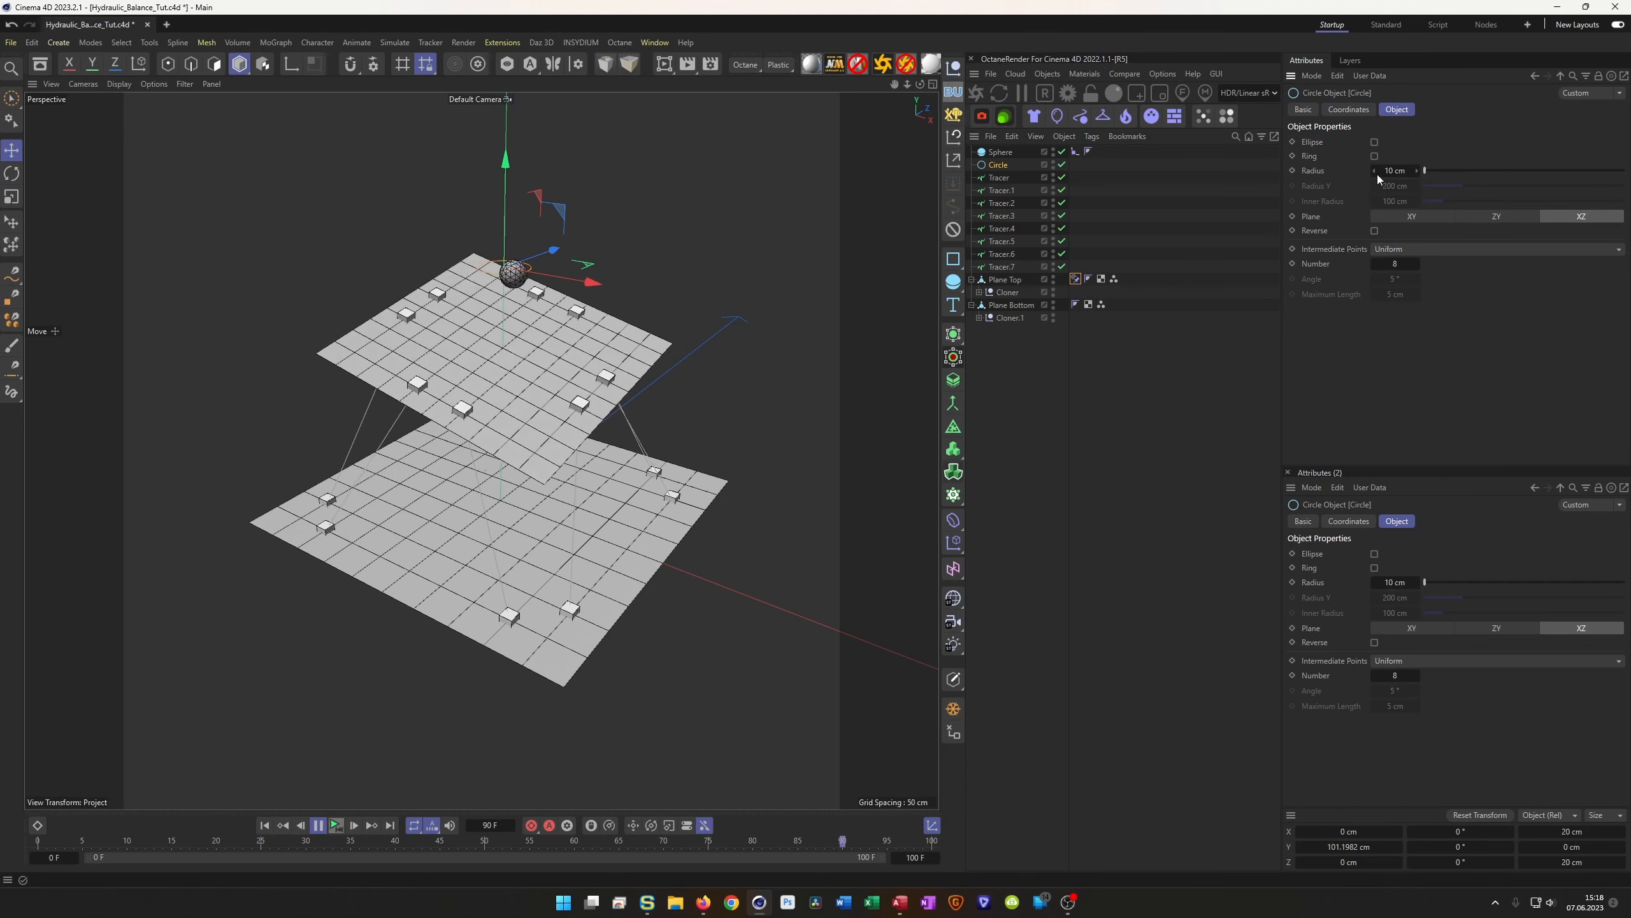
left_click(1375, 172)
left_click(1375, 172)
left_click(1375, 172)
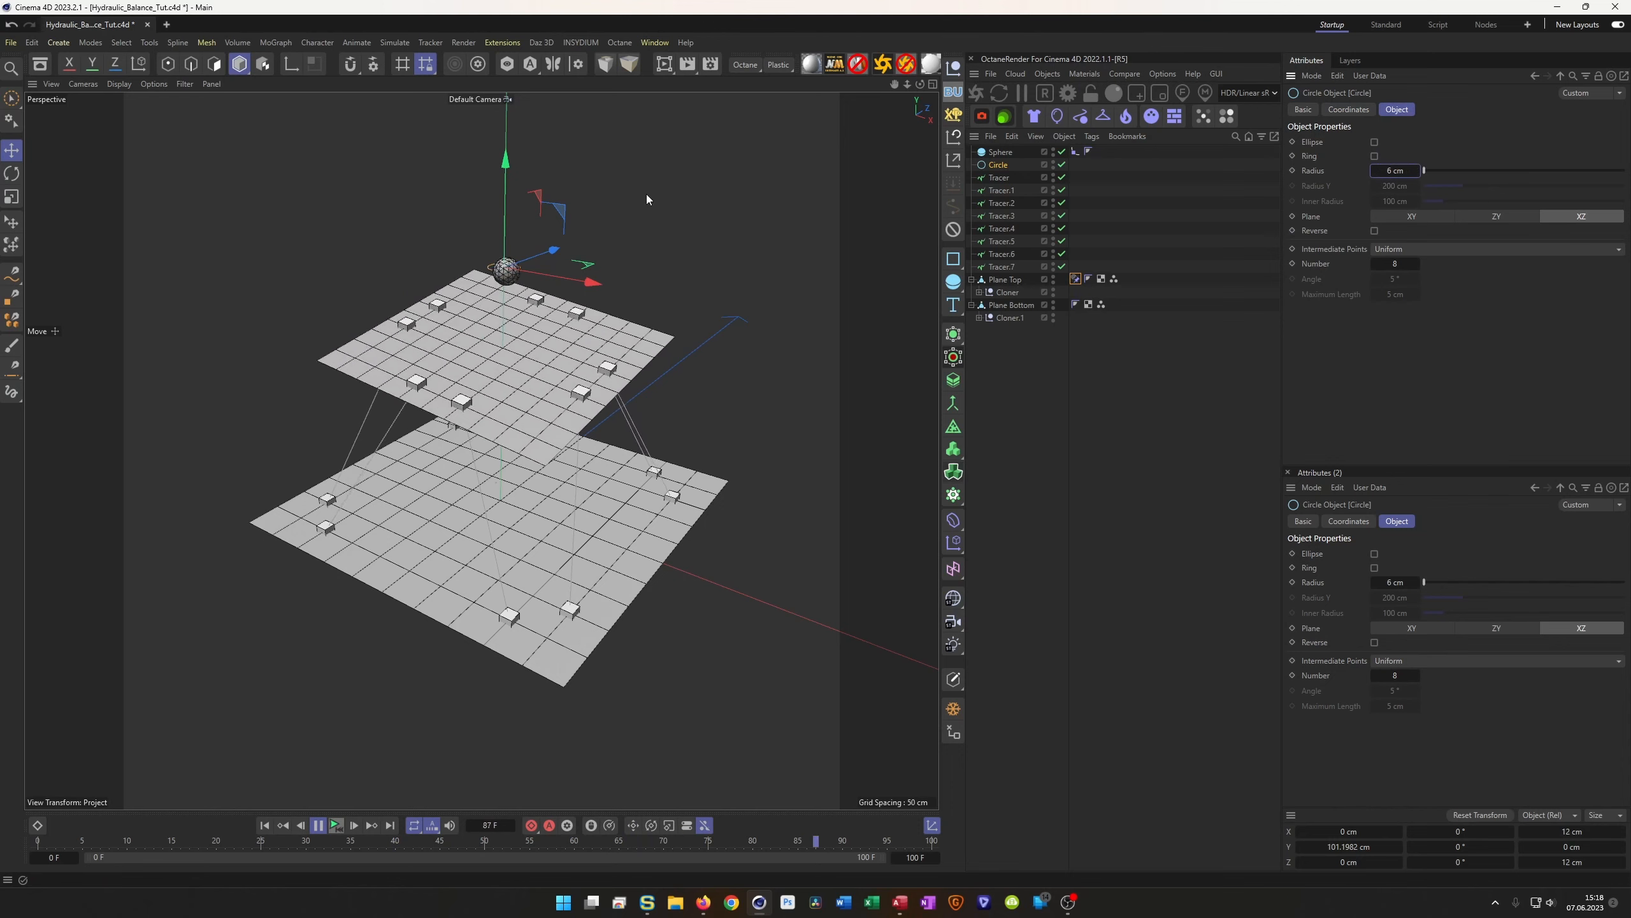
mouse_move(504, 164)
left_mouse_down()
mouse_move(506, 180)
mouse_move(514, 127)
mouse_move(510, 171)
left_mouse_up()
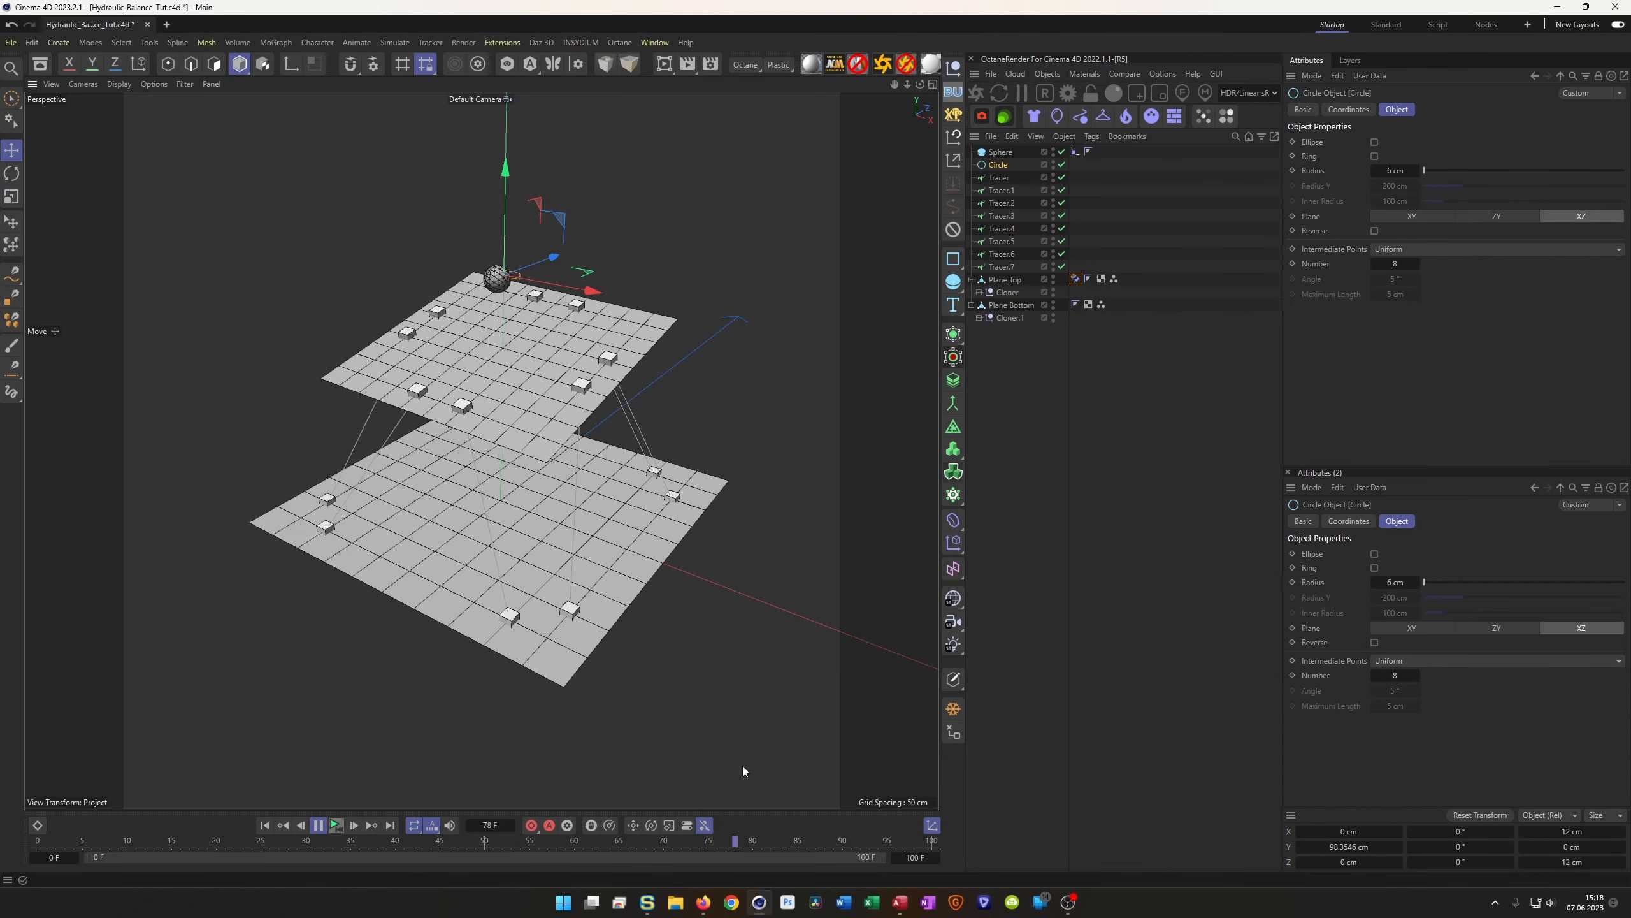
Stop playback at frame 0 and inspect the Sphere's constraint settings
left_click(338, 827)
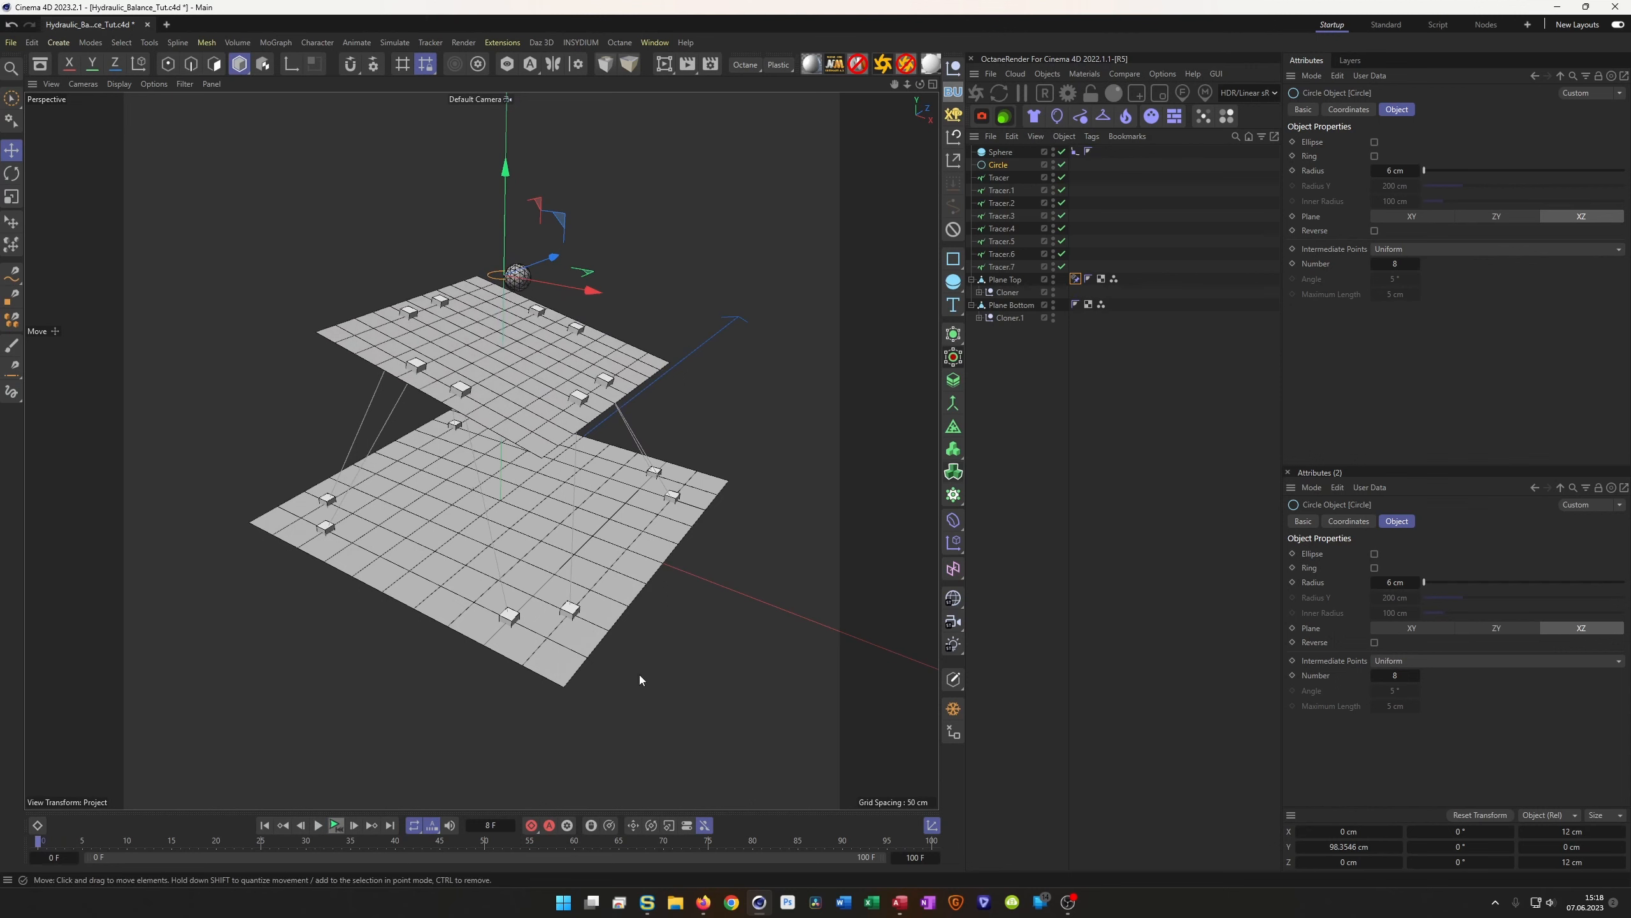
left_click(1000, 152)
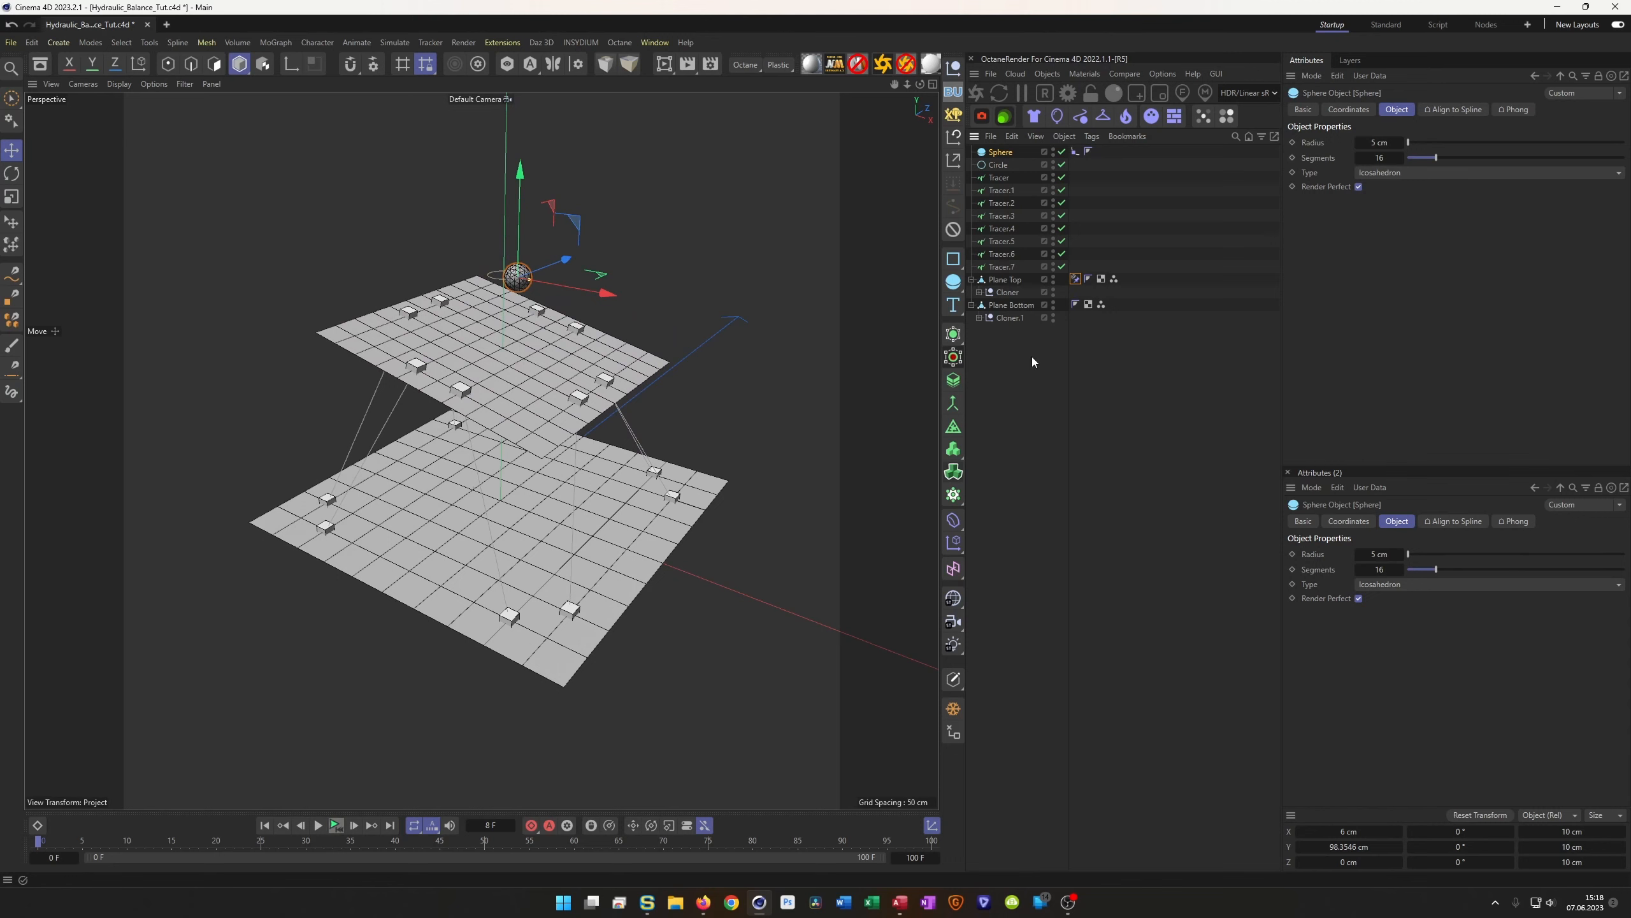
left_click(1075, 151)
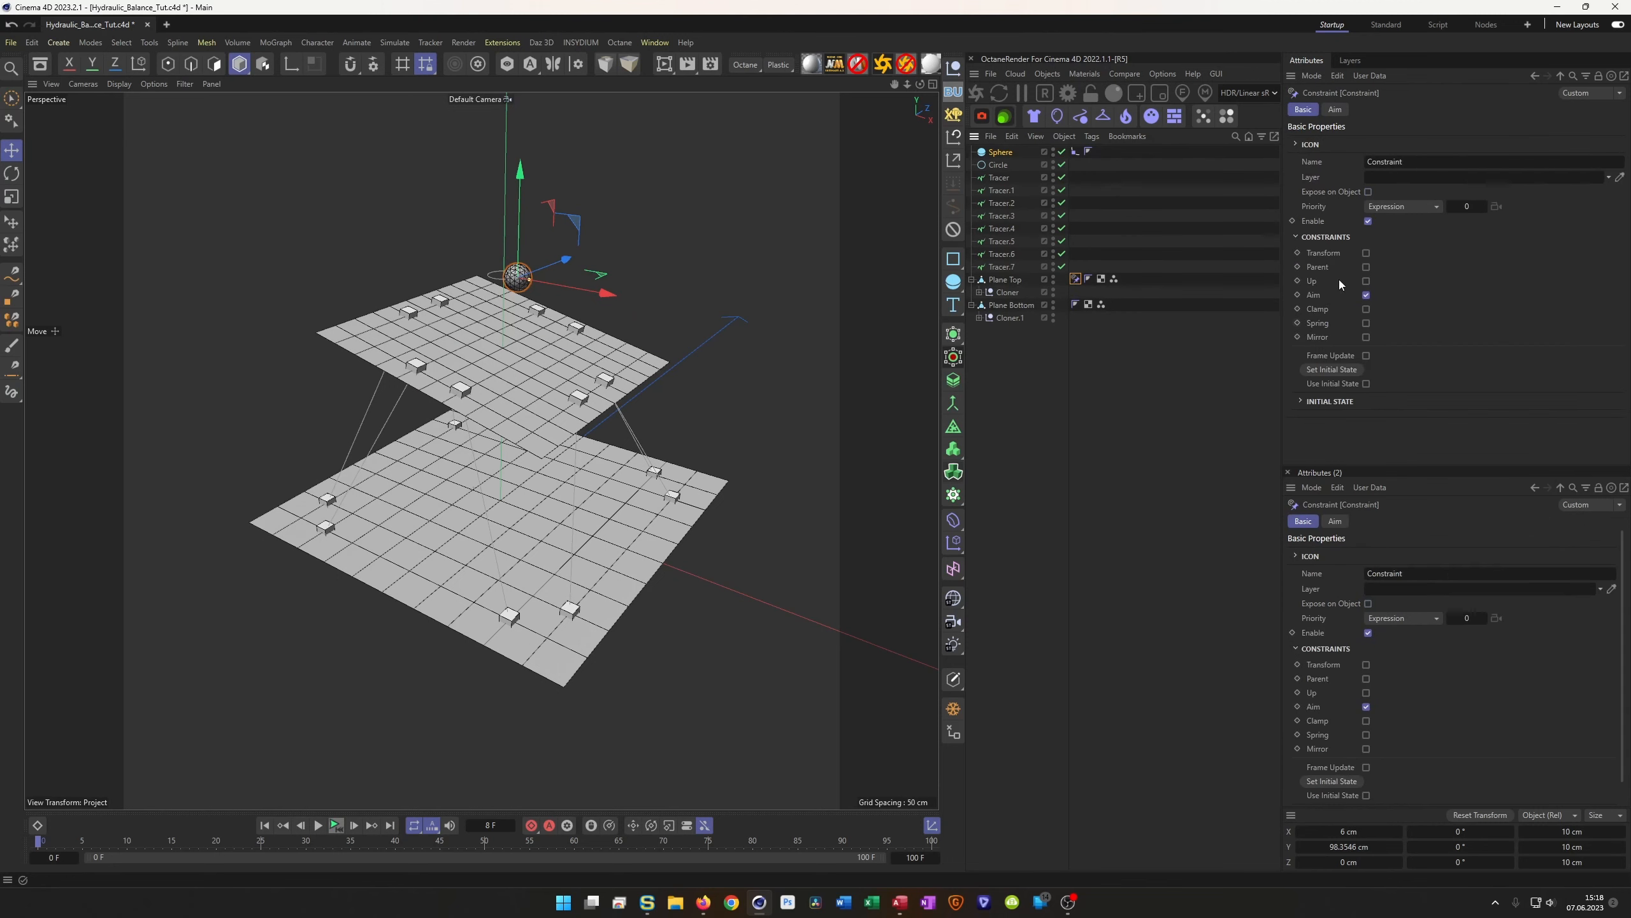
Set Plane Top's bank rotation to 0° so it sits level, and save the project
left_click(1027, 280)
left_click(1350, 109)
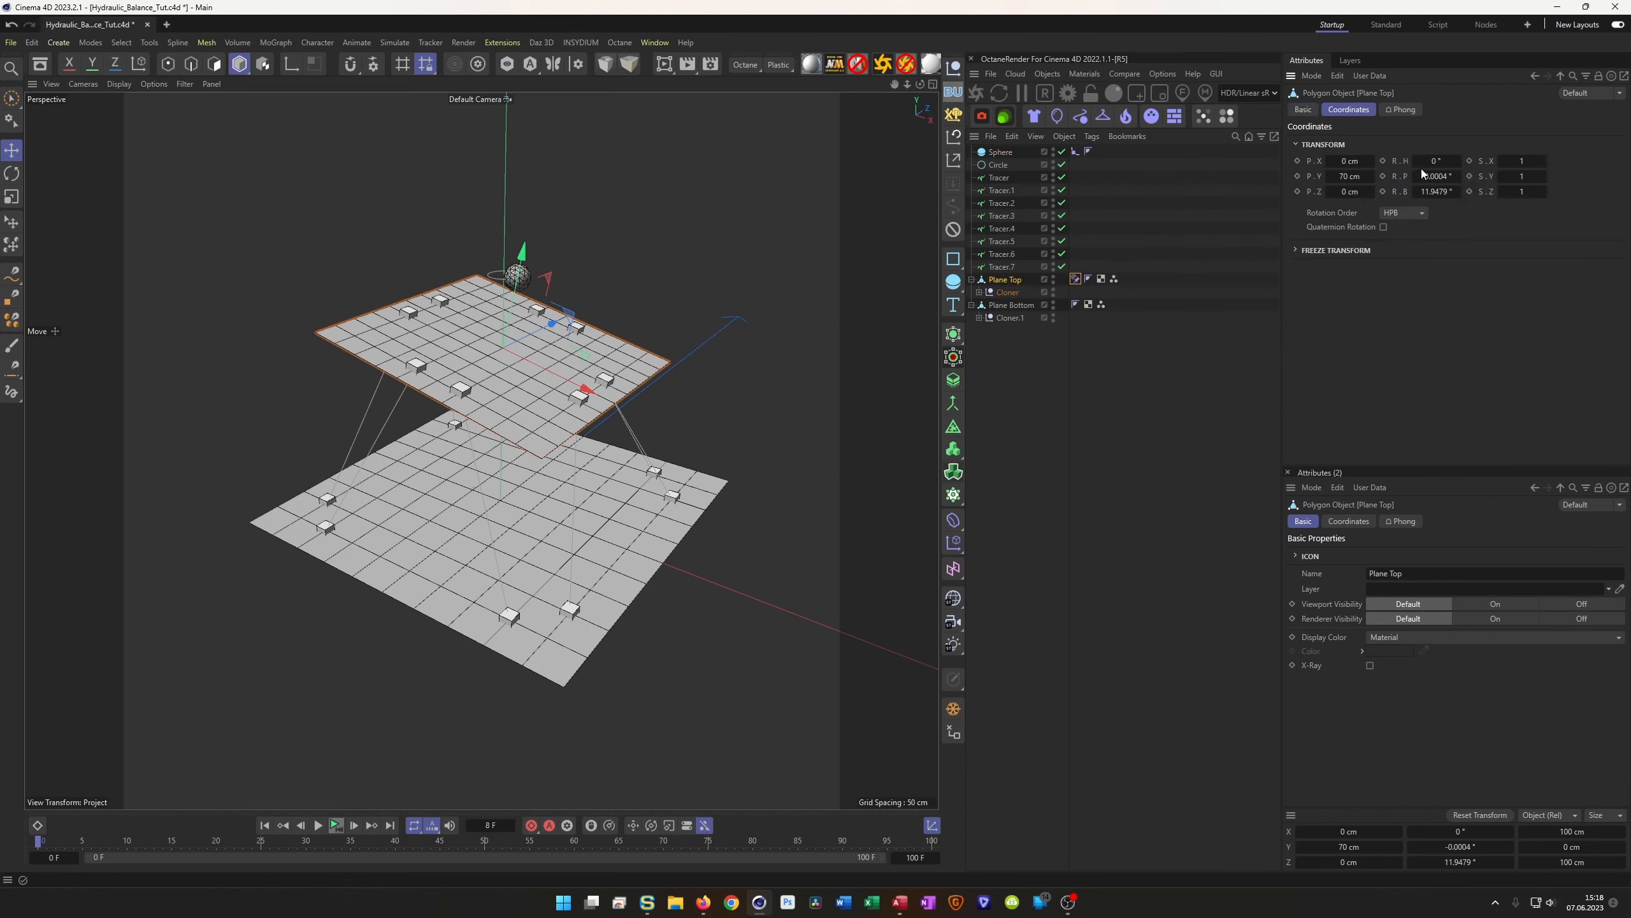
left_click(1437, 176)
type("0")
key("Tab")
type("0")
key("Return")
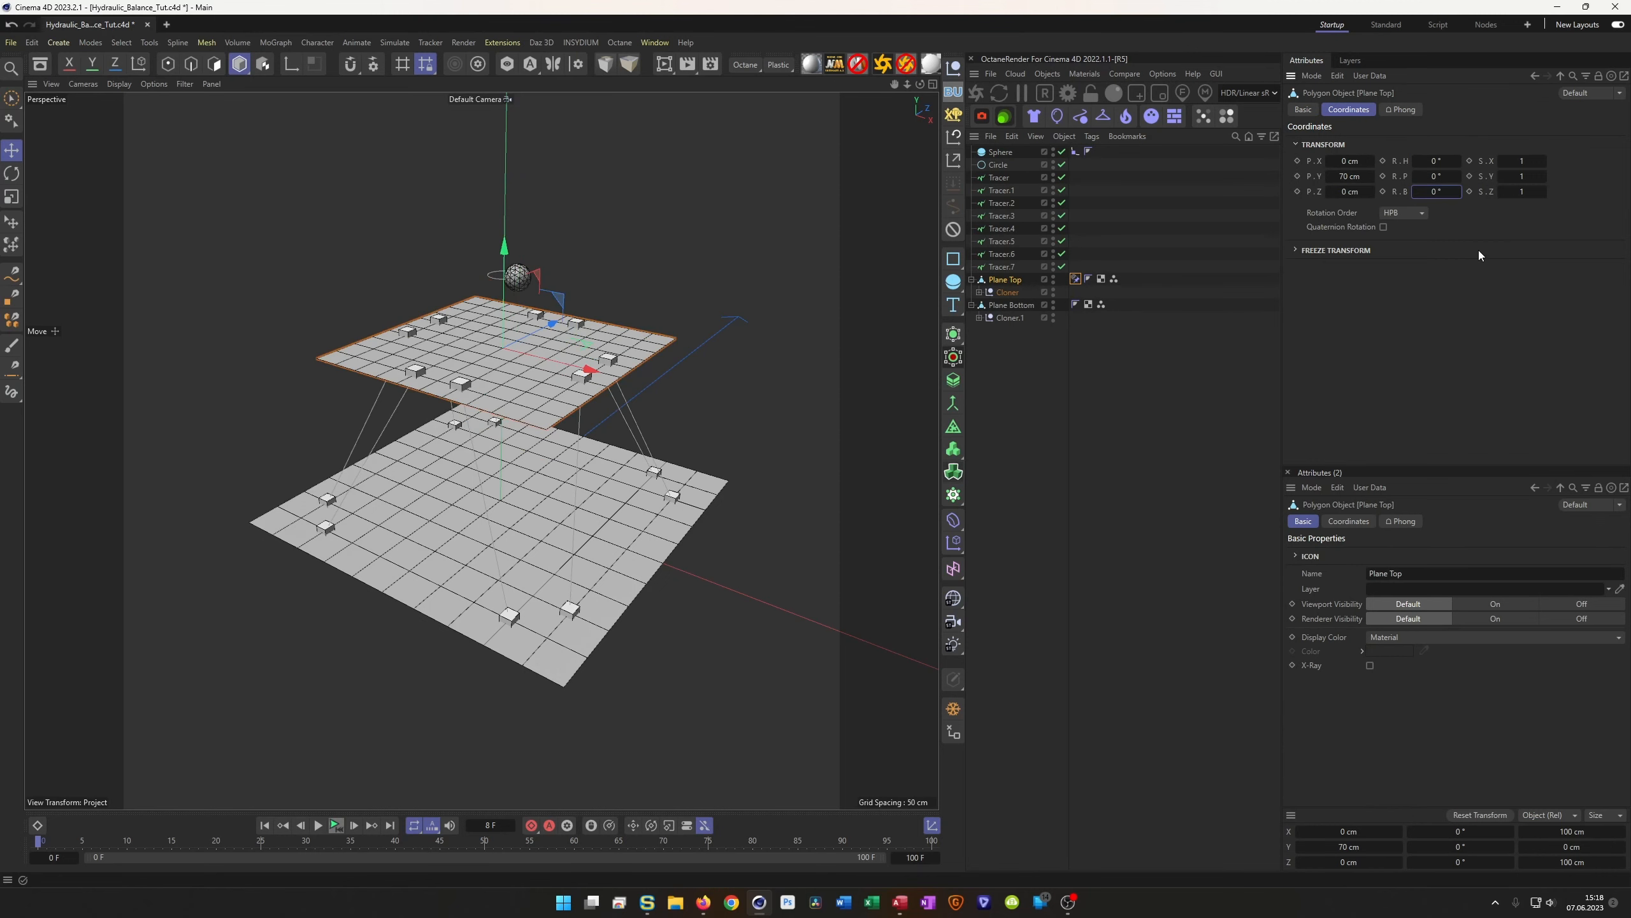
key("ctrl+s")
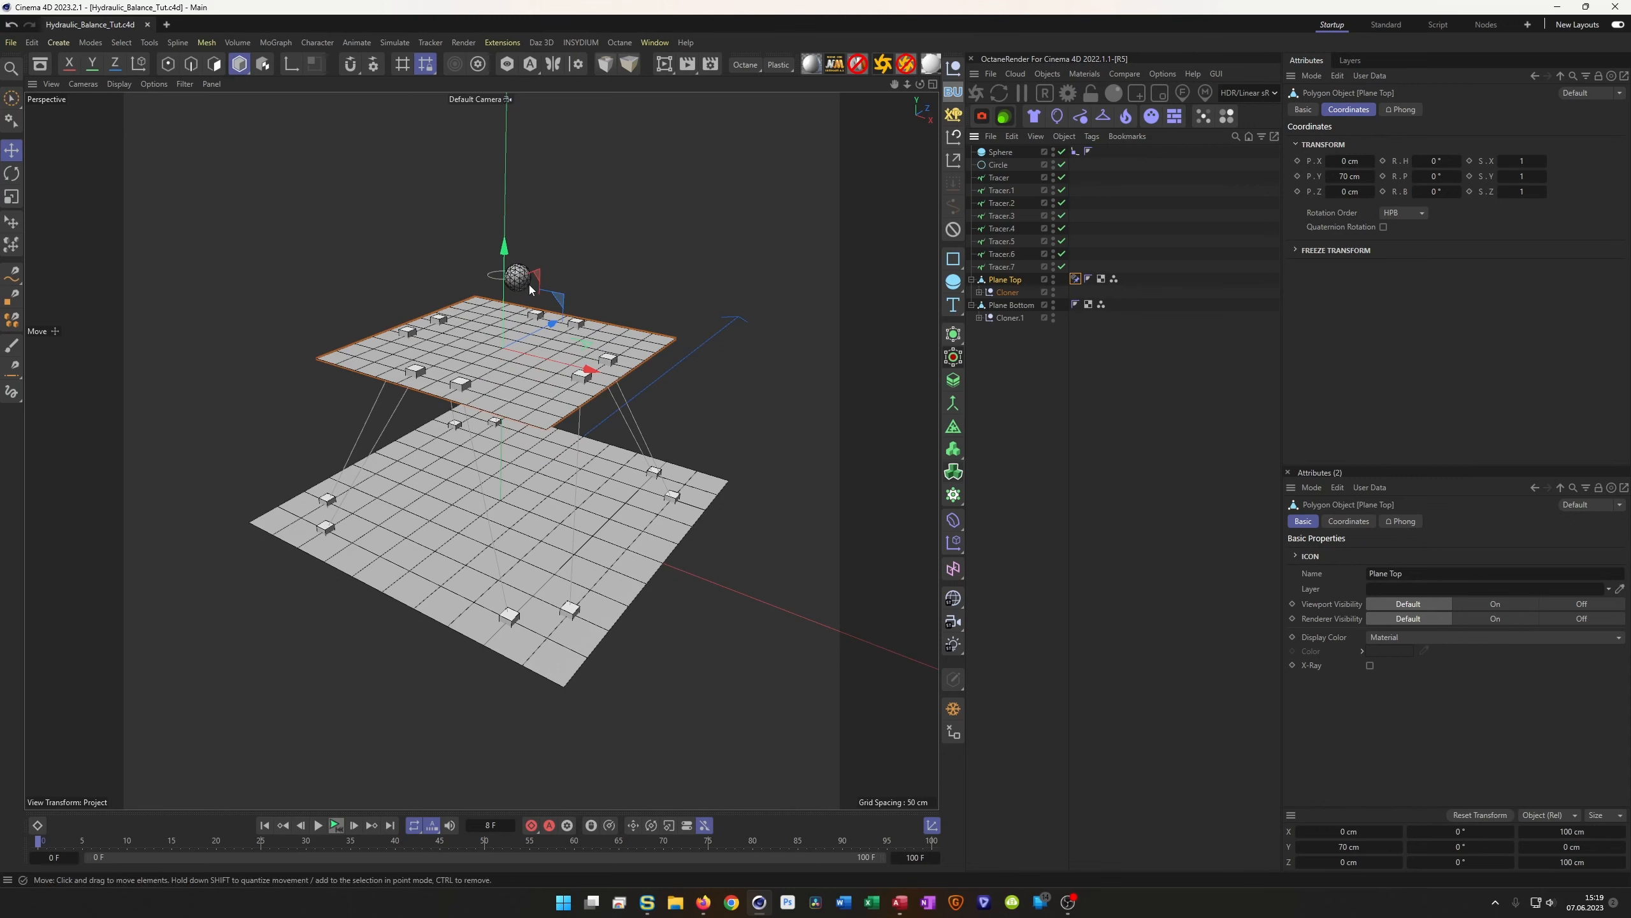
Orbit the viewport to a low, side-on angle to confirm the top plane is level
left_click_drag(522, 370, 525, 450, "alt")
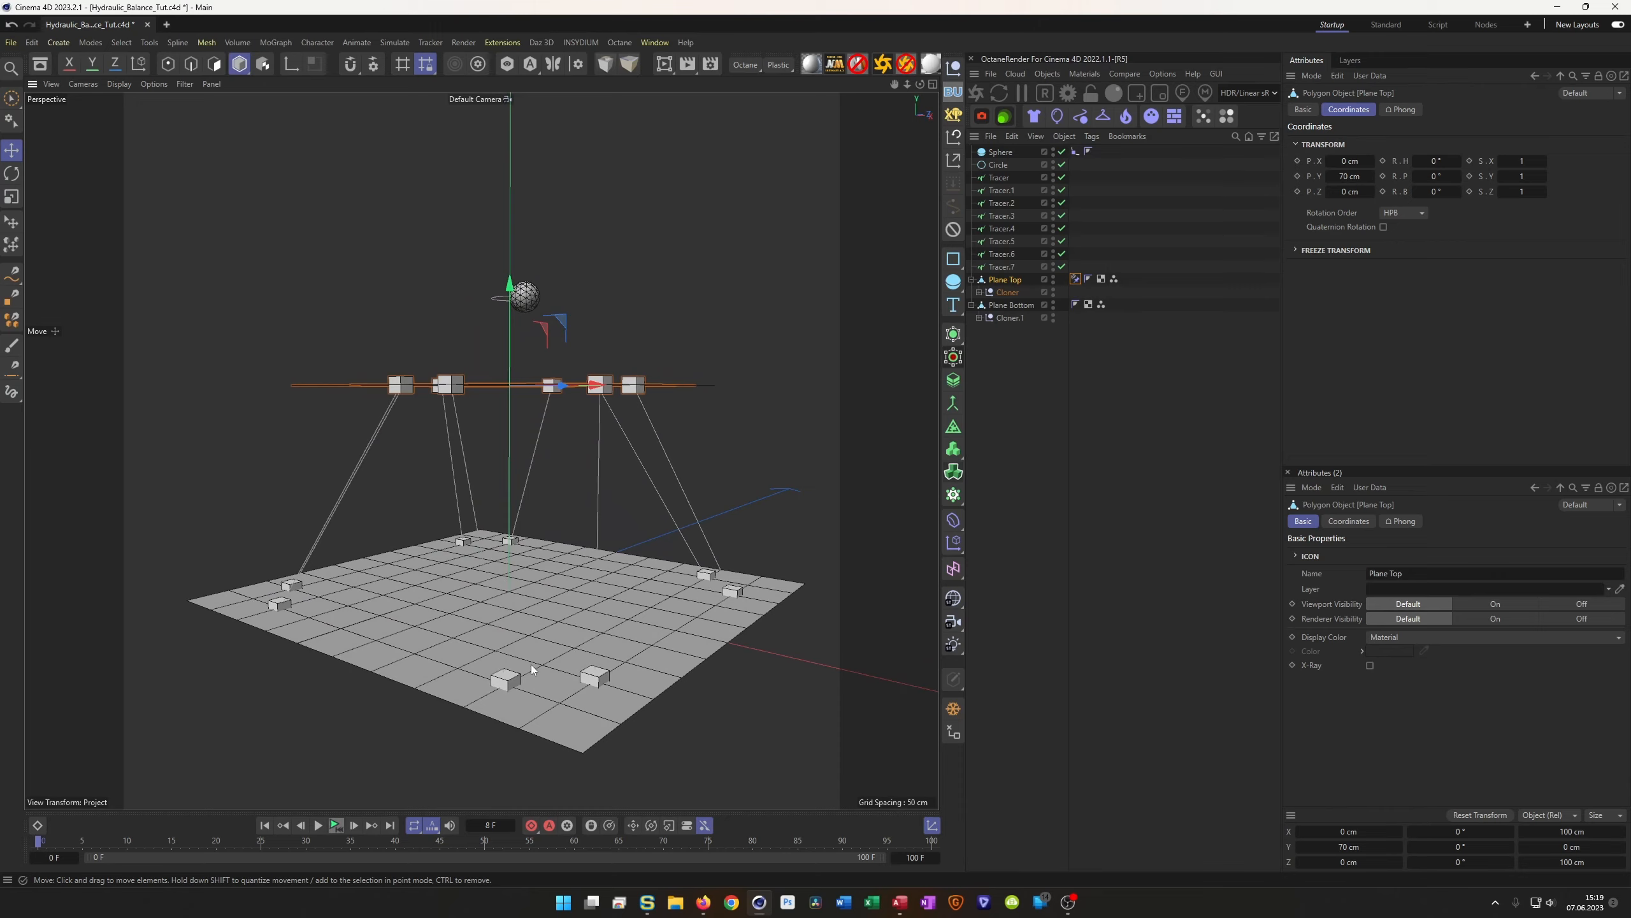
left_click_drag(440, 384, 501, 579, "alt")
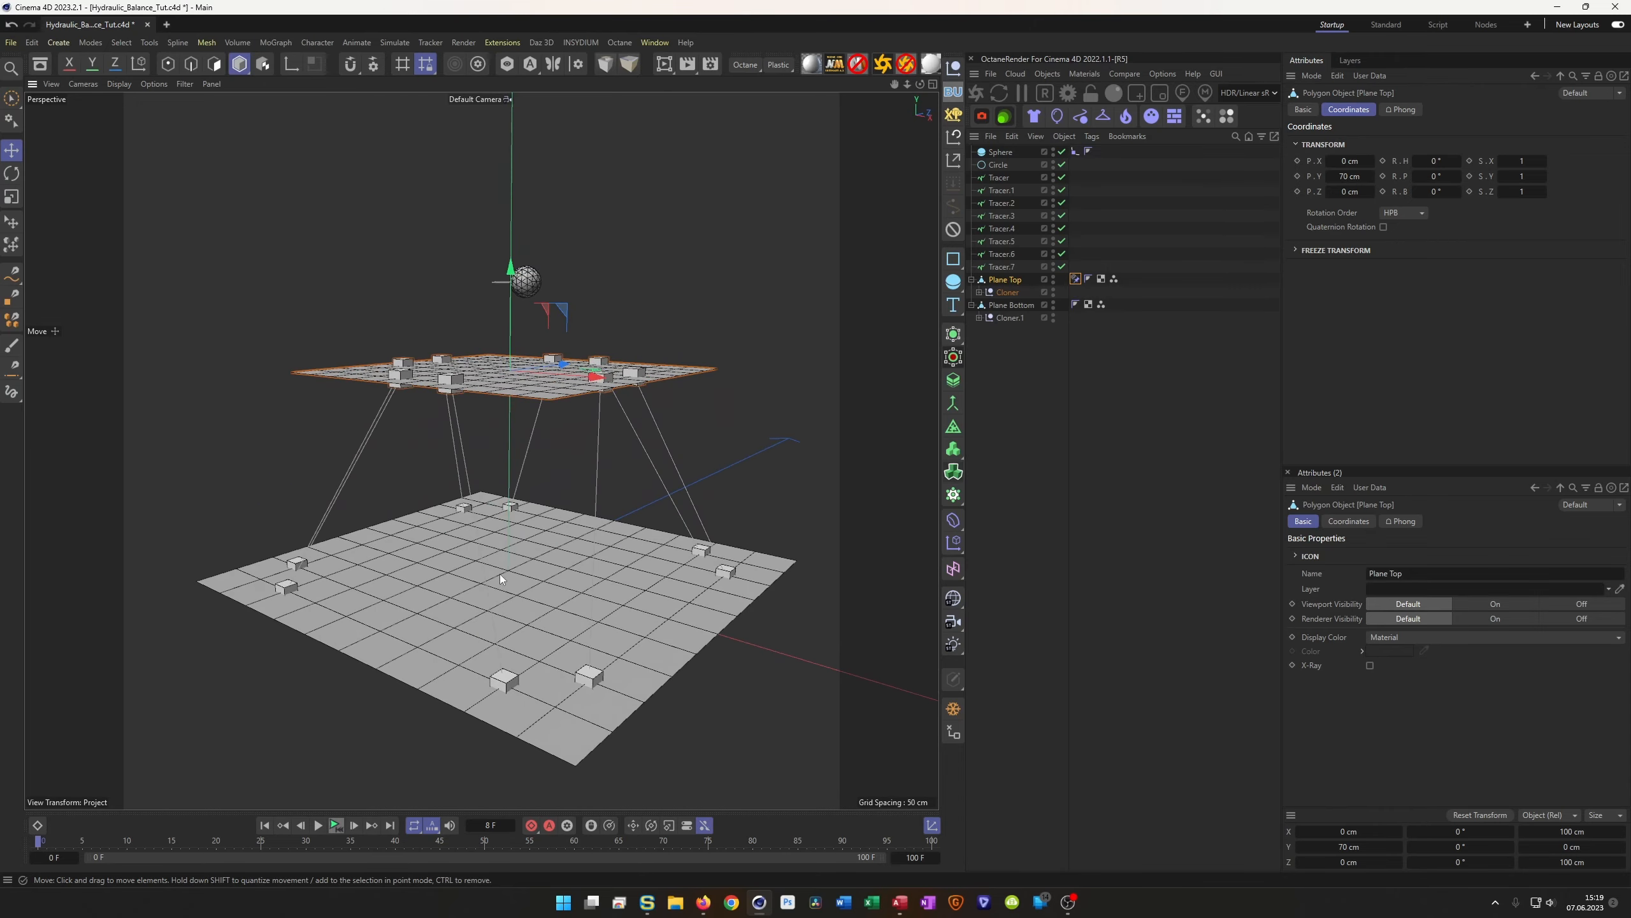
left_click_drag(544, 450, 515, 425, "alt")
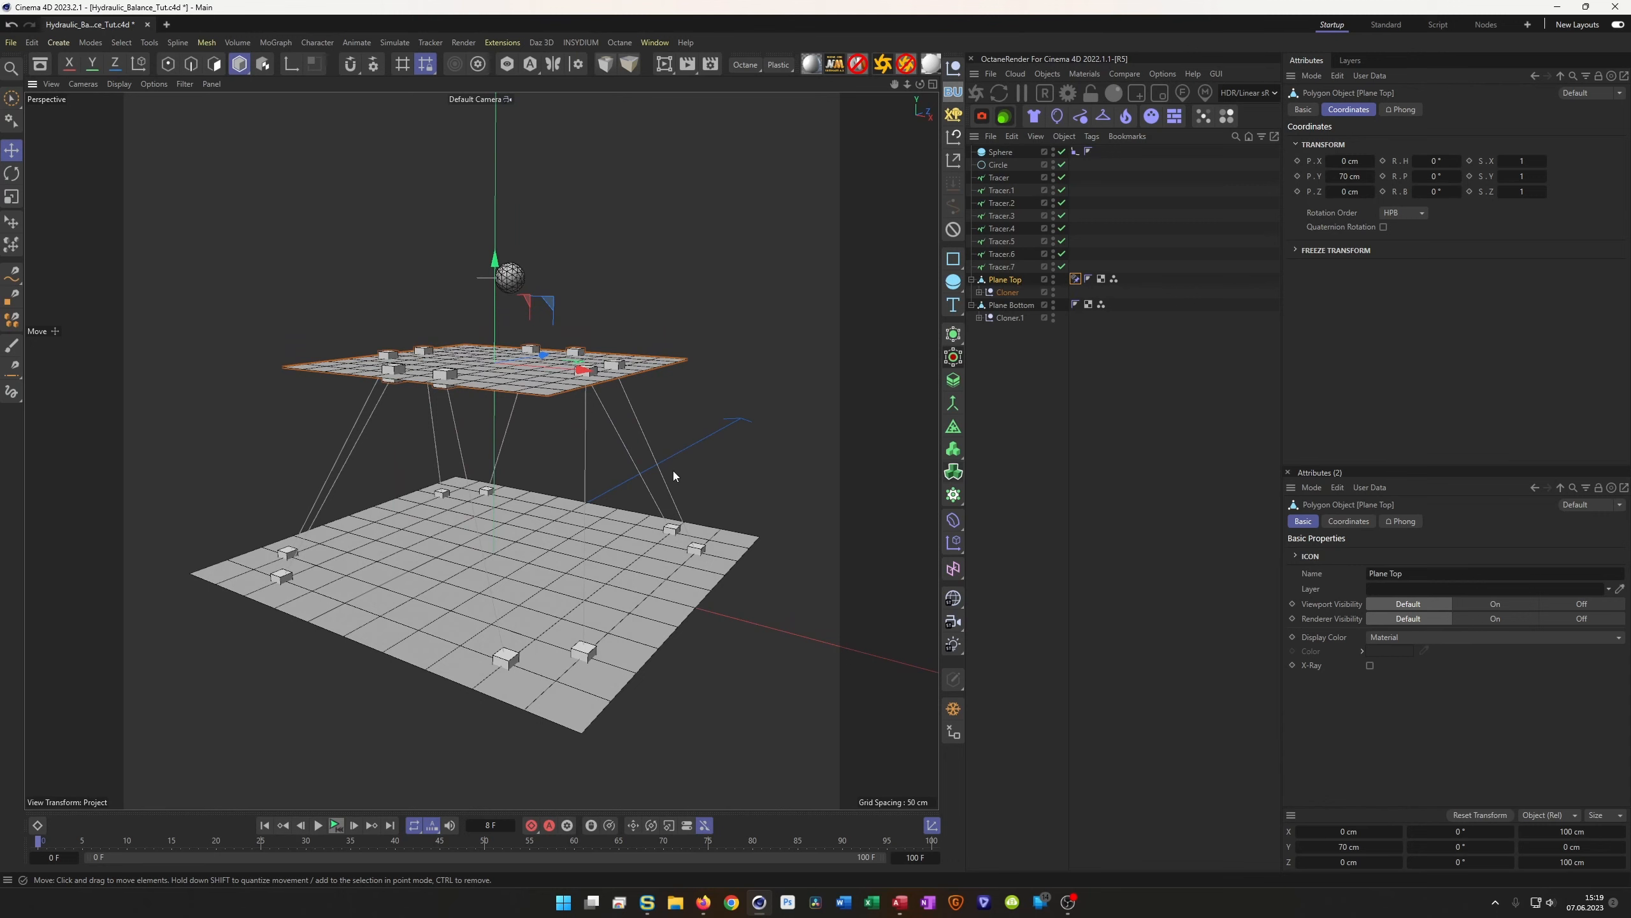
key("alt+Tab")
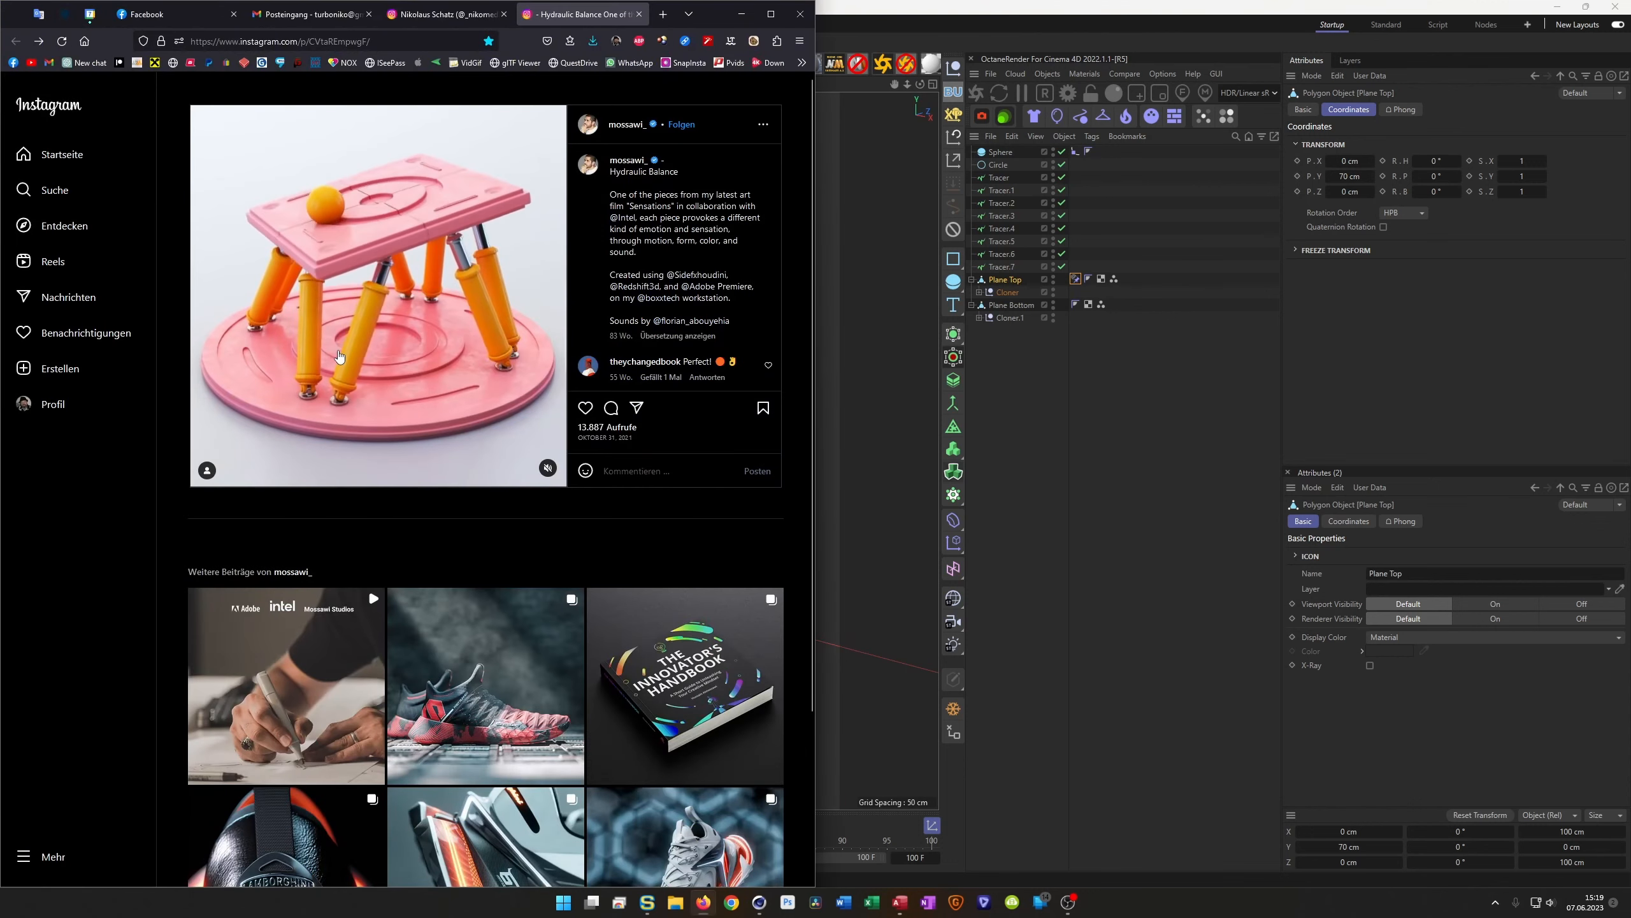
left_click(418, 16)
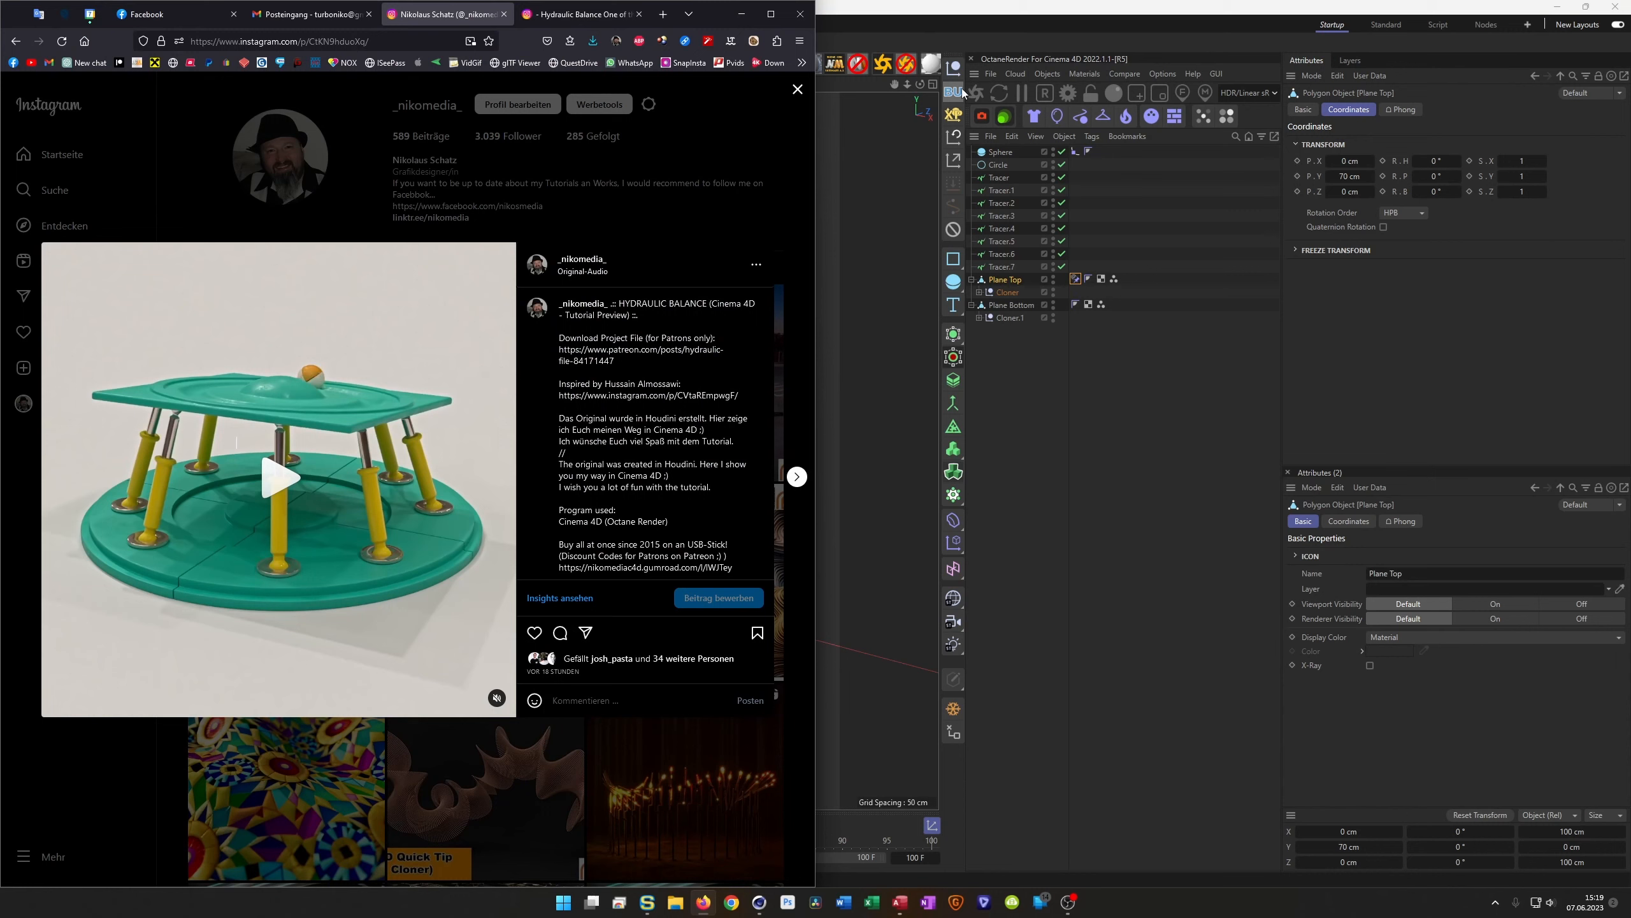
left_click(1028, 11)
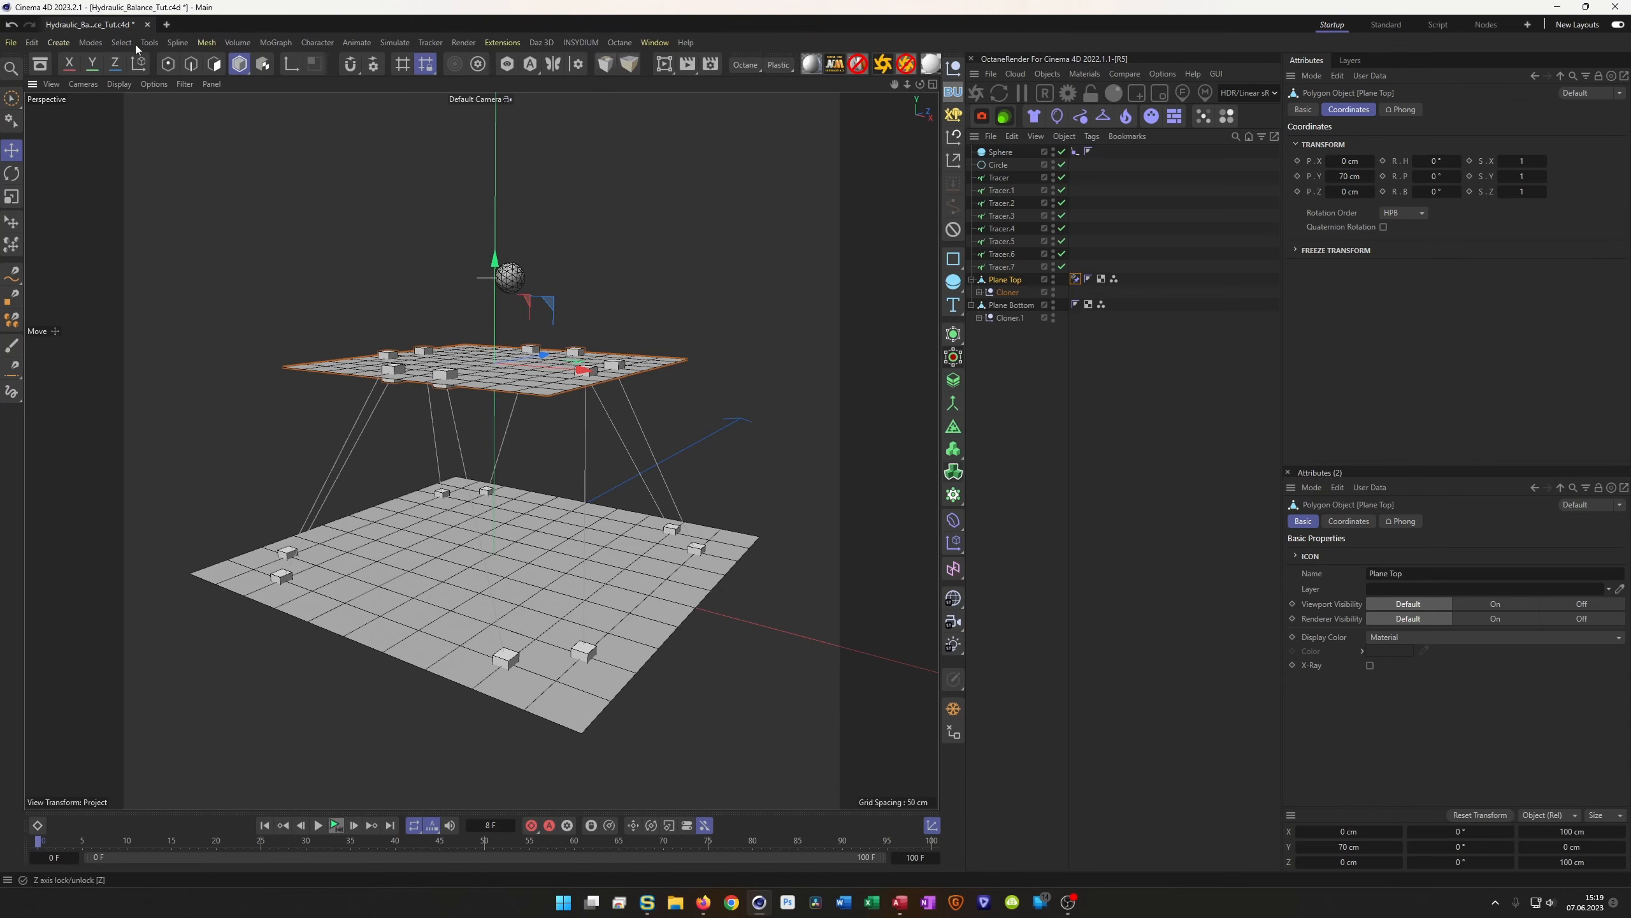
Create a new empty project, Untitled 2, beside the Hydraulic Balance file
left_click(167, 24)
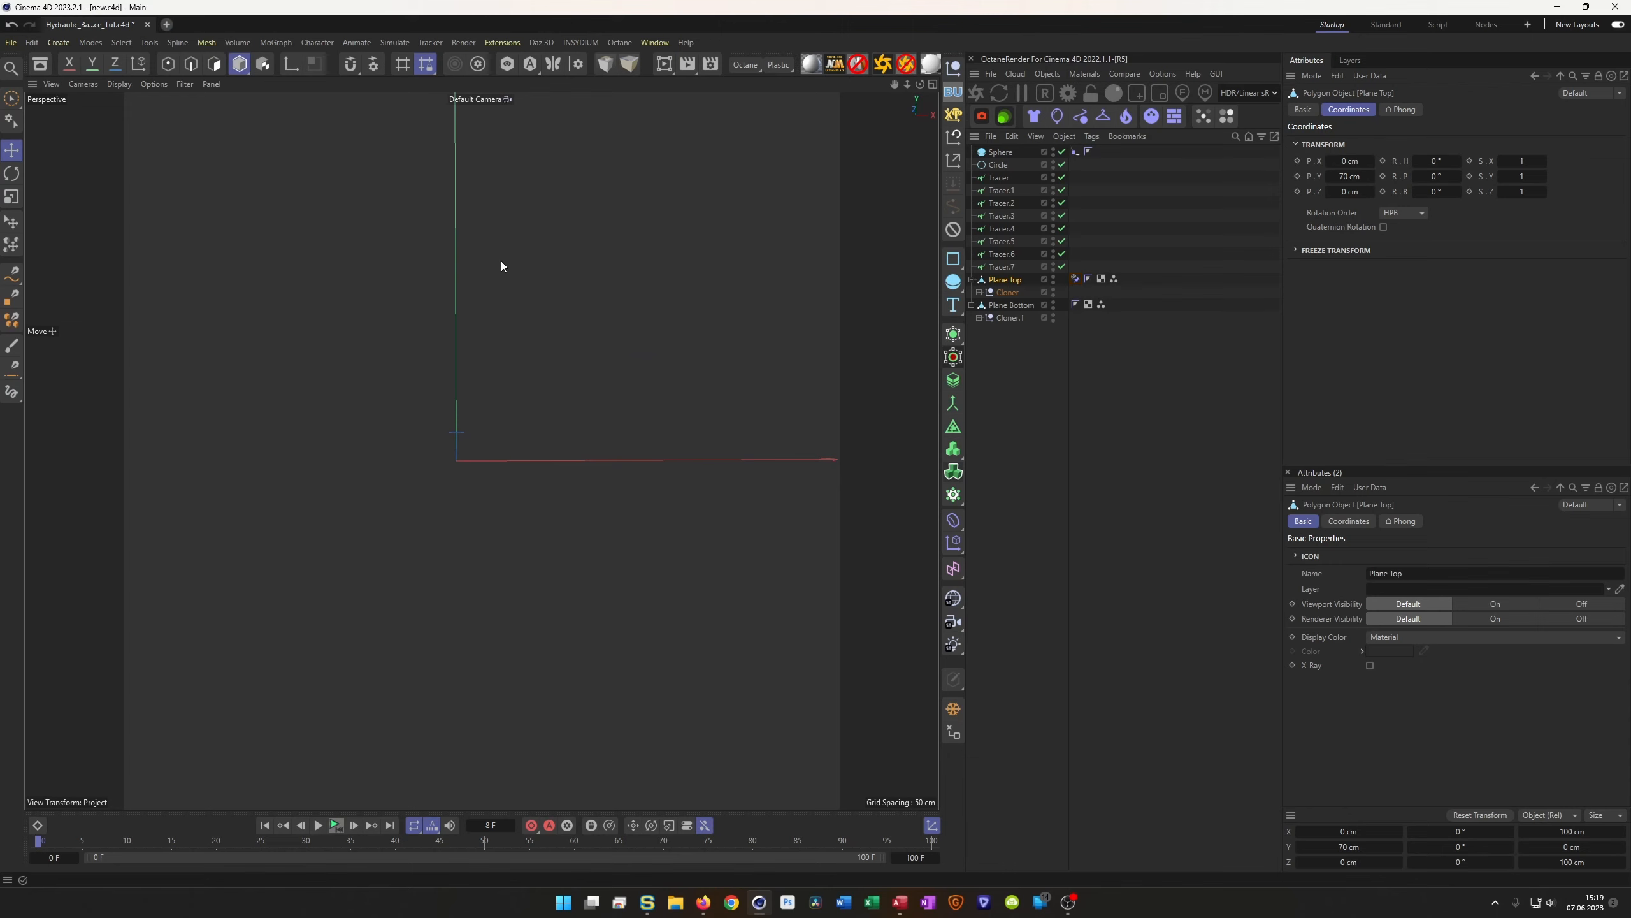
left_click(166, 24)
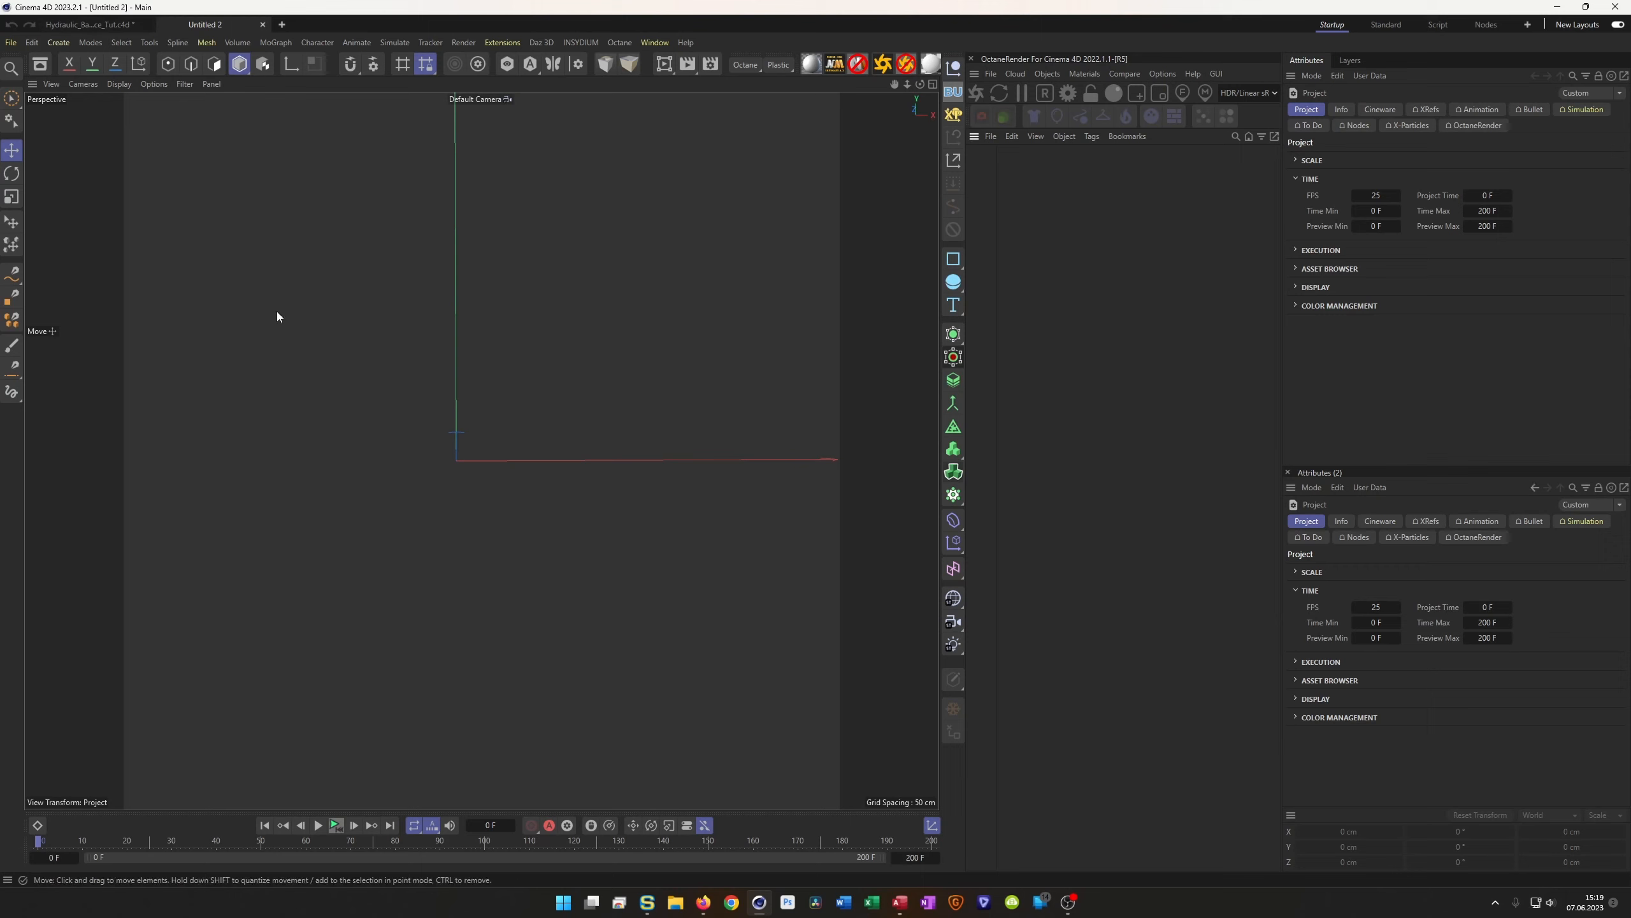
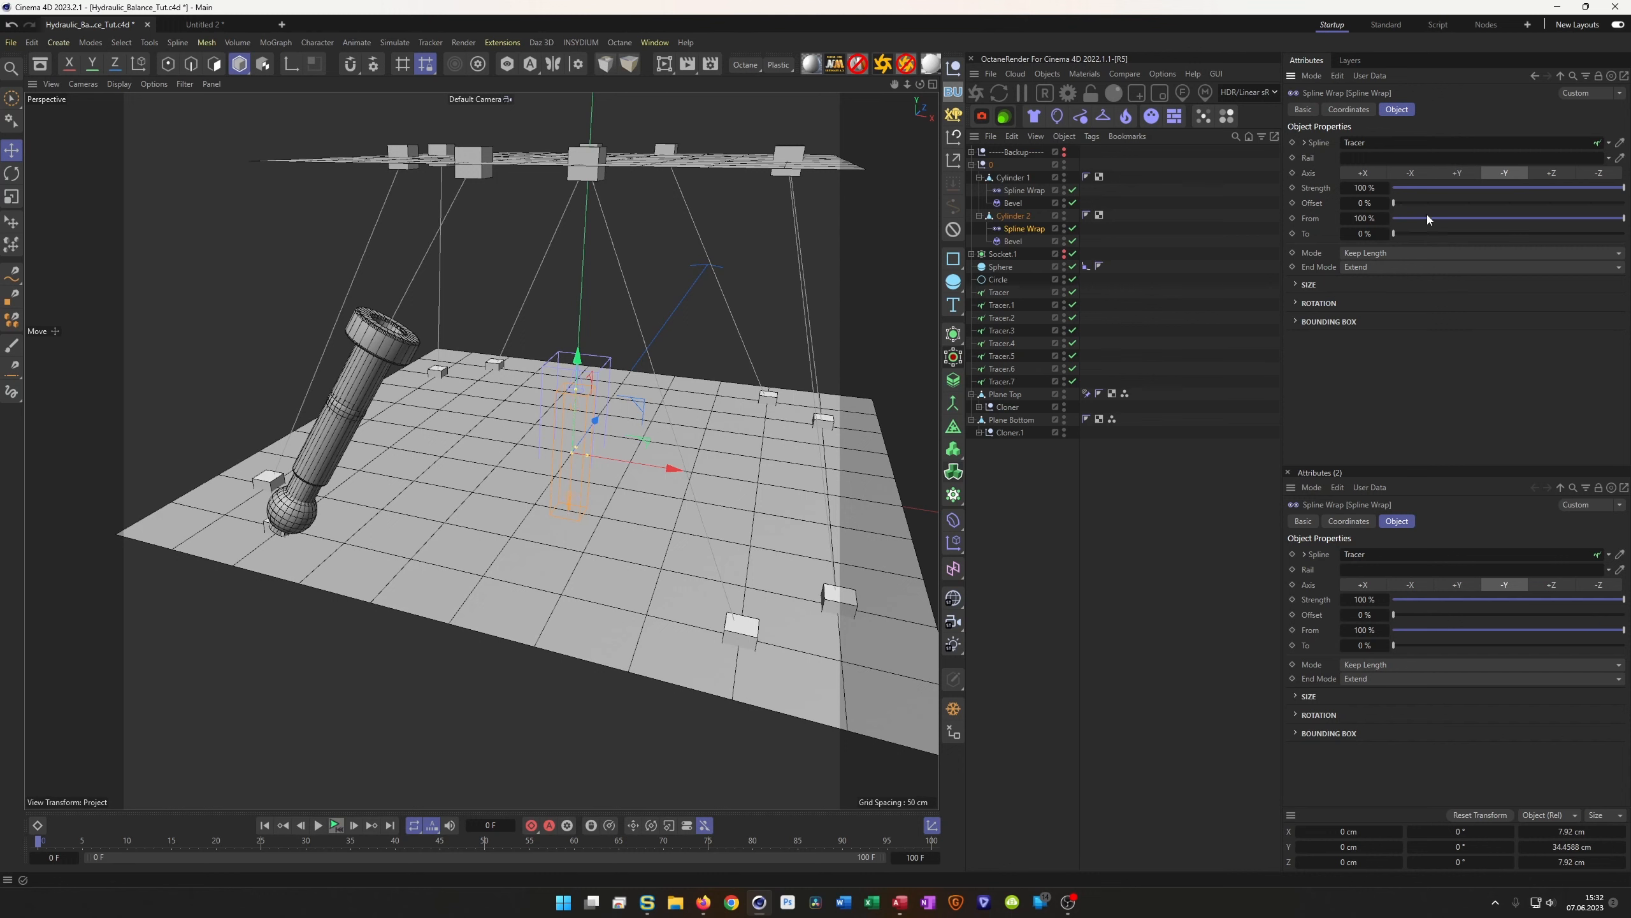
Make Cylinder 2's Spline Wrap run From 0% To 100% along the +Y axis
left_click_drag(1434, 220, 1625, 233)
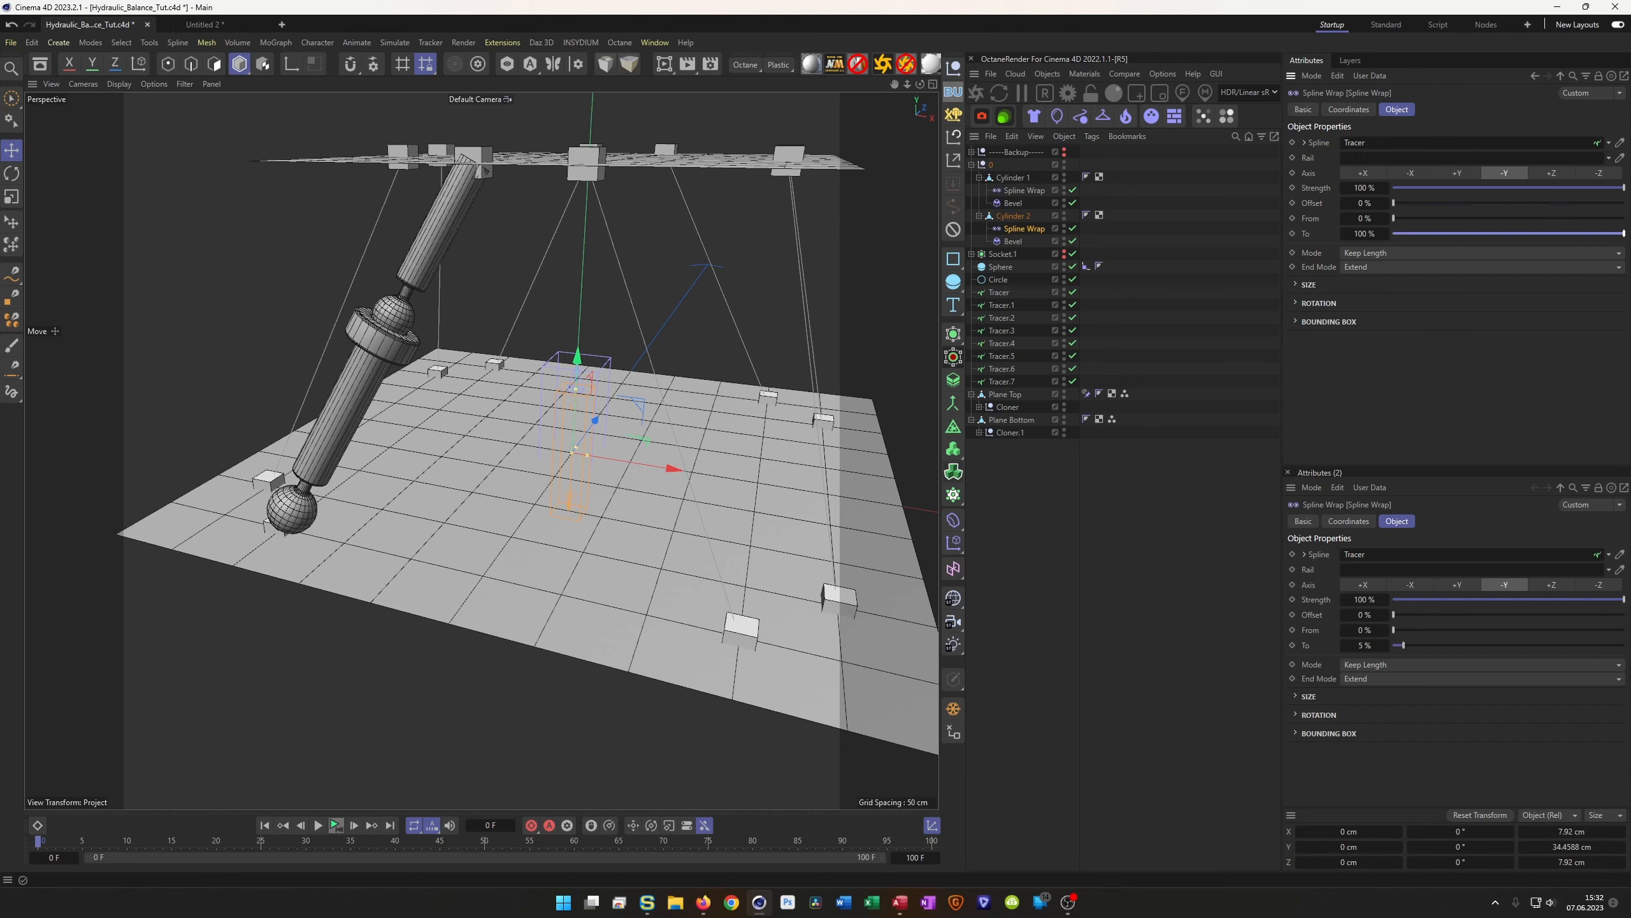
left_click(1461, 176)
left_click_drag(435, 275, 386, 350, "alt")
scroll(456, 273, "up", 5)
scroll(340, 314, "down", 6)
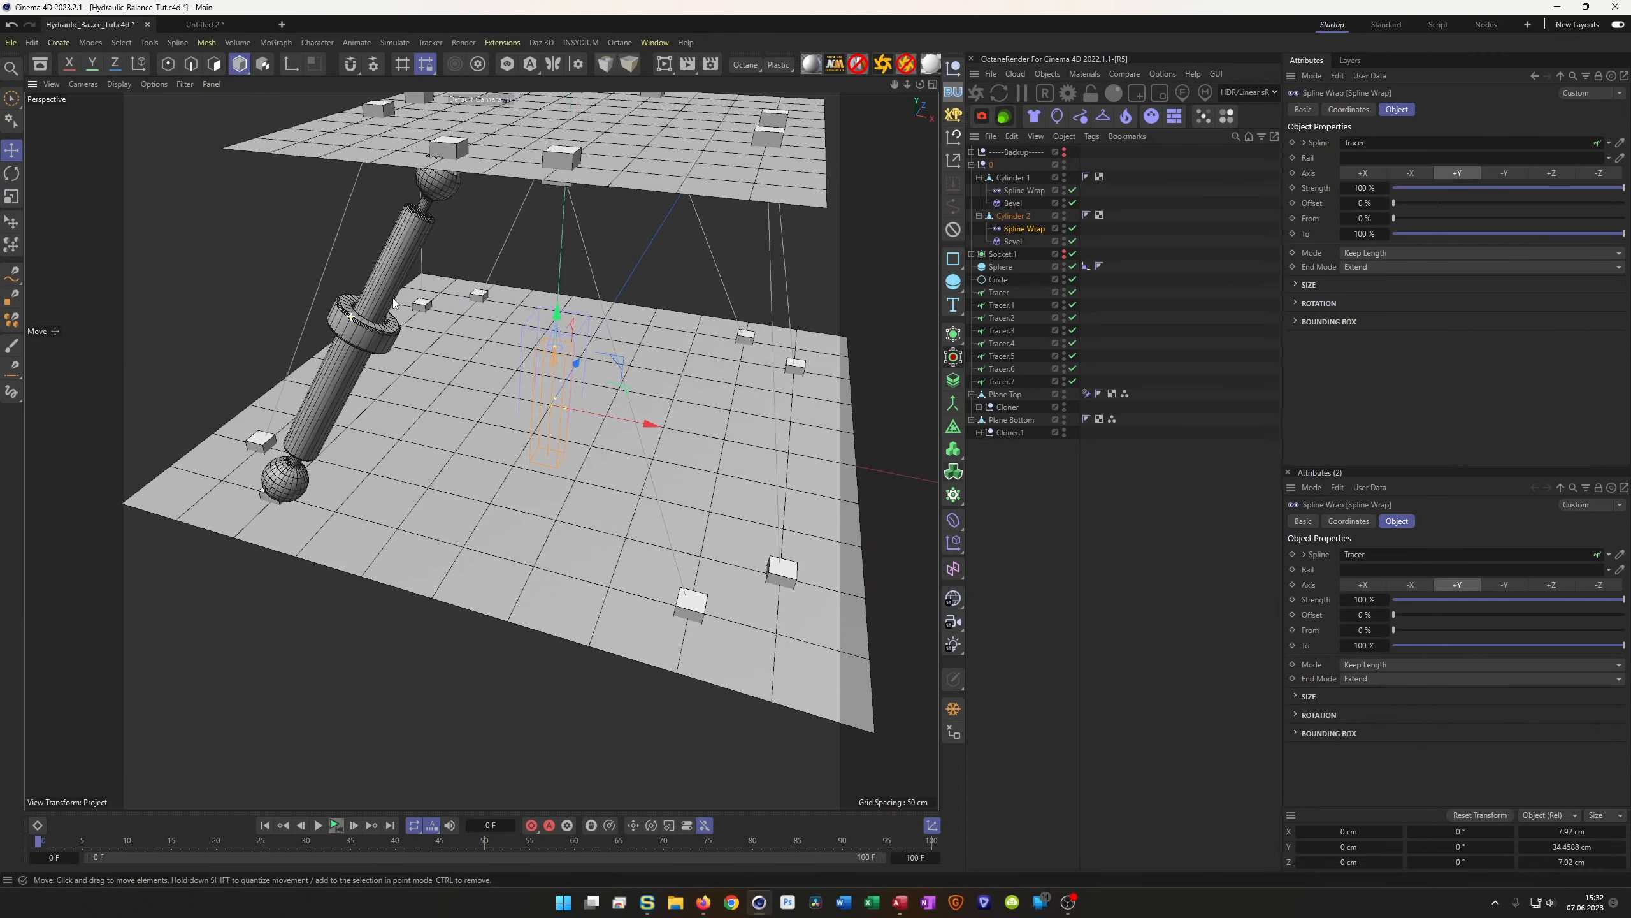
scroll(400, 263, "up", 2)
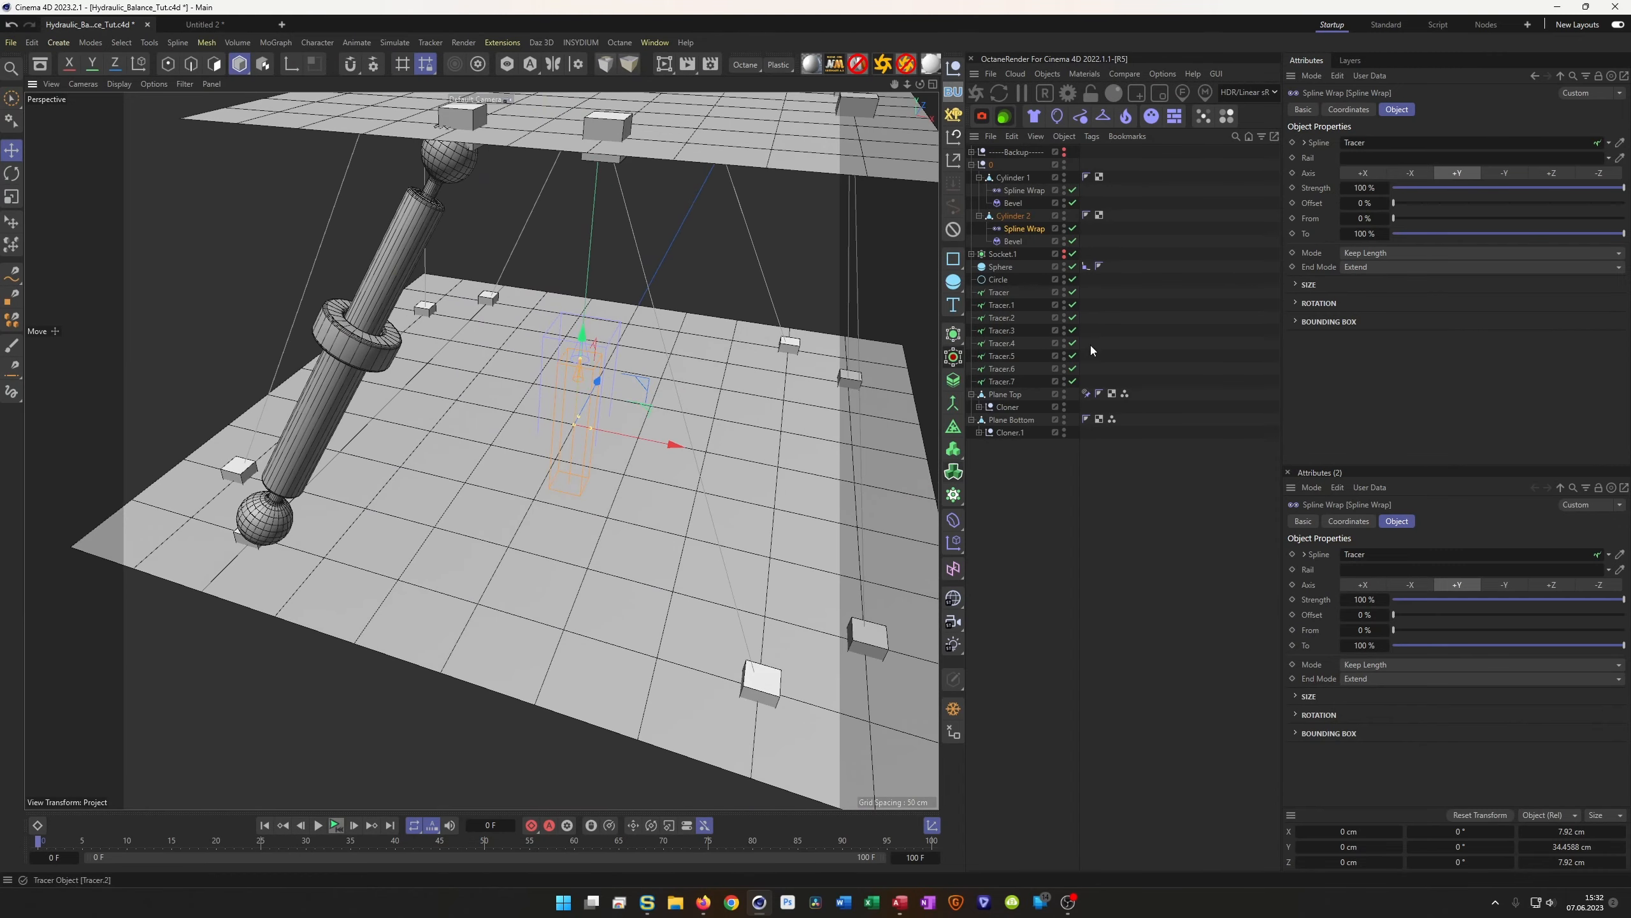
Enable Plane Top's Constraint tag and play the animation to test the plate's tilt
left_click(1086, 393)
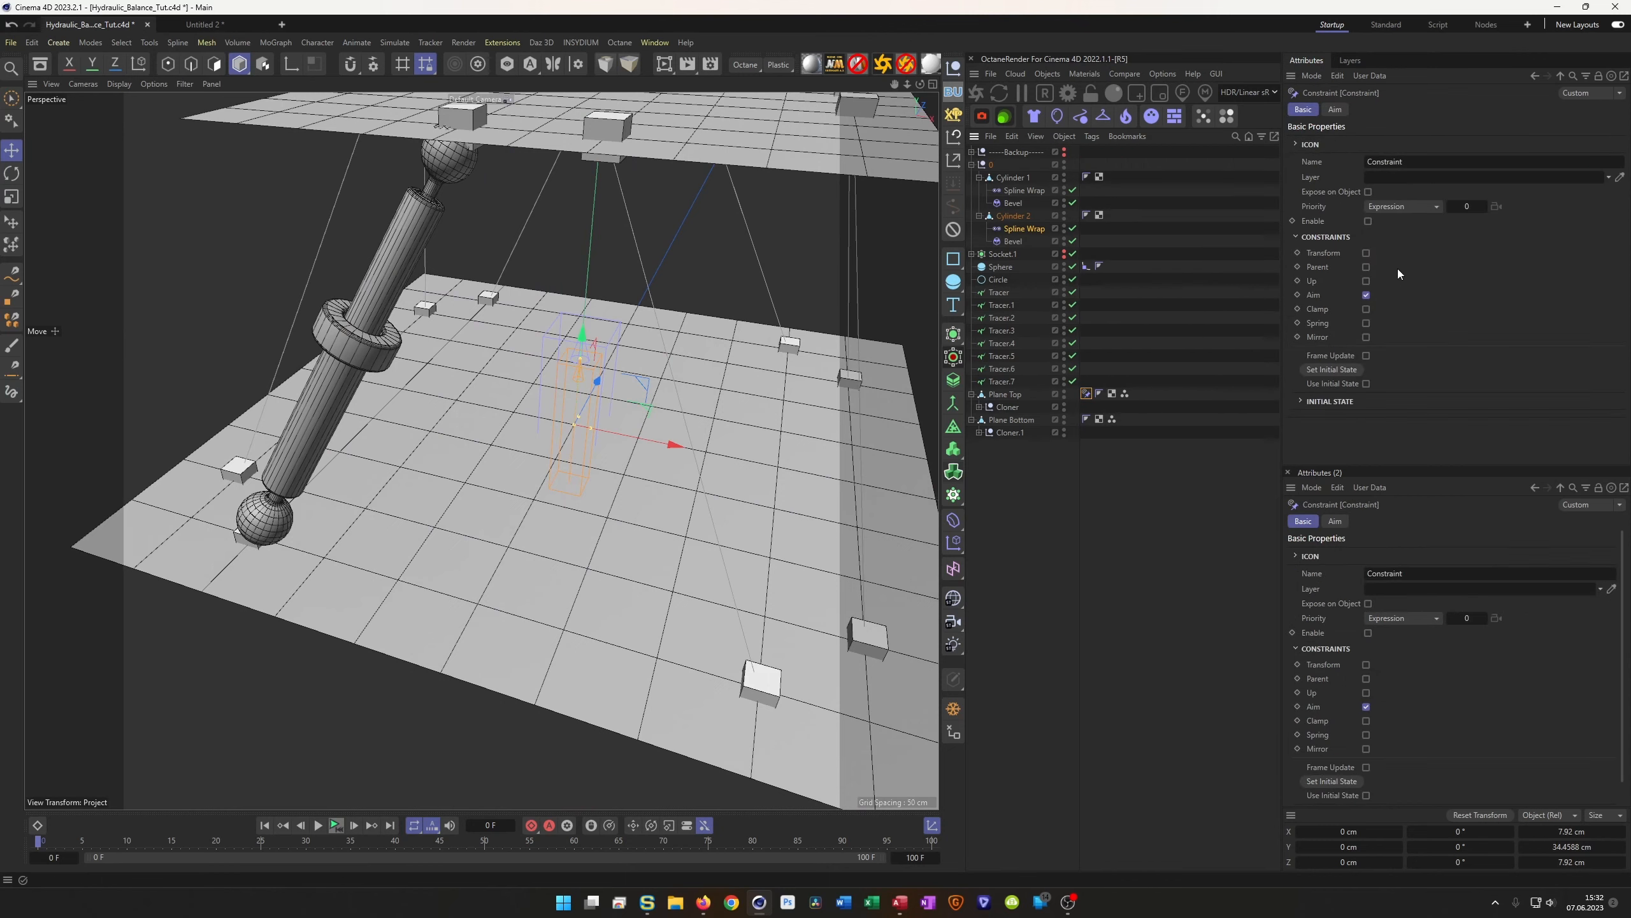
left_click(1368, 220)
scroll(538, 356, "down", 3)
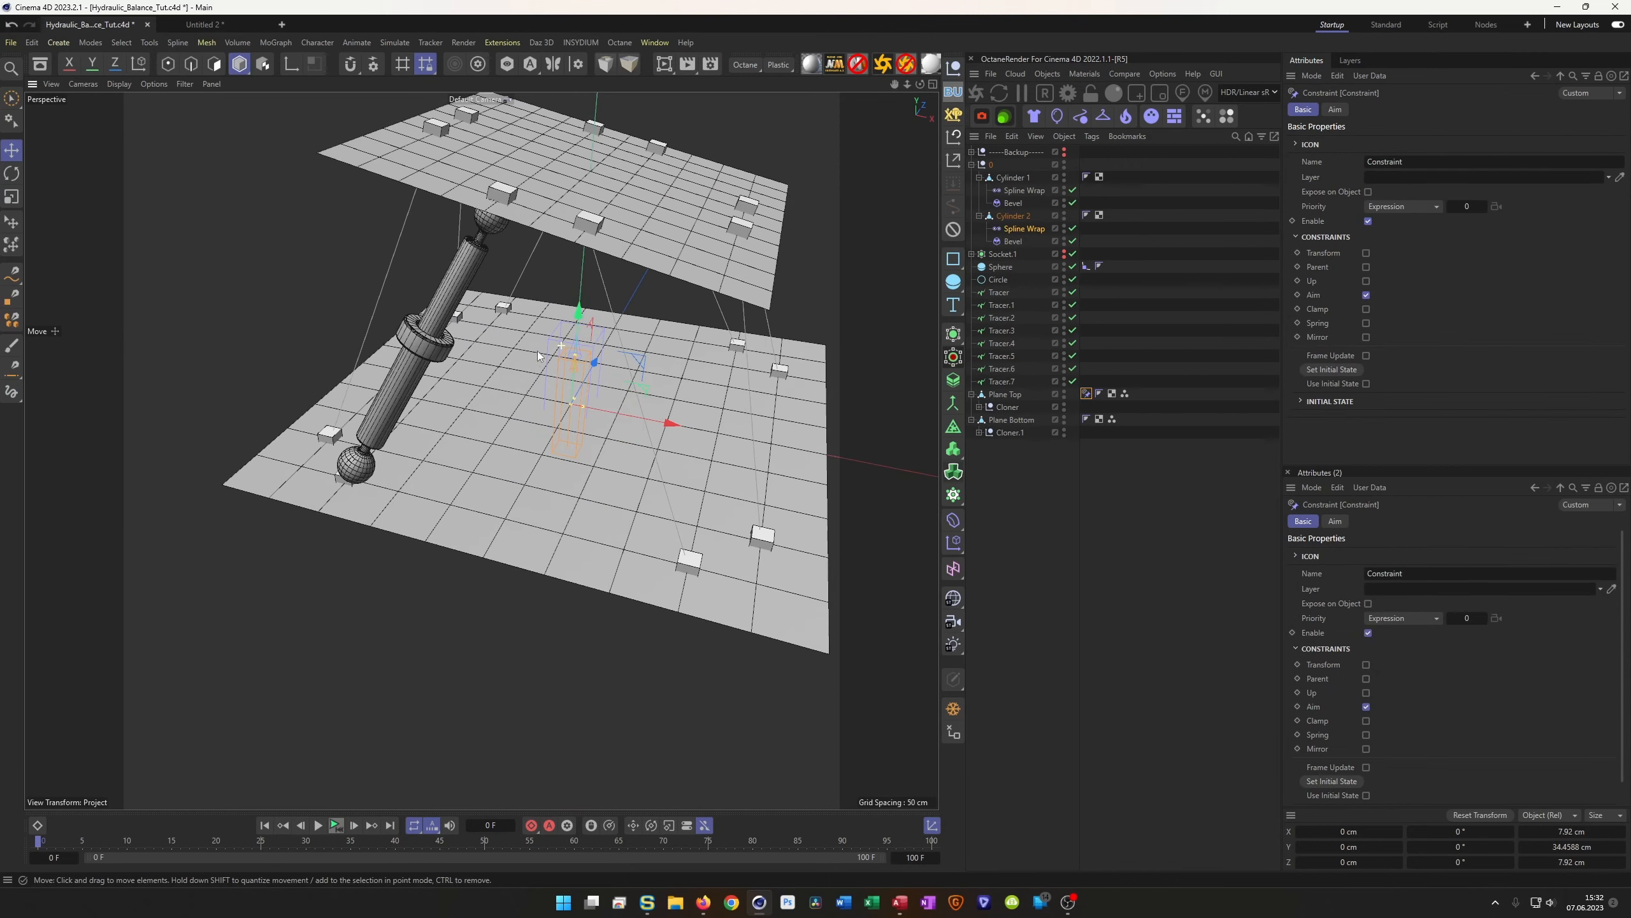
left_click_drag(538, 356, 513, 291, "alt")
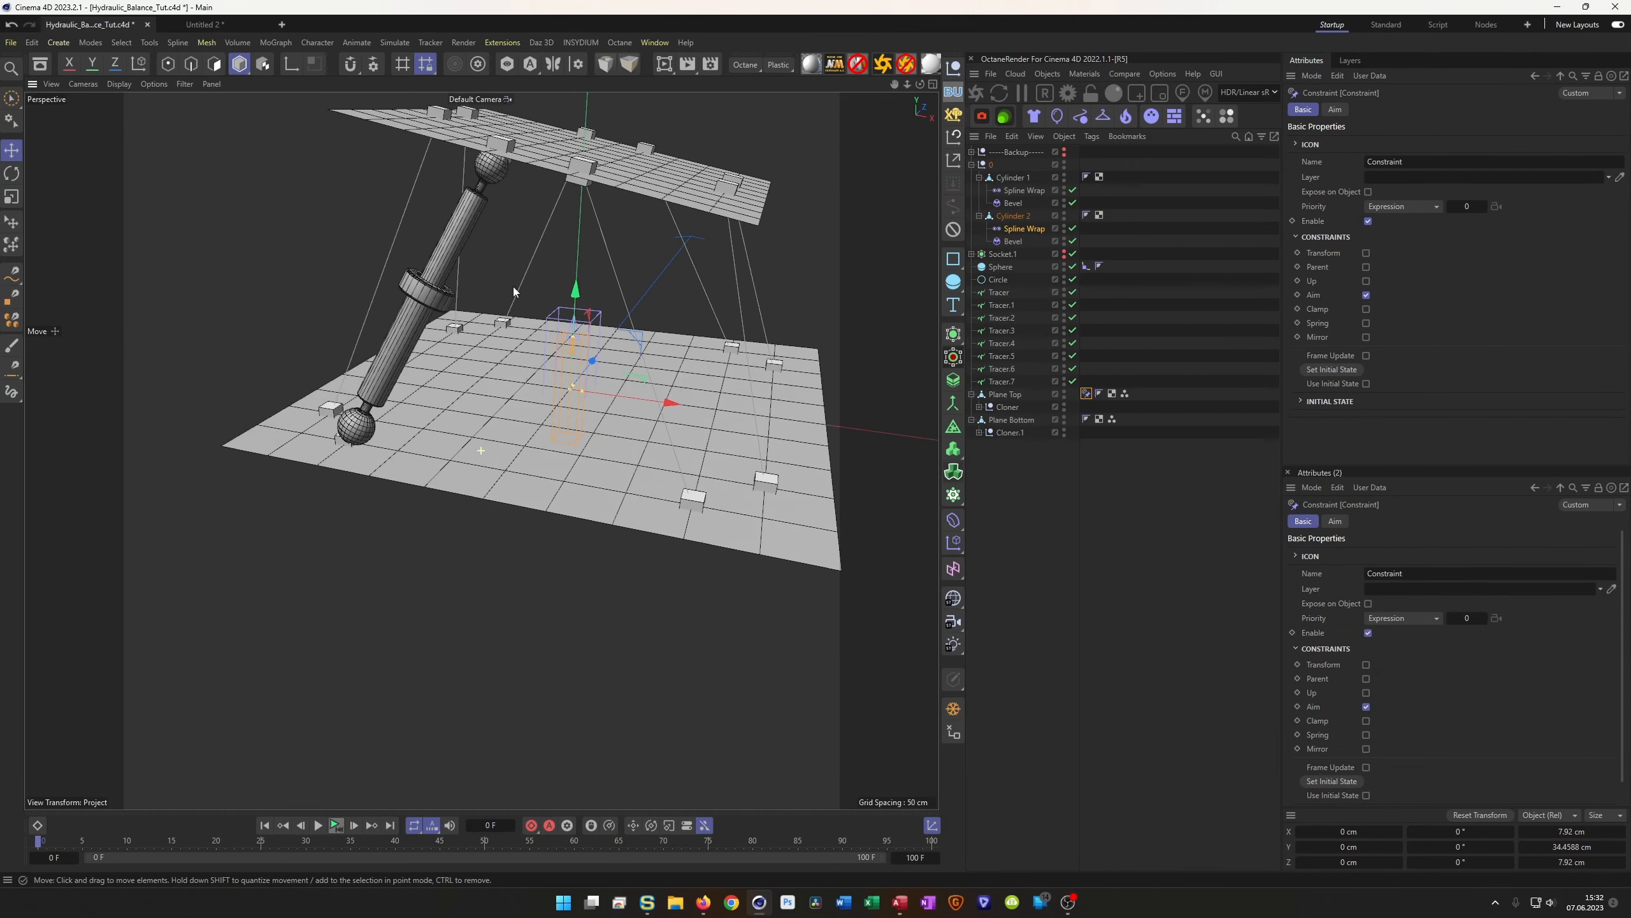
left_click(346, 824)
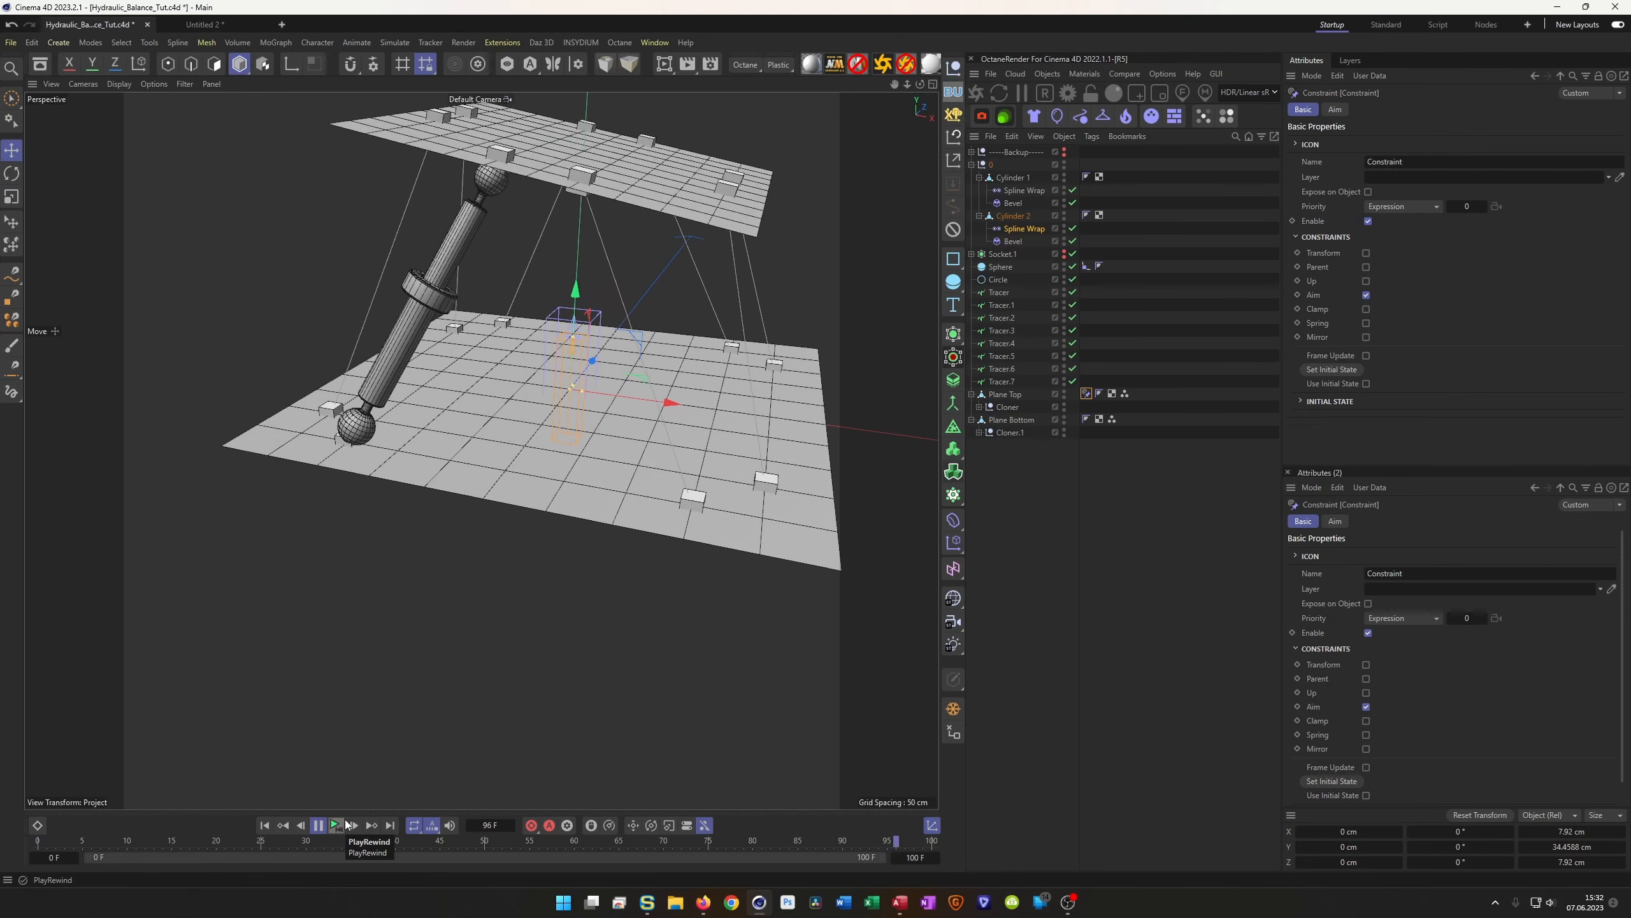
left_click(344, 821)
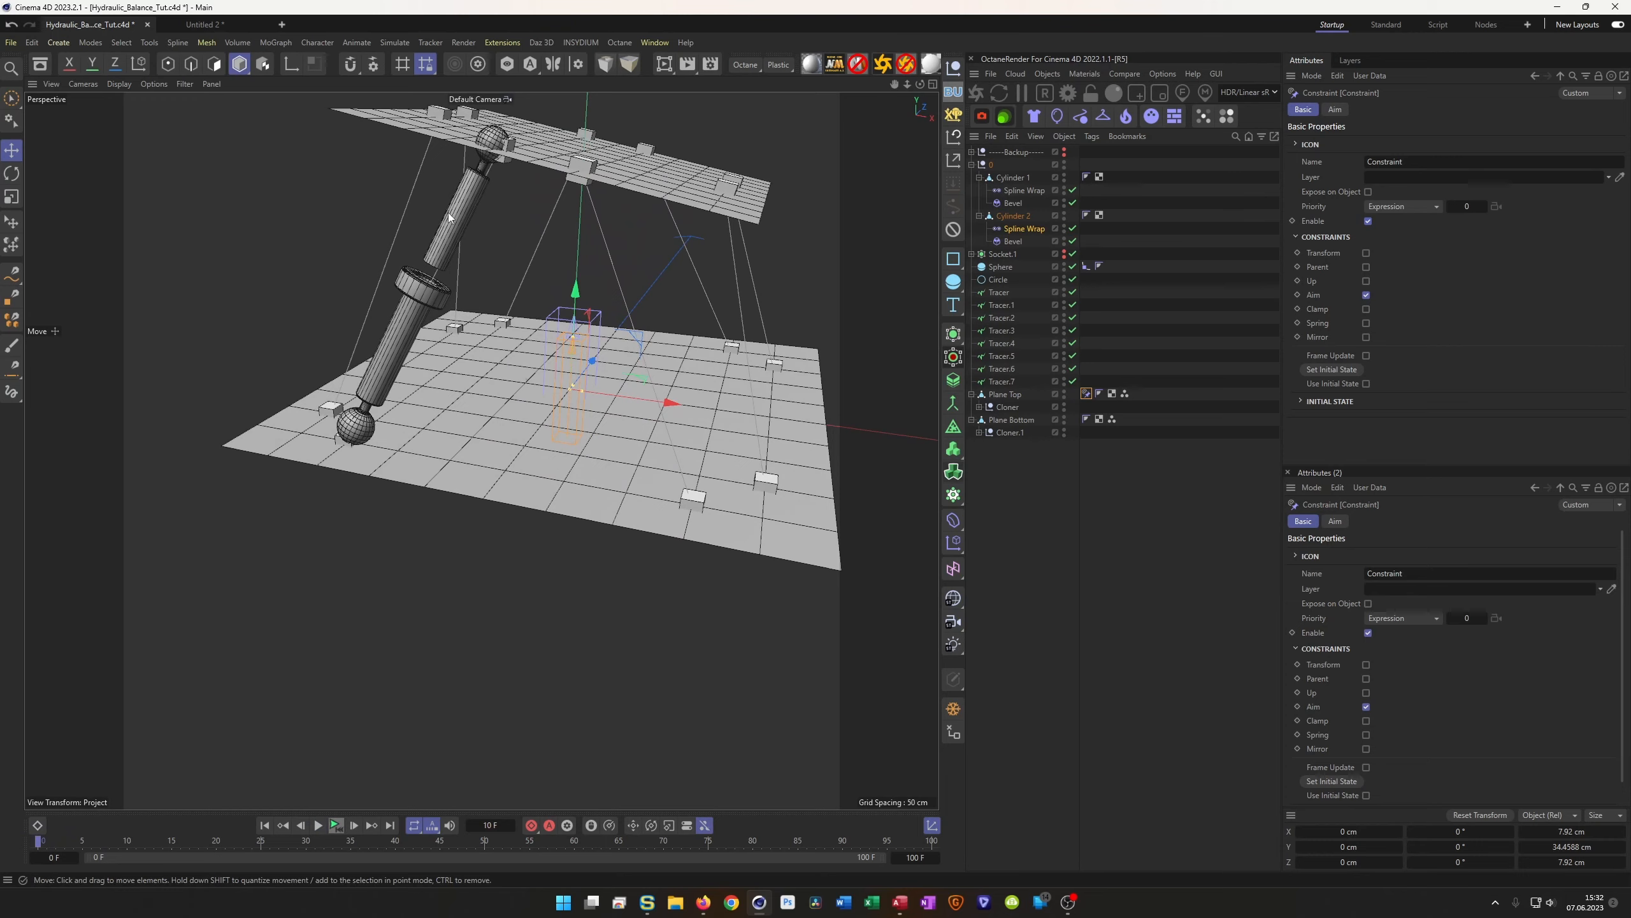
scroll(450, 217, "up", 5)
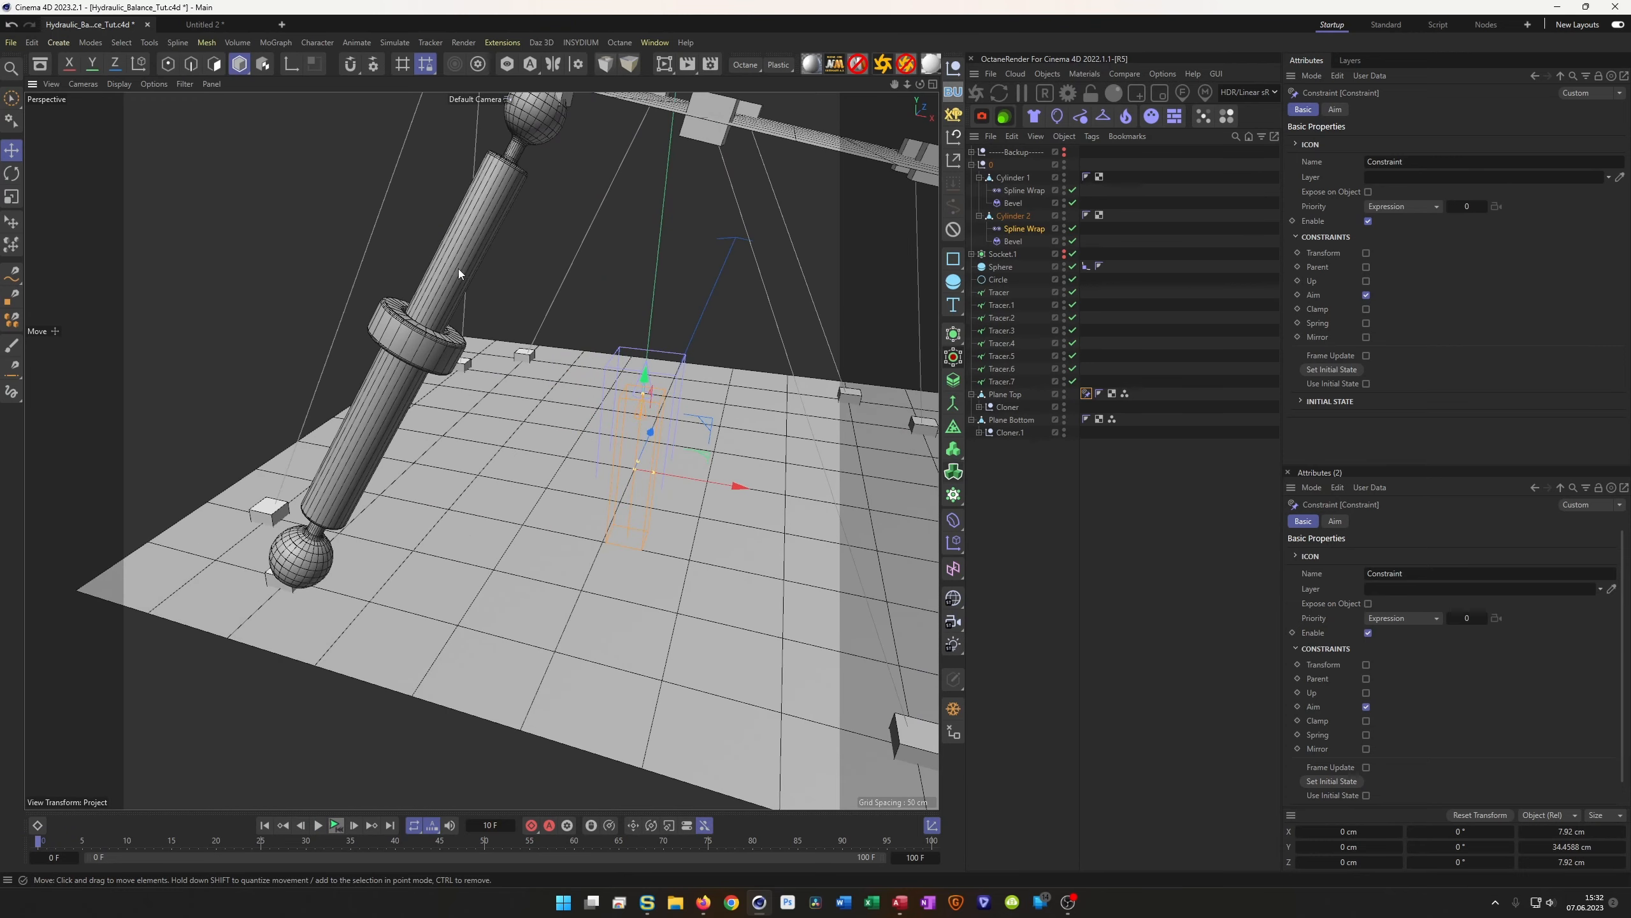
Switch off Cylinder 2's Spline Wrap and frame the view on it
left_click(1011, 216)
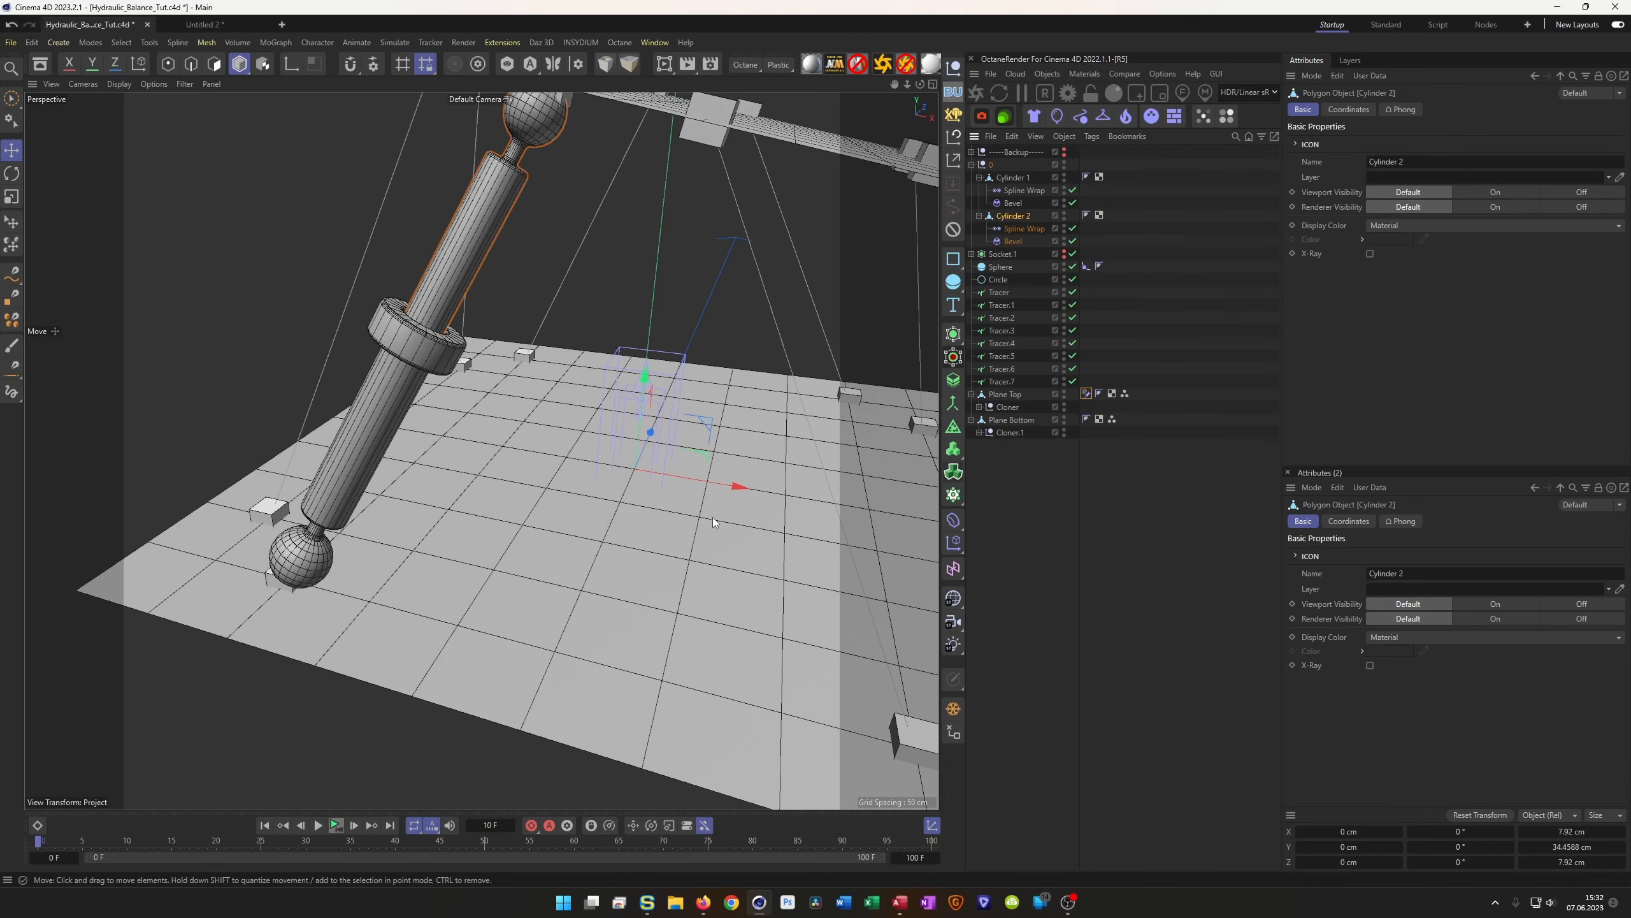
left_click(1073, 229)
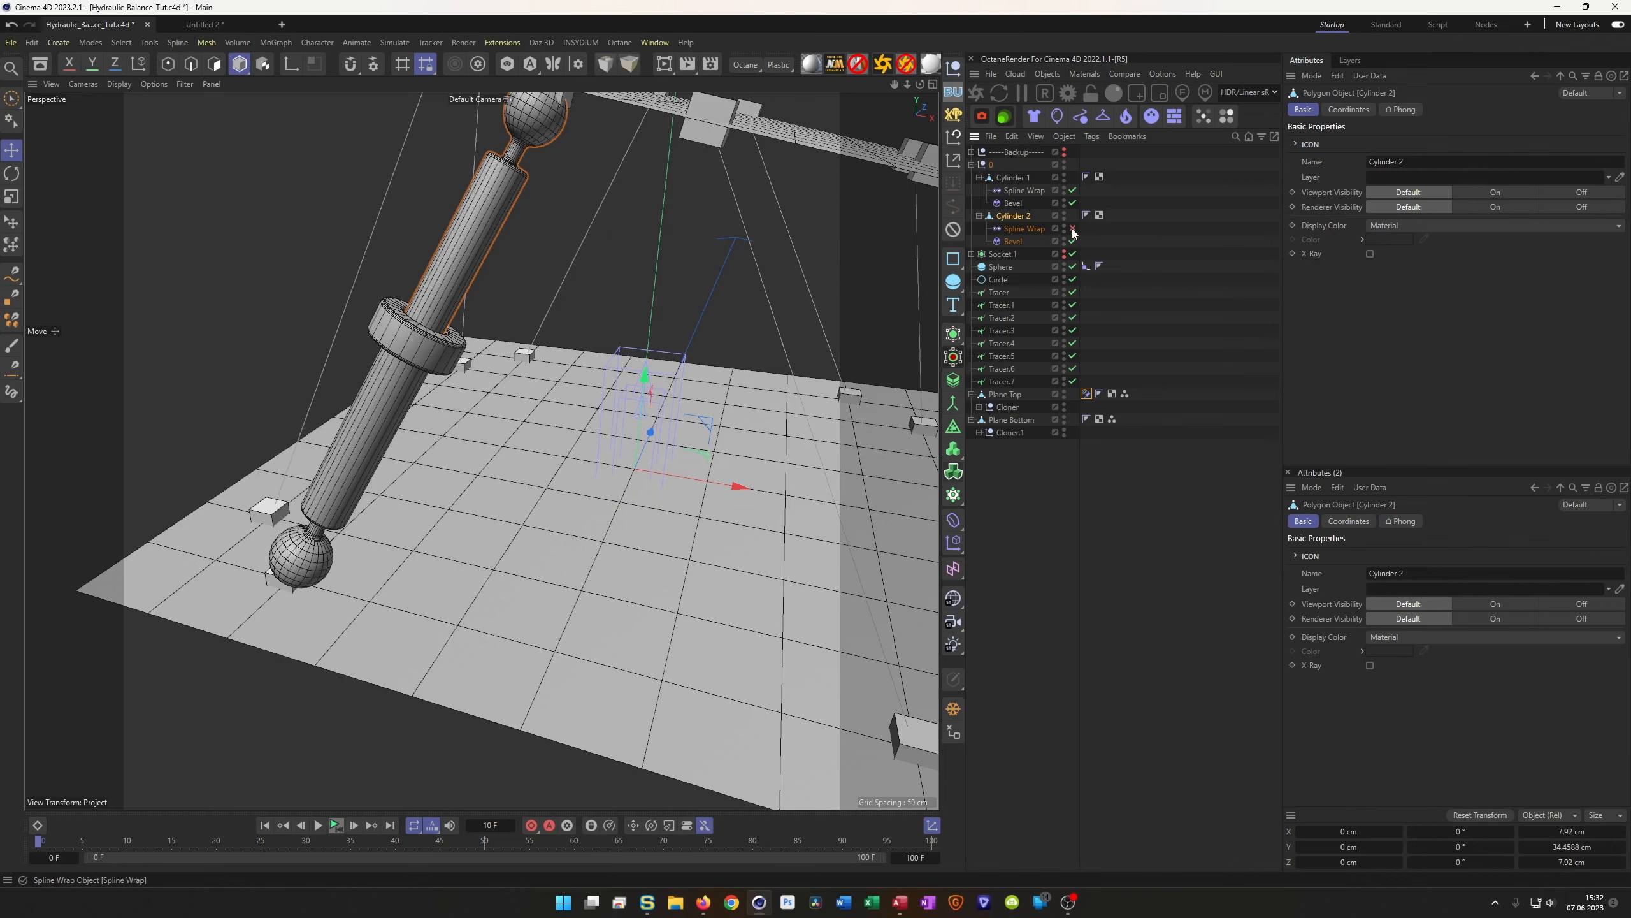
key("s")
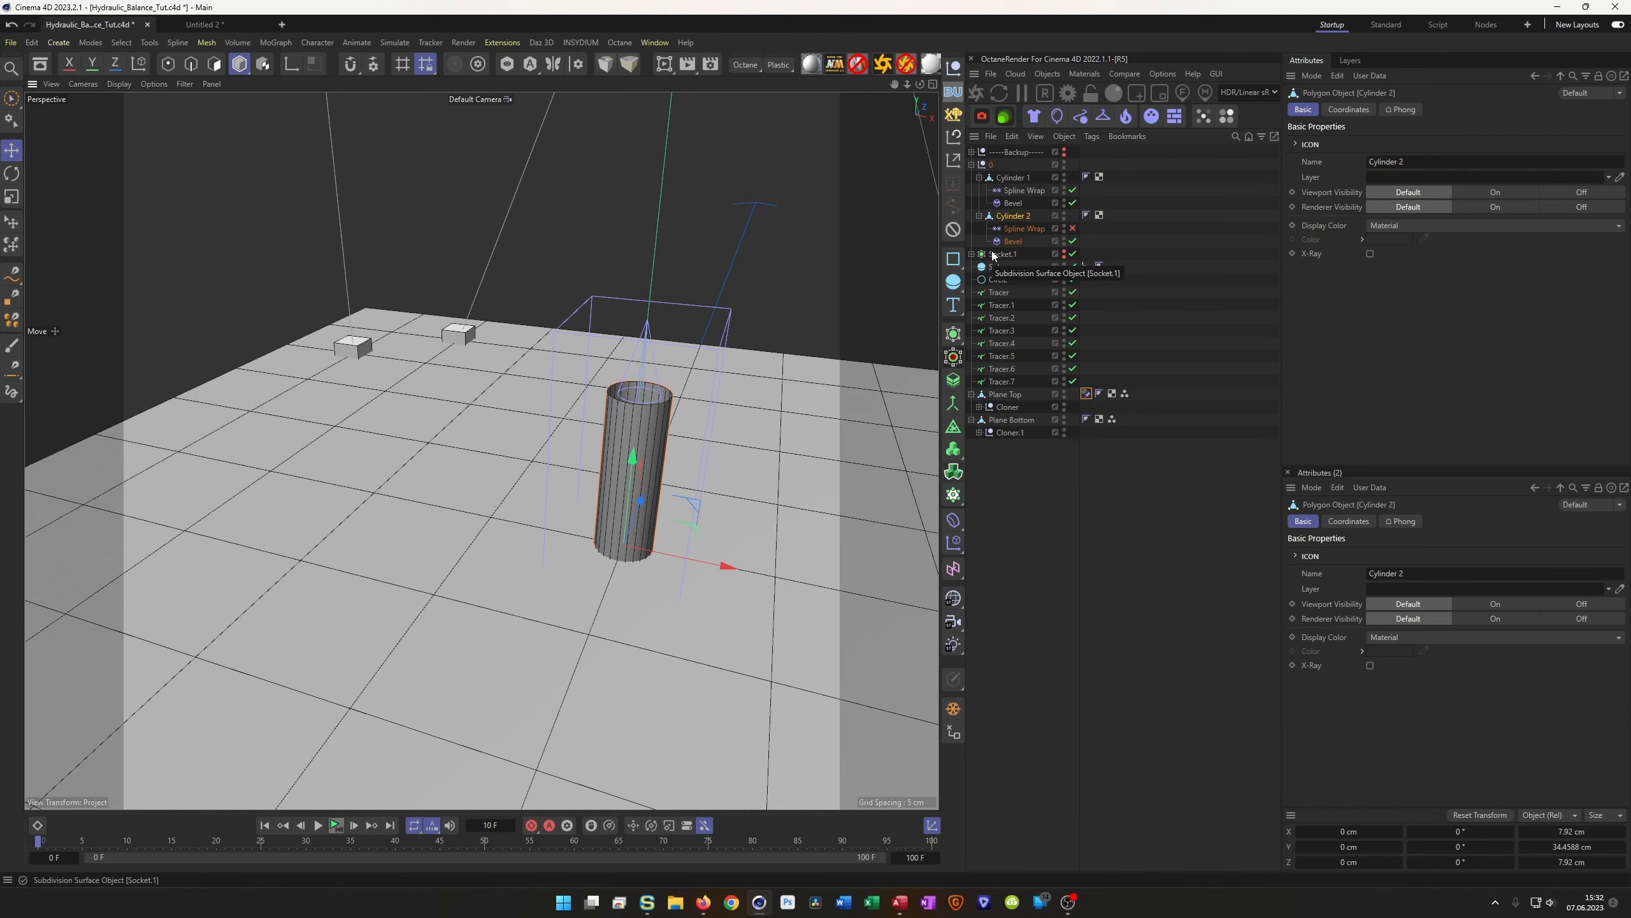
Loop-select Cylinder 2's top rim edge and move it upward to lengthen the tube
key("Return")
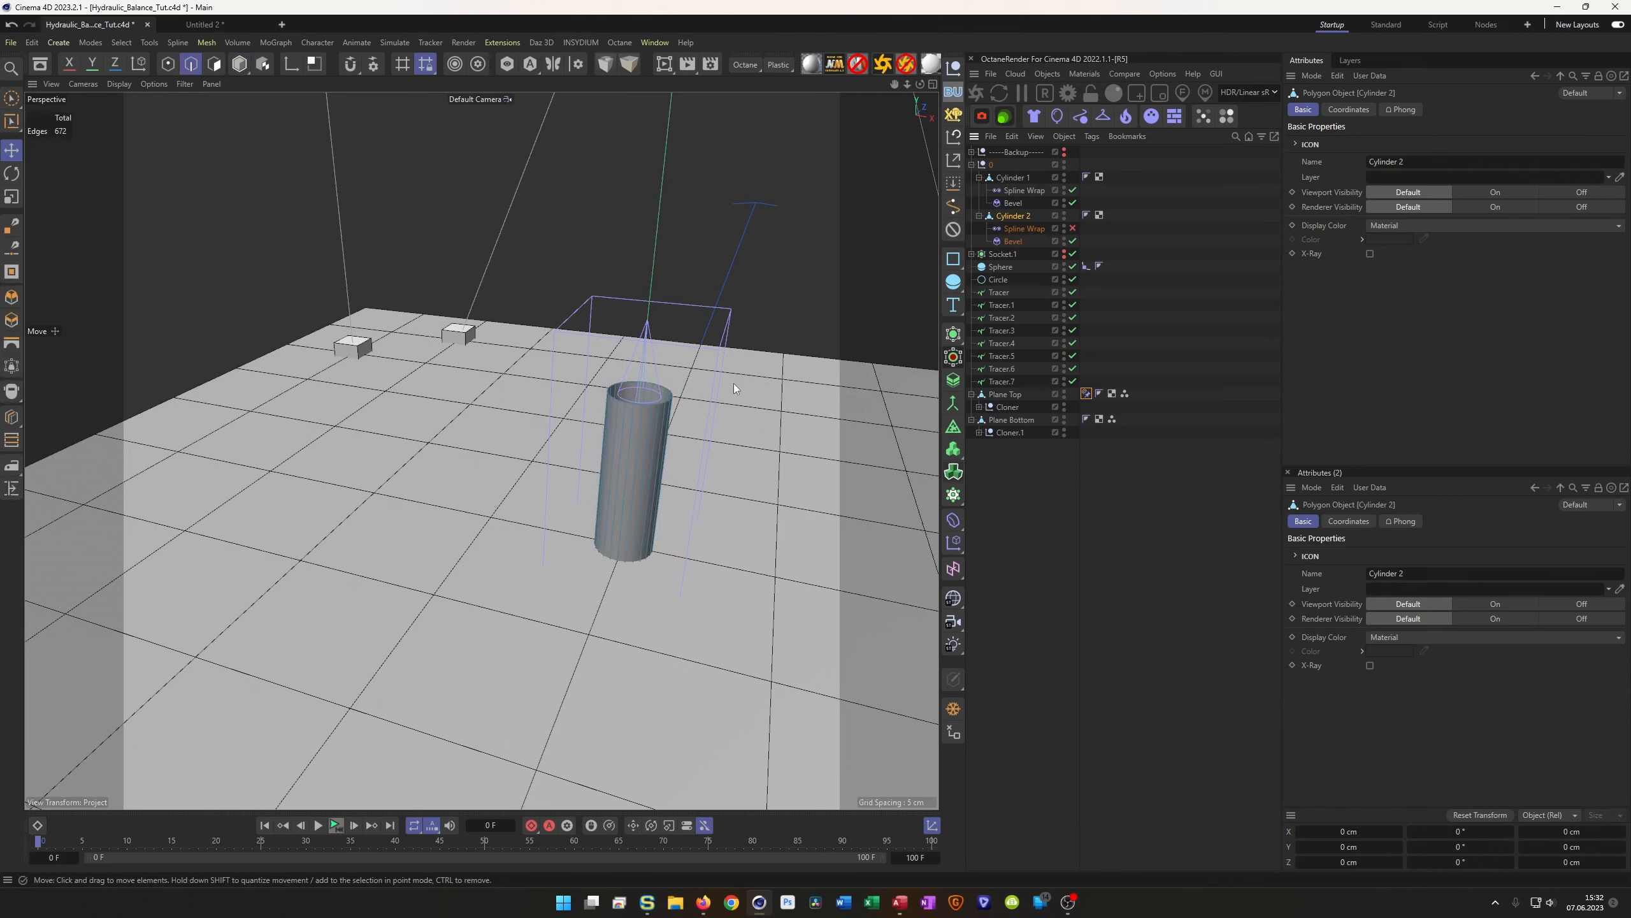
key("u")
key("l")
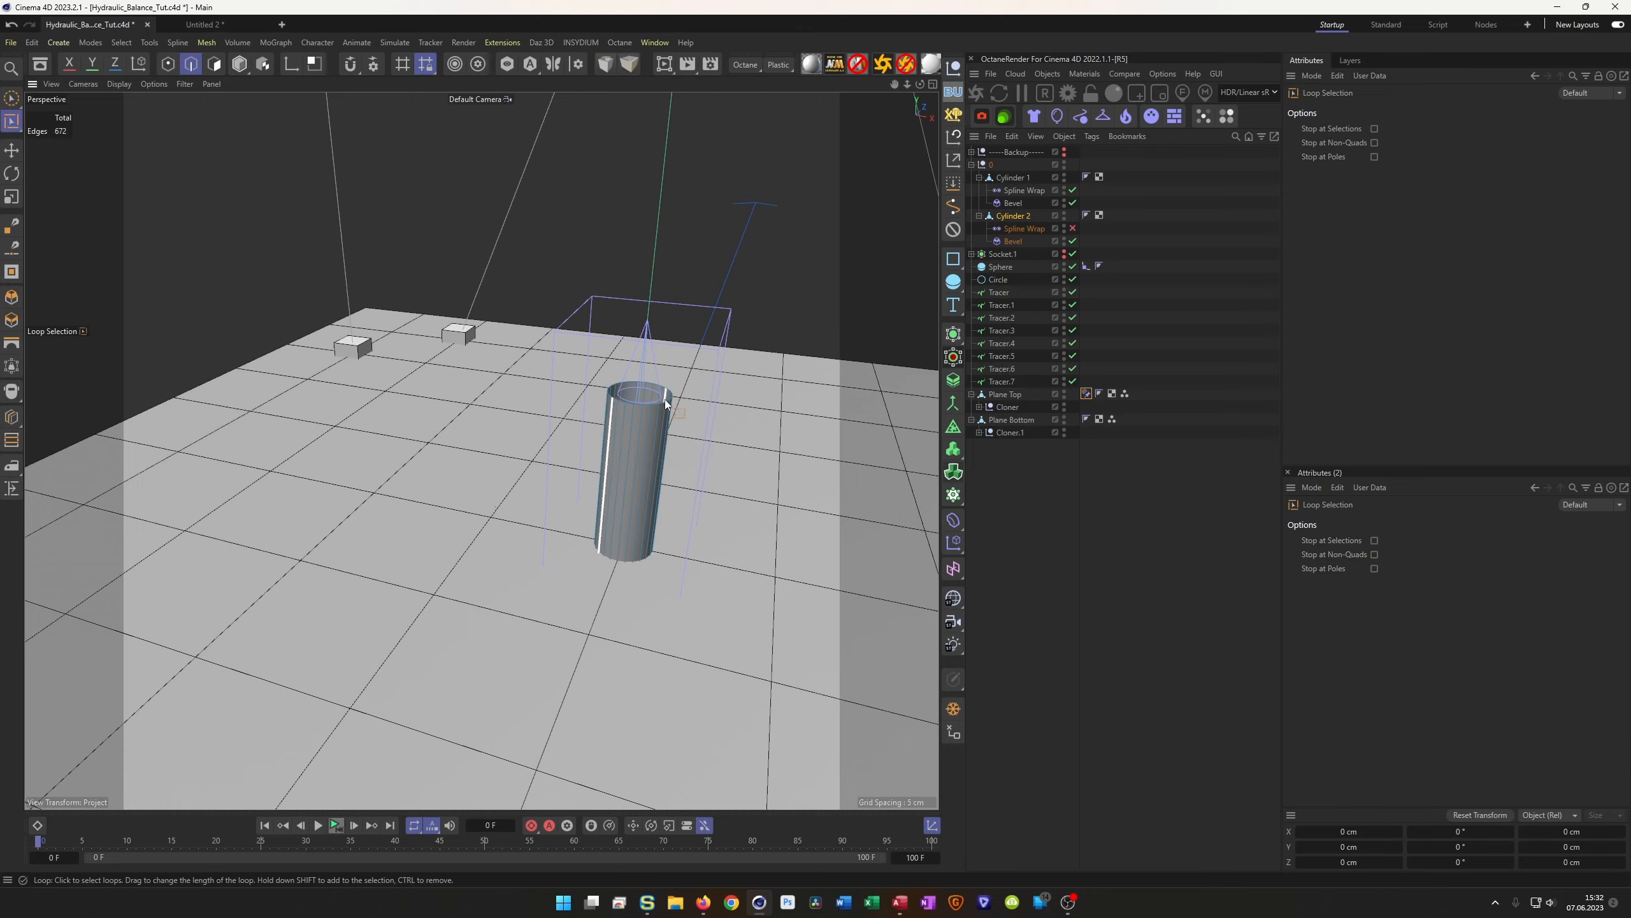
scroll(665, 399, "up", 5)
left_click(658, 407)
scroll(474, 461, "down", 5)
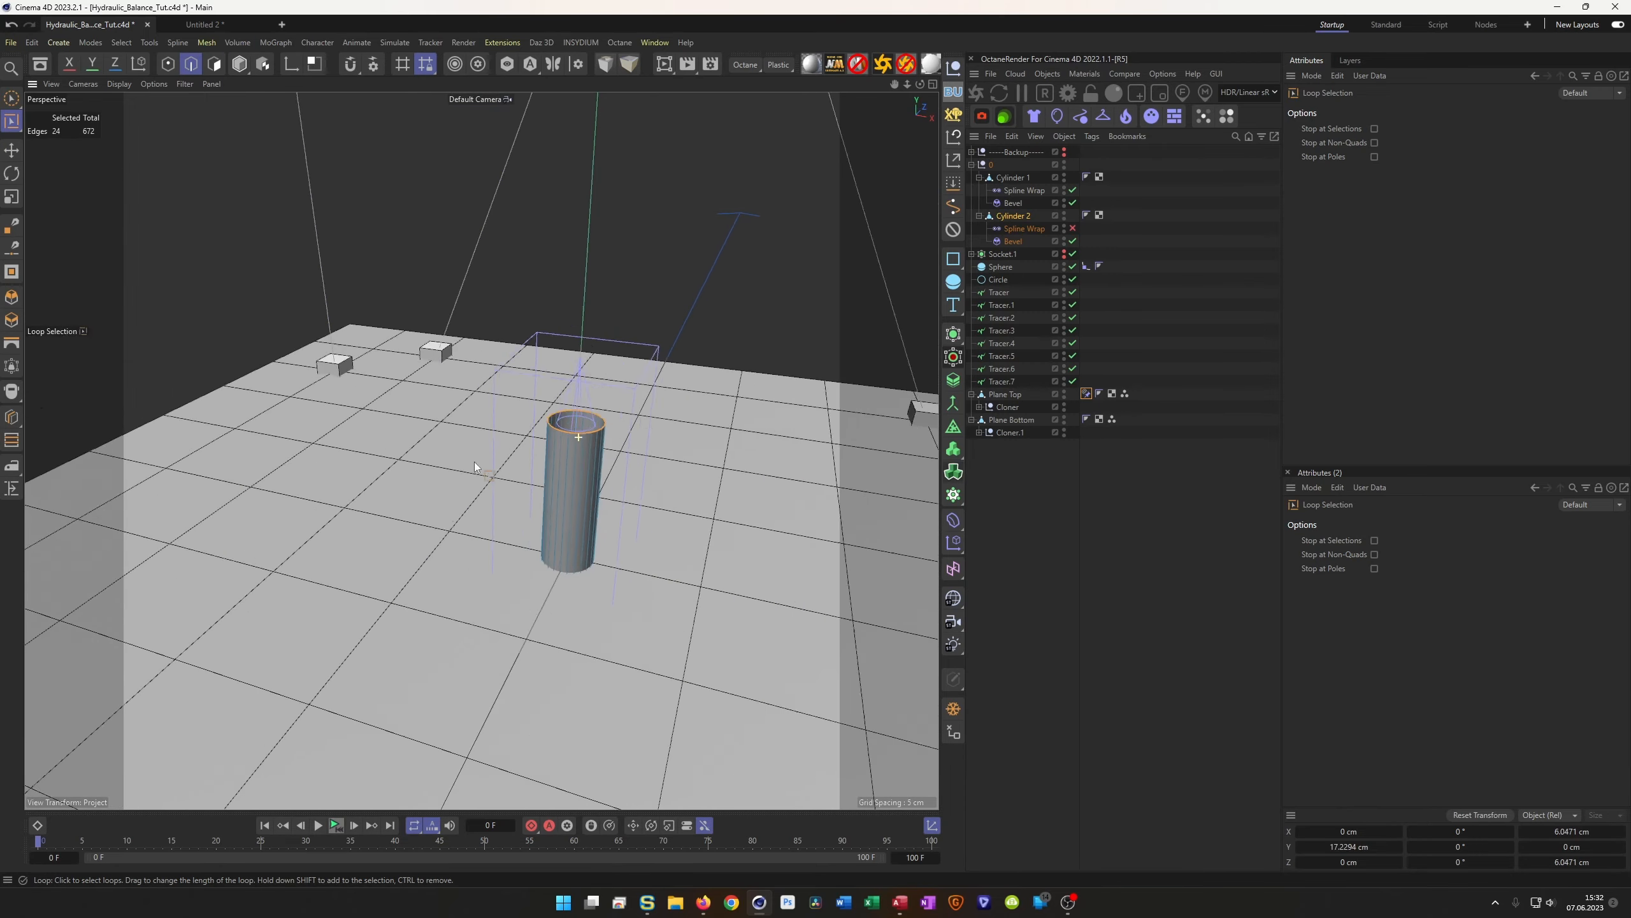
scroll(474, 462, "down", 2)
key("e")
left_click_drag(583, 329, 601, 143)
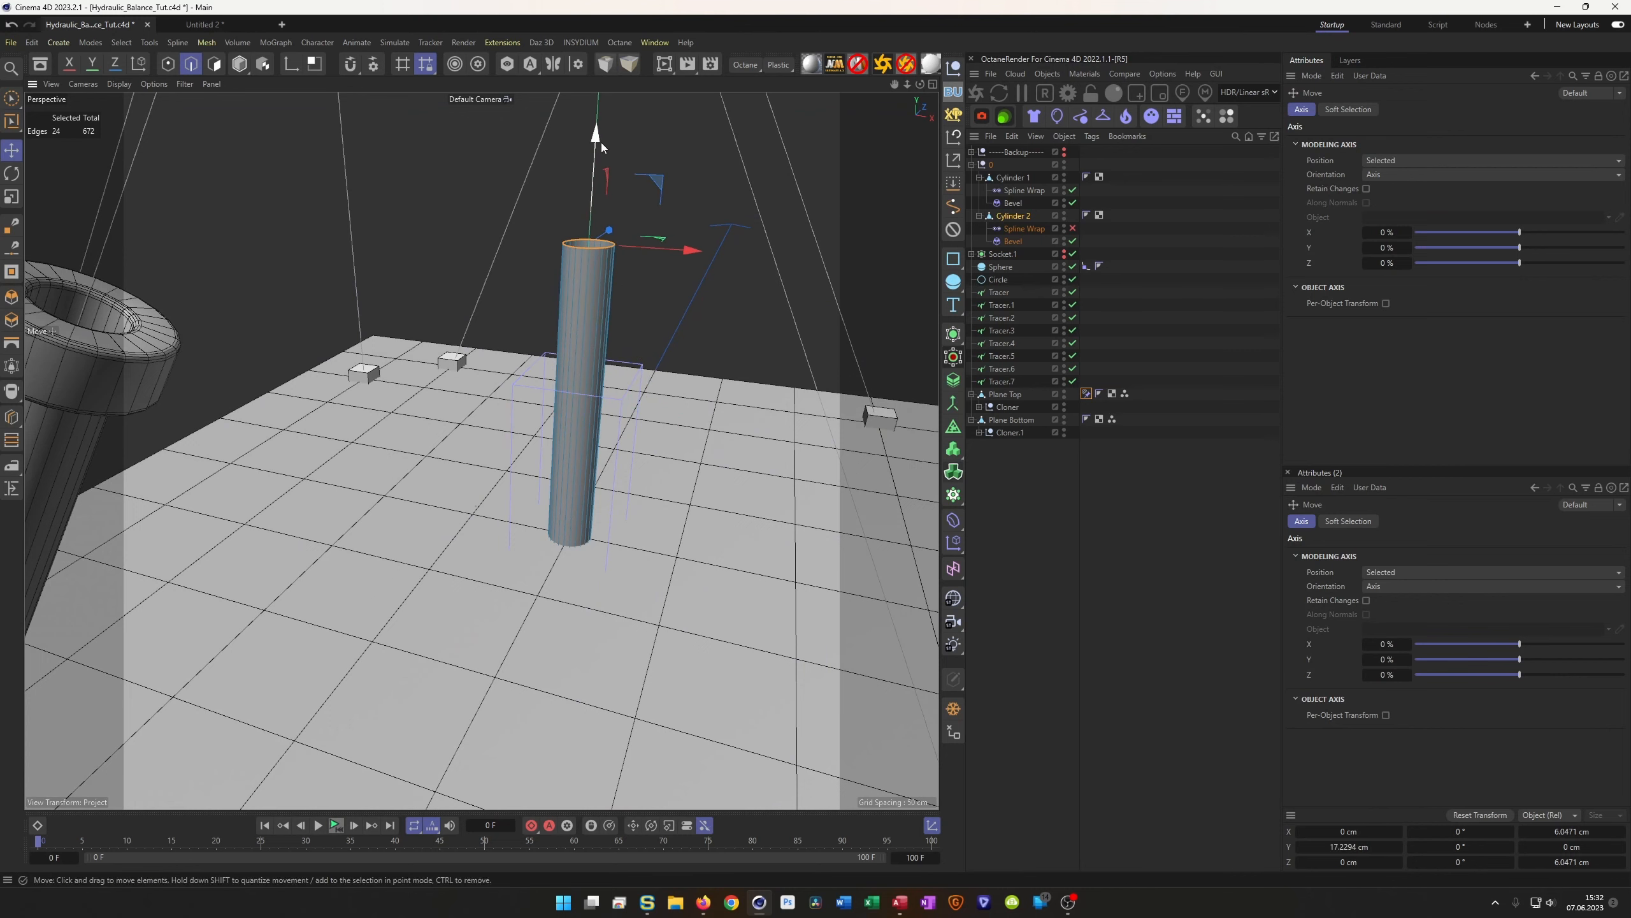
scroll(484, 276, "down", 3)
Back in Model mode, re-enable Cylinder 2's Spline Wrap and play the animation
key("Return")
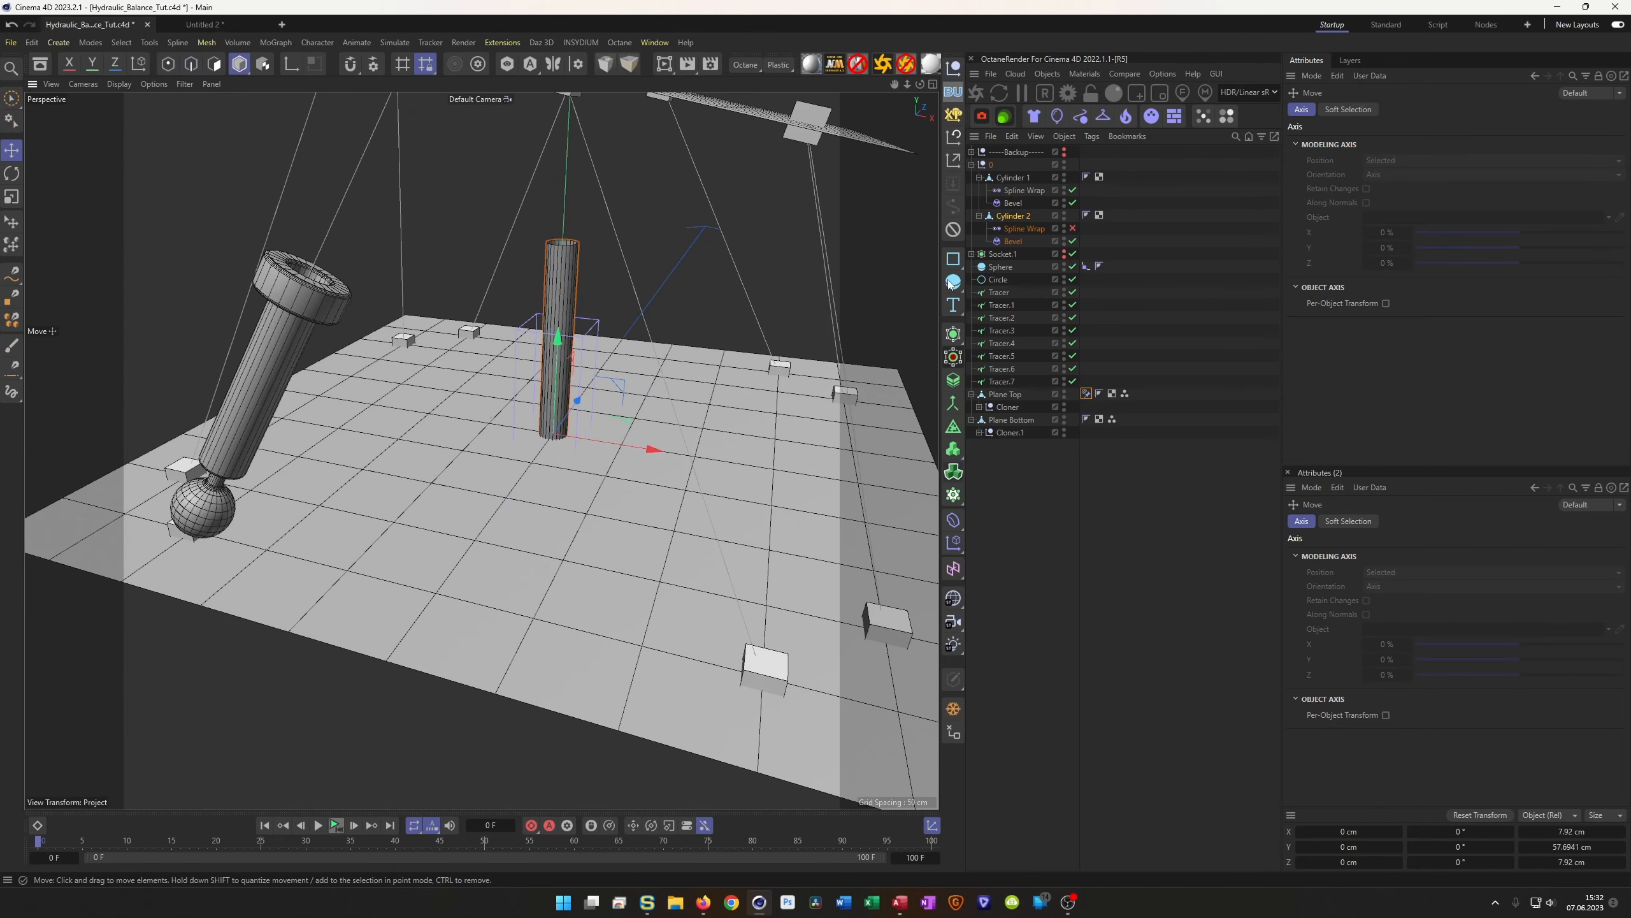
left_click(1075, 227)
scroll(349, 313, "down", 2)
middle_click_drag(389, 472, 468, 566, "alt")
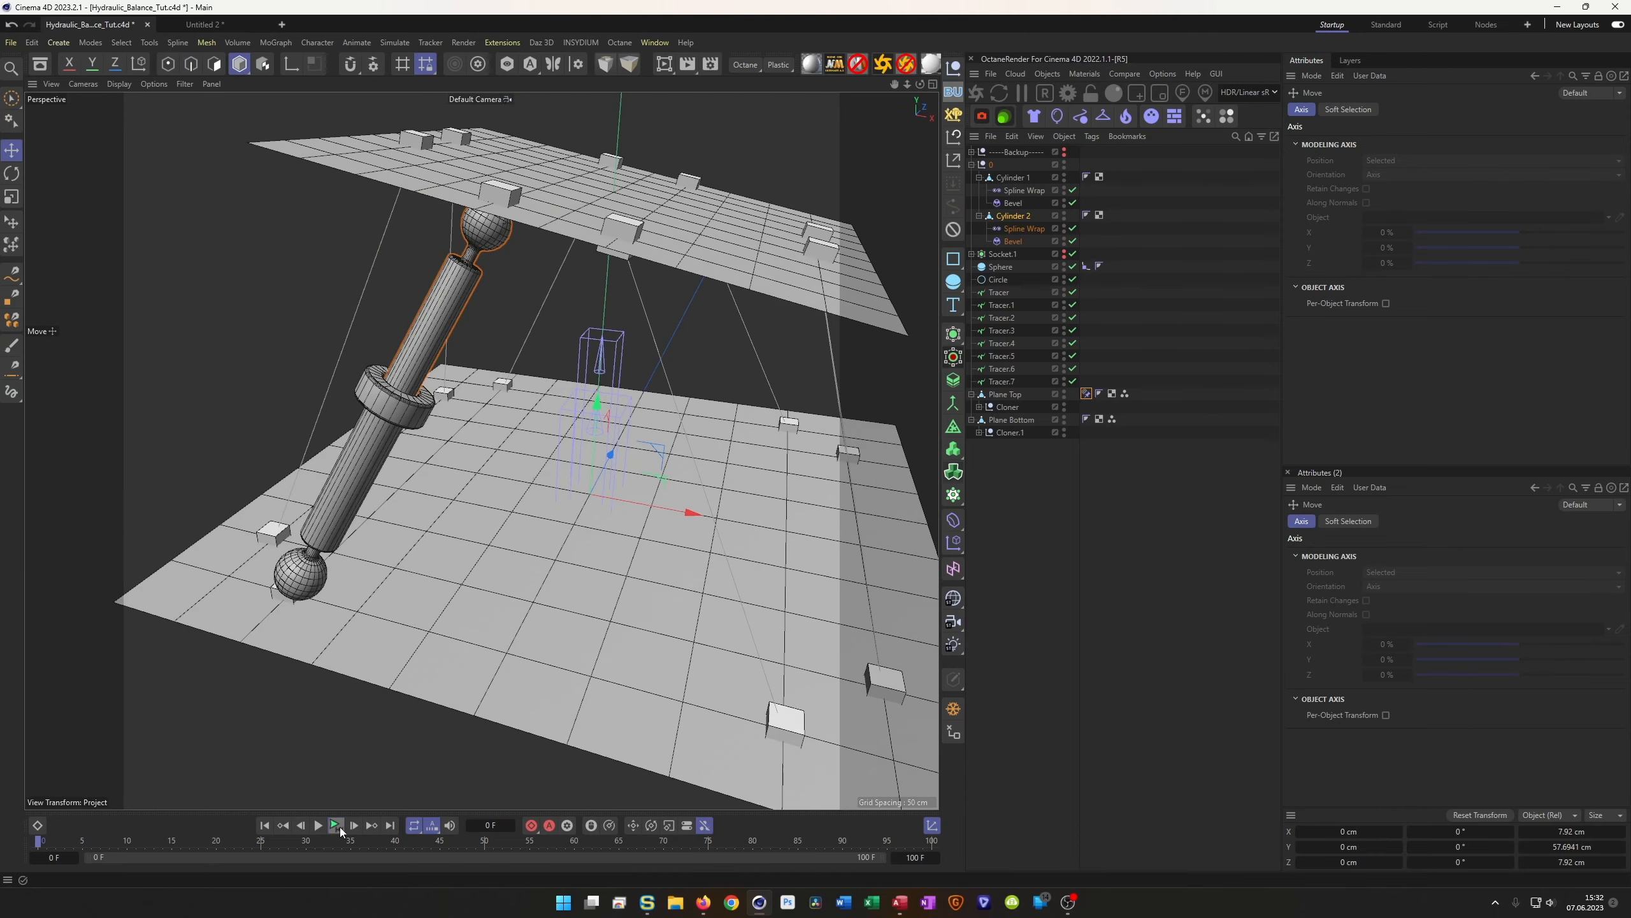
left_click(337, 826)
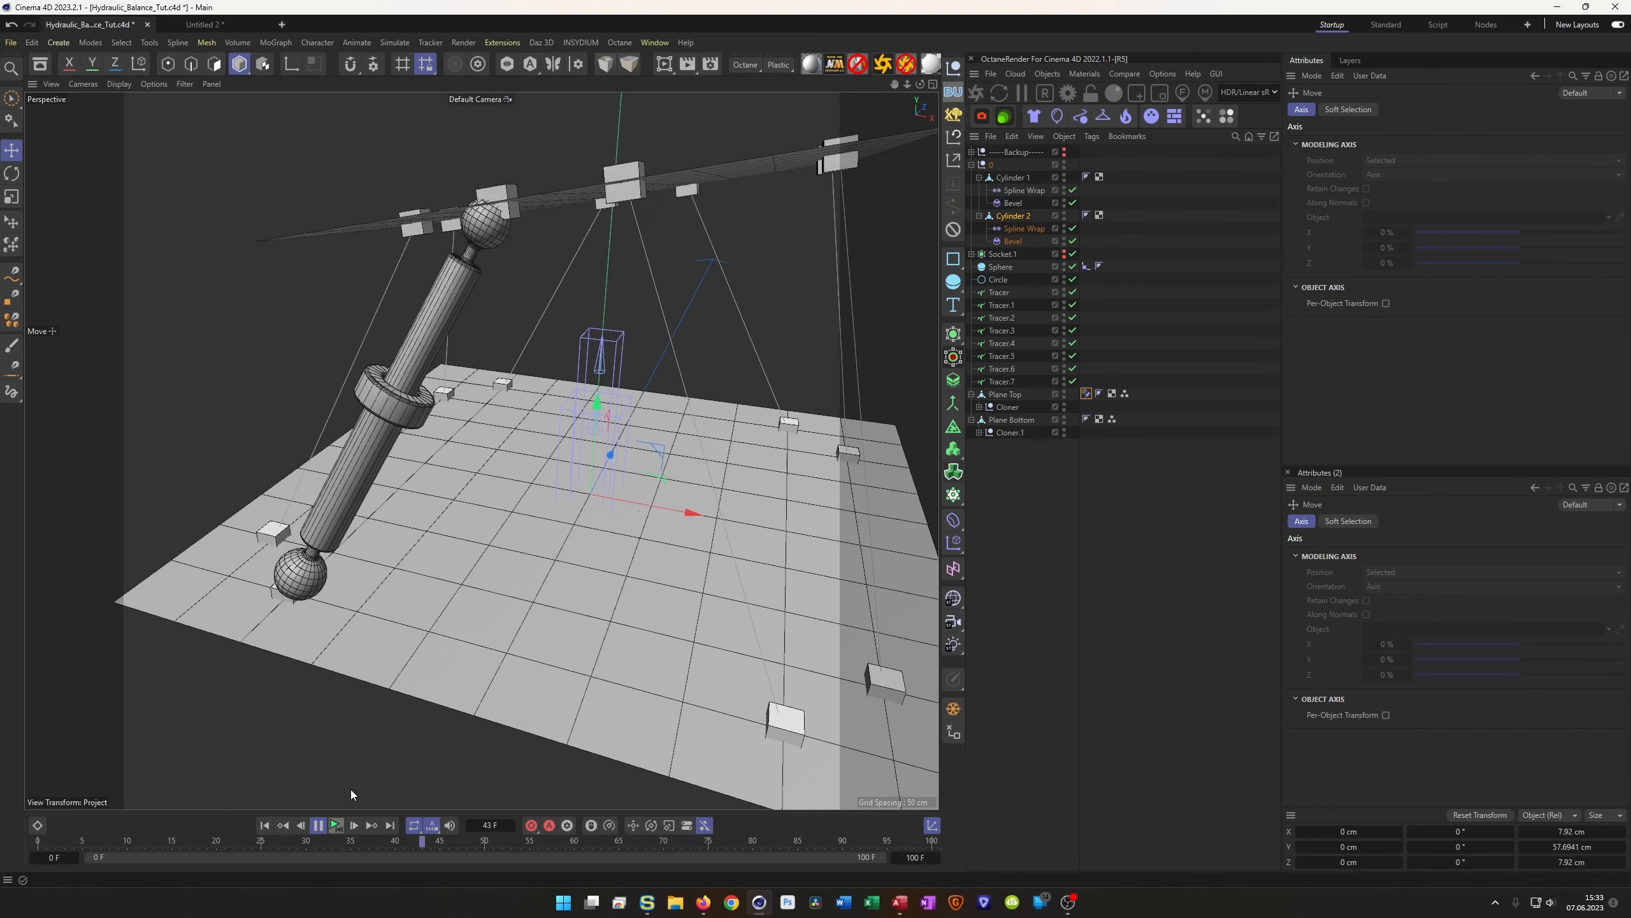
Stop playback, inspect the upper cylinder, rewind to start, and collapse the '0' group
left_click(318, 826)
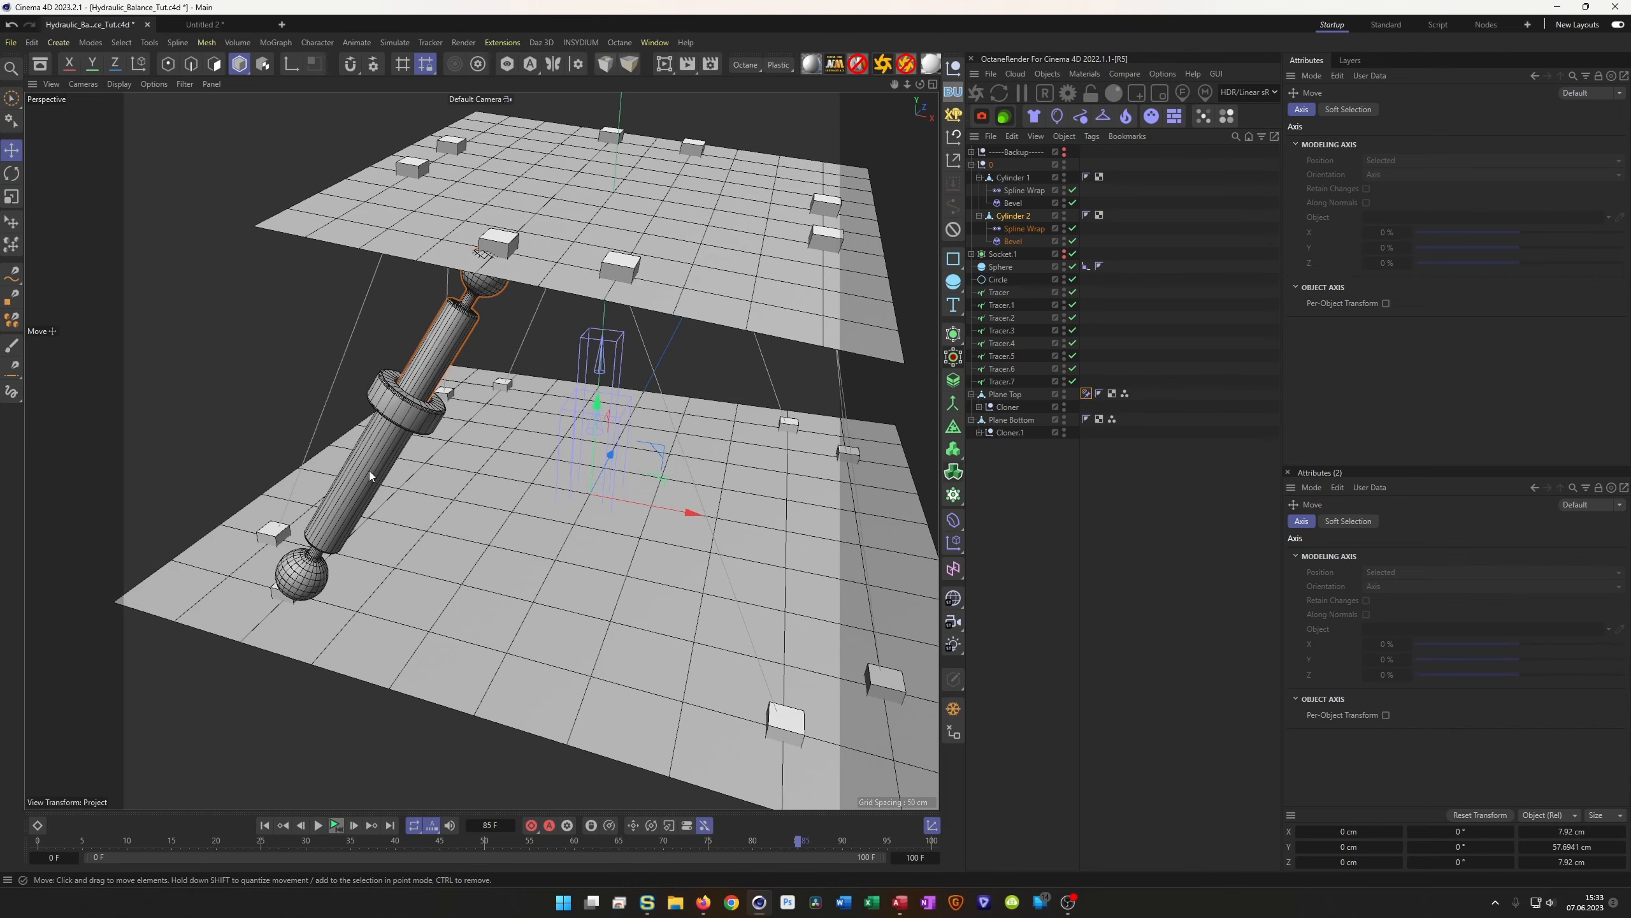
right_click_drag(417, 370, 339, 393, "alt")
mouse_move(415, 341)
left_mouse_down("alt")
mouse_move(481, 360)
mouse_move(483, 414)
mouse_move(460, 376)
mouse_move(507, 376)
left_mouse_up("alt")
right_click_drag(410, 322, 436, 294, "alt")
mouse_move(435, 294)
left_mouse_down("alt")
mouse_move(466, 297)
mouse_move(473, 357)
mouse_move(484, 329)
mouse_move(458, 303)
left_mouse_up("alt")
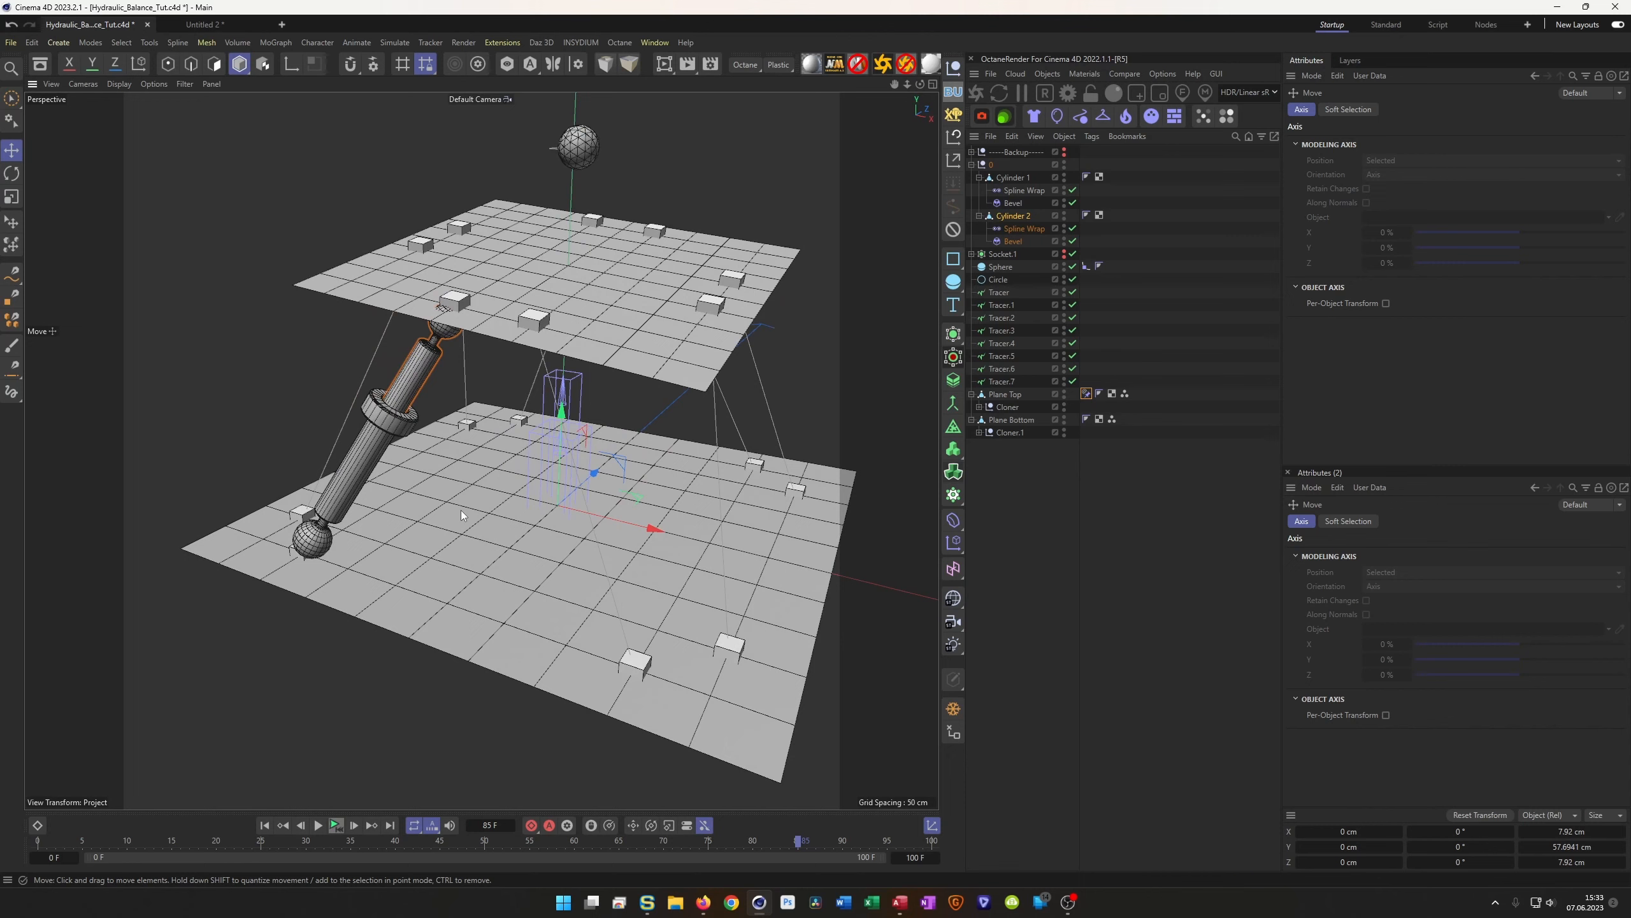
left_click(263, 824)
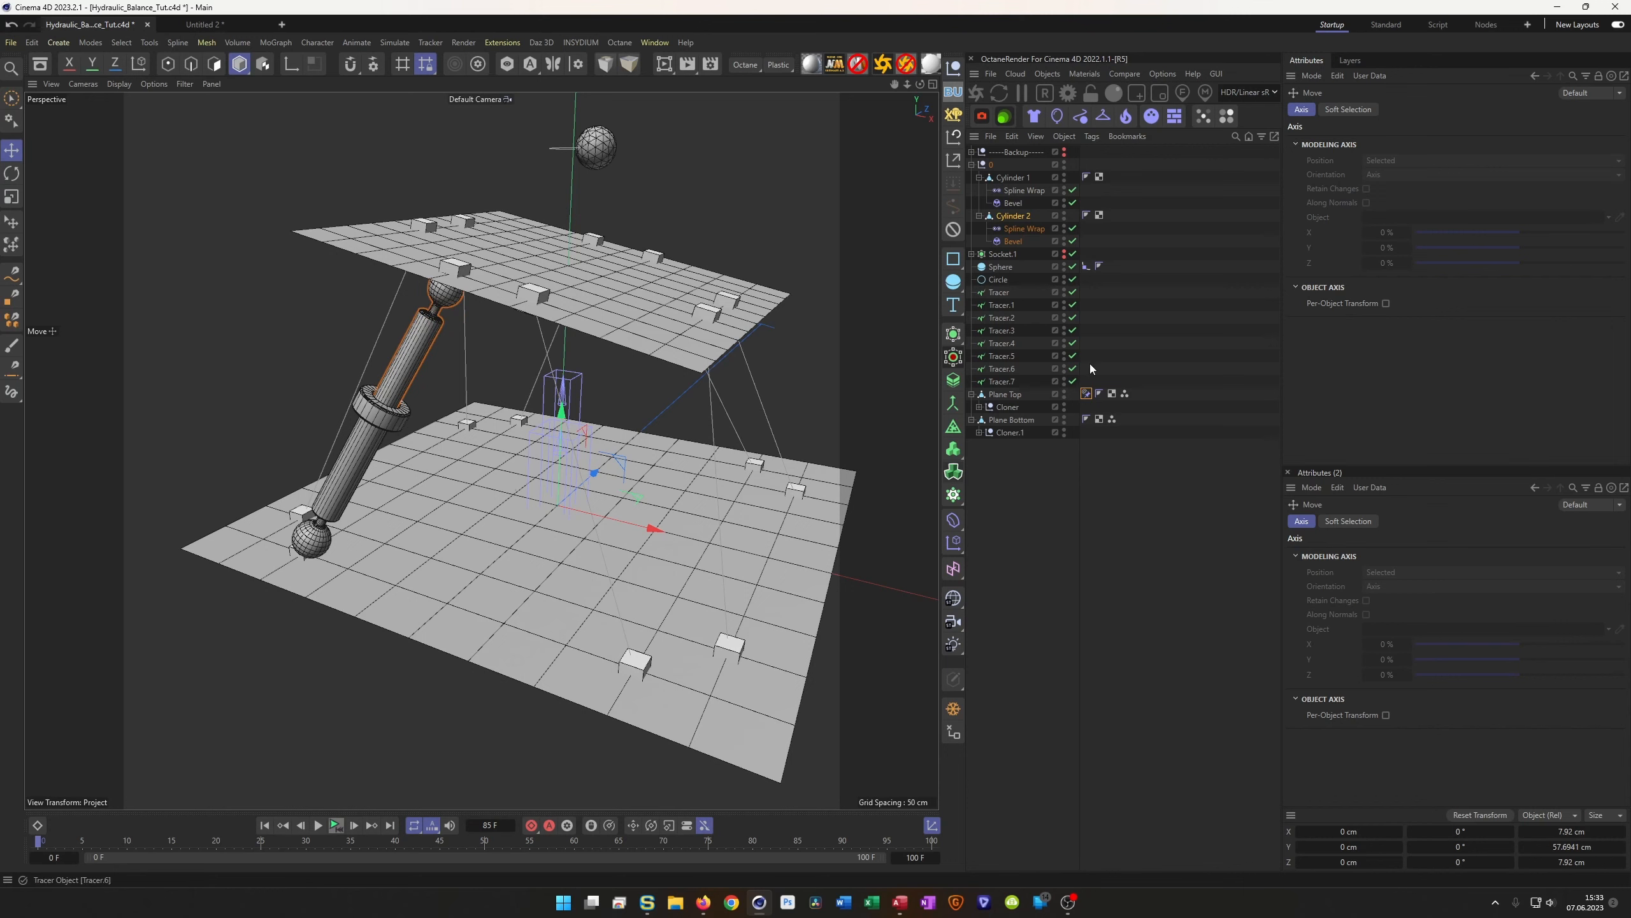
left_click(971, 164)
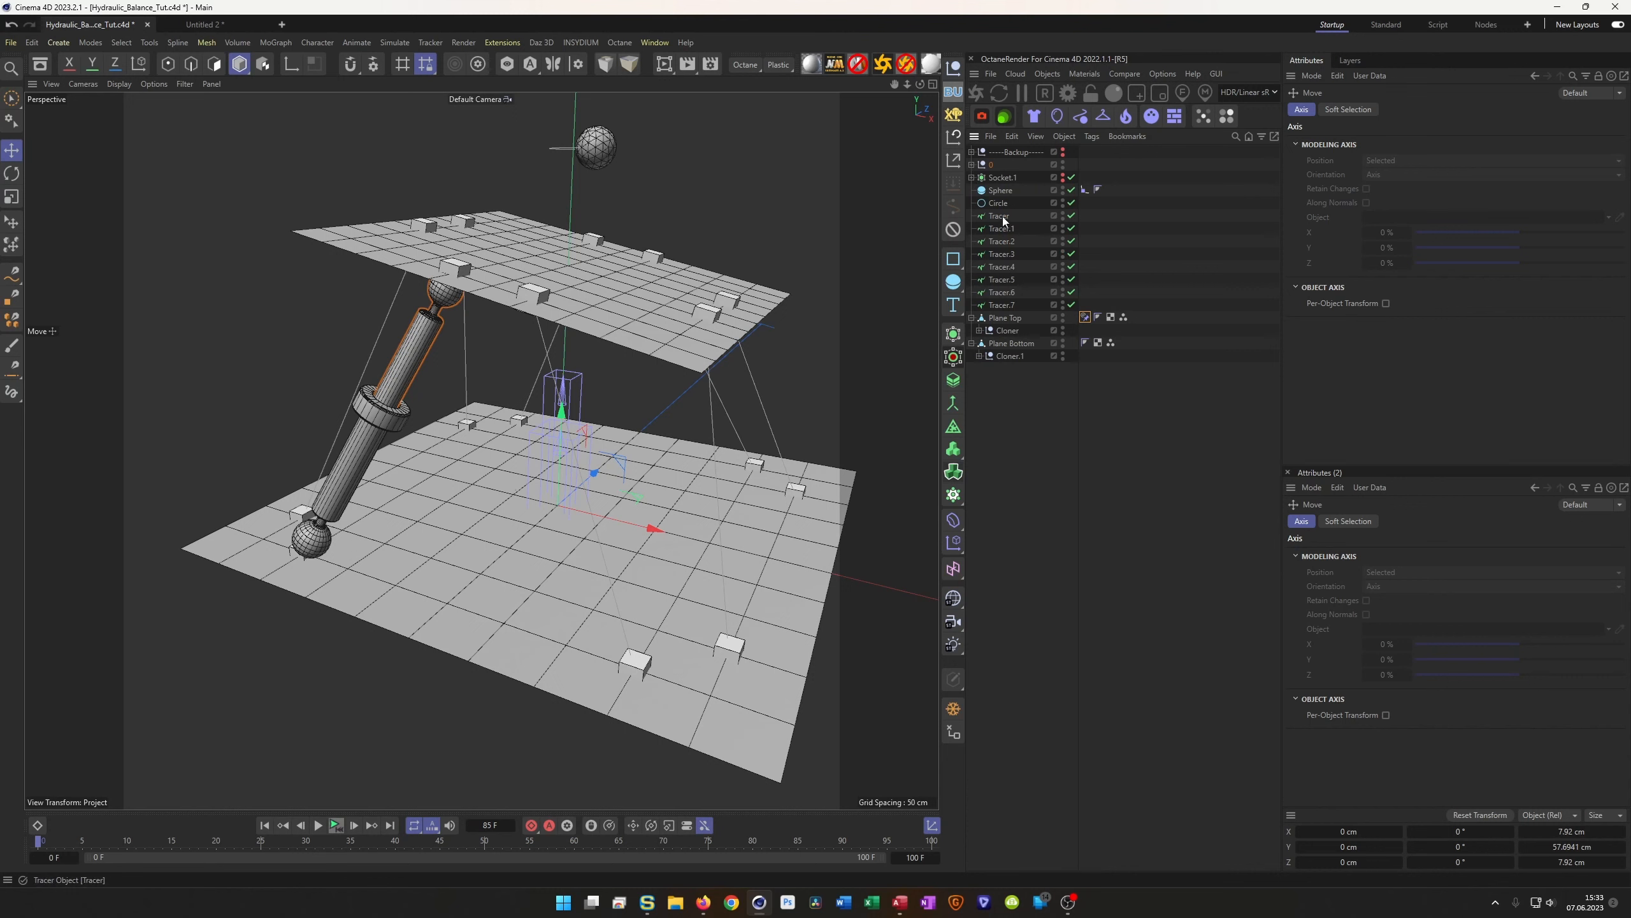
Add a null named Tracer holding all eight tracer objects, placed near the list top
left_click(956, 72)
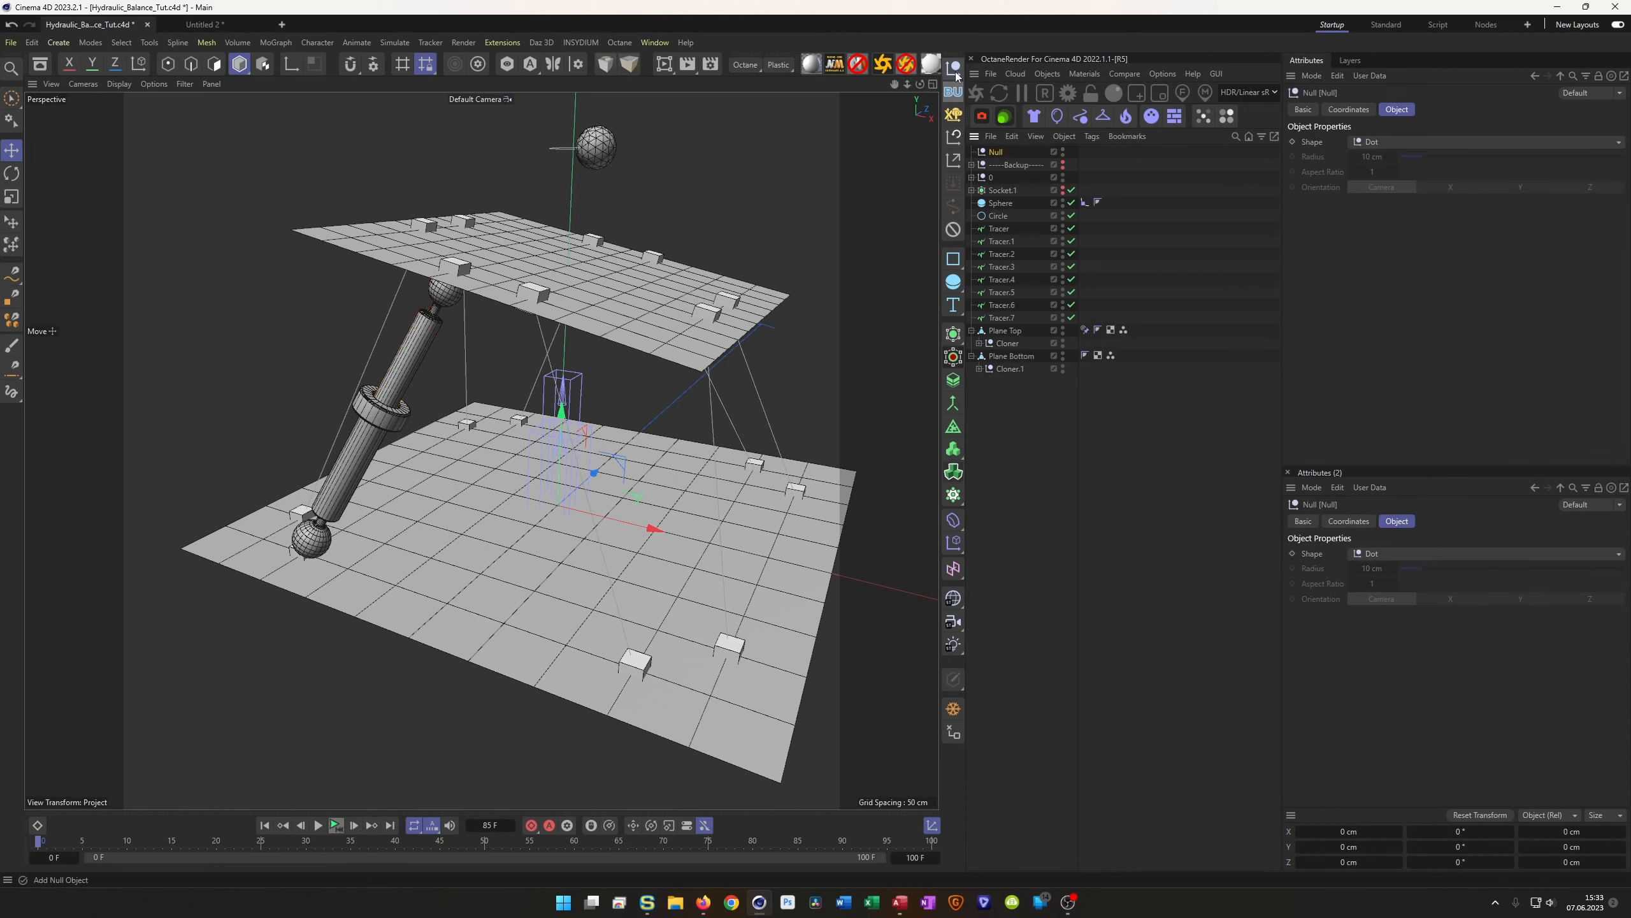
double_click(994, 153)
type("Tracer")
key("Return")
left_click_drag(997, 216, 994, 216)
left_click(998, 317)
left_click(996, 229, "shift")
left_click(971, 216)
left_click(1000, 218)
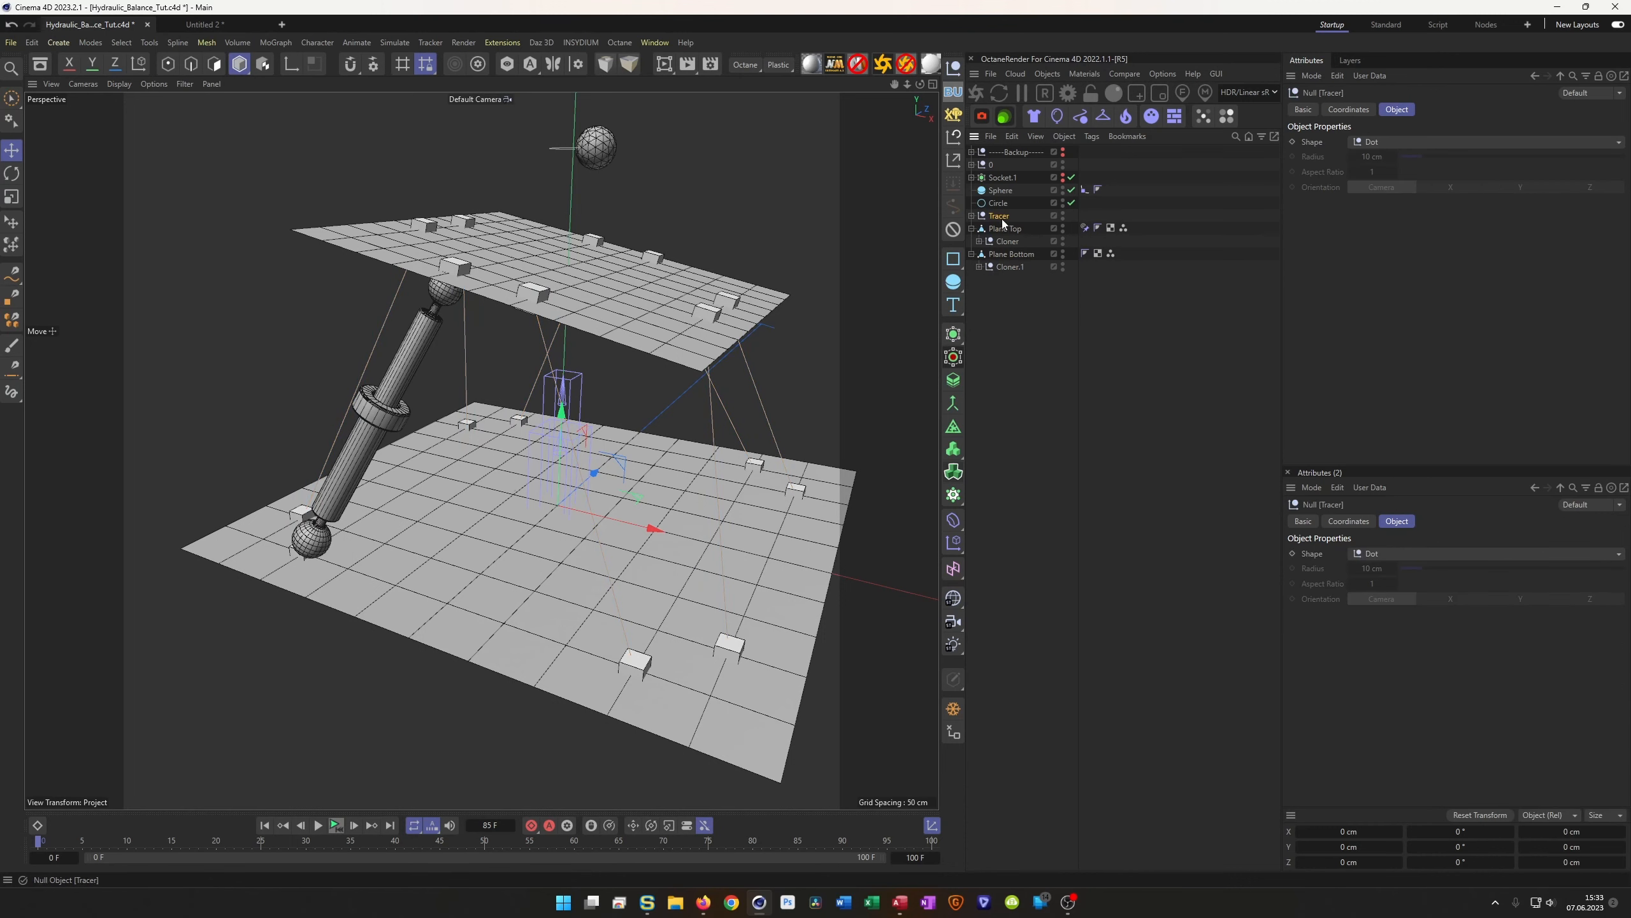
left_click_drag(996, 217, 1002, 159)
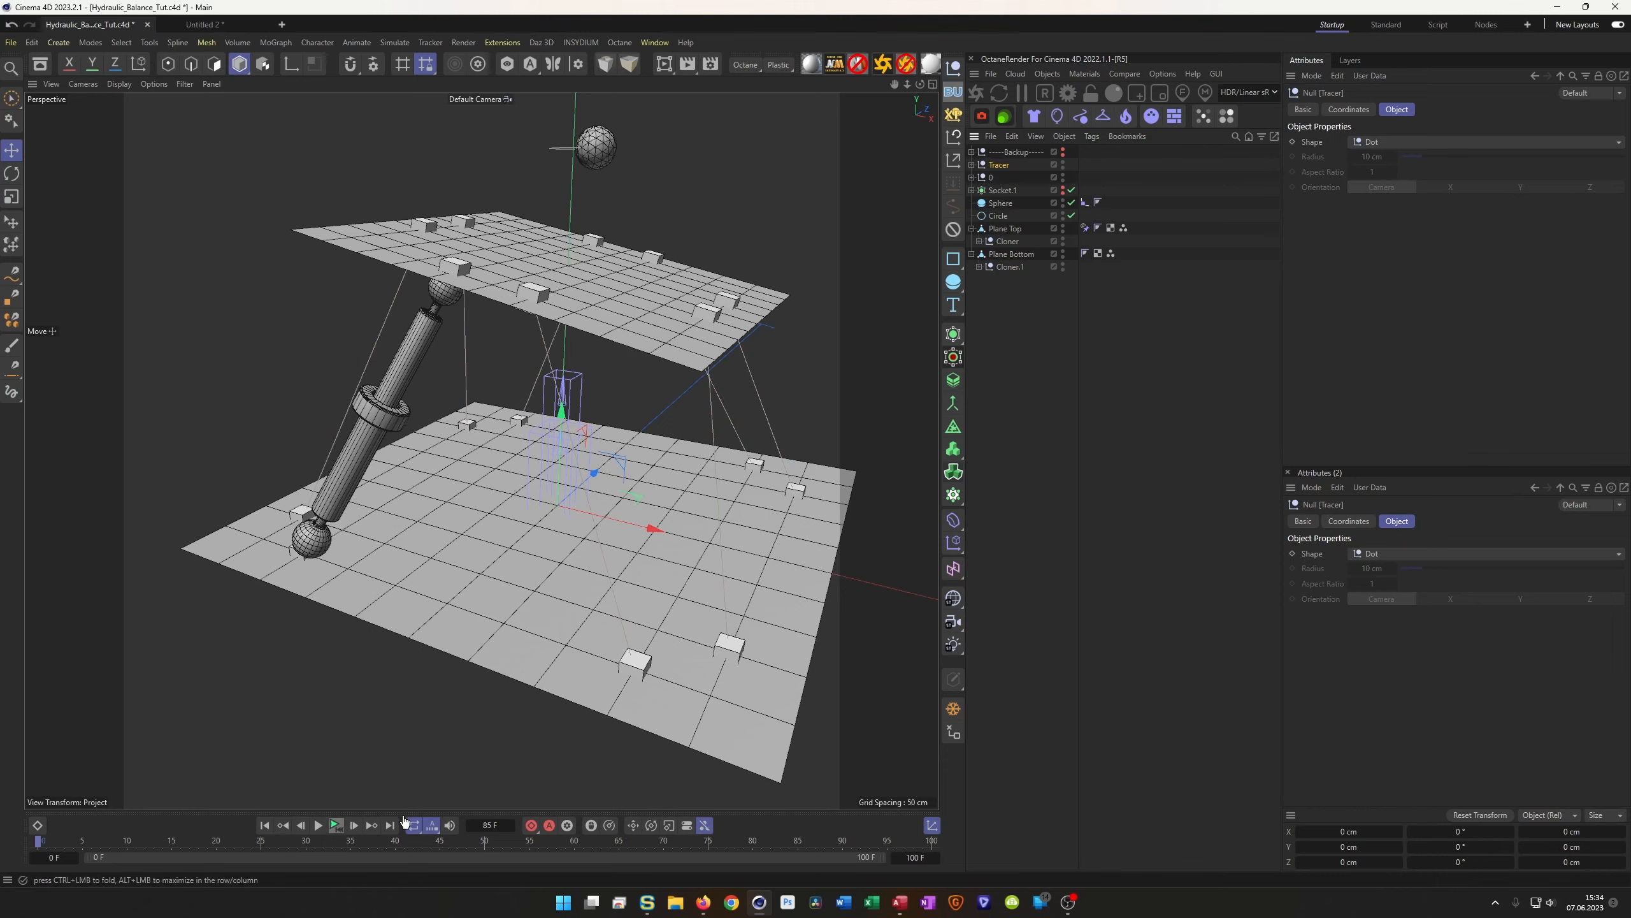
Play the animation to test the rig and orbit to a new angle
left_click(334, 826)
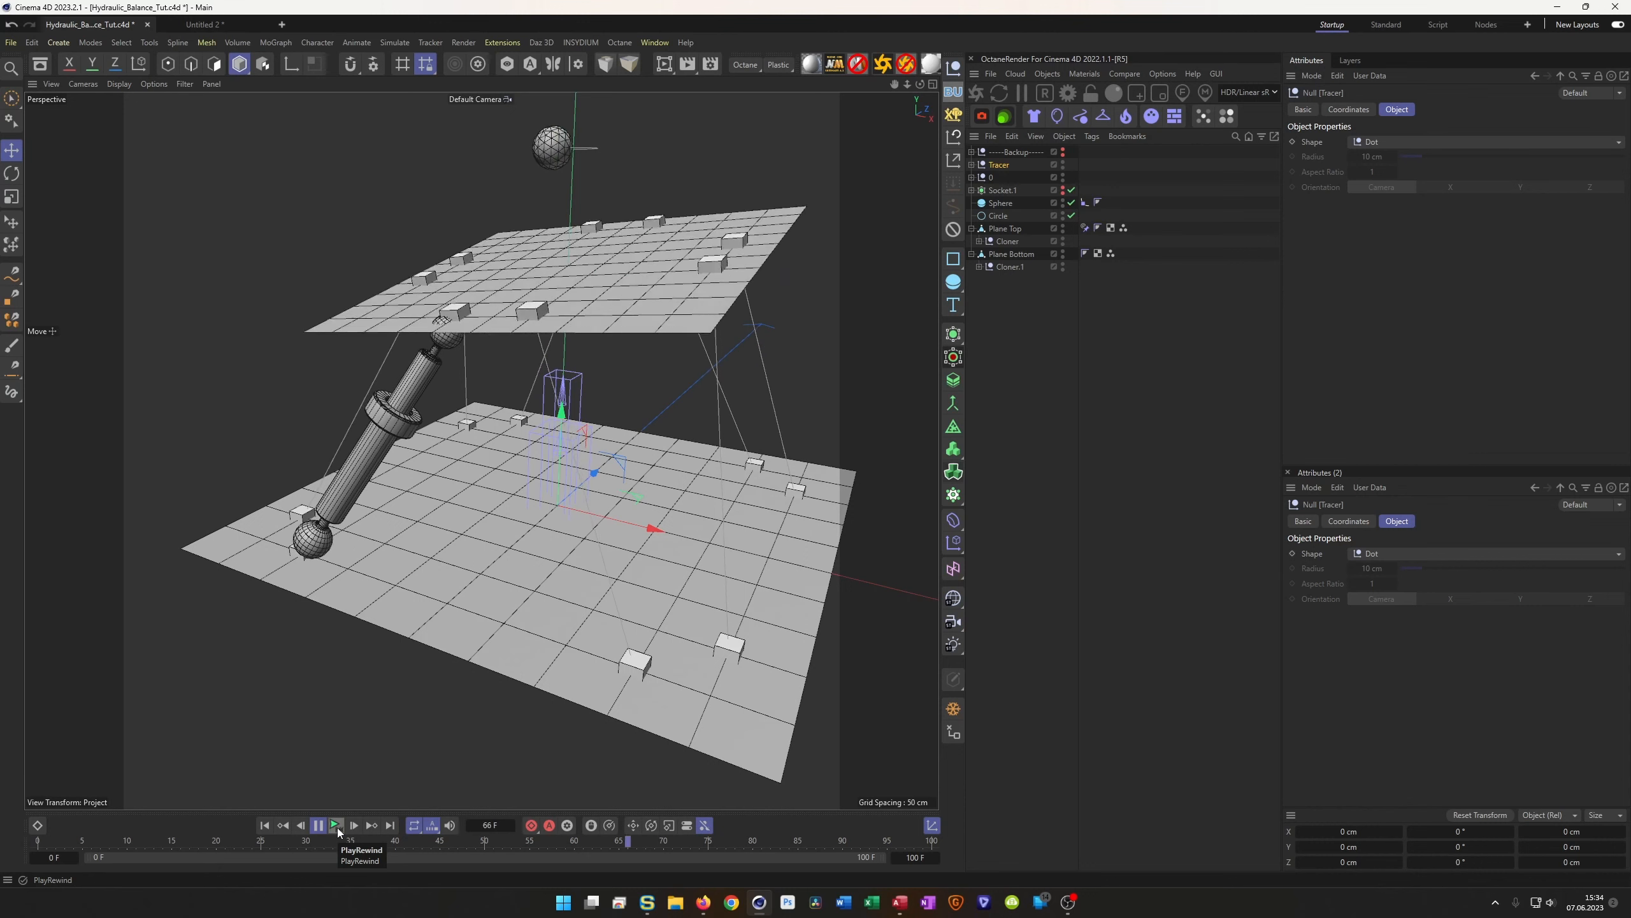
left_click(336, 828)
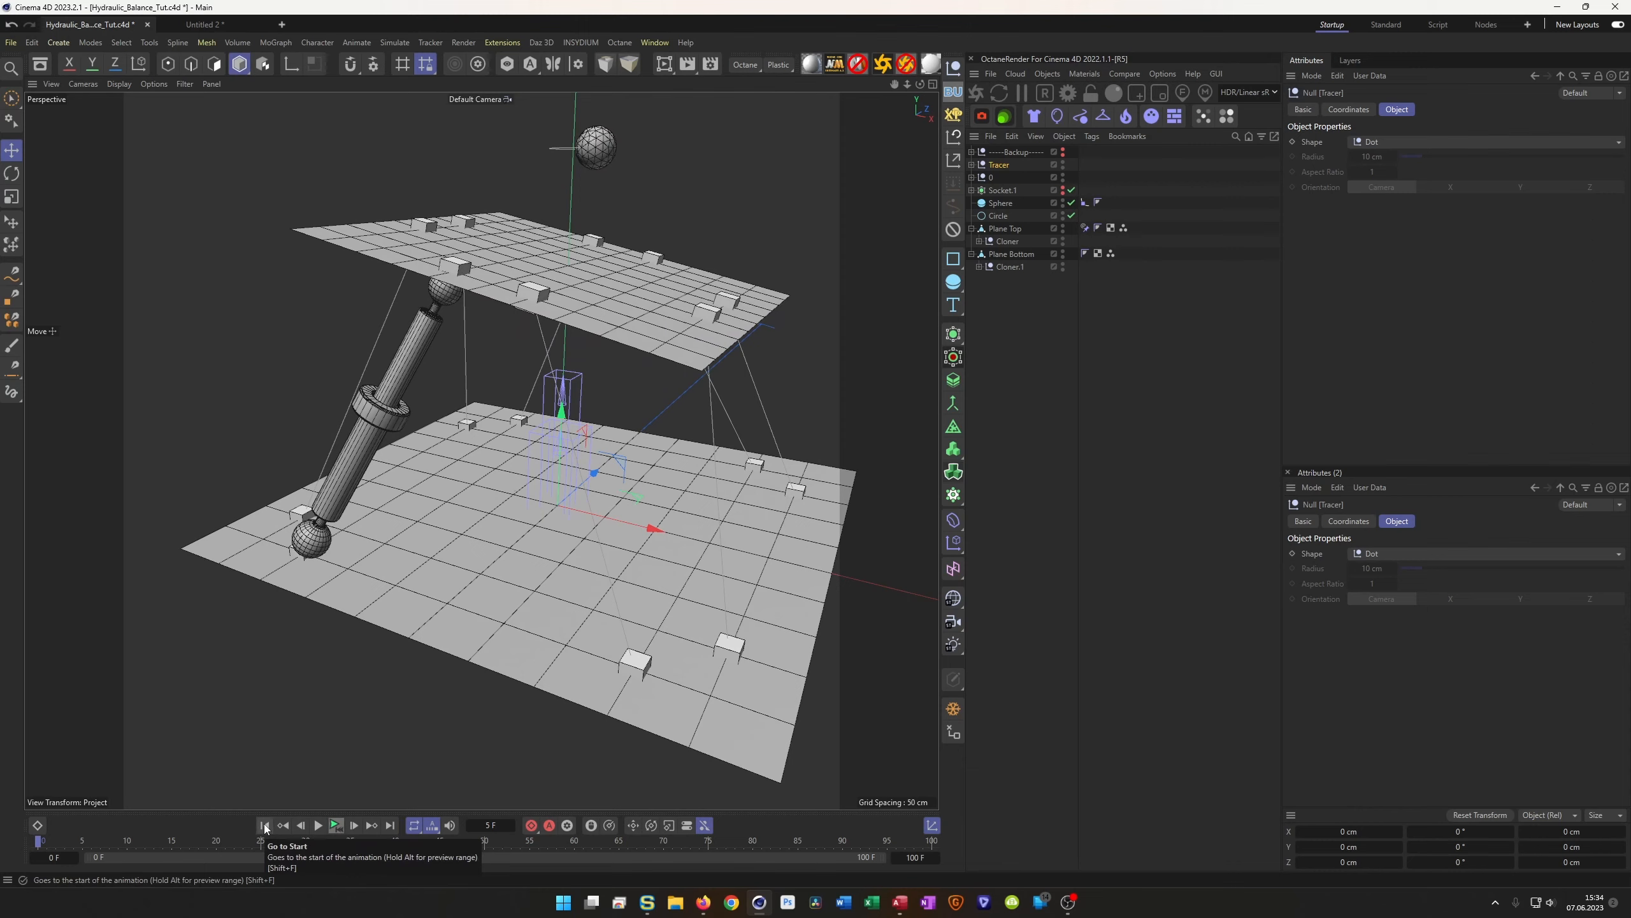
left_click_drag(475, 361, 561, 355, "alt")
Reveal the Tracer splines and duplicate leg null 0 as a copy named 1
left_click(971, 177)
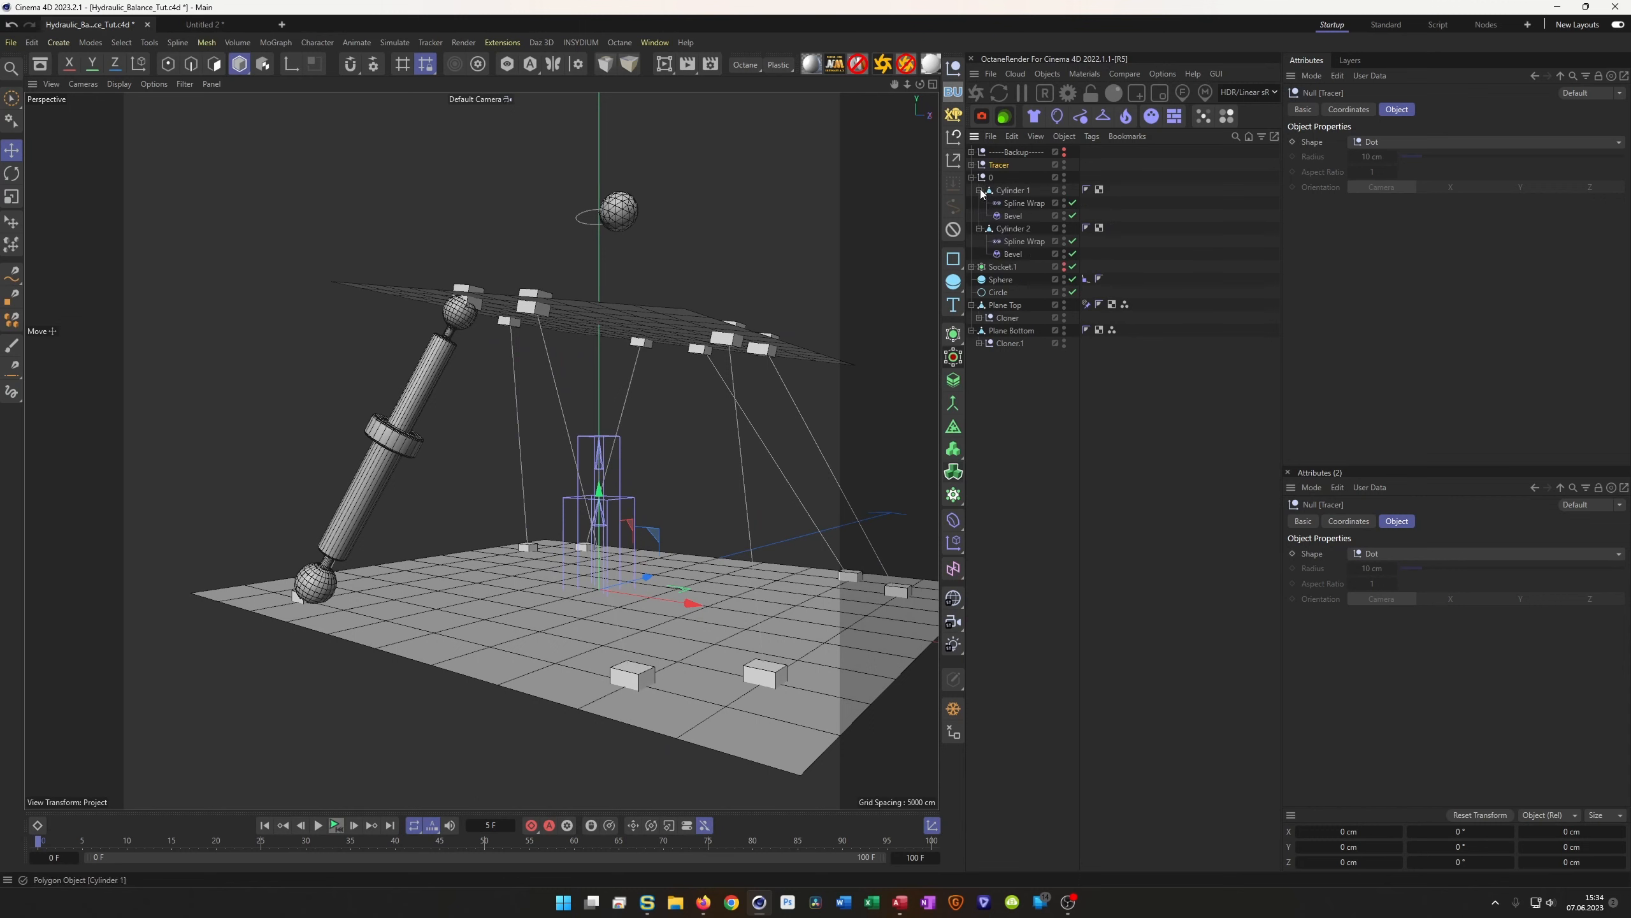
left_click(971, 165)
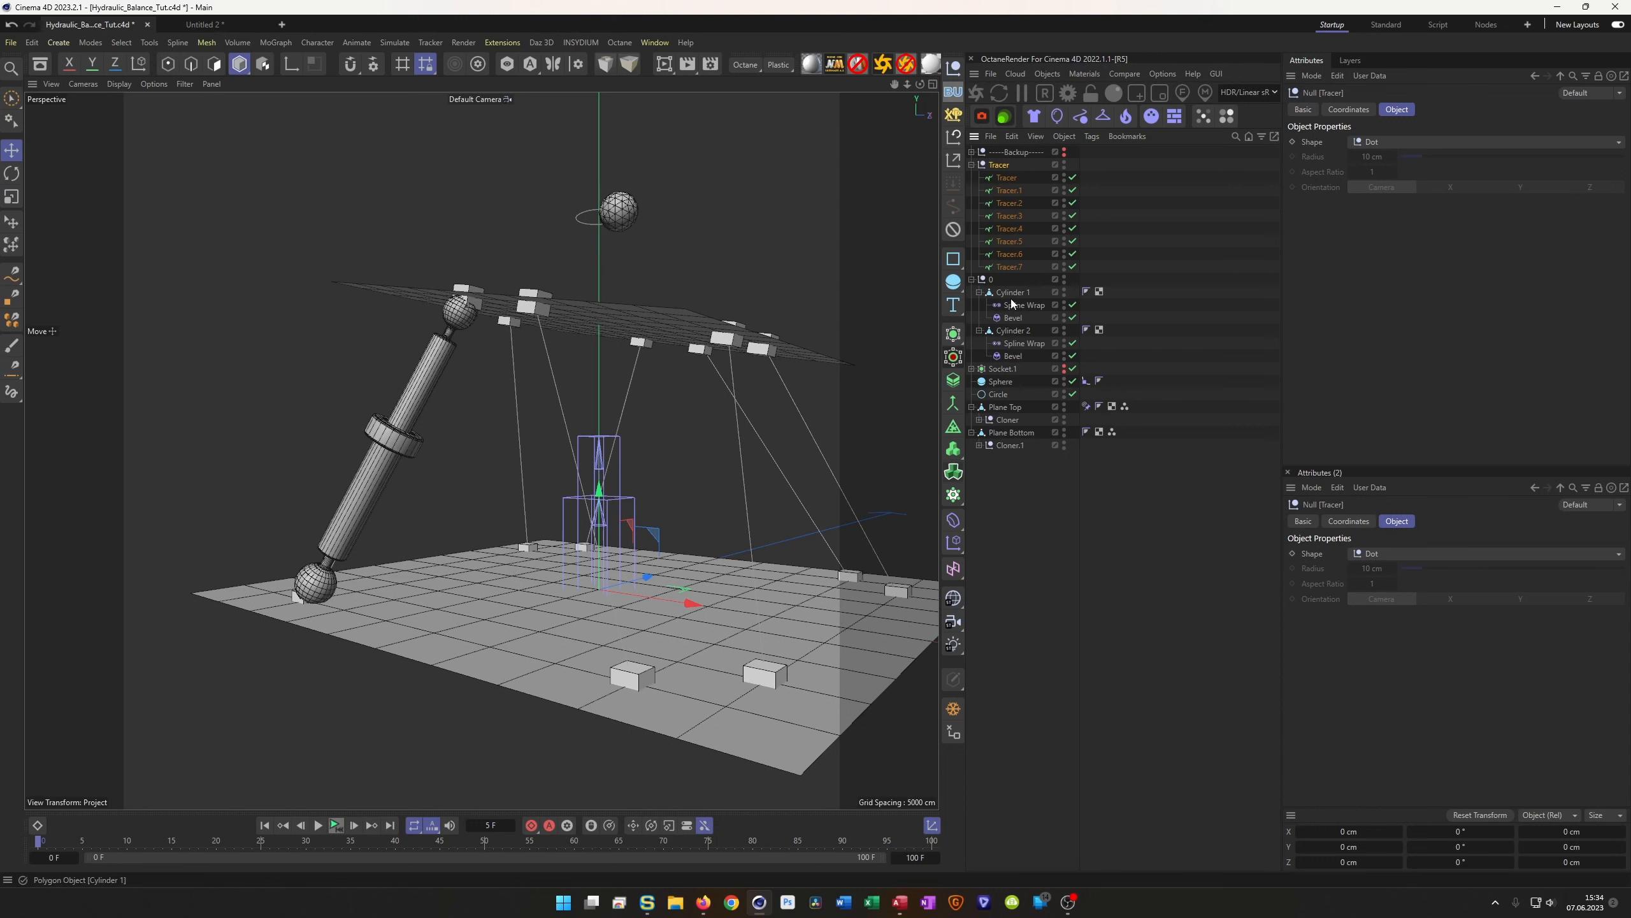
left_click(972, 279)
left_click(989, 281)
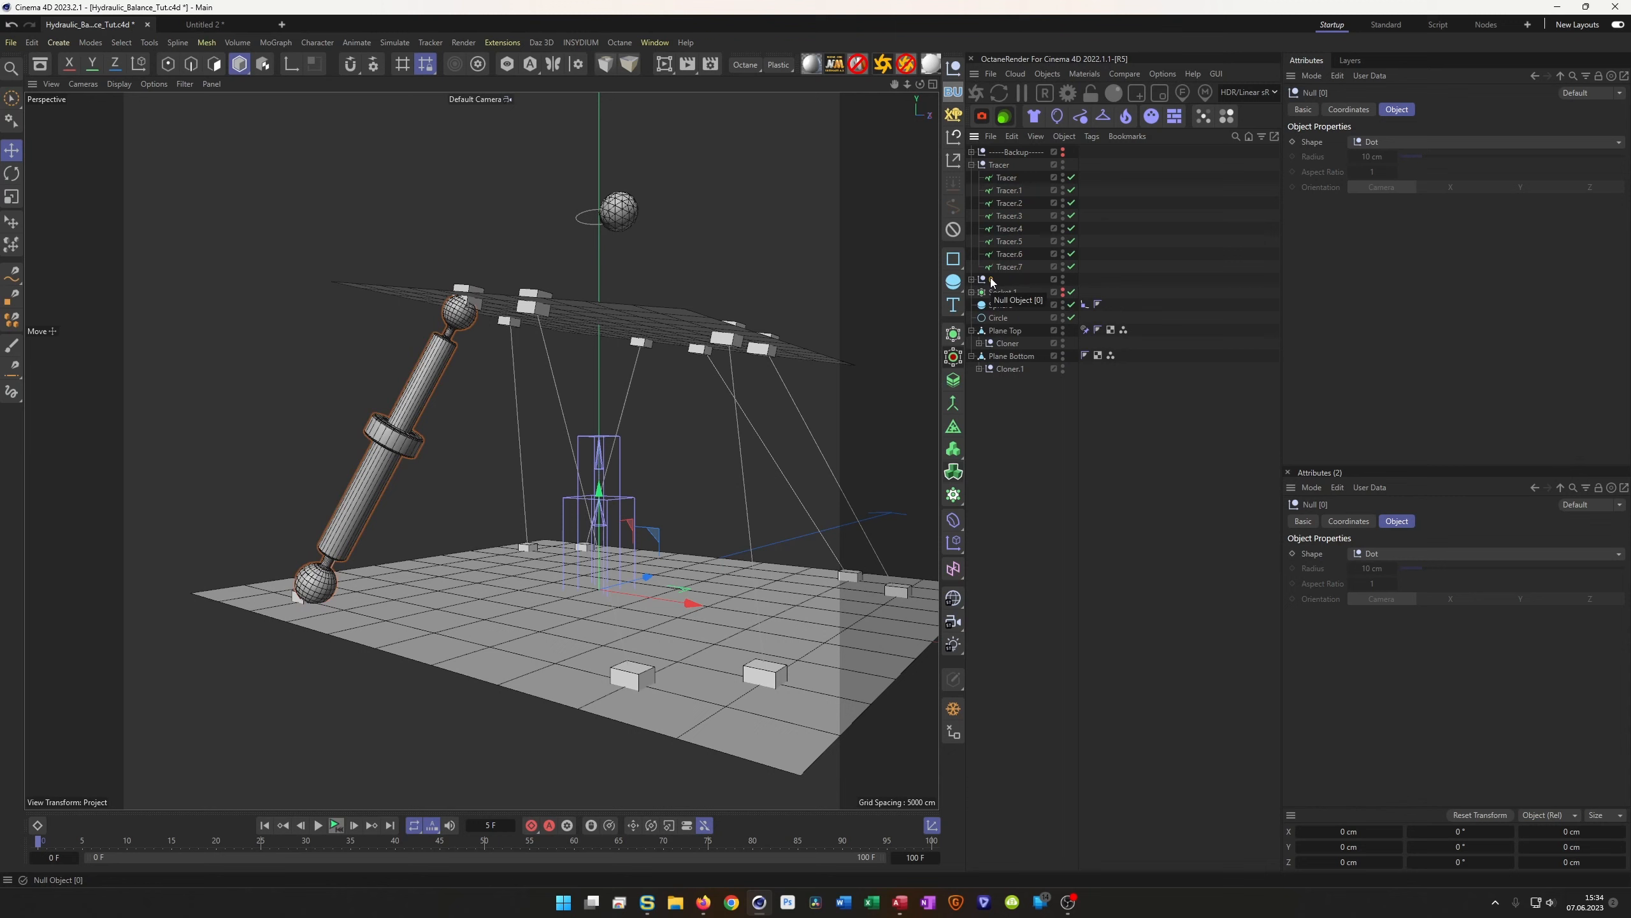
left_click_drag(992, 281, 991, 285)
double_click(993, 293)
key("Right")
key("shift+Left")
key("shift+Left")
key("shift+Left")
type("1")
key("Return")
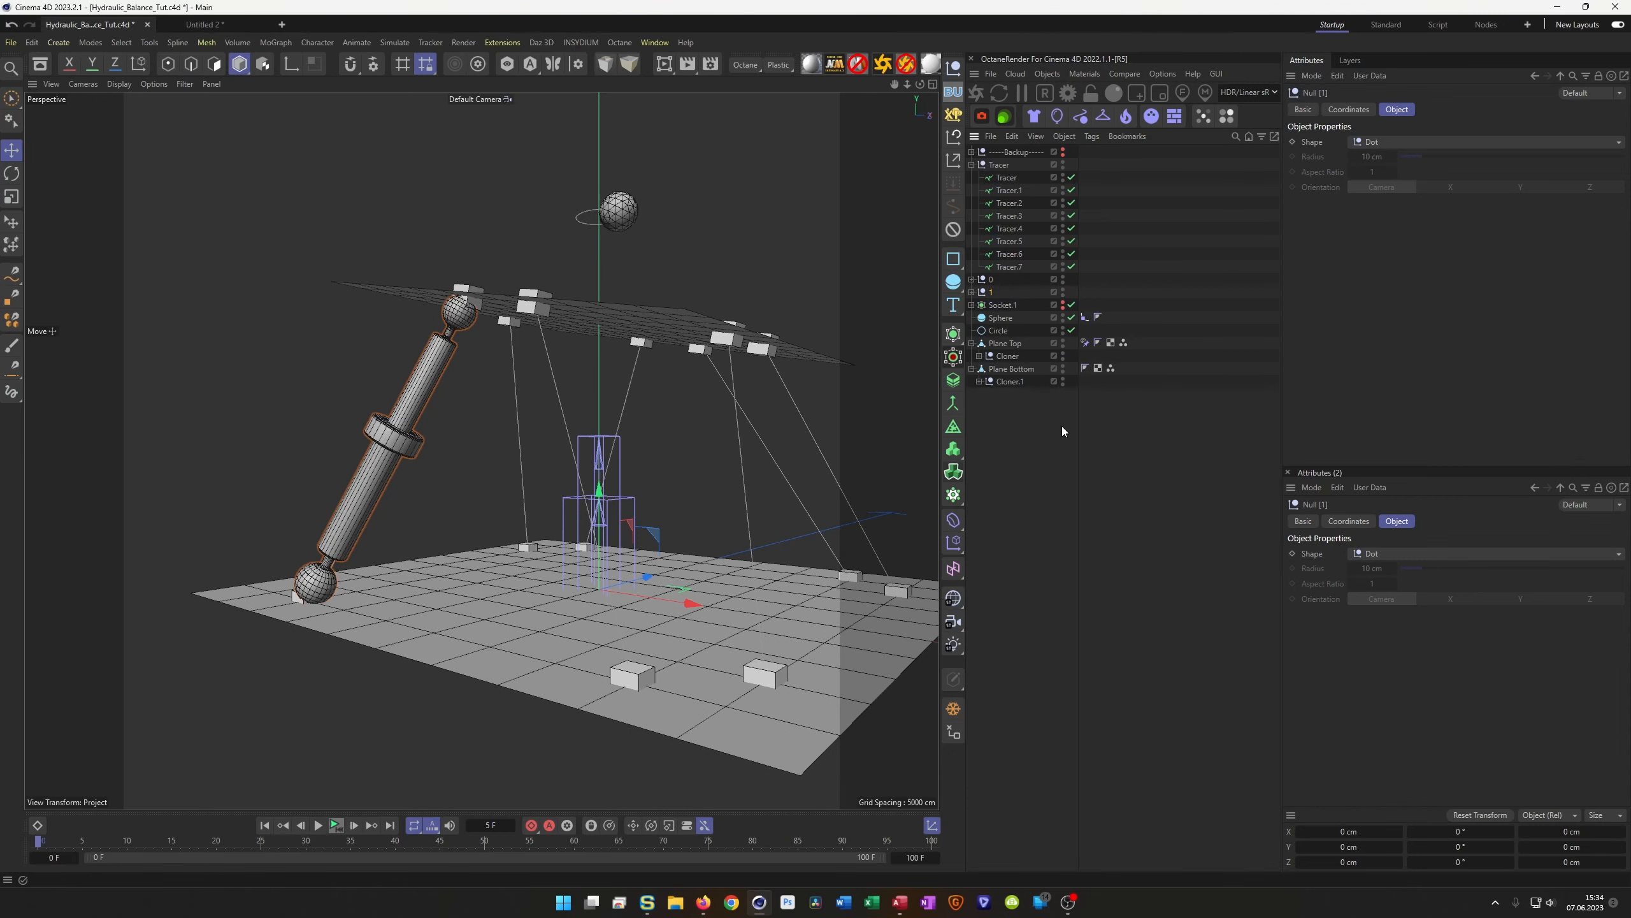
Point both of null 1's Spline Wraps at Tracer.1 and play to test the rig
left_click(972, 293)
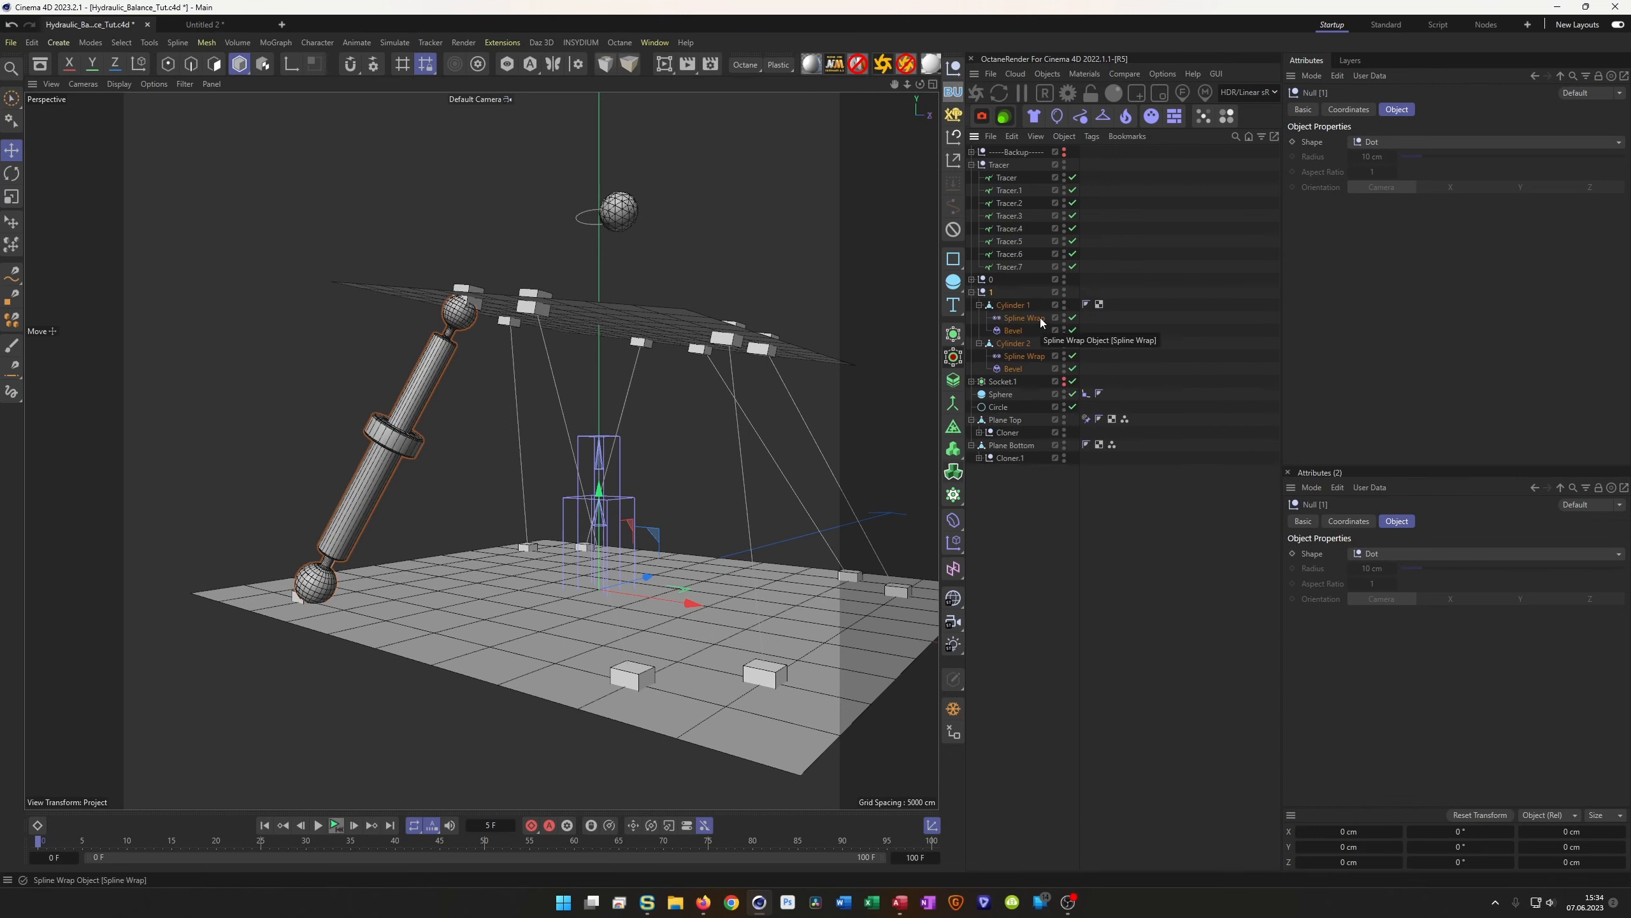
left_click(1038, 356, "ctrl")
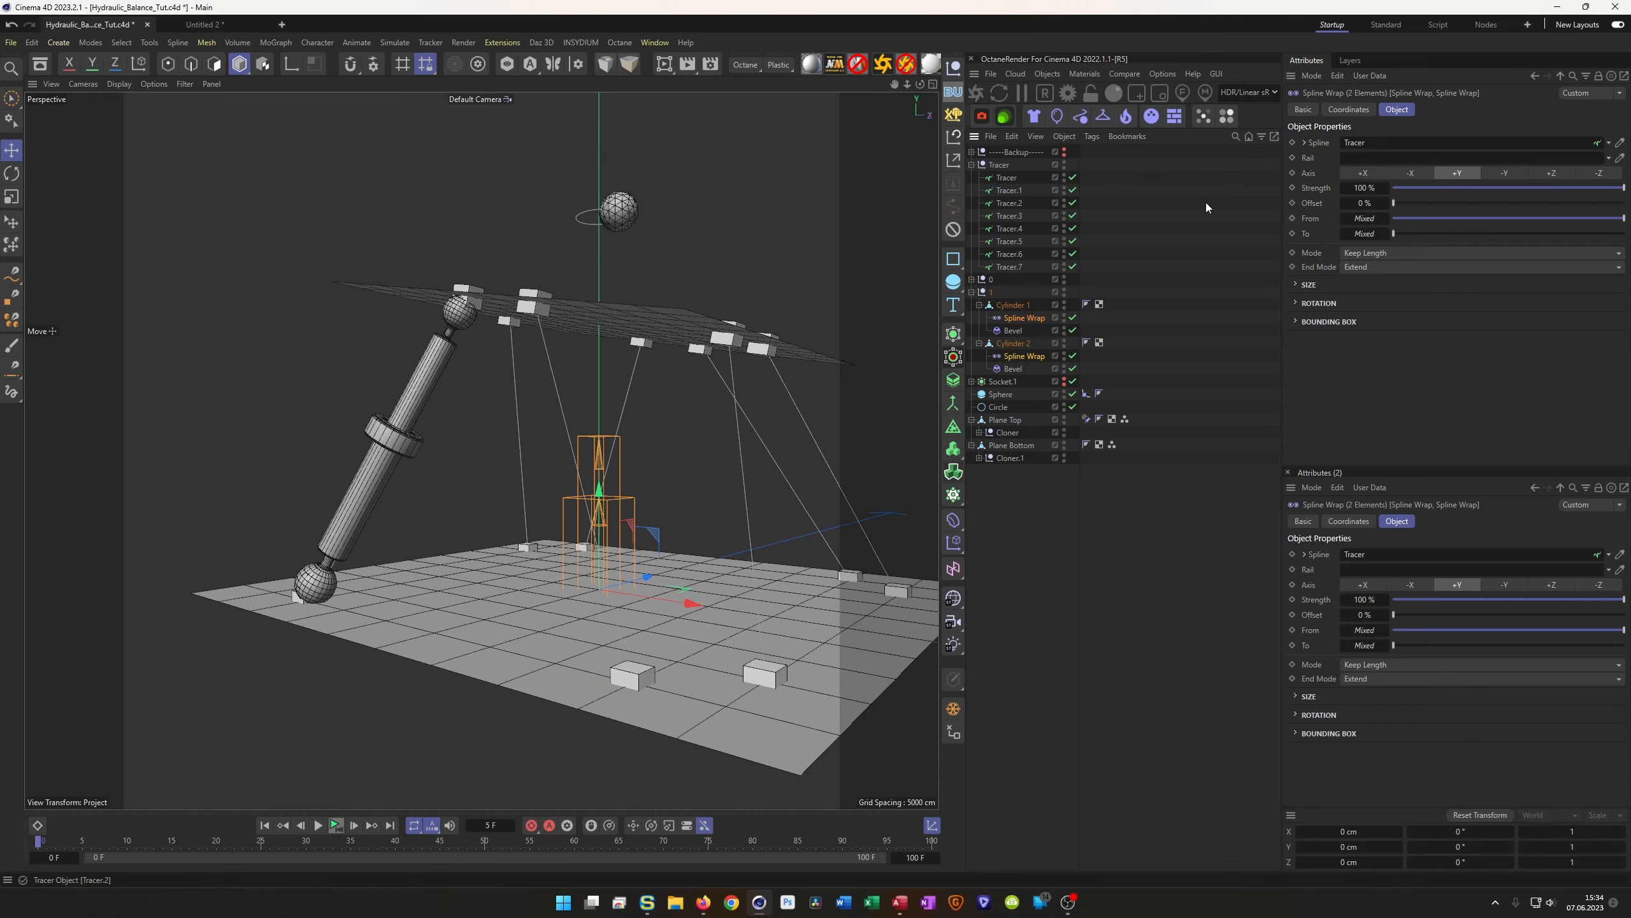
left_click_drag(1017, 188, 1389, 132)
left_click_drag(586, 332, 485, 425, "alt")
left_click(333, 826)
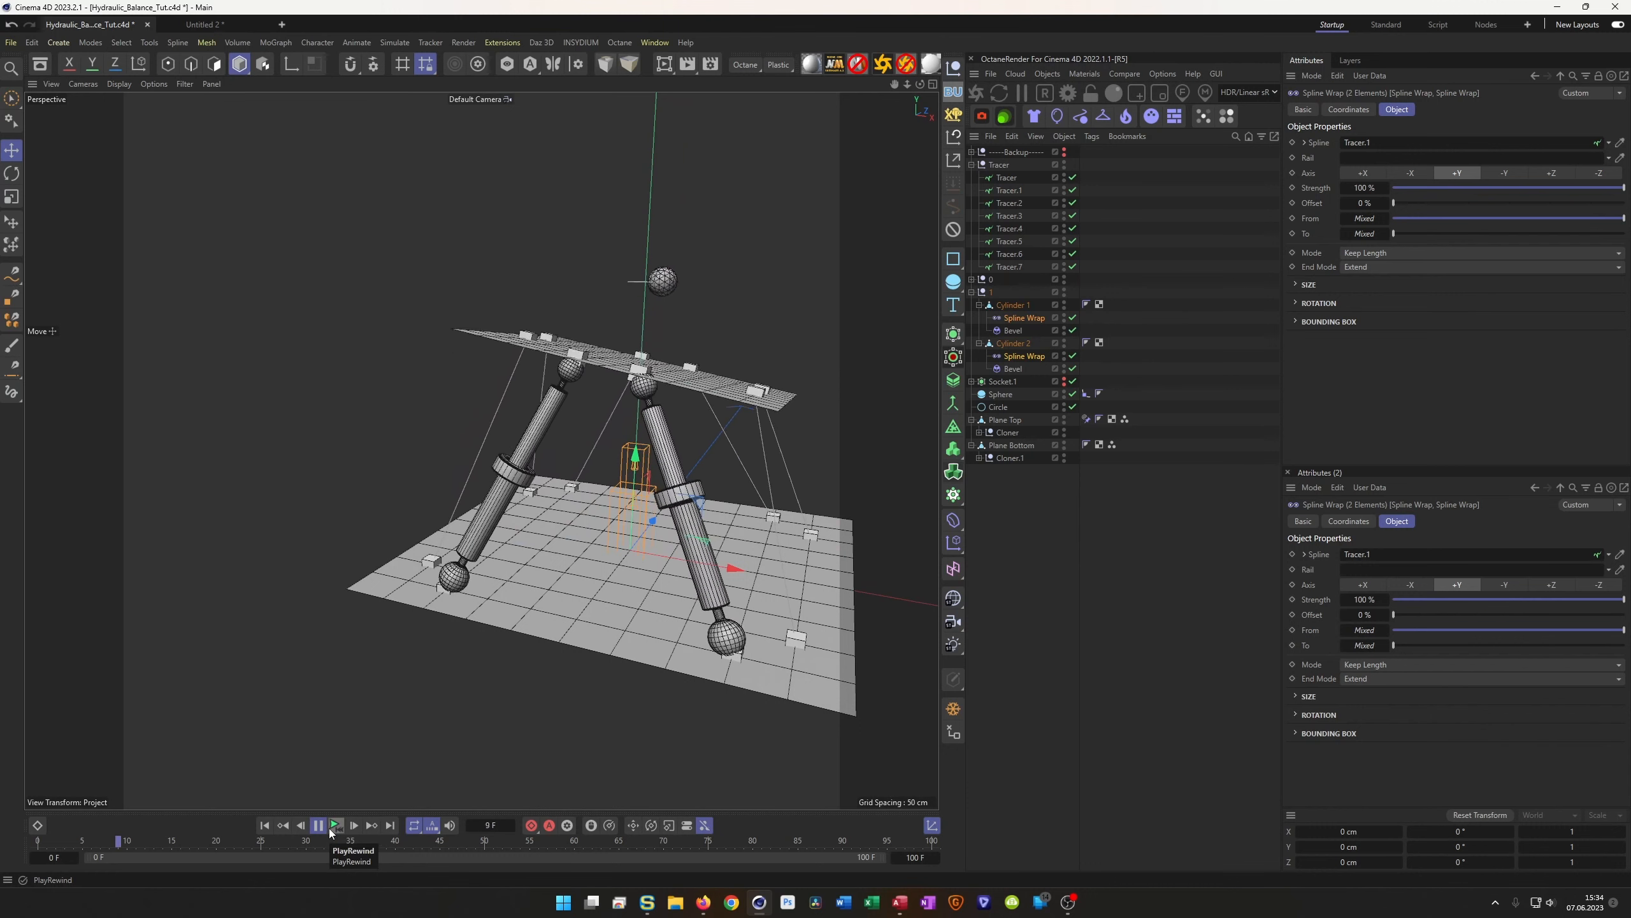
left_click(330, 830)
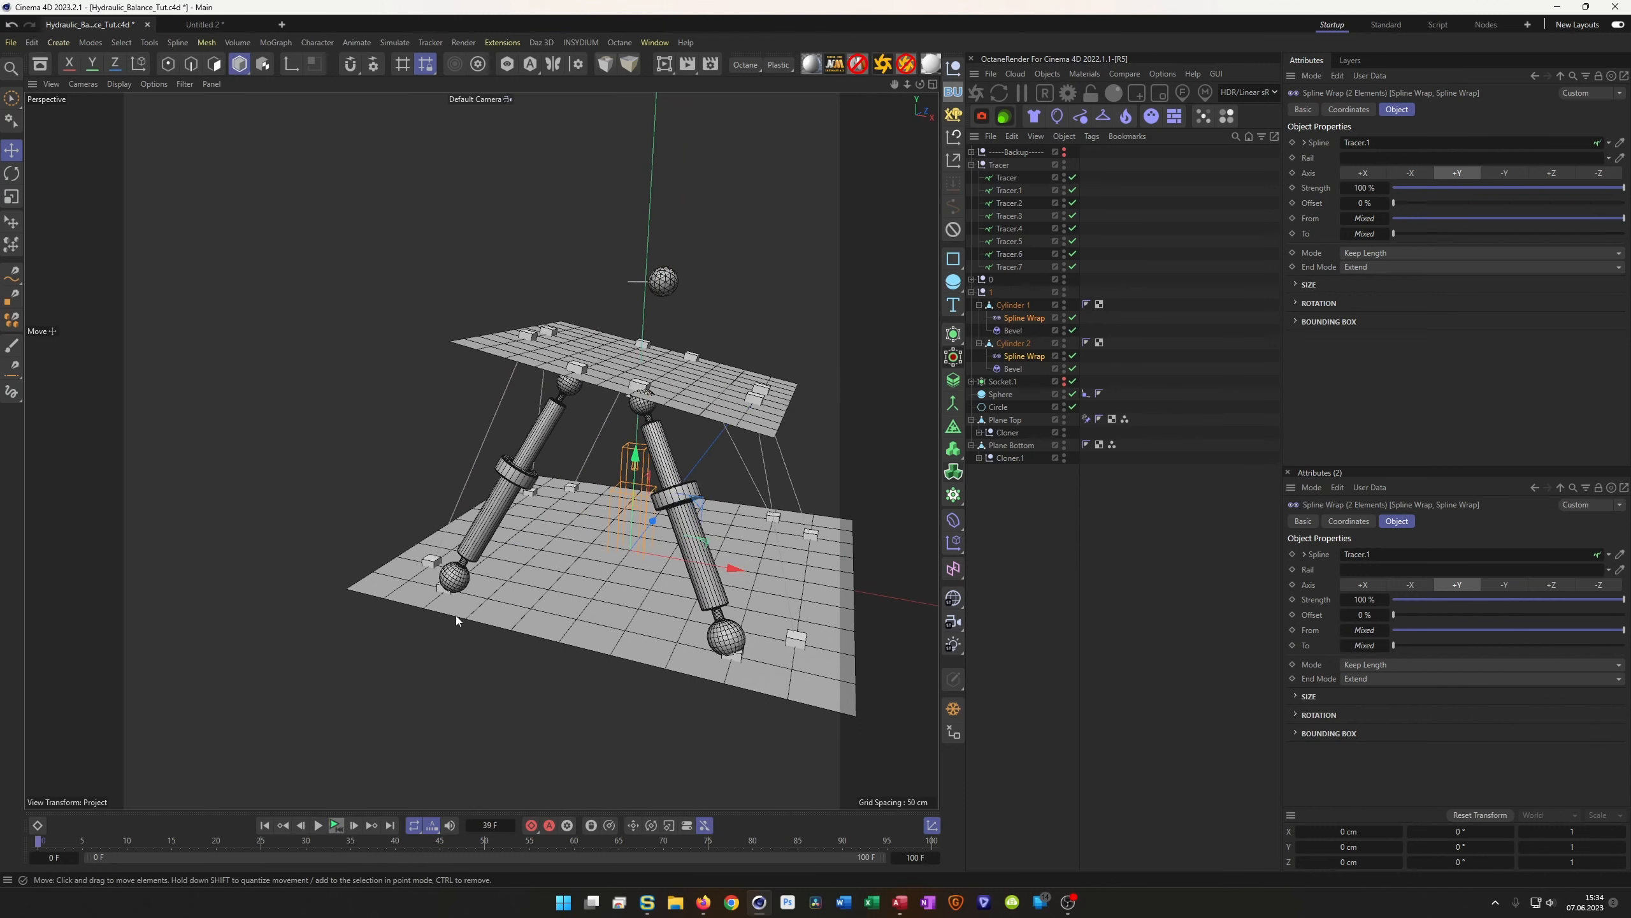
left_click_drag(578, 408, 588, 456, "alt")
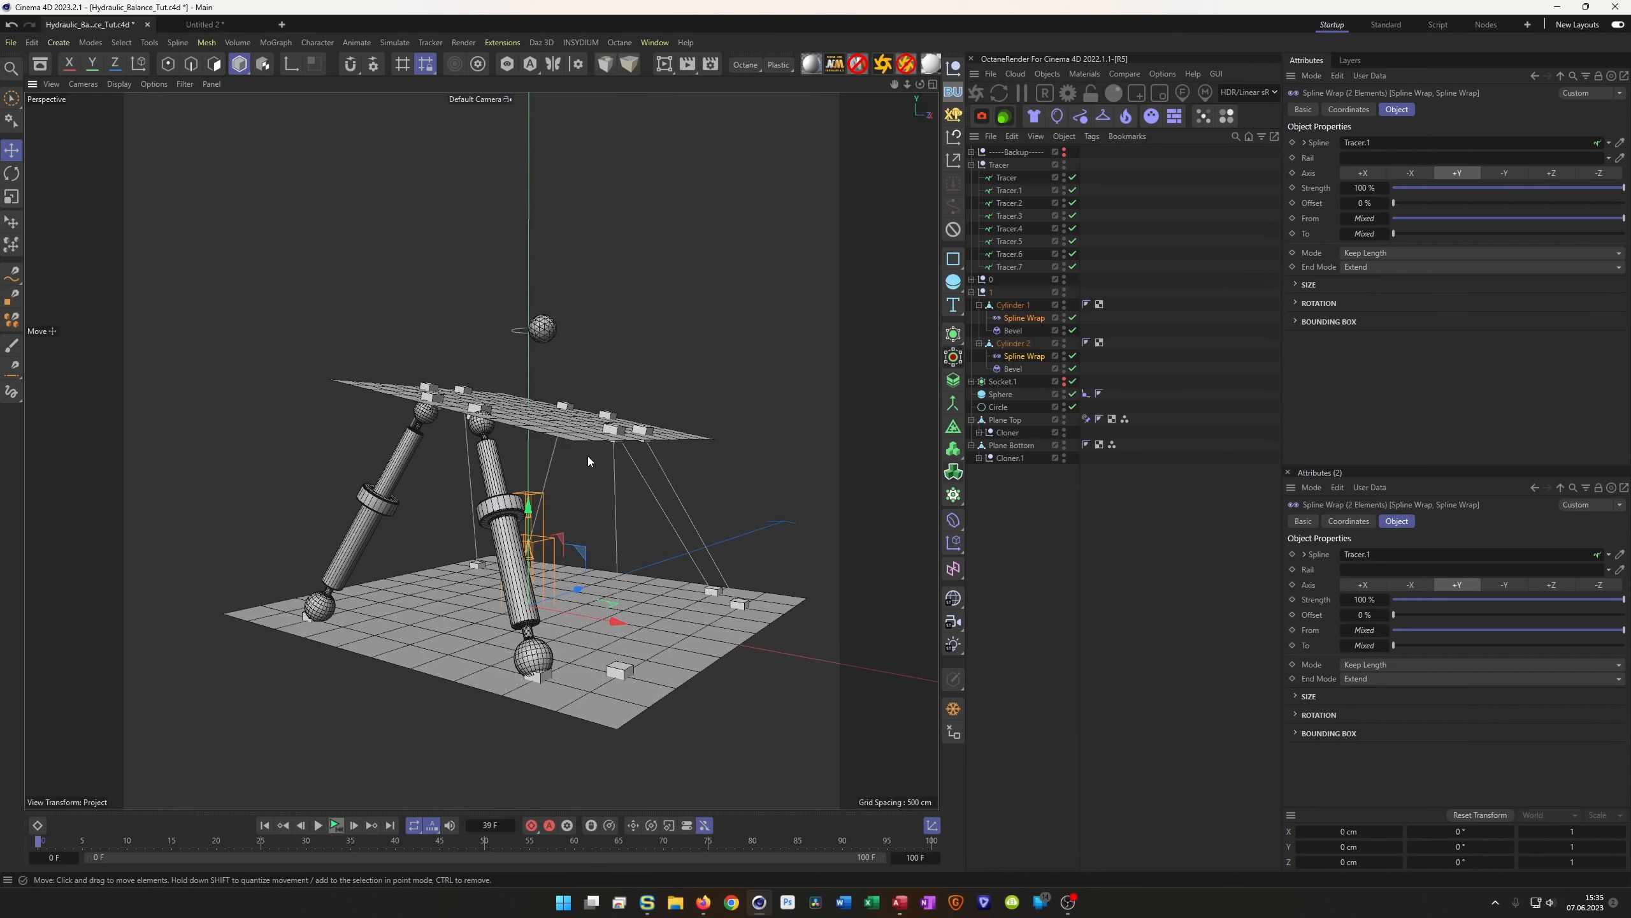
Duplicate null 1 as null 2 and wrap its pistons onto Tracer.2
left_click(971, 293)
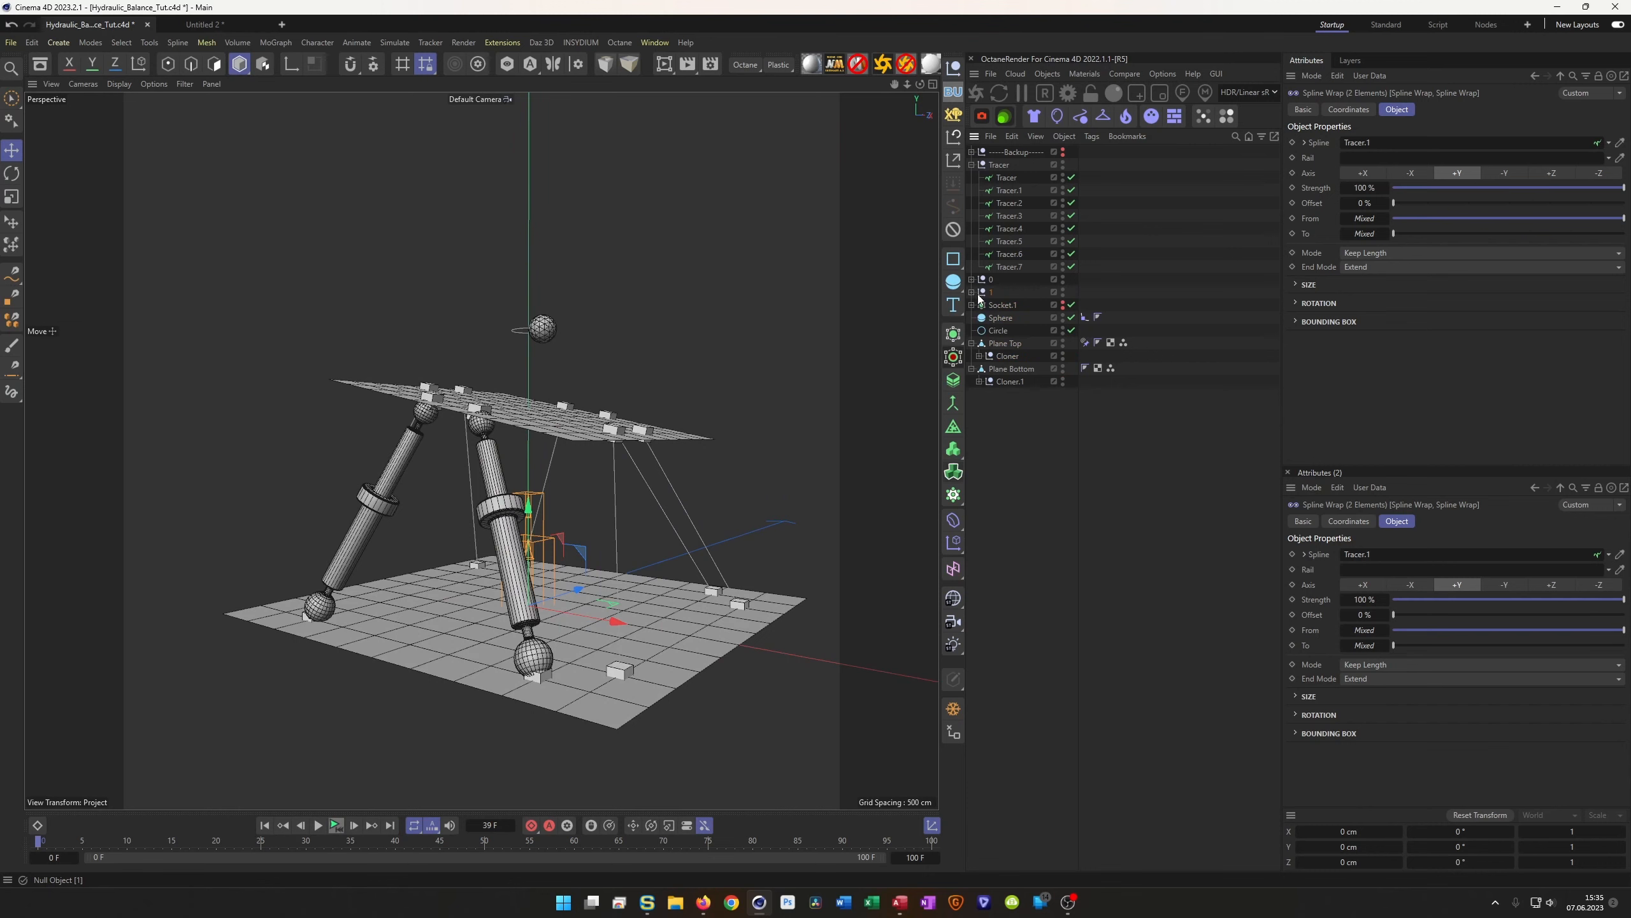
left_click(983, 293)
left_click_drag(982, 295, 982, 300, "ctrl")
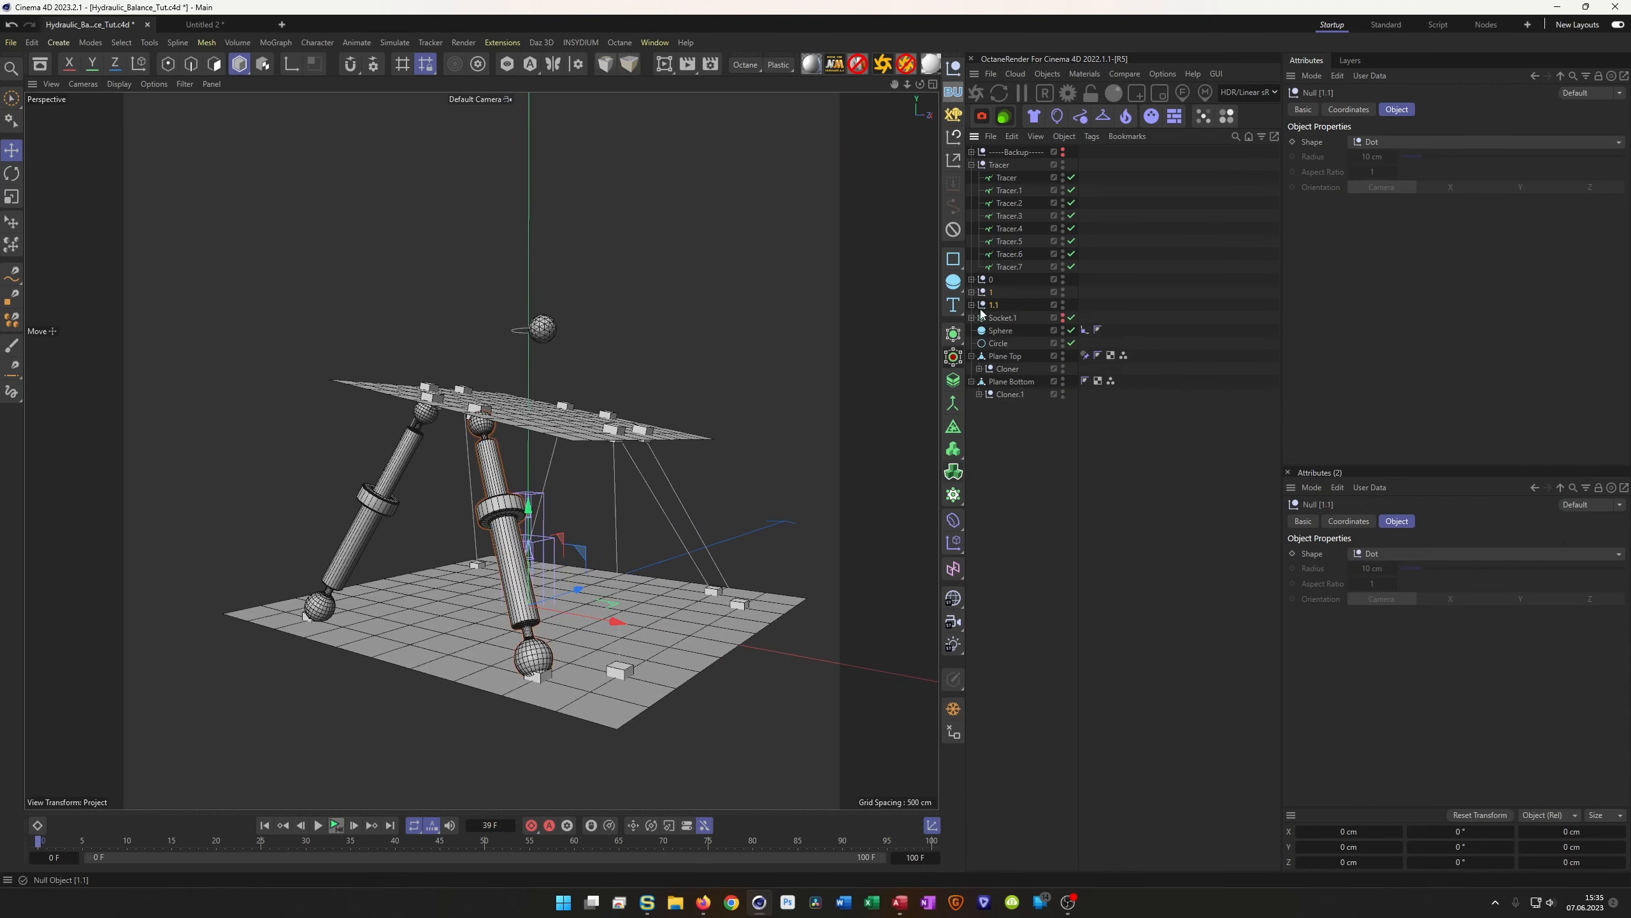
double_click(994, 306)
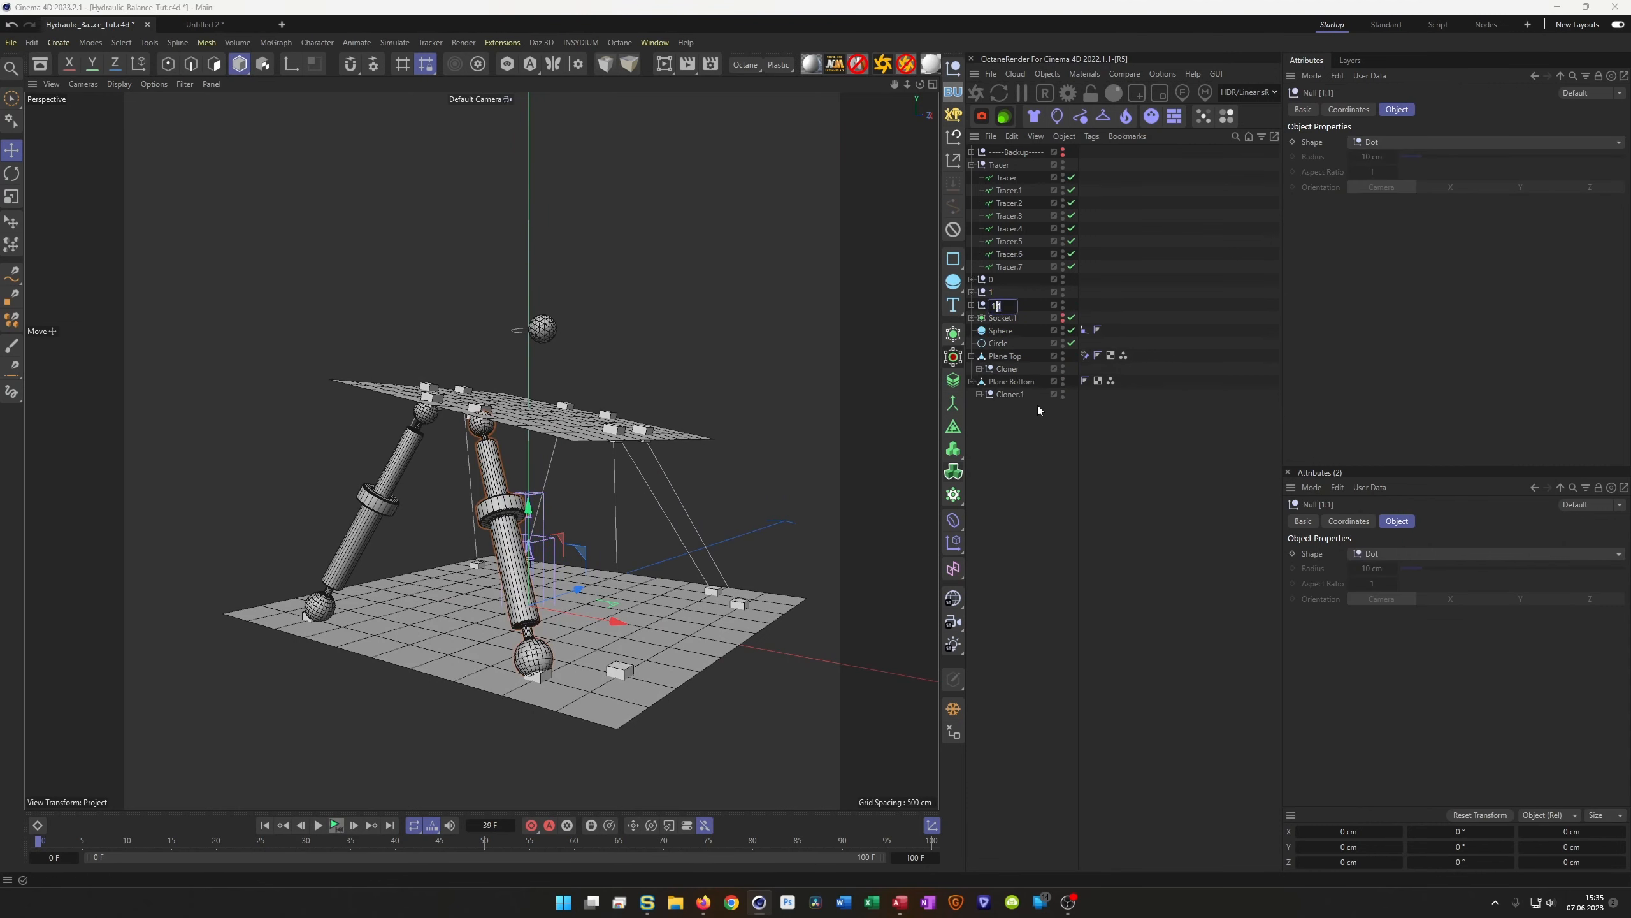
type("2")
key("Return")
left_click(971, 304)
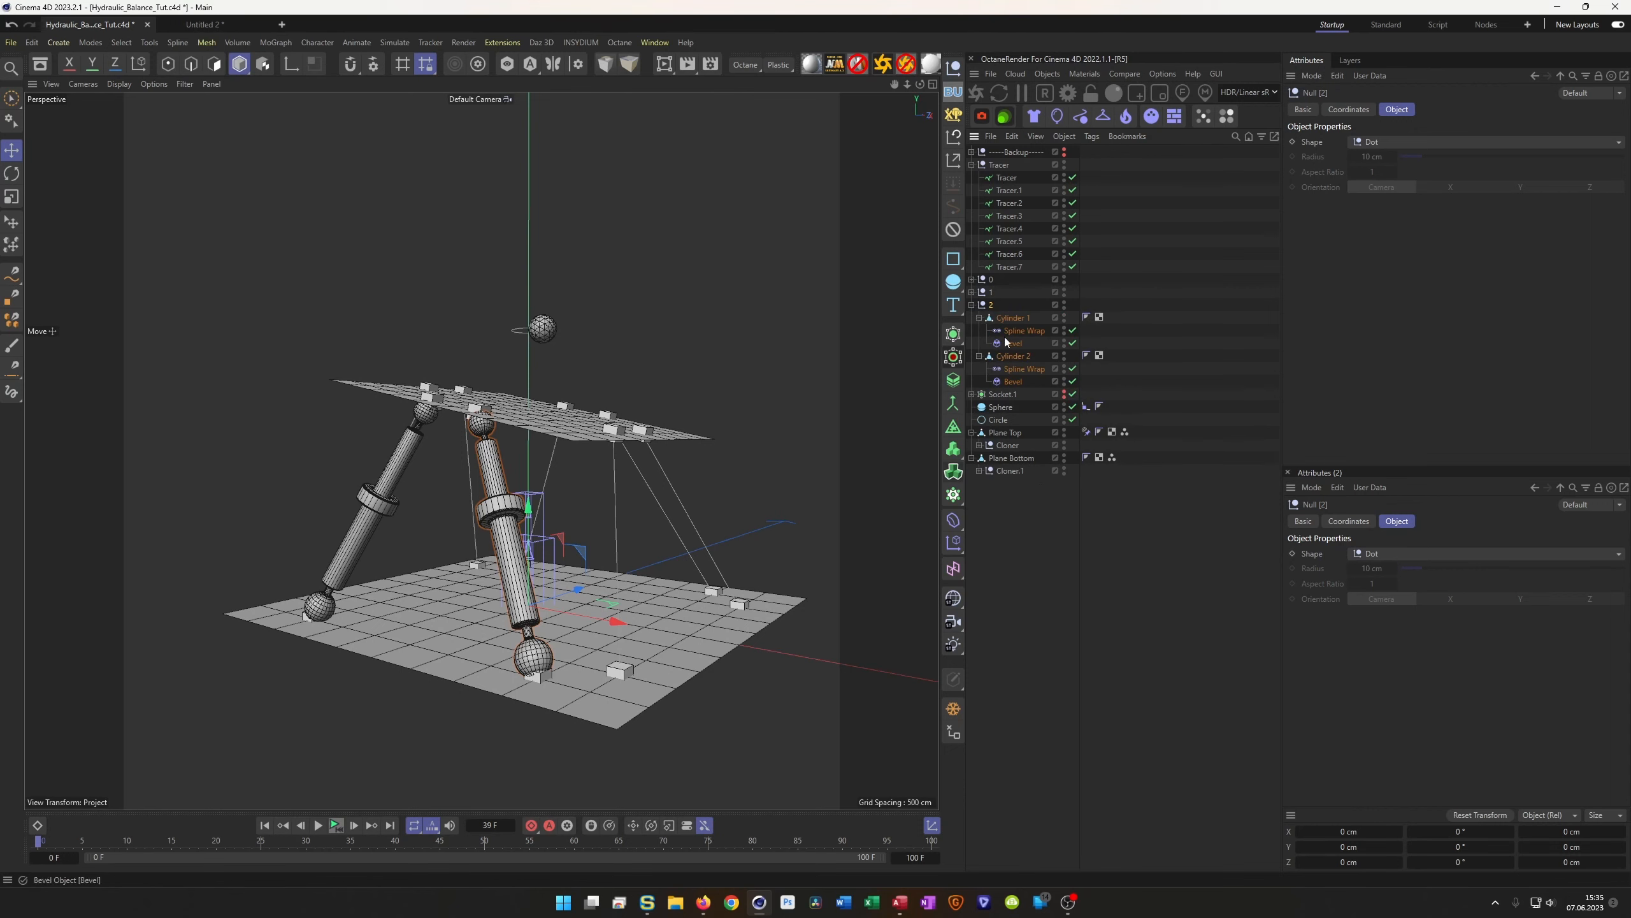
left_click(1025, 330)
left_click(1024, 370, "ctrl")
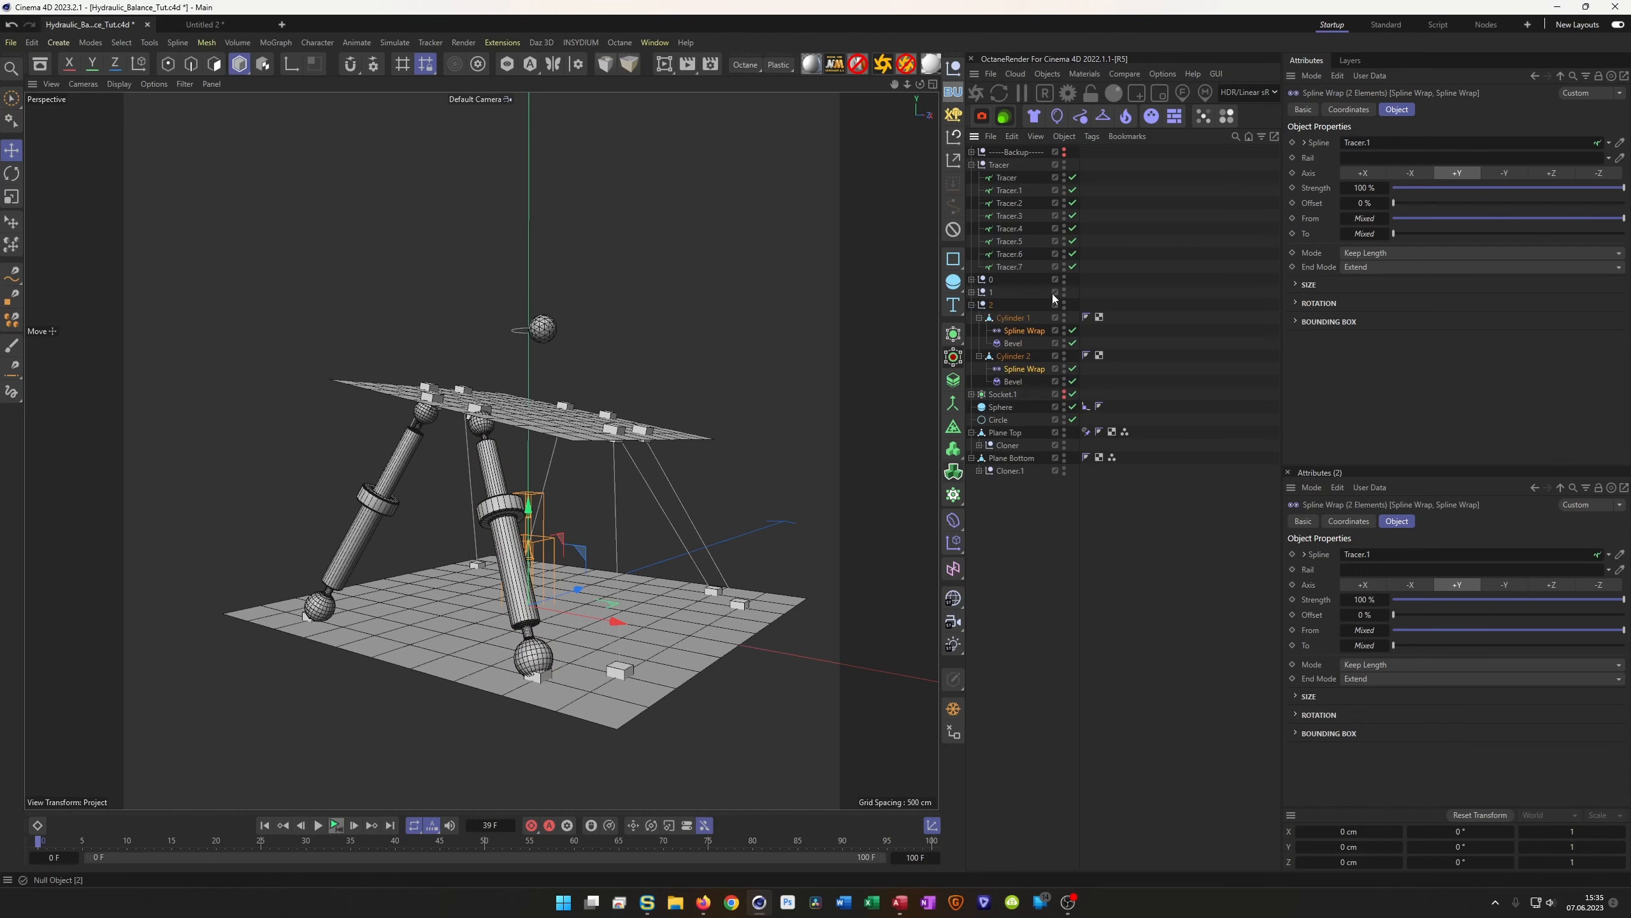
left_click_drag(1009, 203, 1367, 147)
mouse_move(362, 422)
left_mouse_down("alt")
mouse_move(226, 408)
mouse_move(302, 390)
mouse_move(353, 401)
left_mouse_up("alt")
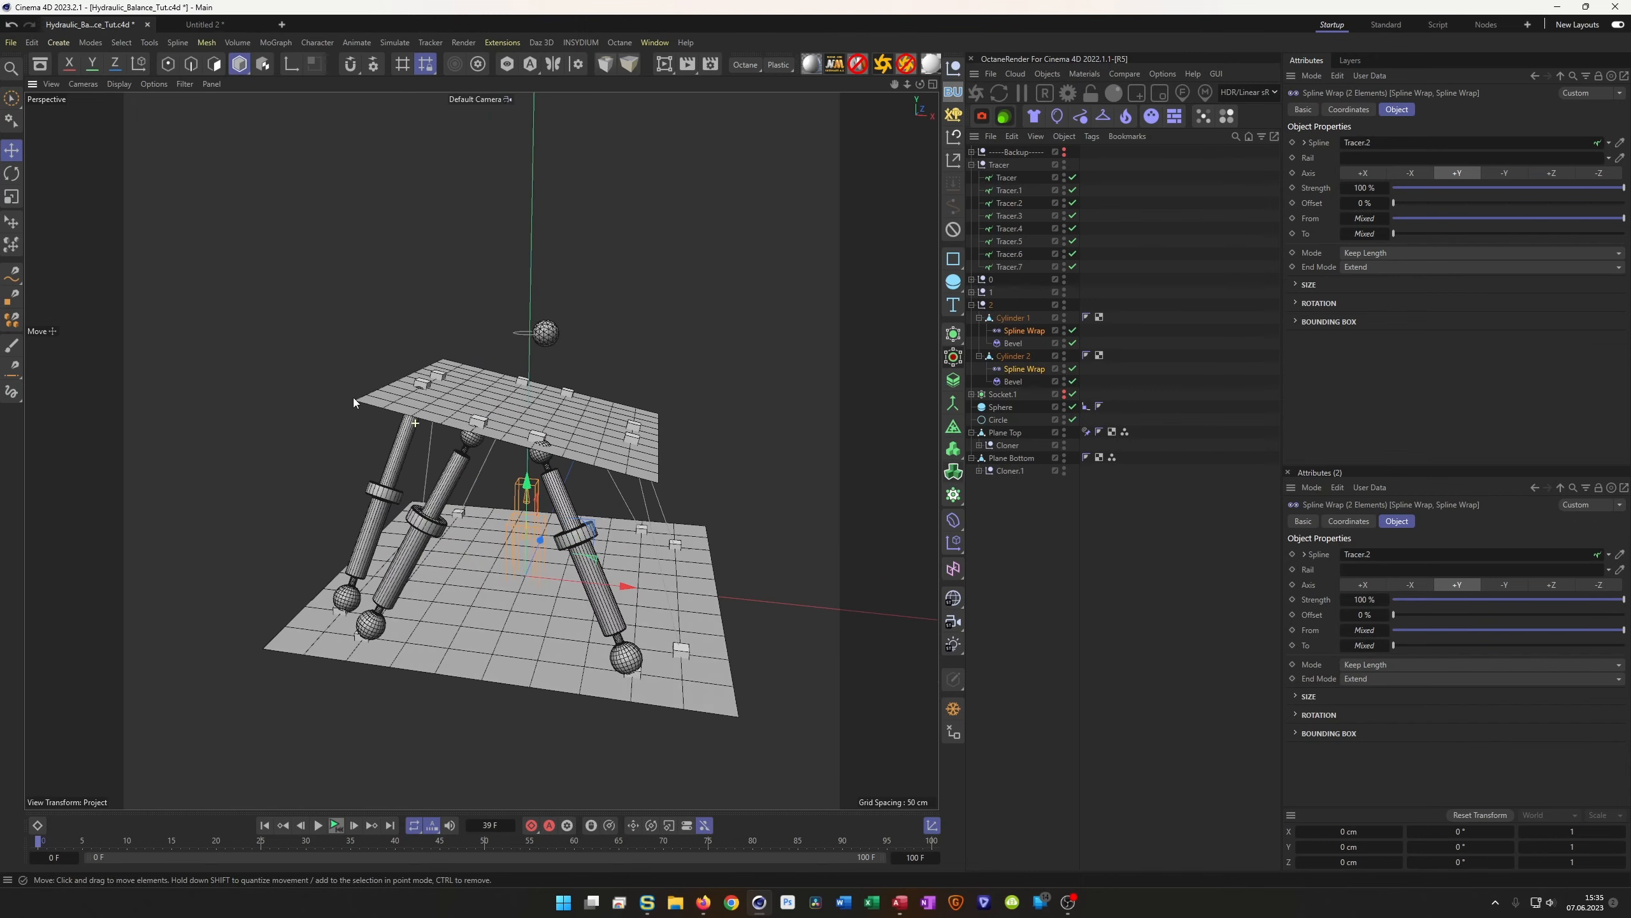
Duplicate null 2 as null 3 and wrap its pistons onto Tracer.3
left_click(971, 305)
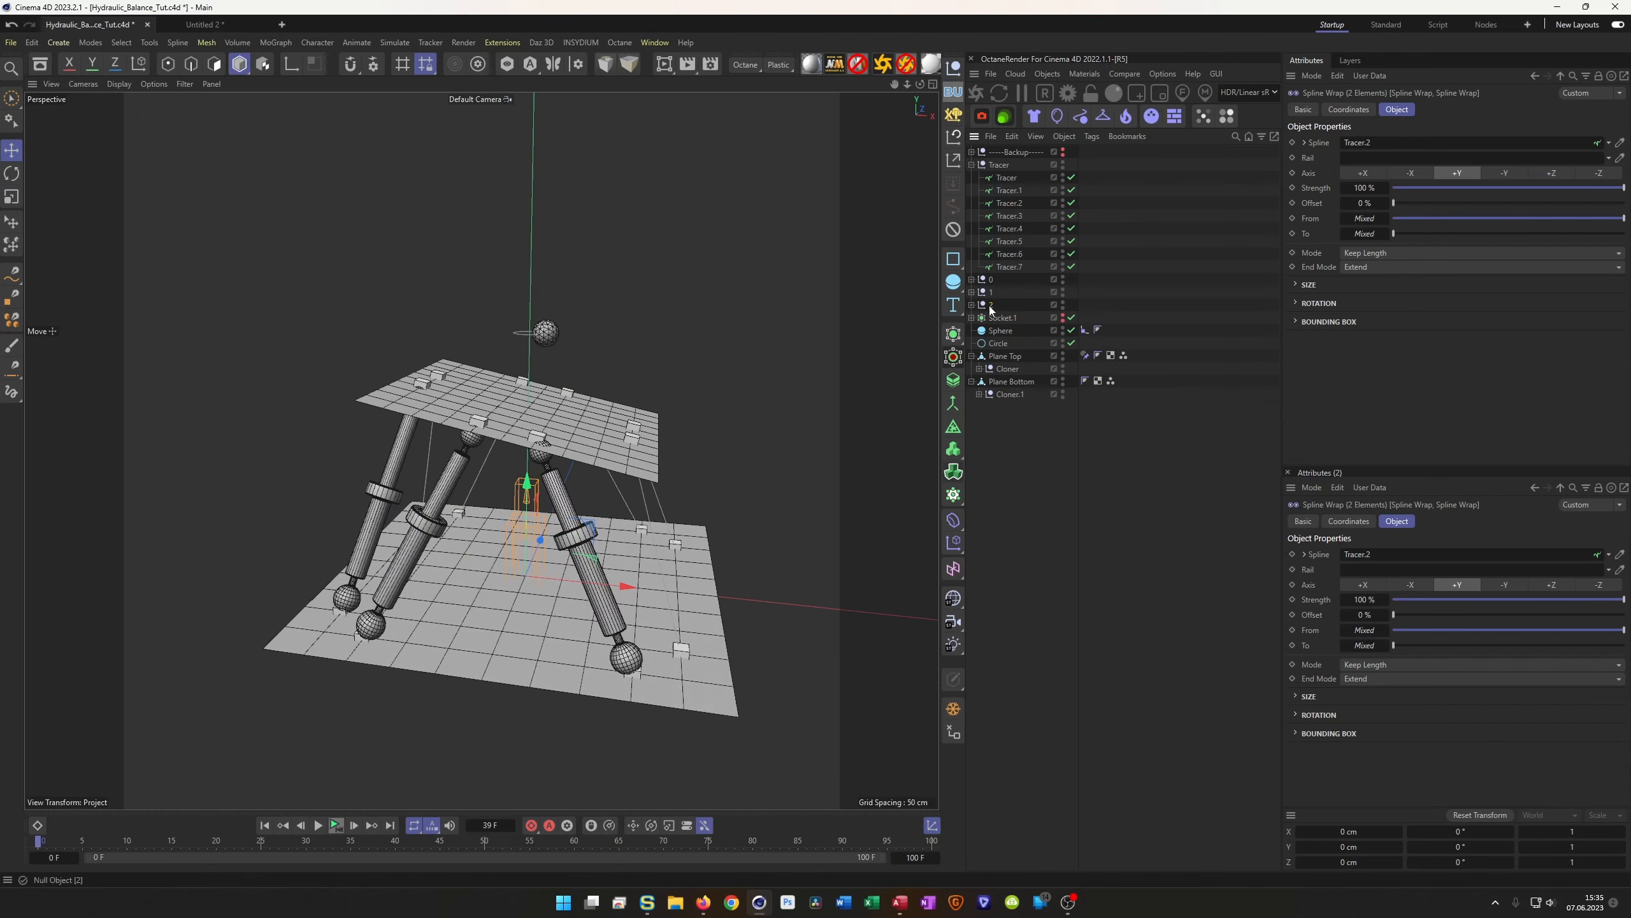
left_click_drag(991, 306, 986, 321, "ctrl")
double_click(987, 318)
type("3")
key("Return")
left_click(972, 317)
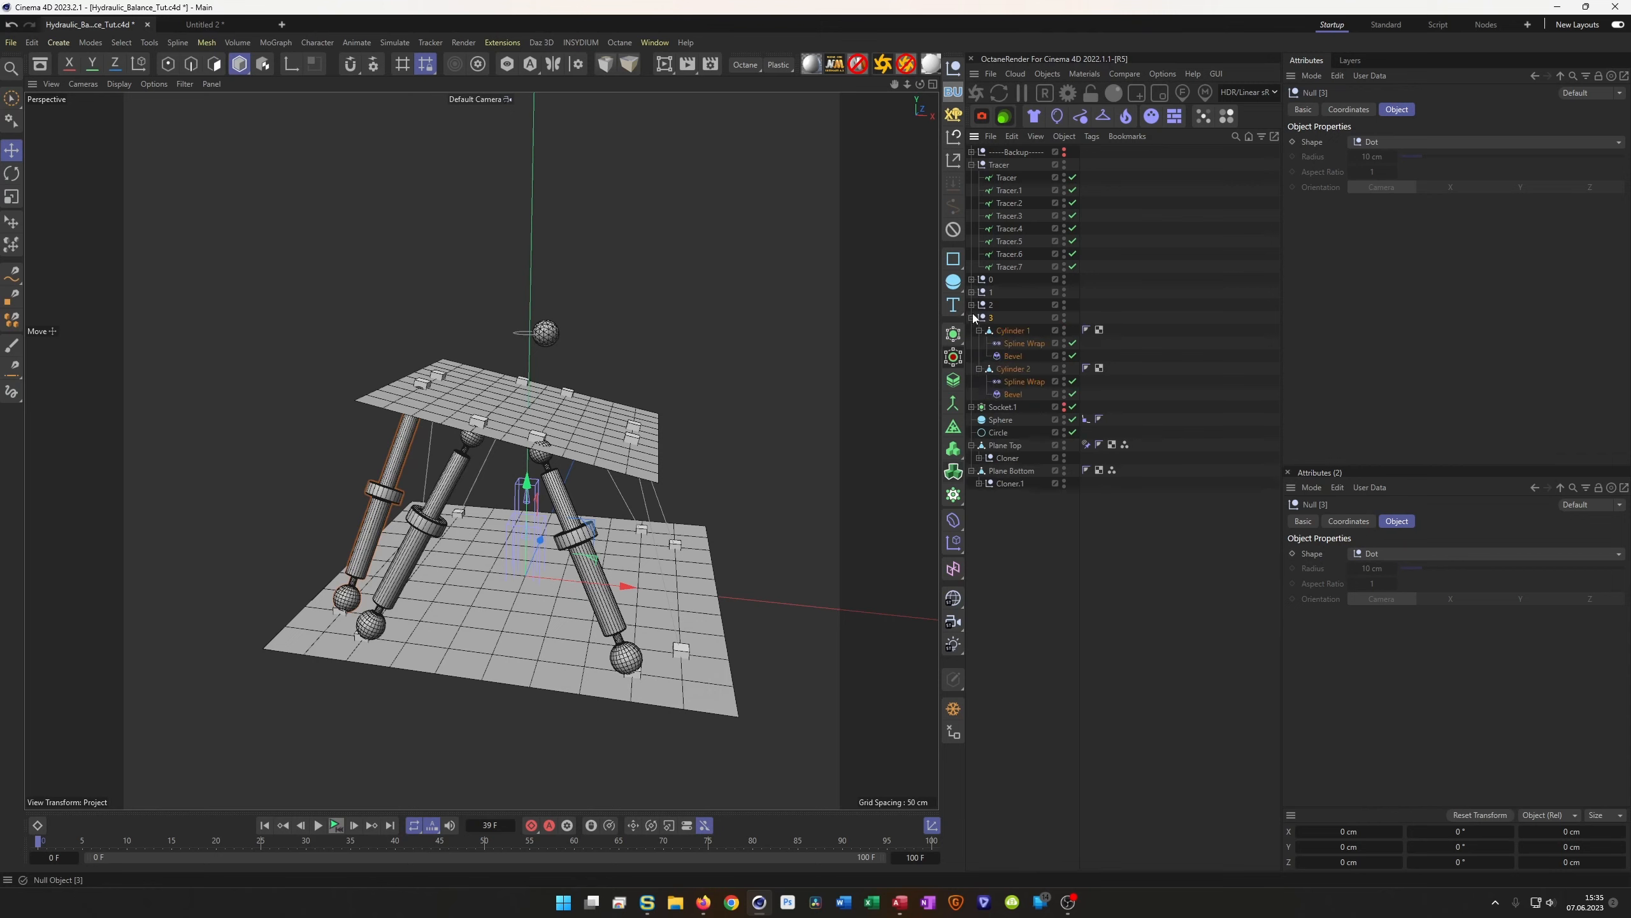
left_click(1015, 330)
left_click(1021, 342)
left_click(1024, 372)
left_click(1026, 381)
left_click(1028, 345, "ctrl")
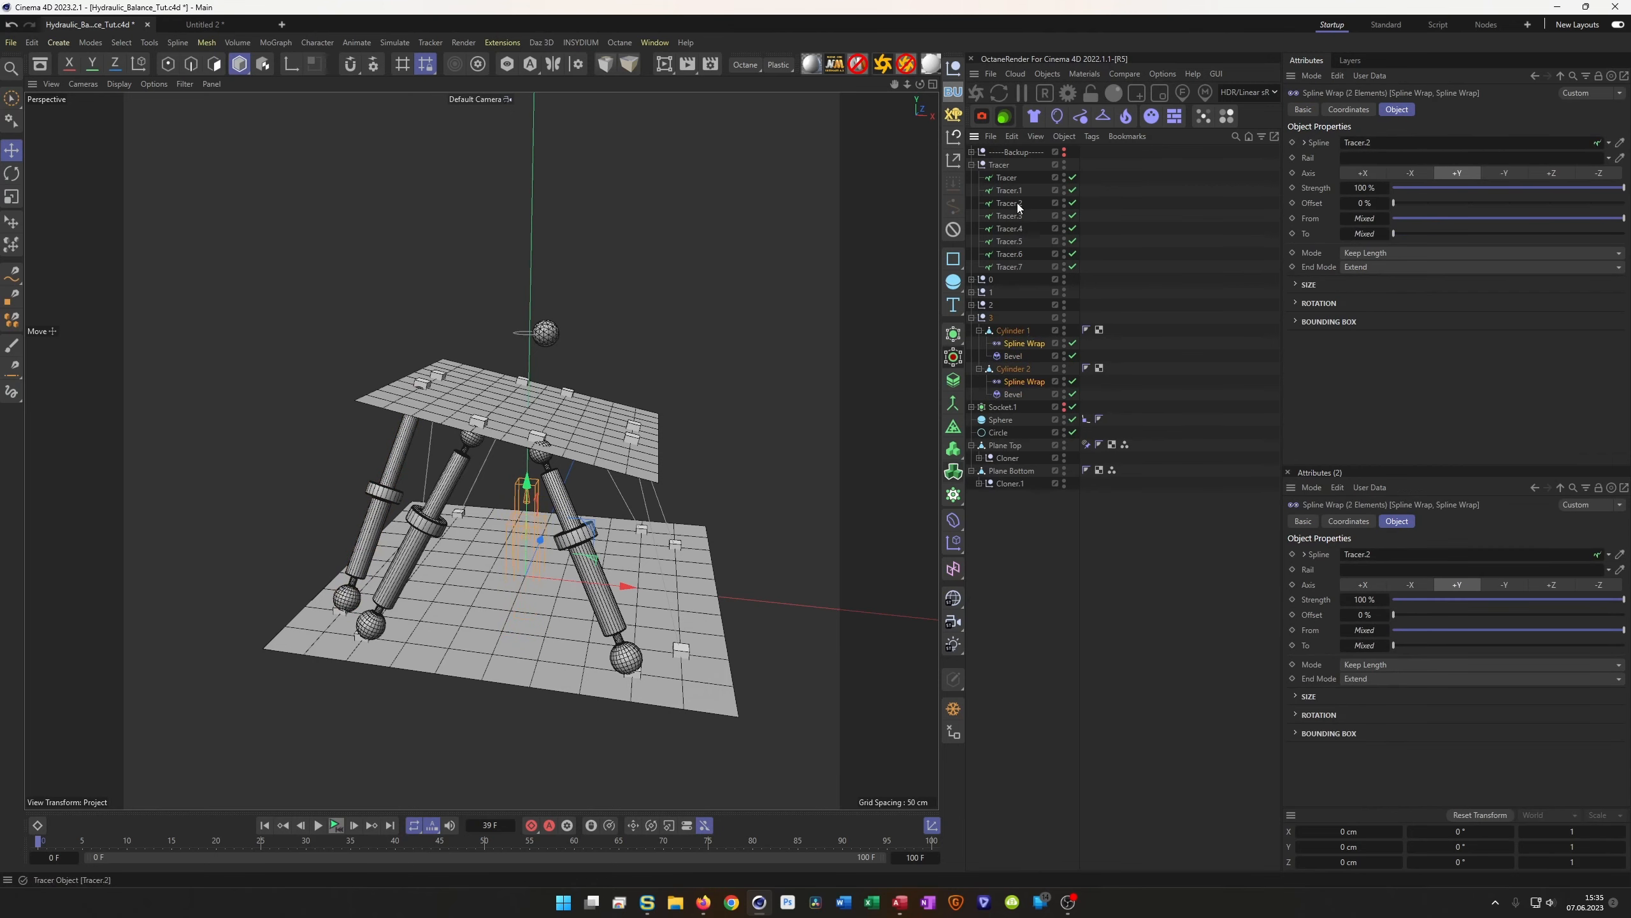
left_click_drag(1404, 144, 1402, 141)
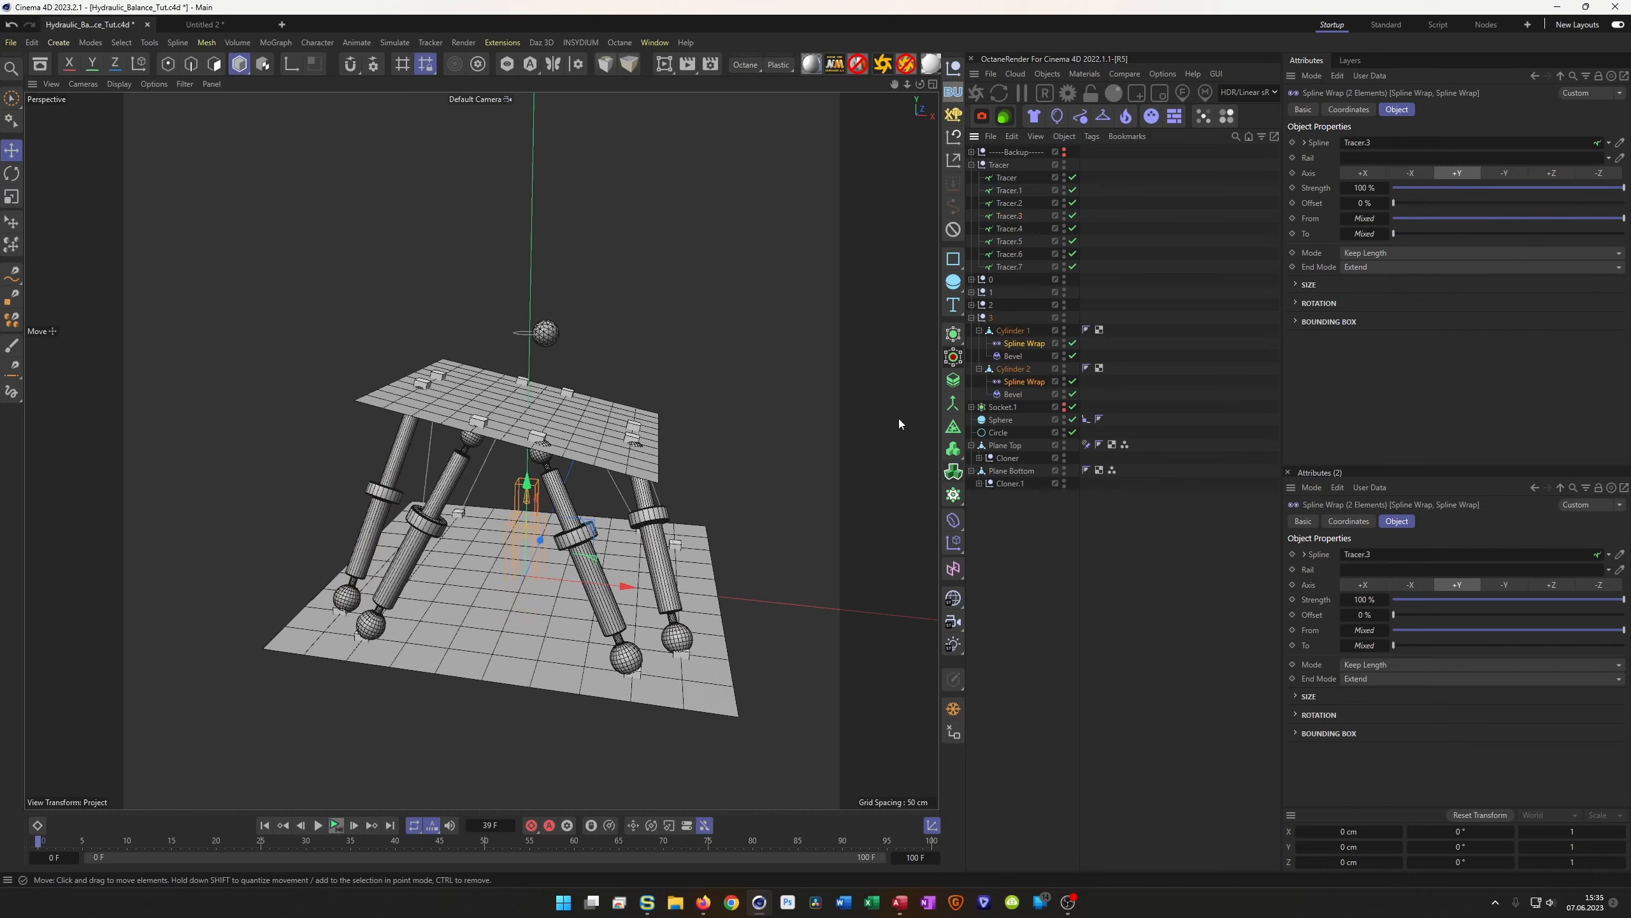
Duplicate null 3 as null 4 and wrap its pistons onto Tracer.4
left_click(971, 318)
left_click(990, 318)
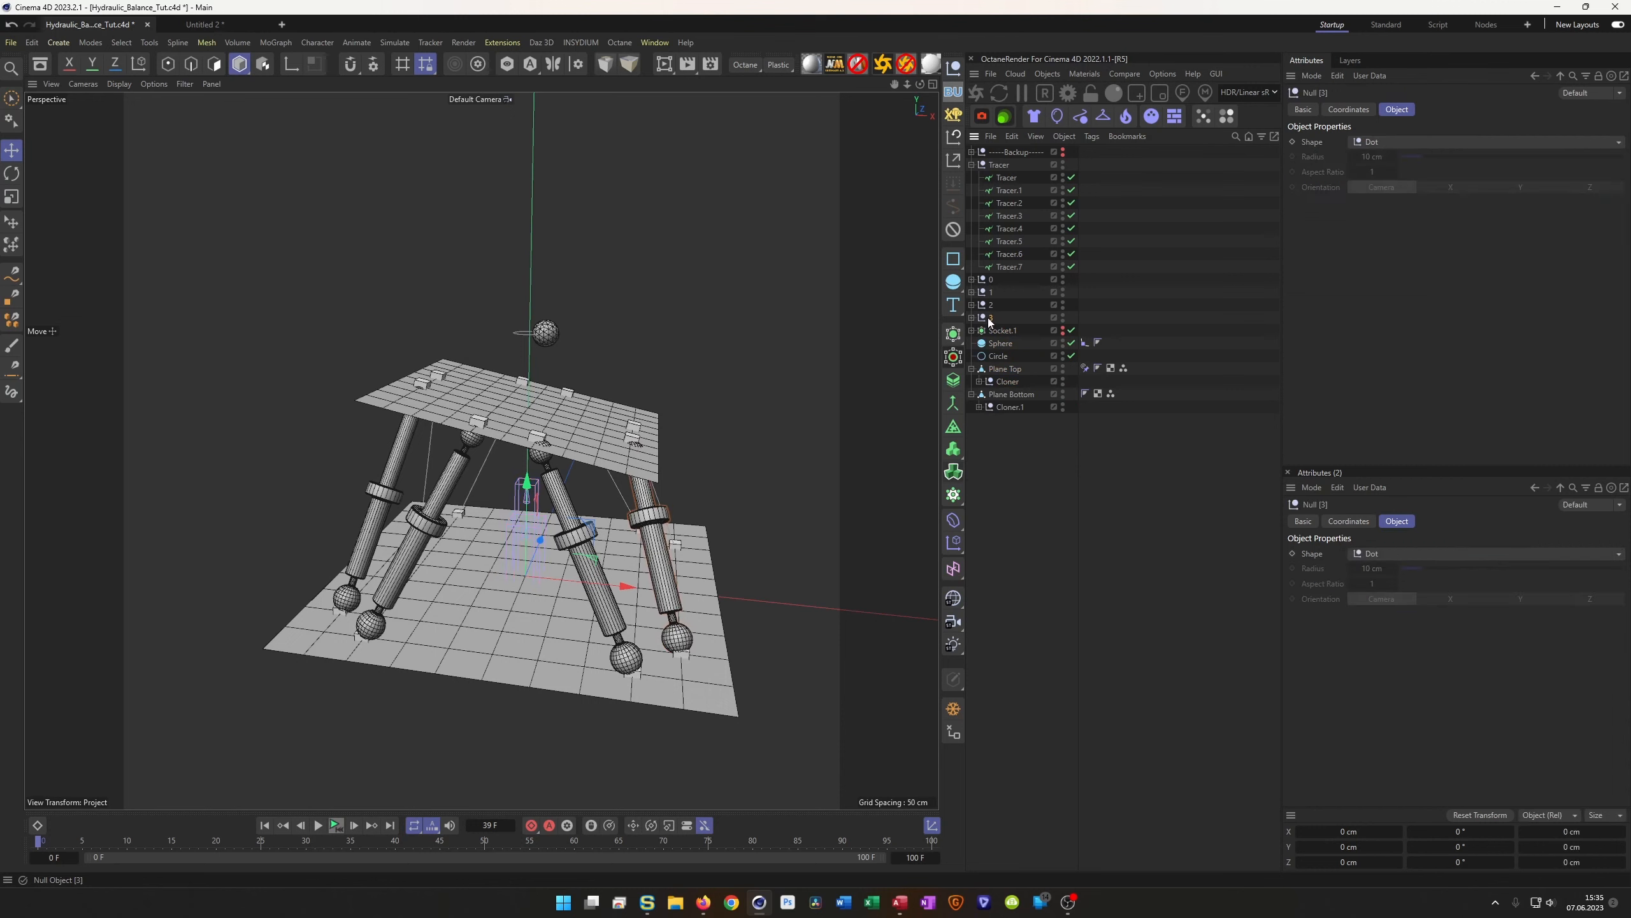
left_click_drag(987, 322, 991, 326, "ctrl")
double_click(993, 331)
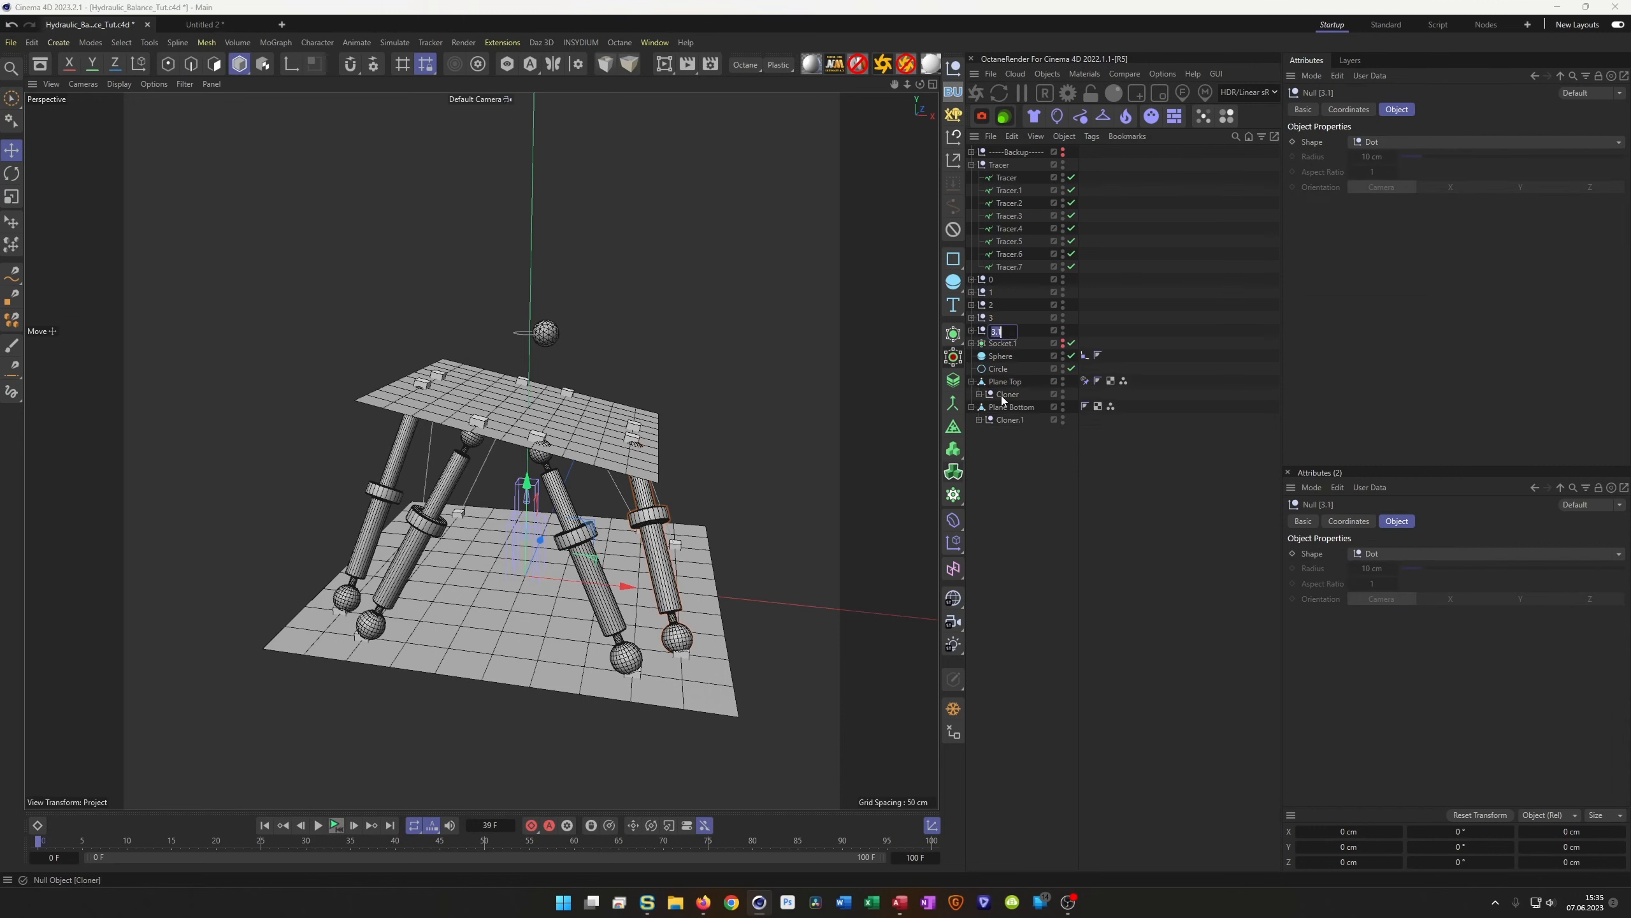
type("4")
key("Return")
left_click(972, 330)
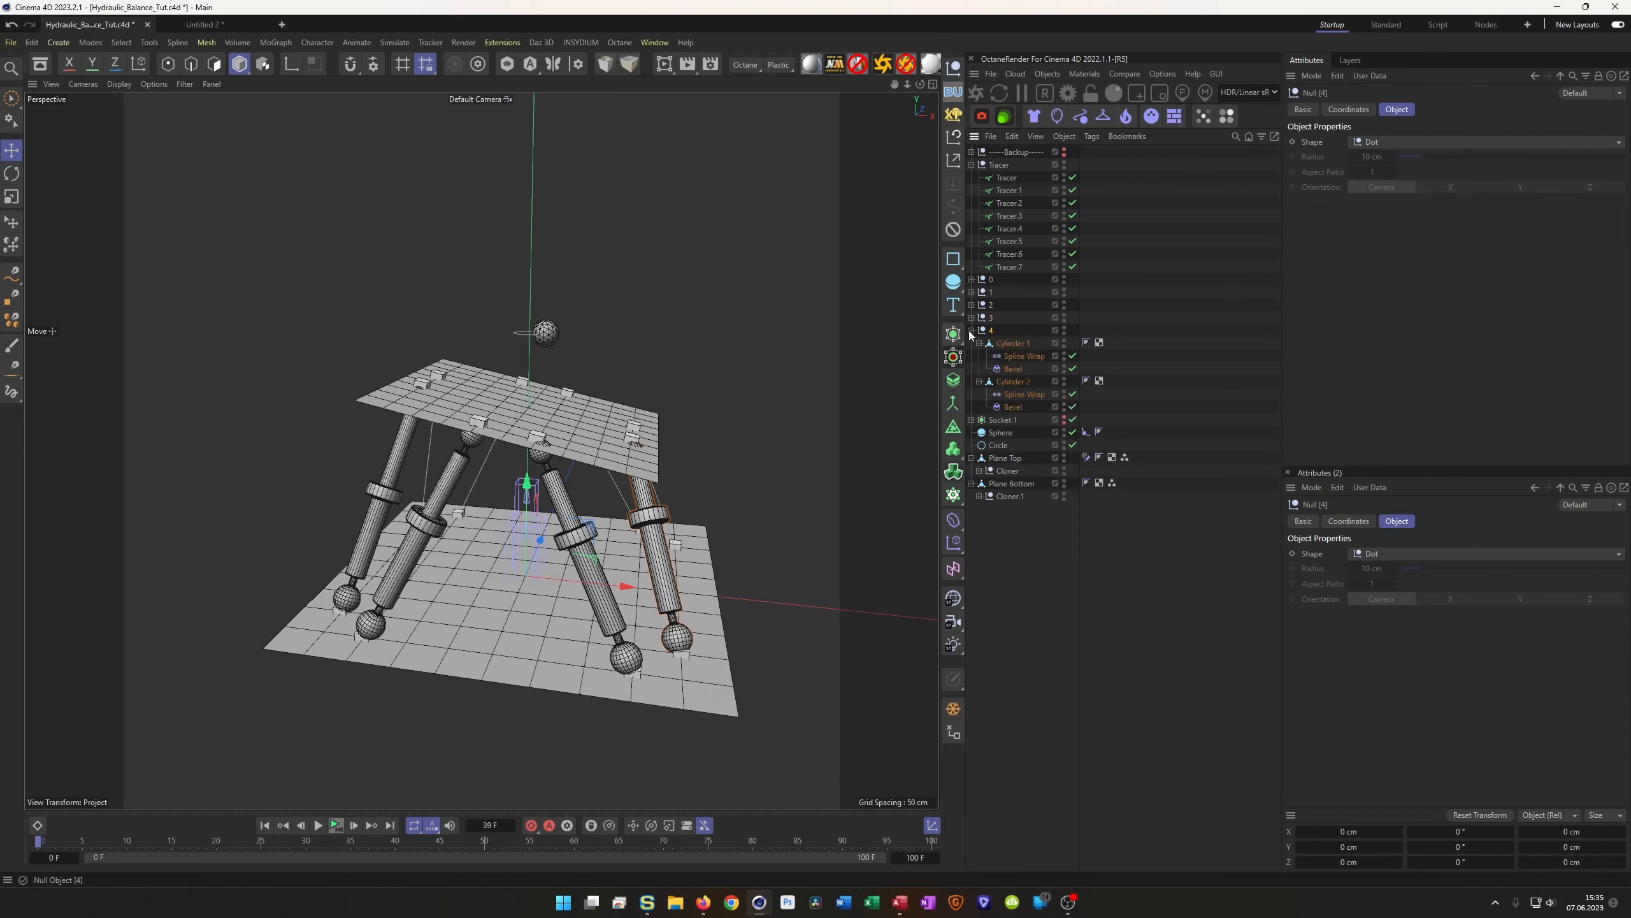
left_click(1025, 356)
left_click(1022, 393, "ctrl")
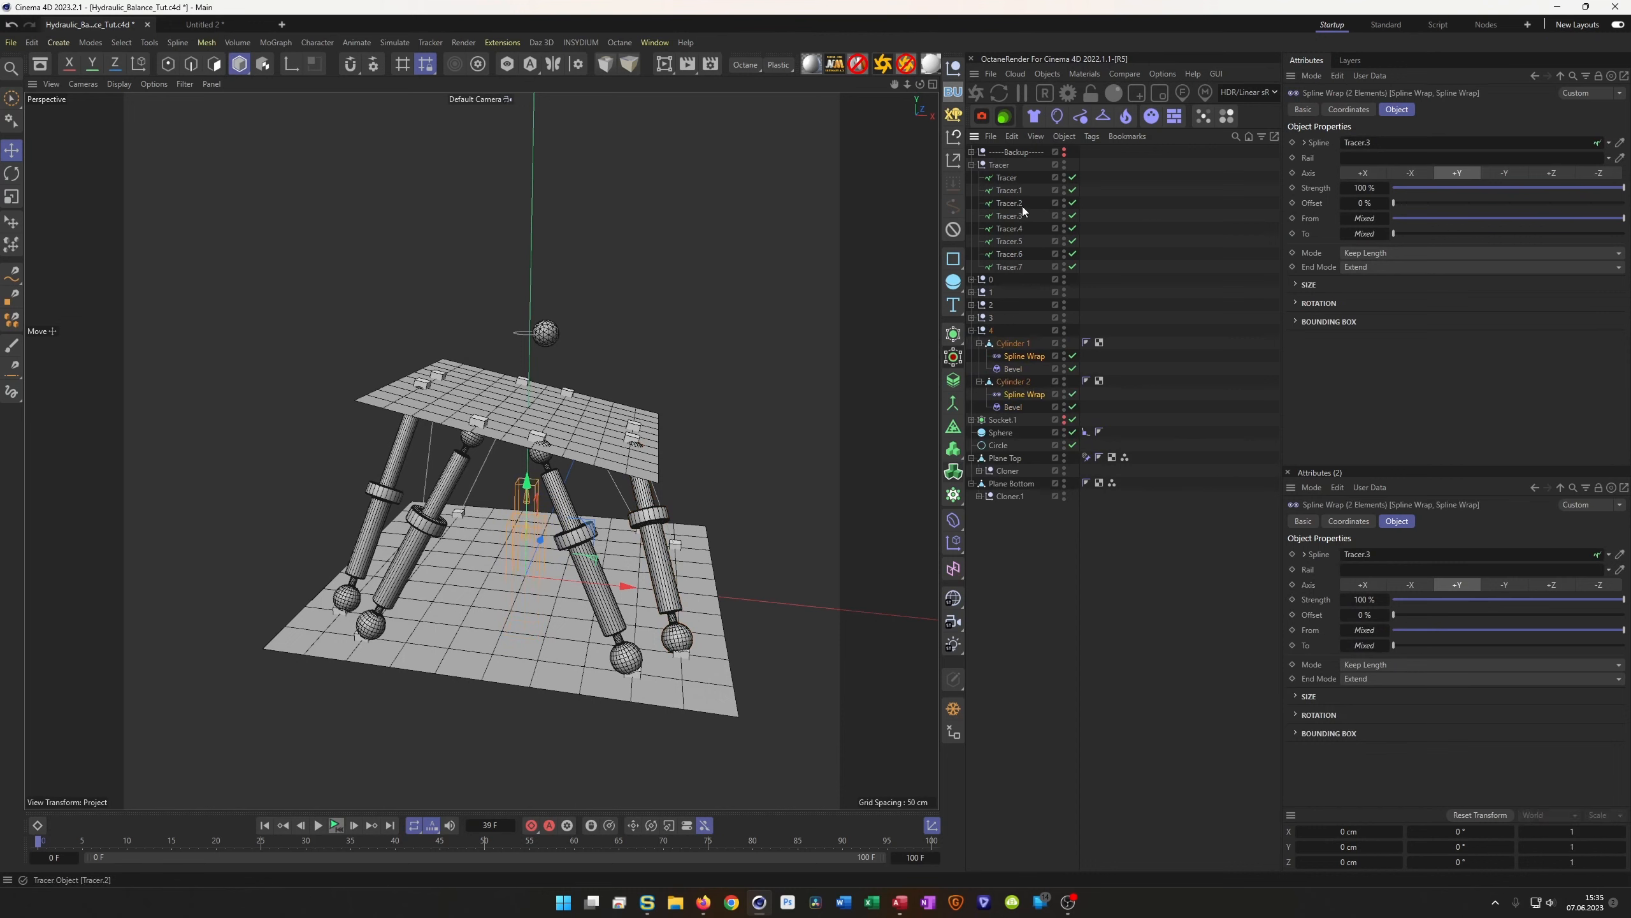
left_click_drag(1017, 227, 1361, 145)
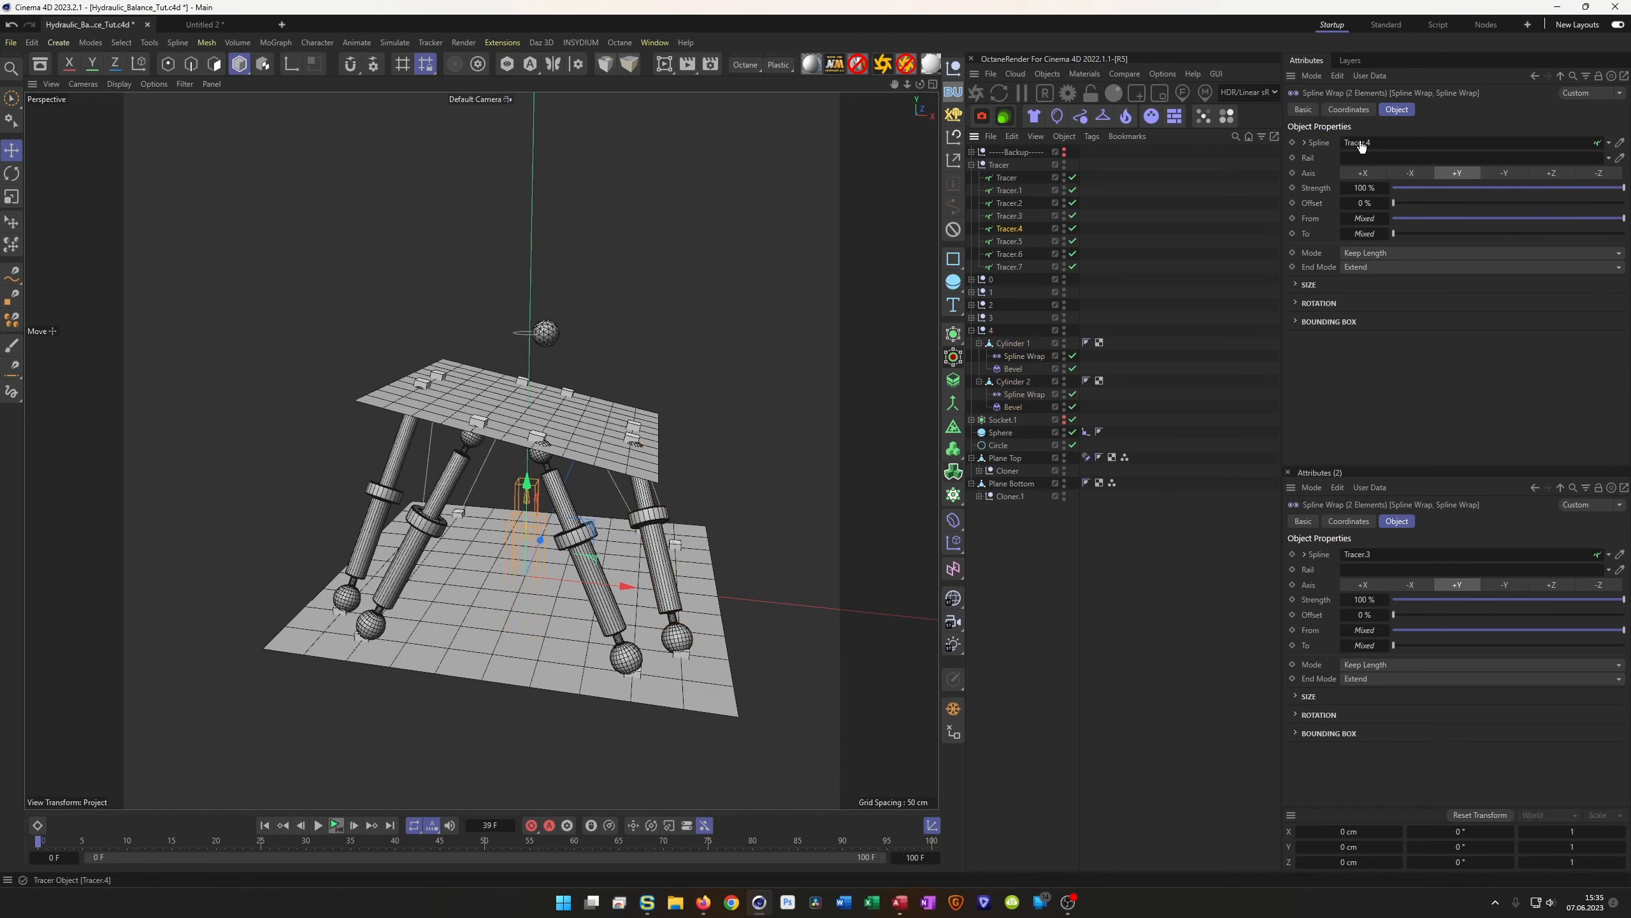
Duplicate null 4 as null 5 and wrap its pistons onto Tracer.5
left_click(973, 330)
left_click(988, 332)
left_click_drag(988, 332, 989, 338, "ctrl")
double_click(992, 346)
type("5")
key("Return")
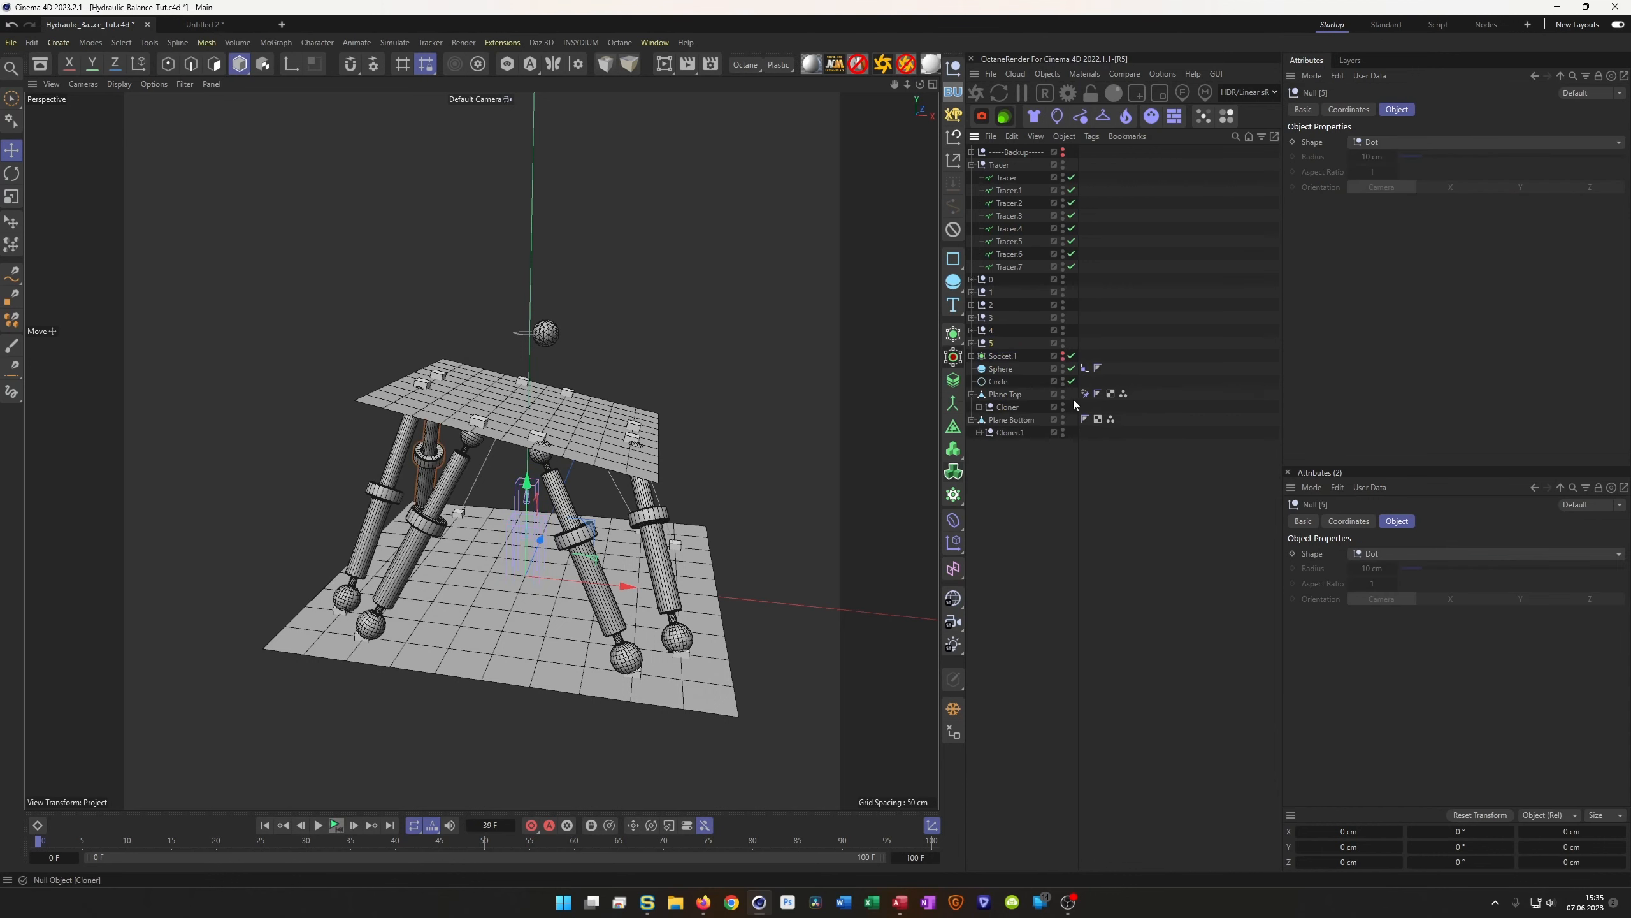
left_click(972, 342)
left_click(1024, 368)
left_click(1024, 407, "ctrl")
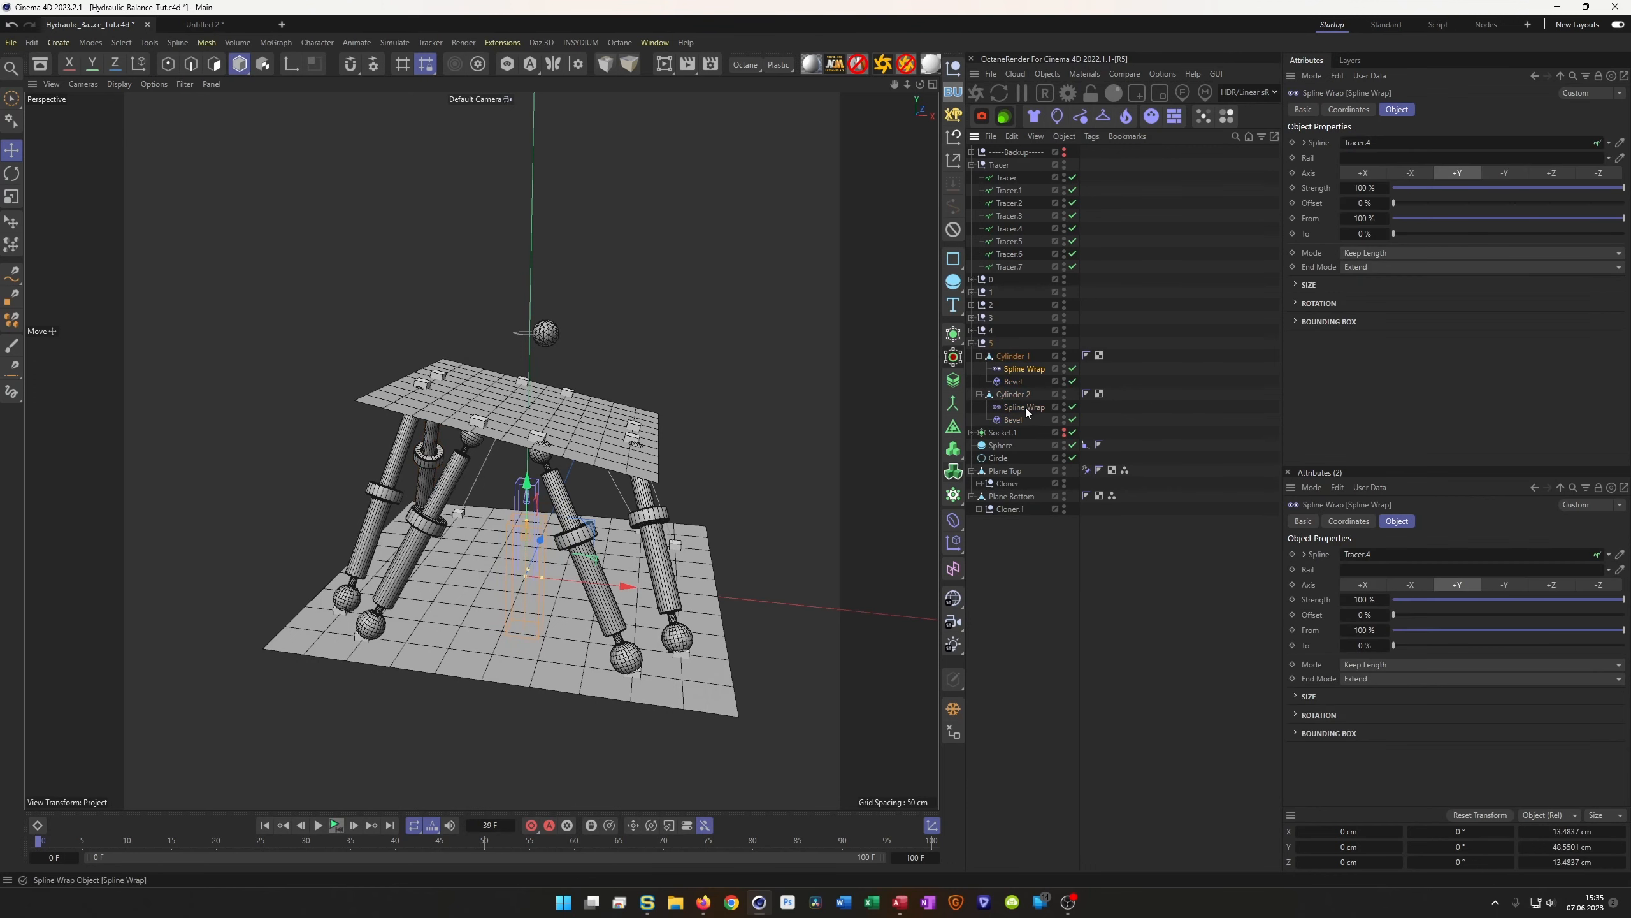
left_click_drag(1013, 243, 1398, 142)
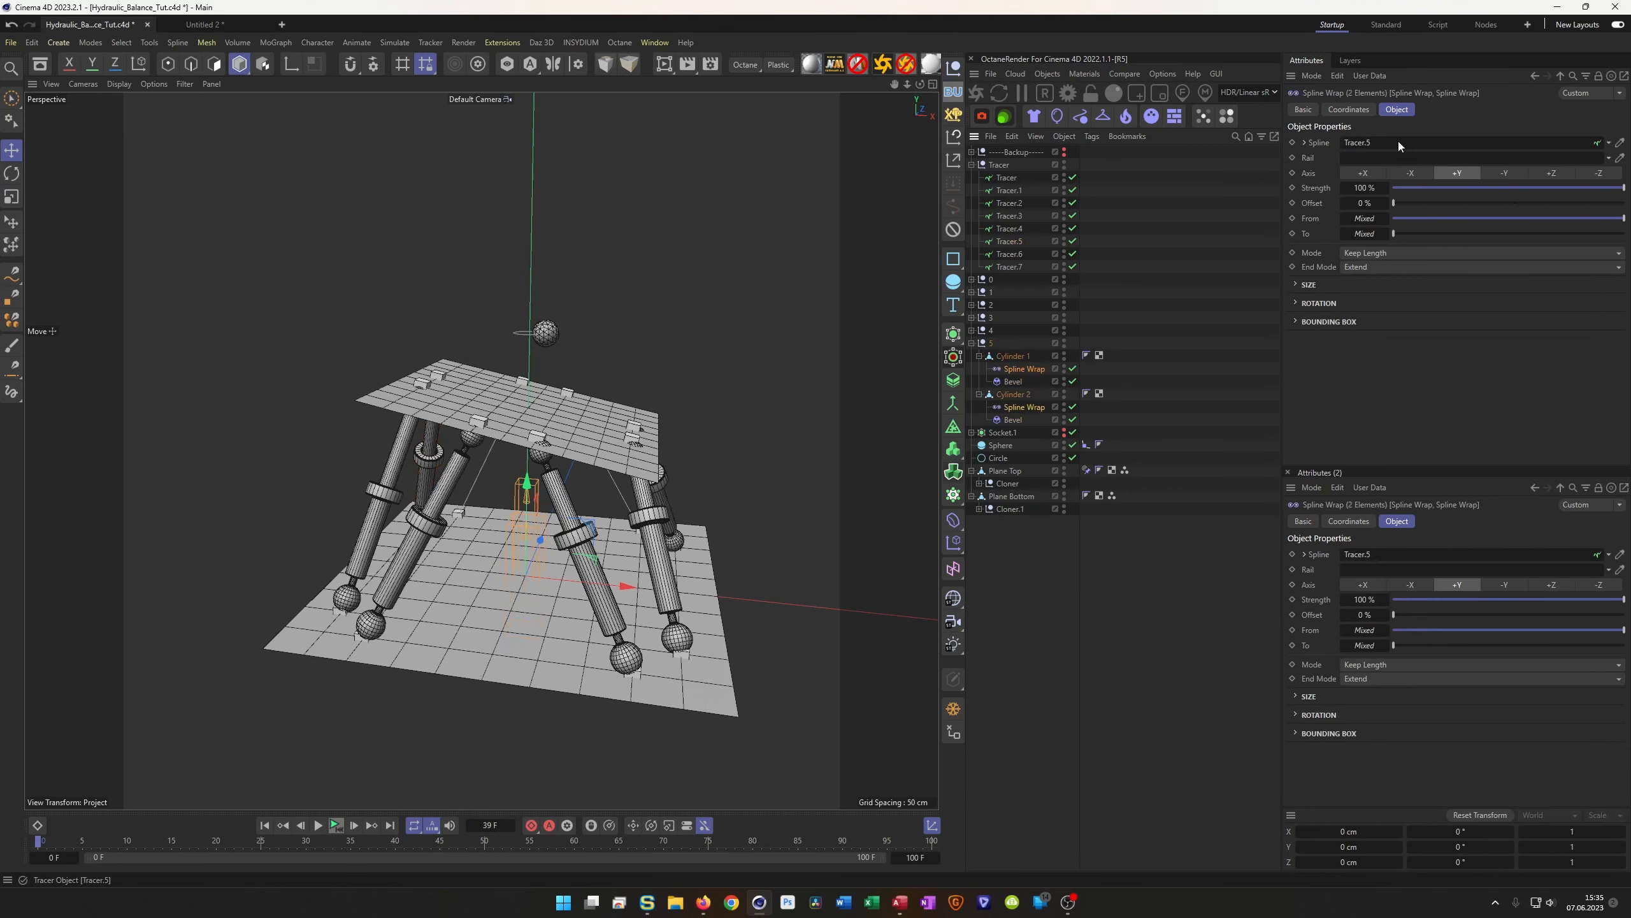
Duplicate null 5 as null 6 and wrap its pistons onto Tracer.6
left_click(973, 343)
left_click_drag(989, 343, 989, 355)
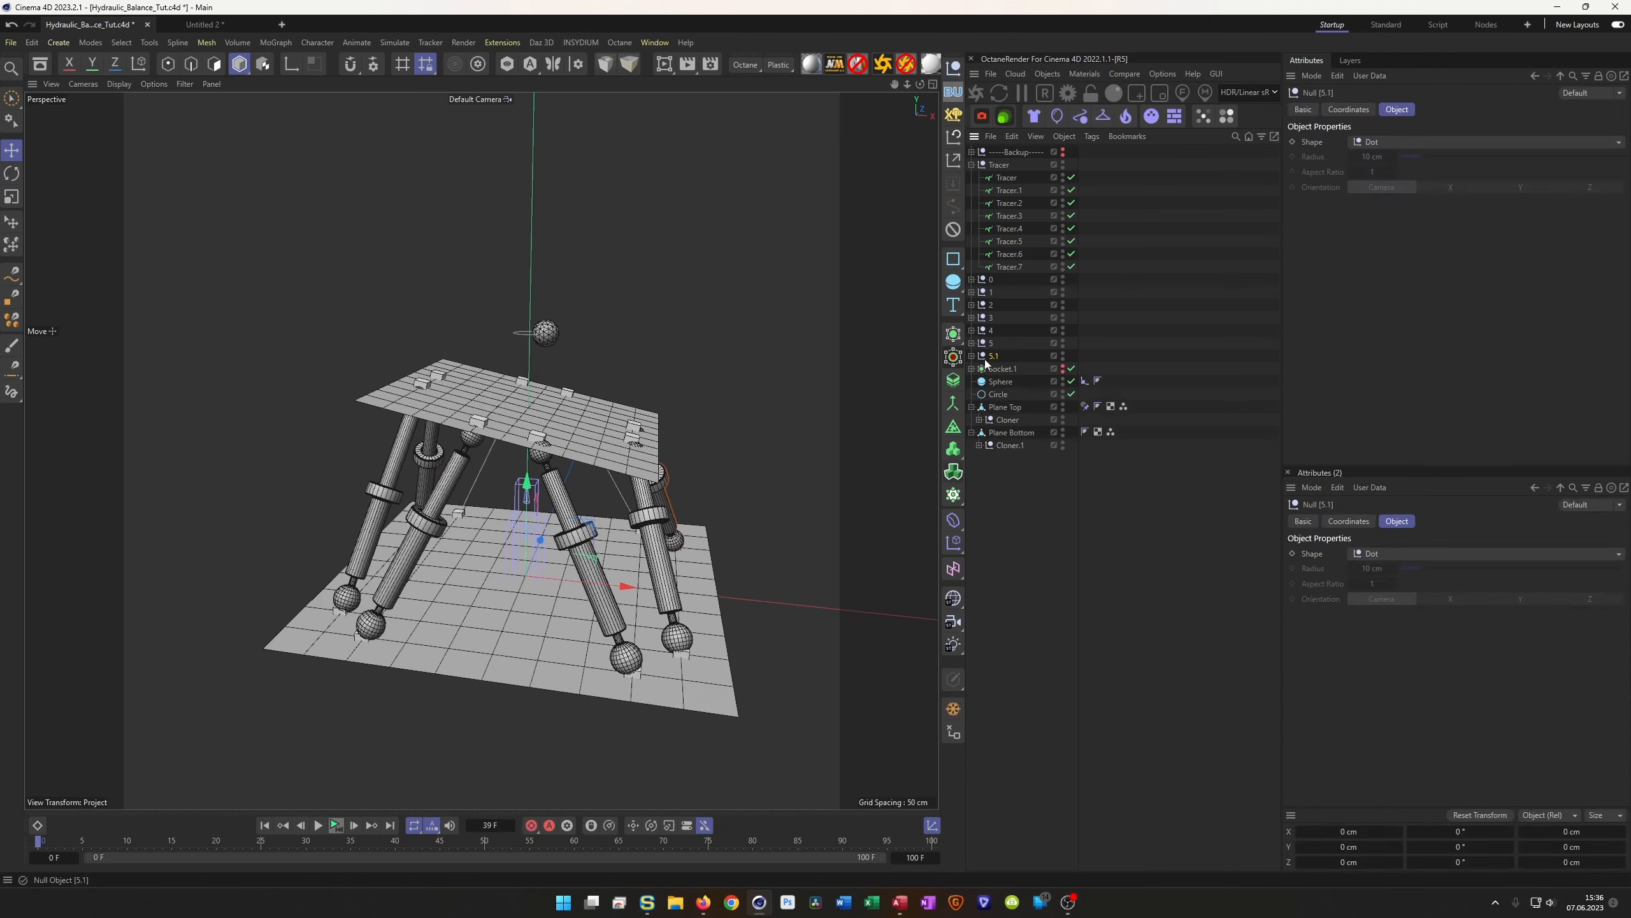
double_click(996, 357)
type("6")
key("Return")
left_click(972, 356)
left_click(1023, 381)
left_click(1023, 420, "ctrl")
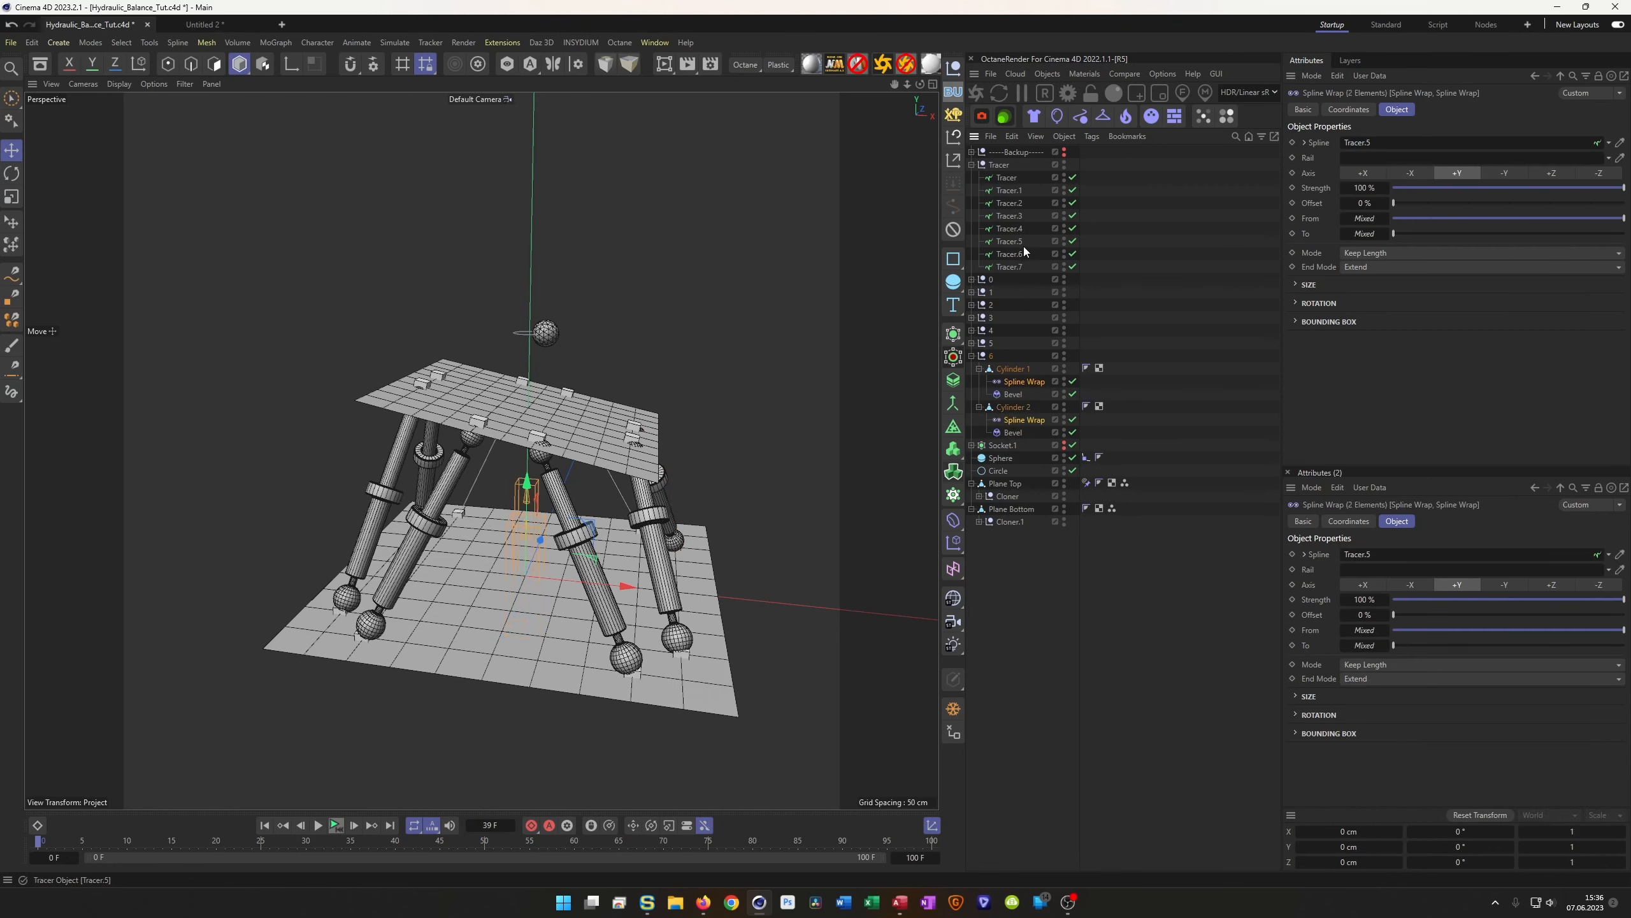
left_click_drag(1015, 255, 1365, 146)
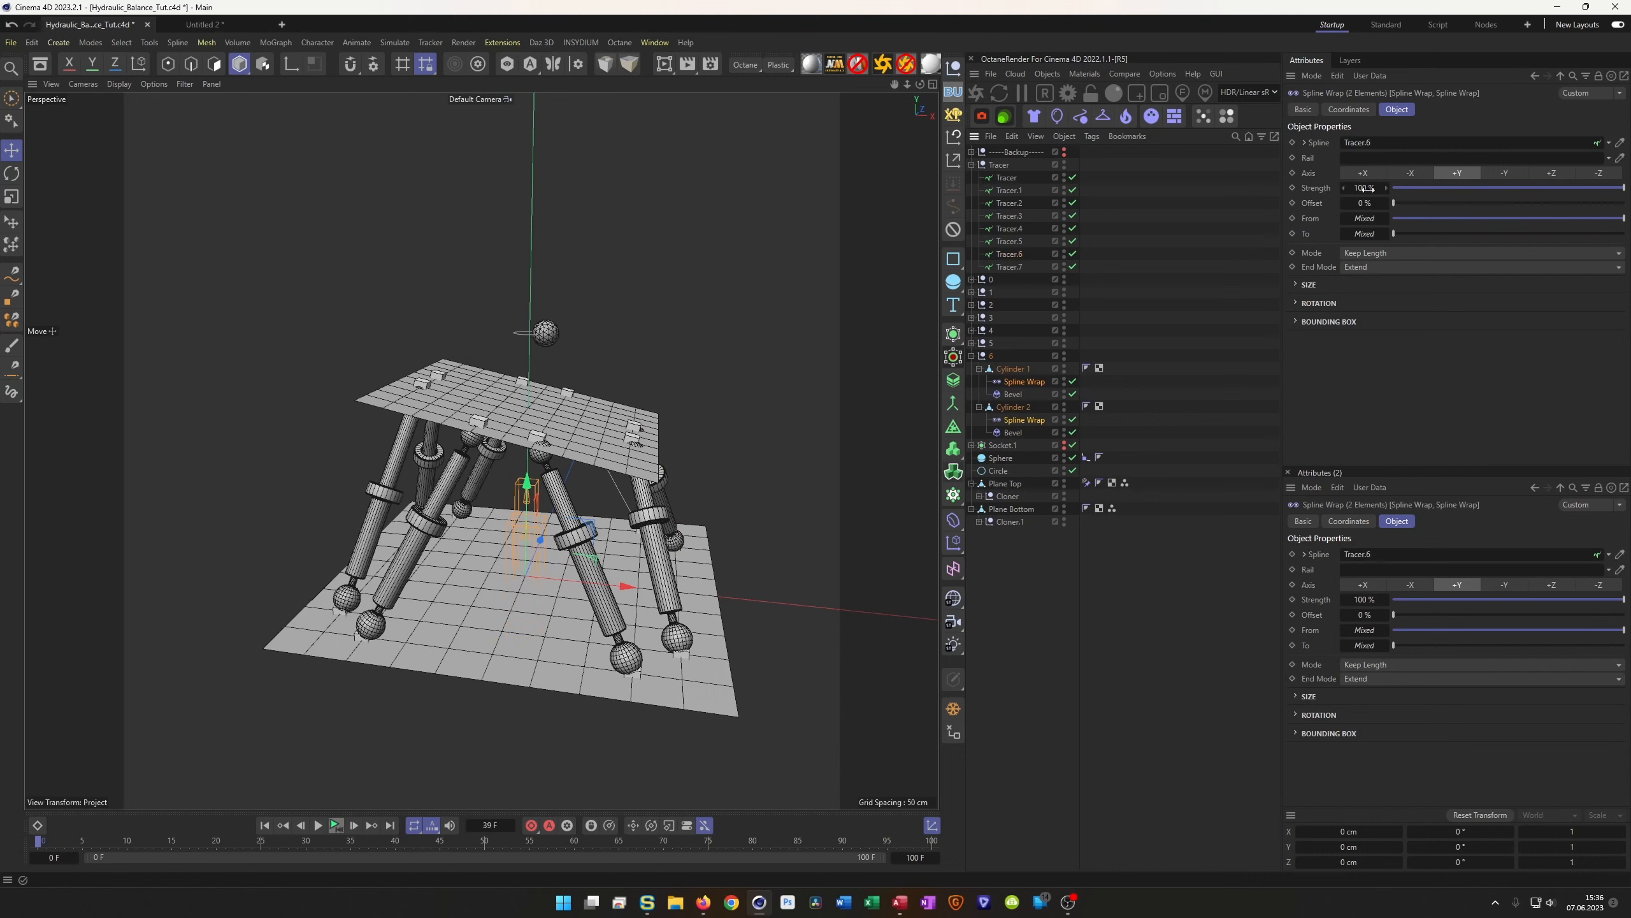
Duplicate null 6 as null 7 with both Spline Wraps following Tracer.7
left_click(971, 356)
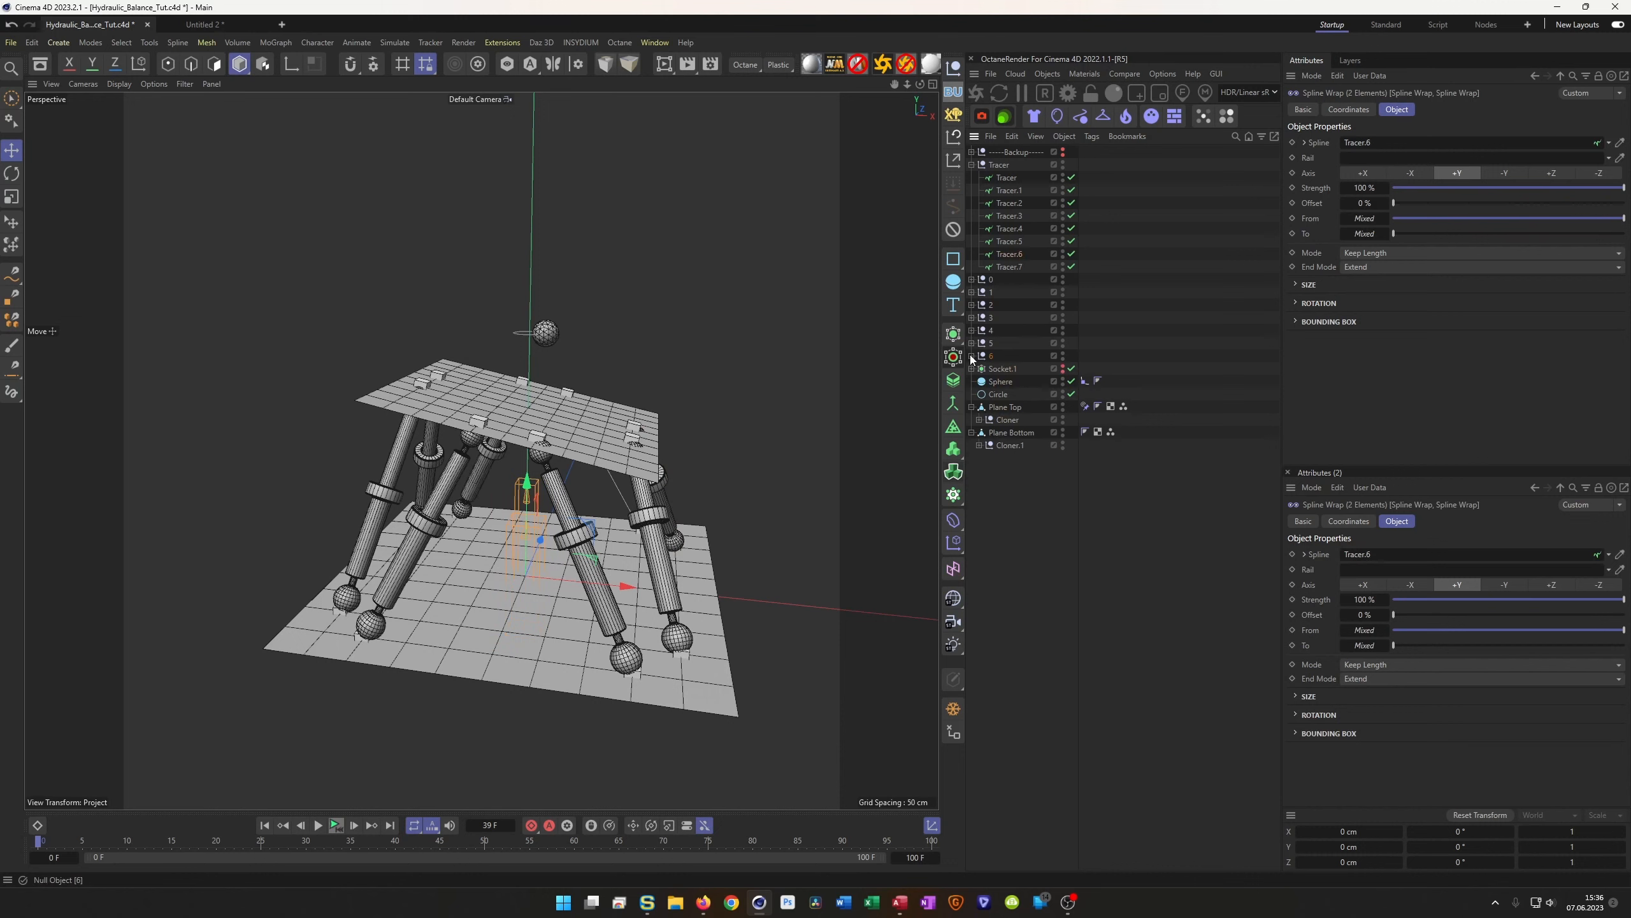
left_click(993, 358)
left_click_drag(992, 358, 995, 364, "ctrl")
double_click(994, 371)
type("7")
key("Return")
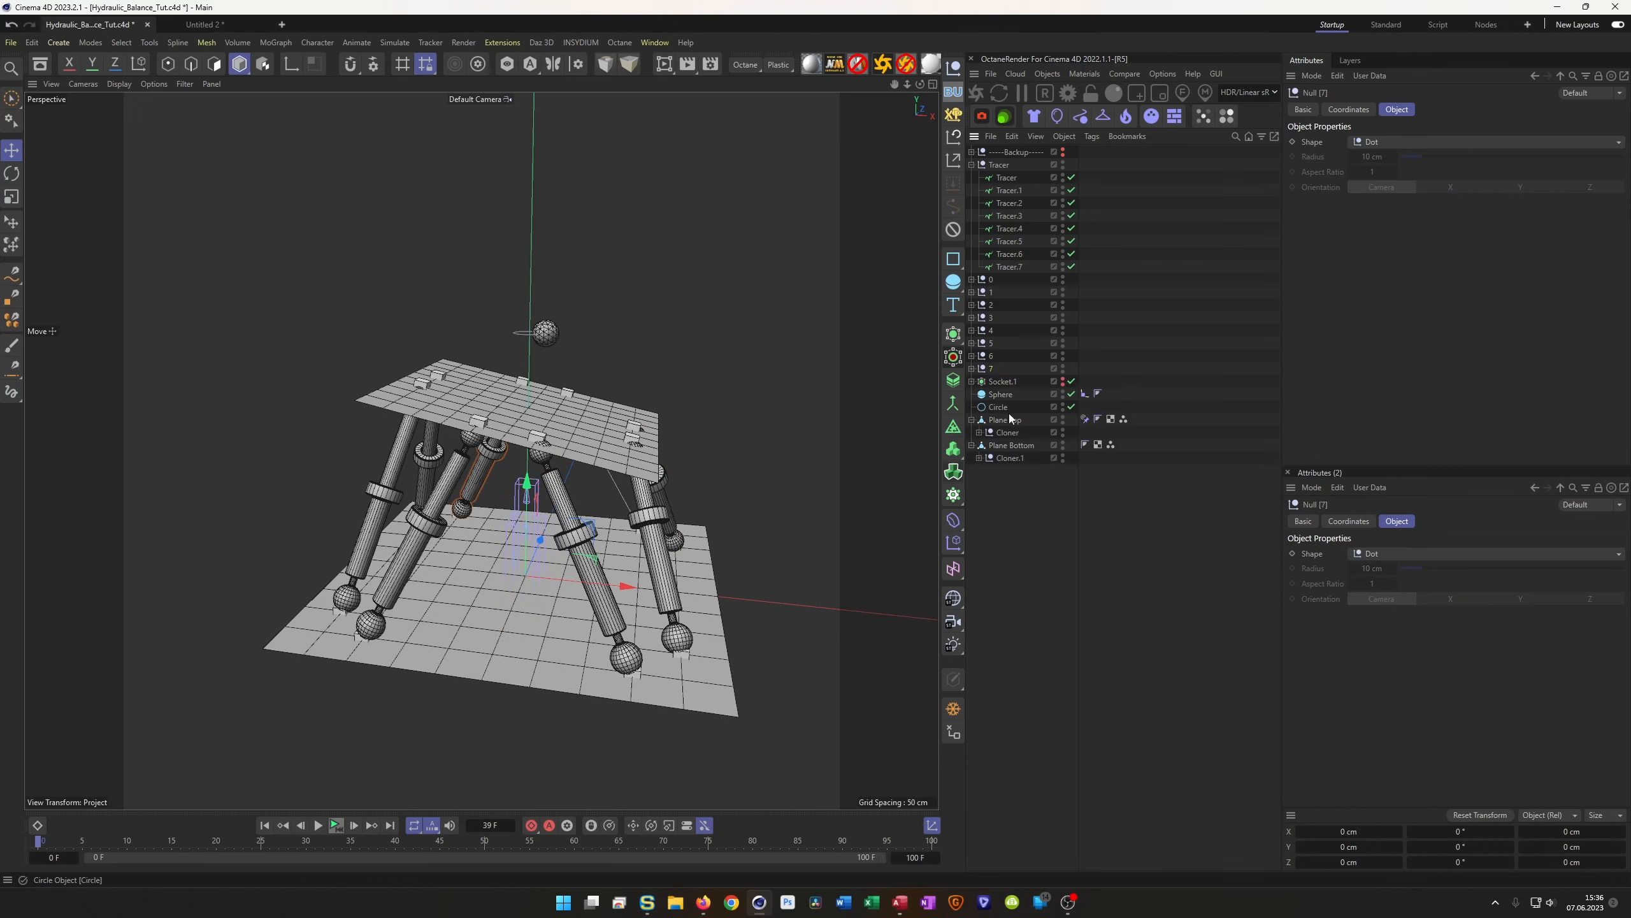
left_click(973, 368)
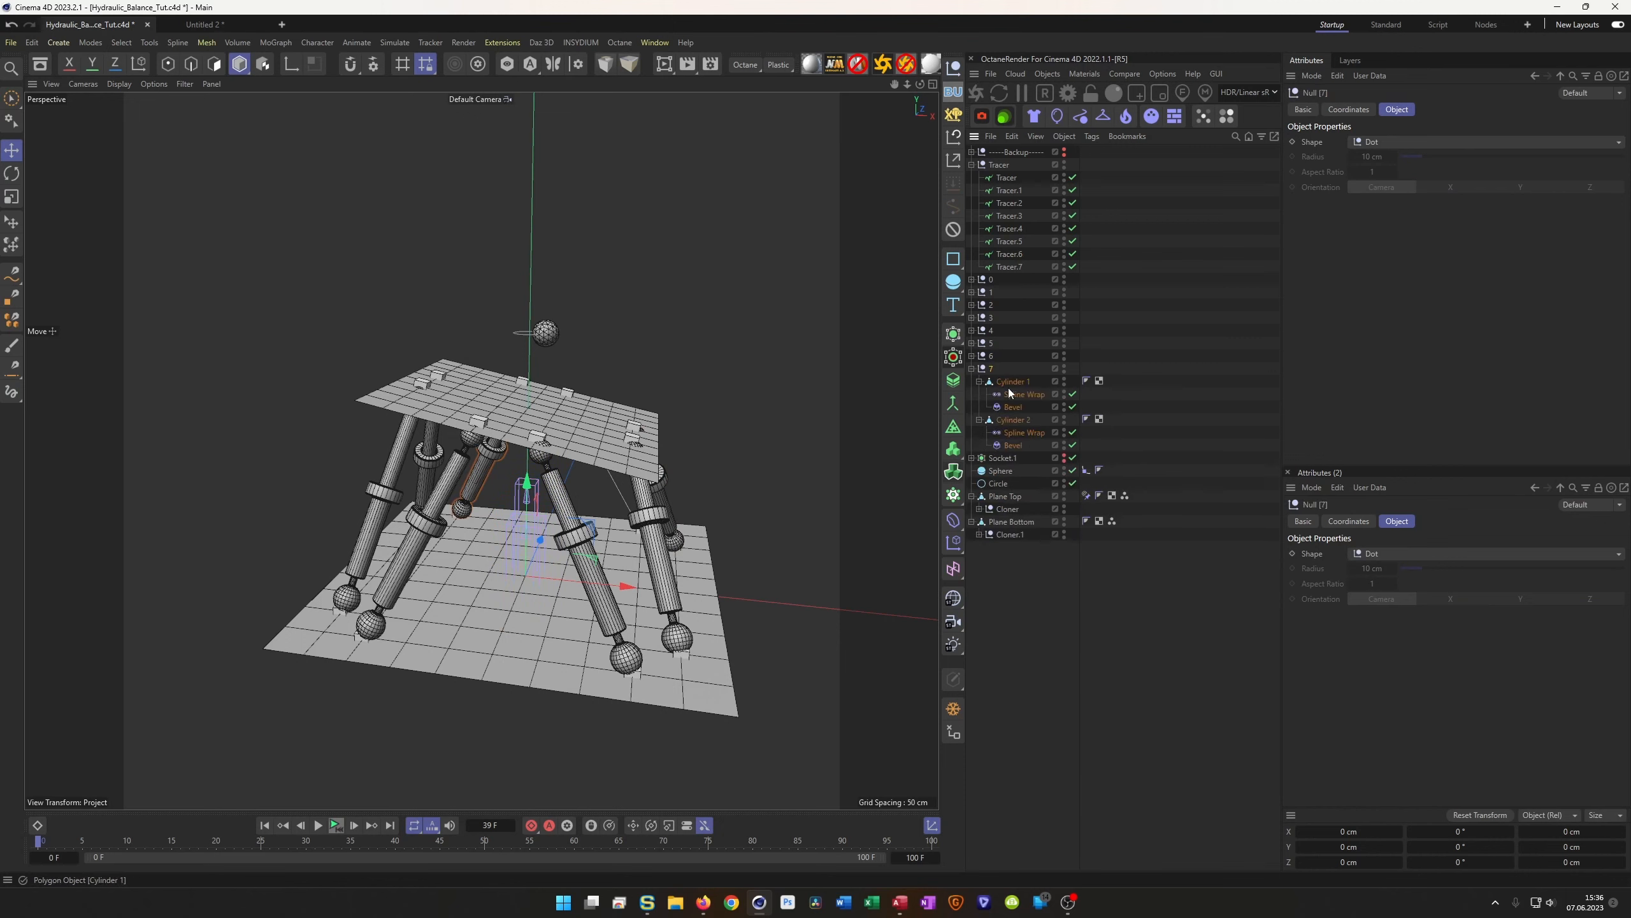
left_click(1021, 393)
left_click(1019, 432, "ctrl")
left_click_drag(1010, 266, 1384, 141)
left_click(972, 368)
left_click_drag(506, 558, 561, 692, "alt")
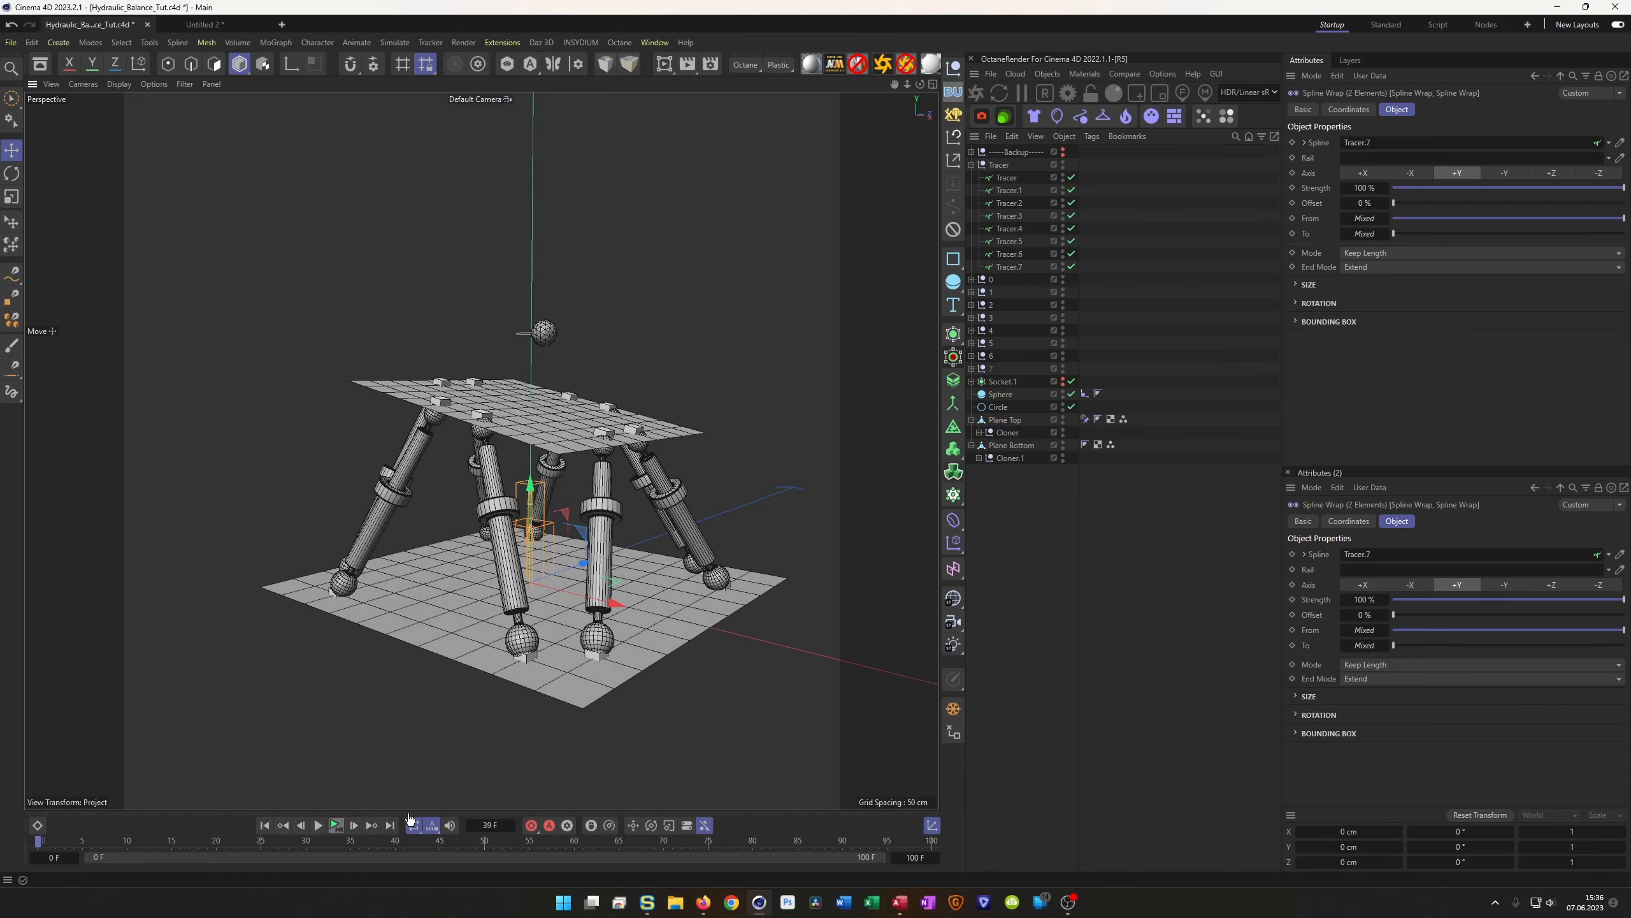
left_click(334, 825)
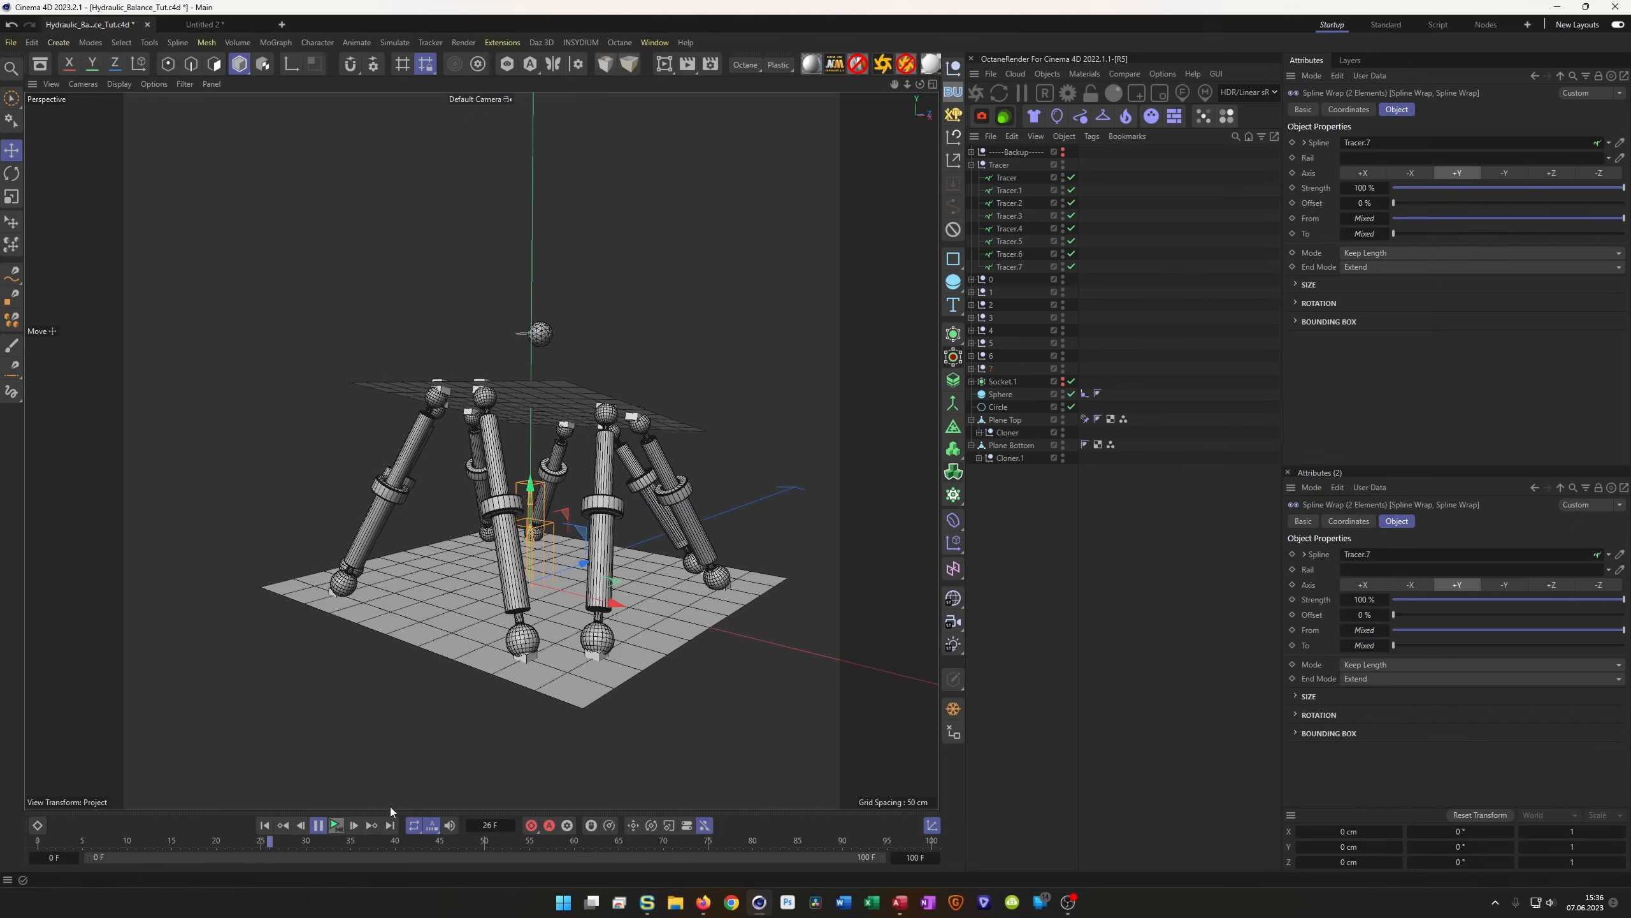
left_click(335, 826)
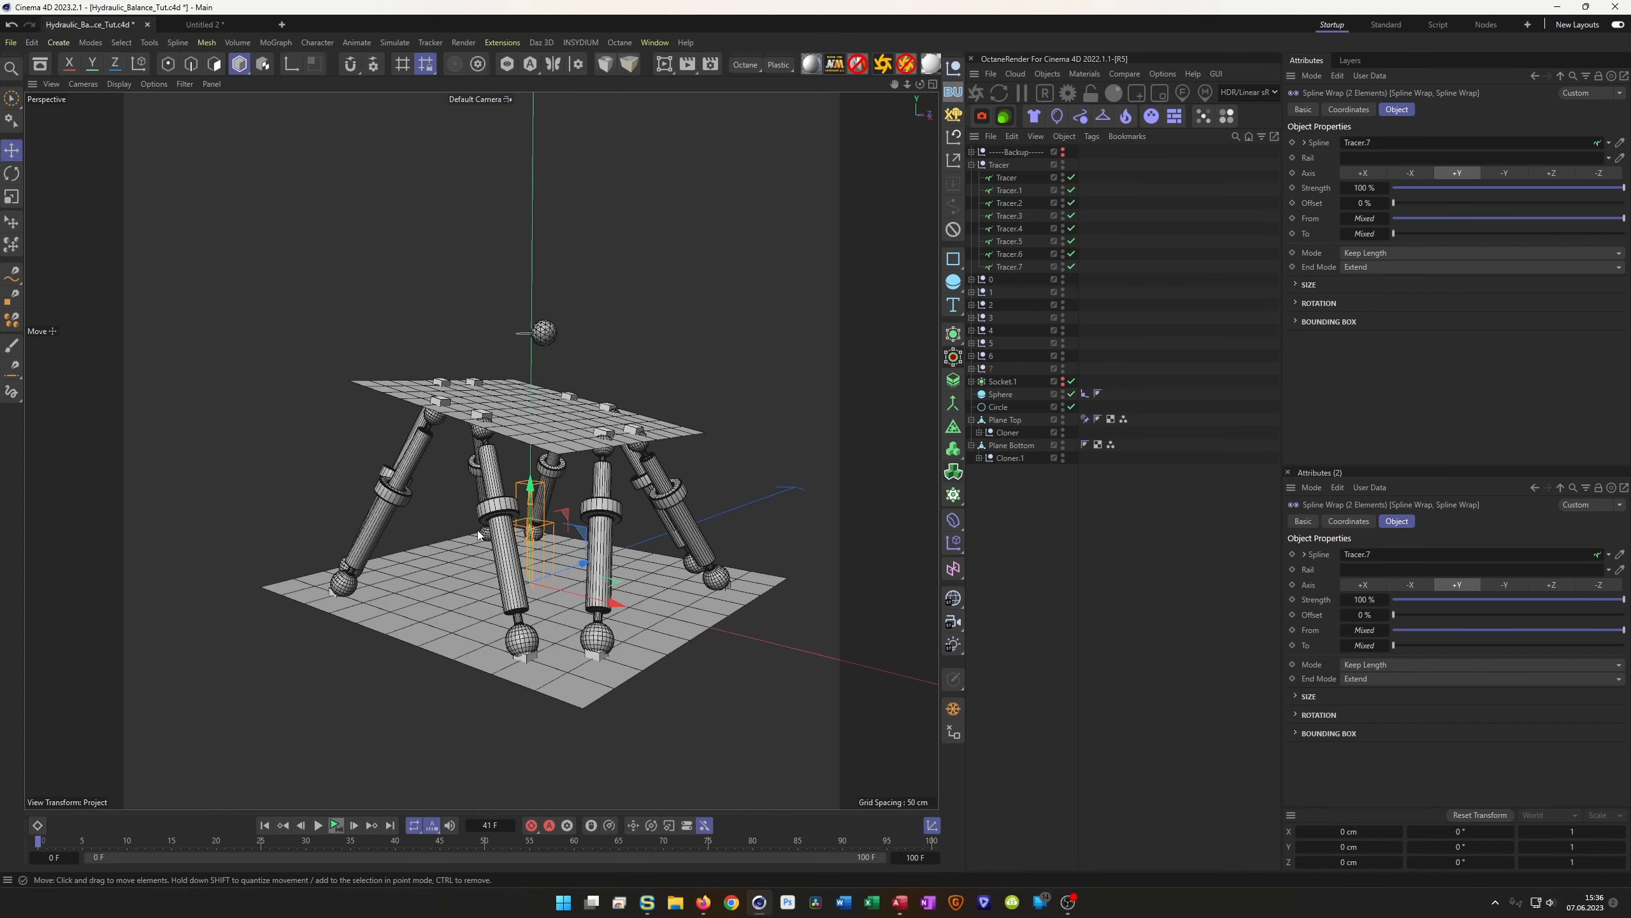
left_click_drag(491, 450, 486, 407, "alt")
scroll(498, 447, "up", 1)
scroll(475, 431, "down", 2)
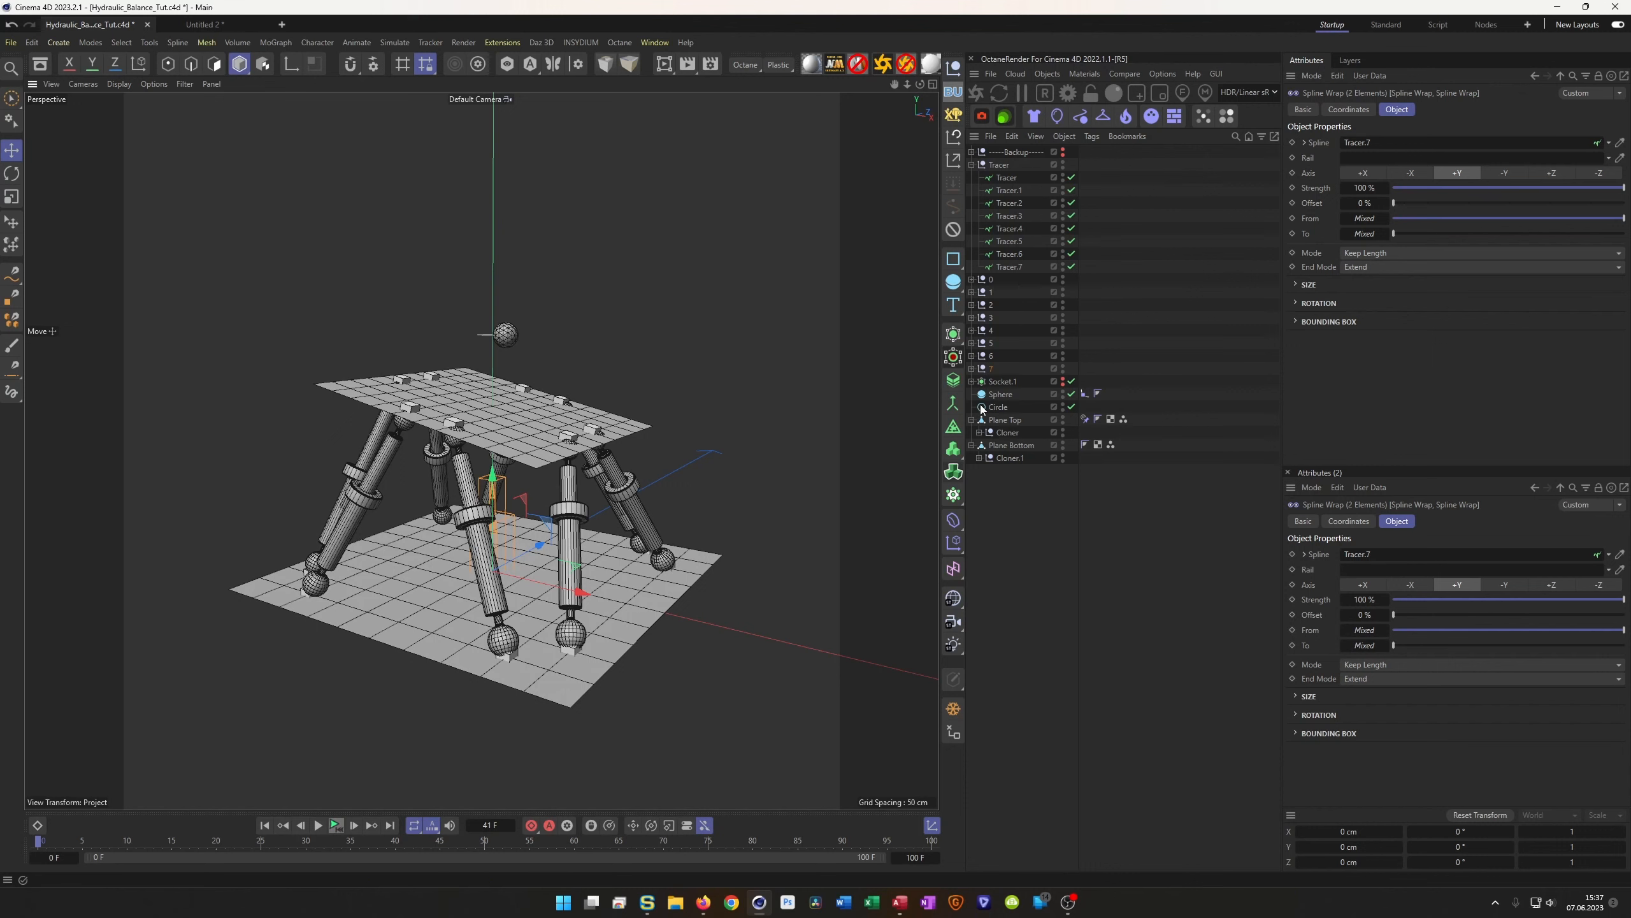
Add a new null named Cylinders just below the collapsed Tracer group
left_click(972, 166)
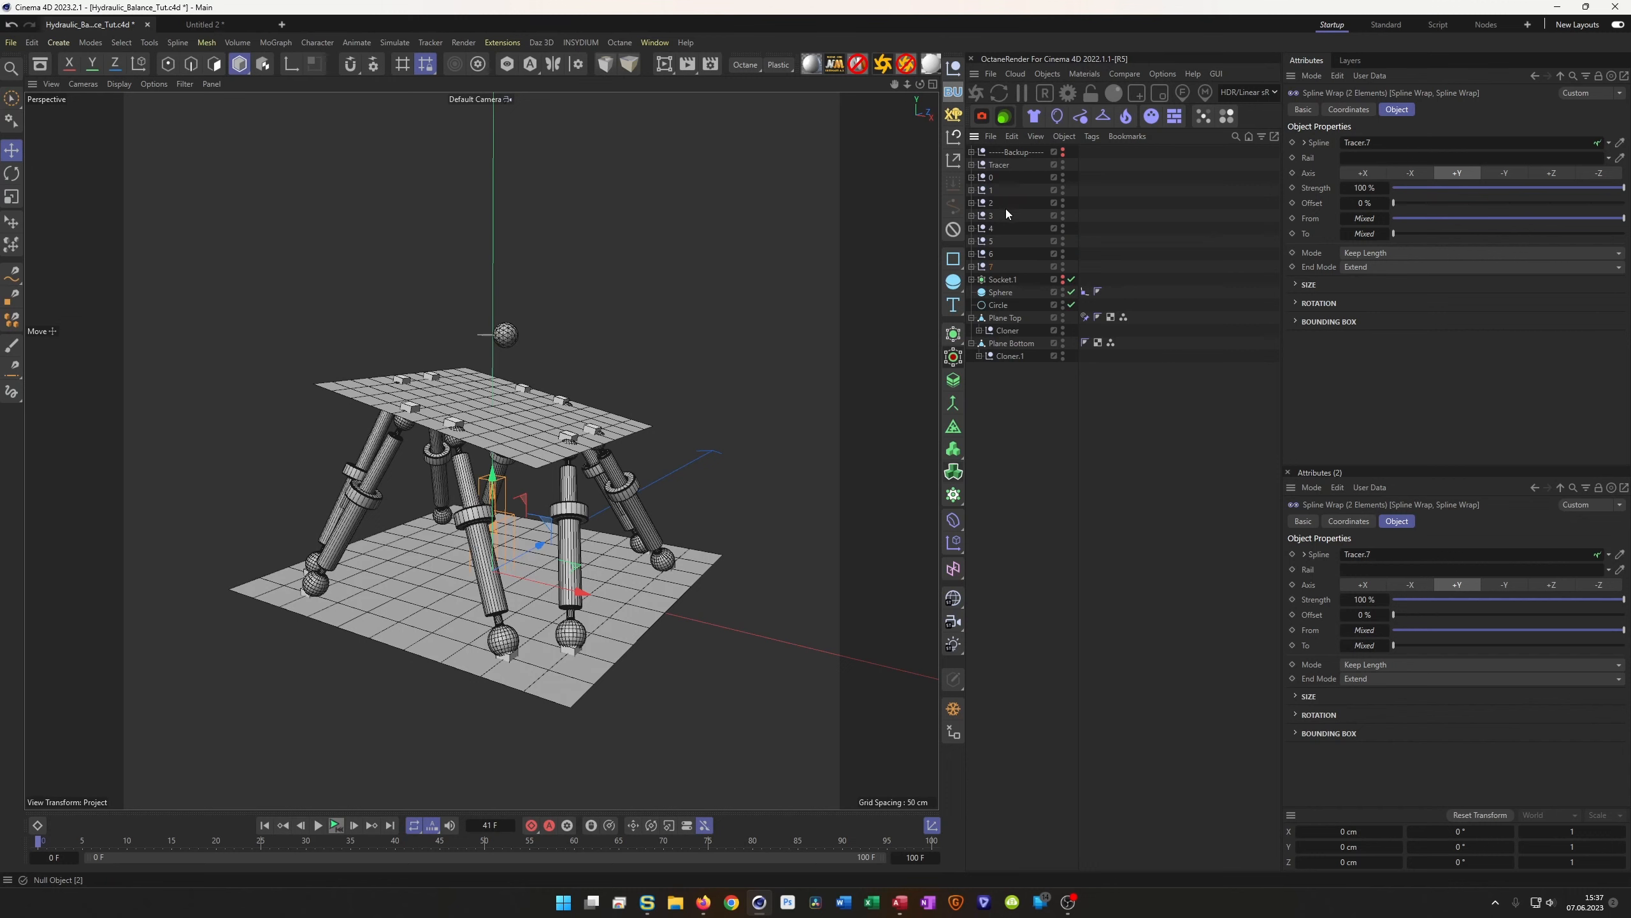
left_click(989, 269)
left_click(951, 75)
type("Cylinders")
key("Return")
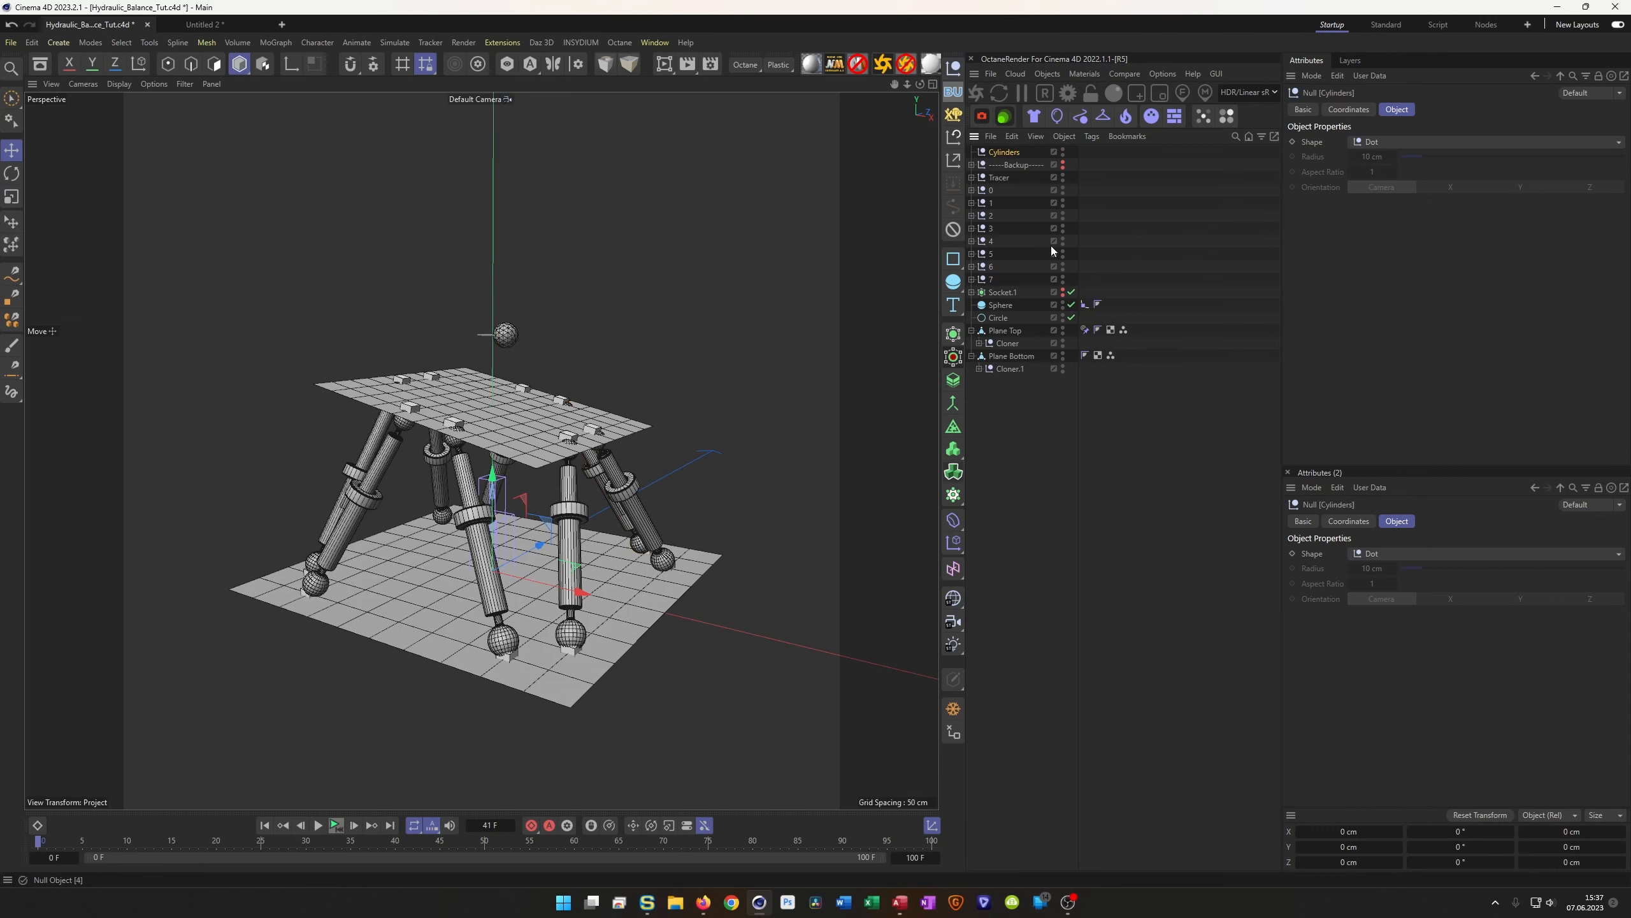
left_click_drag(1004, 151, 1014, 180)
Move leg nulls 0–7 into the Cylinders null and collapse it
left_click(987, 281)
left_click(985, 192, "shift")
left_click_drag(985, 192, 1009, 177)
left_click(971, 178)
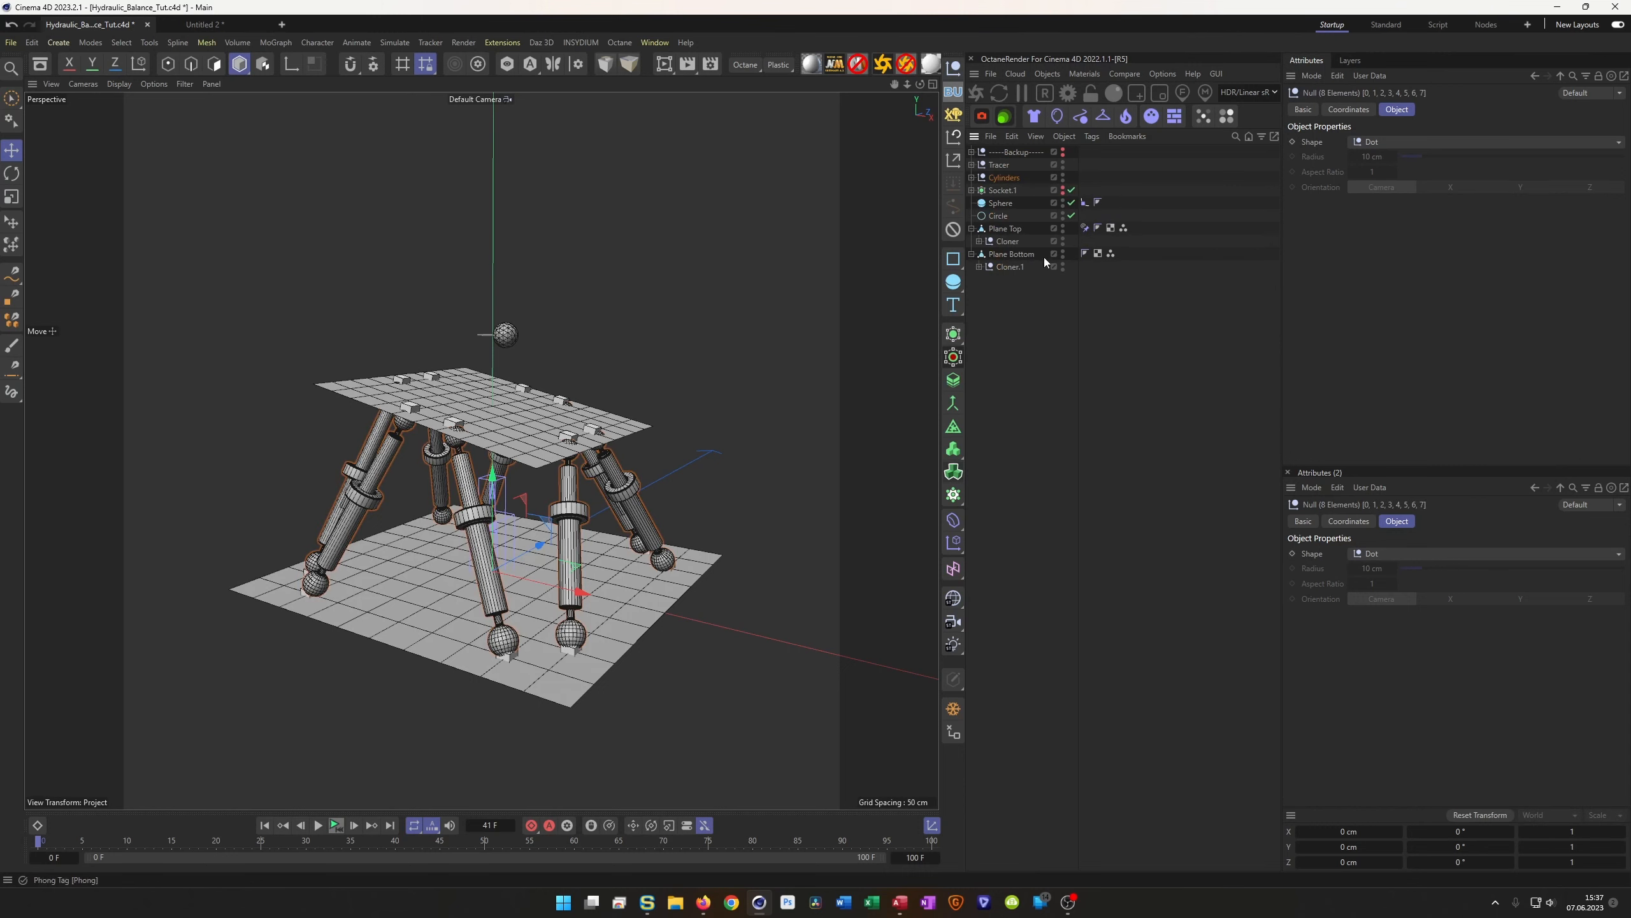
Play the animation, rewind, and save the scene with Ctrl+S
left_click(336, 826)
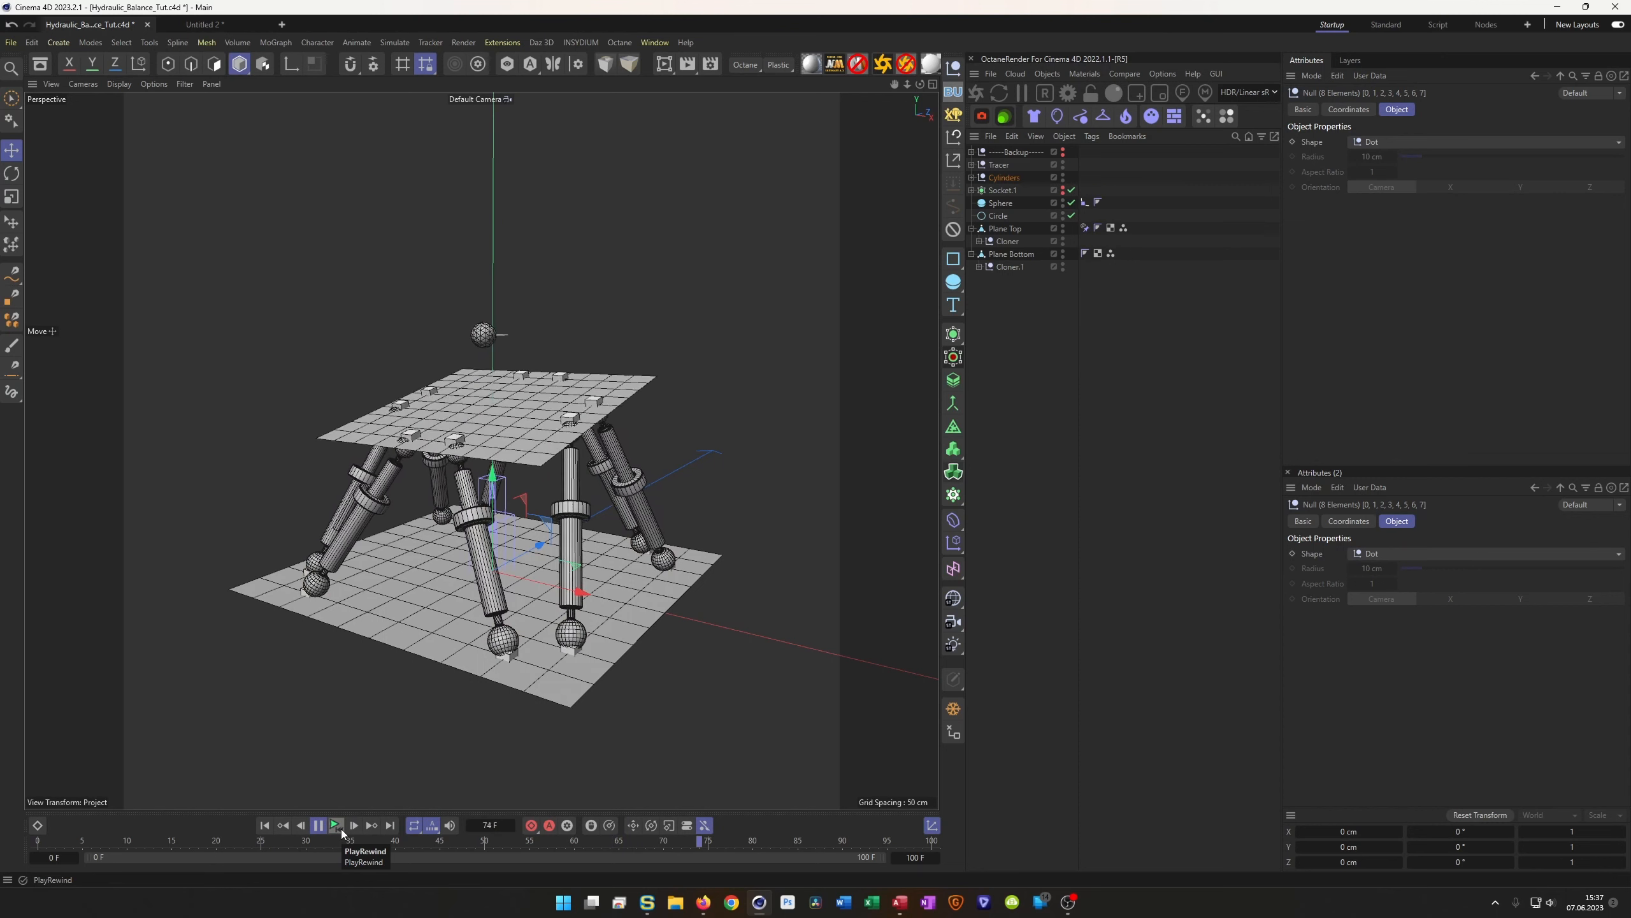
left_click(341, 829)
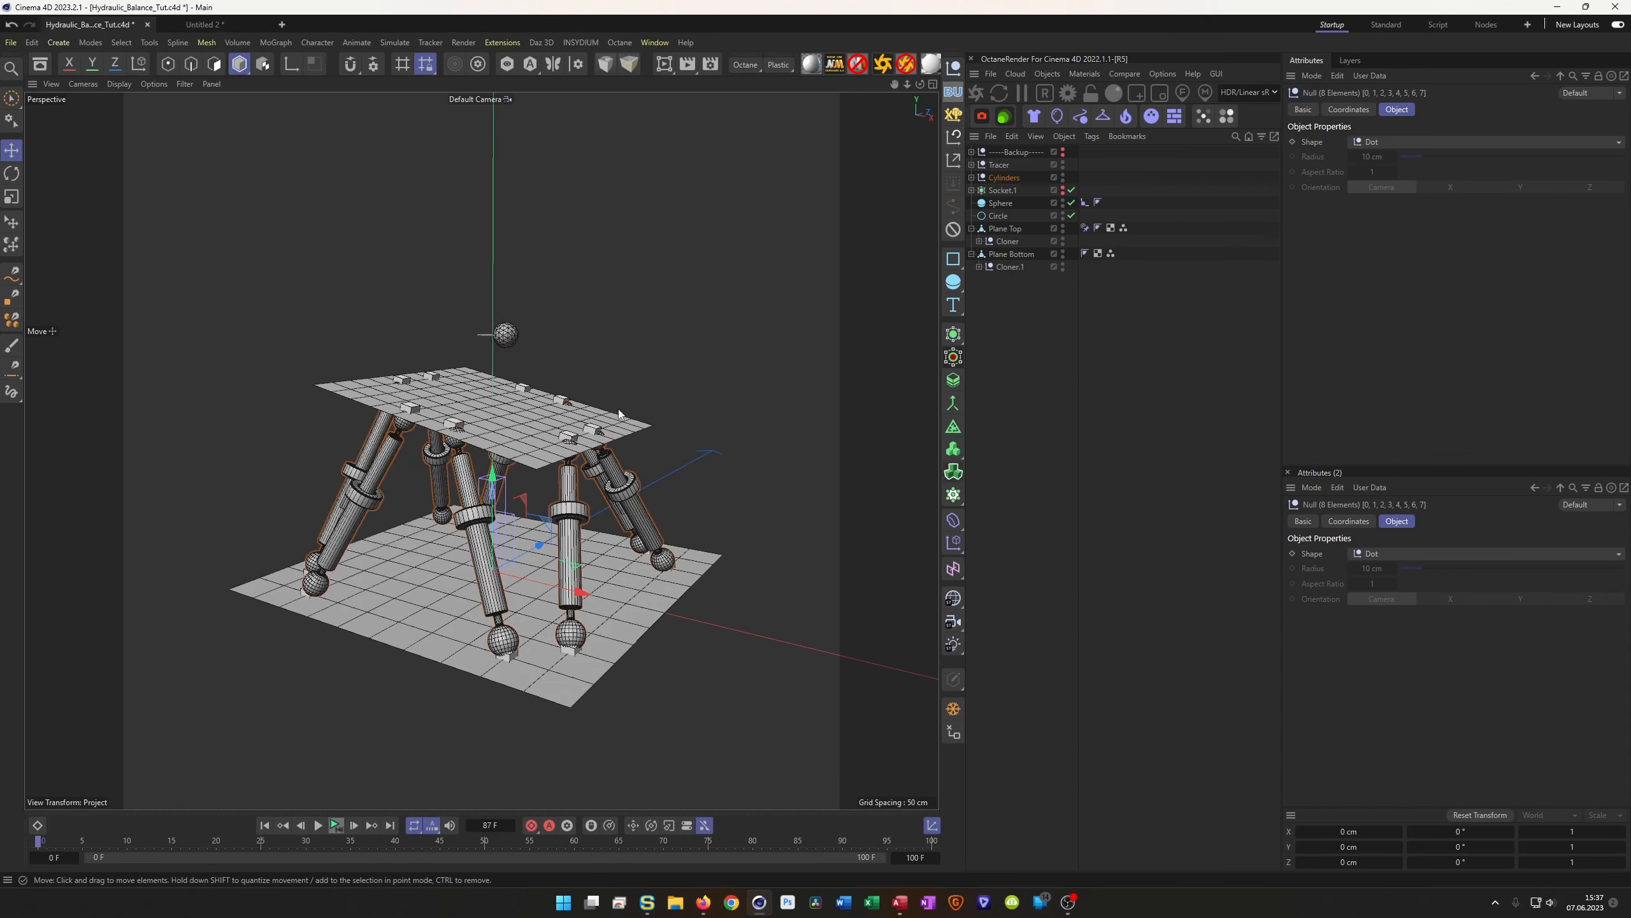
key("ctrl+s")
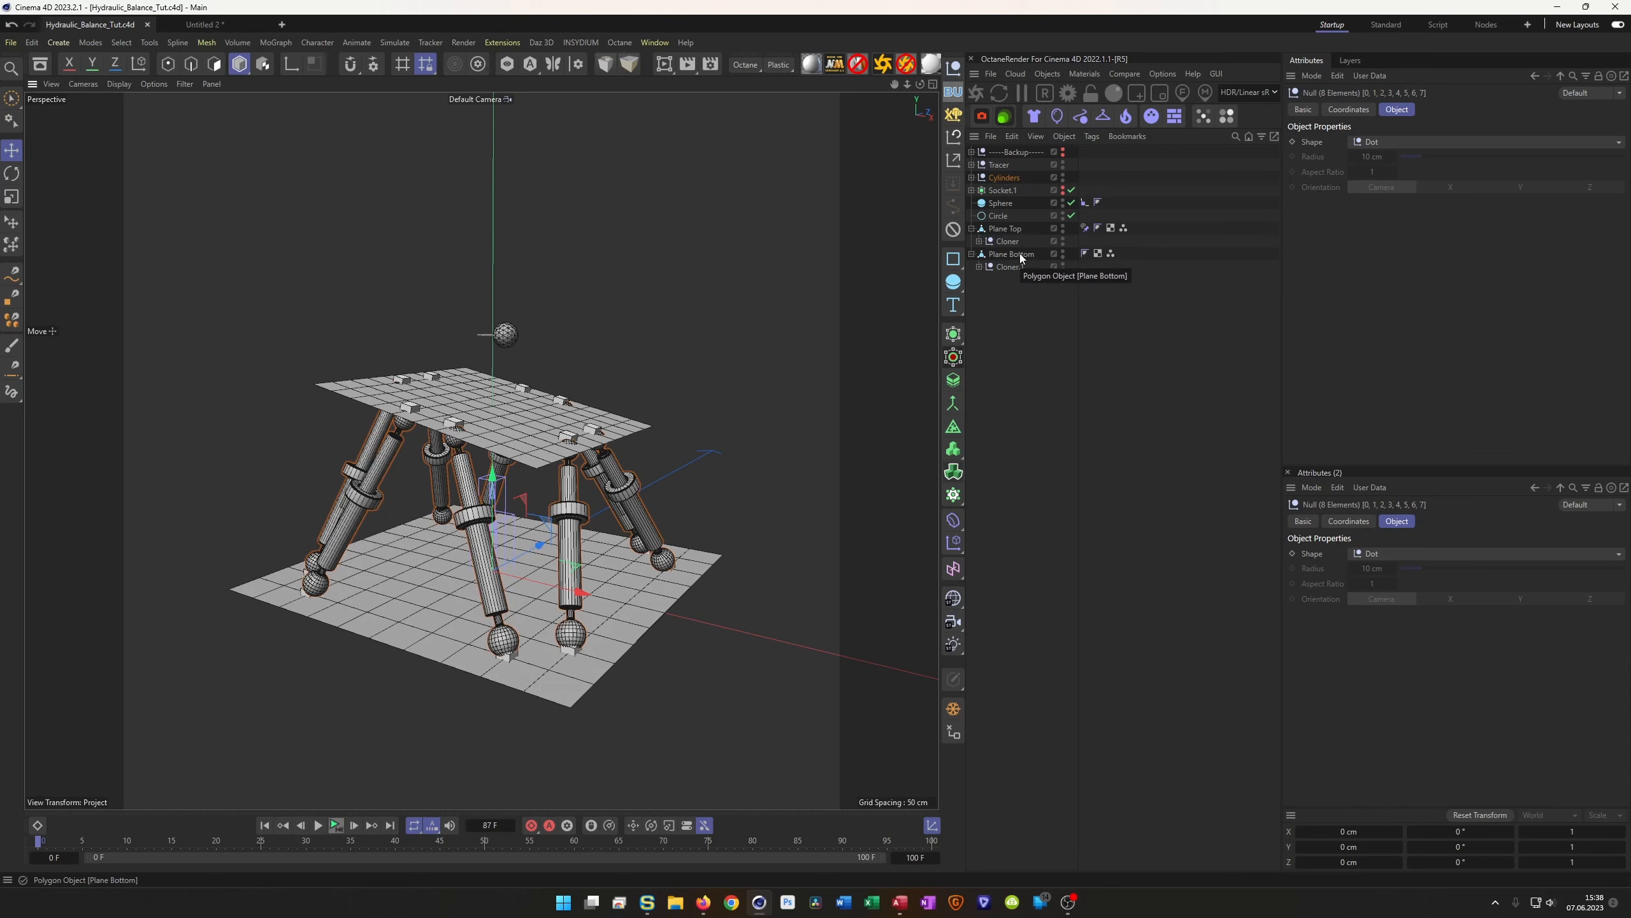
Move Socket.1 to the bottom of the hierarchy, make it visible, and wrap it in a Cloner
left_click(999, 192)
left_click_drag(1031, 197, 1022, 275)
left_click(1063, 266)
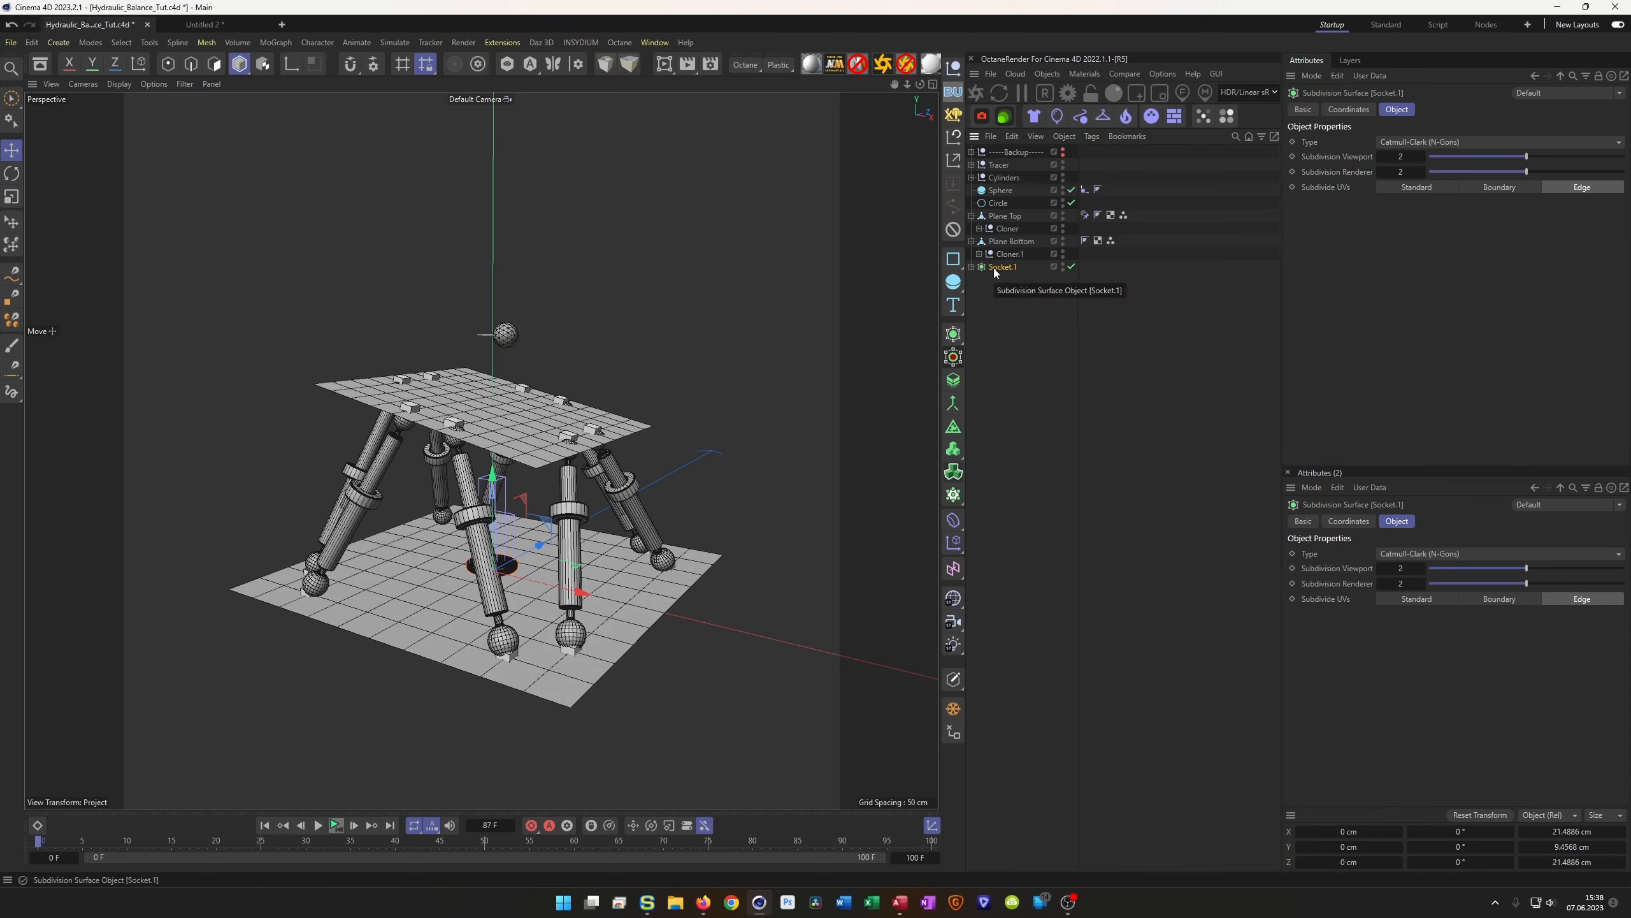
left_click(953, 494, "alt")
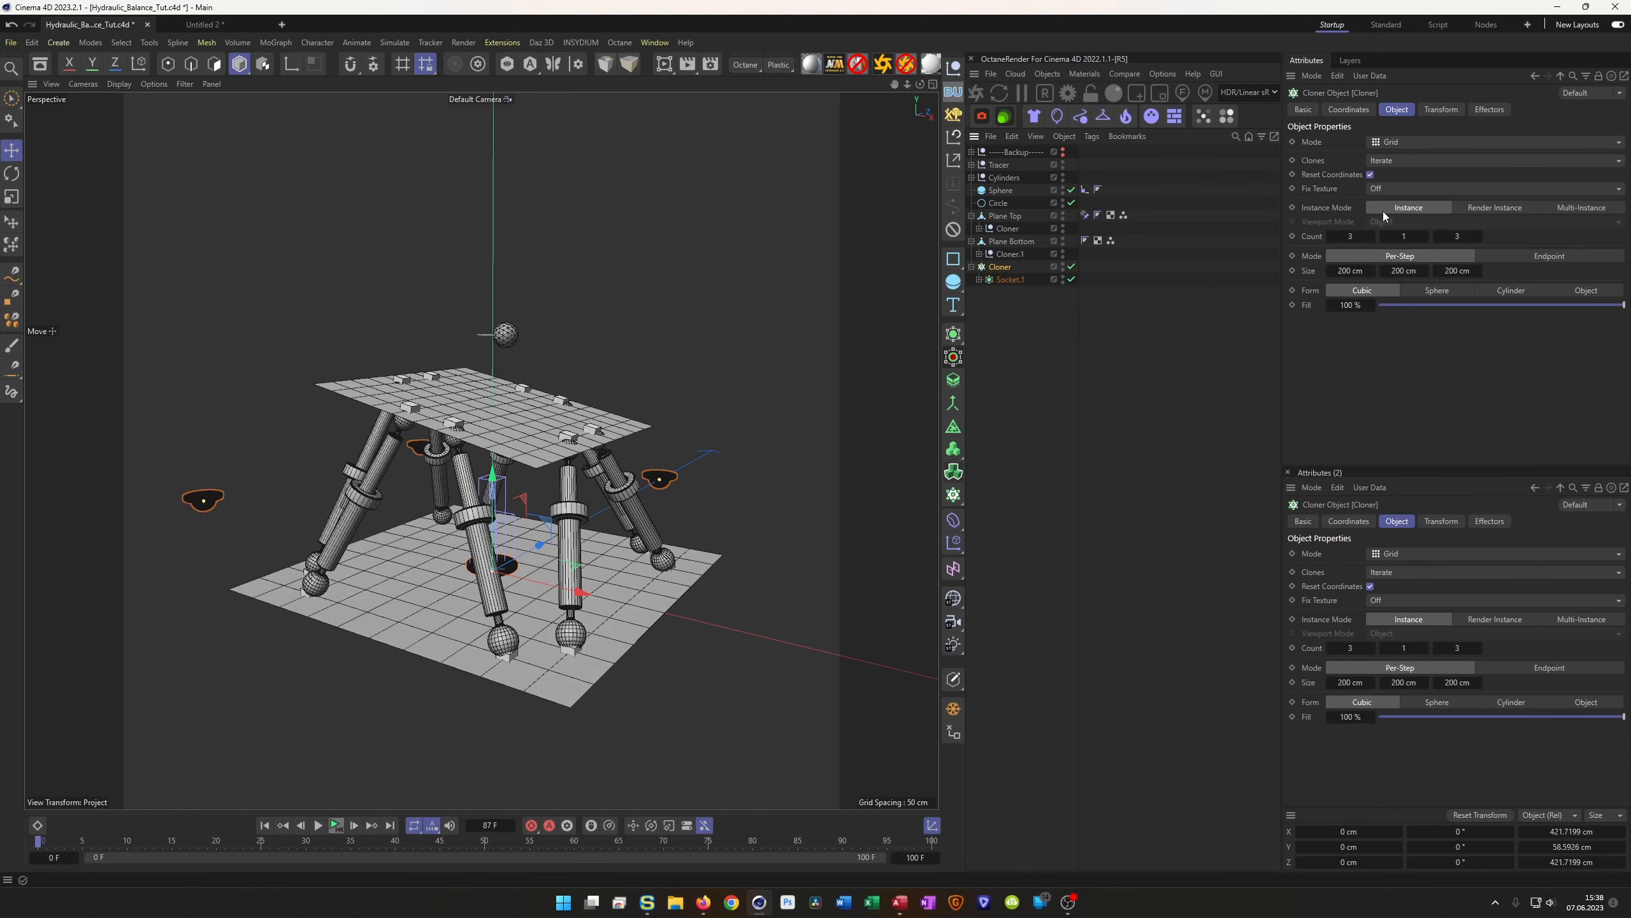
Clone onto Plane Bottom's Point Selection1 vertices in Object mode, with Socket.1 subdivision off
left_click(1412, 142)
left_click(1435, 165)
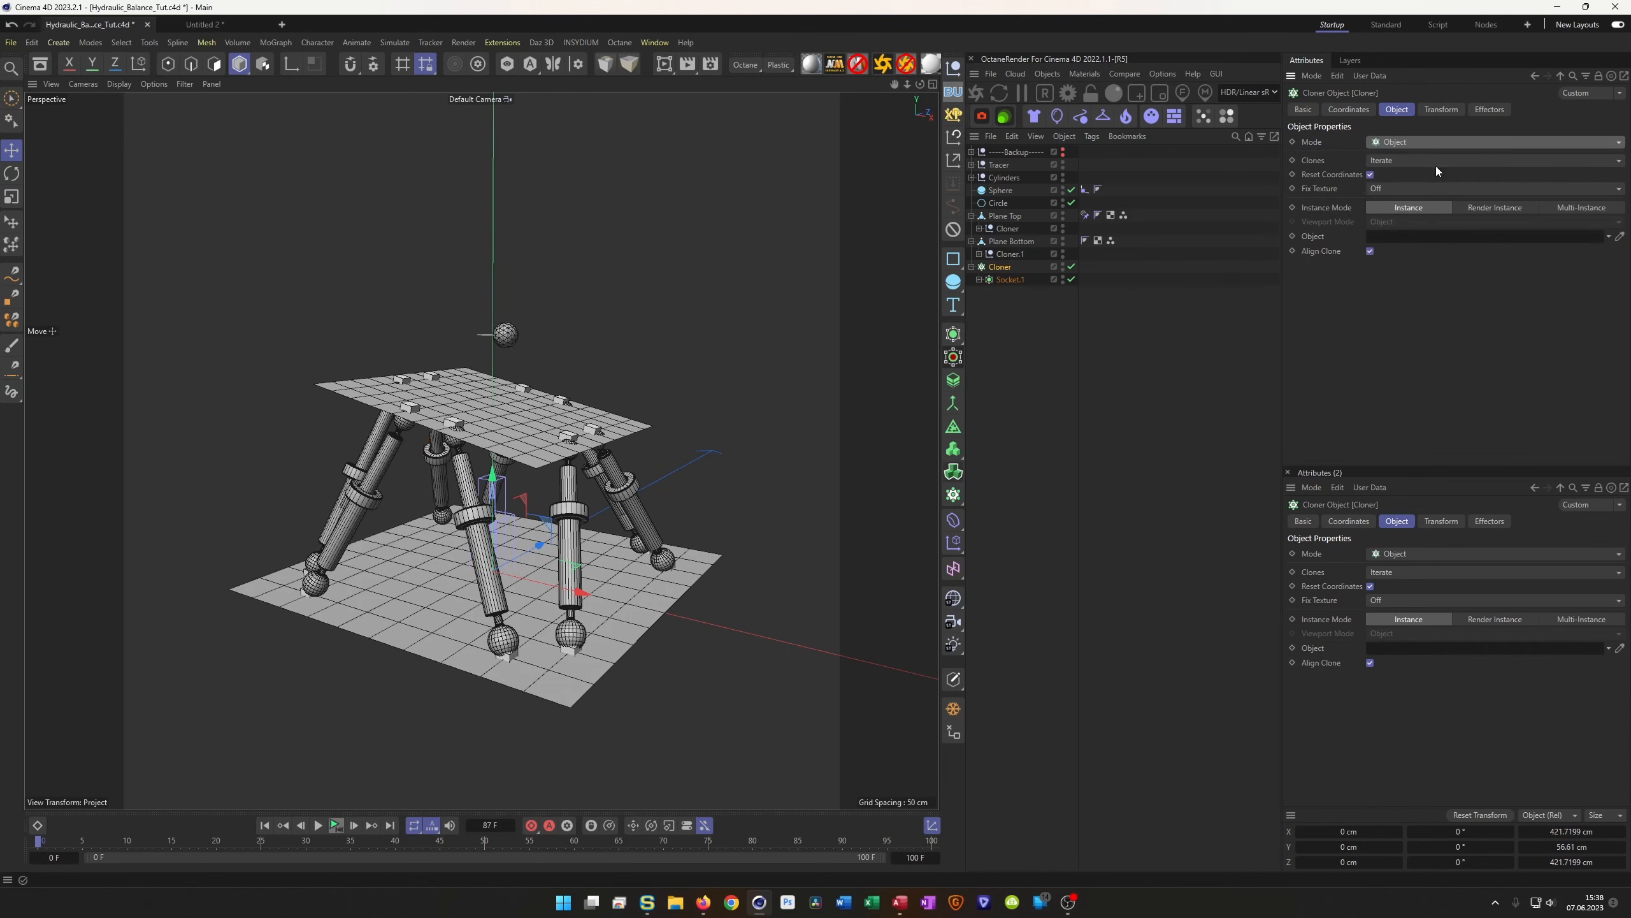
left_click_drag(1008, 241, 1395, 237)
left_click(1384, 285)
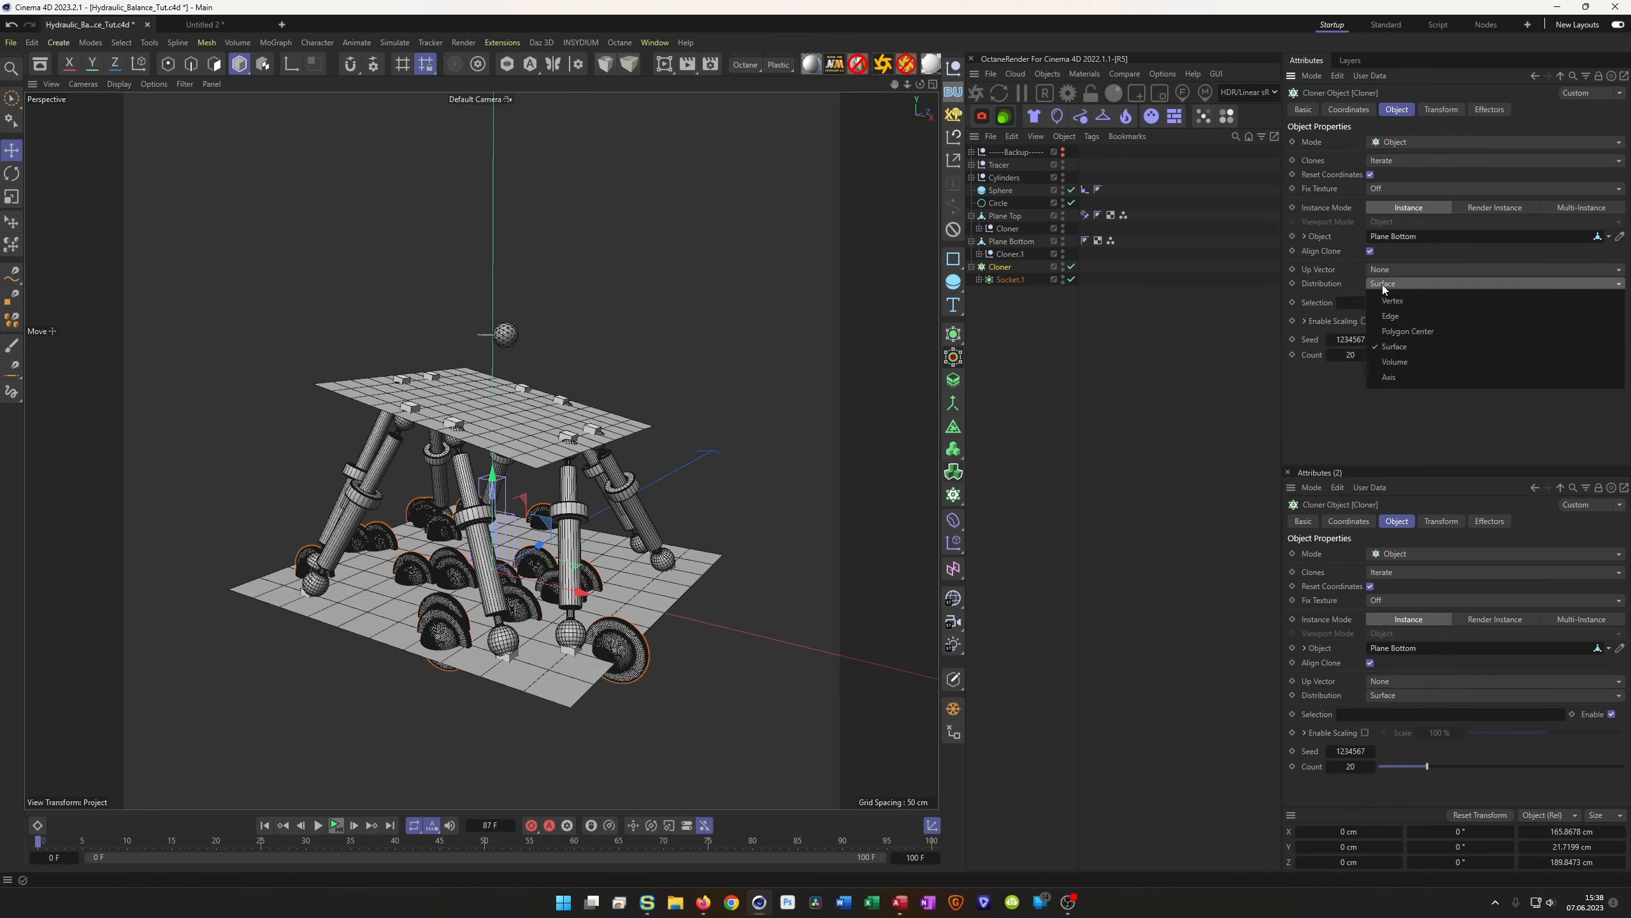
left_click(1399, 300)
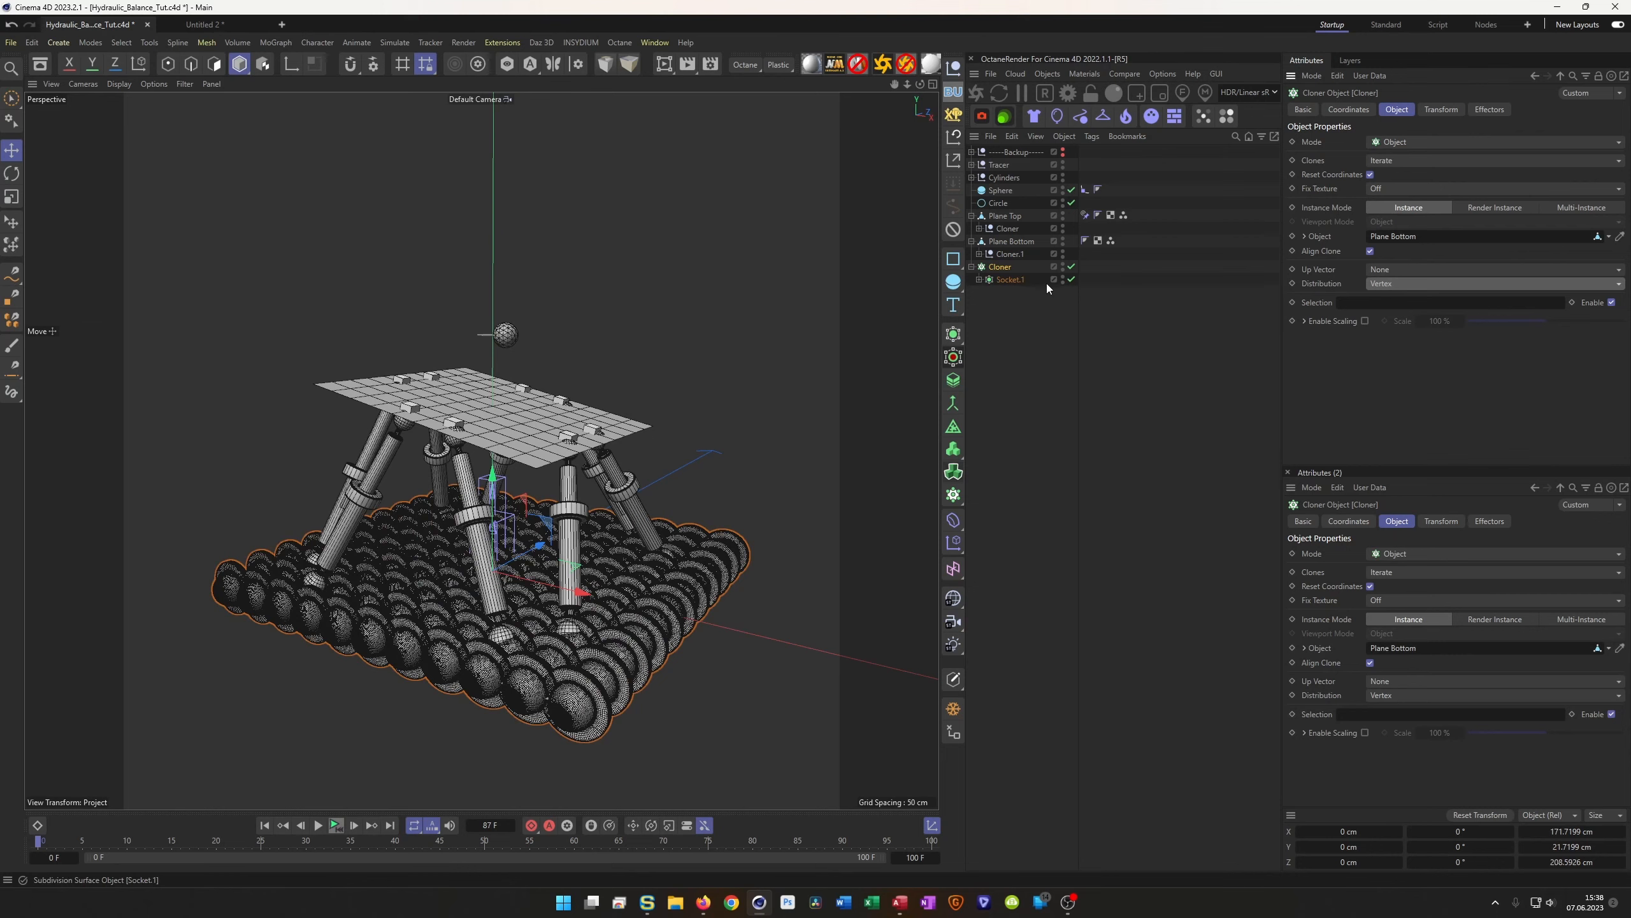
left_click(1071, 280)
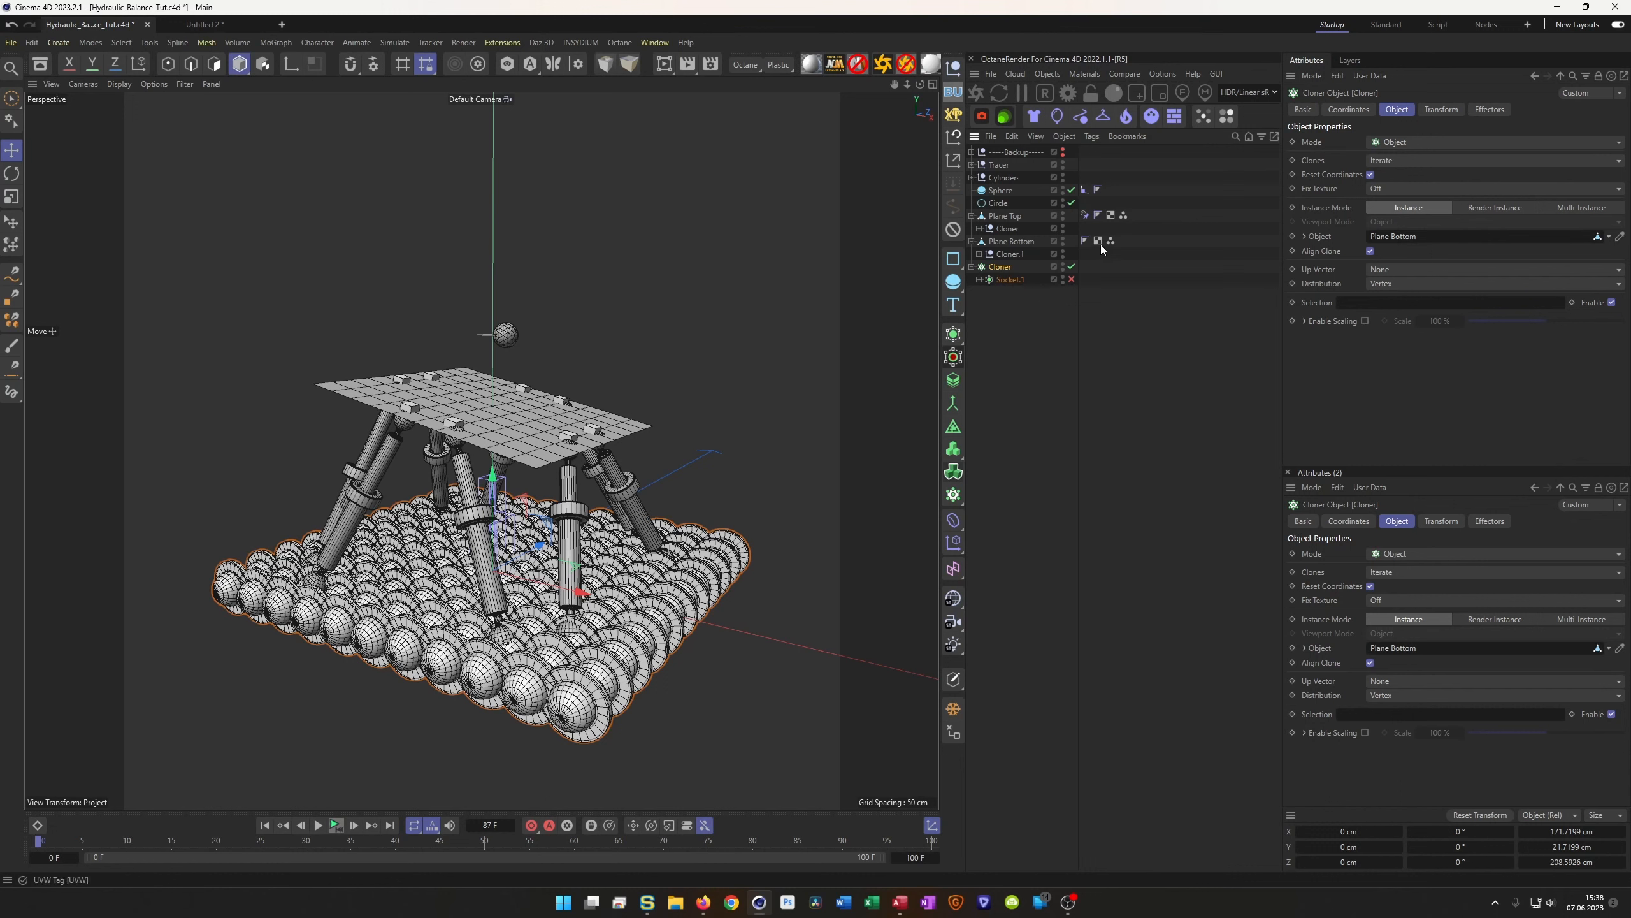
left_click_drag(1112, 241, 1361, 308)
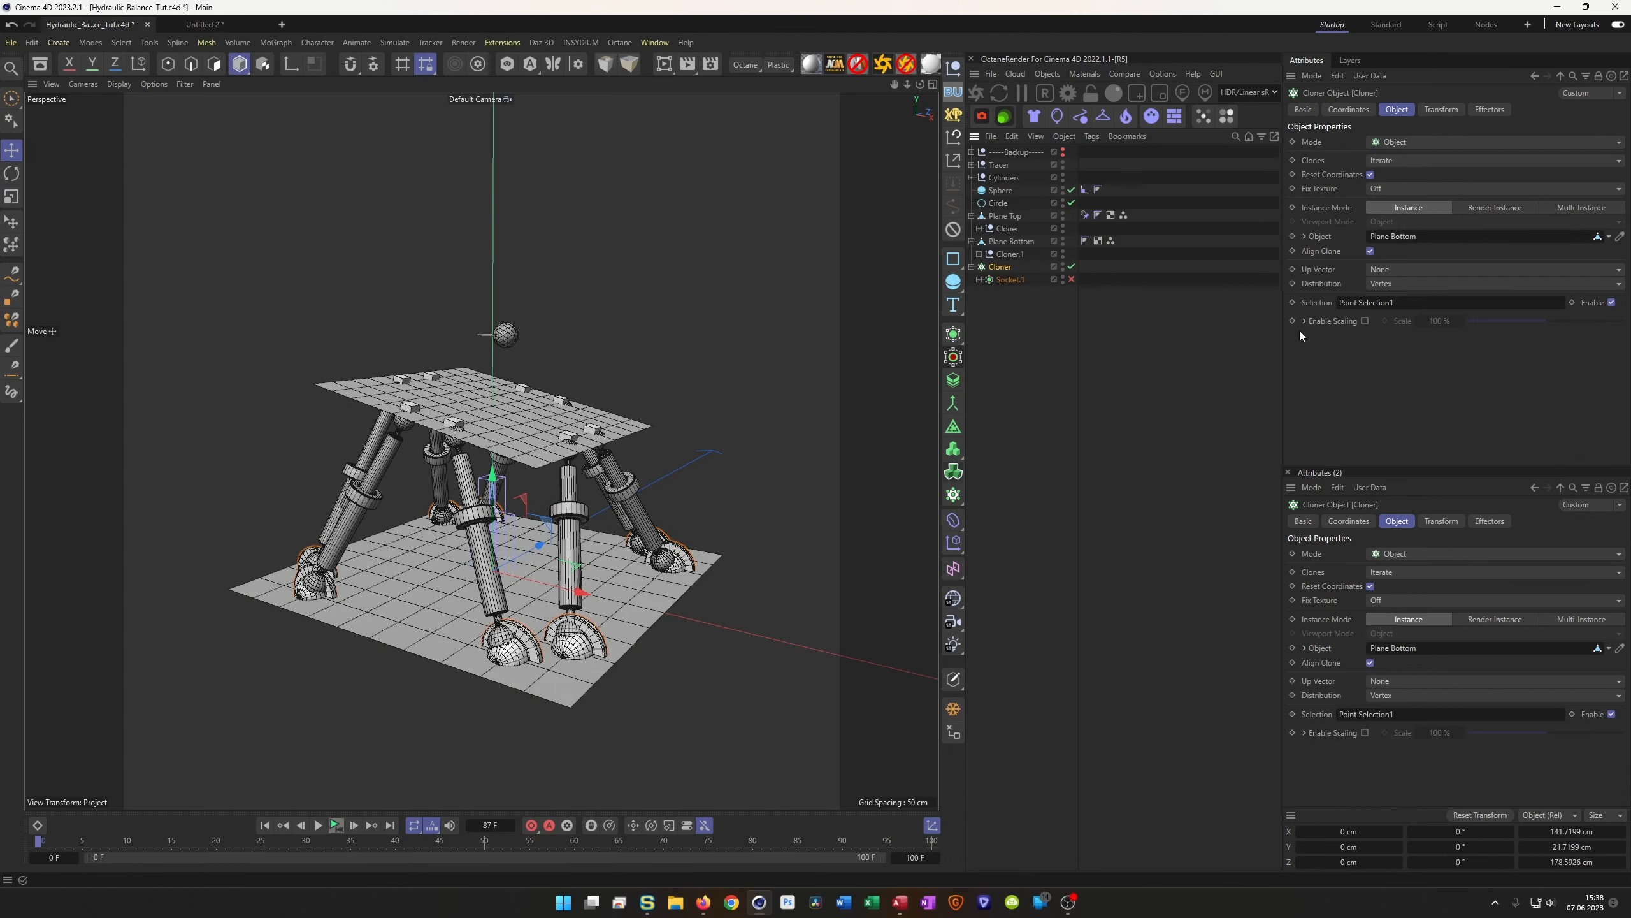
Set the clones' R.P rotation to -90°, then zoom and orbit to inspect the feet
left_click(1446, 110)
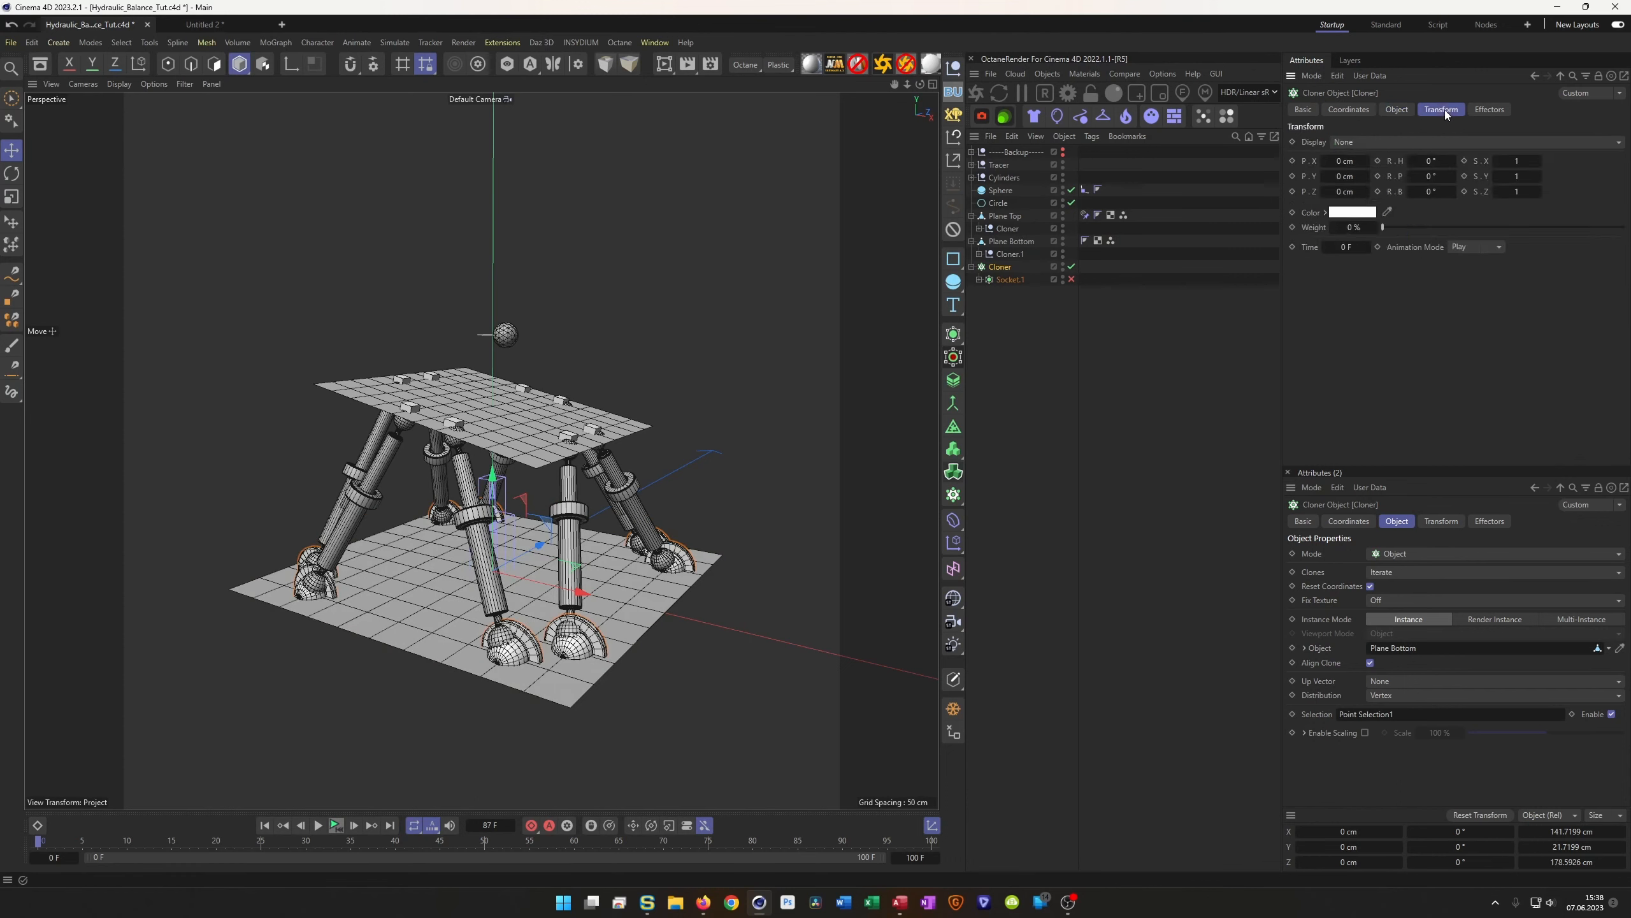
left_click_drag(1427, 177, 1413, 184)
double_click(1437, 177)
type("-90")
key("Return")
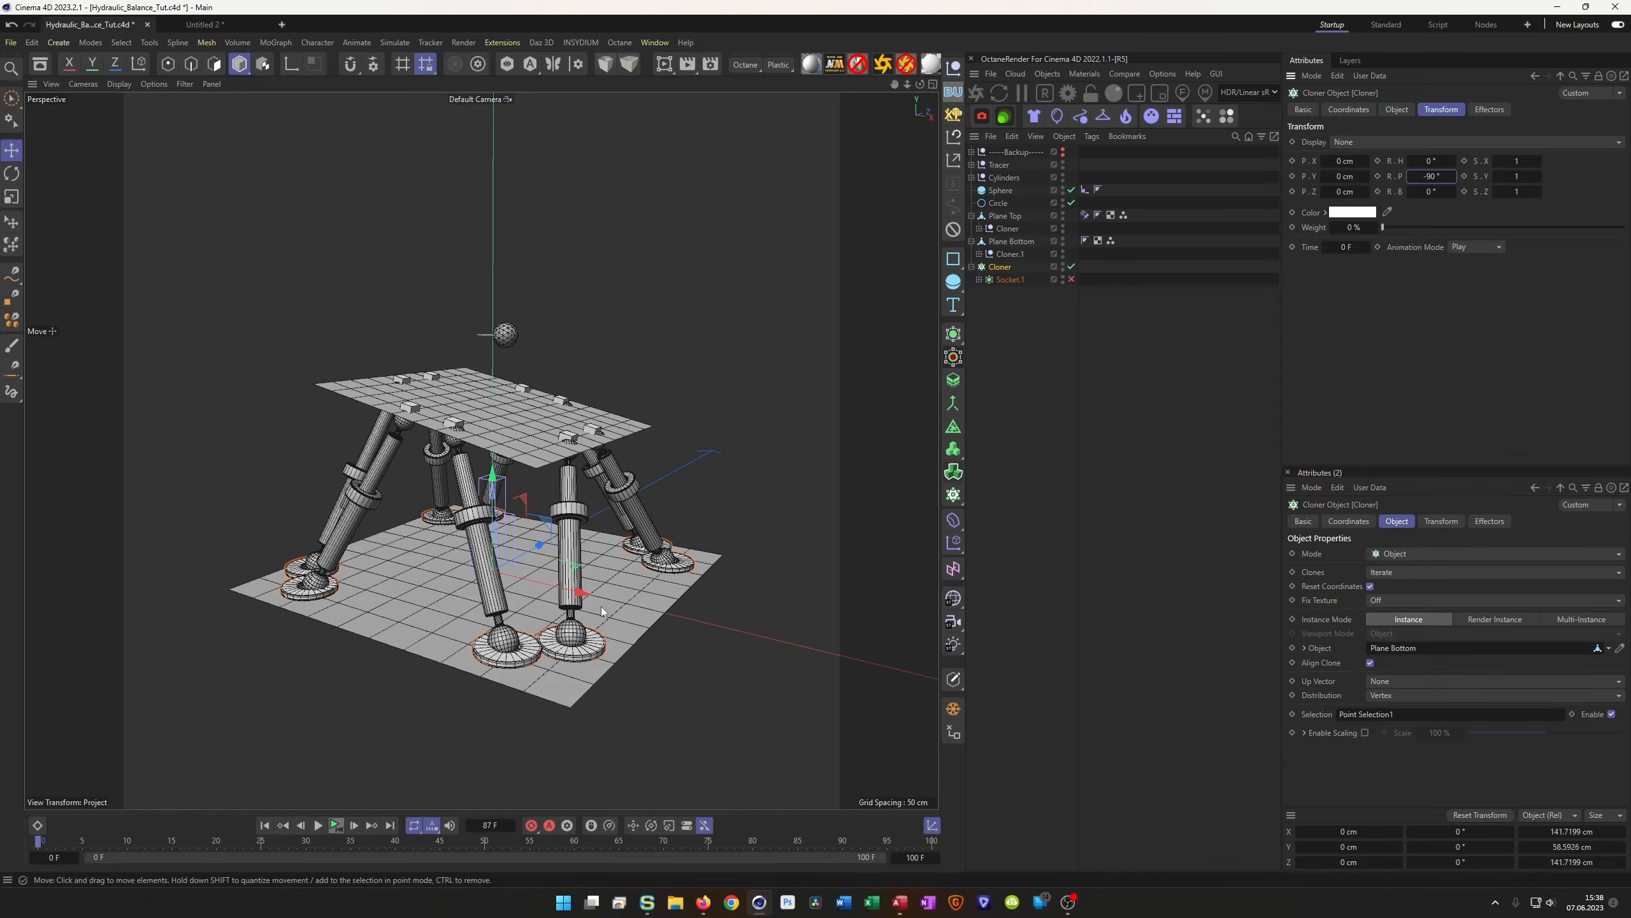
scroll(519, 649, "up", 10)
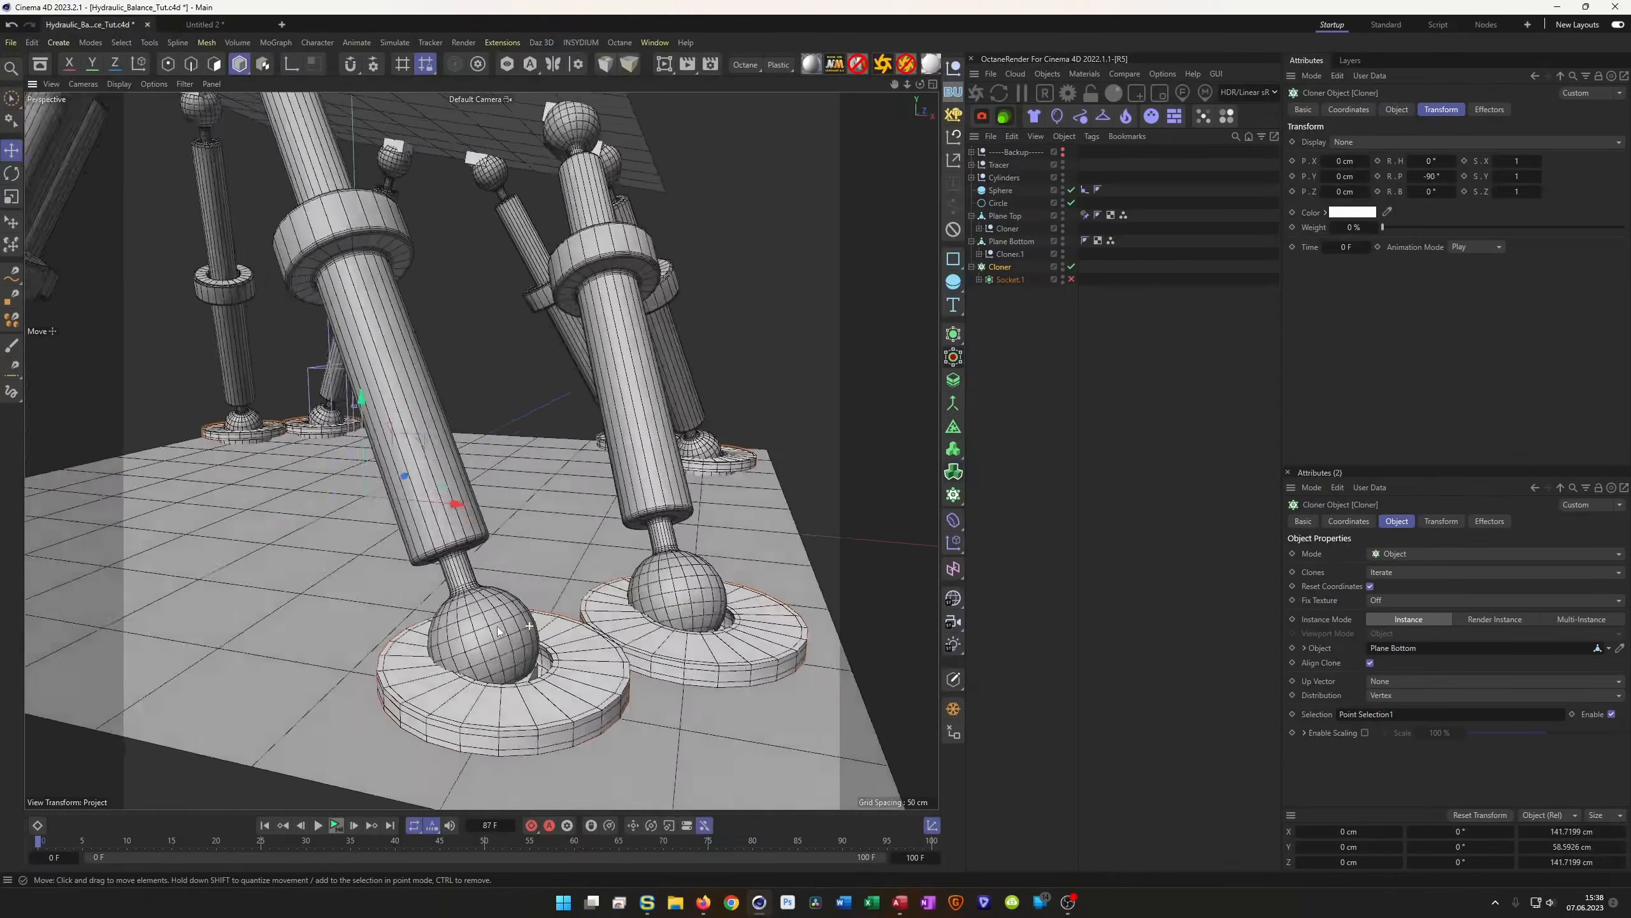
left_click_drag(479, 604, 560, 598, "alt")
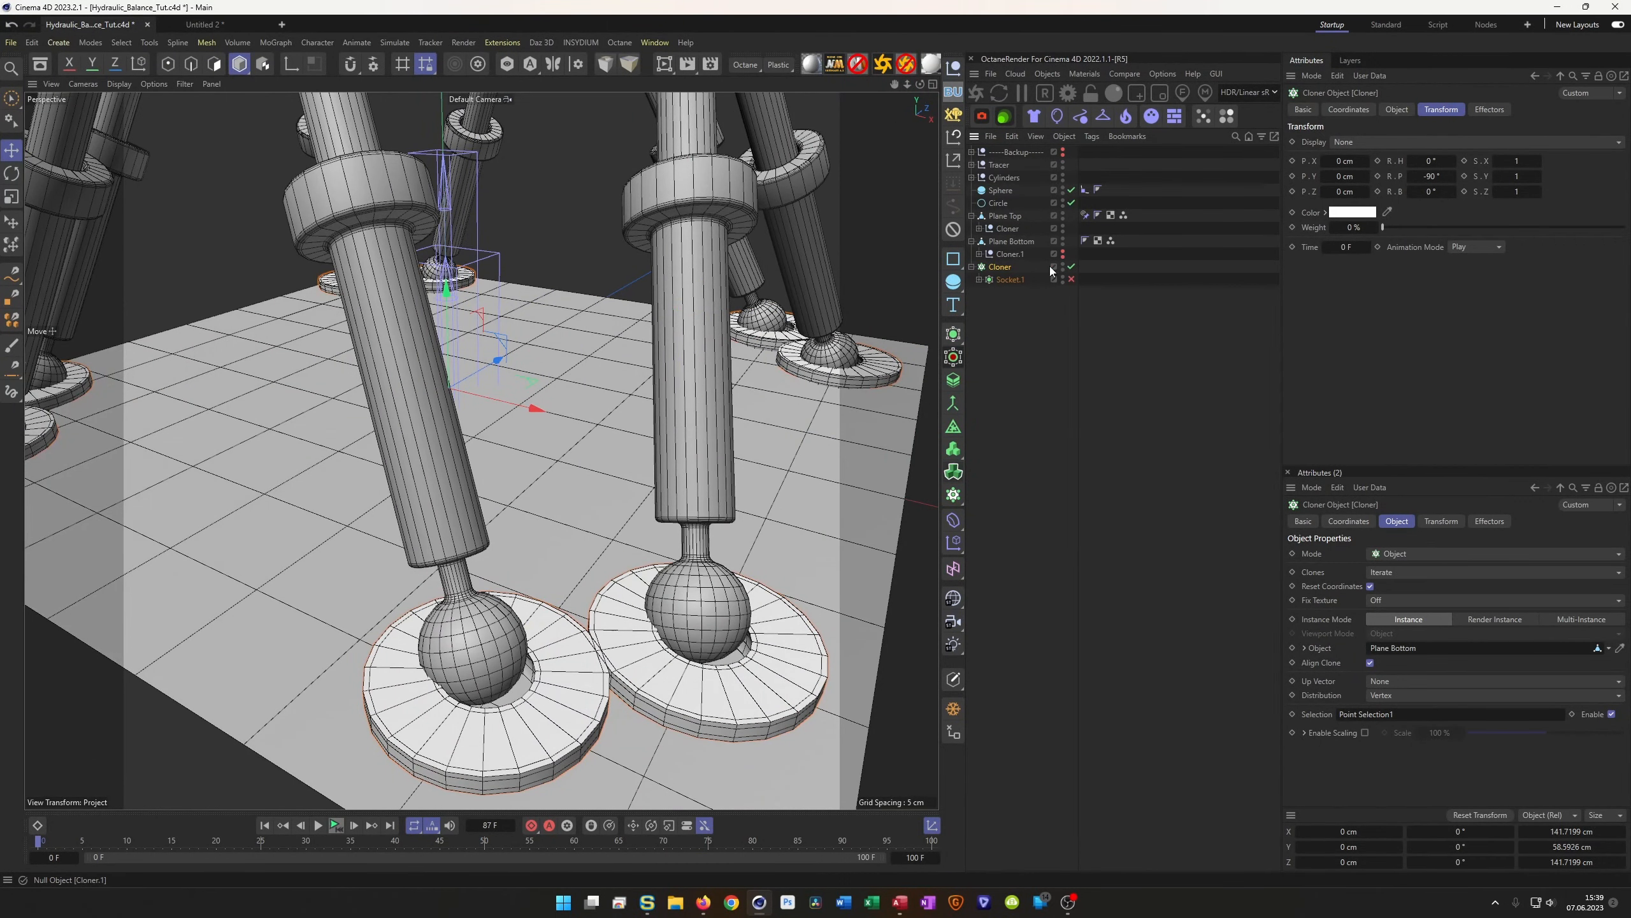
mouse_move(517, 647)
left_mouse_down("alt")
mouse_move(421, 692)
mouse_move(533, 666)
left_mouse_up("alt")
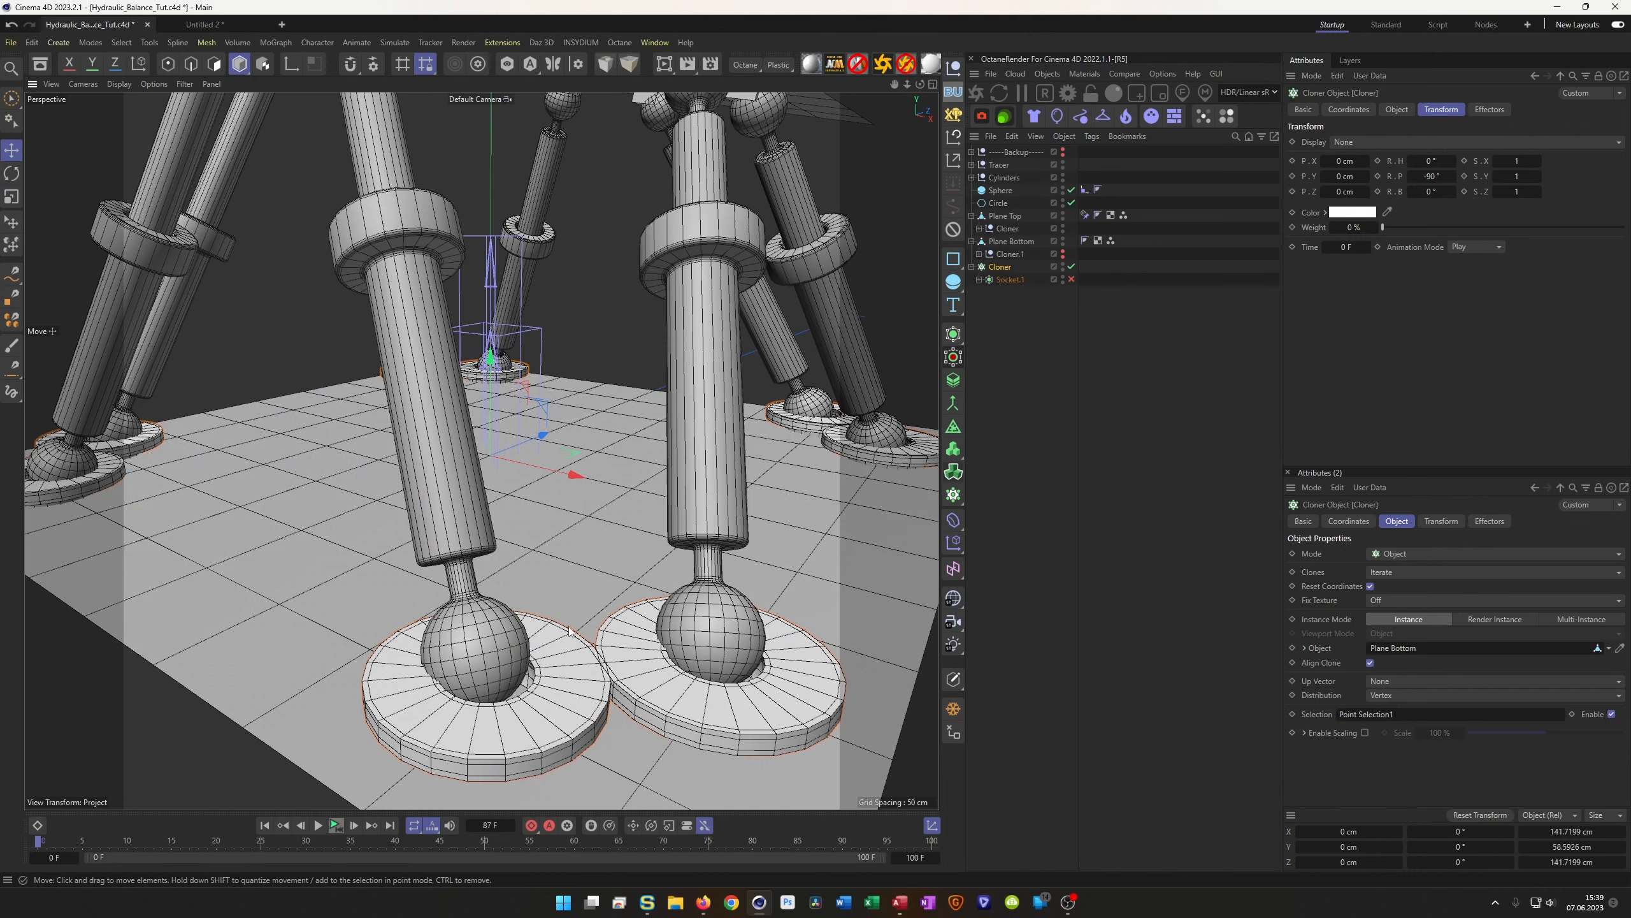
Duplicate Plane Bottom as Plane Bottom.1 and delete the duplicated Cloner.1
left_click(1022, 242)
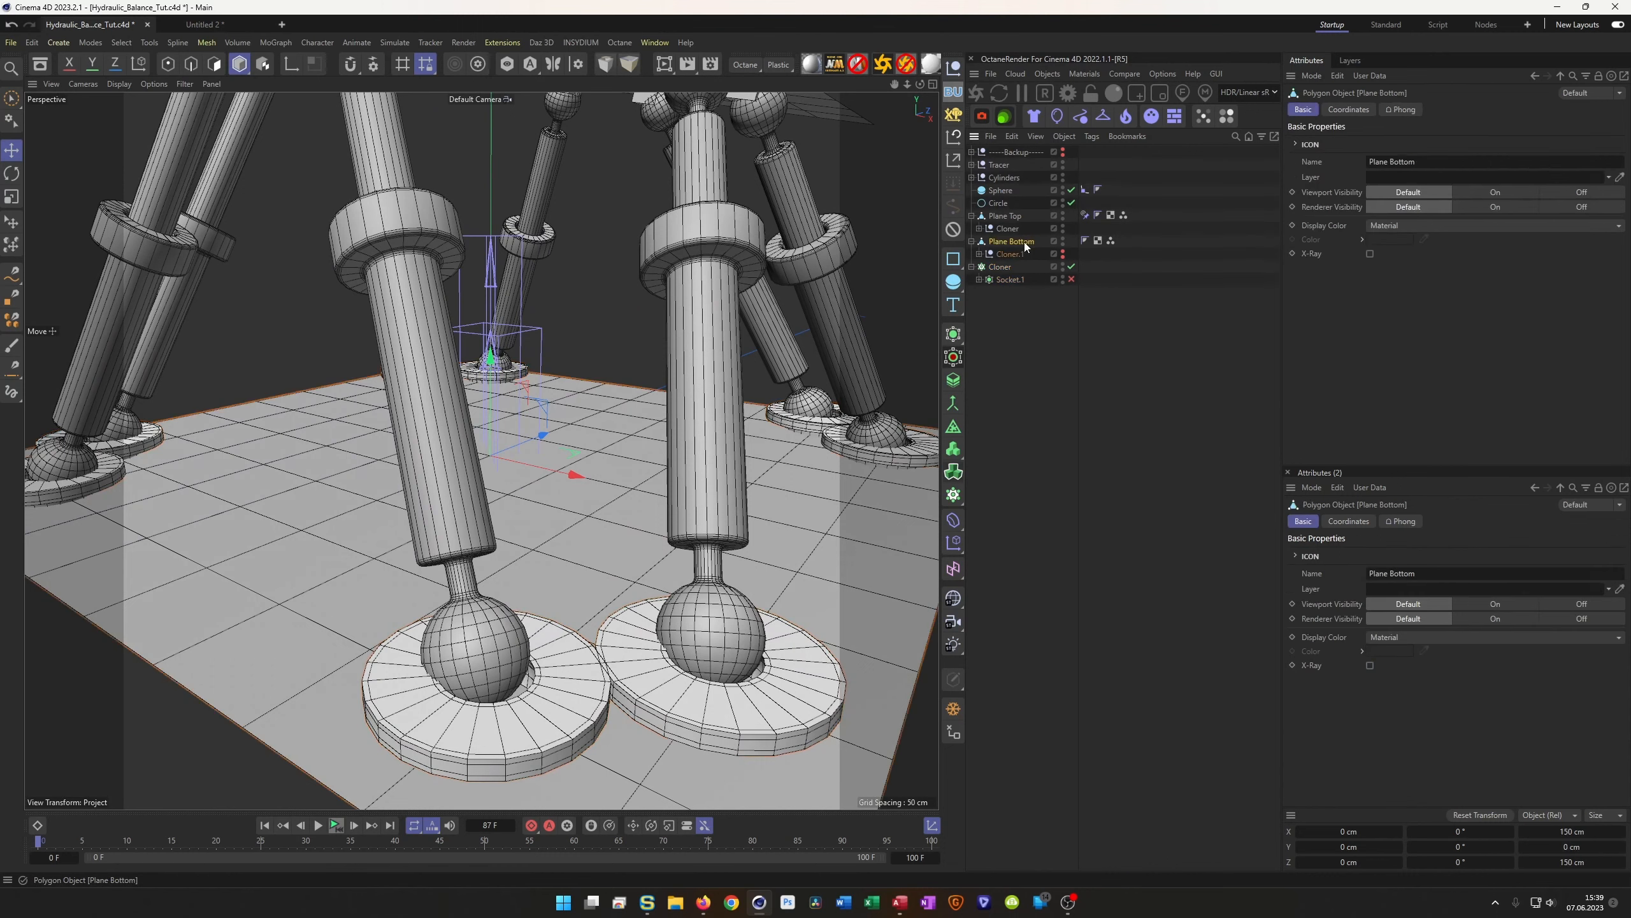
mouse_move(1016, 243)
left_mouse_down()
mouse_move(1021, 260)
mouse_move(995, 265)
left_mouse_up()
left_click(1012, 283)
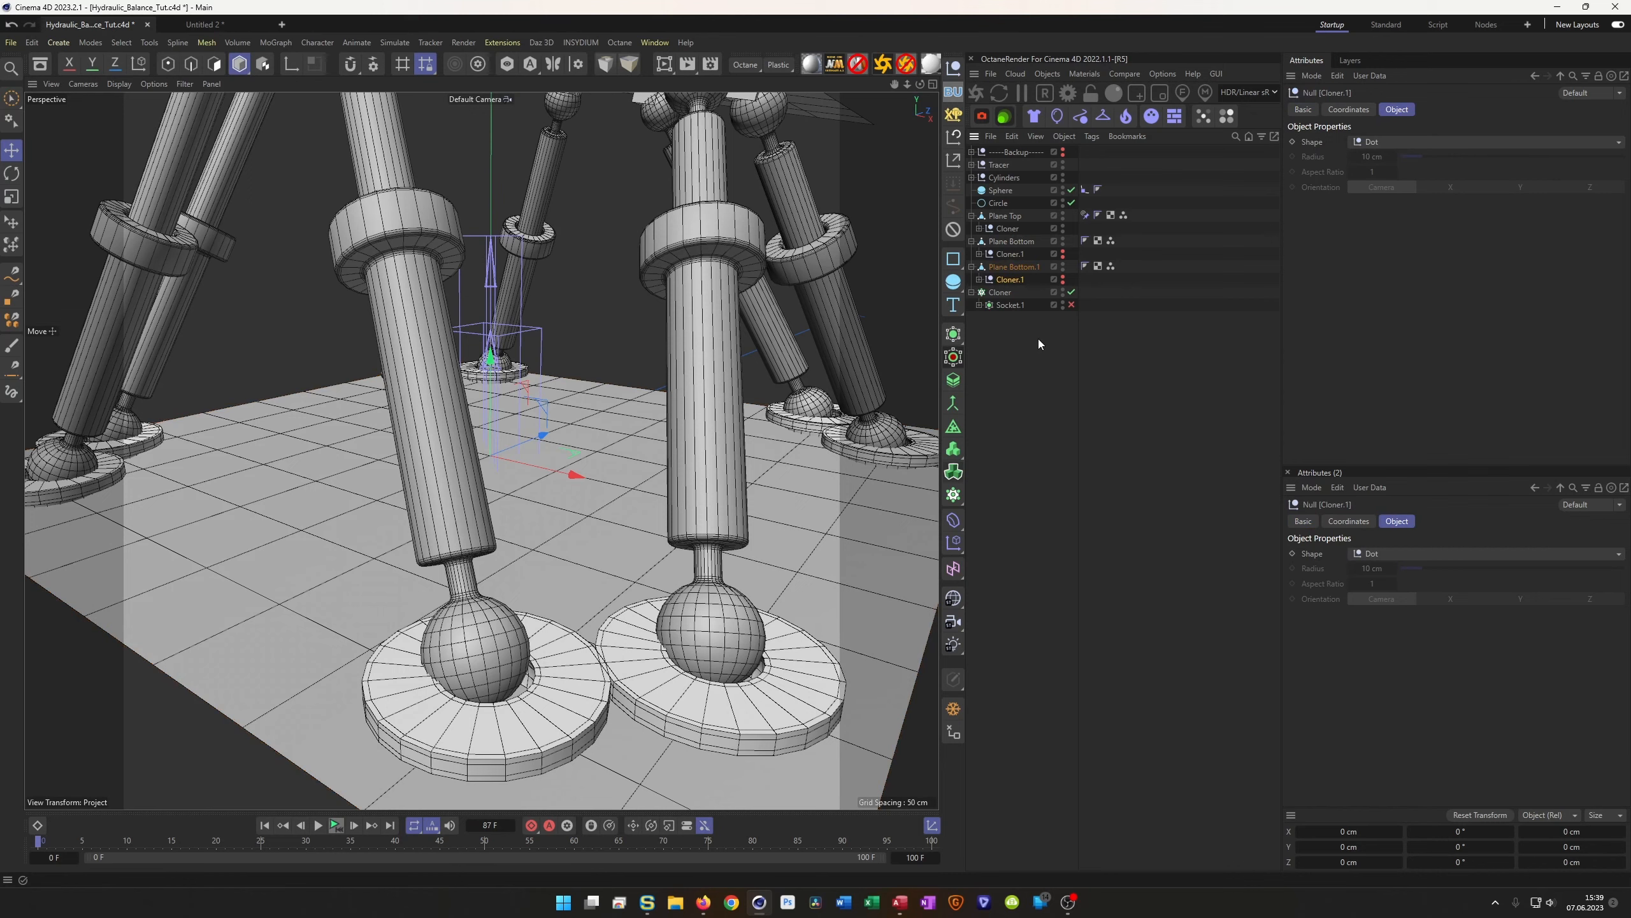
key("Delete")
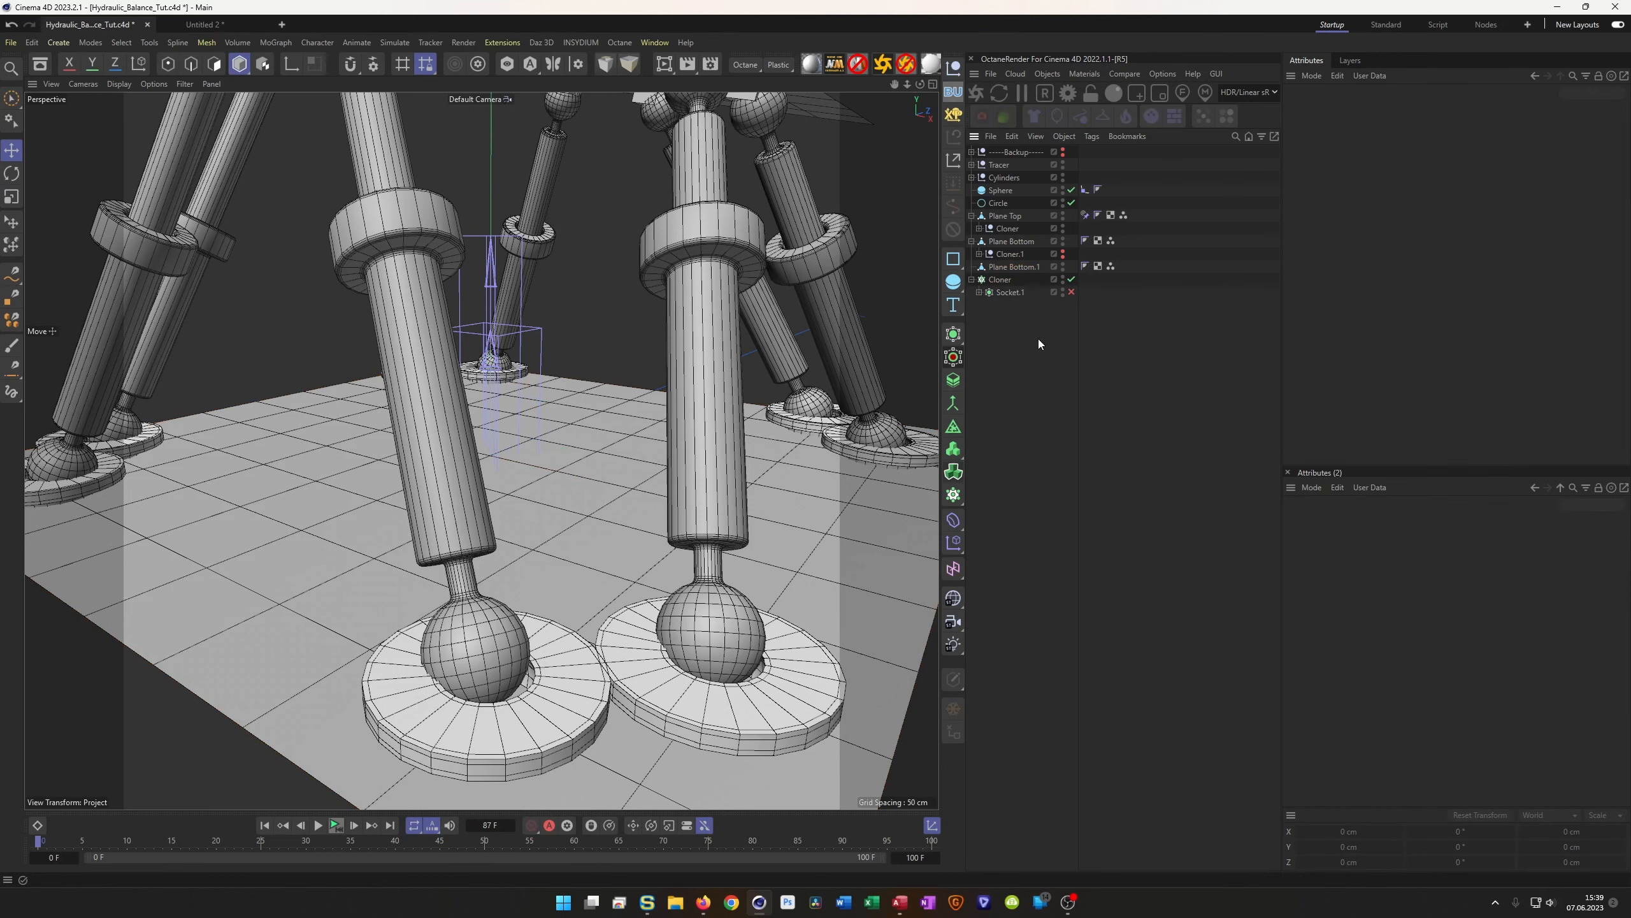
left_click(1024, 265)
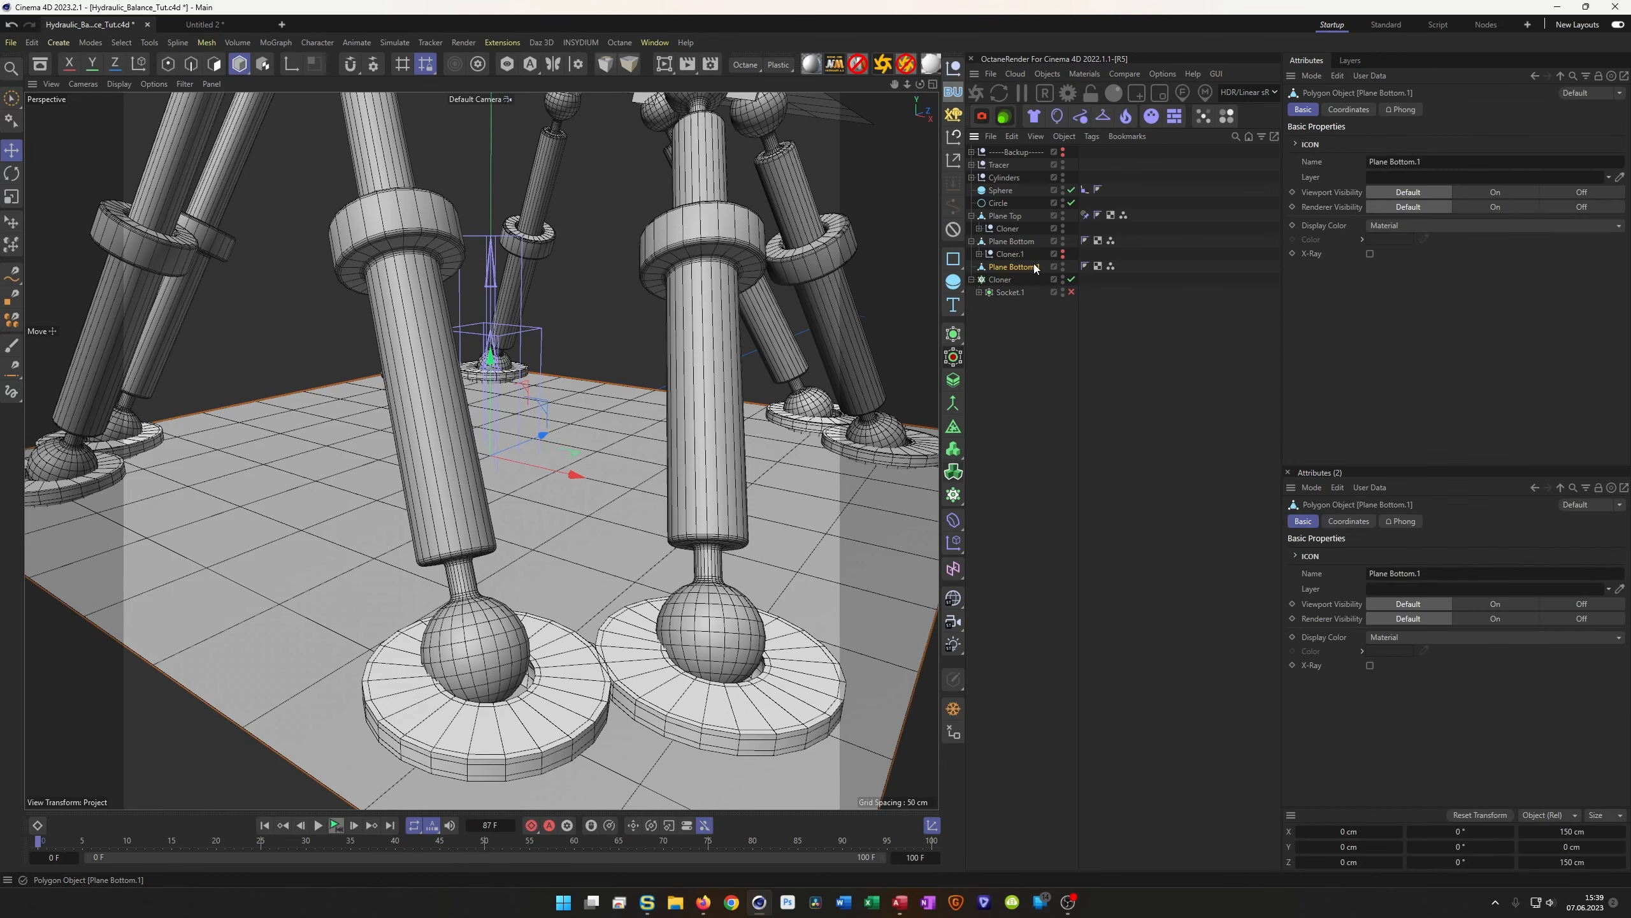
Set the socket Cloner's Object field to Plane Bottom.1
left_click(1000, 280)
left_click(1397, 109)
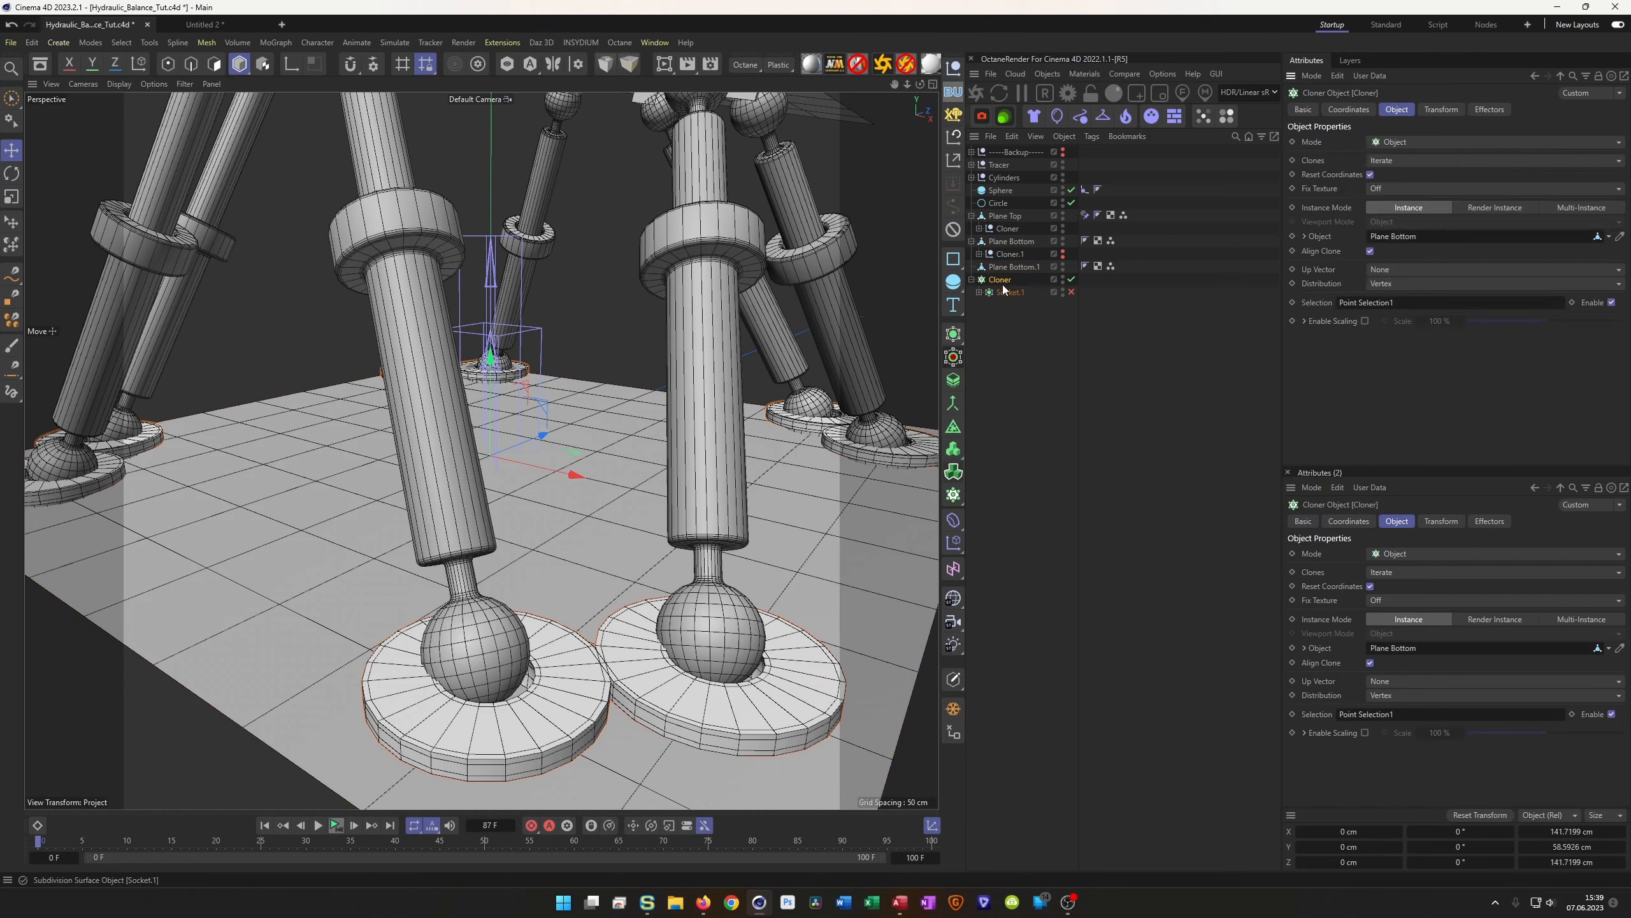
left_click_drag(1015, 266, 1424, 244)
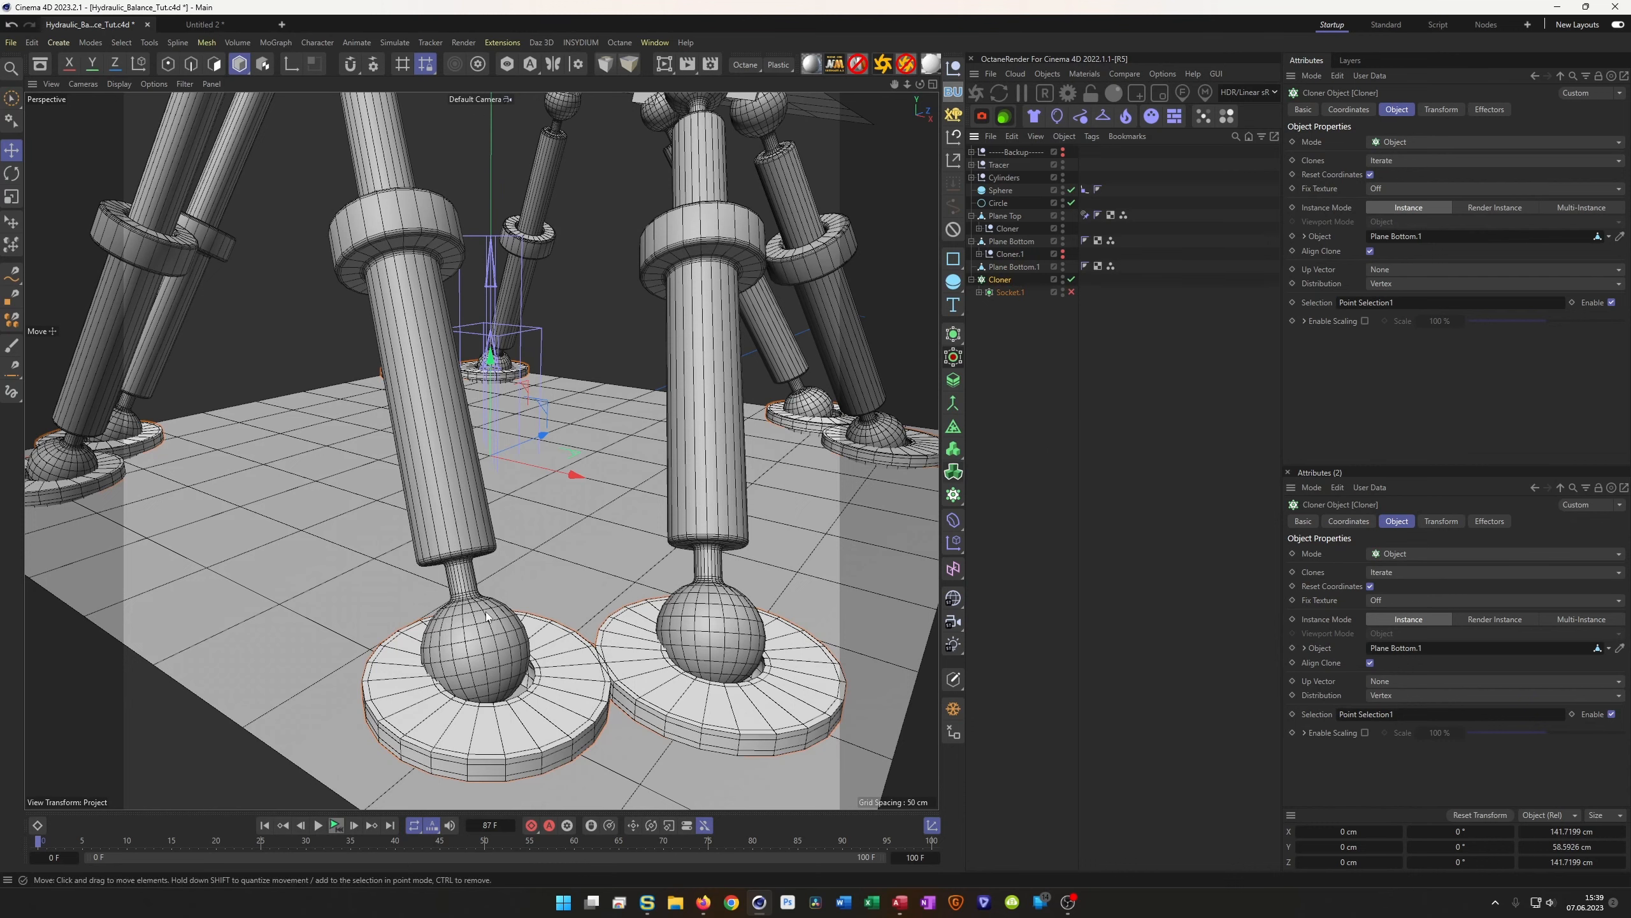
Try scaling Plane Bottom.1, then undo to keep its 150 cm size
left_click(1003, 267)
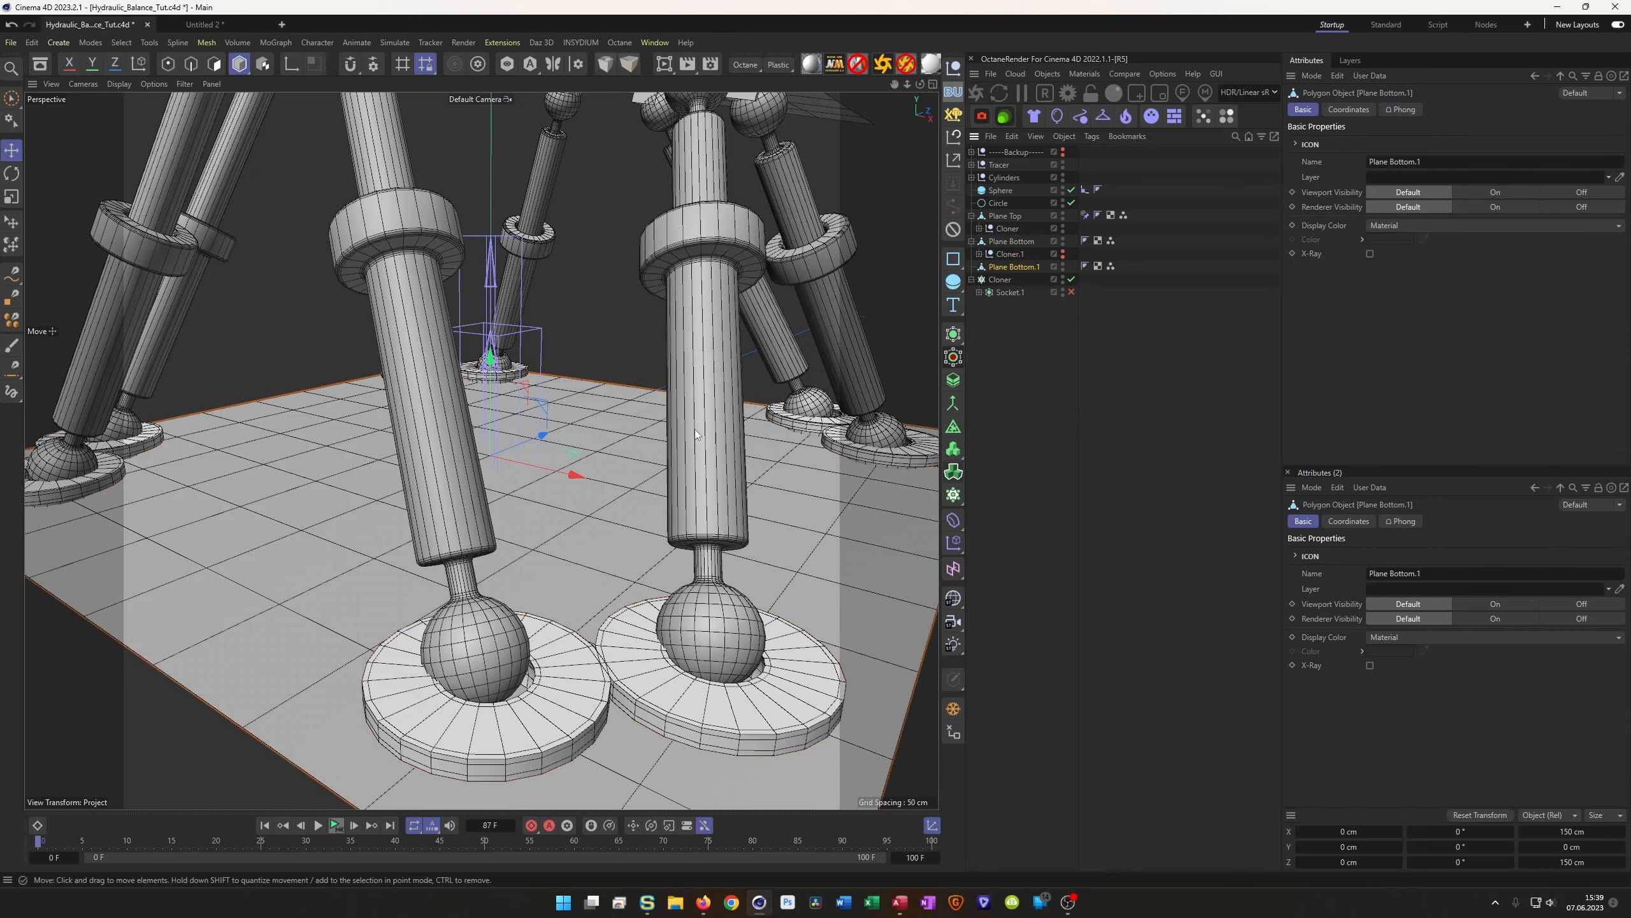
key("t")
mouse_move(626, 520)
left_mouse_down()
mouse_move(592, 536)
mouse_move(643, 521)
mouse_move(624, 531)
left_mouse_up()
key("ctrl+z")
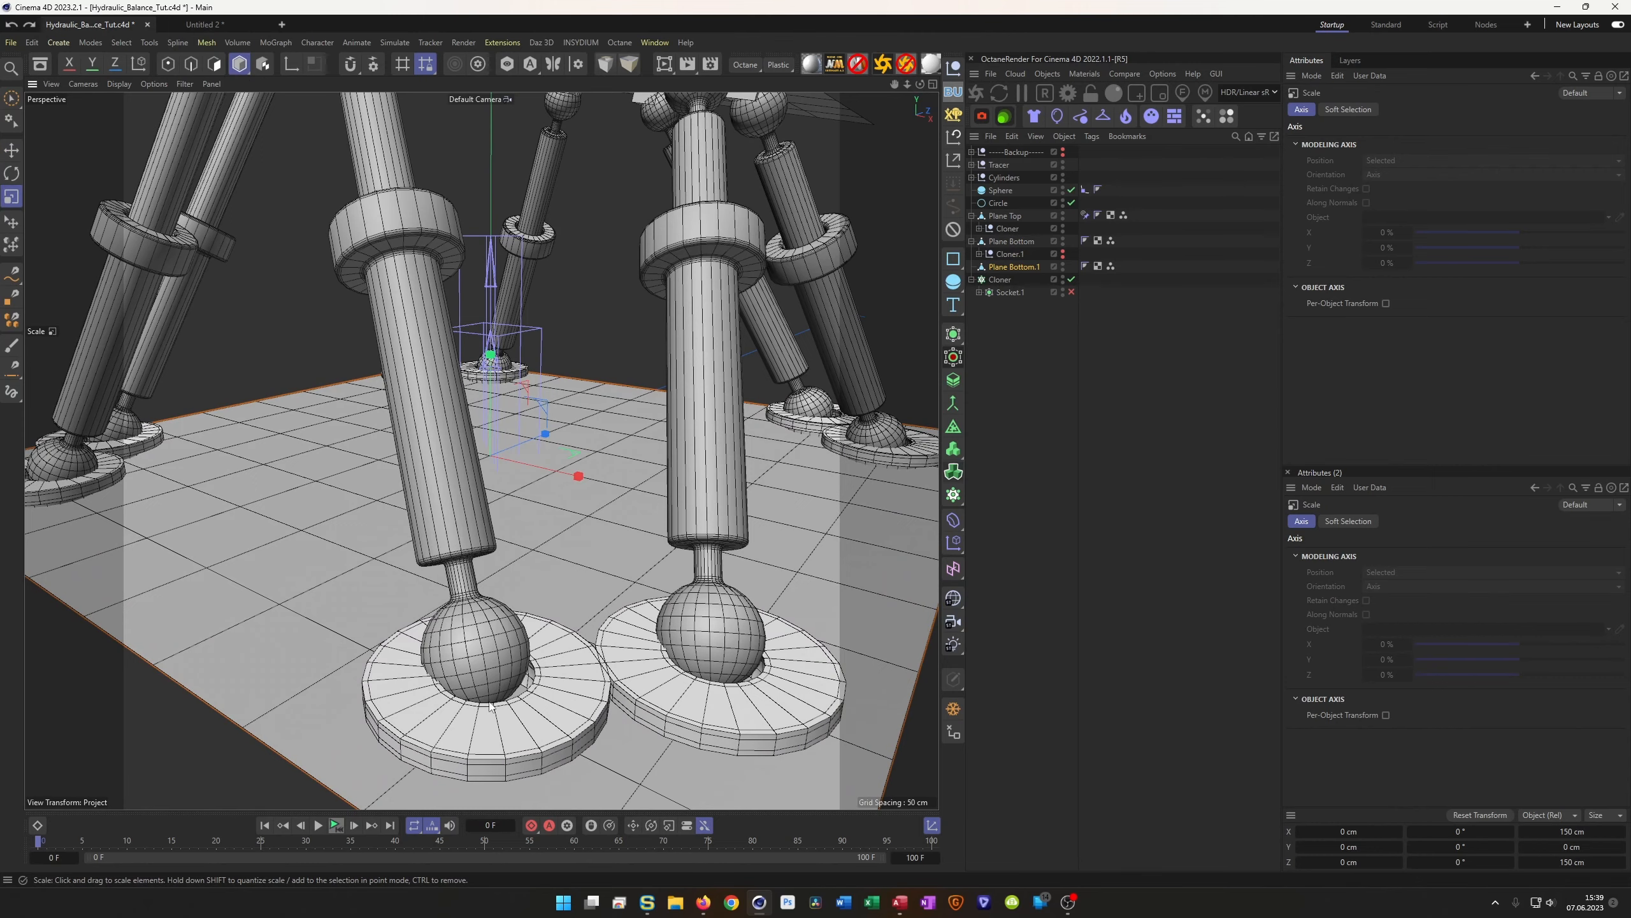
Orbit around the front foot and play the animation to watch the pistons above the sockets
mouse_move(479, 707)
left_mouse_down("alt")
mouse_move(498, 654)
mouse_move(522, 694)
mouse_move(489, 690)
left_mouse_up("alt")
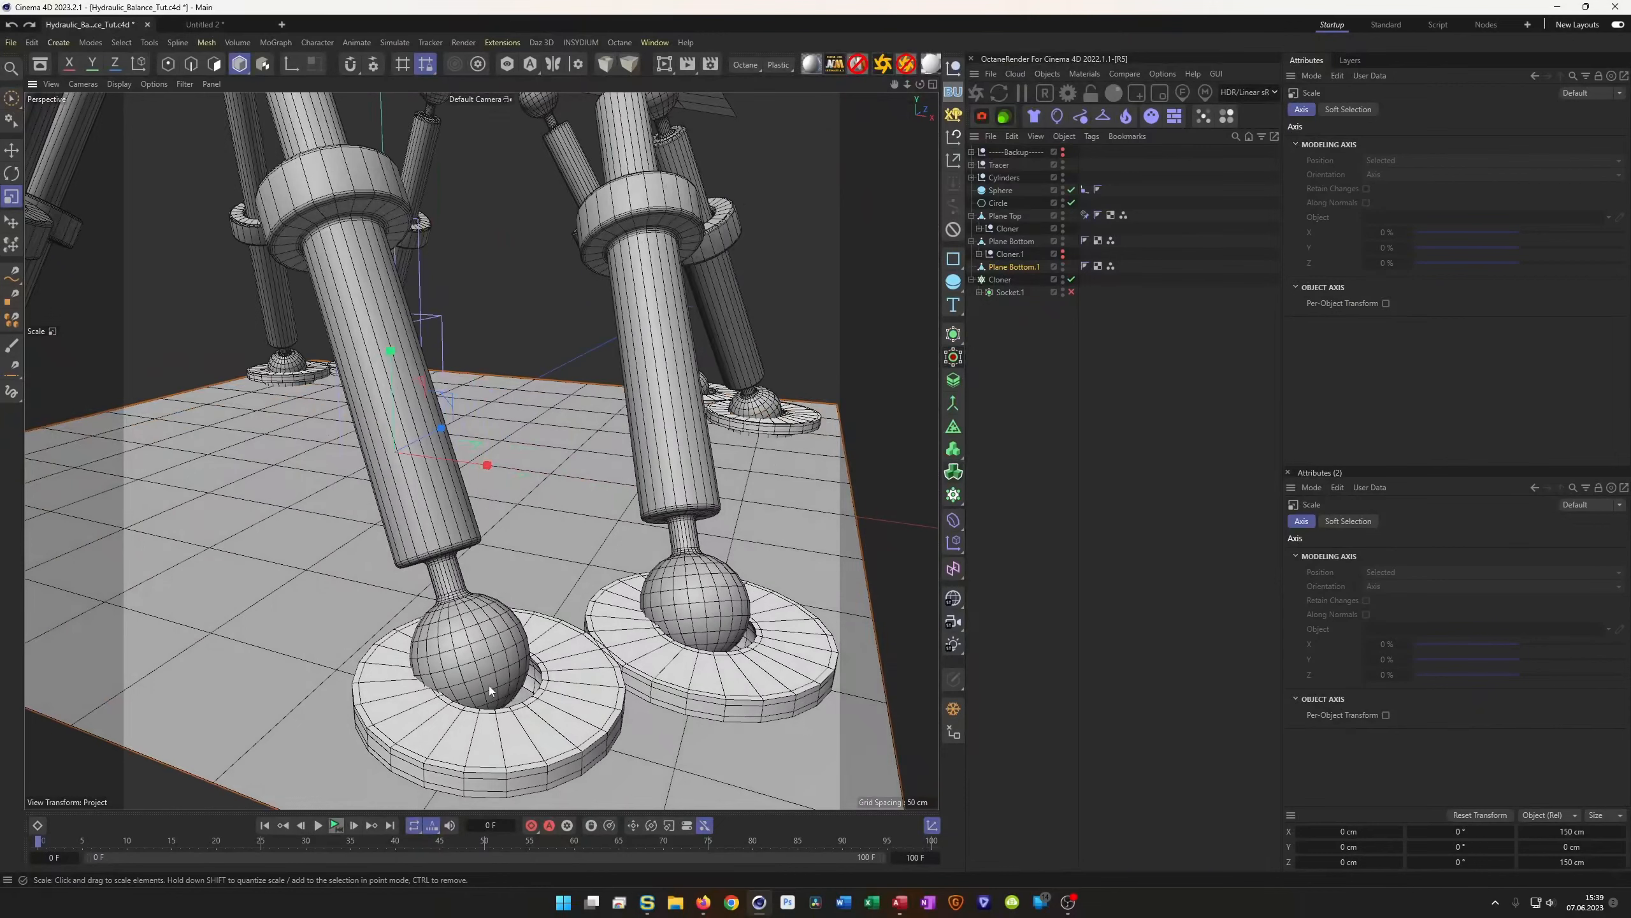
left_click(335, 826)
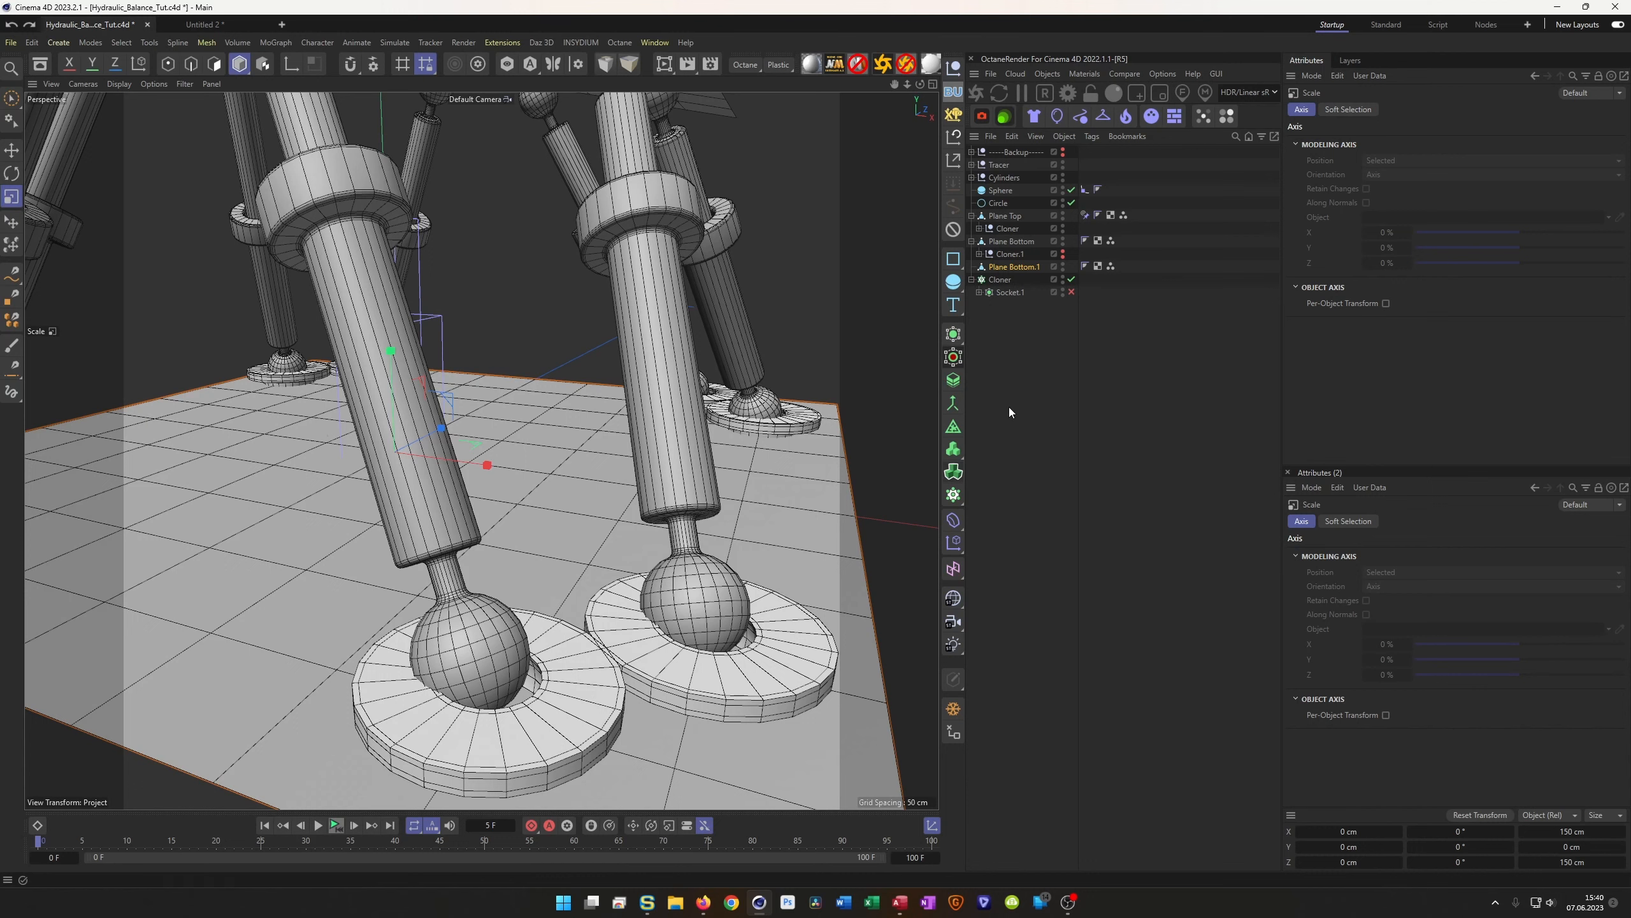
From the stored point selection, select the single socket vertex at 45, 0, -60 cm
left_click(1112, 266)
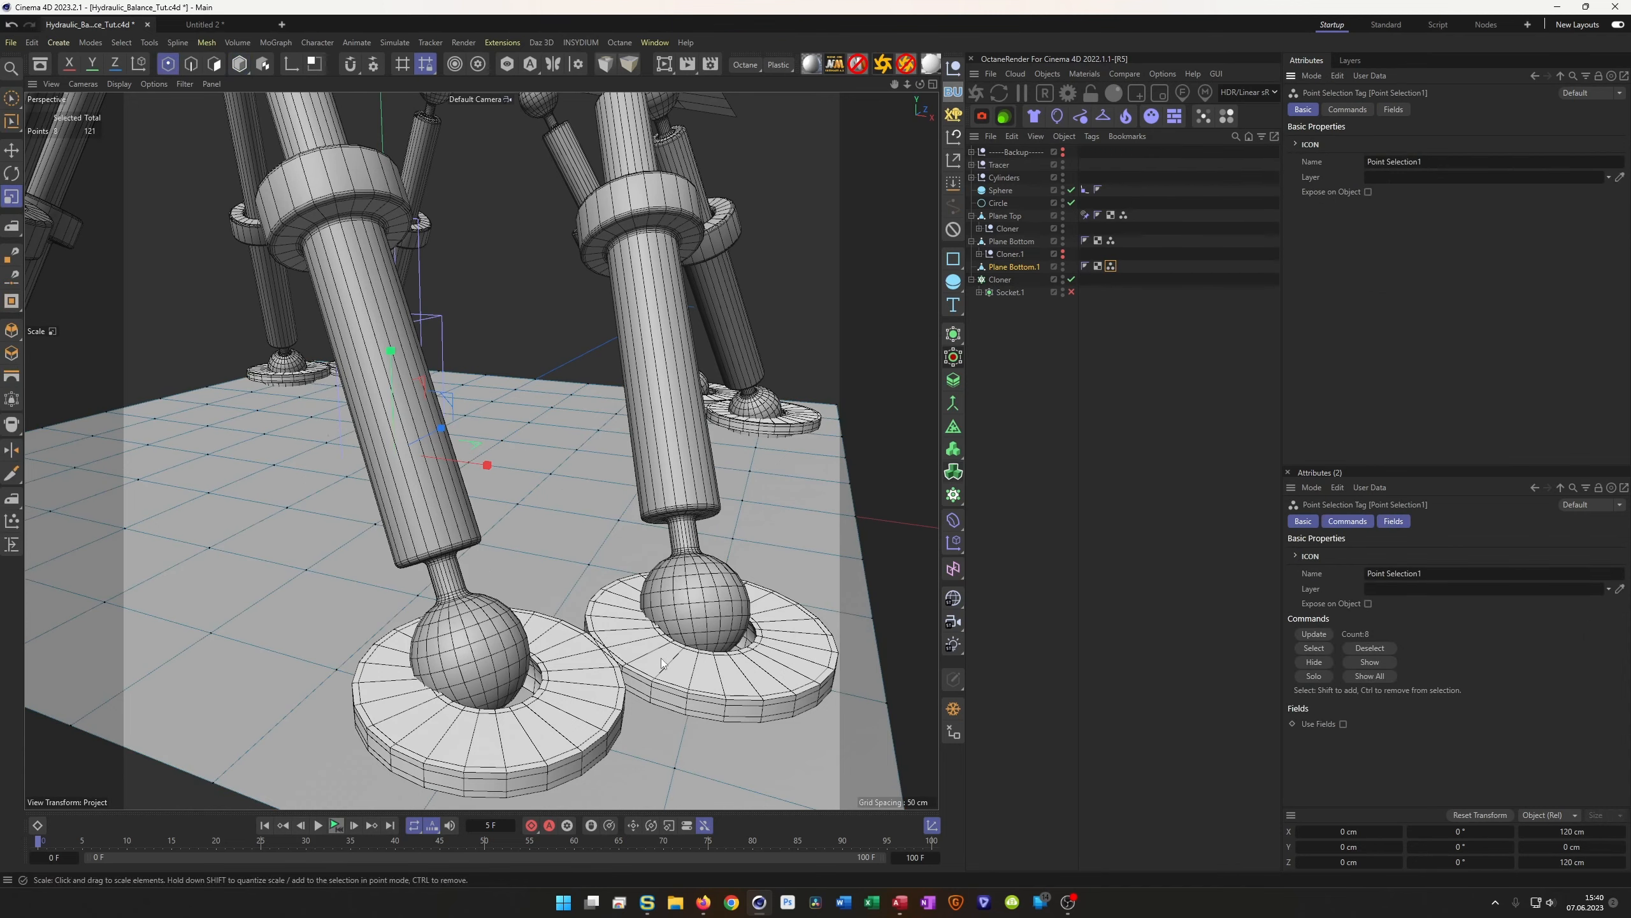
key("u")
key("l")
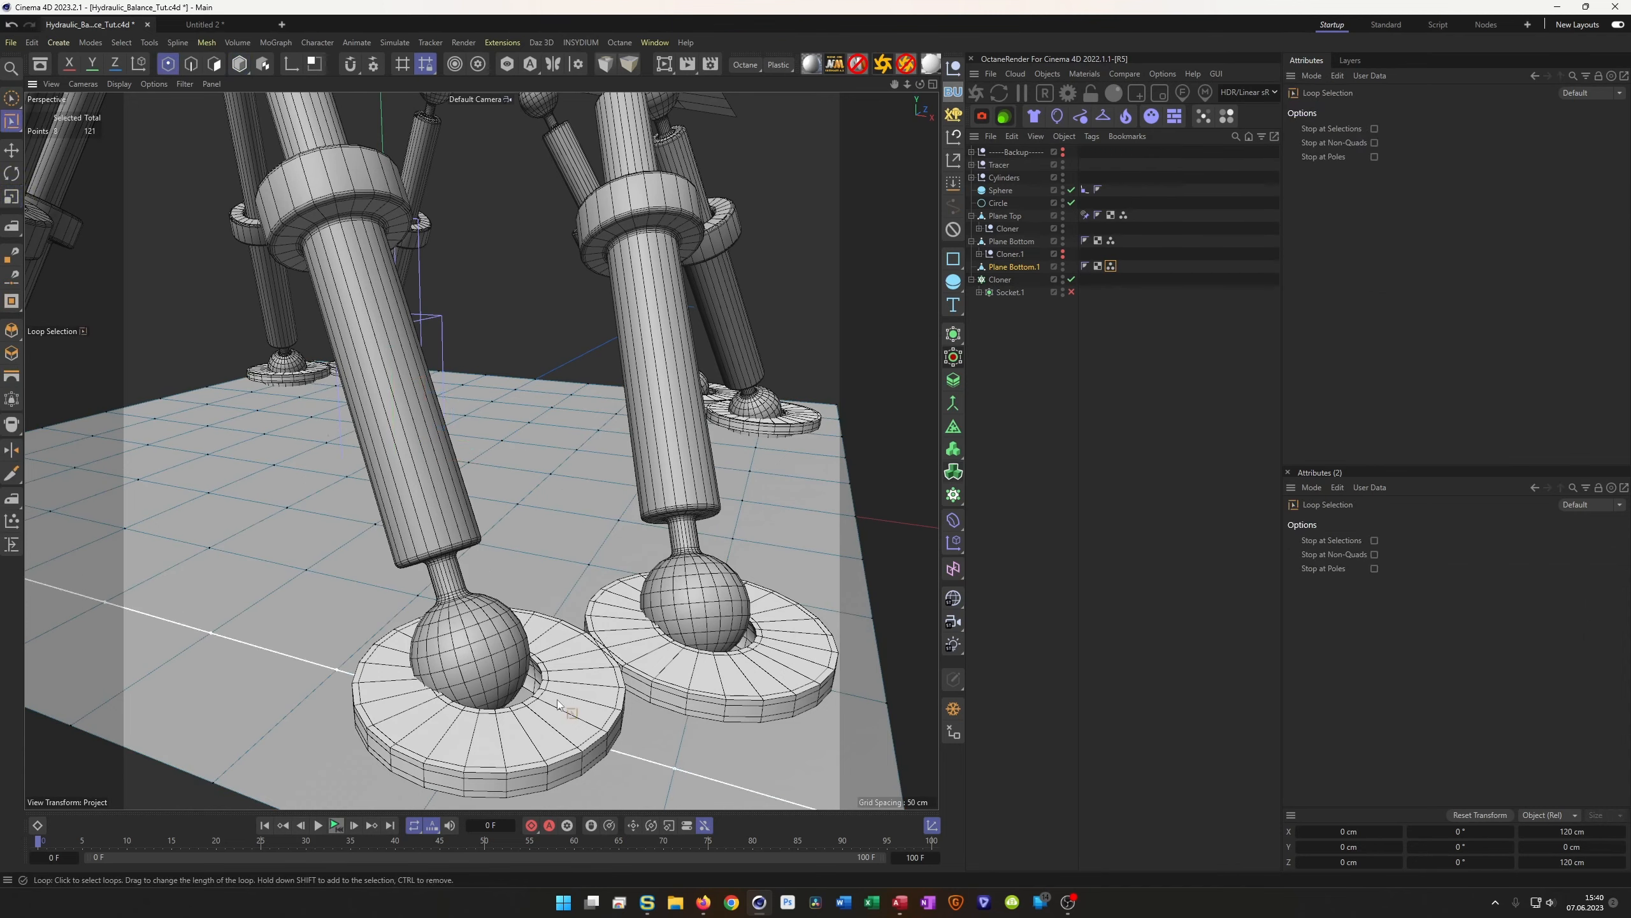
key("space")
left_click(471, 697)
key("ctrl+z")
left_click(488, 714)
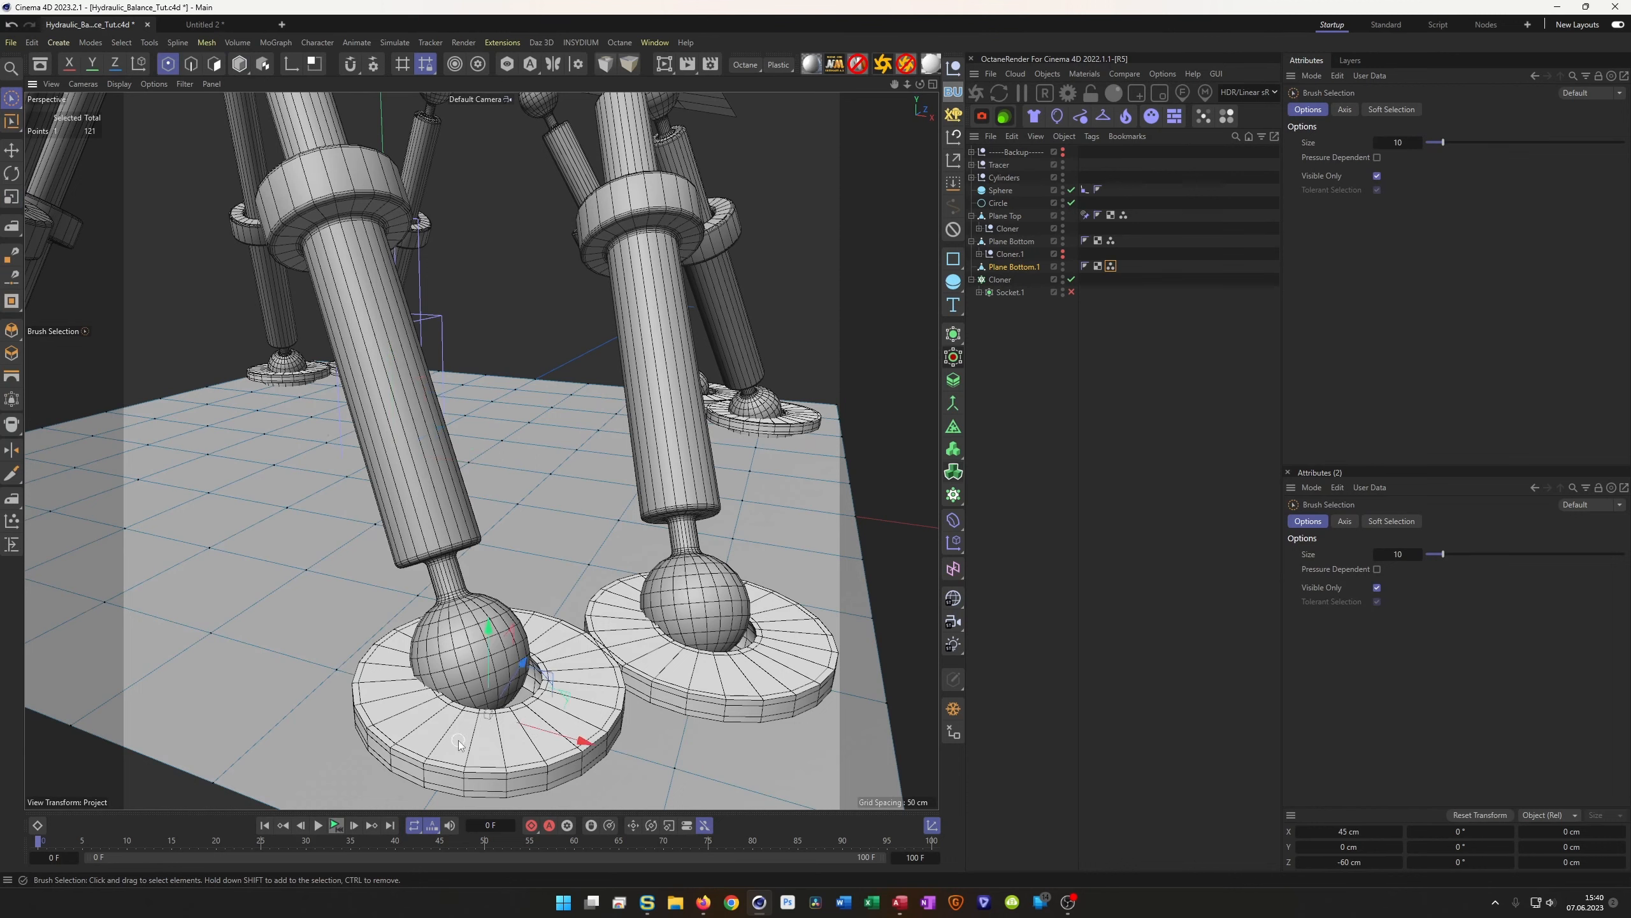
Trial-nudge the socket vertex along X and Z, orbiting to check the foot
left_click_drag(584, 748, 569, 748)
left_click_drag(480, 687, 646, 770, "alt")
left_click_drag(219, 700, 390, 724, "alt")
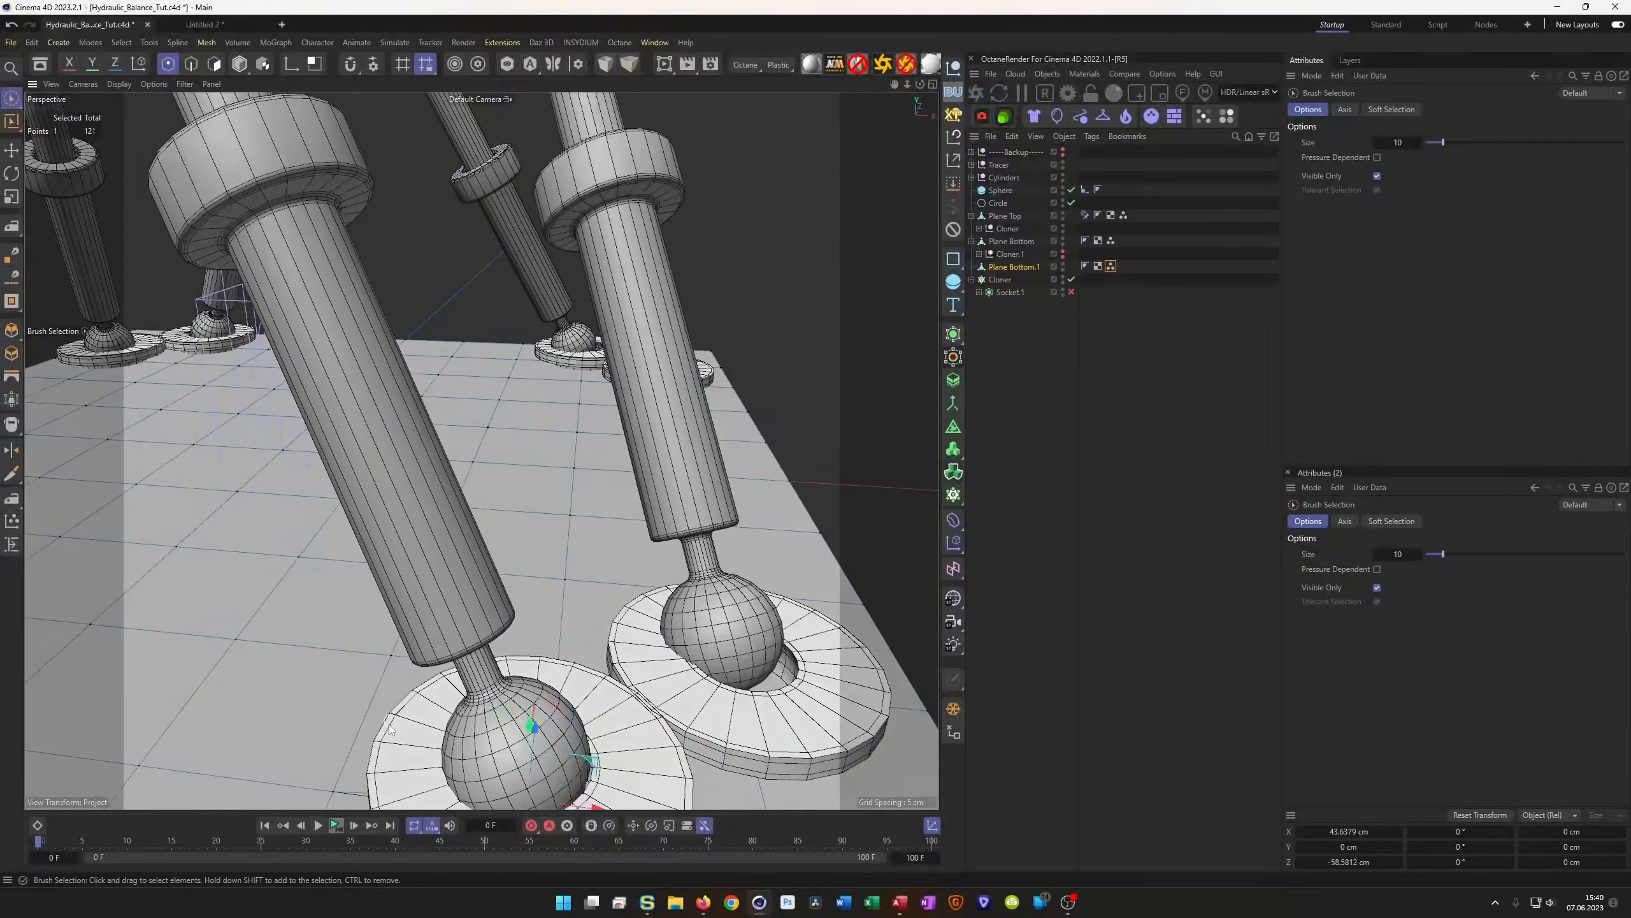
middle_click_drag(390, 725, 383, 645, "alt")
mouse_move(623, 740)
left_mouse_down()
mouse_move(594, 741)
mouse_move(611, 740)
left_mouse_up()
left_click_drag(519, 656, 458, 689)
left_click_drag(584, 725, 680, 732)
middle_click_drag(481, 538, 480, 448, "alt")
left_click_drag(610, 639, 606, 637)
left_click_drag(638, 609, 583, 530, "alt")
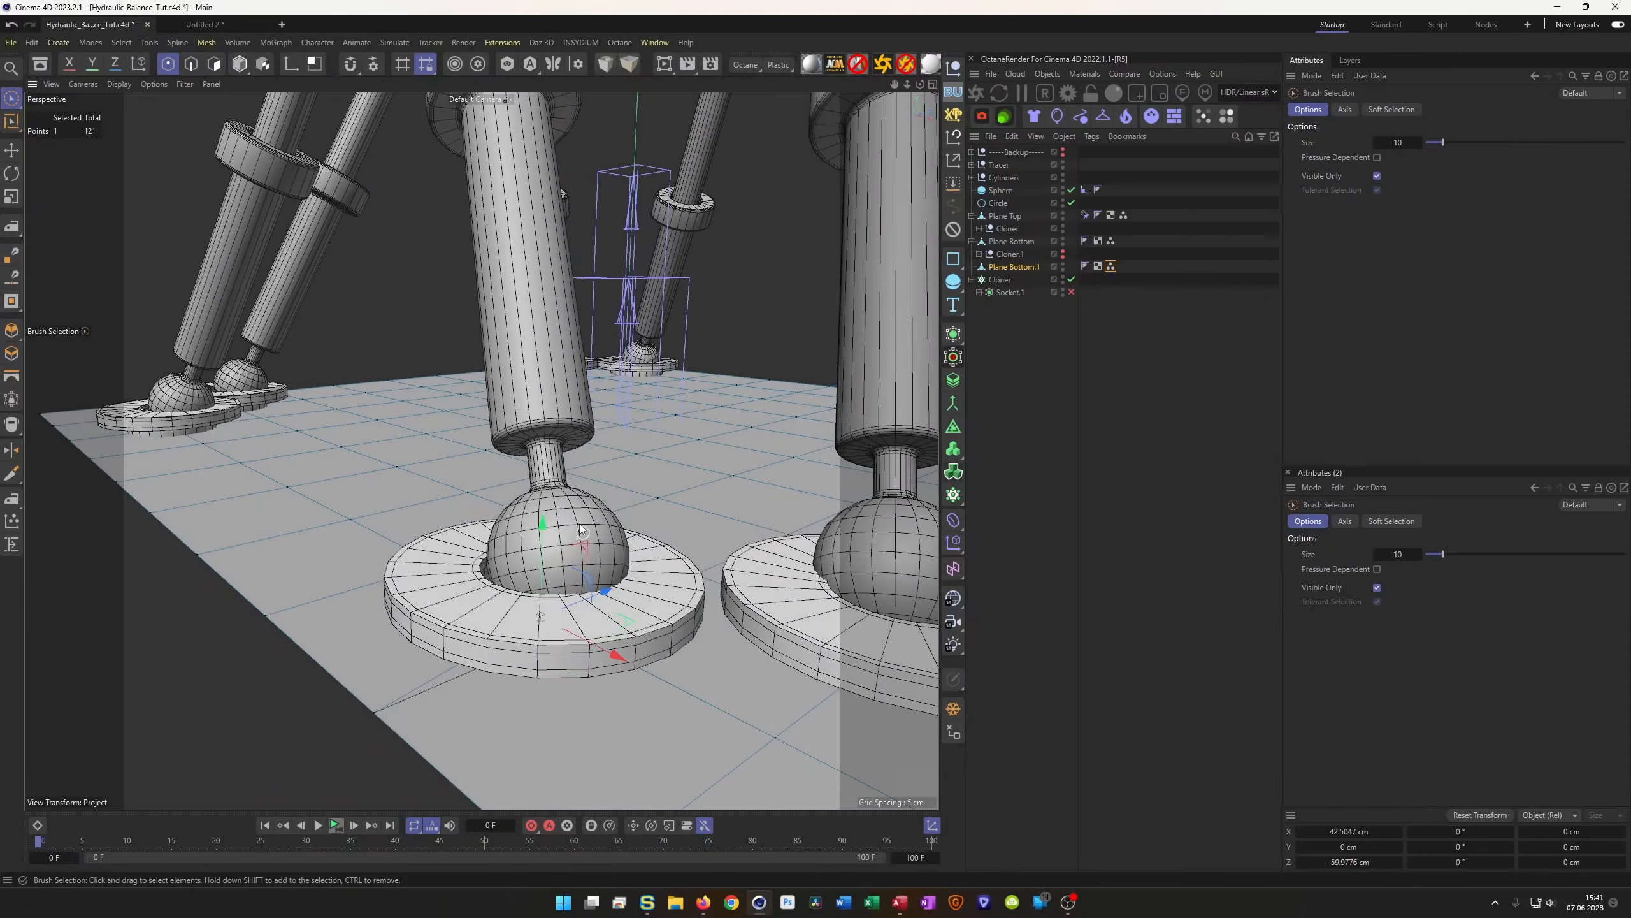
Undo the nudges so the vertex returns to X 45 cm, then re-check from below and above
key("ctrl+z")
key("ctrl+z")
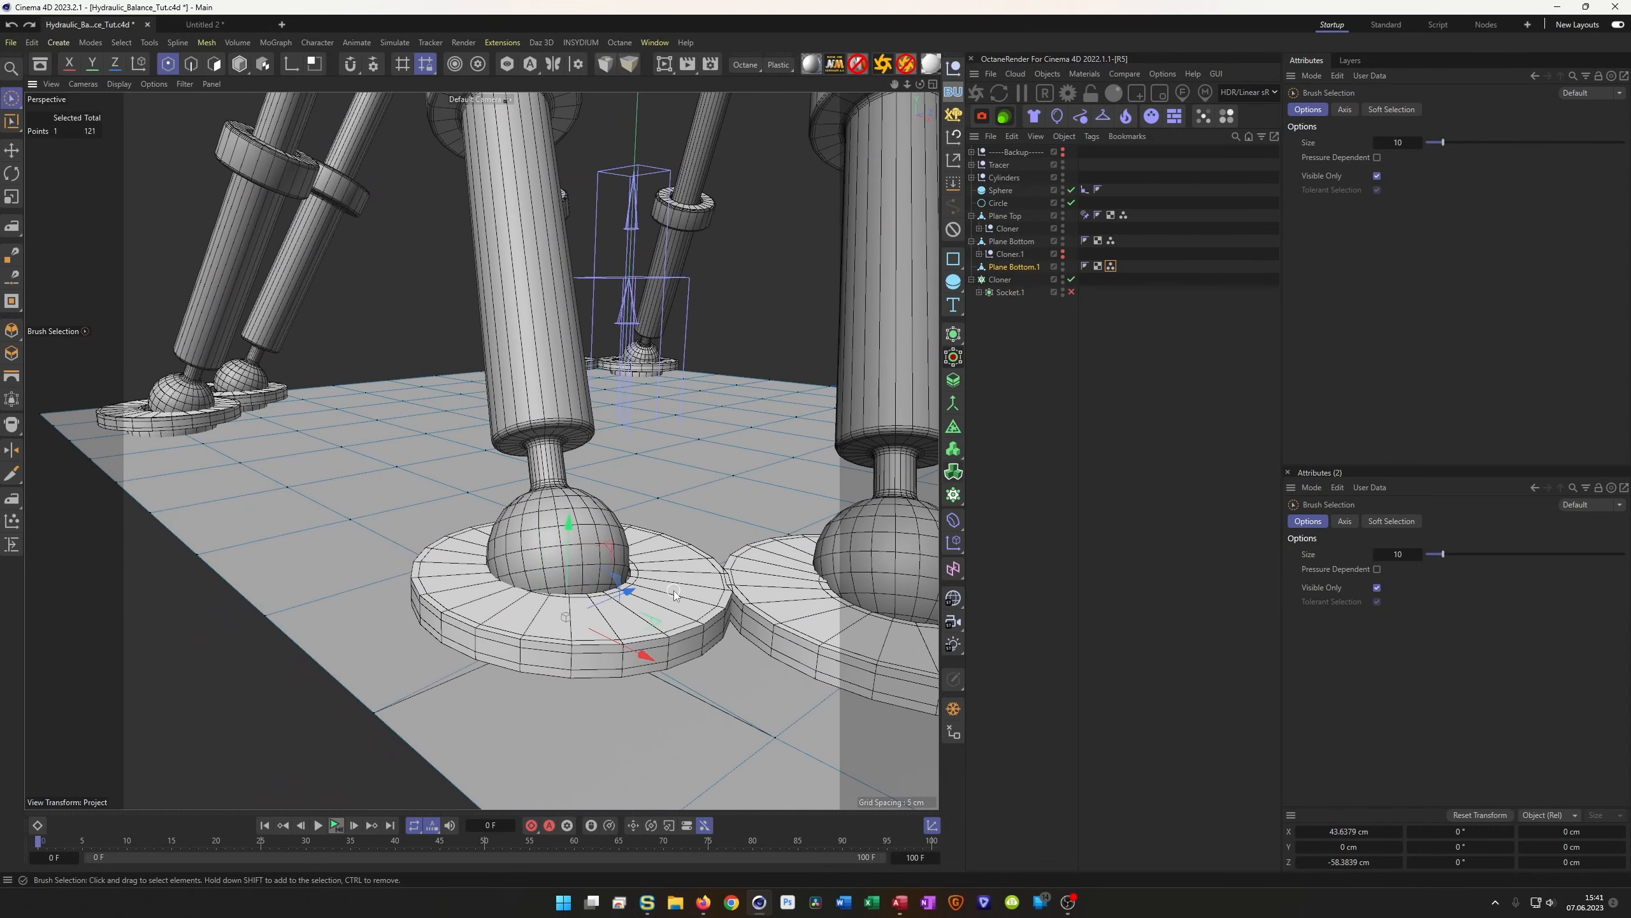
key("ctrl+z")
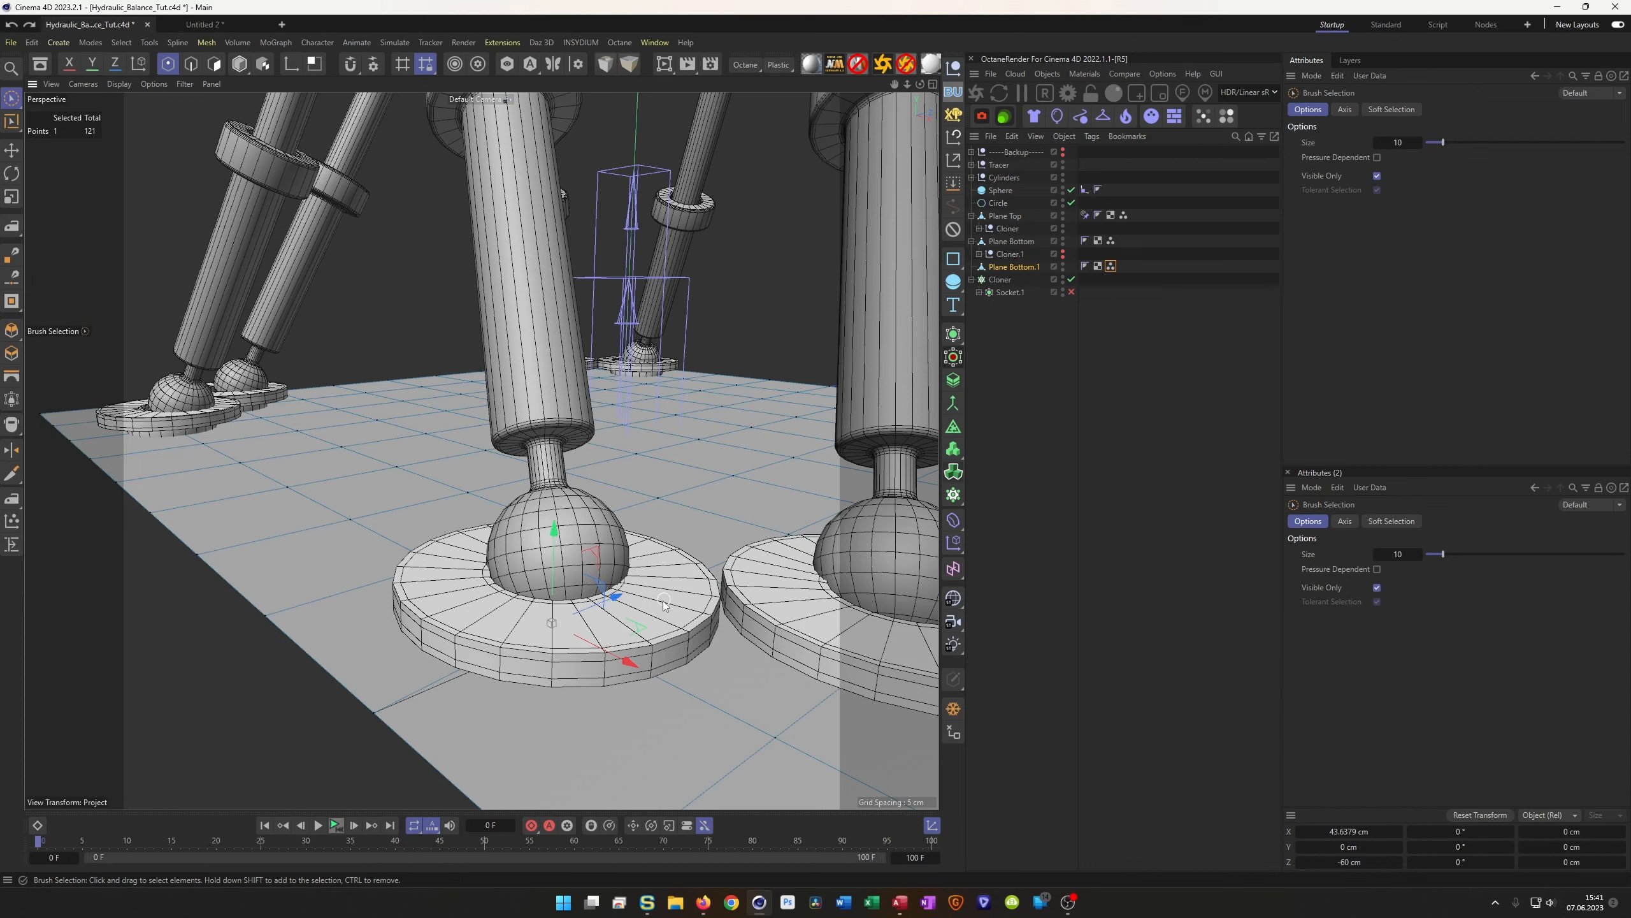
key("ctrl+z")
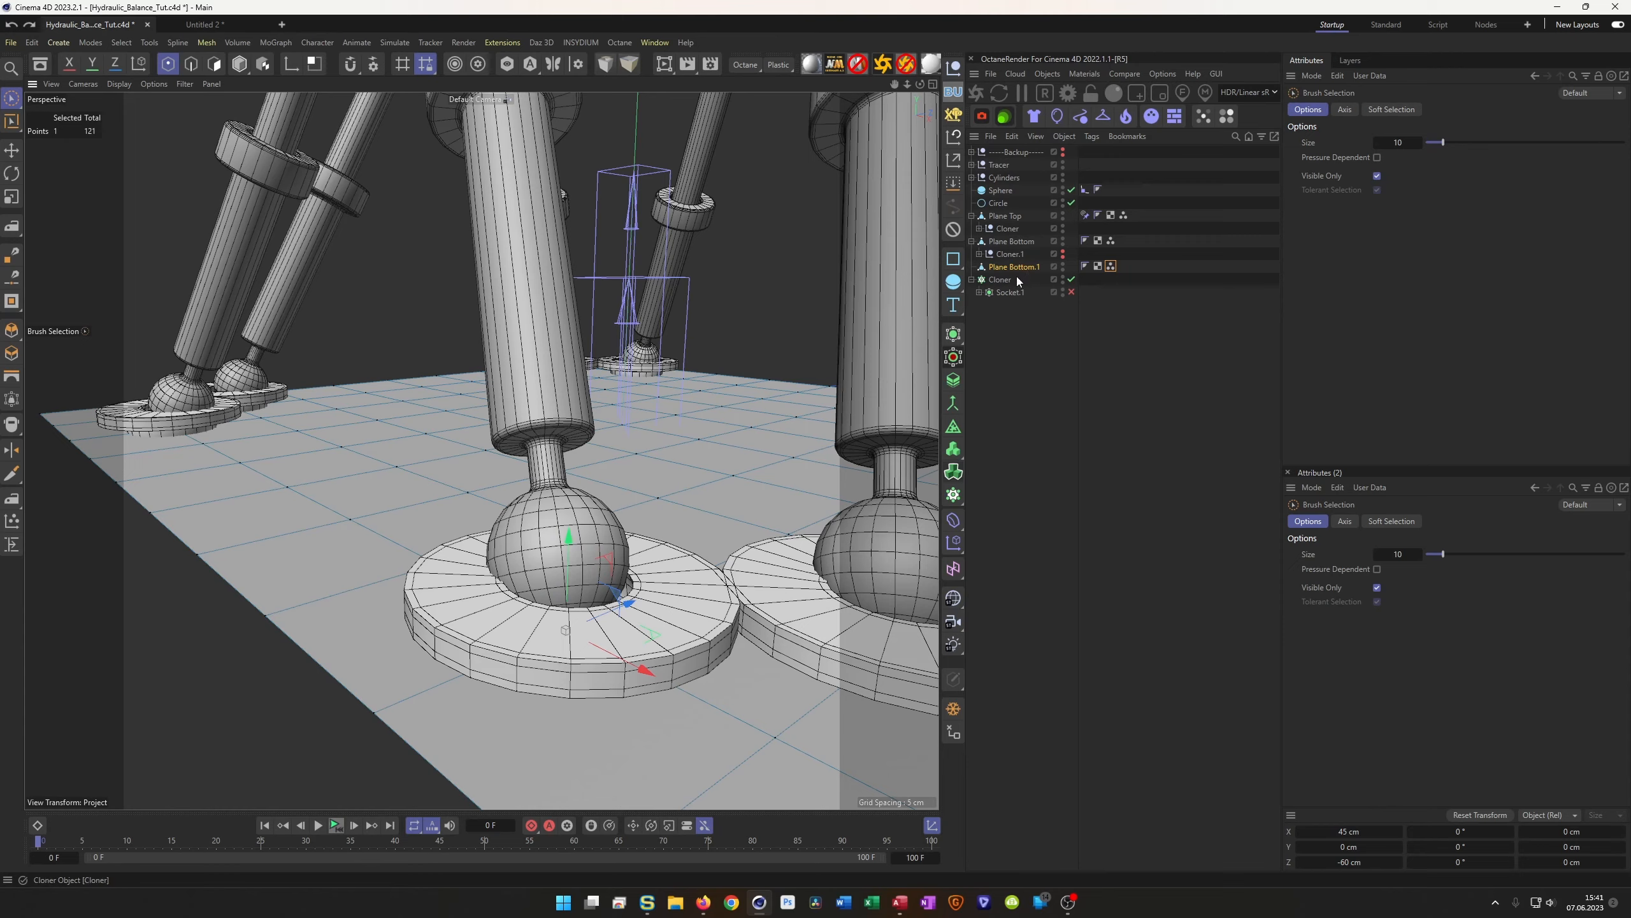
left_click_drag(199, 469, 173, 498, "alt")
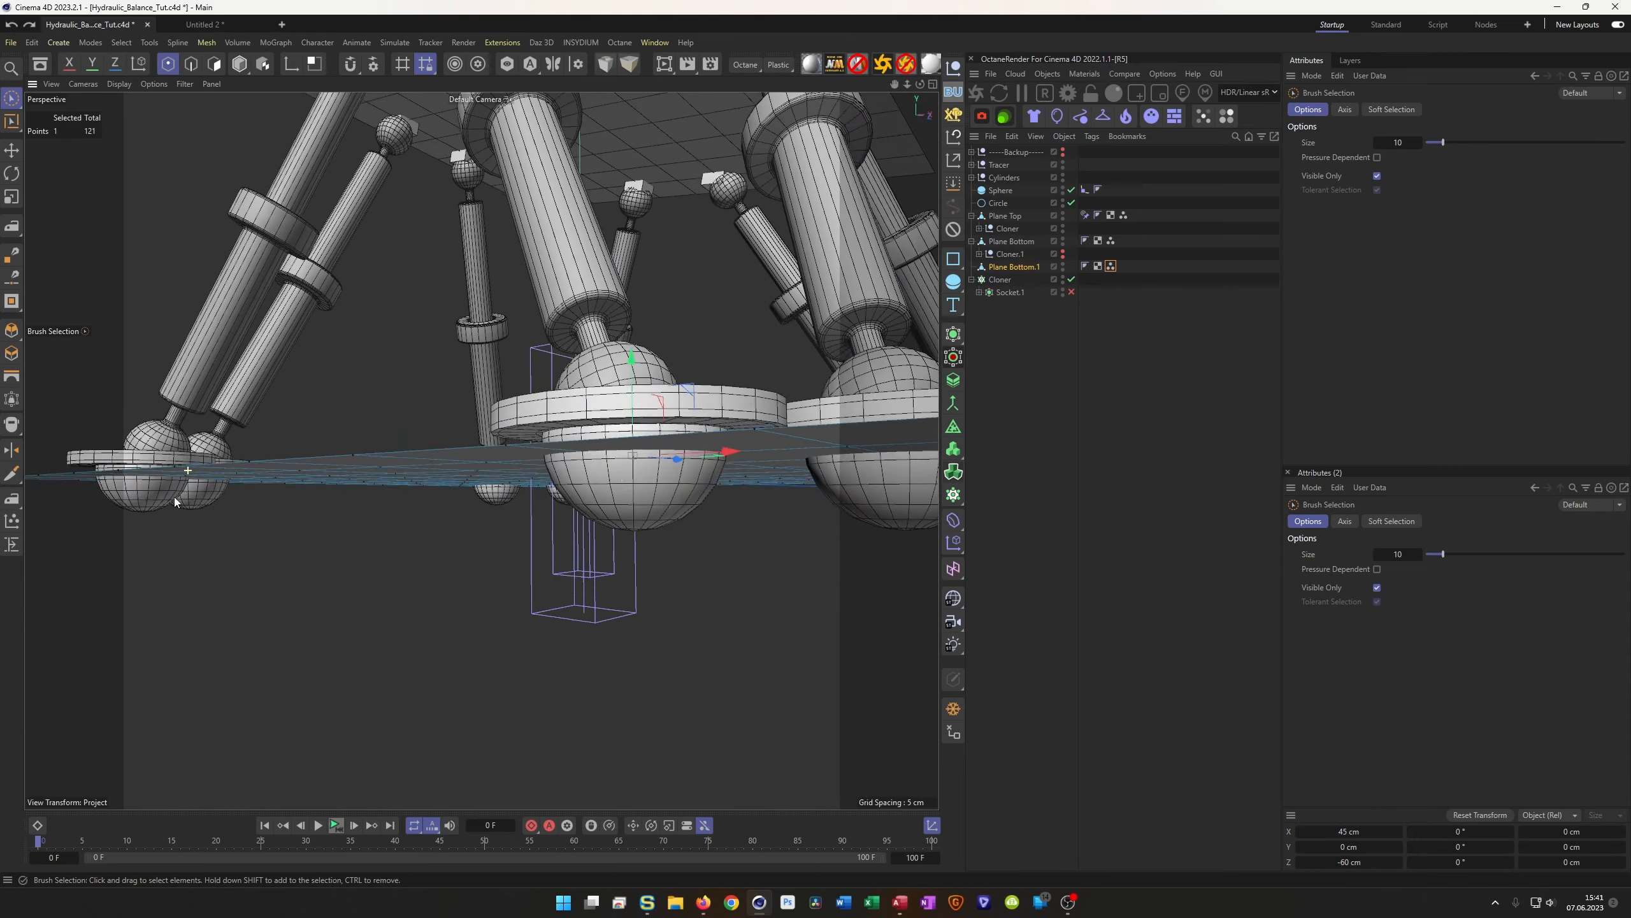
left_click_drag(597, 467, 655, 385, "alt")
Raise Plane Bottom.1 to Y 3.5855 cm and check socket alignment in the Top view
left_click(1012, 268)
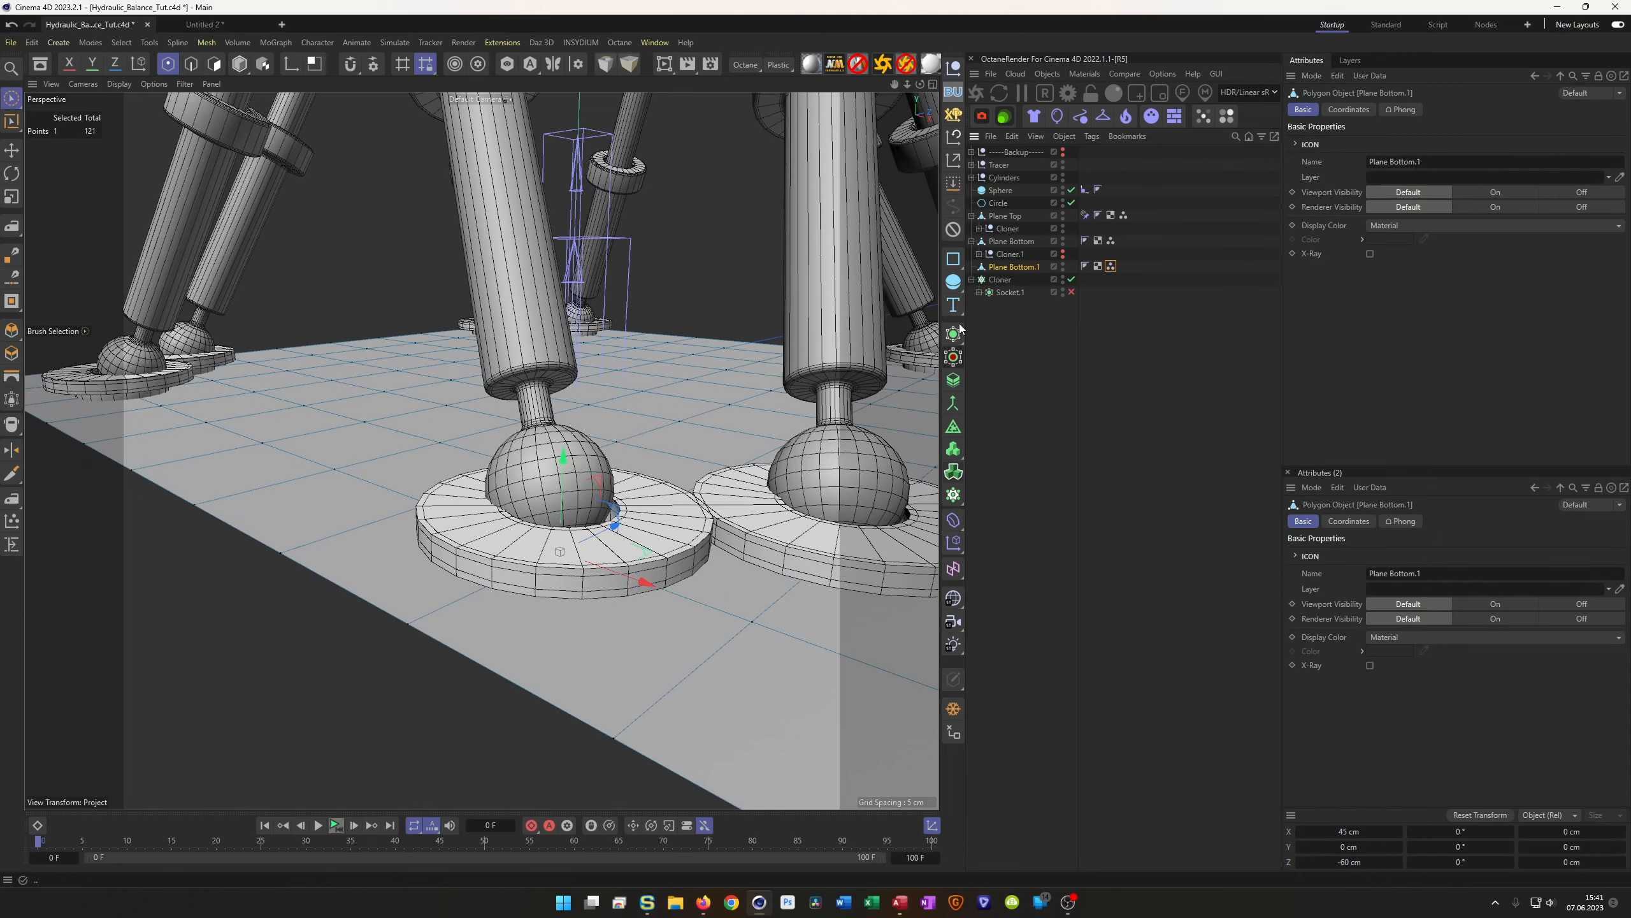
key("Return")
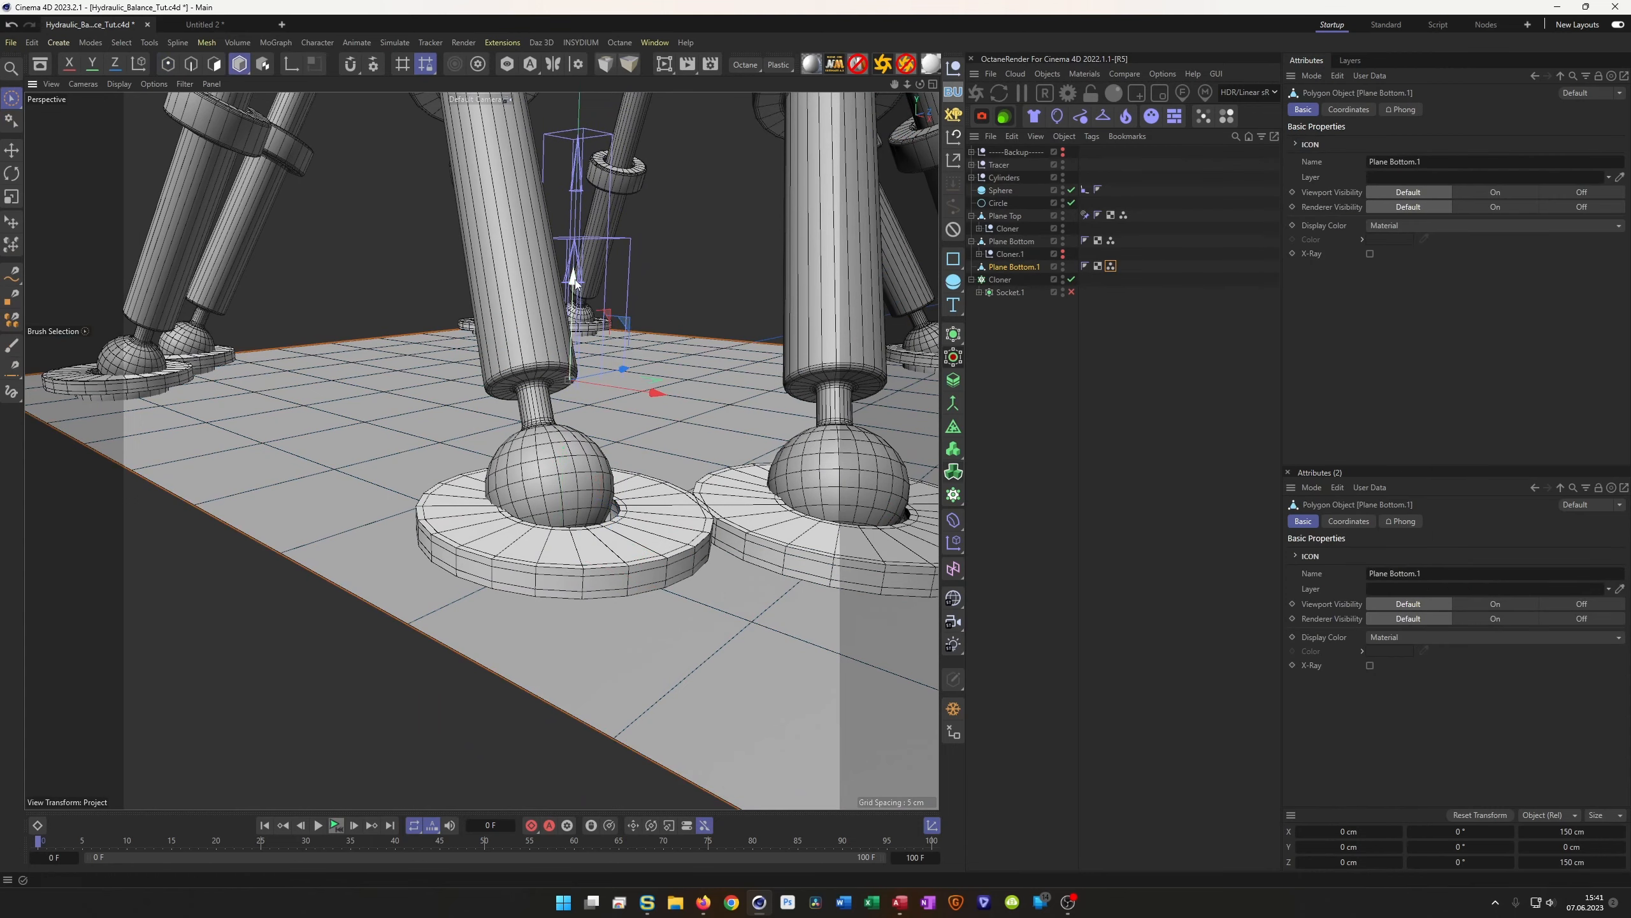
left_click_drag(575, 281, 575, 258)
left_click_drag(547, 416, 436, 332, "alt")
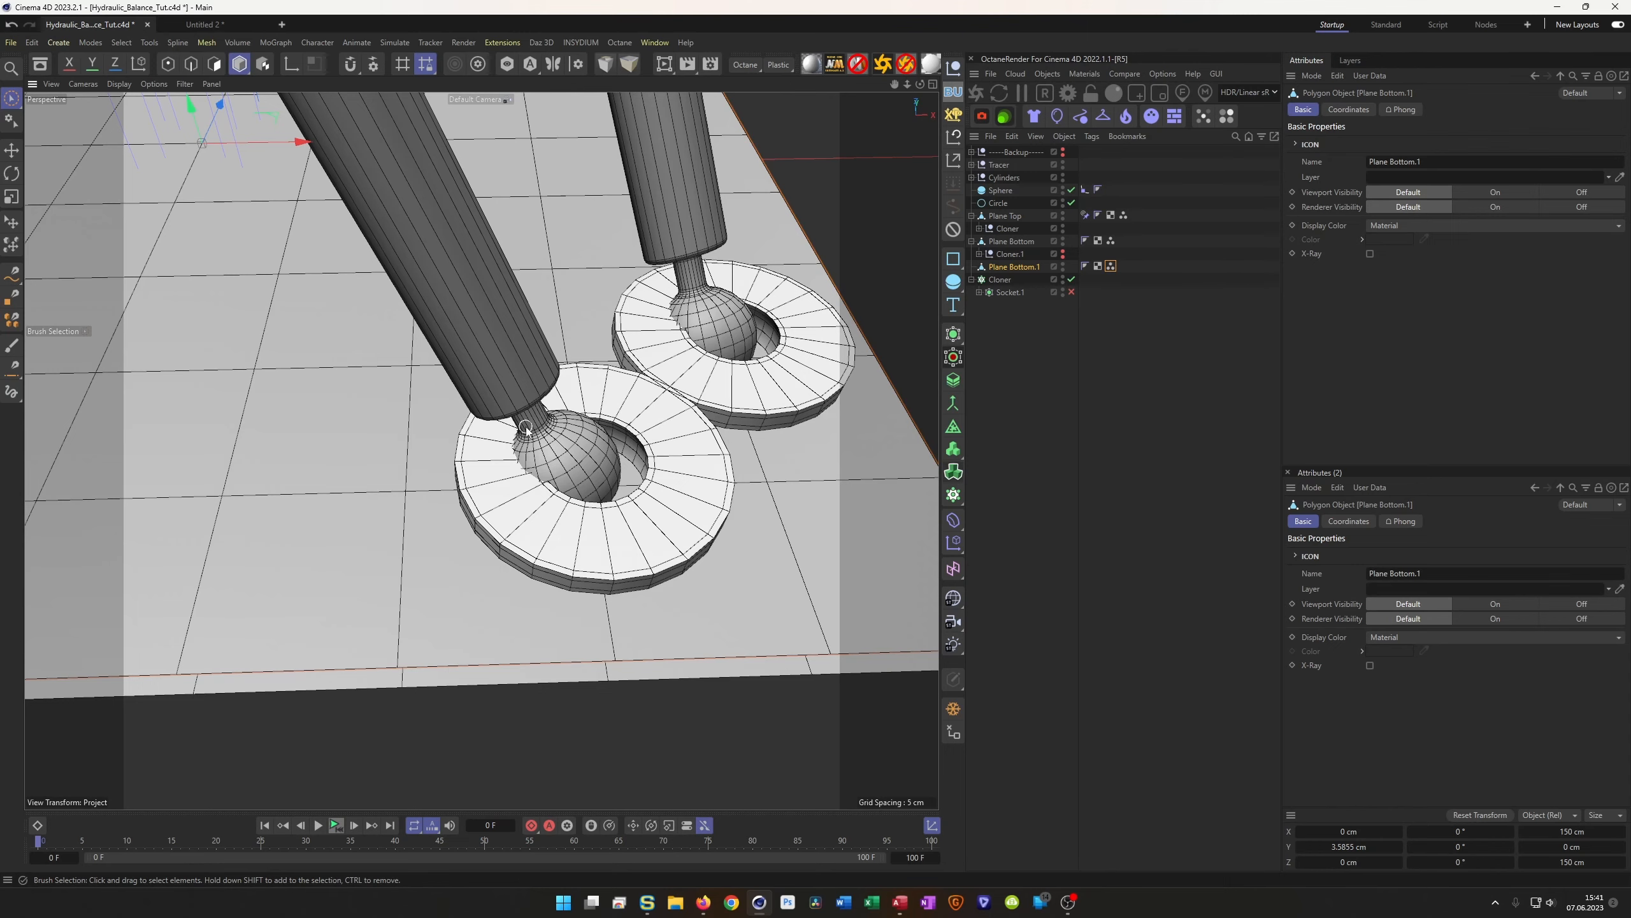
left_click_drag(527, 431, 594, 457, "alt")
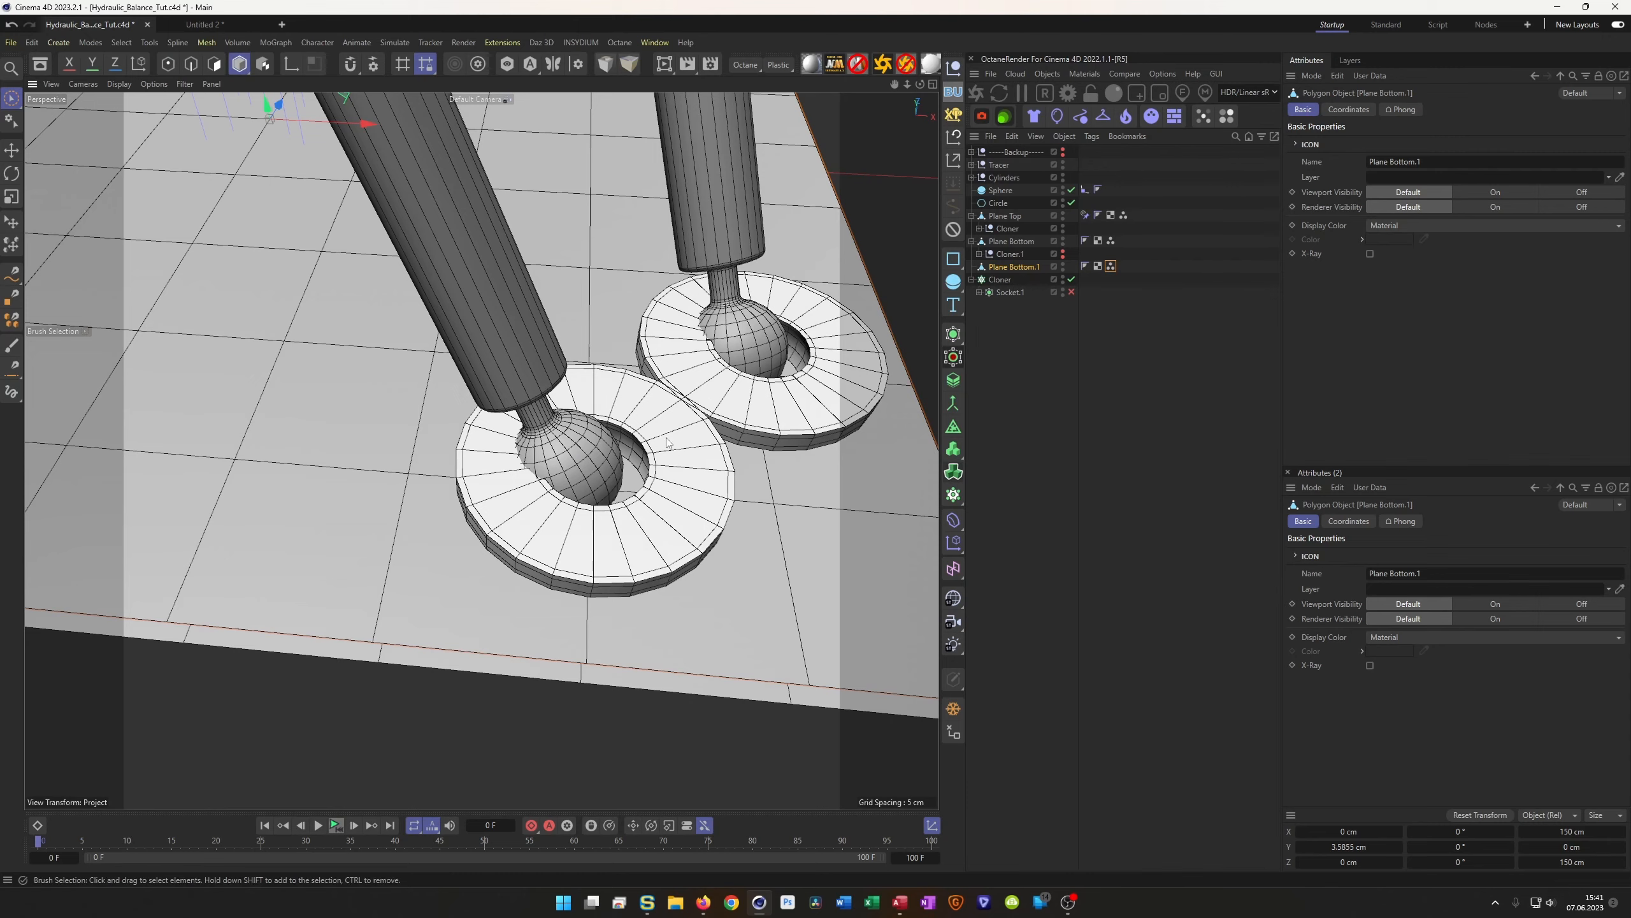
middle_click(542, 477)
middle_click(595, 371)
scroll(603, 408, "up", 10)
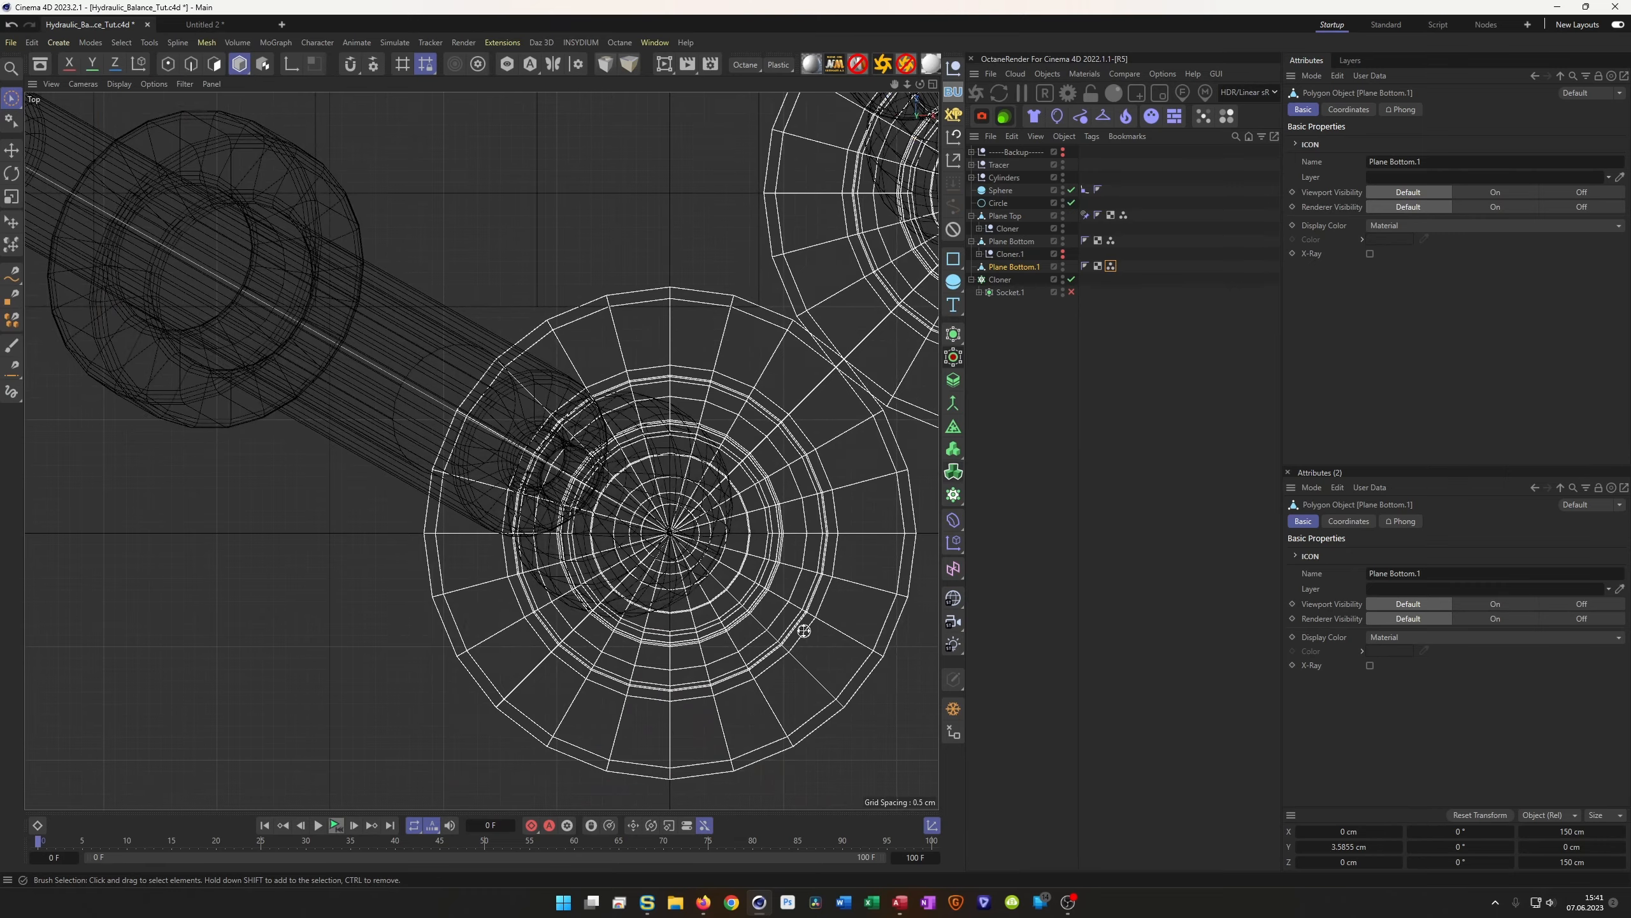
middle_click(798, 625)
middle_click(411, 410)
left_click_drag(589, 482, 633, 523, "alt")
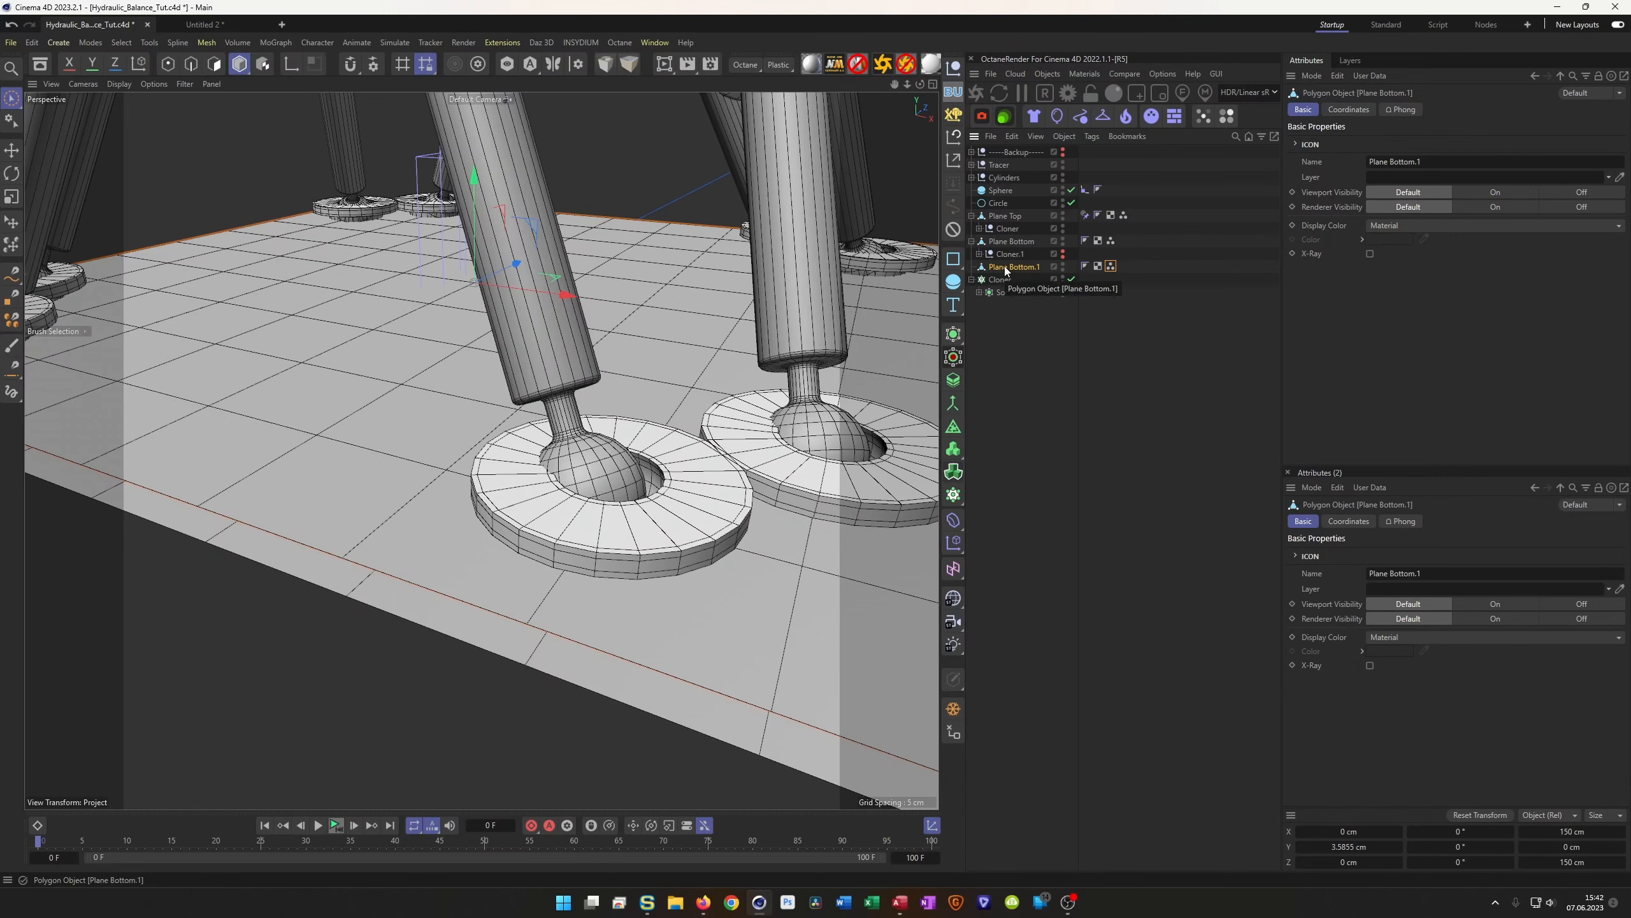
In Points mode, shift one socket vertex to about X 42.27, Z -59.05 cm
key("Return")
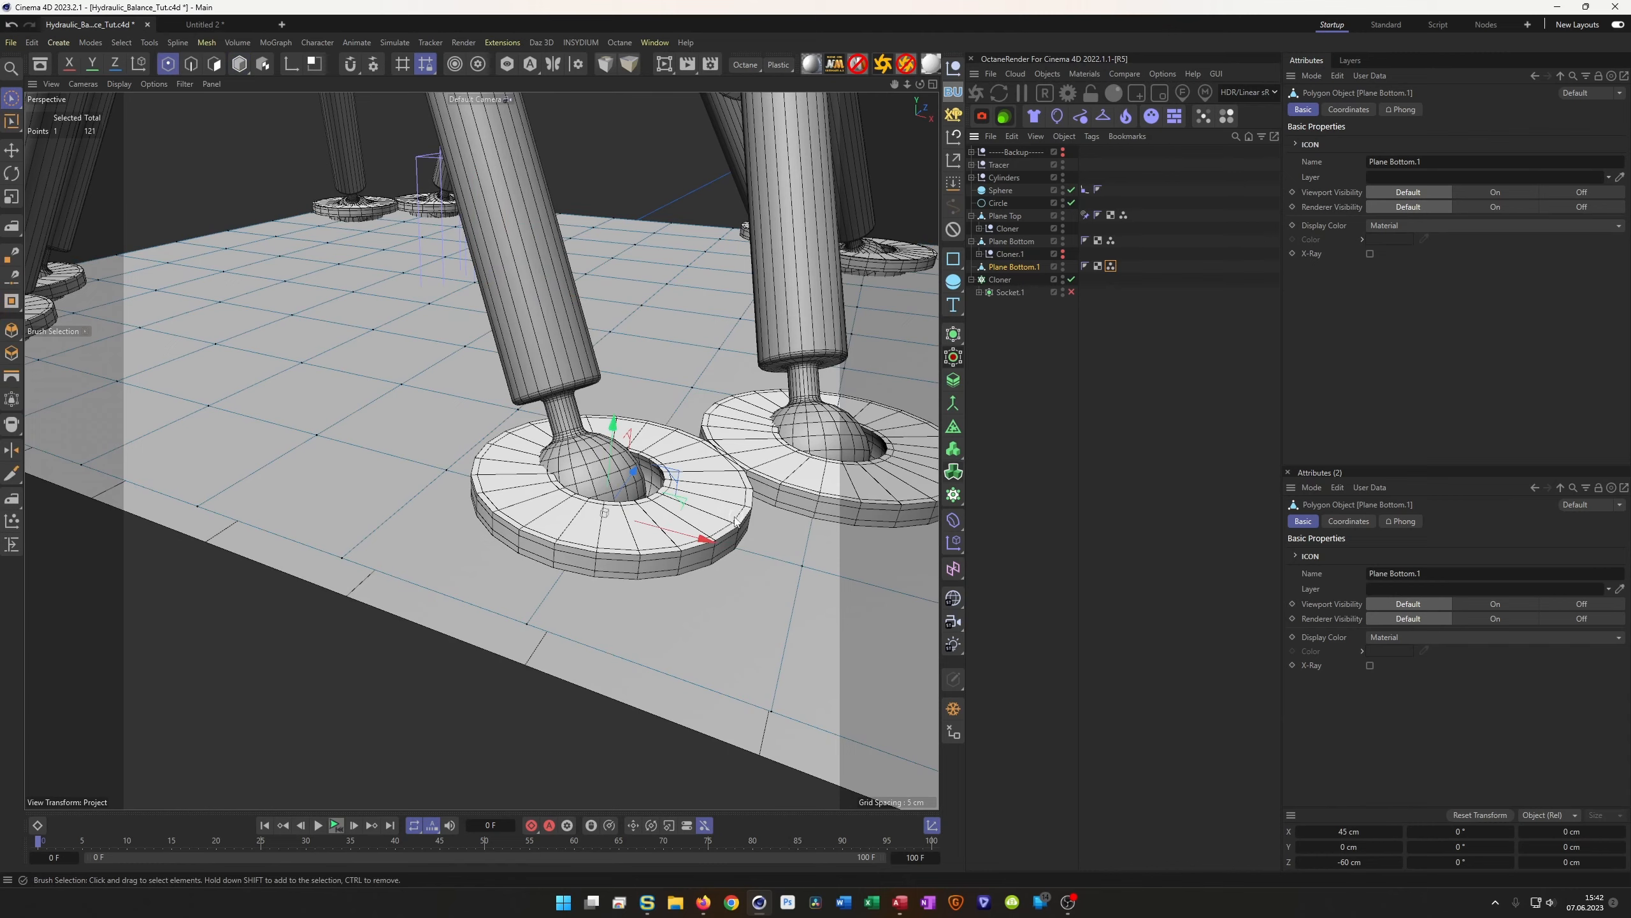
left_click_drag(704, 543, 680, 541)
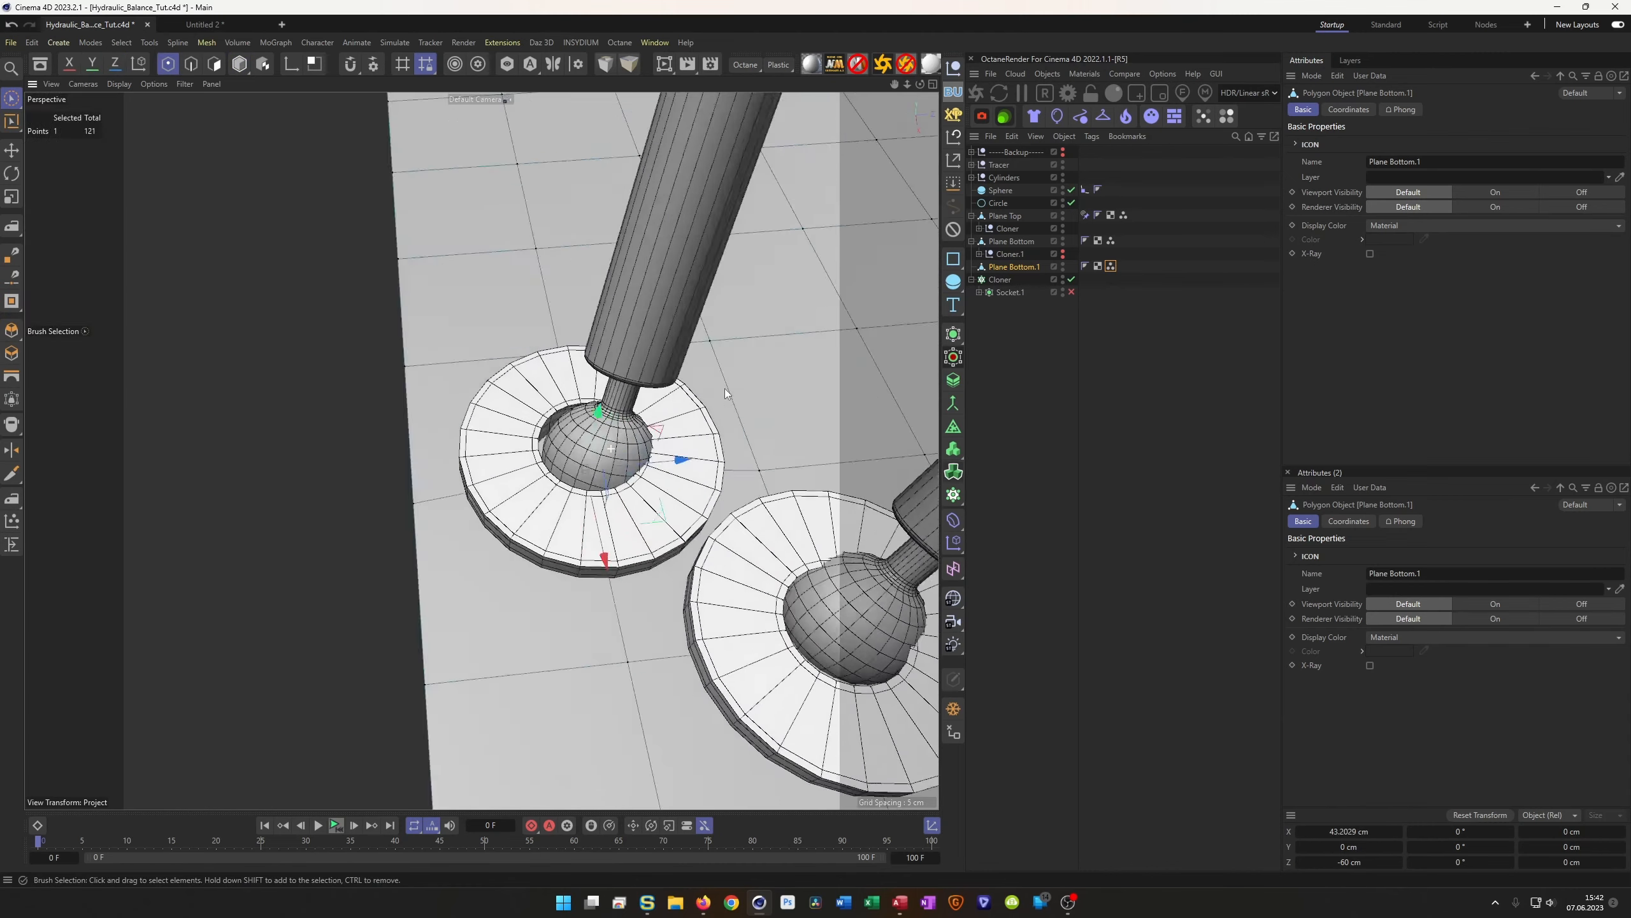
left_click_drag(724, 387, 748, 388, "alt")
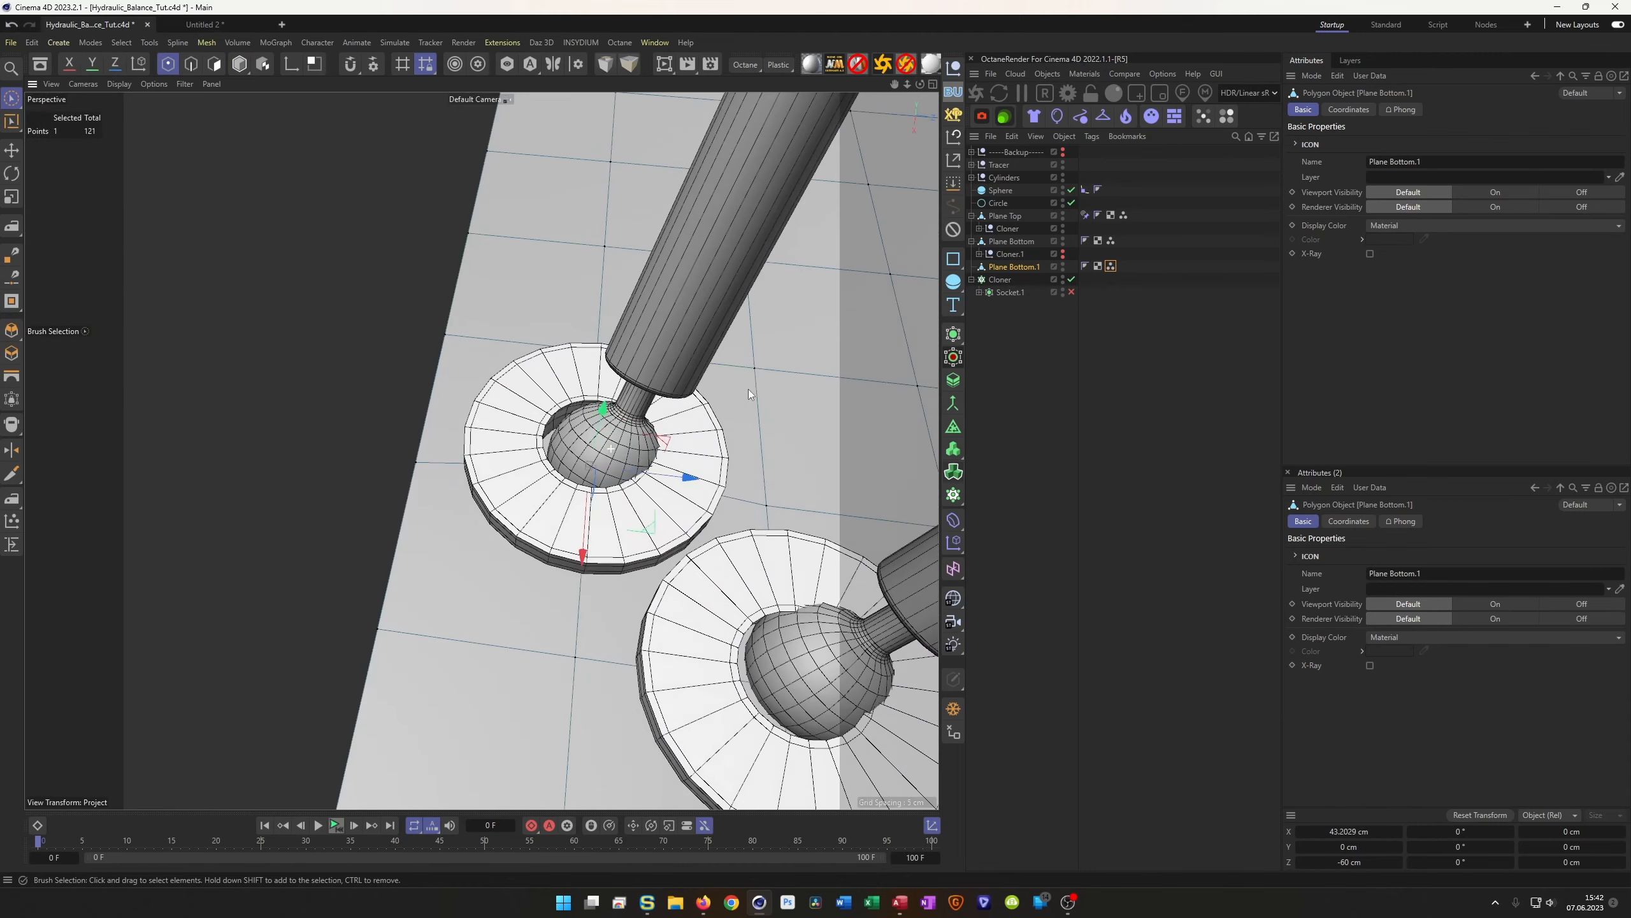
left_click_drag(688, 483, 701, 481)
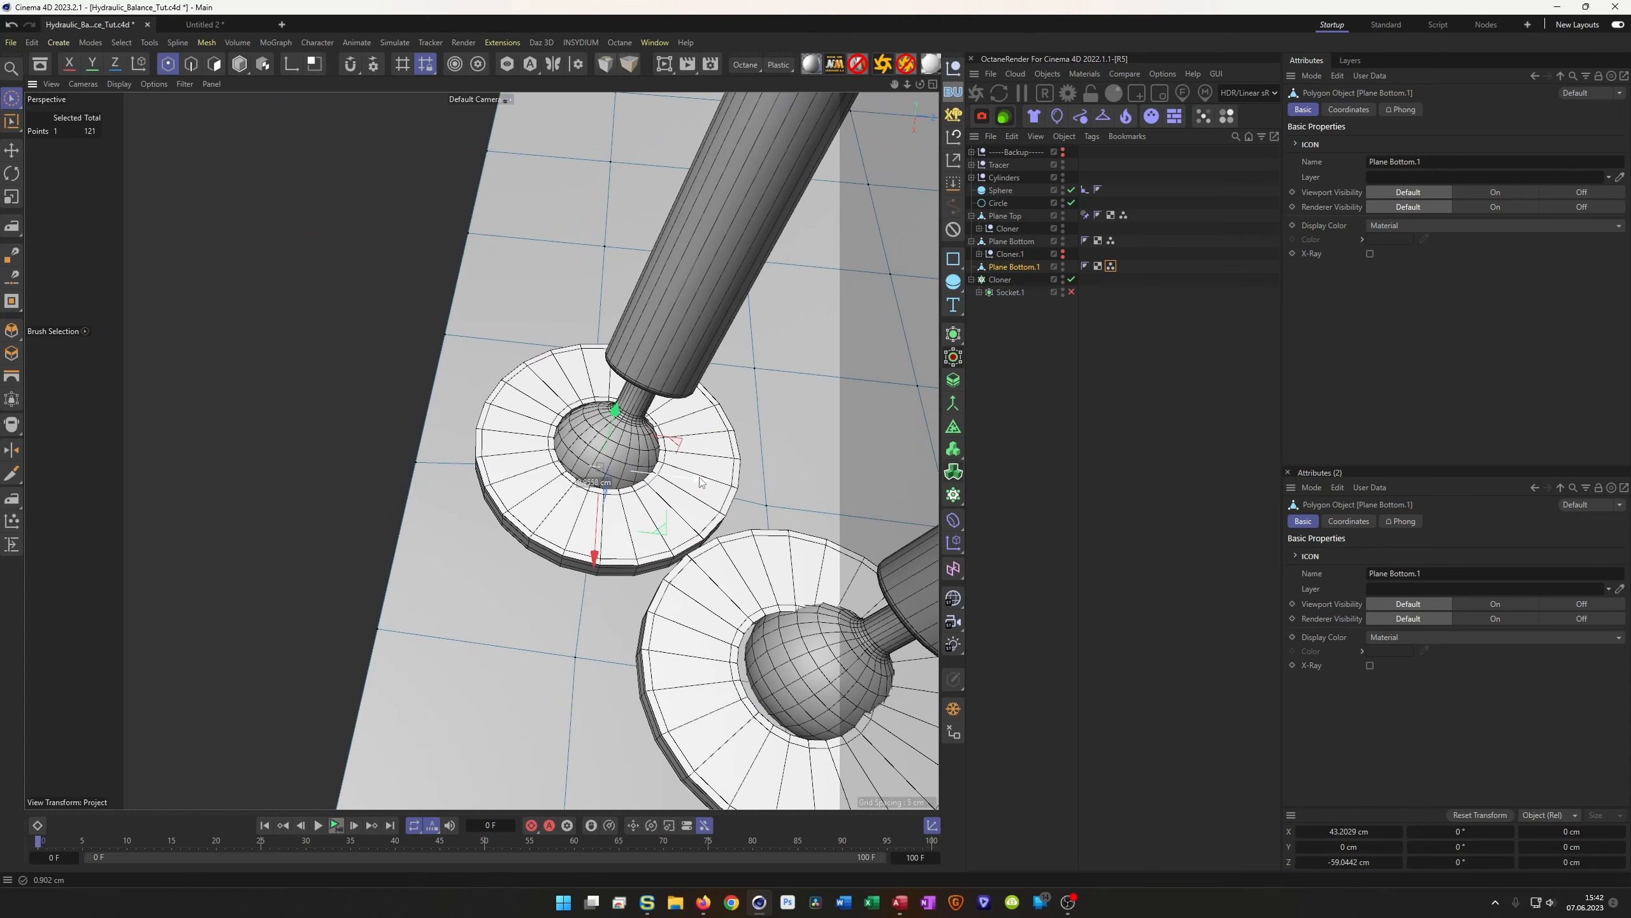
left_click_drag(594, 562, 648, 543)
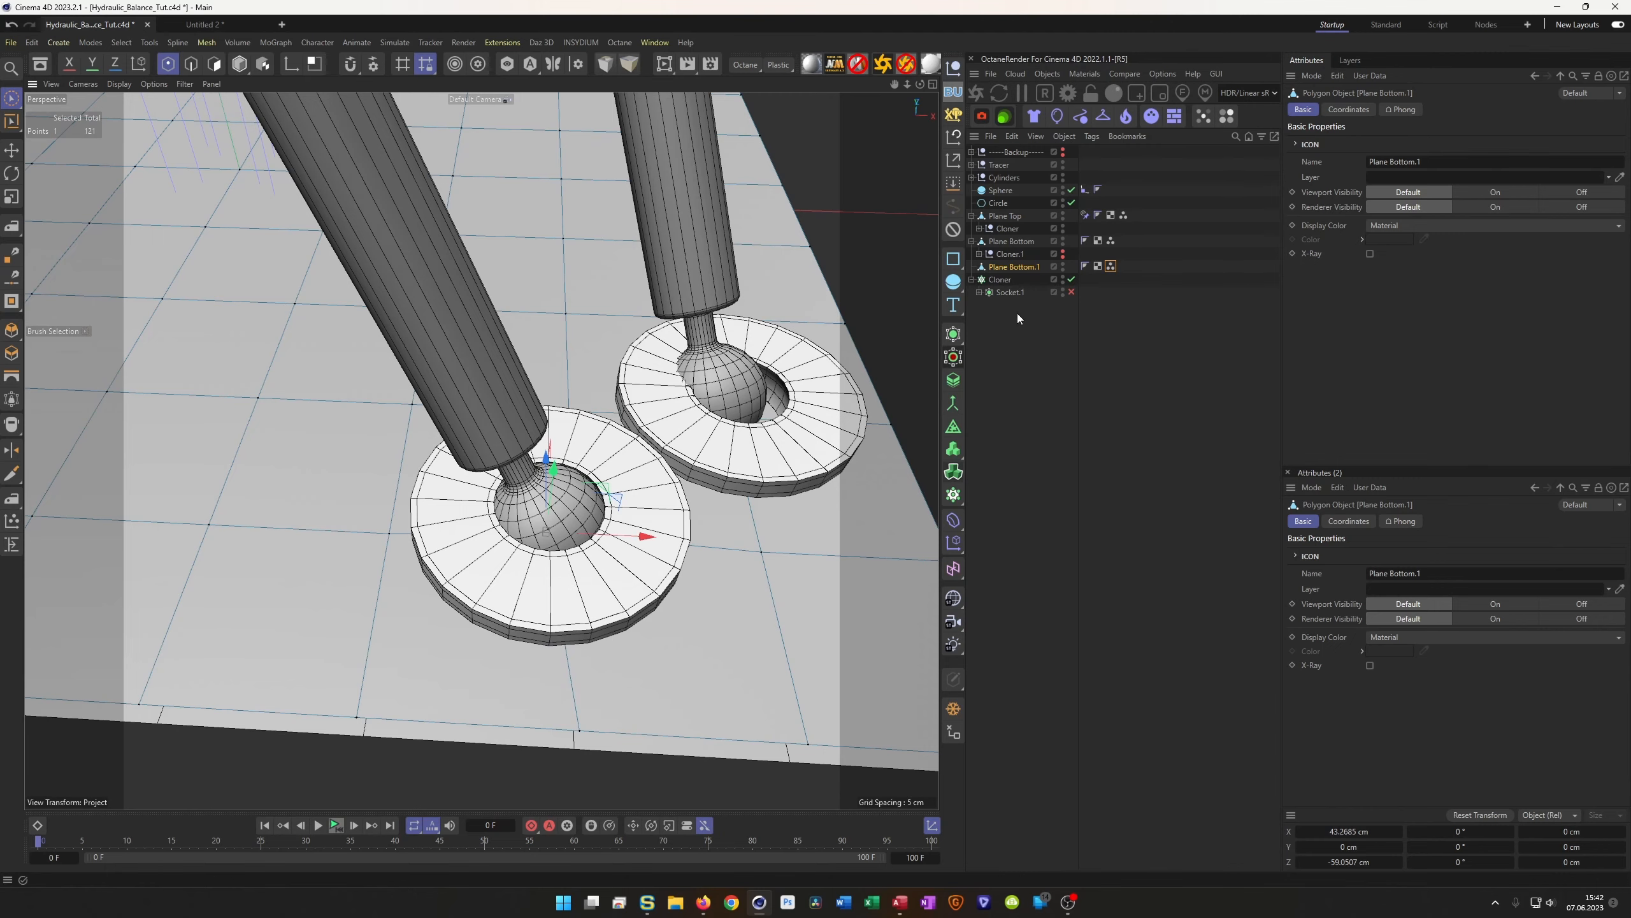
Turn the socket's subdivision back on and orbit to view the plane
left_click(1071, 292)
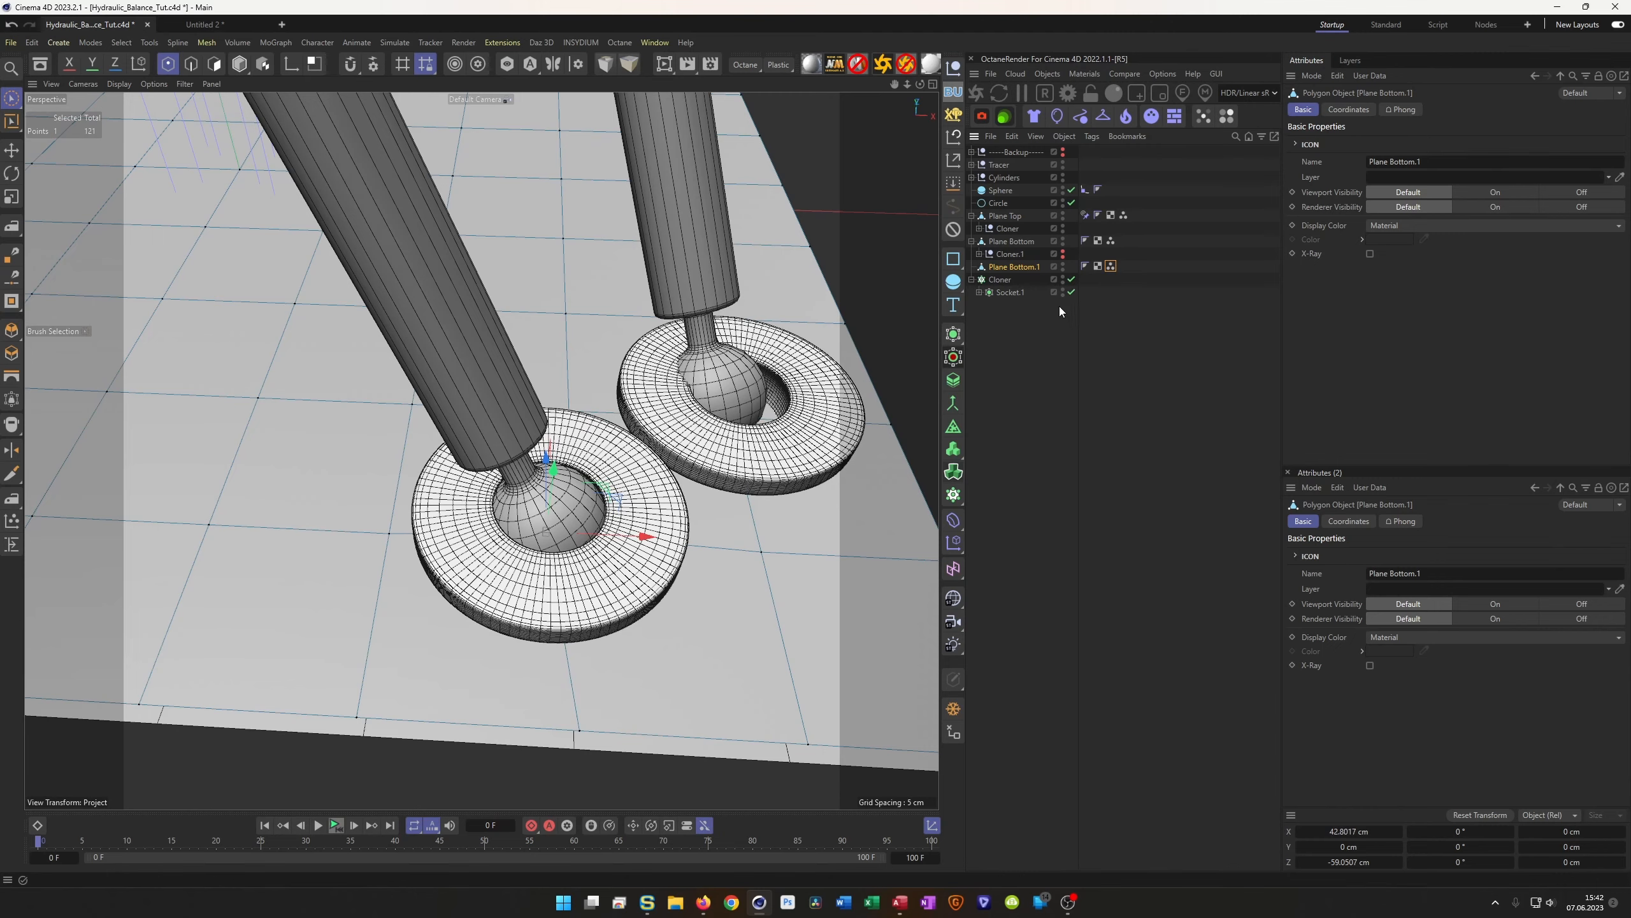
scroll(597, 507, "up", 5)
left_click_drag(590, 512, 662, 556, "alt")
scroll(564, 565, "down", 10)
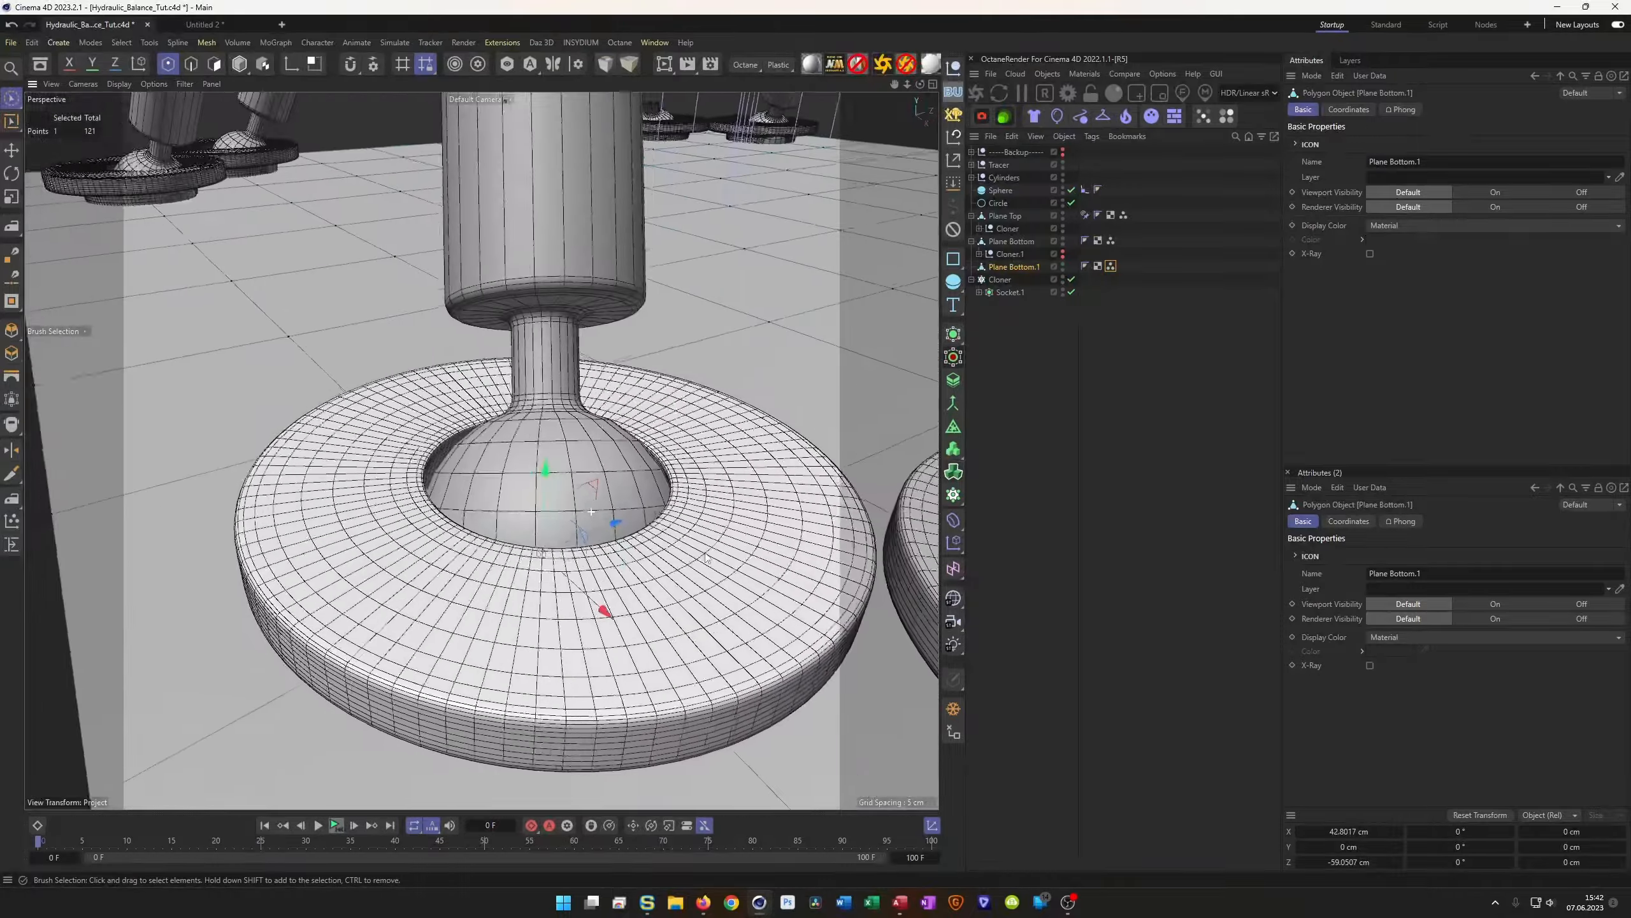
left_click_drag(564, 565, 671, 522, "alt")
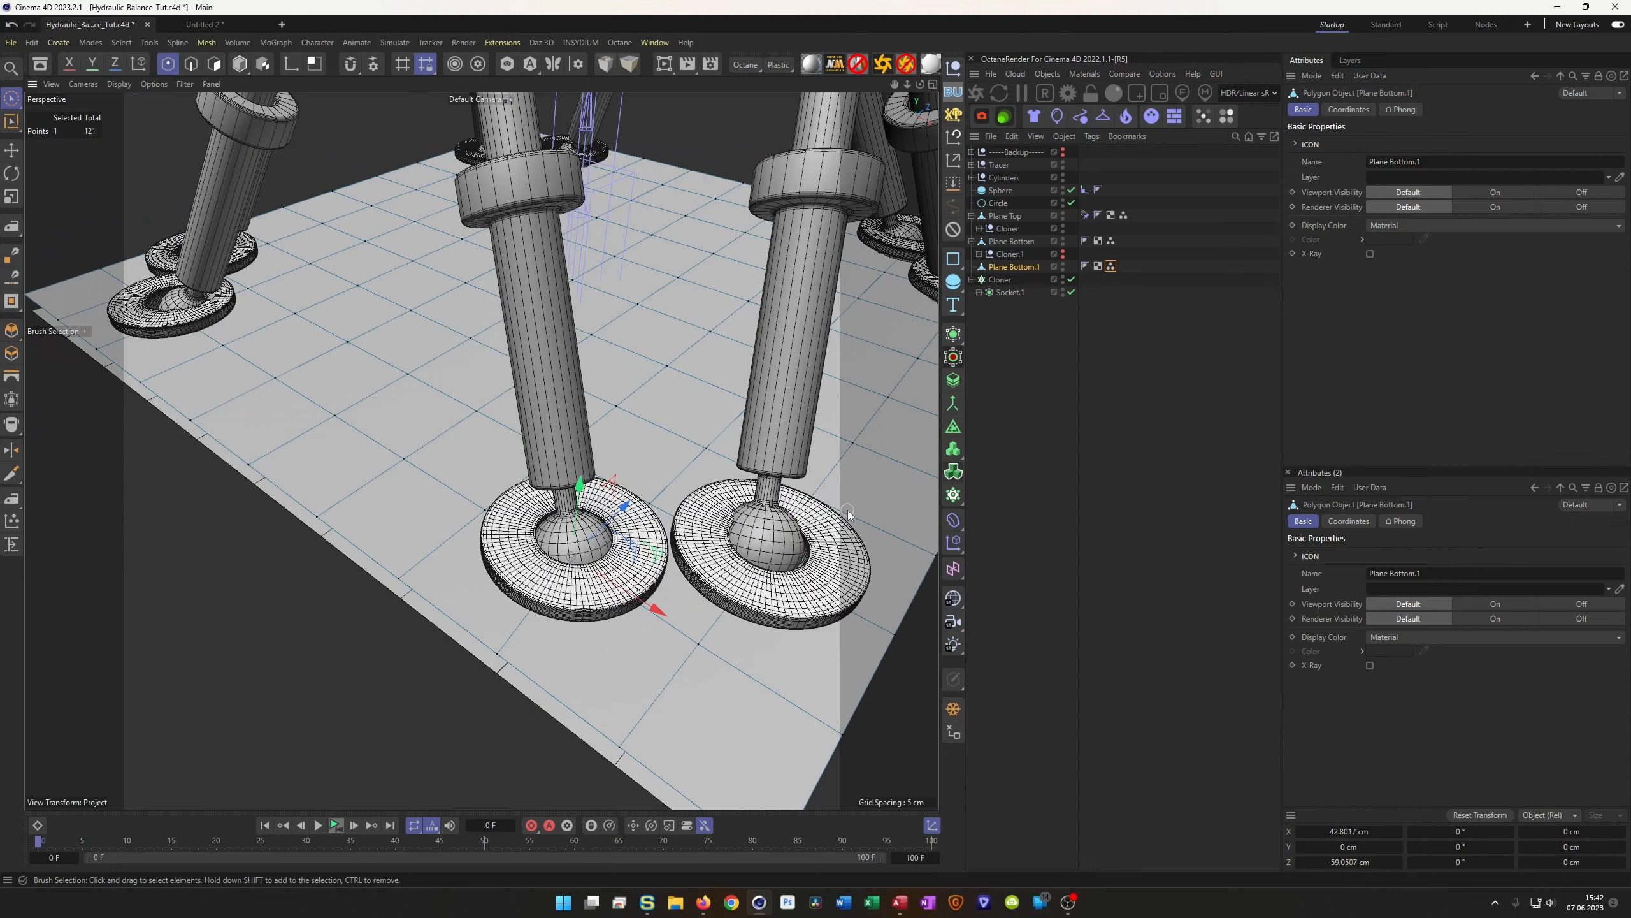
Box-select the front-right socket's point and nudge it along X
key("0")
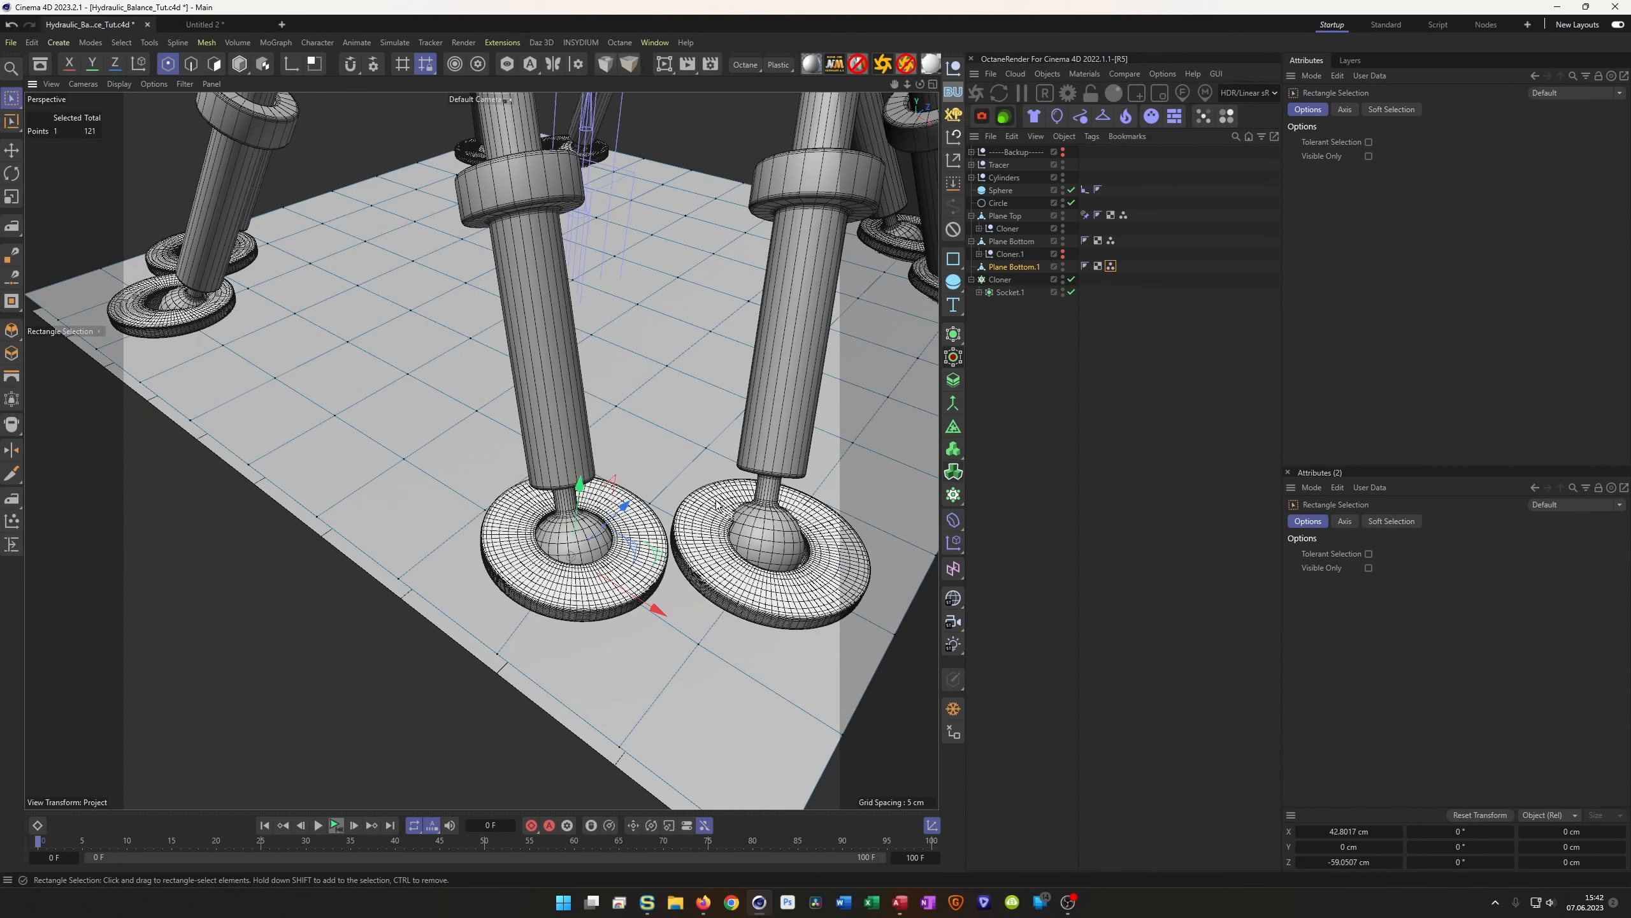
left_click_drag(707, 504, 802, 607)
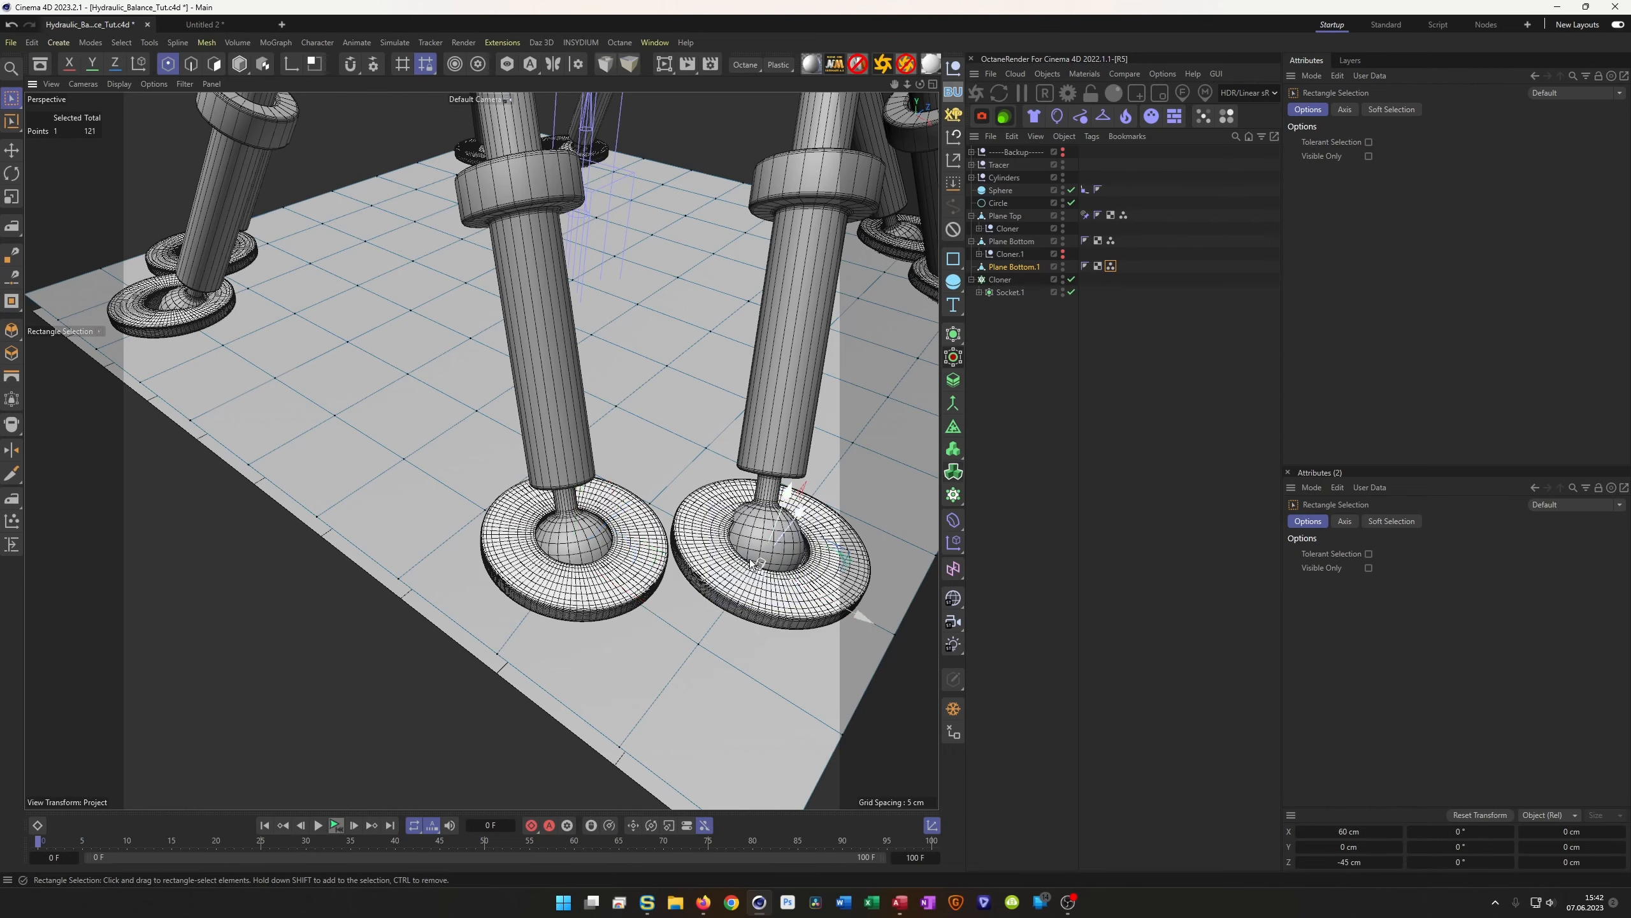
scroll(835, 578, "up", 5)
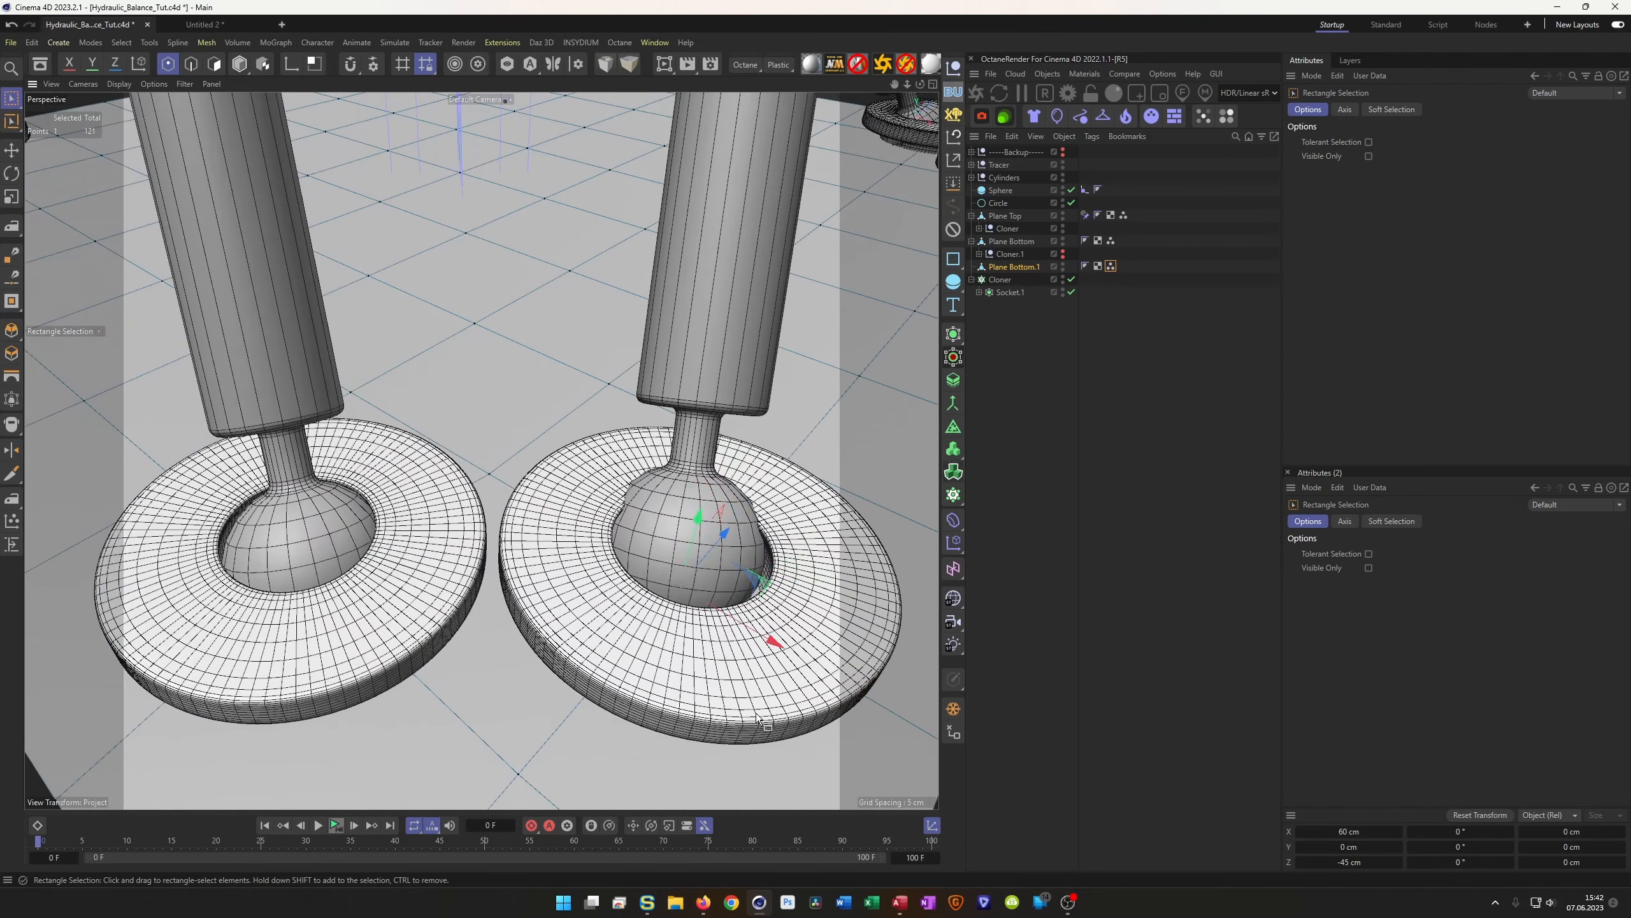
left_click_drag(777, 647, 764, 644)
left_click_drag(861, 578, 654, 544, "alt")
left_click_drag(820, 623, 804, 618)
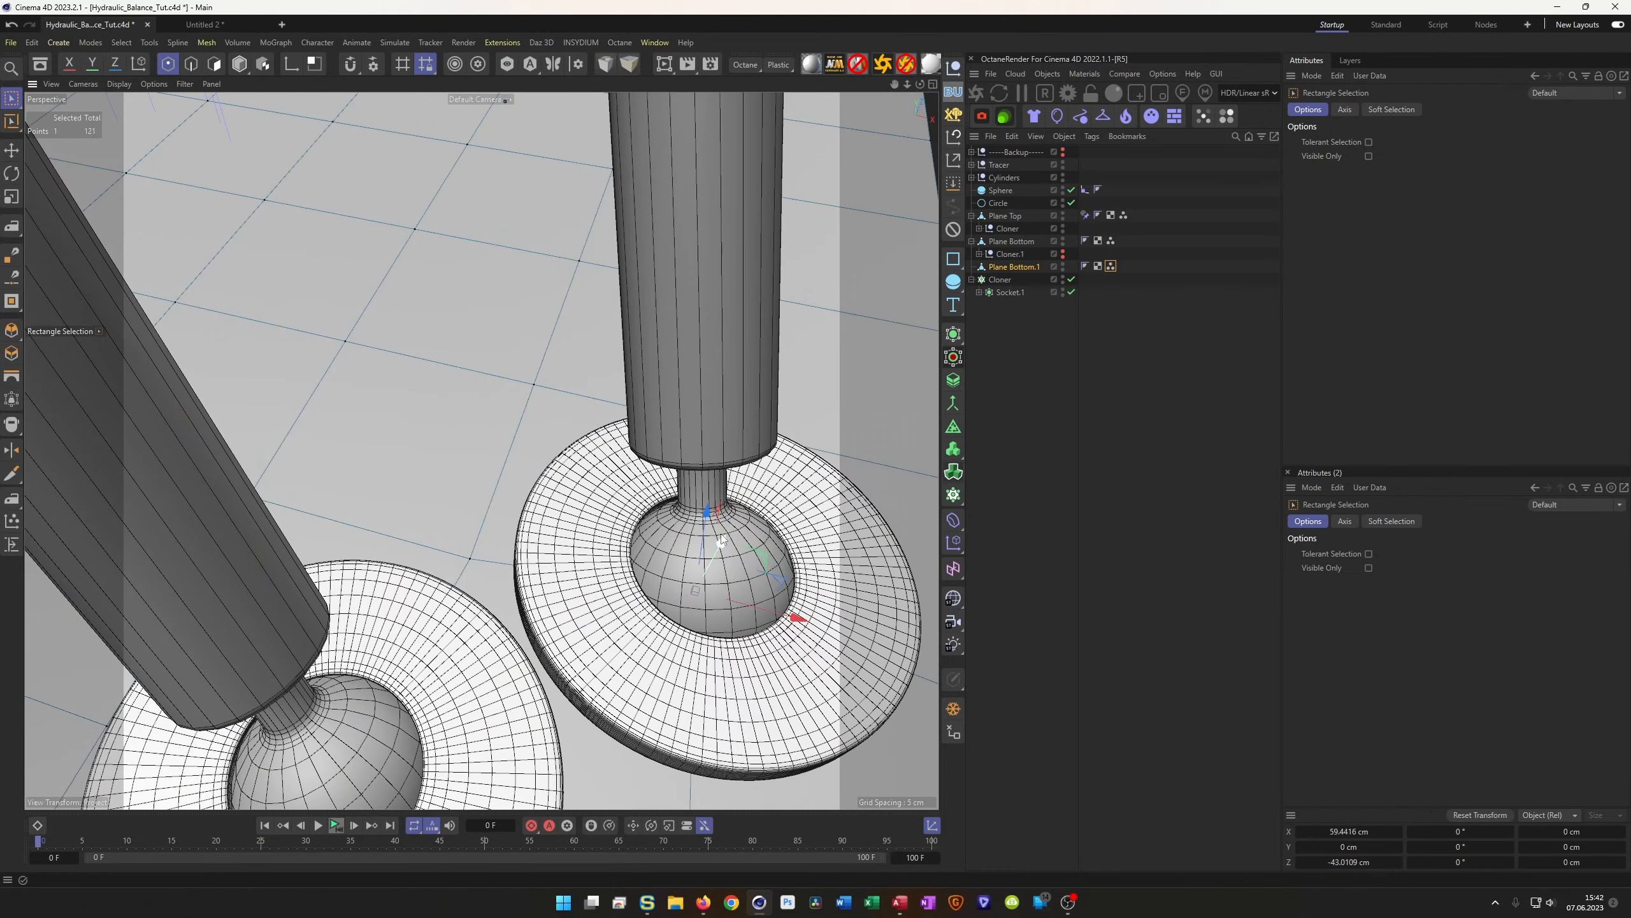
left_click_drag(723, 541, 786, 554)
Fine-tune that point to X 58.3171, Z -42.587 cm and orbit to confirm the ball is centred
scroll(683, 547, "down", 2)
left_click_drag(681, 546, 556, 536, "alt")
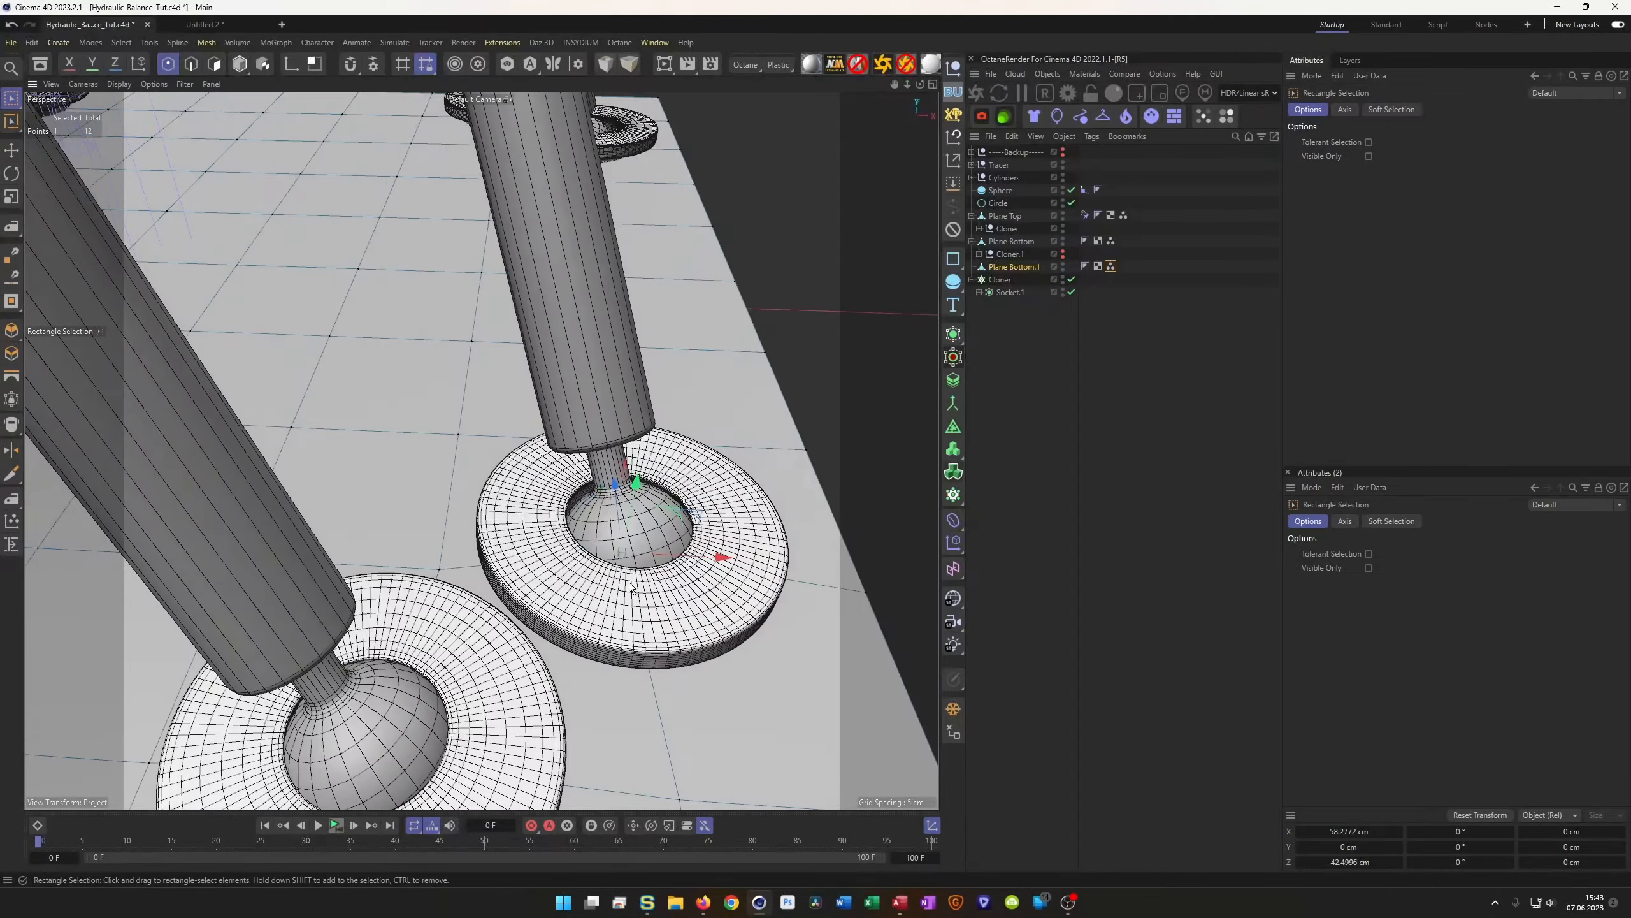
left_click_drag(723, 558, 724, 563)
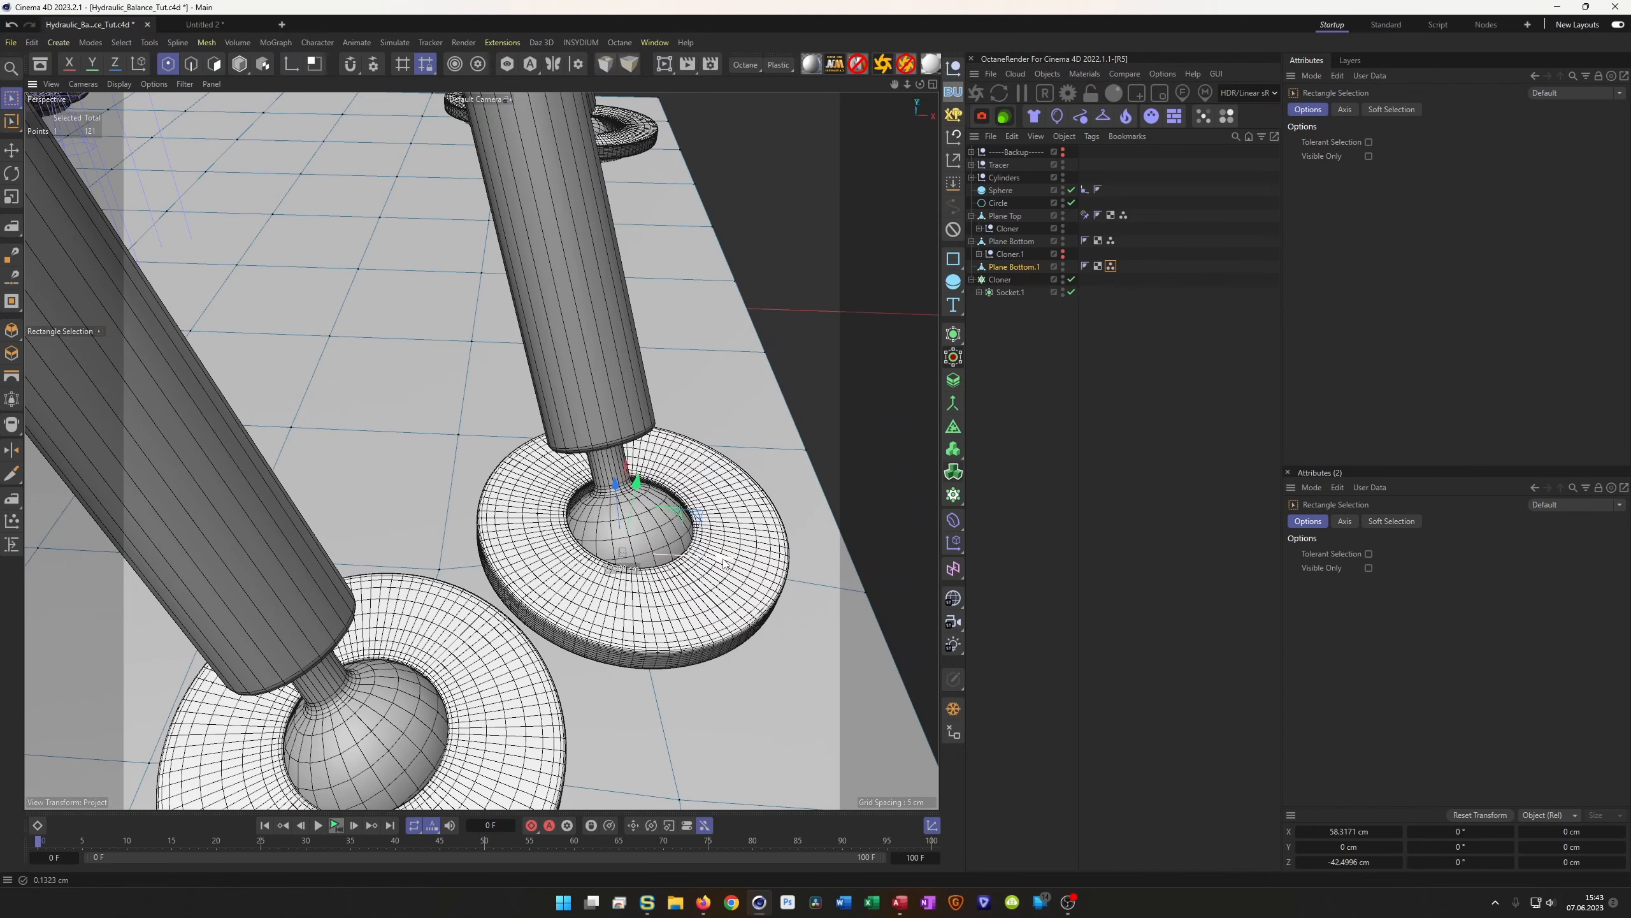
left_click_drag(616, 533, 590, 471, "alt")
right_click_drag(604, 490, 650, 476, "alt")
left_click_drag(650, 476, 616, 513, "alt")
right_click_drag(617, 513, 476, 540, "alt")
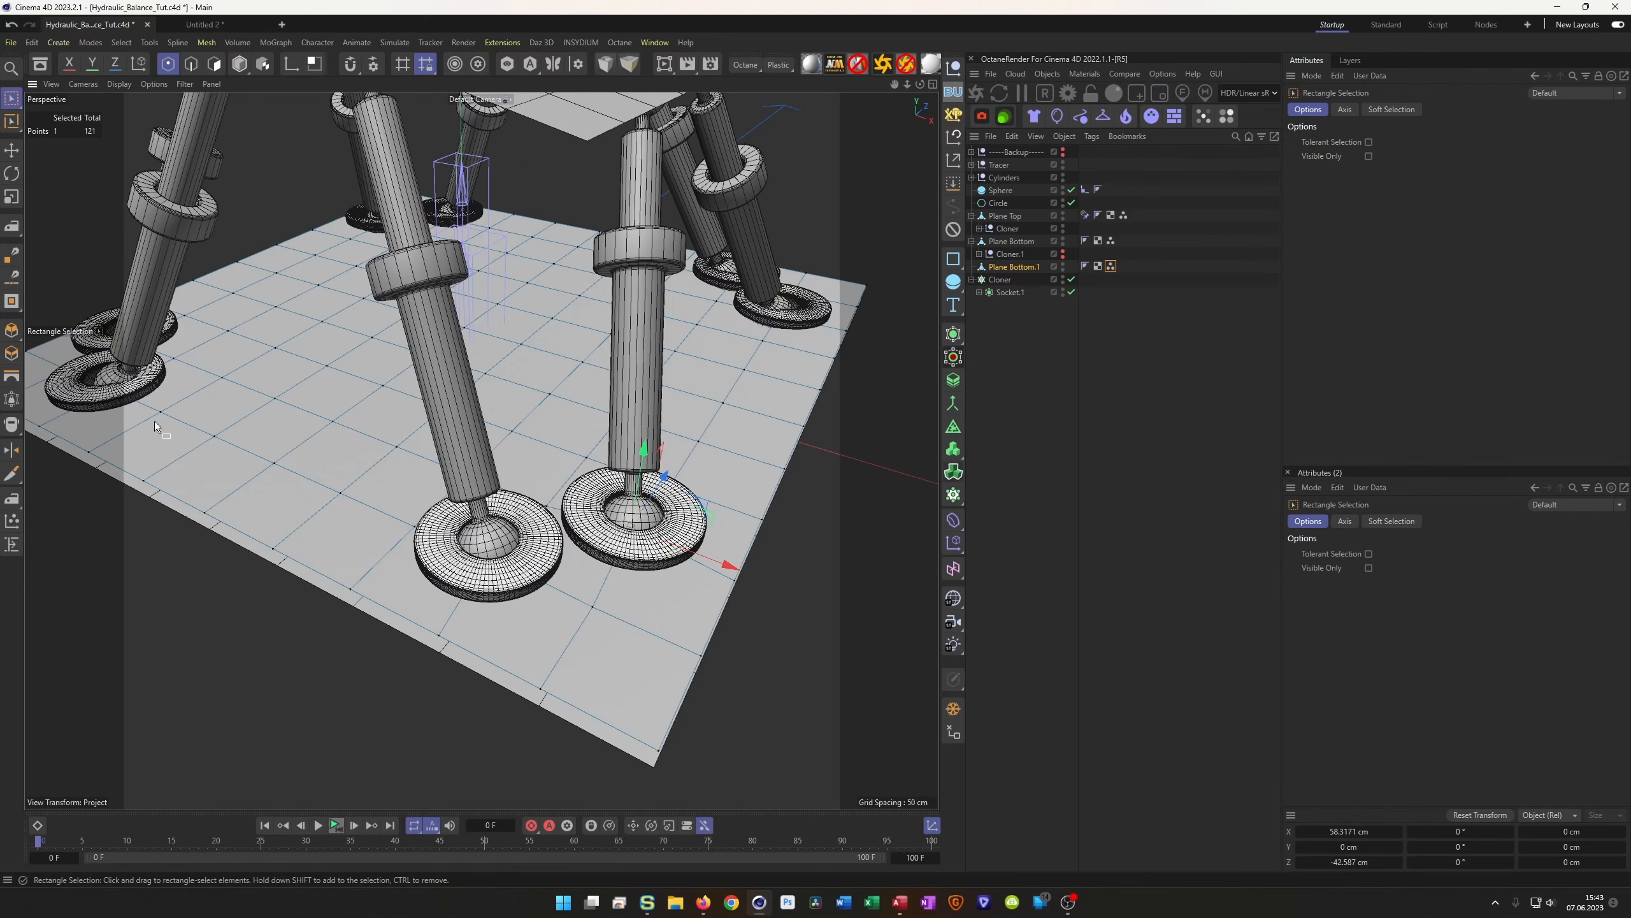
Zoom in on the front feet, select the socket point under the front foot, and shift it along X
middle_click_drag(154, 421, 424, 467, "alt")
left_click_drag(423, 466, 281, 445, "alt")
right_click_drag(327, 474, 384, 492, "alt")
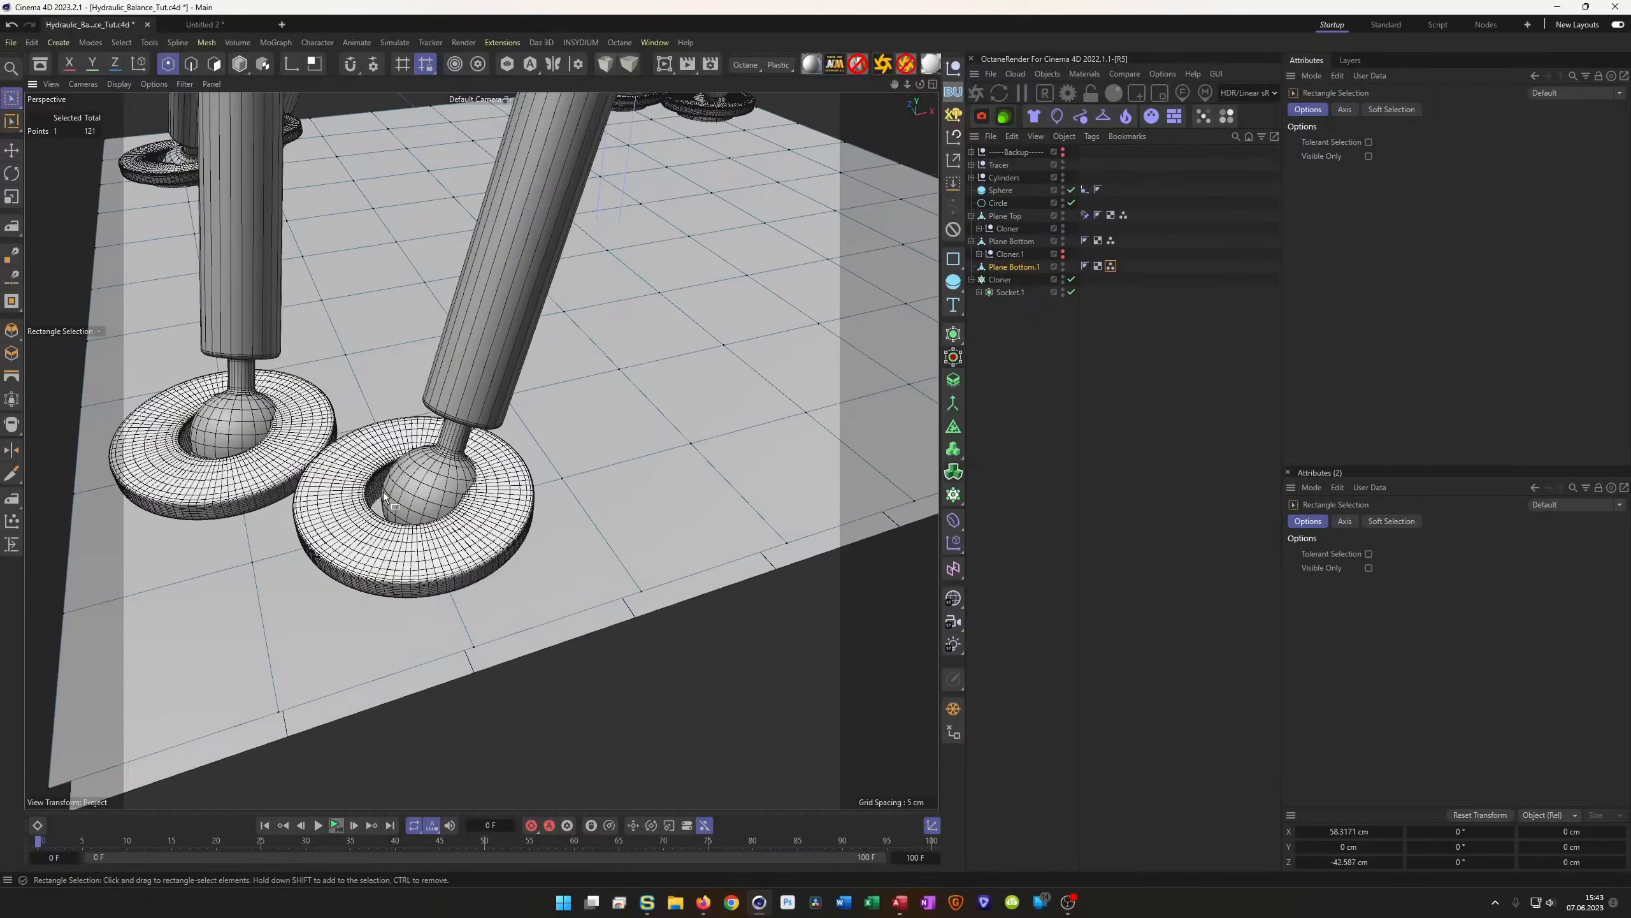
left_click_drag(462, 533, 462, 569)
left_click_drag(507, 499, 527, 493)
left_click_drag(424, 455, 389, 465, "alt")
Select the left socket's point and nudge it along X and Z to centre its ball
middle_click_drag(343, 450, 596, 518, "alt")
left_click_drag(396, 454, 497, 528)
left_click_drag(447, 463, 545, 437, "alt")
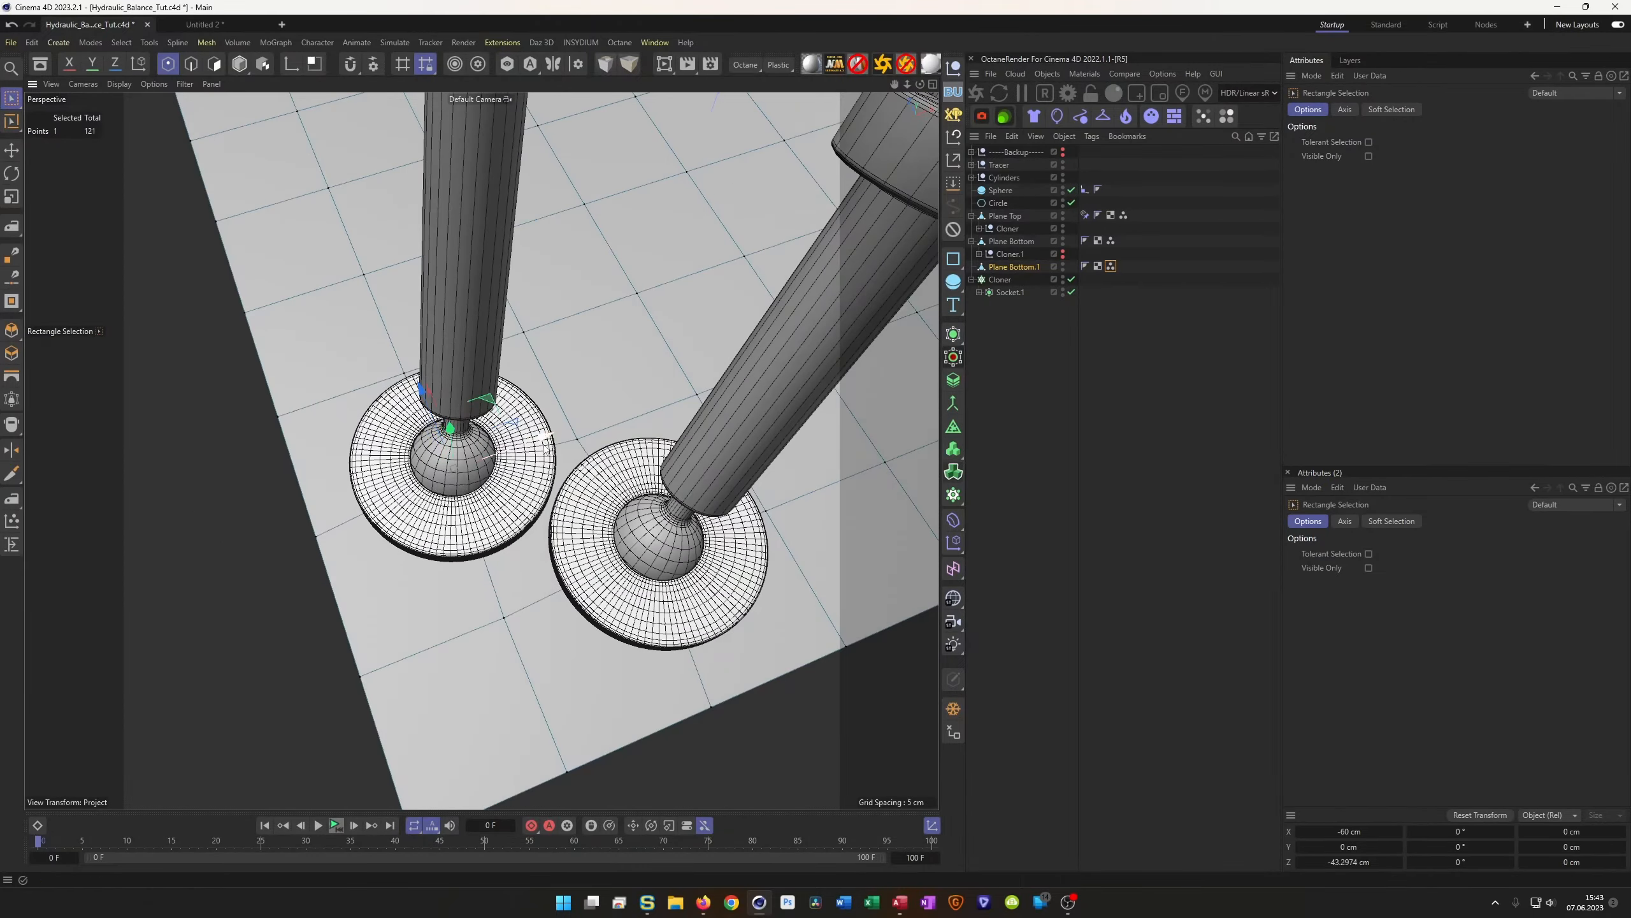
left_click_drag(386, 450, 501, 360, "alt")
scroll(418, 326, "up", 8)
left_click_drag(419, 326, 636, 549, "alt")
left_click_drag(467, 571, 470, 567)
left_click_drag(751, 399, 658, 468, "alt")
left_click_drag(428, 498, 466, 504)
left_click_drag(541, 454, 688, 469, "alt")
left_click_drag(441, 501, 650, 437, "alt")
Select the other socket's point and move it along Z to centre its ring, then zoom out
left_click(434, 451)
left_click_drag(384, 519, 385, 518)
left_click_drag(476, 489, 283, 558, "alt")
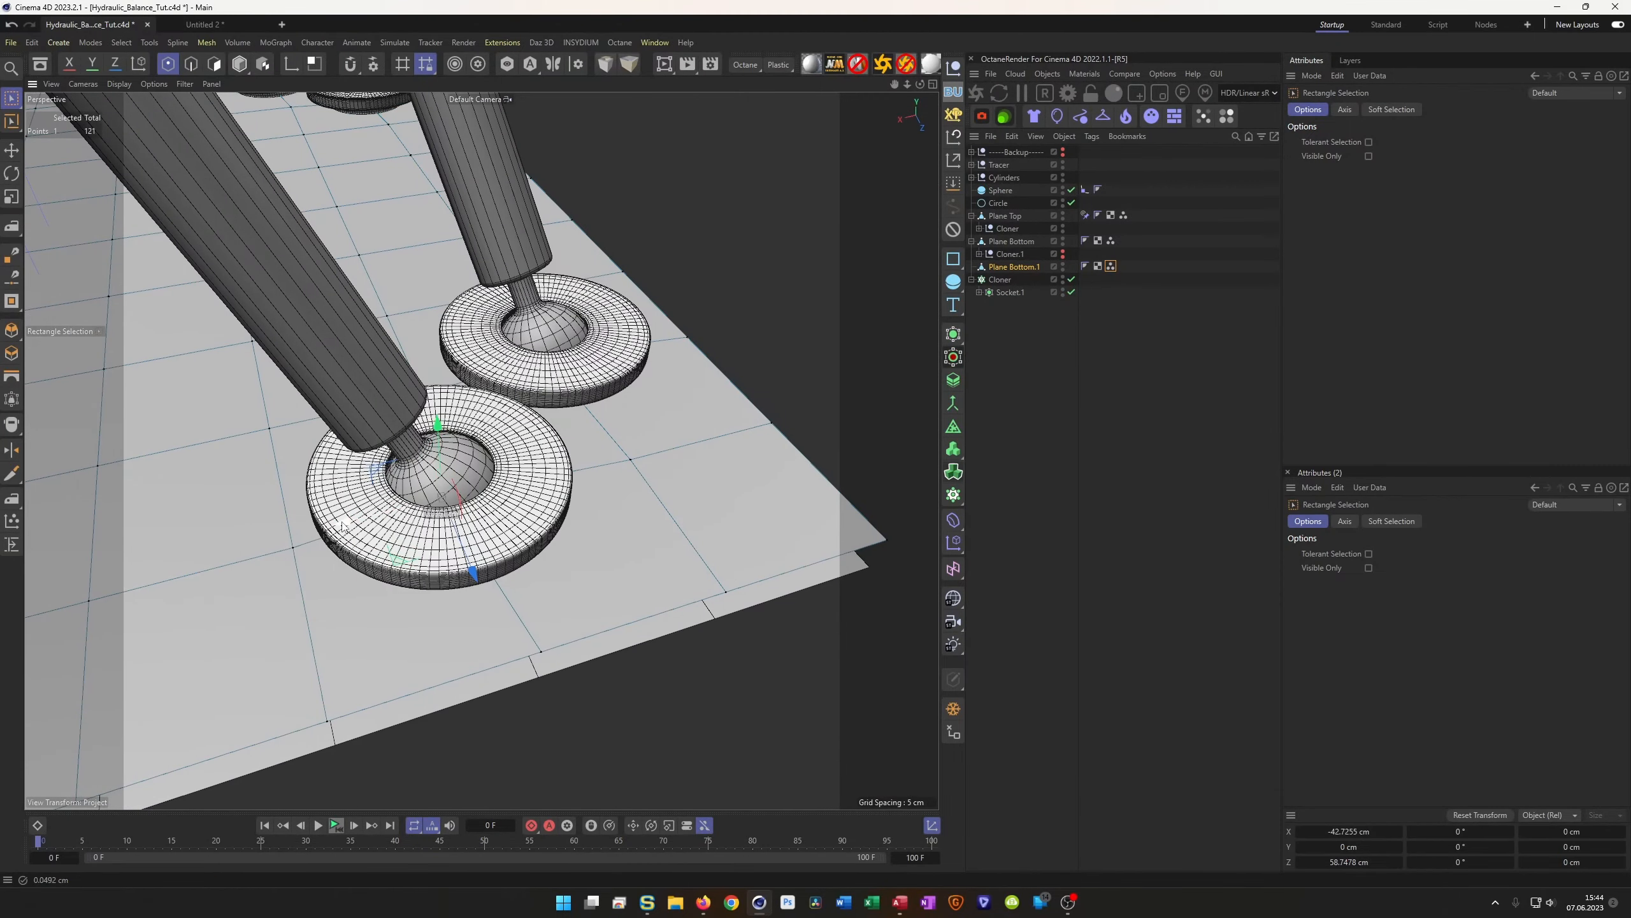
scroll(481, 512, "down", 10)
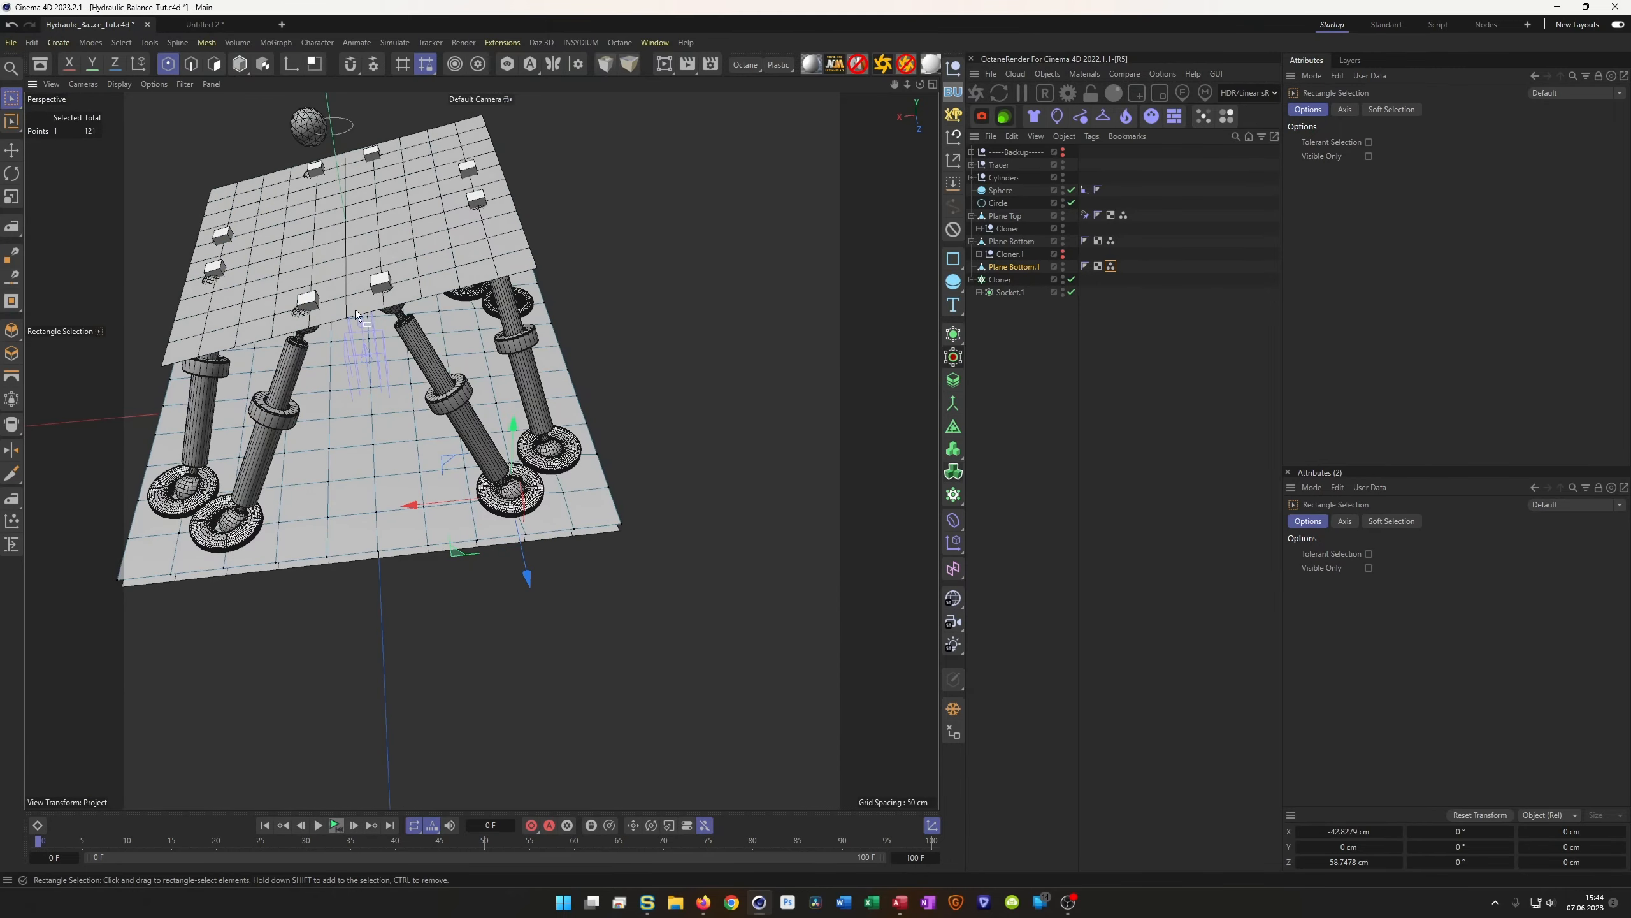
Centre the front ball joint's socket point in its ring by moving it along X and Z
middle_click_drag(222, 469, 461, 483, "alt")
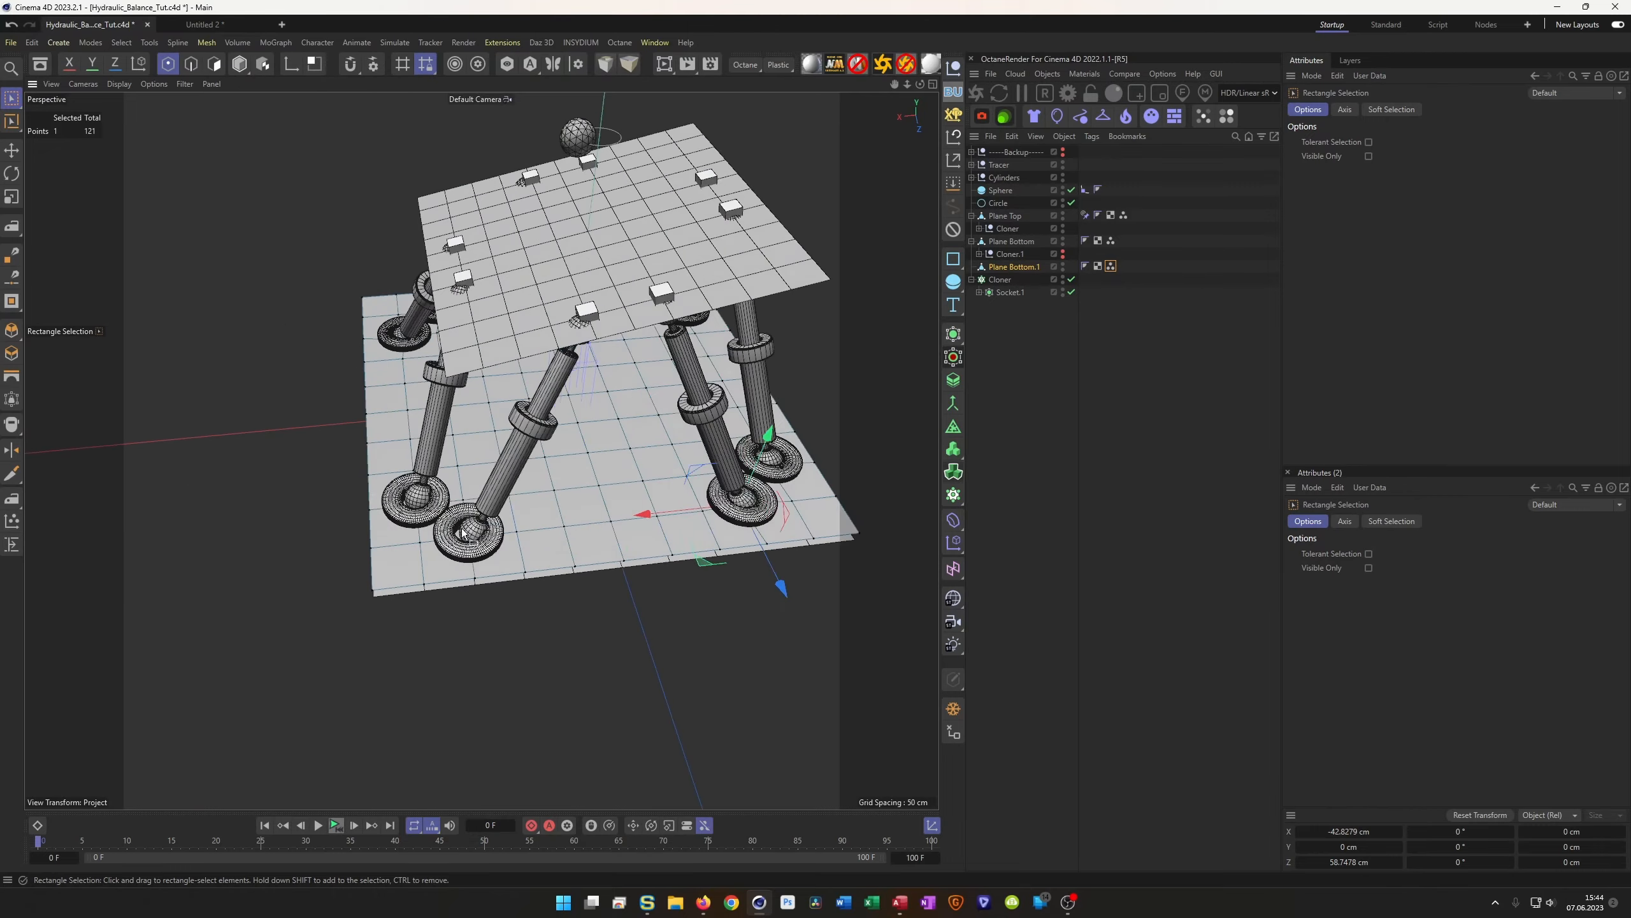
left_click_drag(444, 511, 437, 508, "alt")
scroll(508, 512, "up", 10)
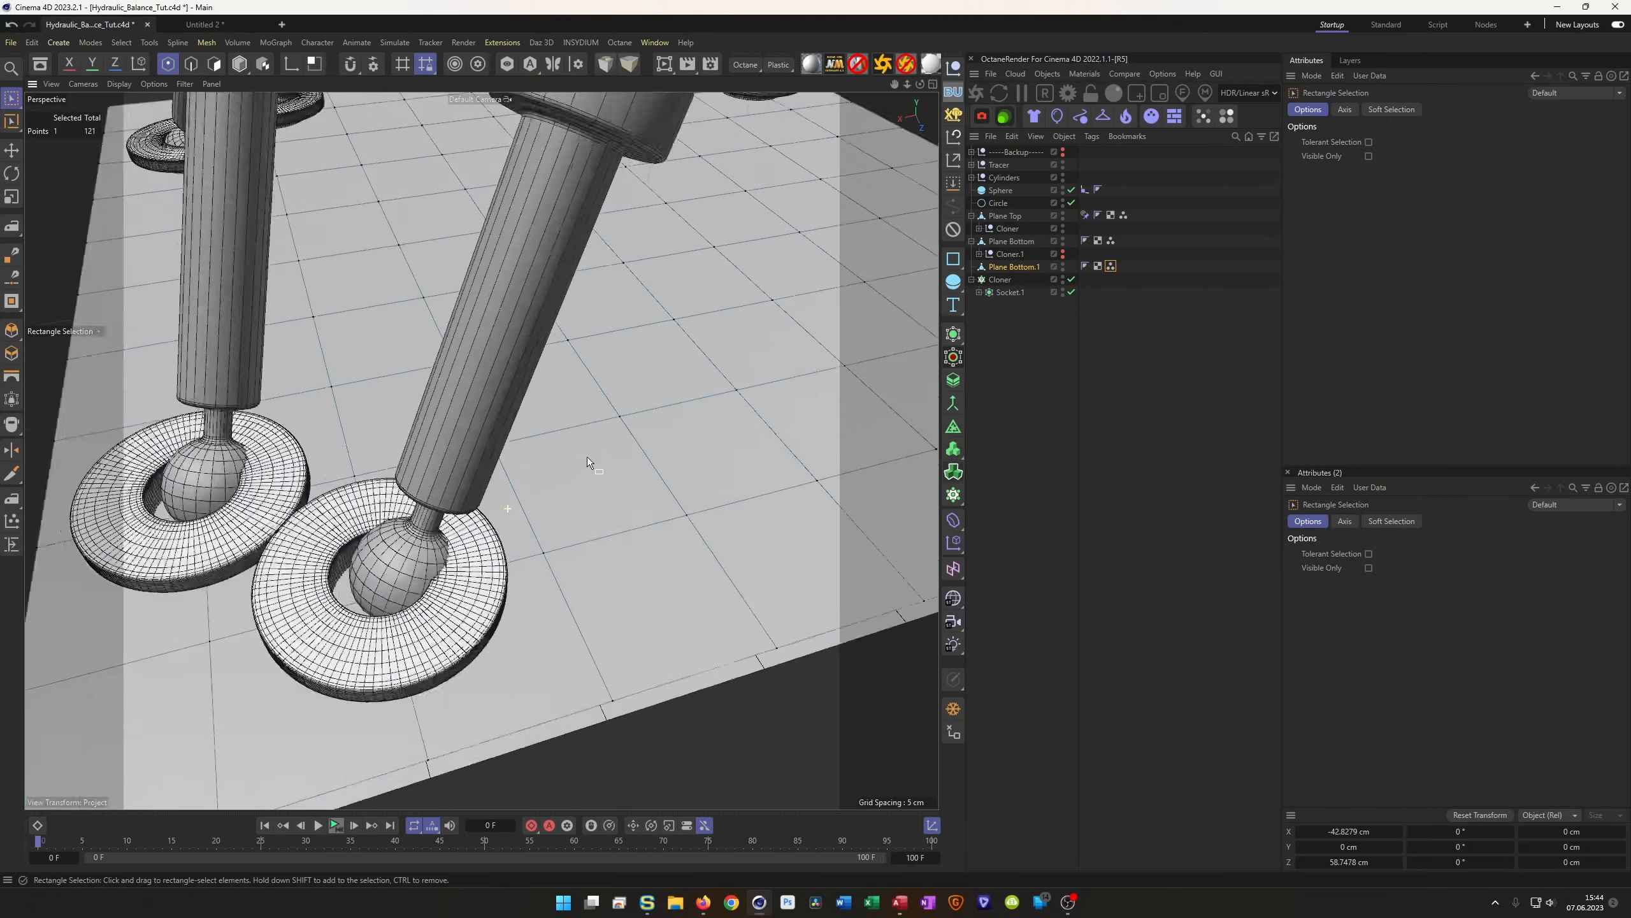
left_click_drag(479, 481, 616, 615)
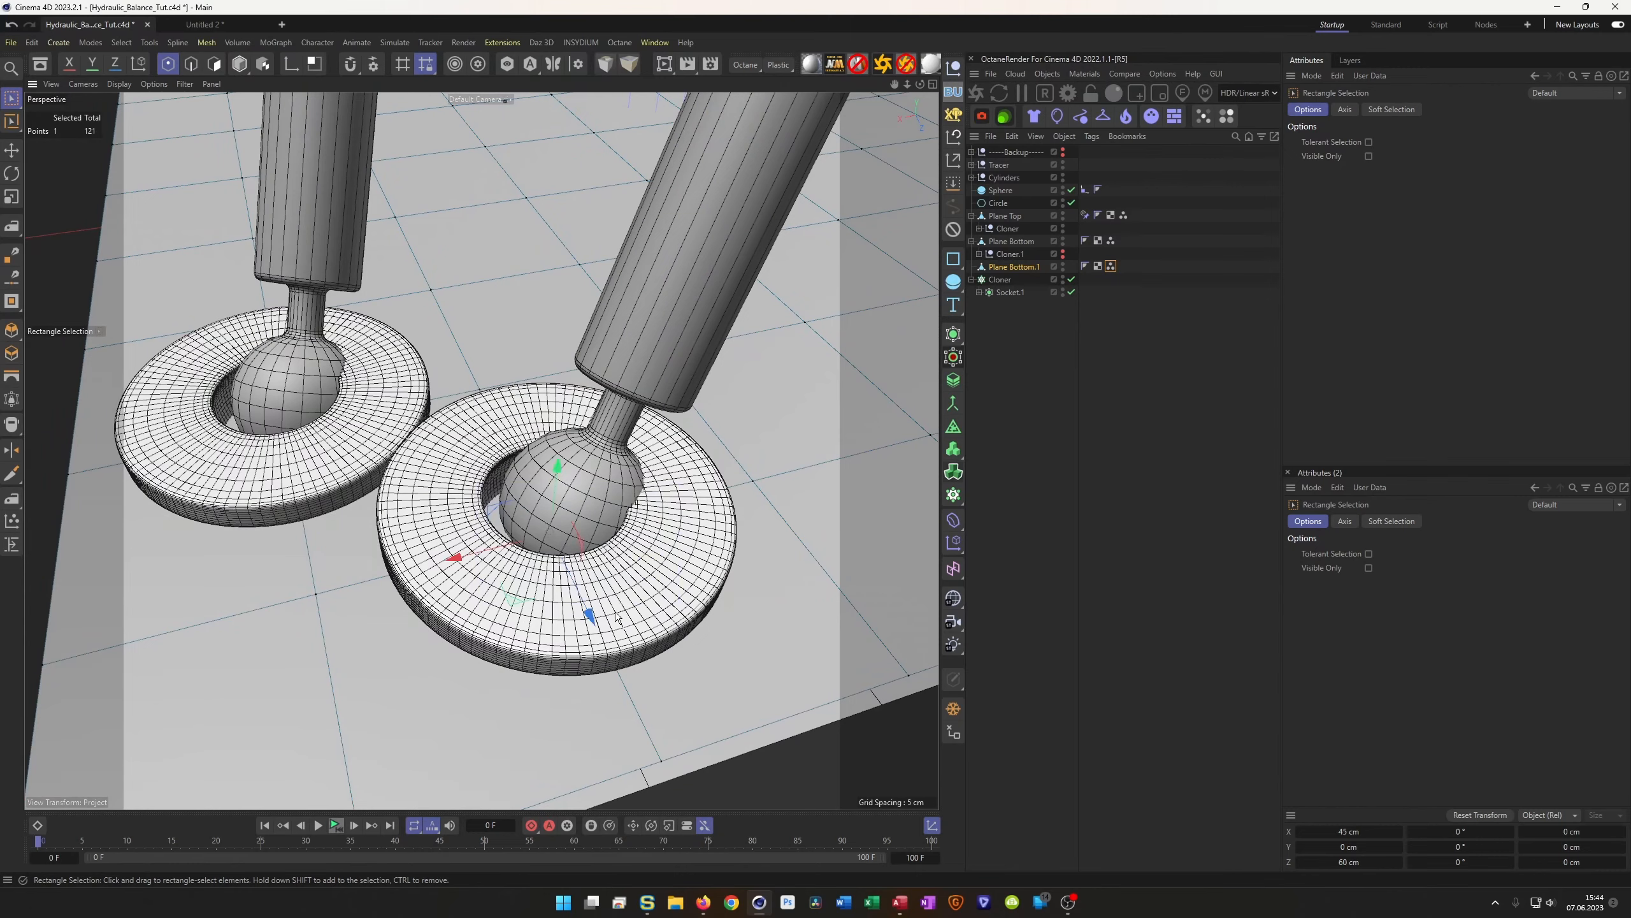
left_click_drag(452, 558, 472, 552)
left_click_drag(690, 505, 665, 585, "alt")
left_click_drag(740, 676, 704, 655)
left_click_drag(662, 560, 806, 562, "alt")
mouse_move(513, 533)
left_mouse_down()
mouse_move(745, 621)
mouse_move(528, 557)
left_mouse_up()
left_click_drag(687, 569, 409, 384, "alt")
Centre the neighbouring socket point at X 58.4746 cm, Z 42.6083 cm
left_click(568, 474)
mouse_move(568, 474)
left_mouse_down("alt")
mouse_move(539, 450)
mouse_move(567, 472)
mouse_move(565, 454)
left_mouse_up("alt")
left_click_drag(458, 411, 529, 454, "alt")
left_click_drag(455, 423, 562, 403, "alt")
left_click_drag(429, 387, 359, 453, "alt")
right_click_drag(372, 437, 427, 403, "alt")
left_click_drag(427, 403, 392, 357, "alt")
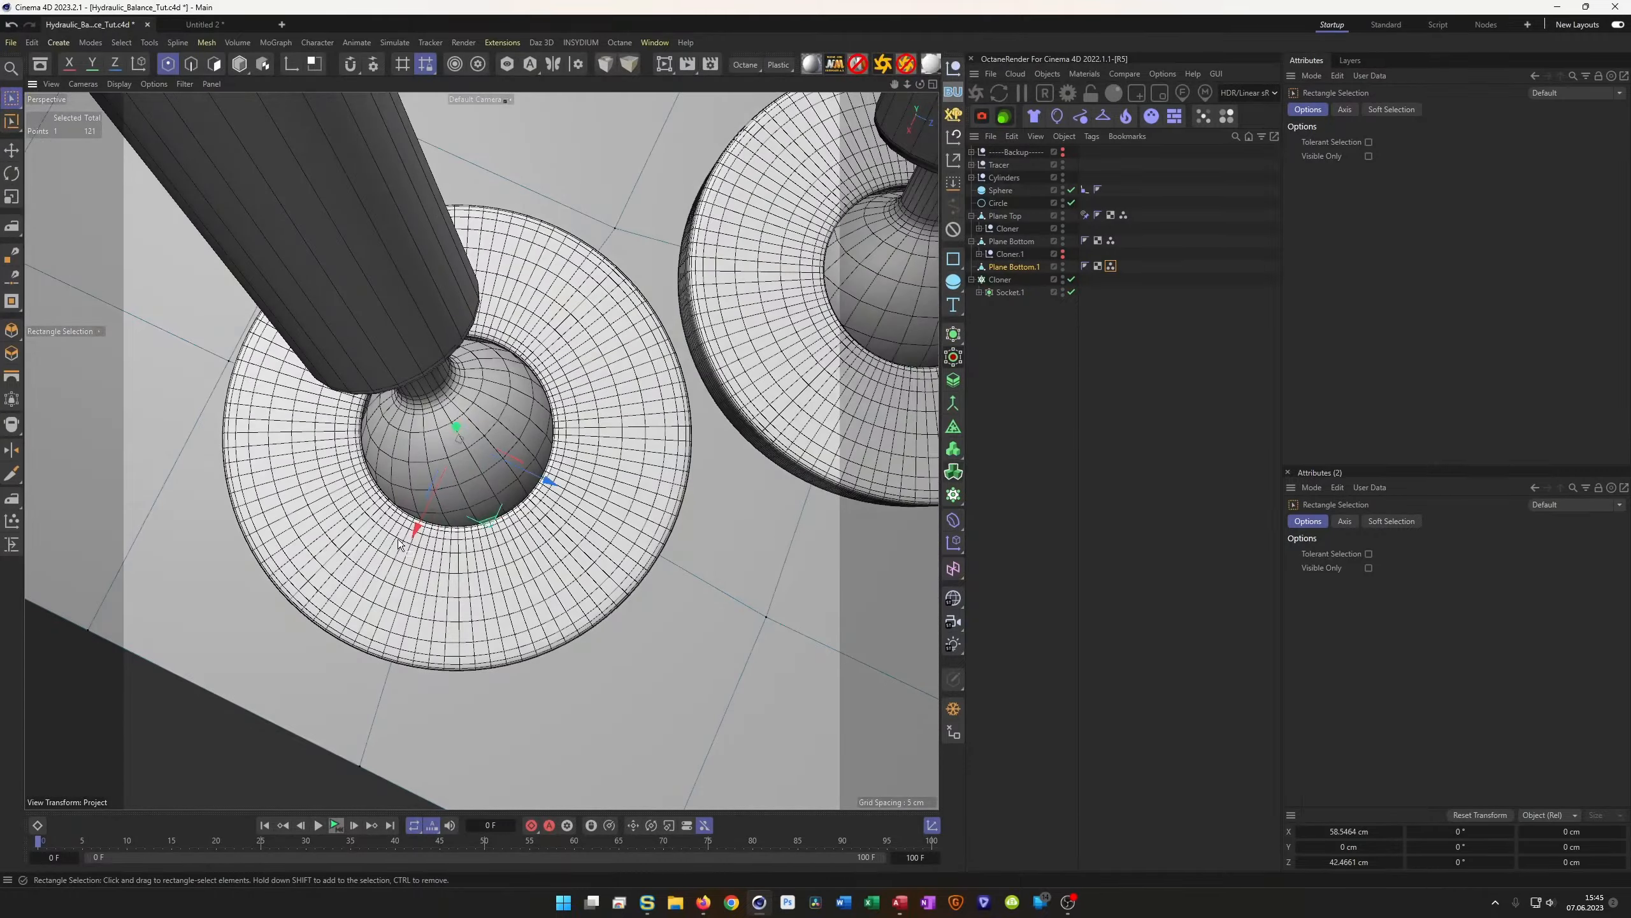
left_click_drag(418, 532, 416, 536)
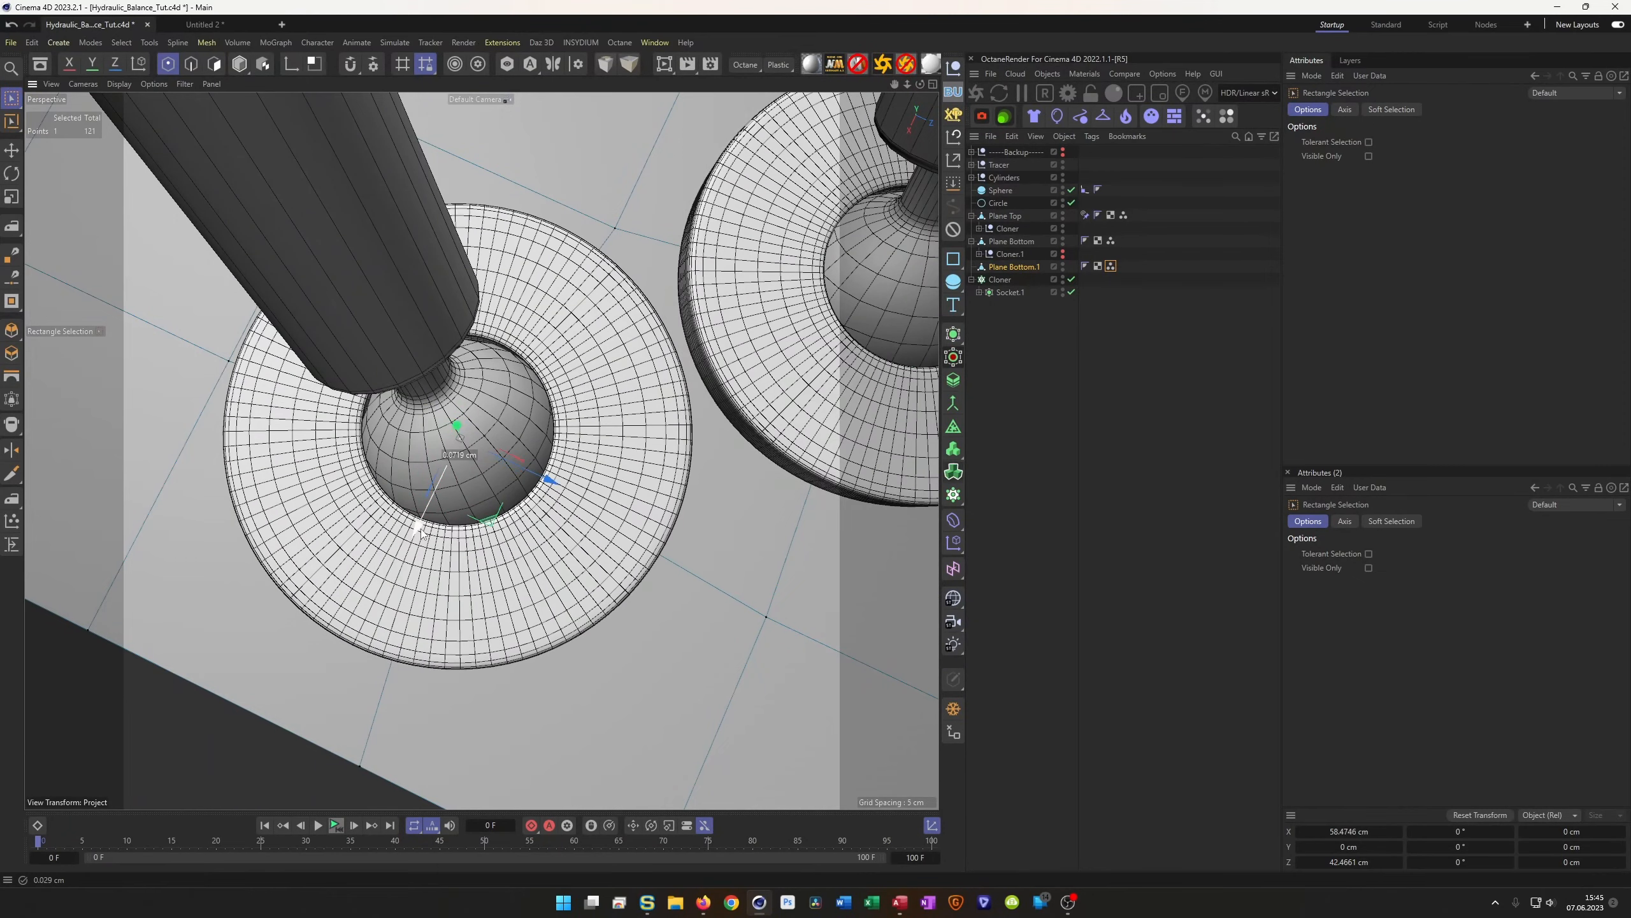
left_click_drag(556, 485, 407, 636)
left_click_drag(539, 539, 537, 539)
Orbit and zoom around the sockets to confirm every ball sits centred in its ring
scroll(570, 476, "down", 5)
left_click_drag(638, 413, 344, 362, "alt")
scroll(769, 377, "down", 8)
scroll(549, 372, "up", 8)
left_click_drag(468, 433, 457, 510, "alt")
scroll(423, 377, "down", 1)
scroll(500, 438, "down", 6)
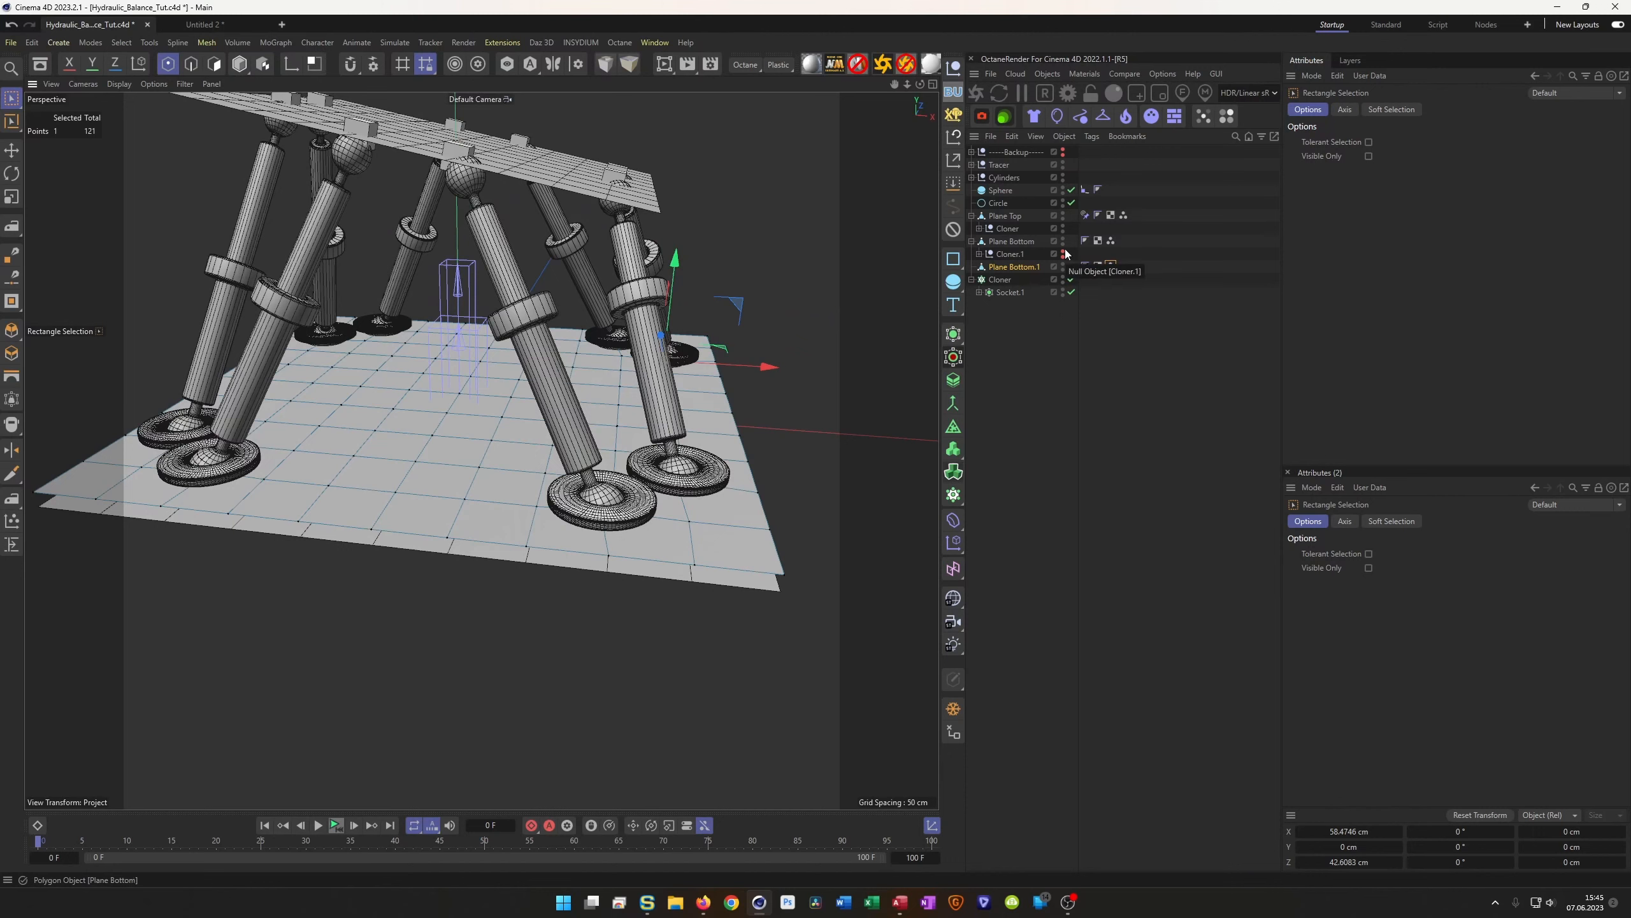
Switch to Model mode, hide the Plane Bottom ground plane, and frame the whole rig
key("Return")
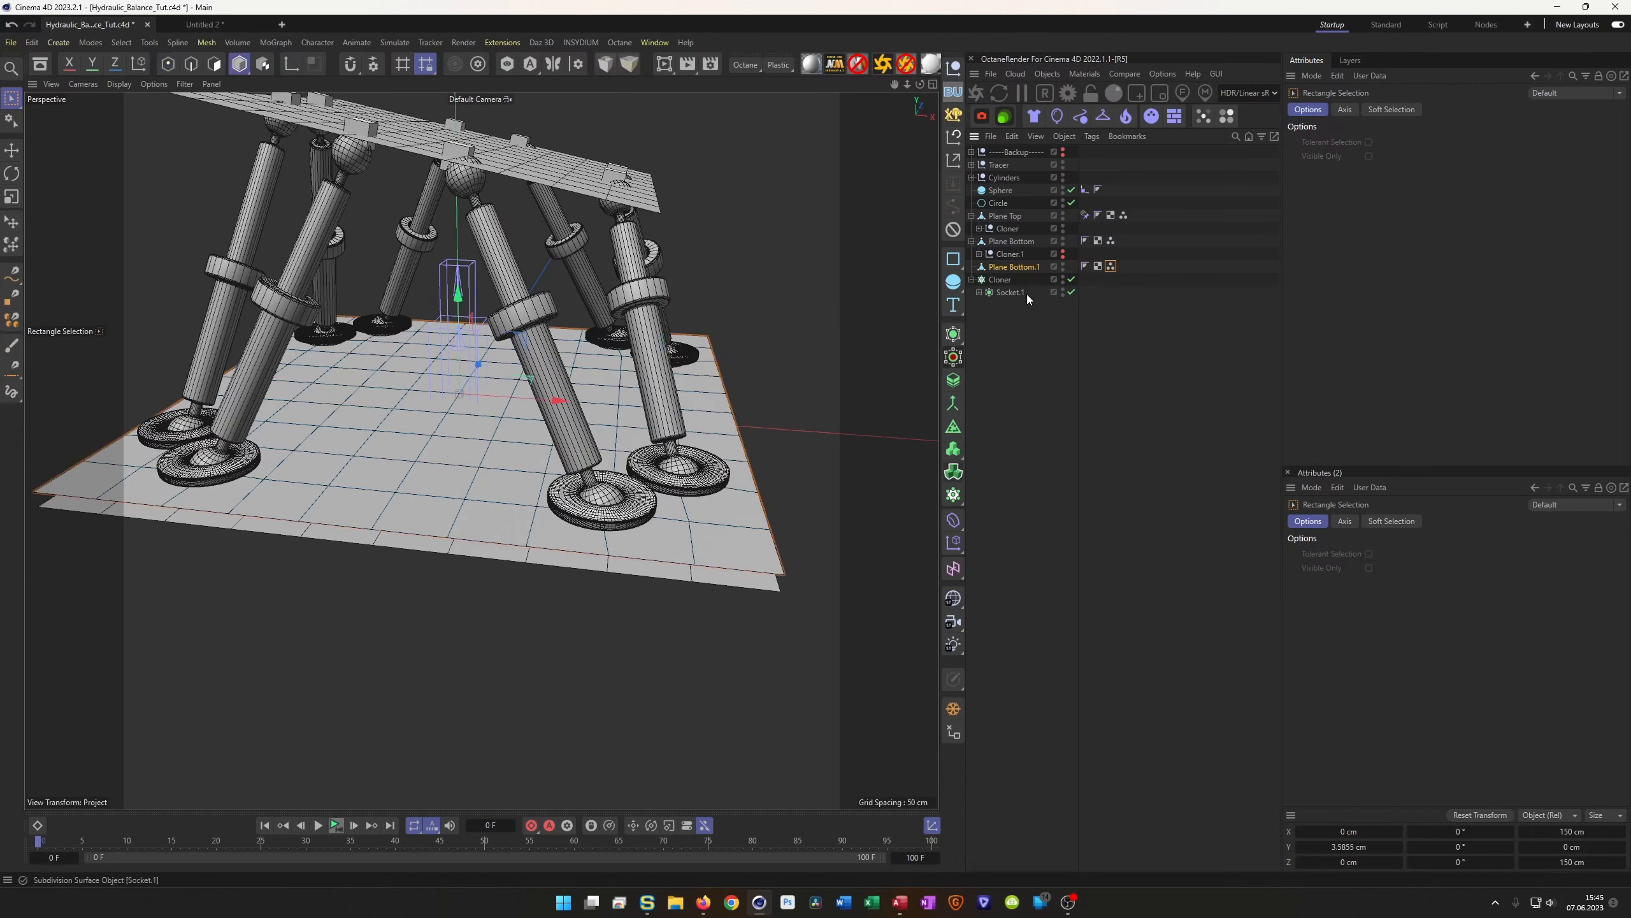
left_click(1063, 269)
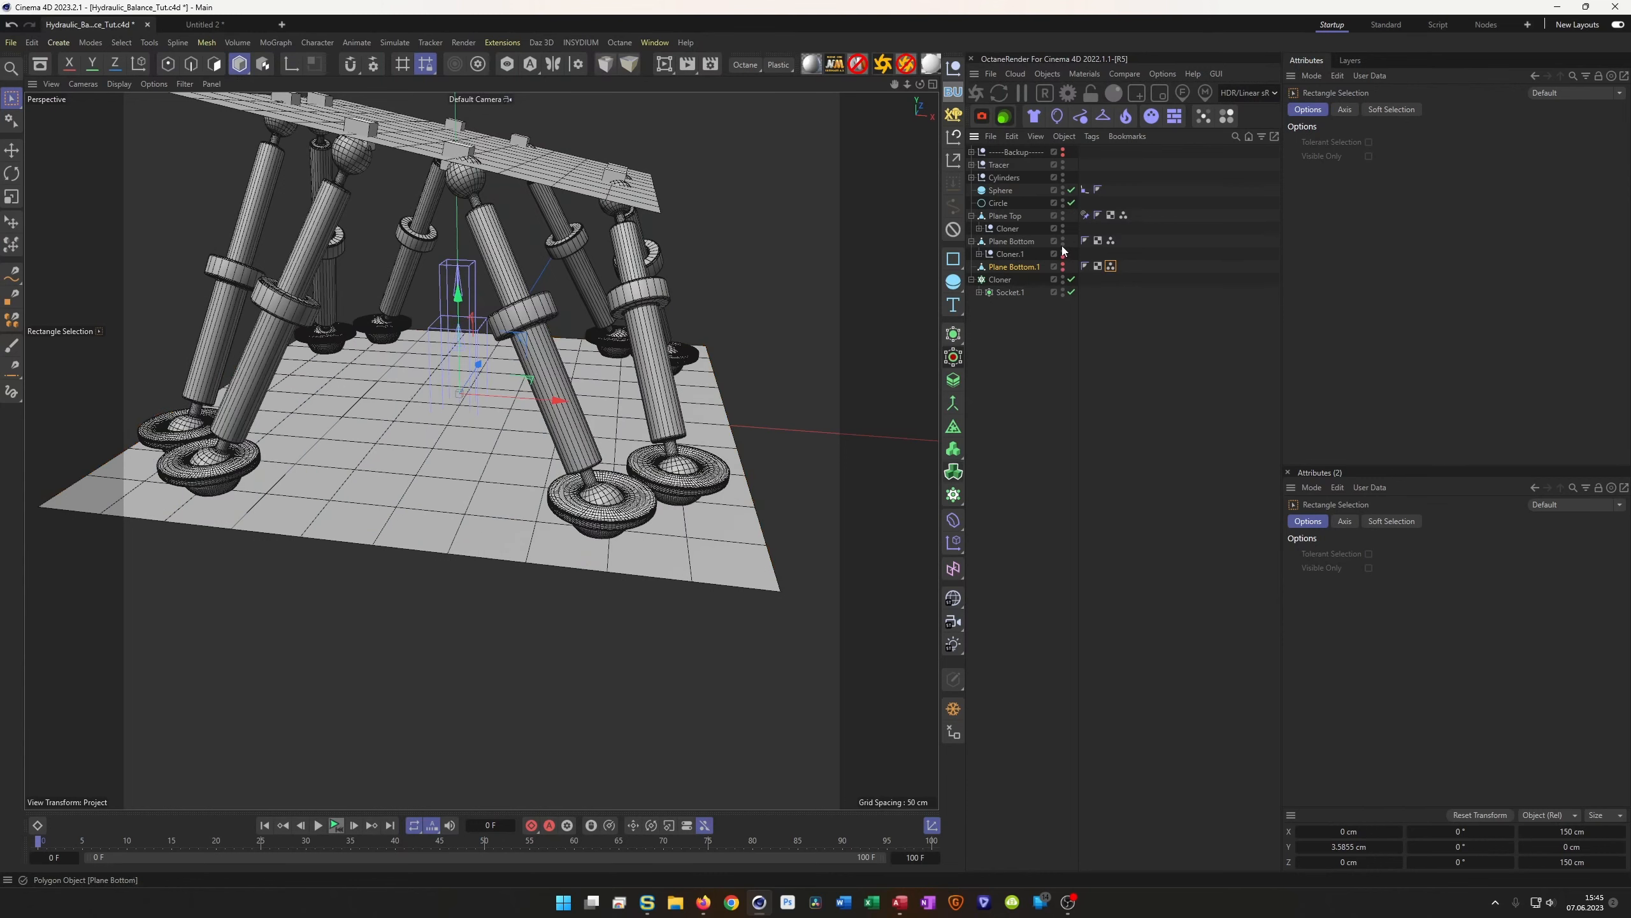
left_click(1063, 243)
left_click_drag(630, 380, 599, 452, "alt")
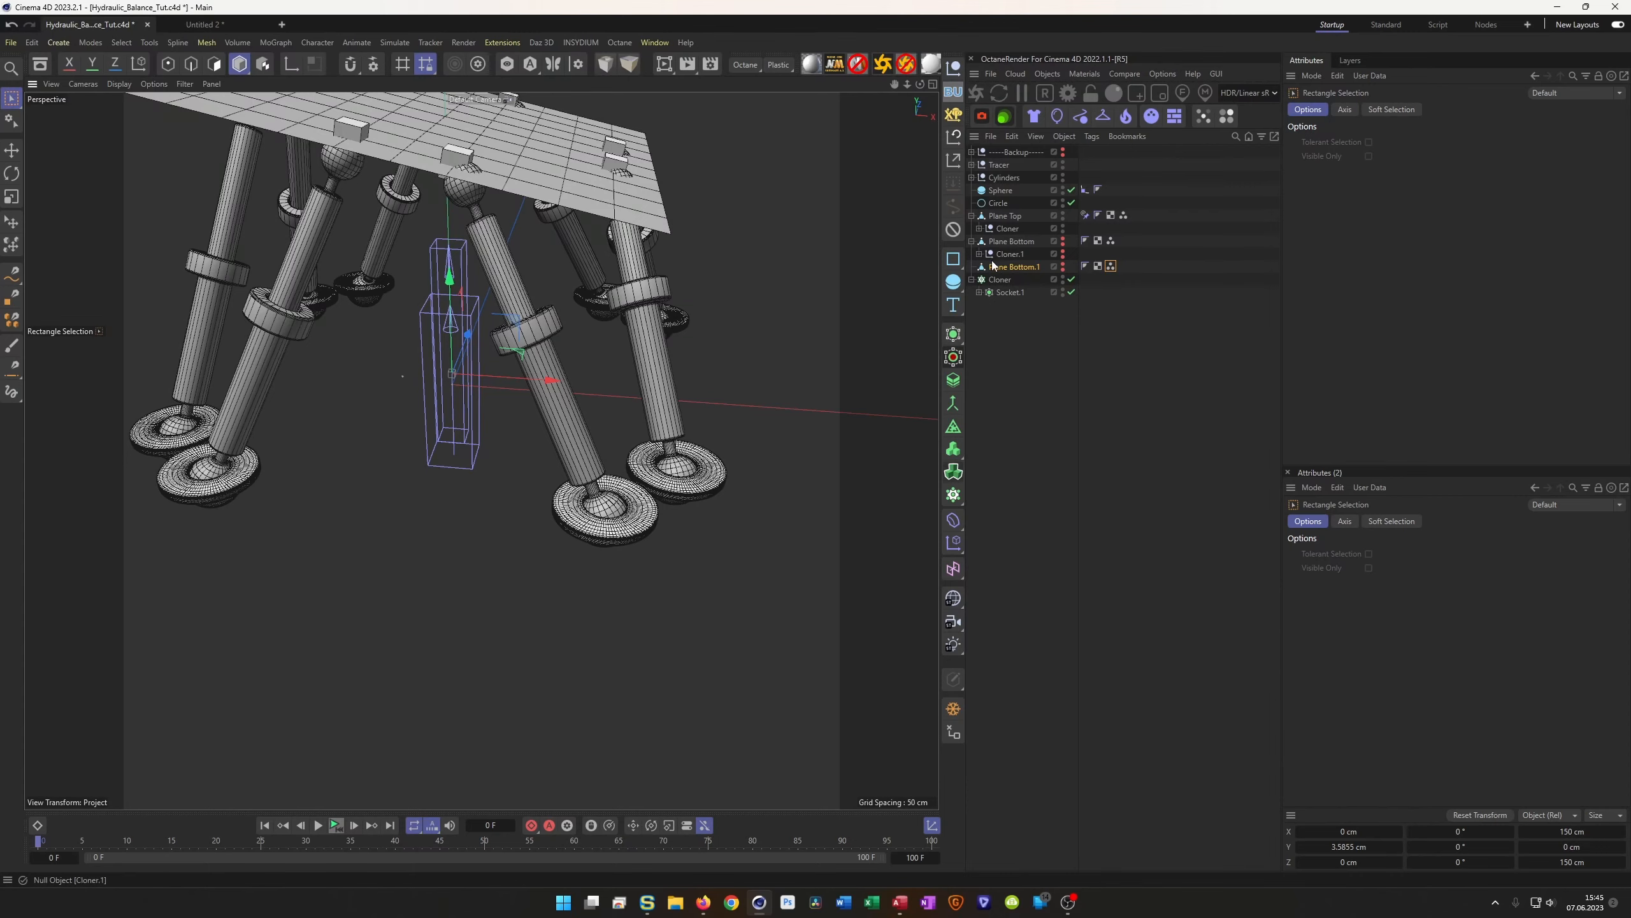
middle_click_drag(681, 399, 771, 462, "alt")
right_click_drag(771, 463, 692, 451, "alt")
left_click_drag(692, 452, 783, 418, "alt")
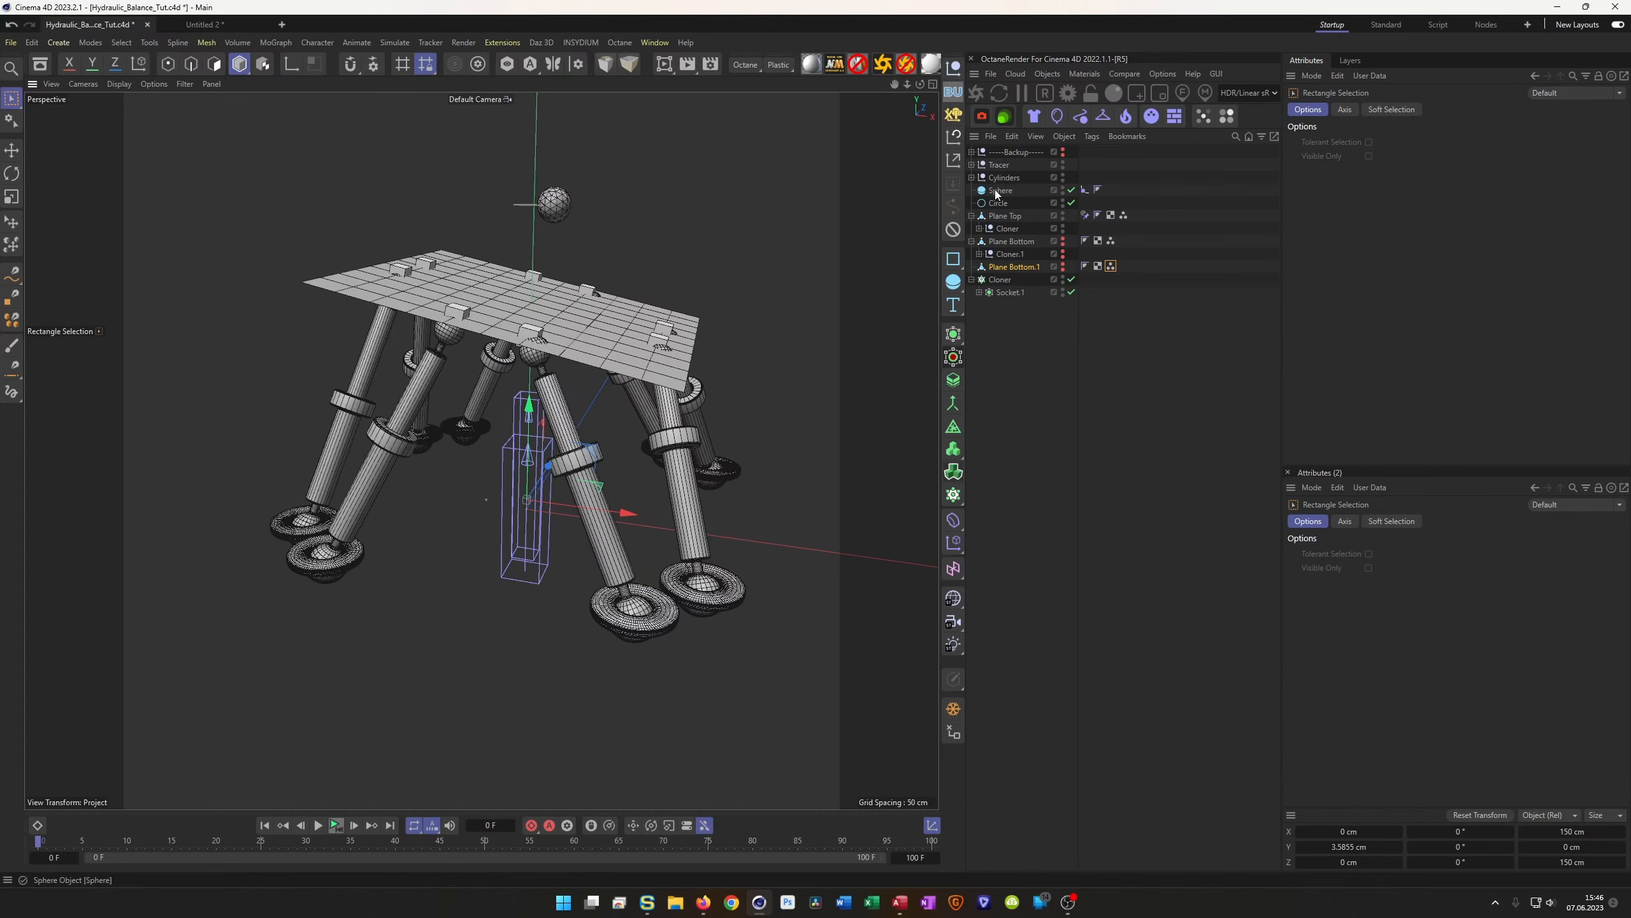
Add a Cylinder and shape it into a thin 97.5 cm-radius disc with 103 rotation segments
left_click(963, 287)
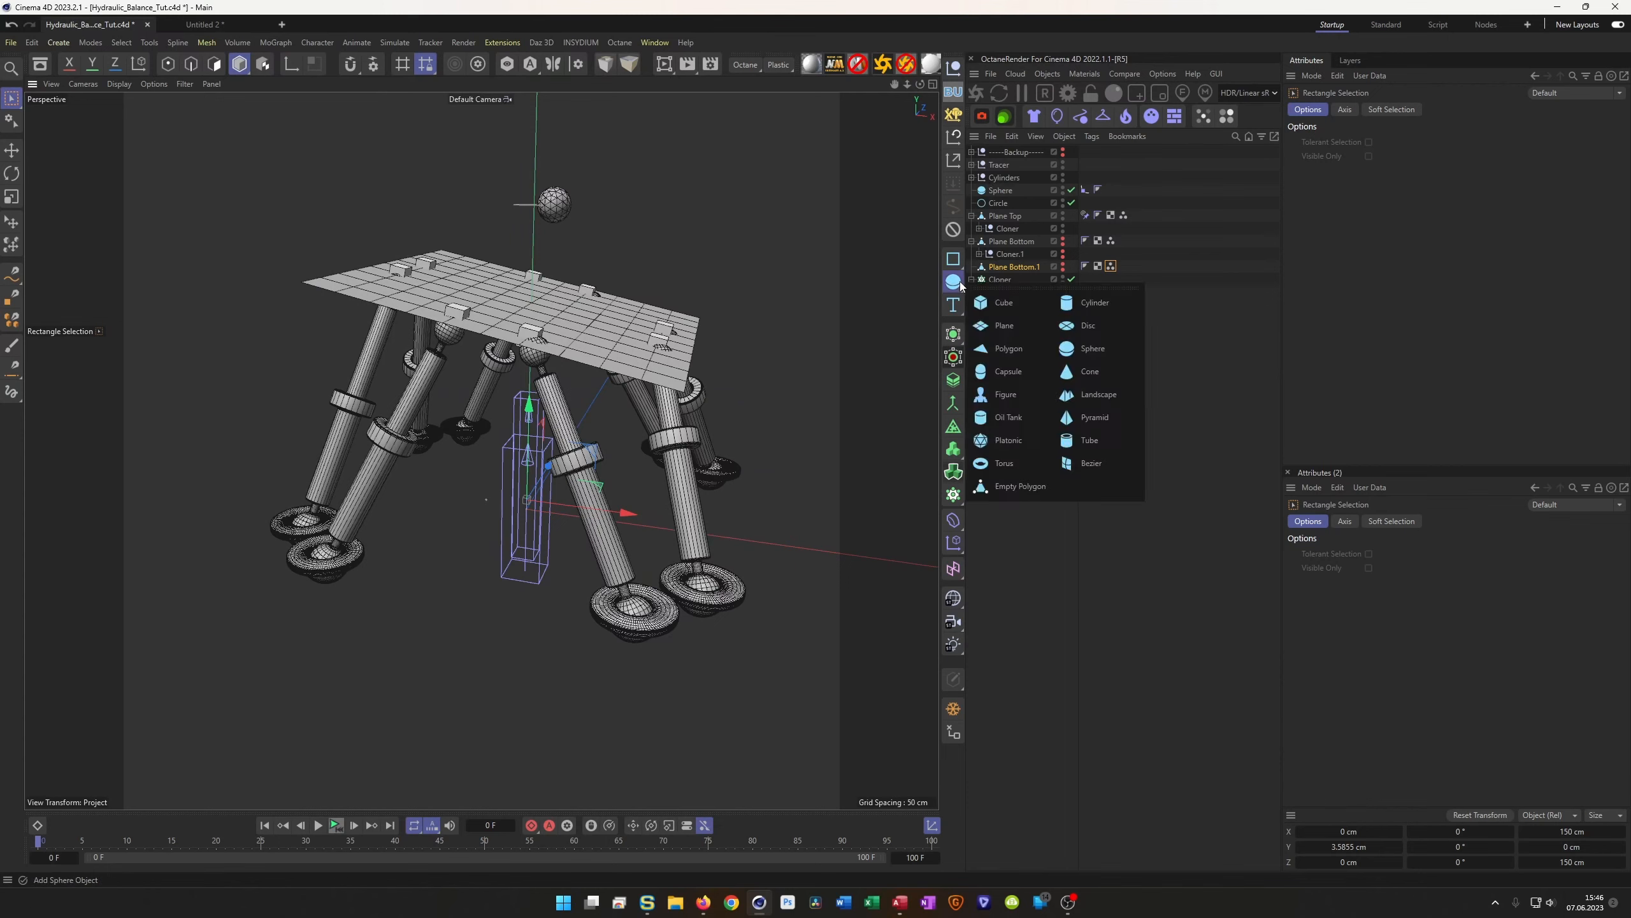
left_click(1068, 365)
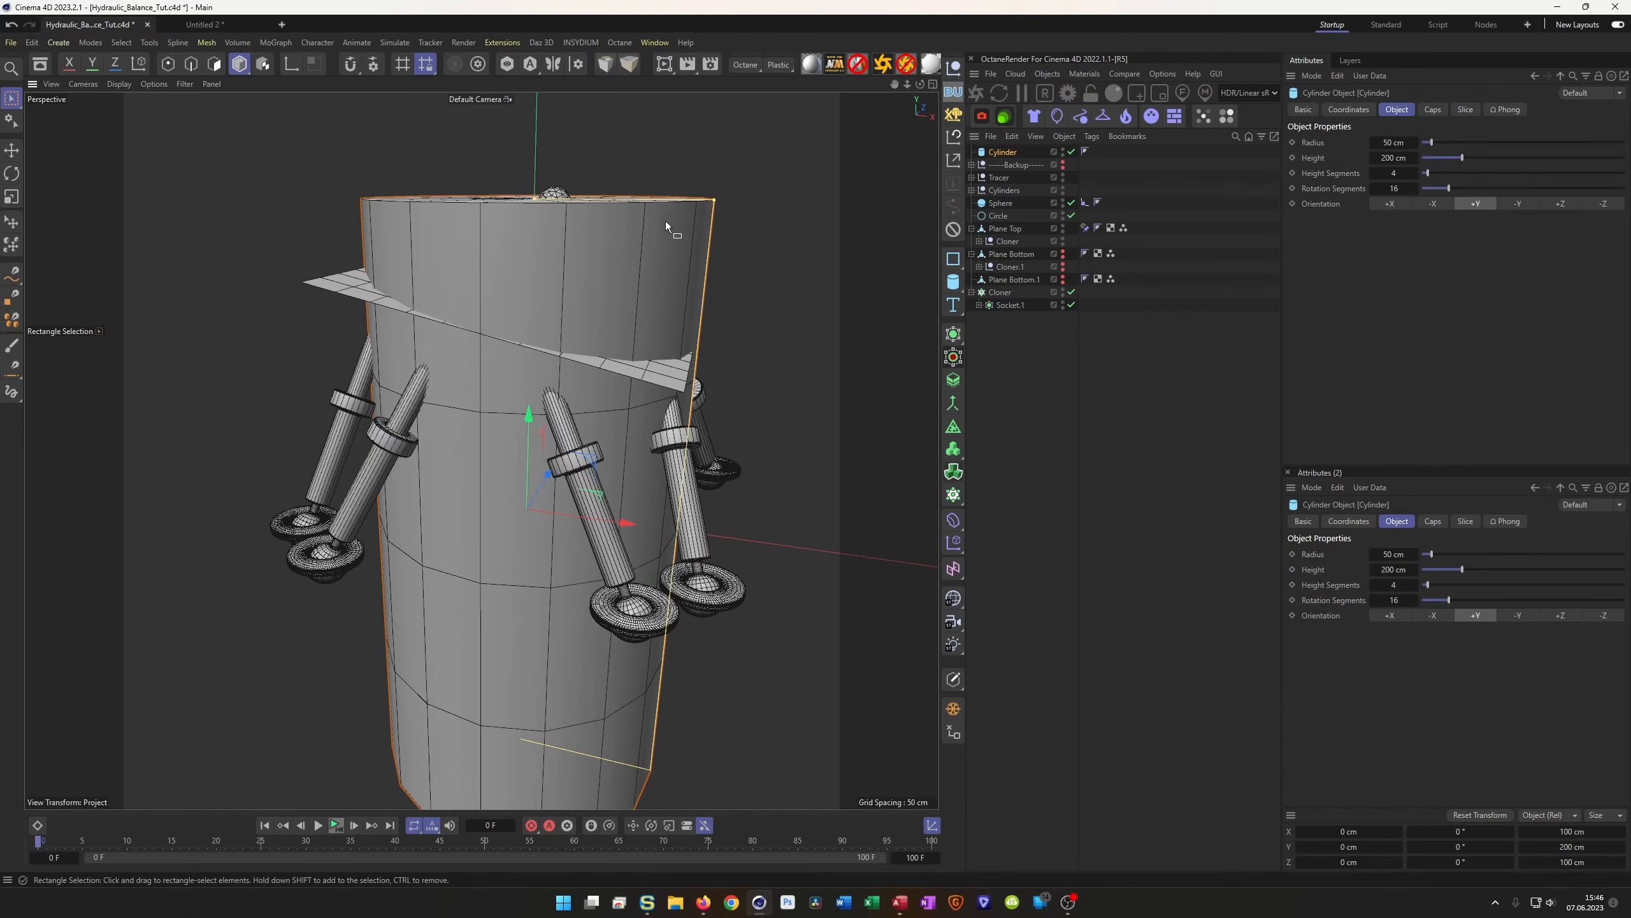
left_click_drag(536, 197, 528, 508)
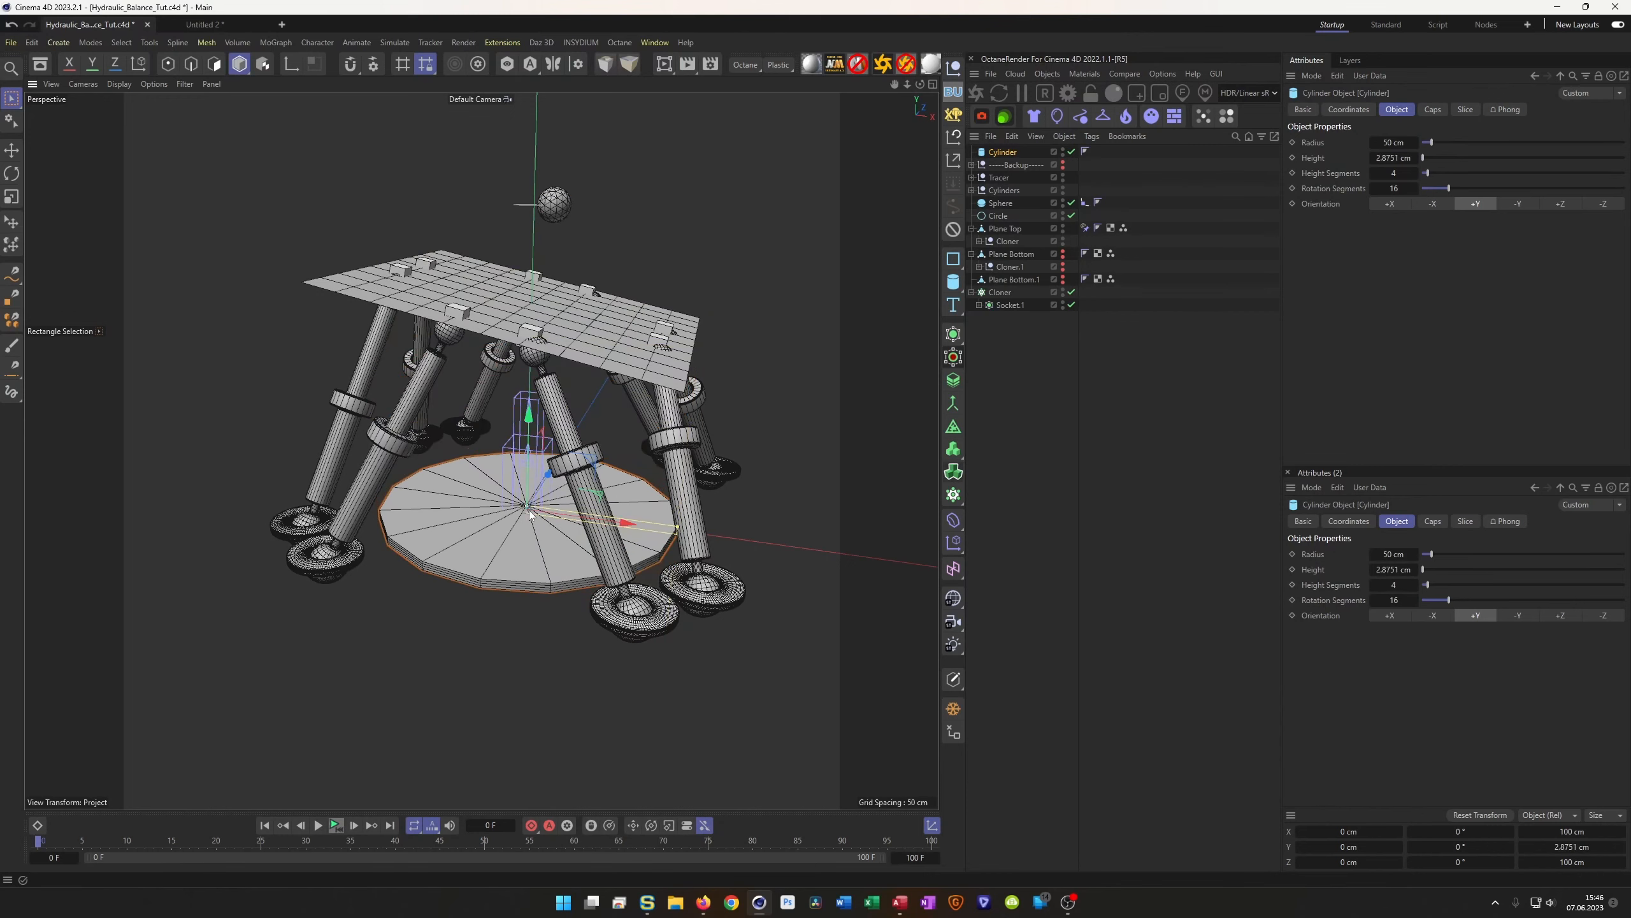
left_click_drag(676, 529, 834, 592)
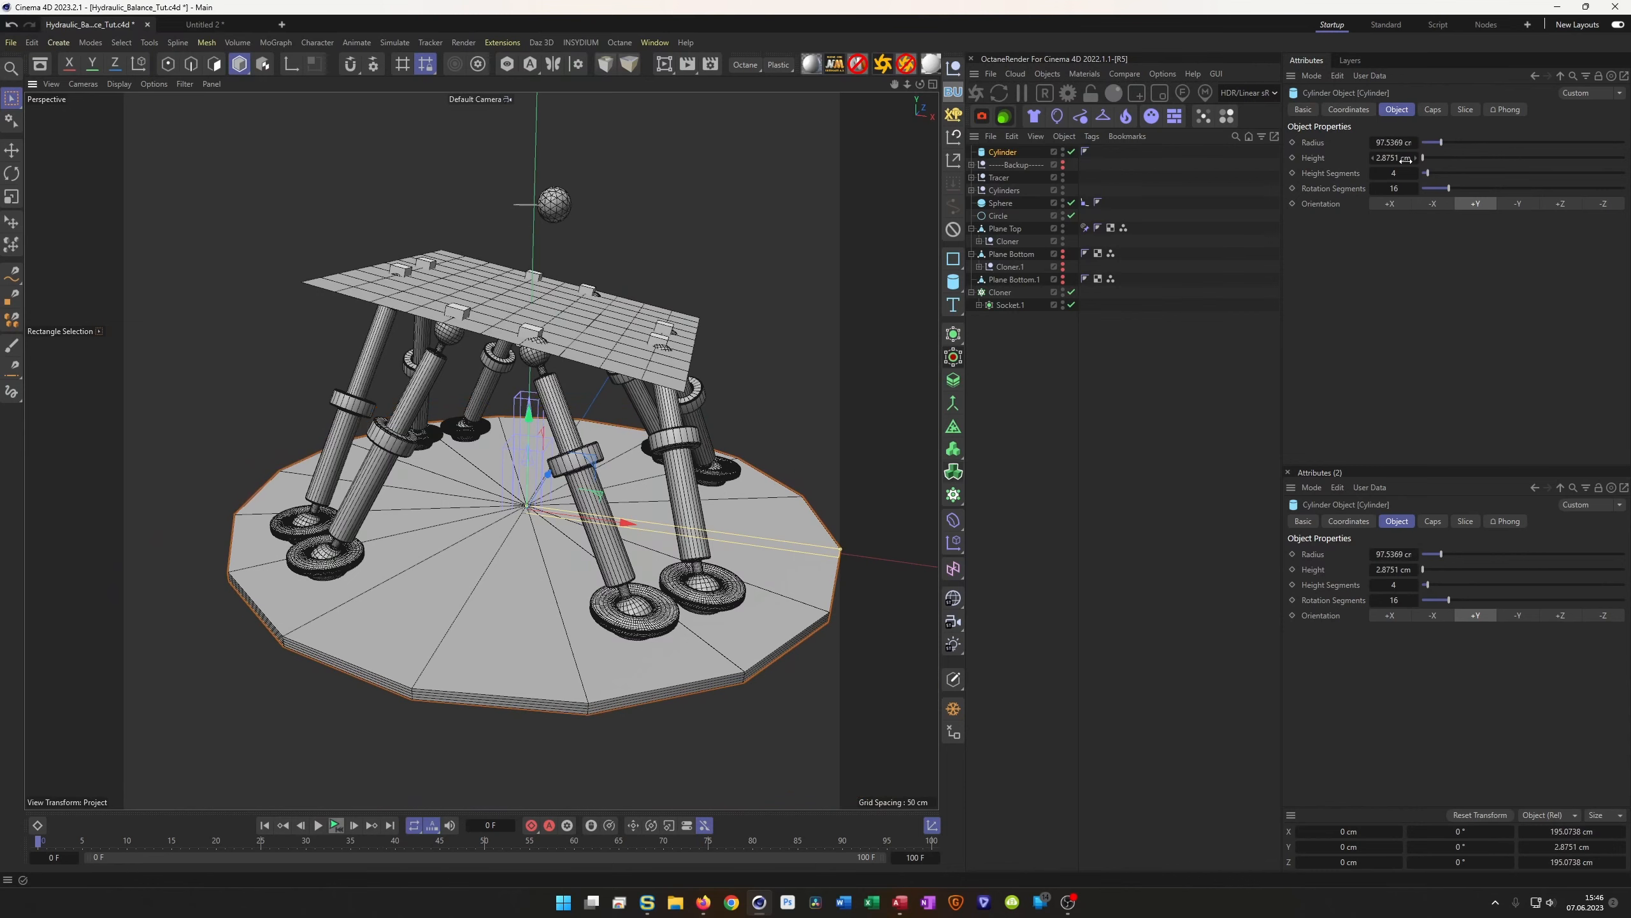
left_click_drag(1401, 188, 1457, 188)
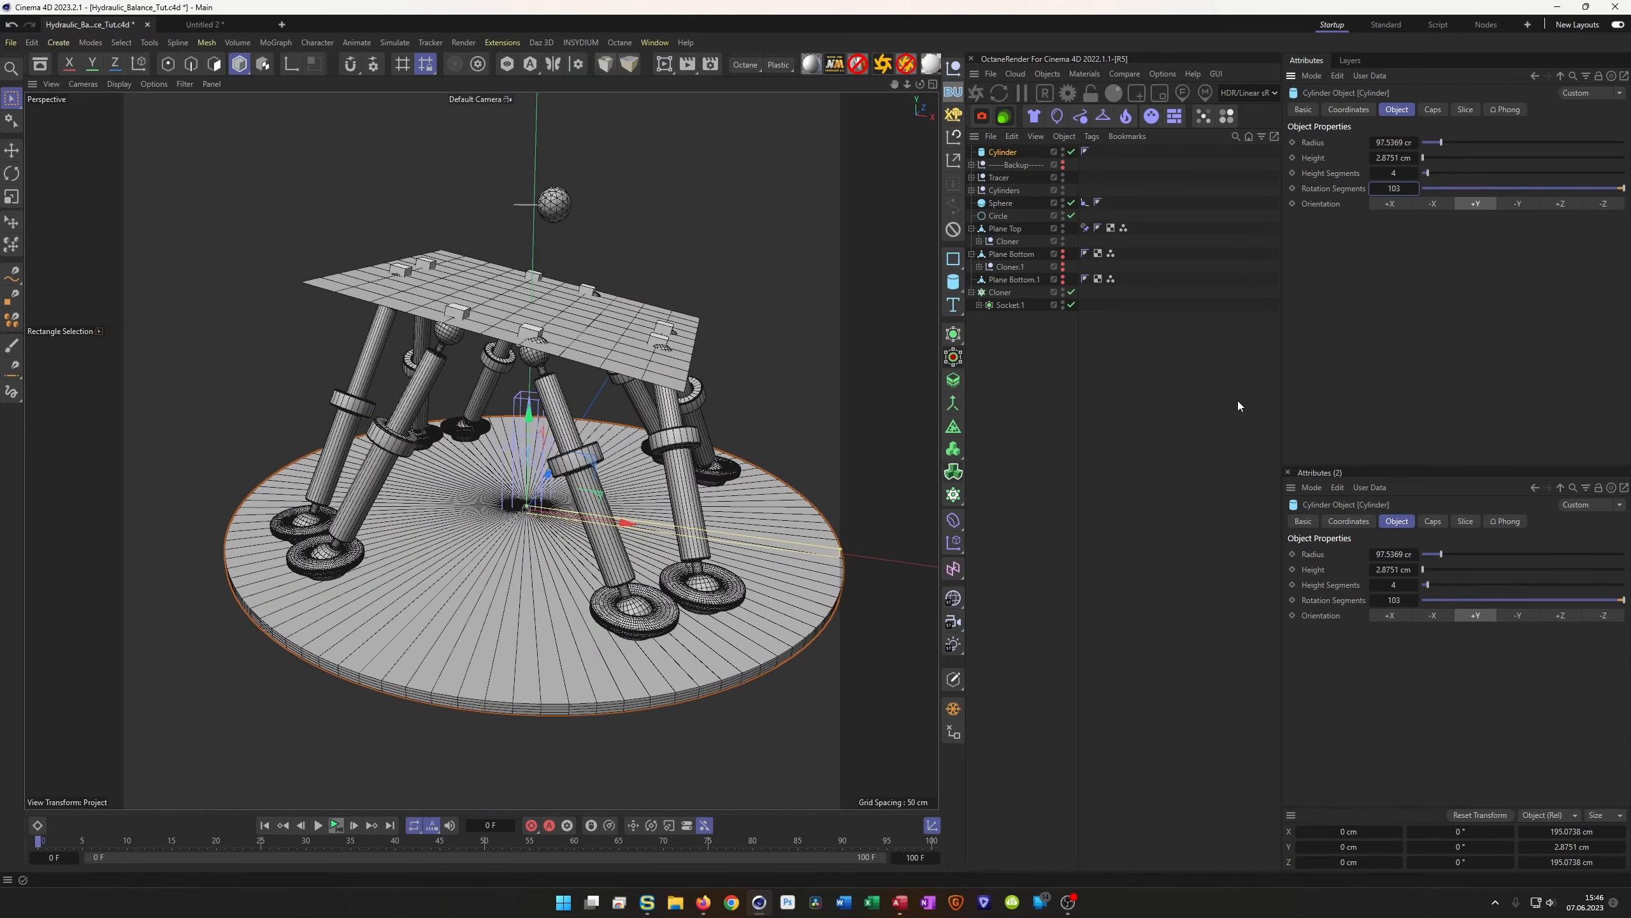
Raise the disc to 3.745 cm in the Front view and check it under the feet
middle_click(546, 608)
scroll(209, 624, "up", 6)
scroll(637, 667, "up", 8)
middle_click_drag(693, 612, 731, 619, "alt")
scroll(697, 631, "up", 3)
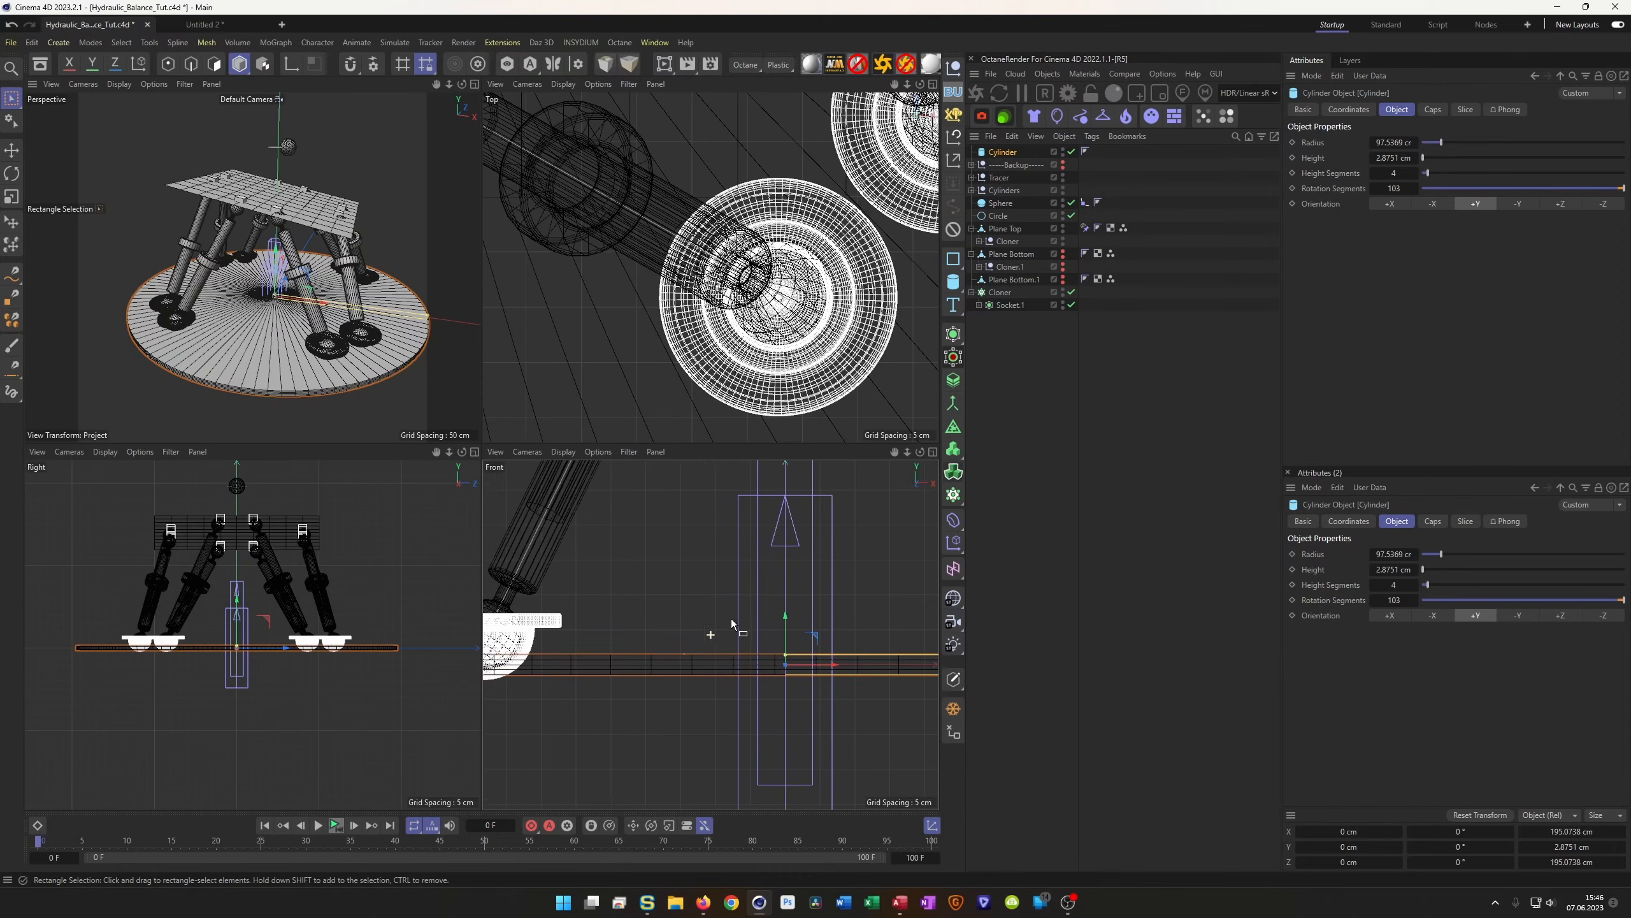
left_click_drag(786, 617, 789, 594)
middle_click(280, 311)
left_click_drag(644, 576, 541, 583, "alt")
scroll(661, 601, "up", 5)
scroll(540, 584, "down", 5)
middle_click_drag(538, 585, 621, 637, "alt")
left_click_drag(620, 637, 615, 630, "alt")
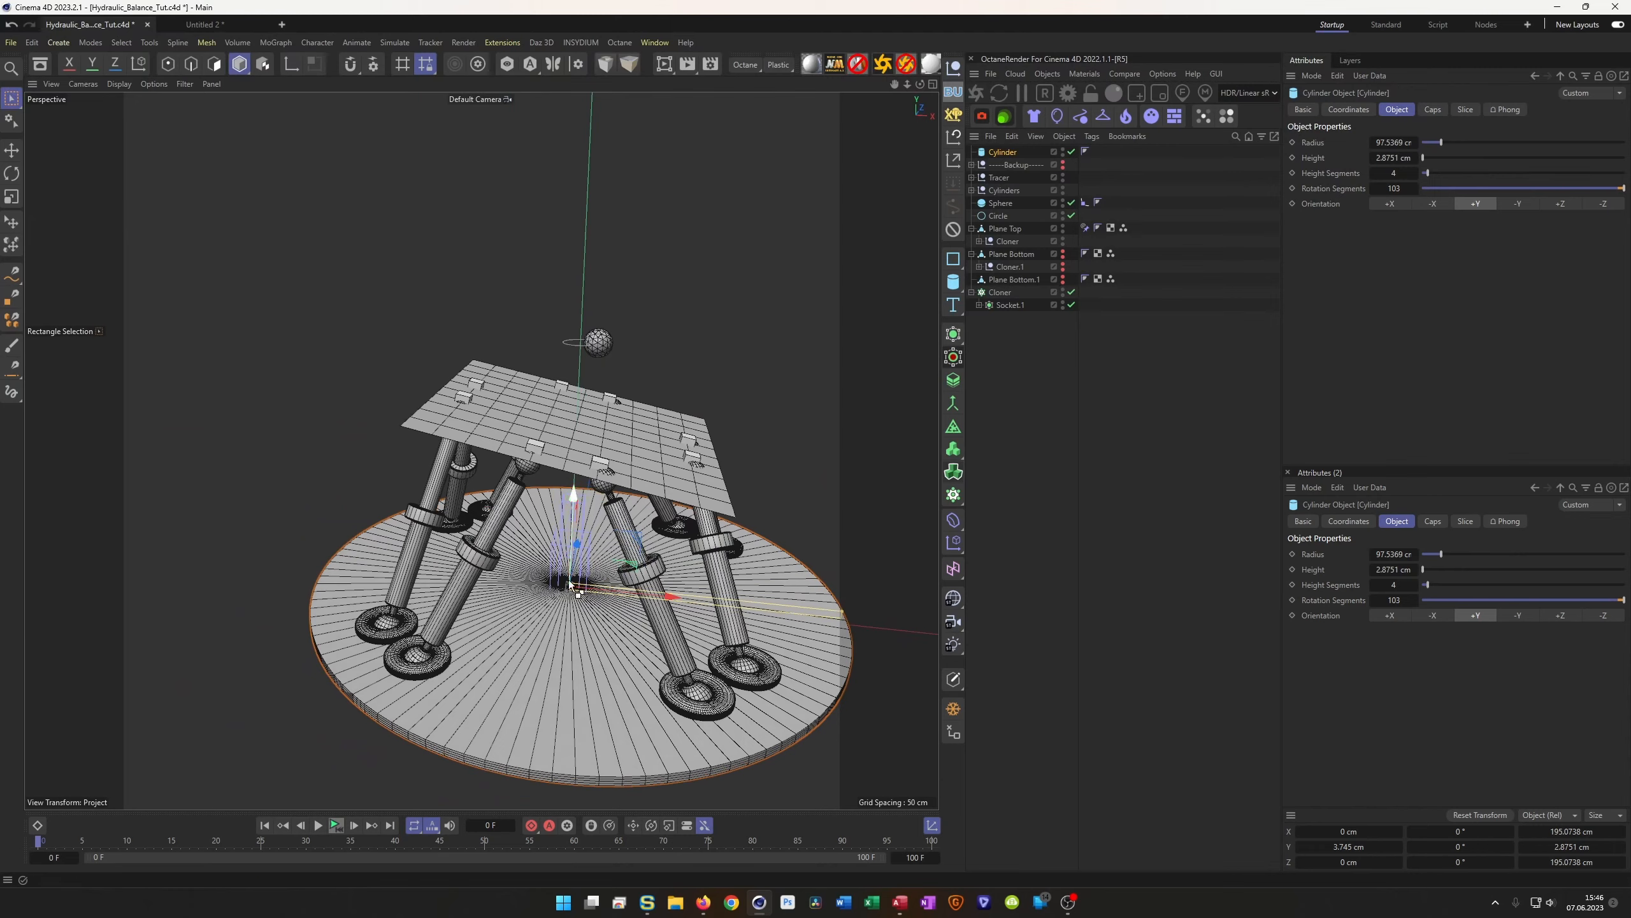
Save the scene
key("ctrl+s")
left_click_drag(570, 584, 735, 516, "alt")
middle_click_drag(734, 517, 655, 494, "alt")
left_click_drag(655, 494, 654, 442, "alt")
Play the animation through to frame 97, then show Plane Top's Constraint tag settings
left_click(335, 824)
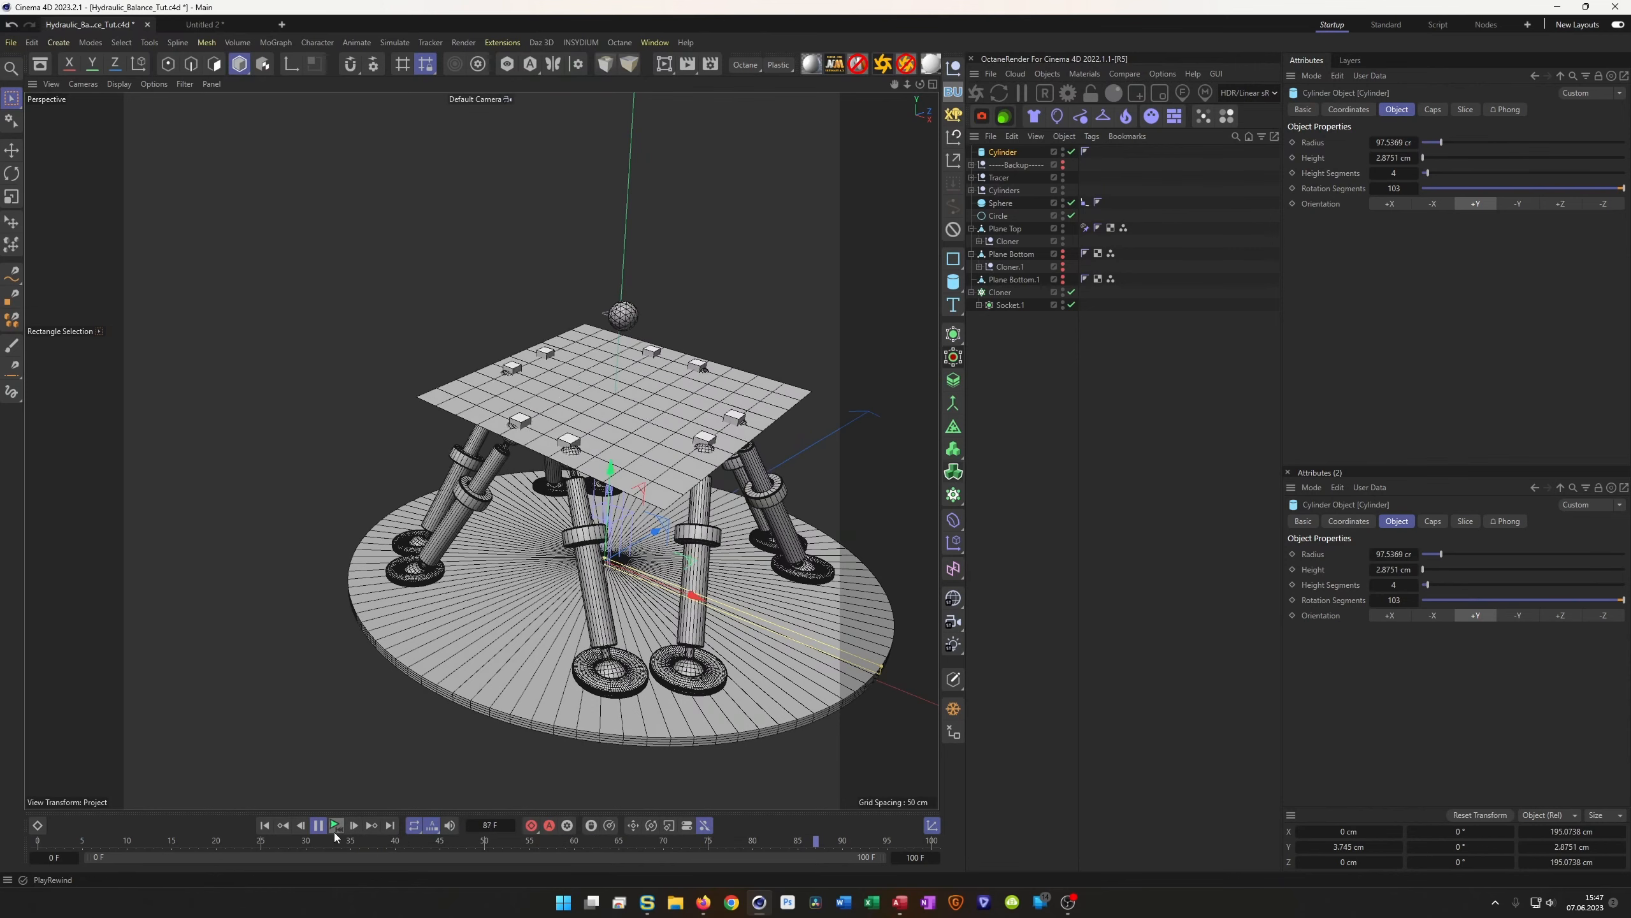
left_click(335, 825)
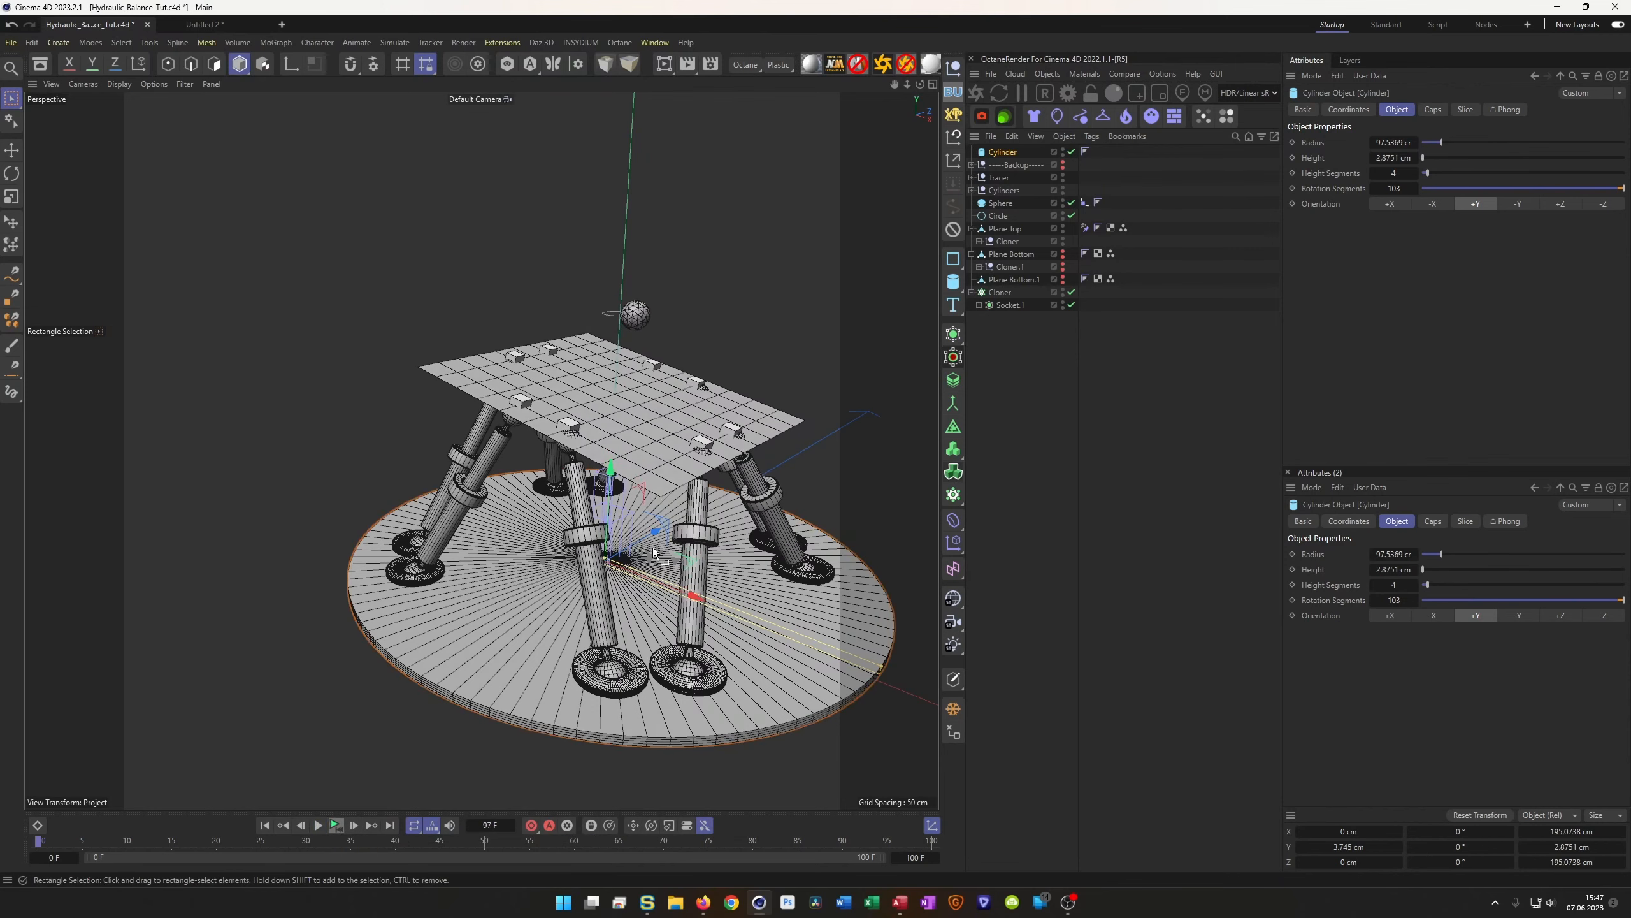
left_click_drag(732, 450, 665, 429, "alt")
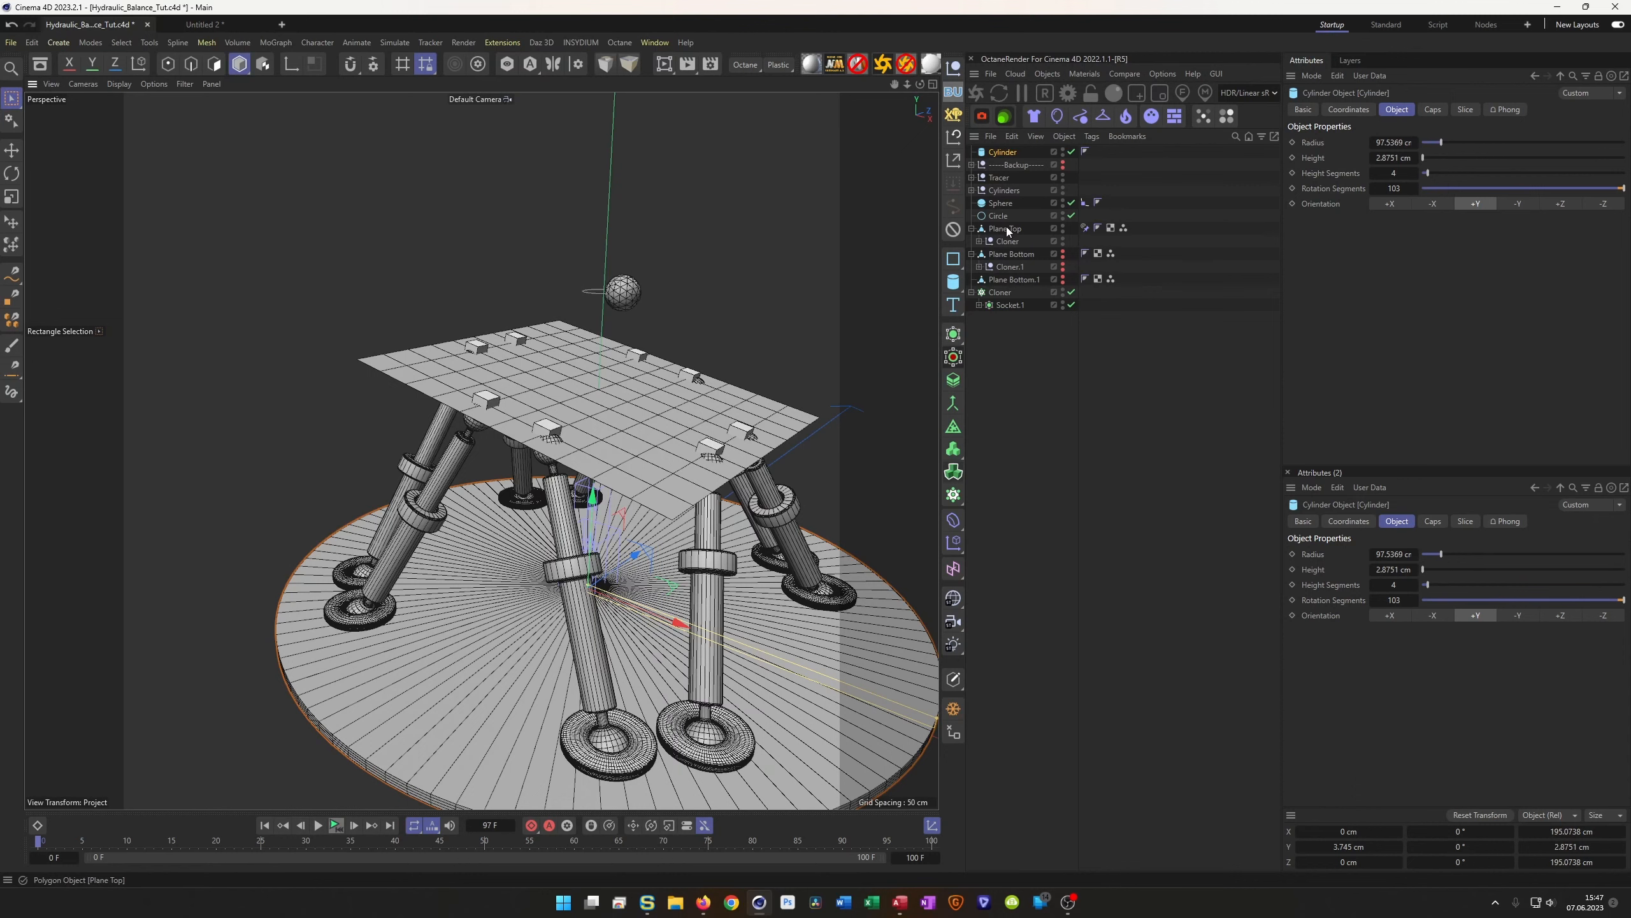
left_click(1084, 228)
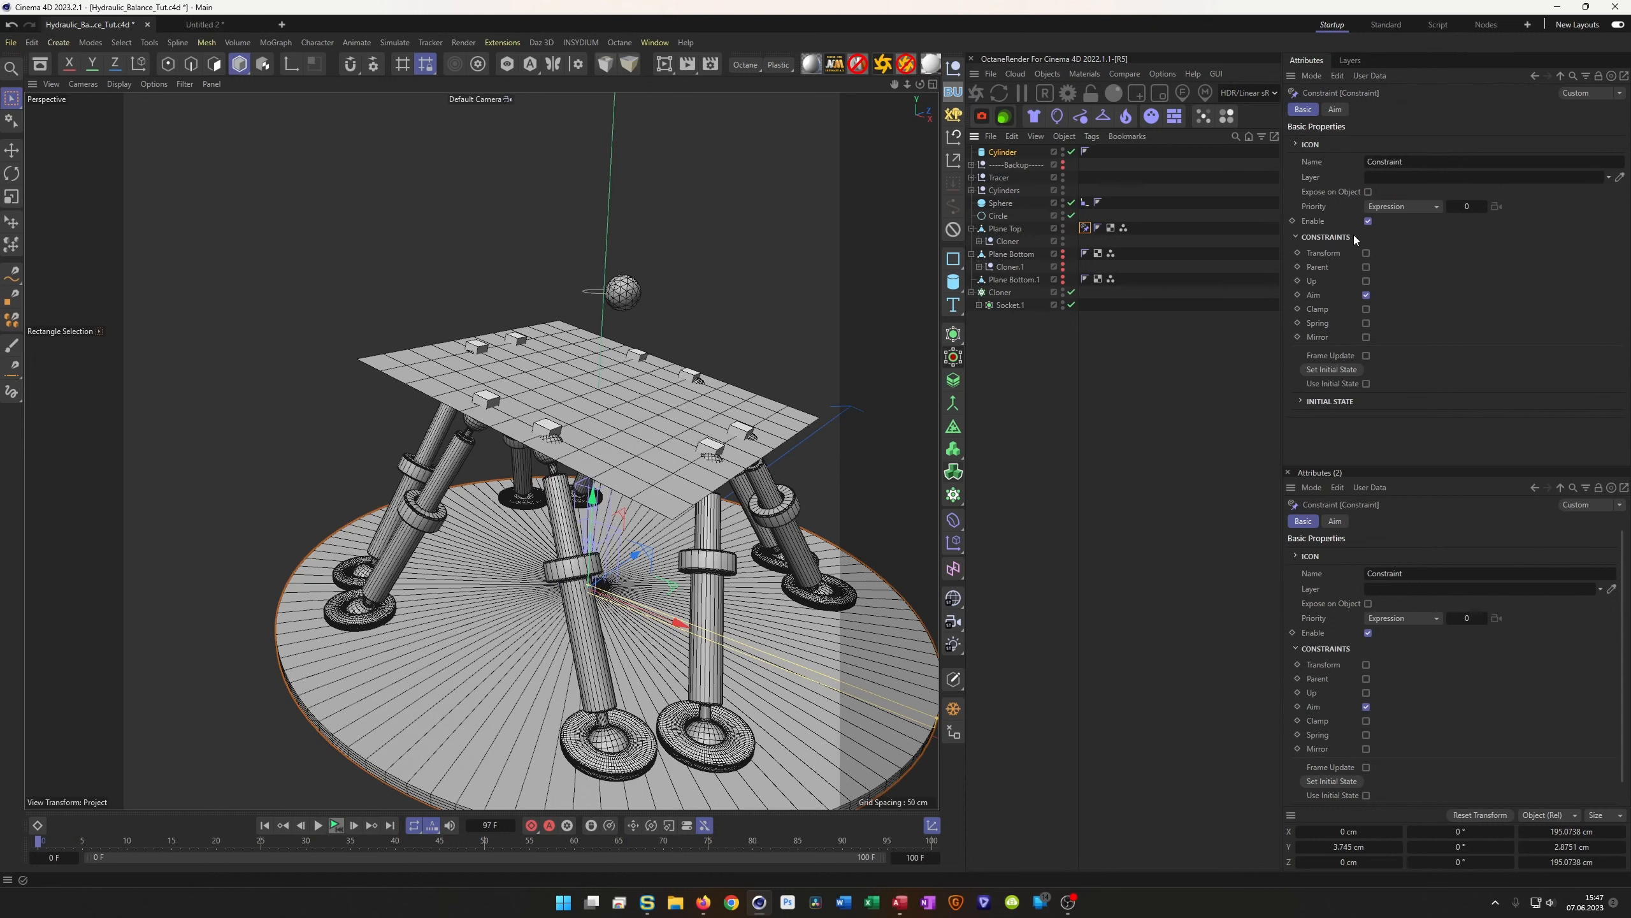
Set Plane Top's R.P and R.B rotations to 0° so it rests level at Y 70 cm
left_click(1006, 228)
left_click(1349, 109)
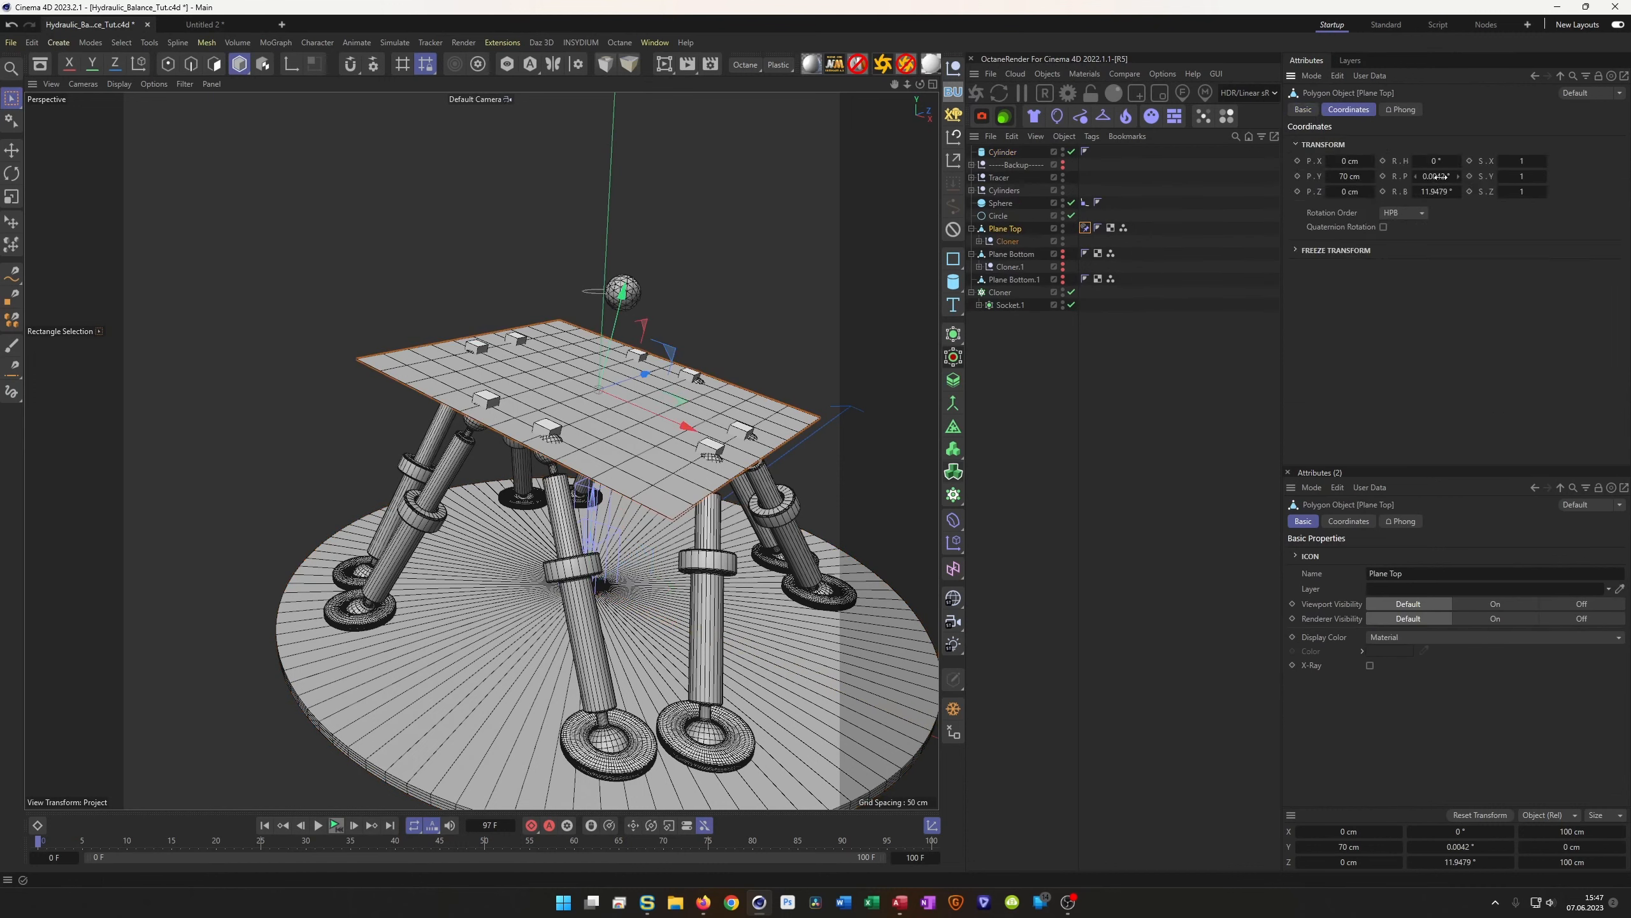
type("0")
key("Tab")
type("0")
key("Return")
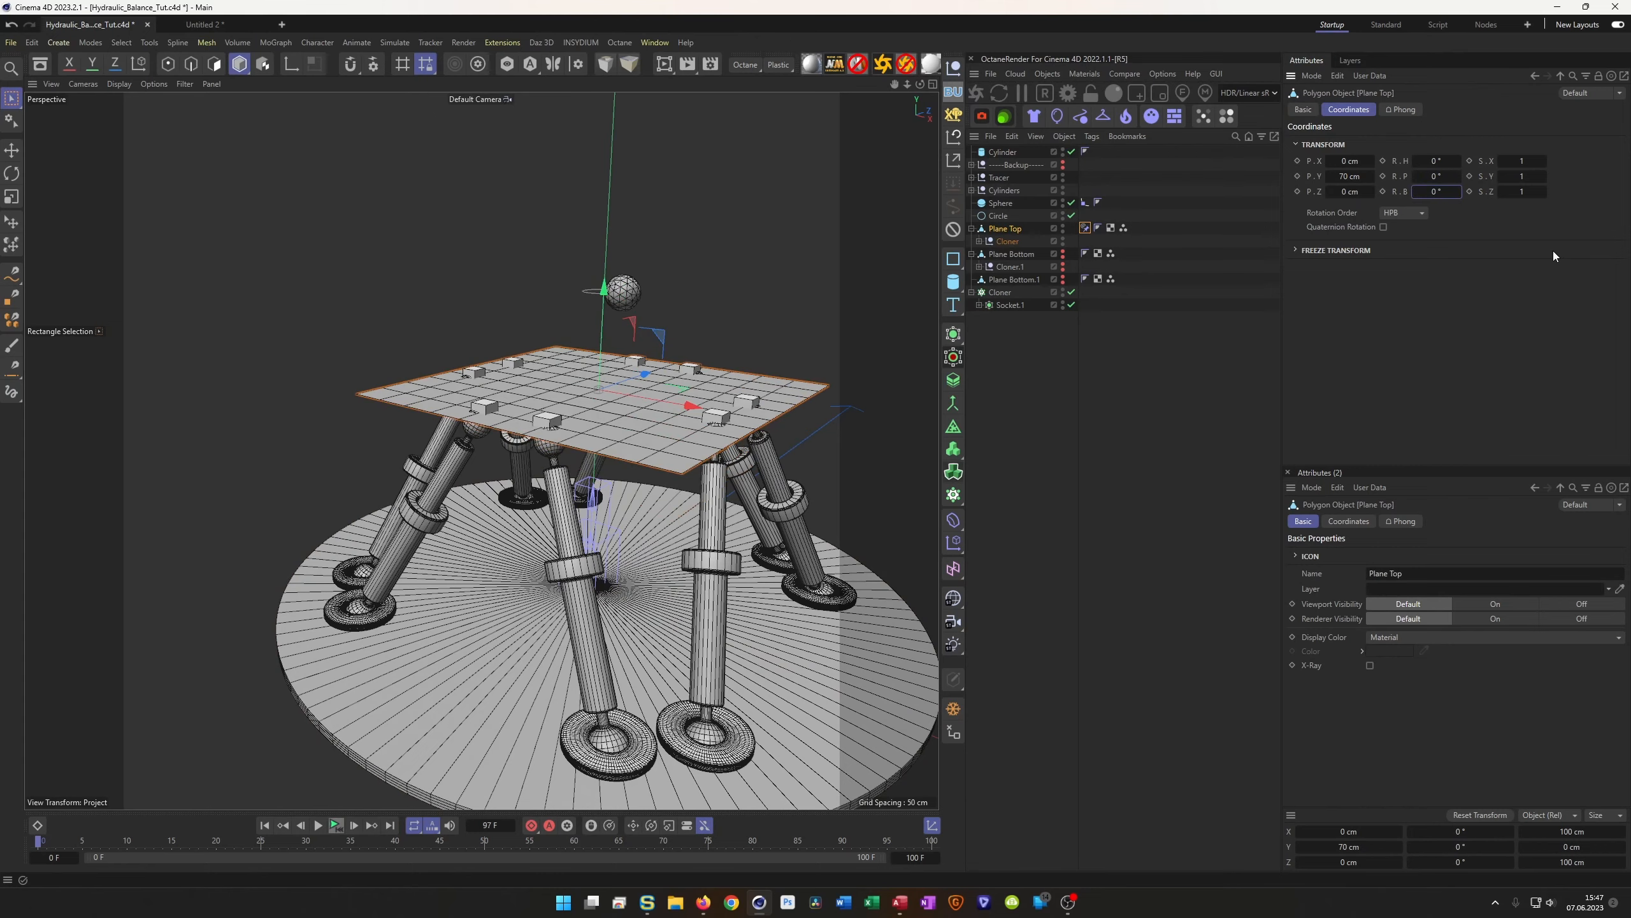
left_click_drag(673, 406, 628, 411, "alt")
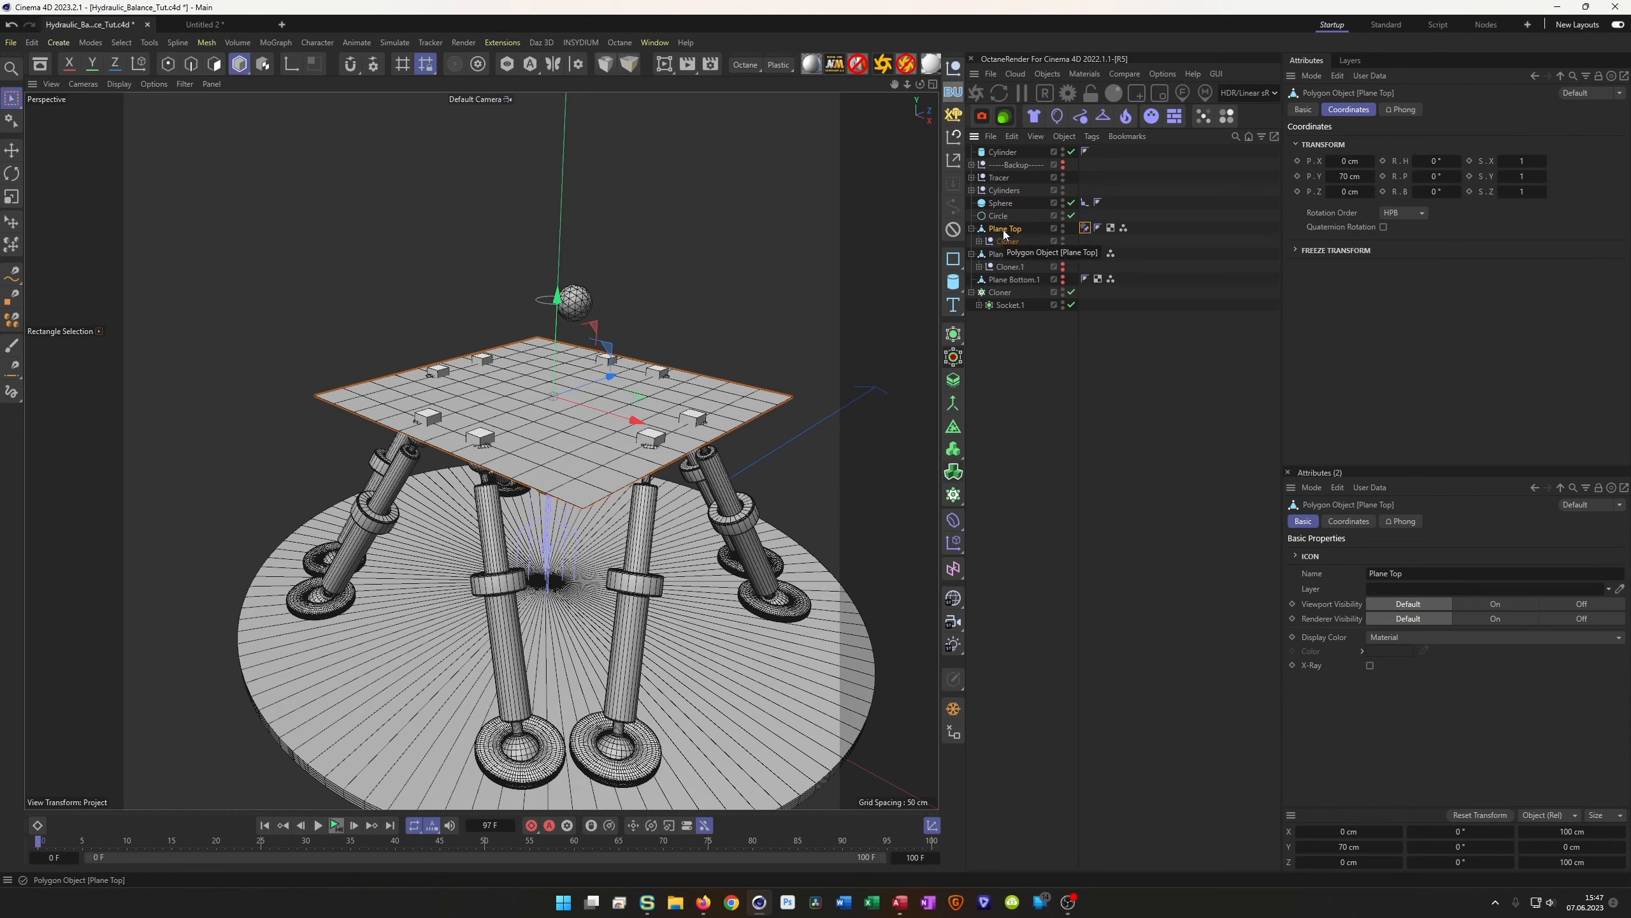
left_click(956, 283)
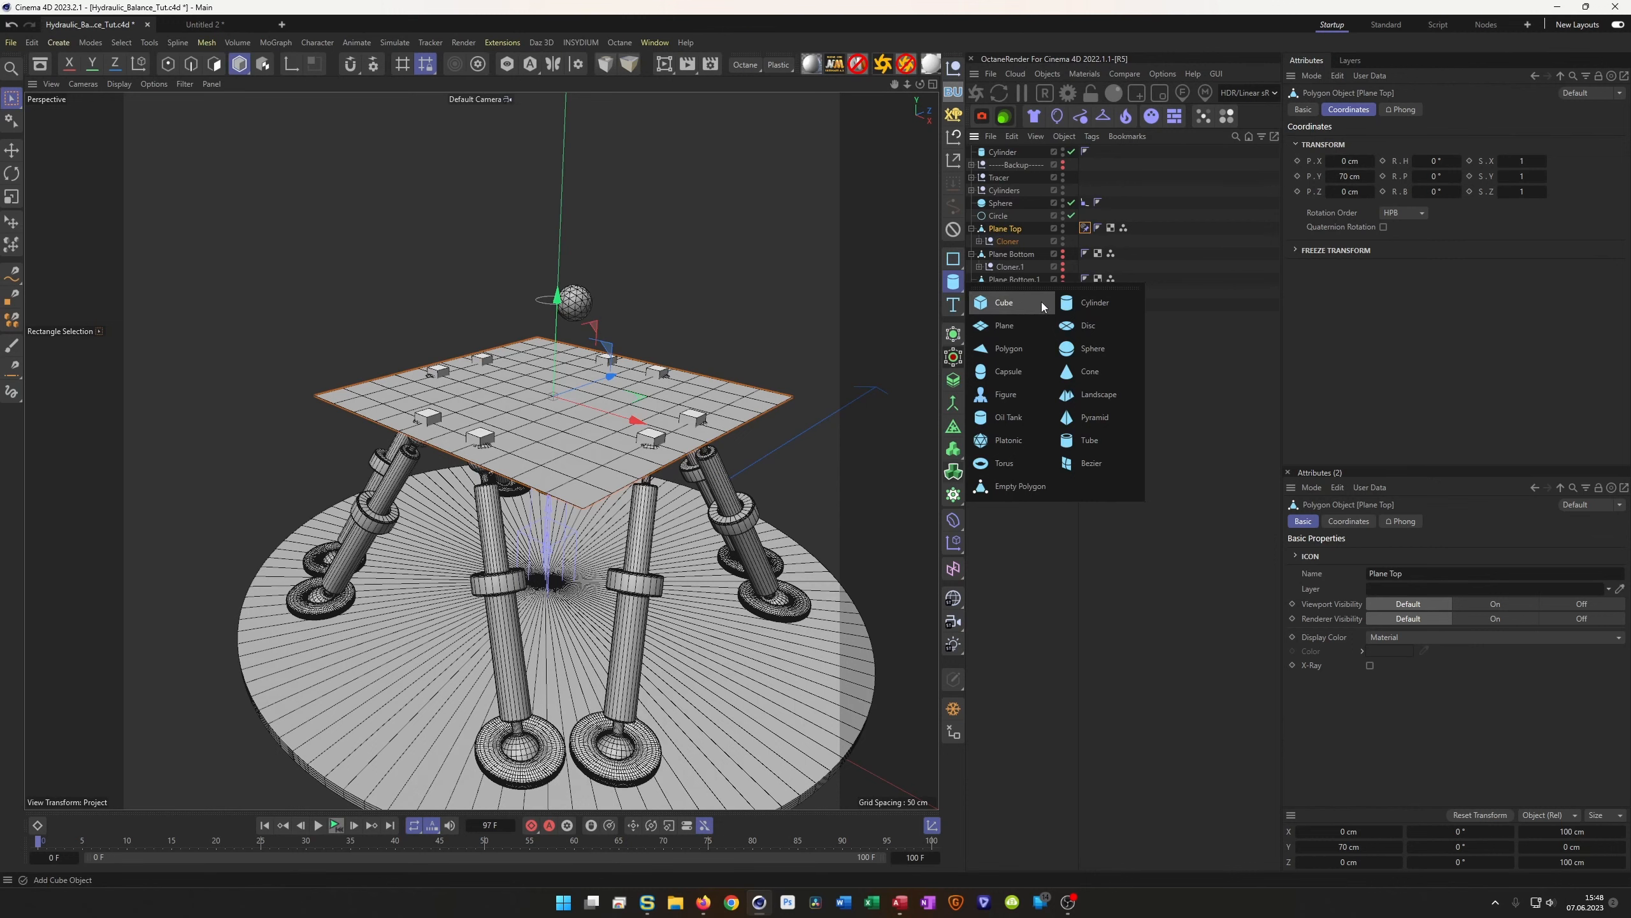
Add a Cube under Plane Top and give it a 50 × 50 × 50 cm size
left_click(1020, 302)
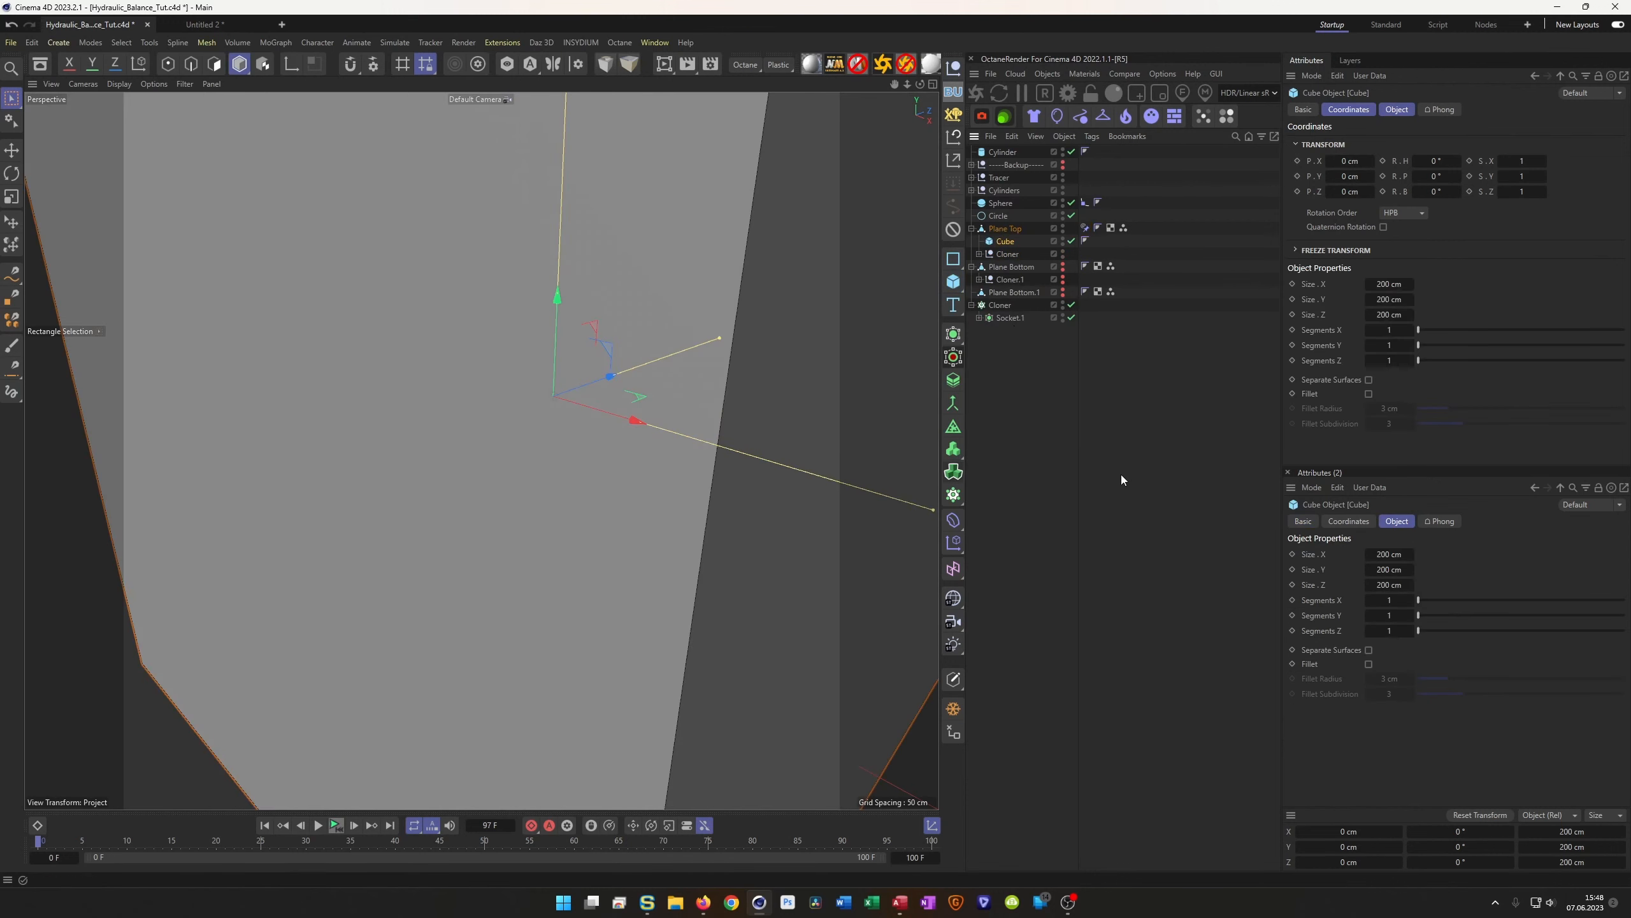
left_click(1398, 109)
left_click(1400, 142)
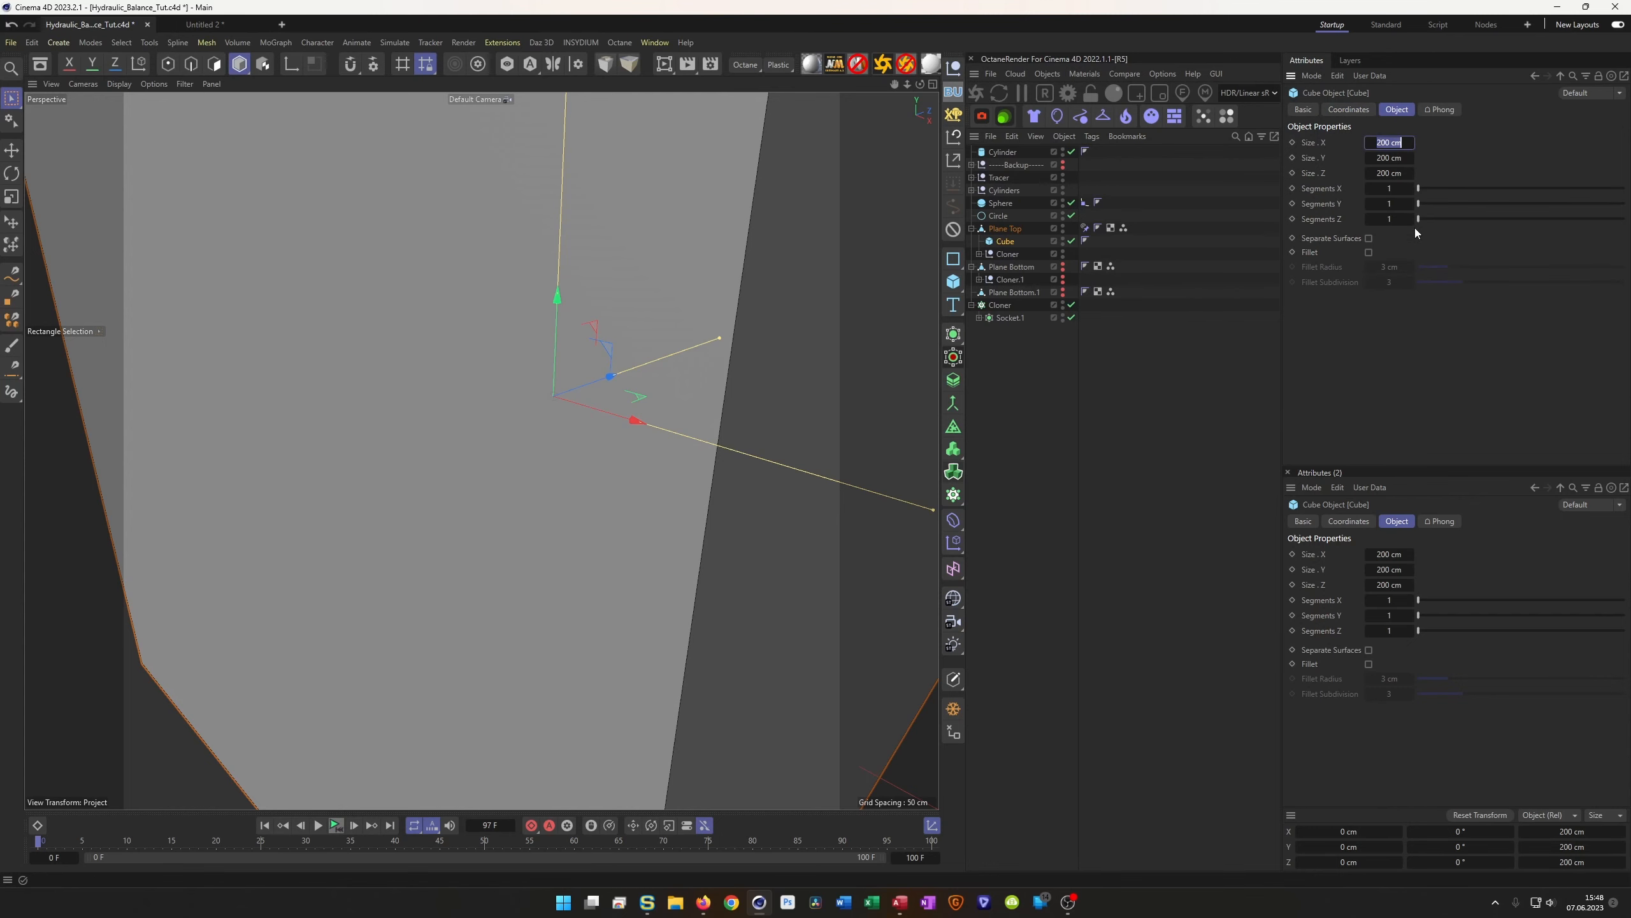
type("50")
key("Tab")
type("50")
key("Tab")
type("50")
key("Return")
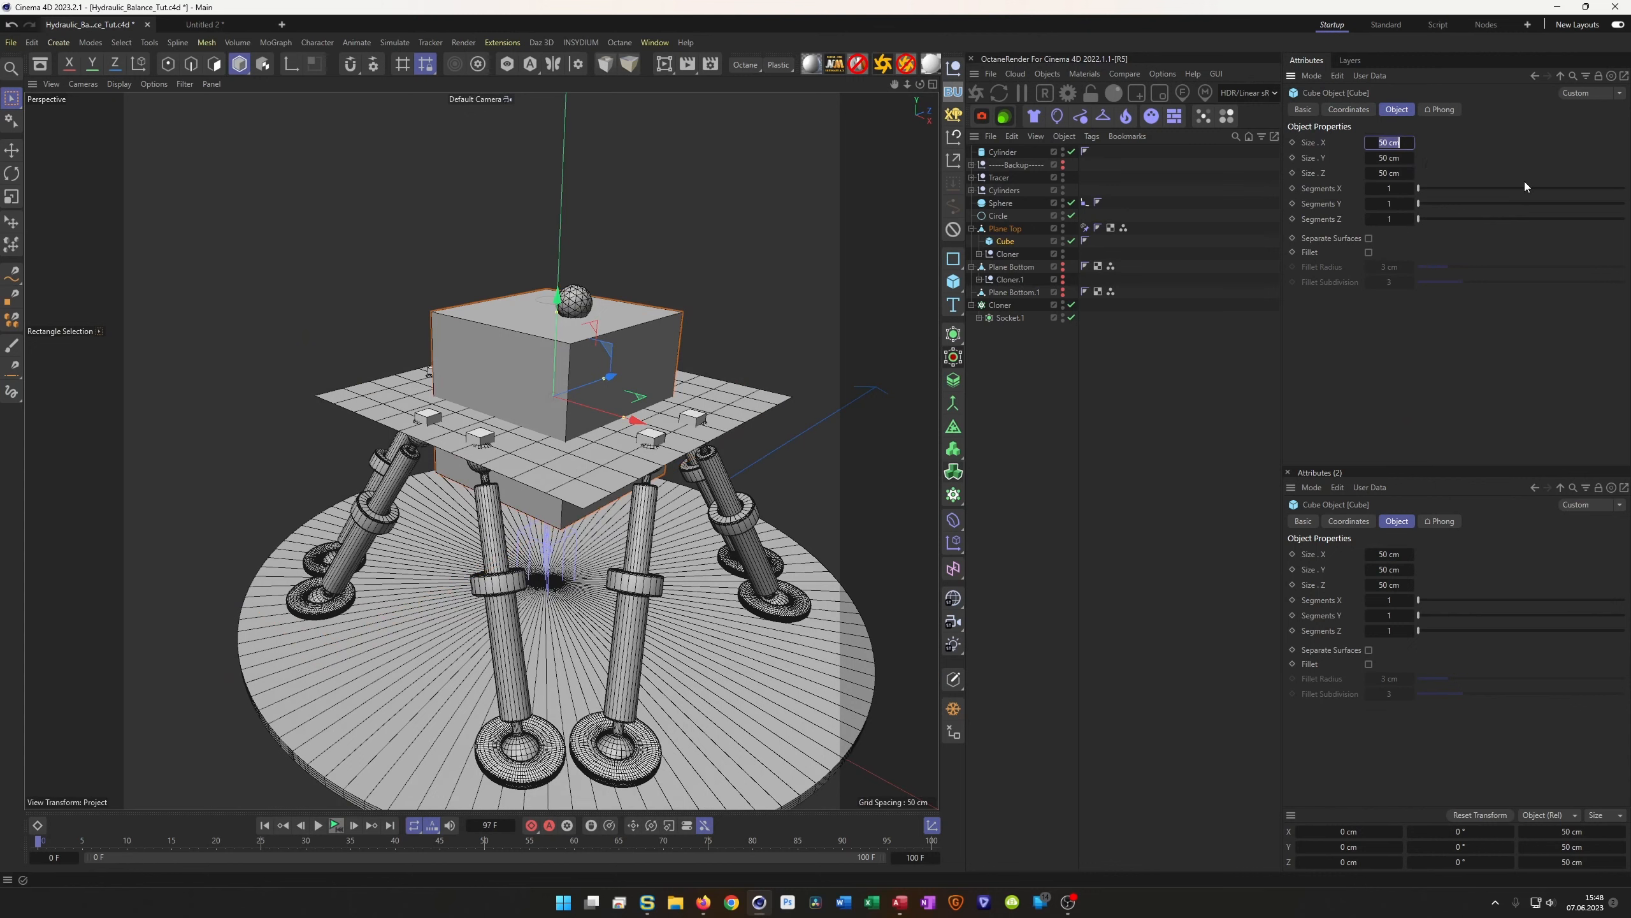
Resize the cube to 100 × 5 × 100 cm to form a thin slab
type("100")
key("Tab")
type("10")
key("Tab")
type("100")
key("Return")
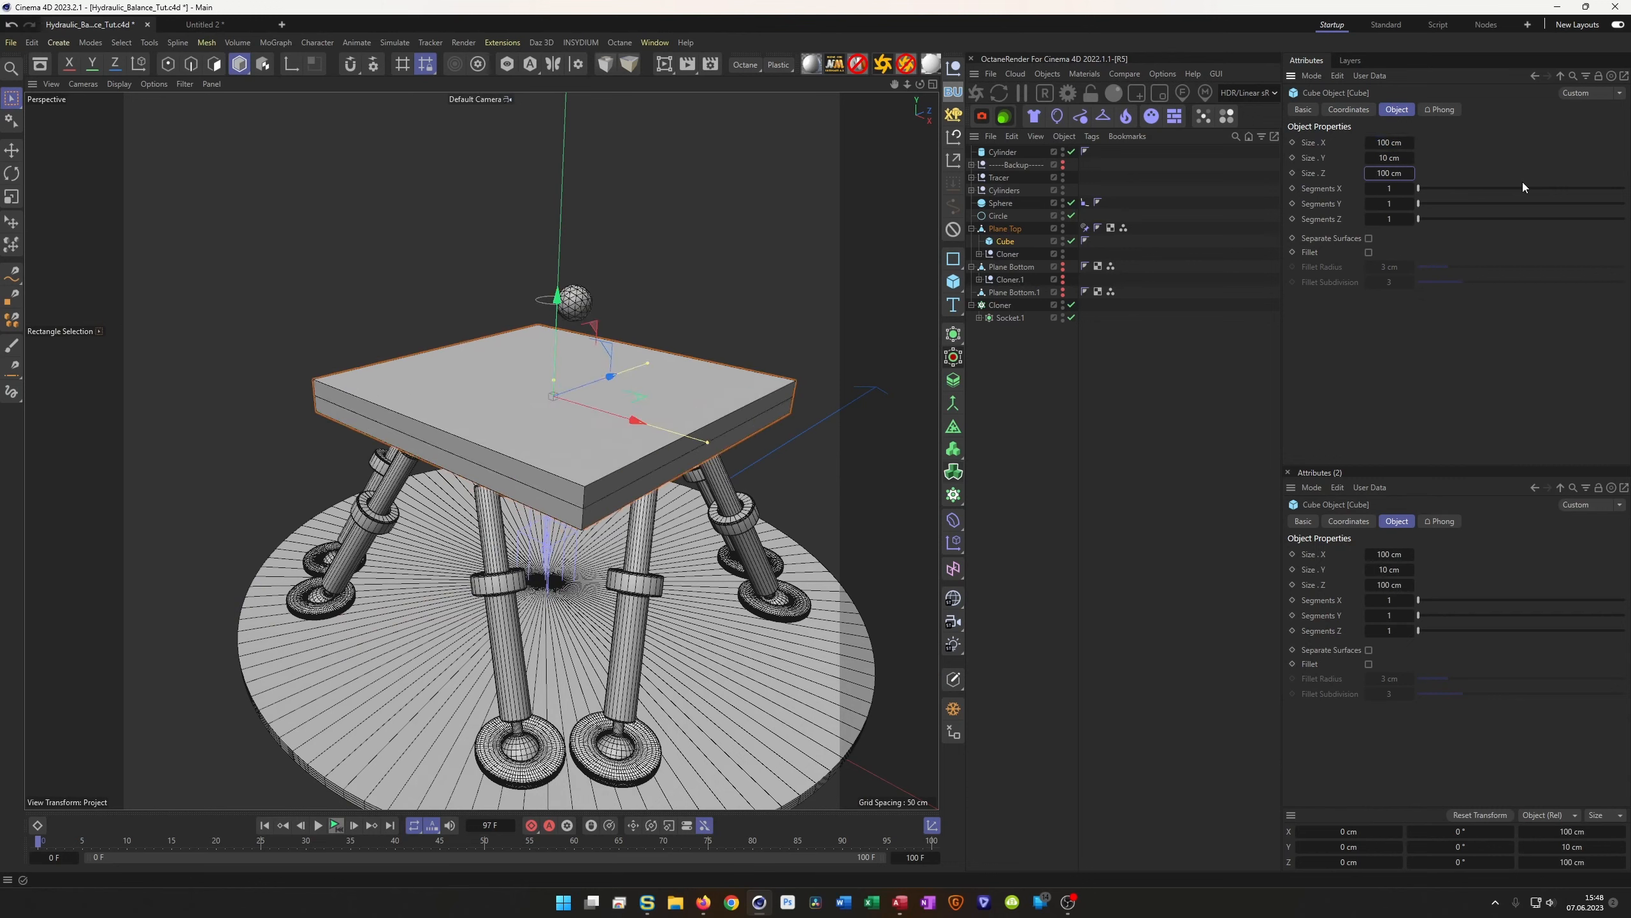
left_click(1397, 162)
type("5")
key("Return")
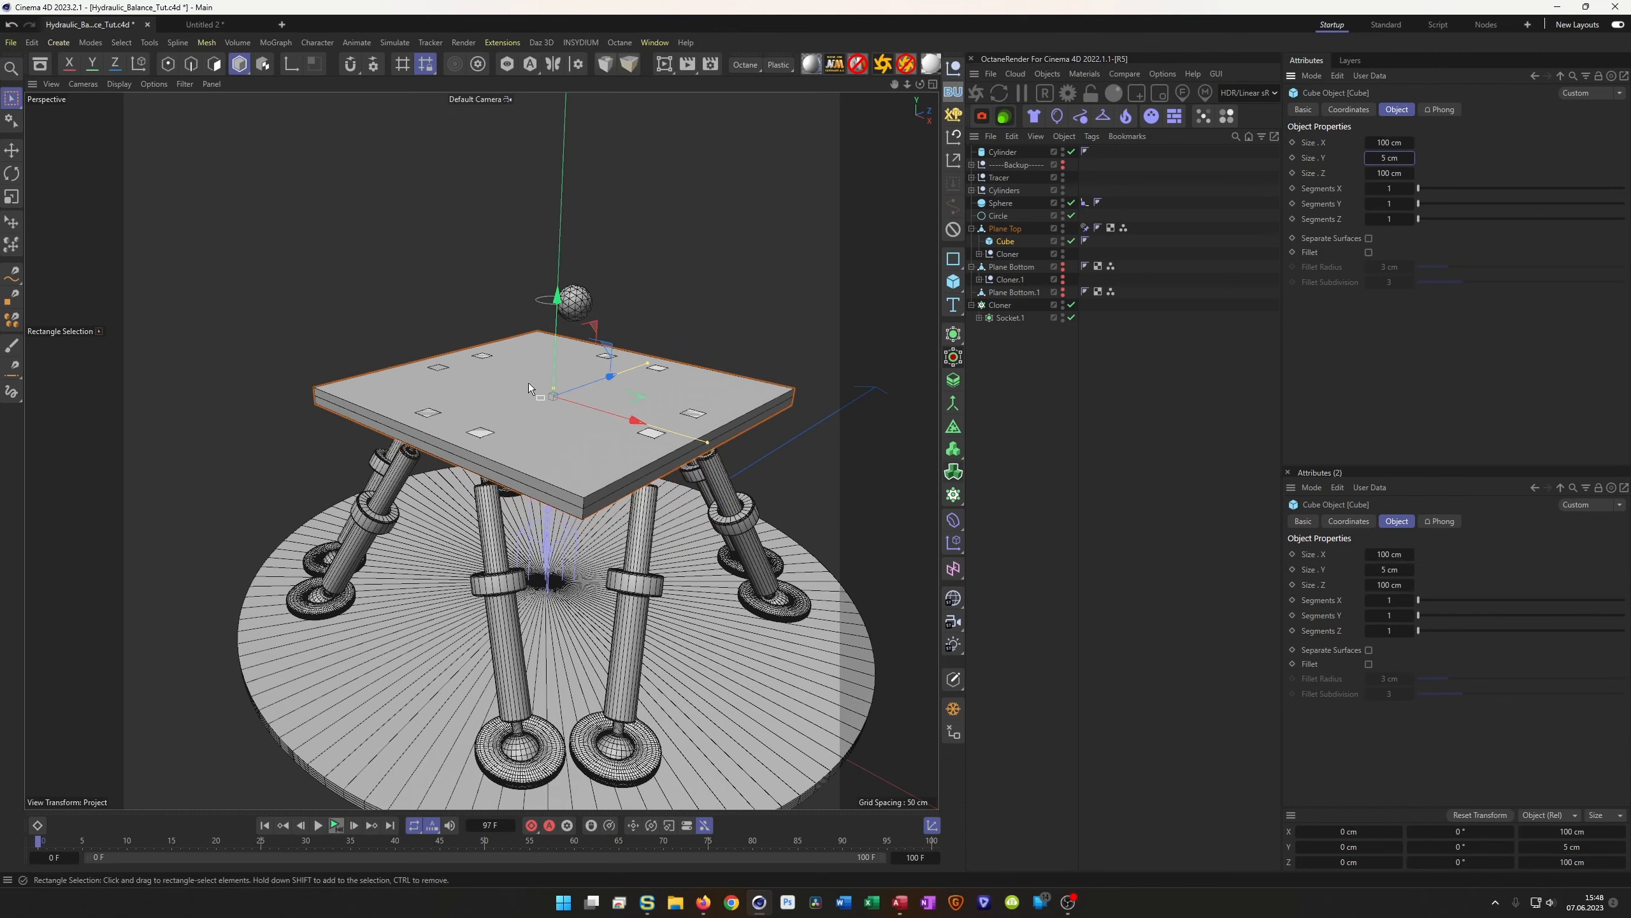
Move the Cube out of Plane Top to the top level of the hierarchy at Y 70 cm
left_click_drag(526, 387, 617, 397, "alt")
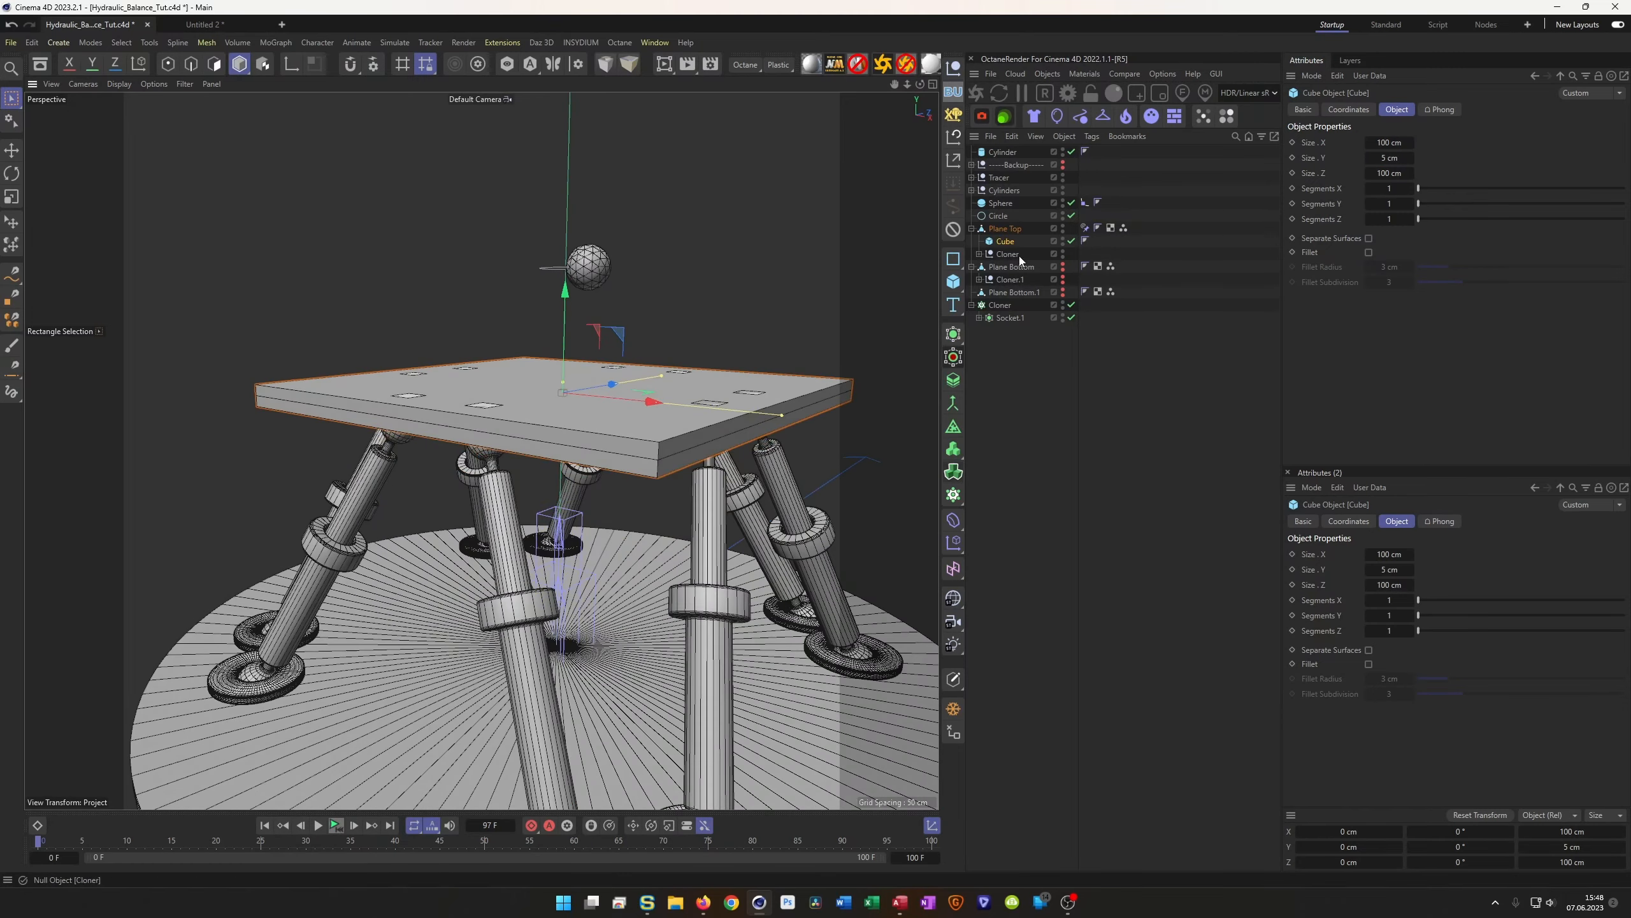
left_click_drag(617, 414, 619, 405, "alt")
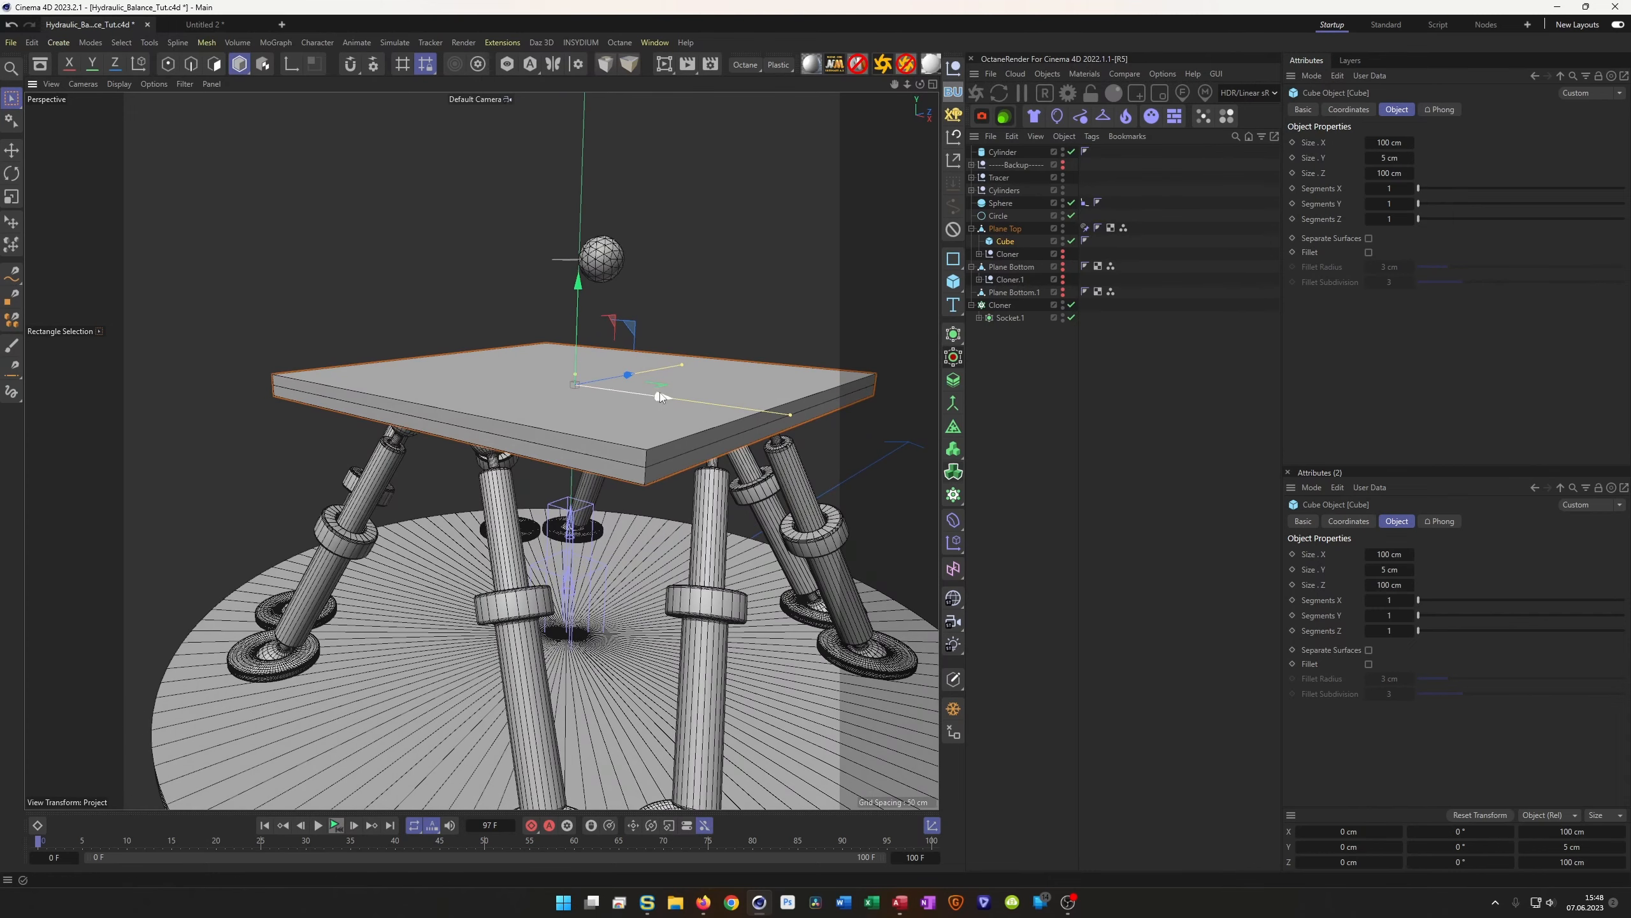
left_click_drag(1014, 241, 1014, 239)
left_click_drag(1011, 229, 996, 232)
mouse_move(523, 398)
left_mouse_down("alt")
mouse_move(540, 392)
mouse_move(523, 439)
mouse_move(531, 413)
left_mouse_up("alt")
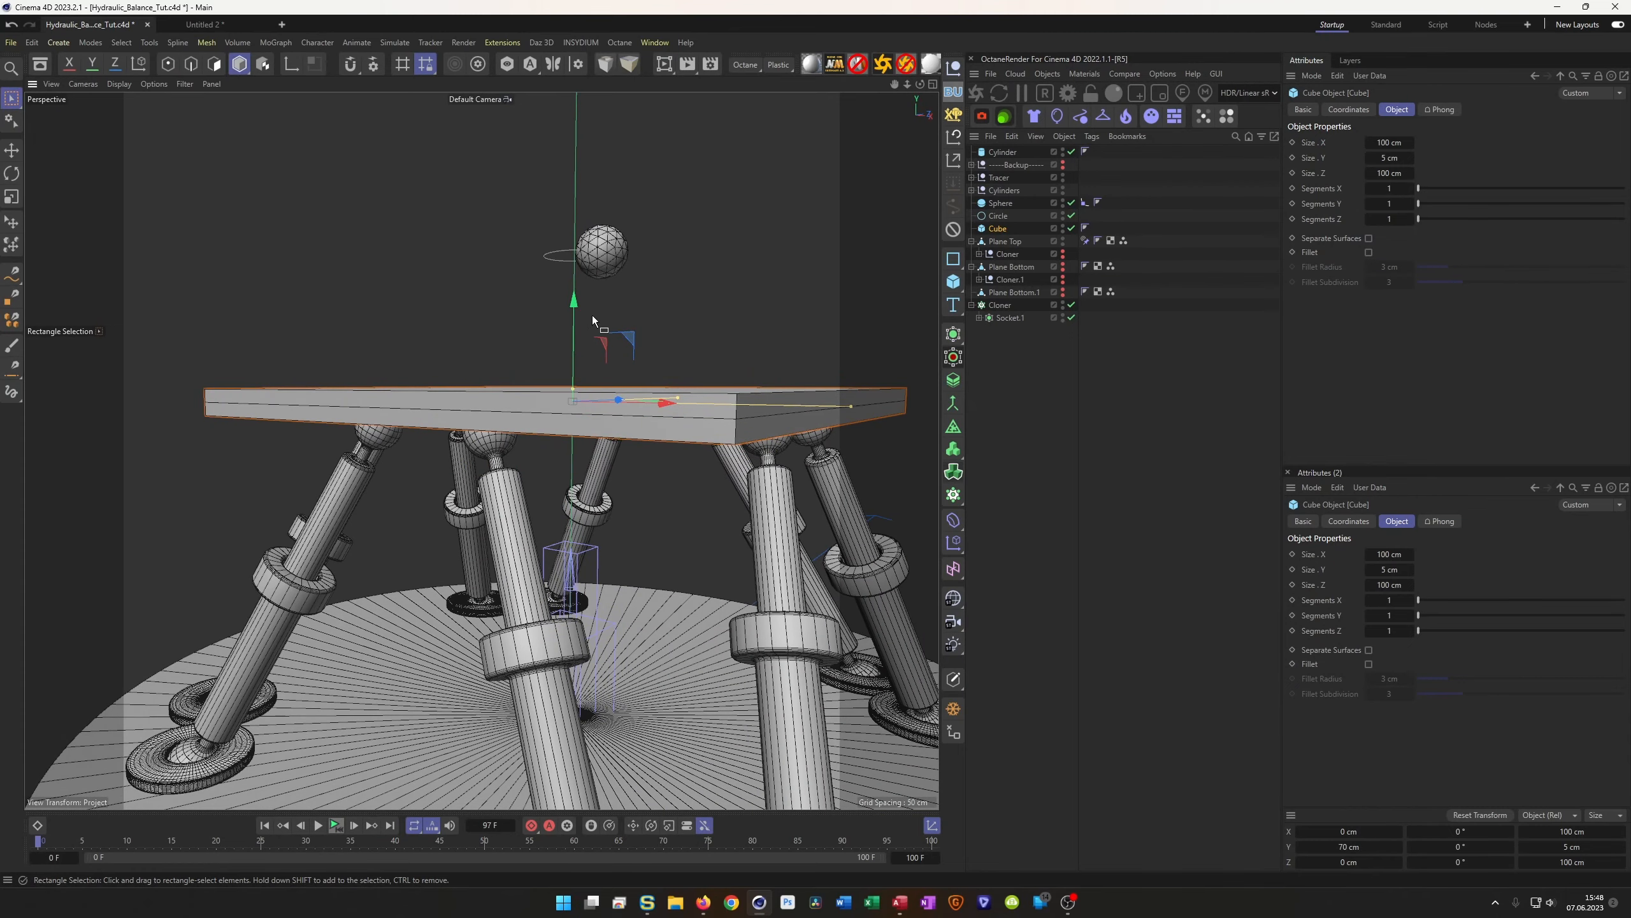
Lower the cube slab slightly to Y 69.4996 cm and inspect it from below
mouse_move(575, 300)
left_mouse_down()
mouse_move(575, 276)
mouse_move(575, 304)
left_mouse_up()
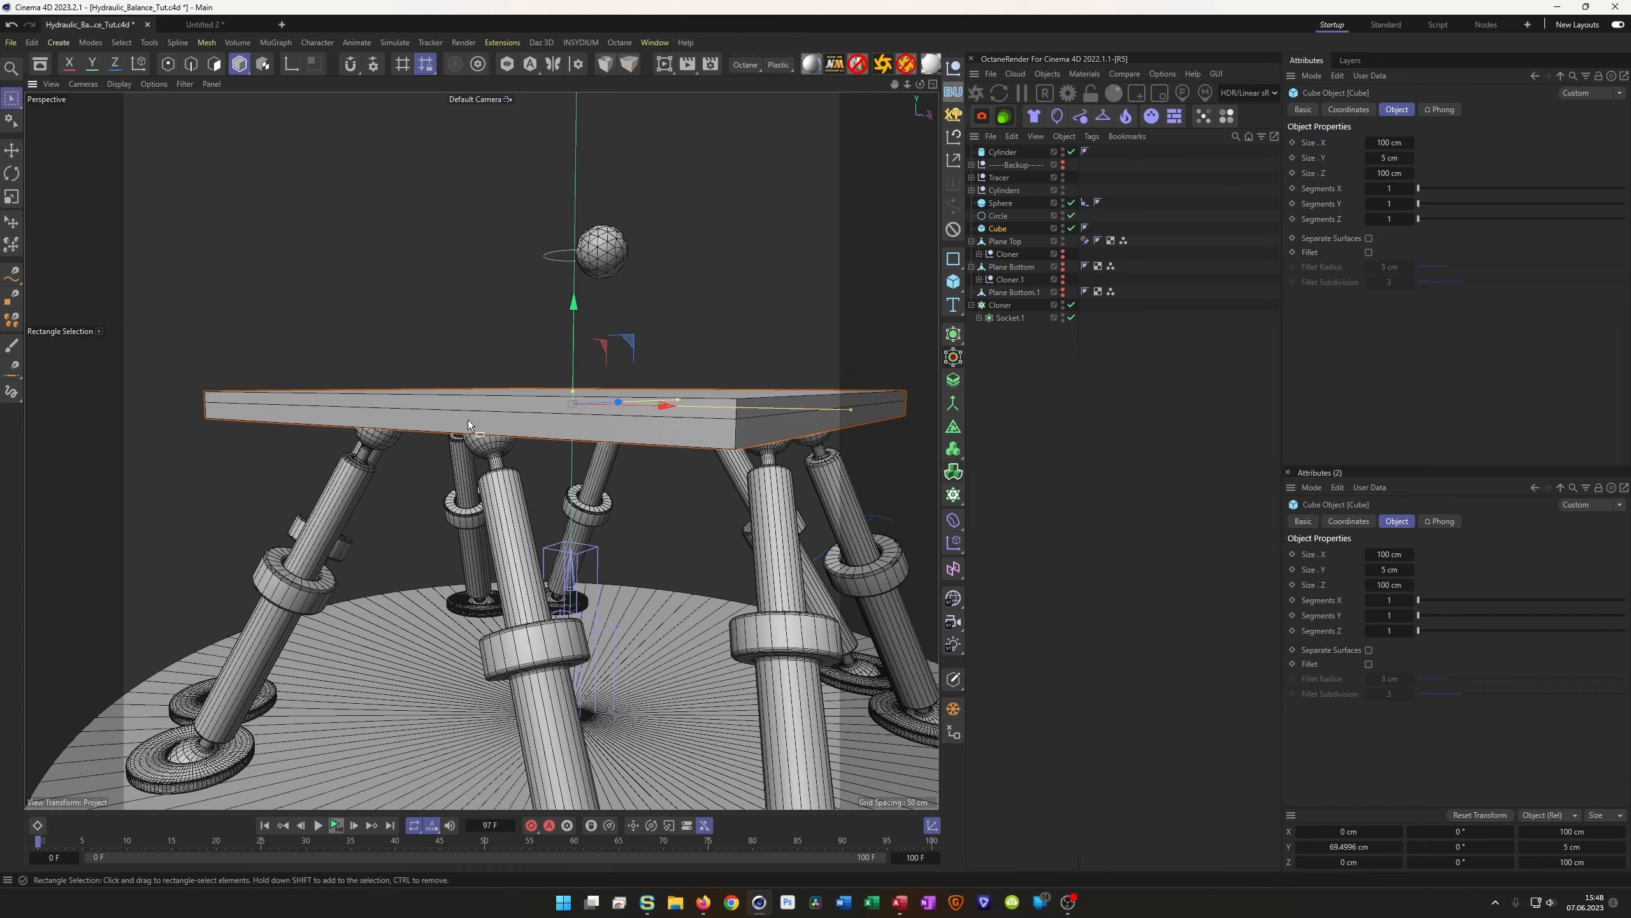
right_click_drag(468, 419, 546, 423, "alt")
left_click_drag(547, 423, 557, 485, "alt")
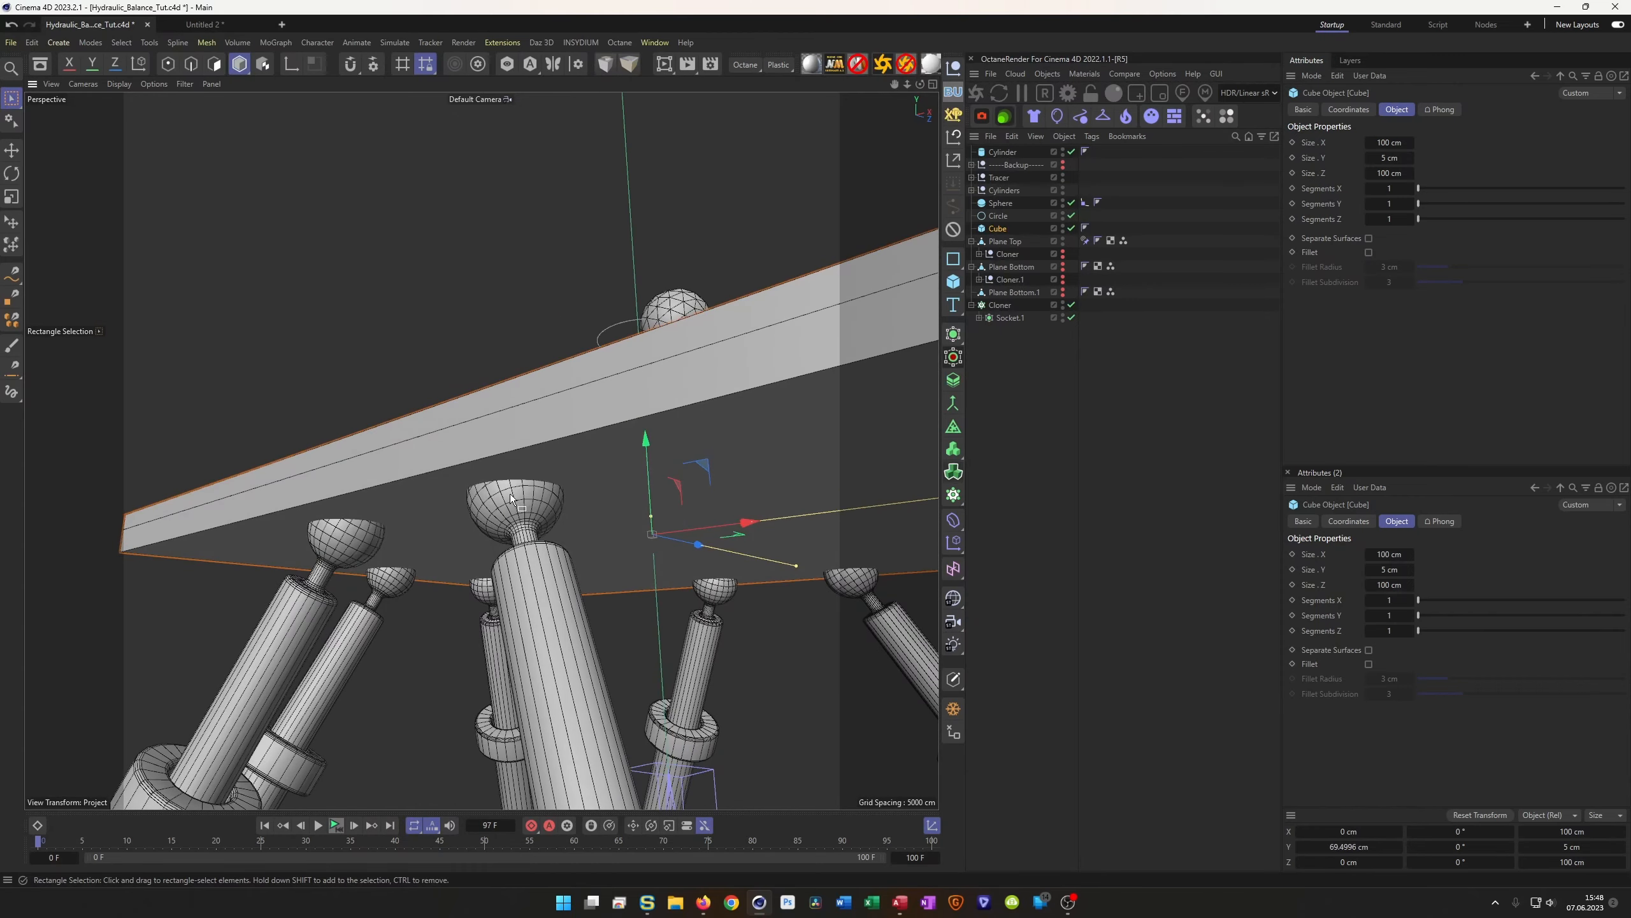
right_click_drag(521, 481, 409, 492, "alt")
left_click_drag(409, 492, 480, 452, "alt")
middle_click_drag(481, 452, 520, 270, "alt")
left_click_drag(520, 270, 530, 195, "alt")
Orbit and zoom around the rig to check the tabletop from below and above
scroll(569, 343, "up", 4)
middle_click_drag(568, 323, 572, 303, "alt")
scroll(518, 347, "down", 4)
right_click_drag(519, 347, 530, 326, "alt")
middle_click_drag(531, 326, 507, 355, "alt")
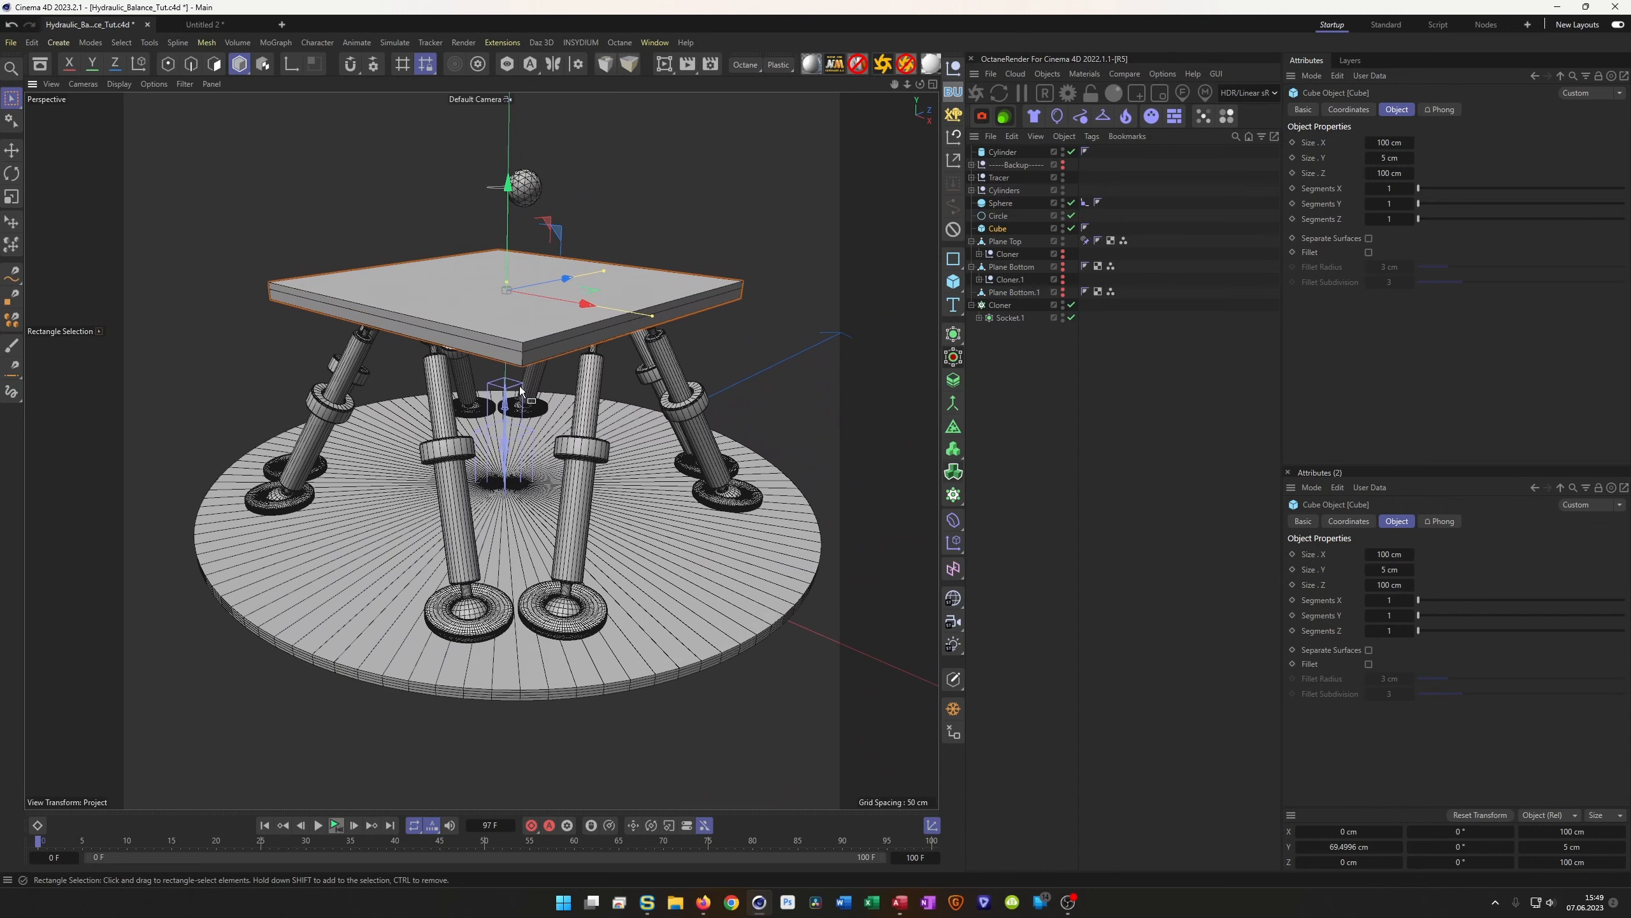
scroll(546, 321, "up", 5)
left_click_drag(578, 328, 663, 407, "alt")
scroll(571, 341, "down", 5)
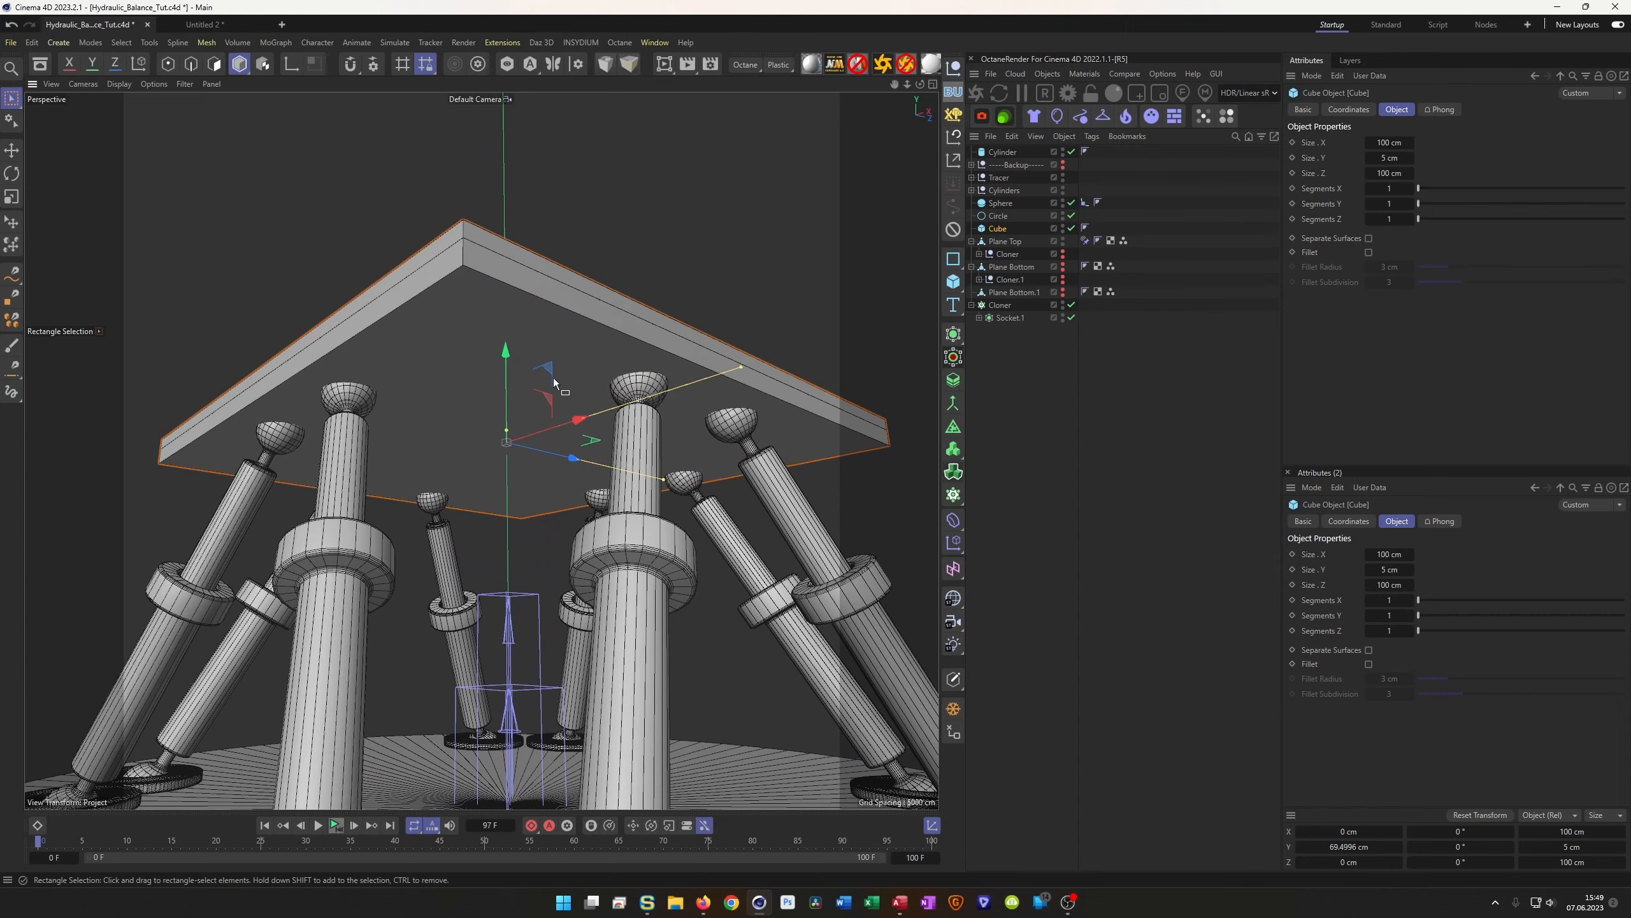
left_click_drag(593, 352, 476, 372, "alt")
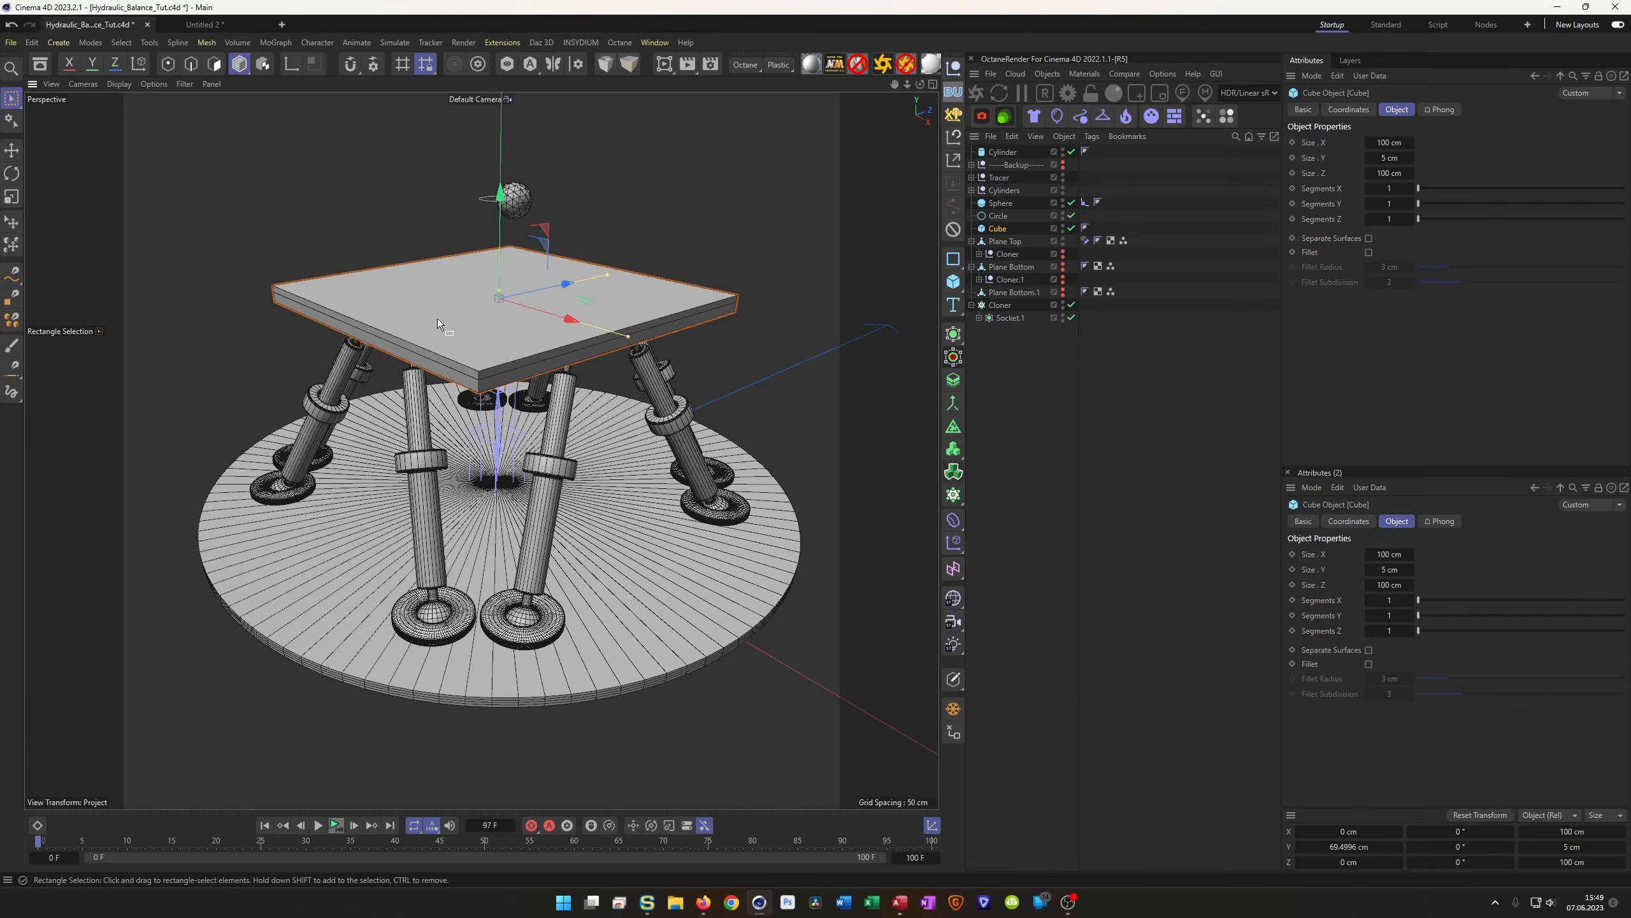
scroll(446, 313, "up", 4)
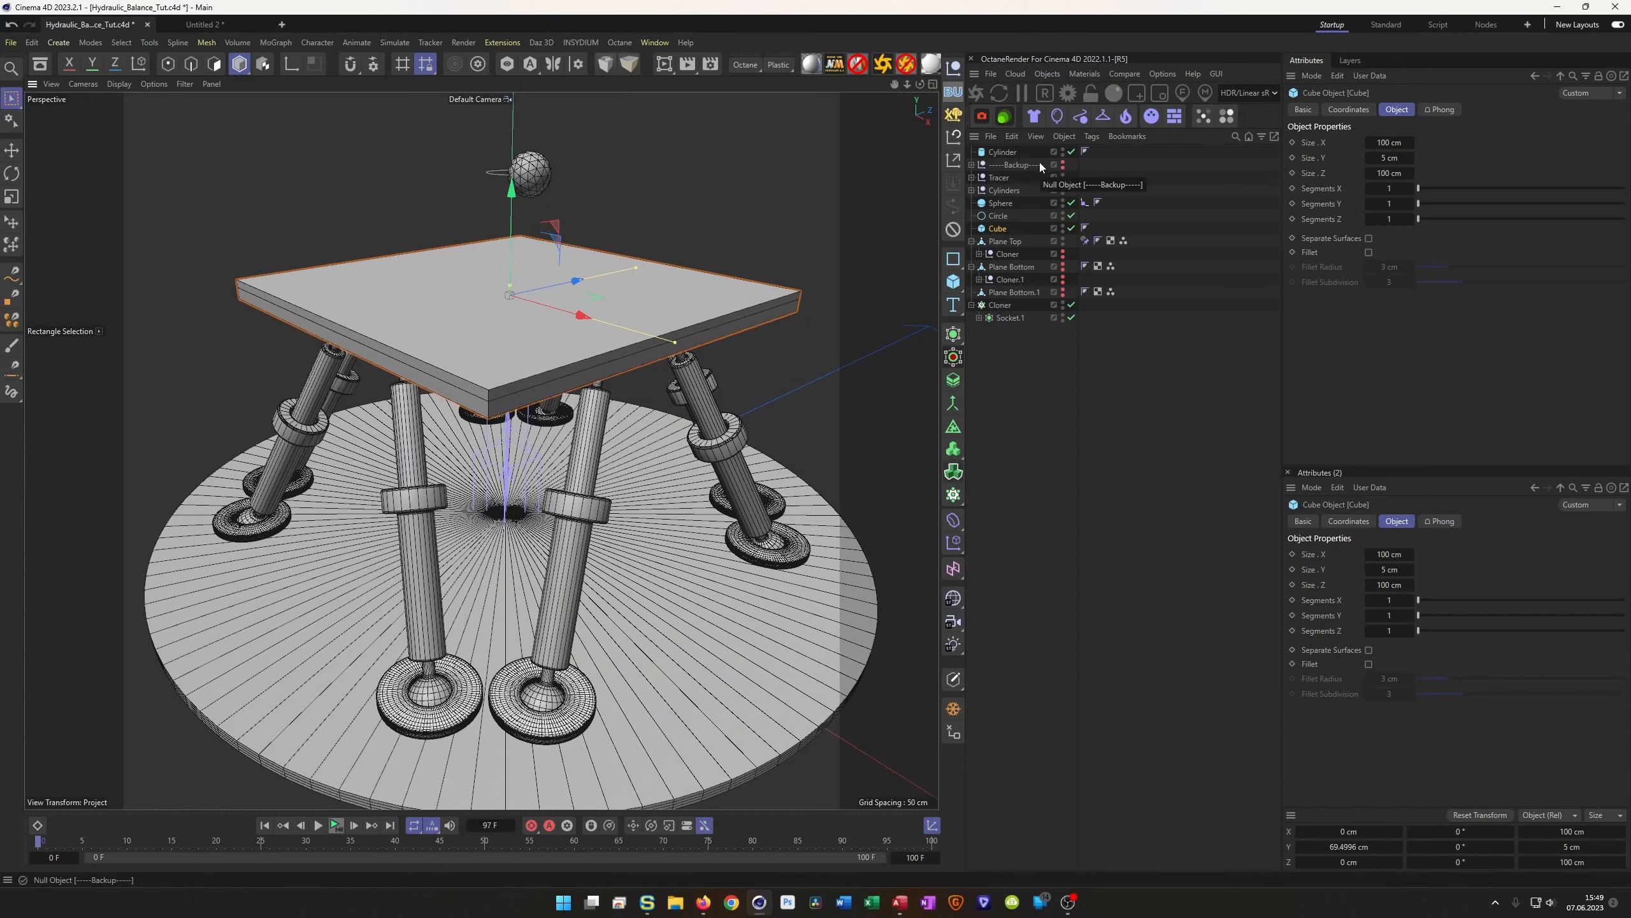
Move the disc cylinder to the end of the object list, rename it Base, and save
left_click(1007, 150)
left_click_drag(1007, 150, 1022, 339)
double_click(1012, 316)
type("Floor")
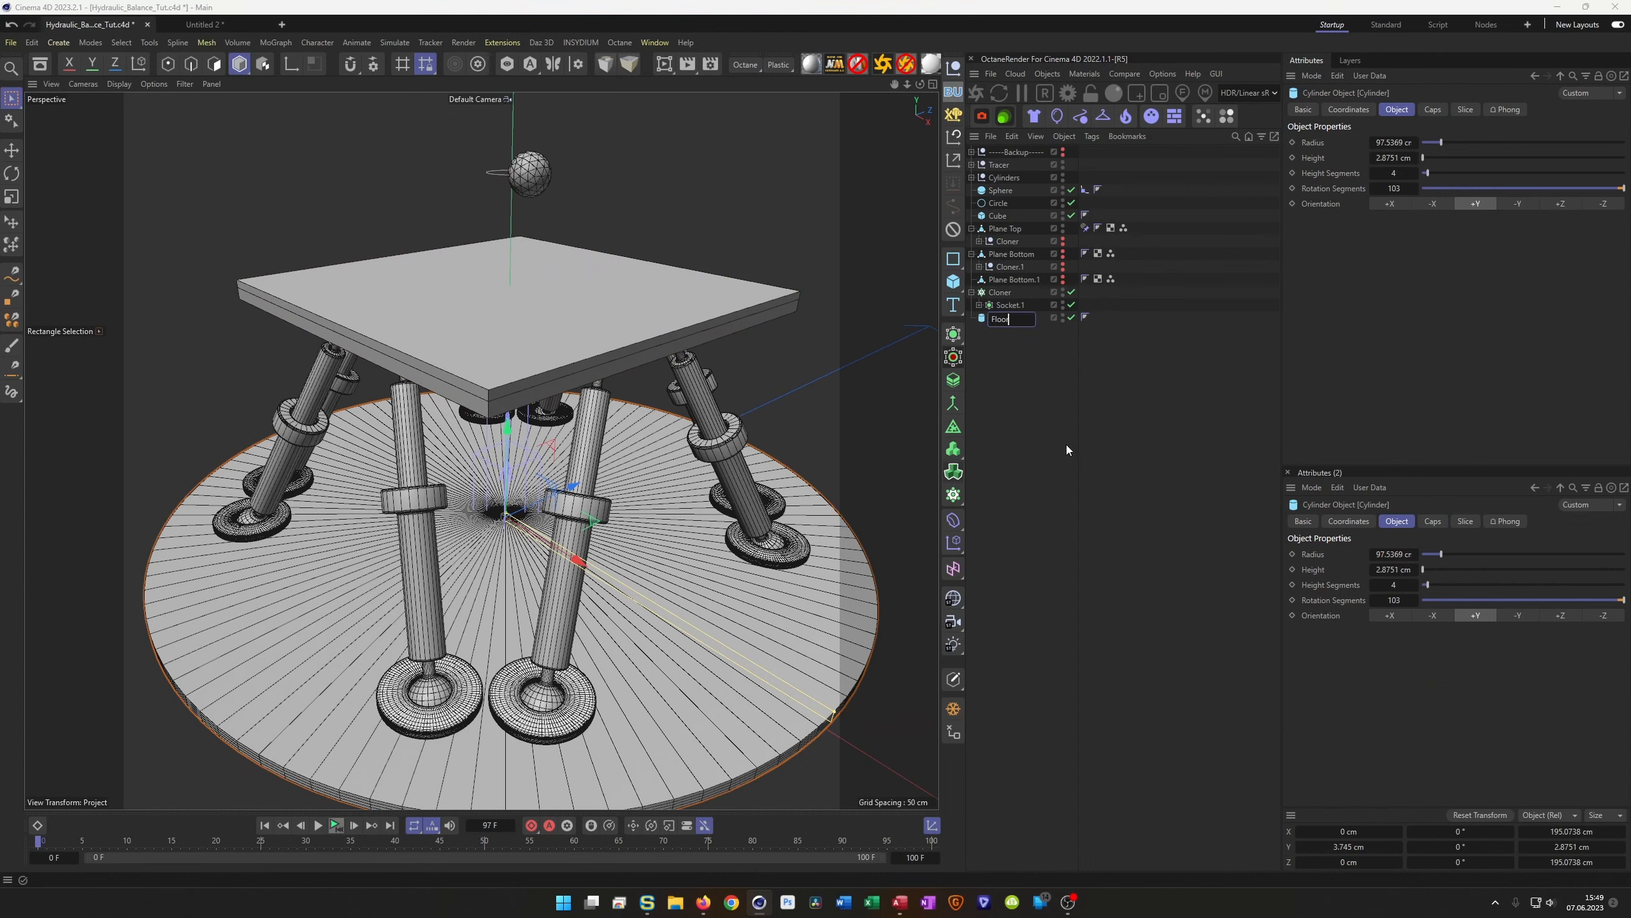
key("Return")
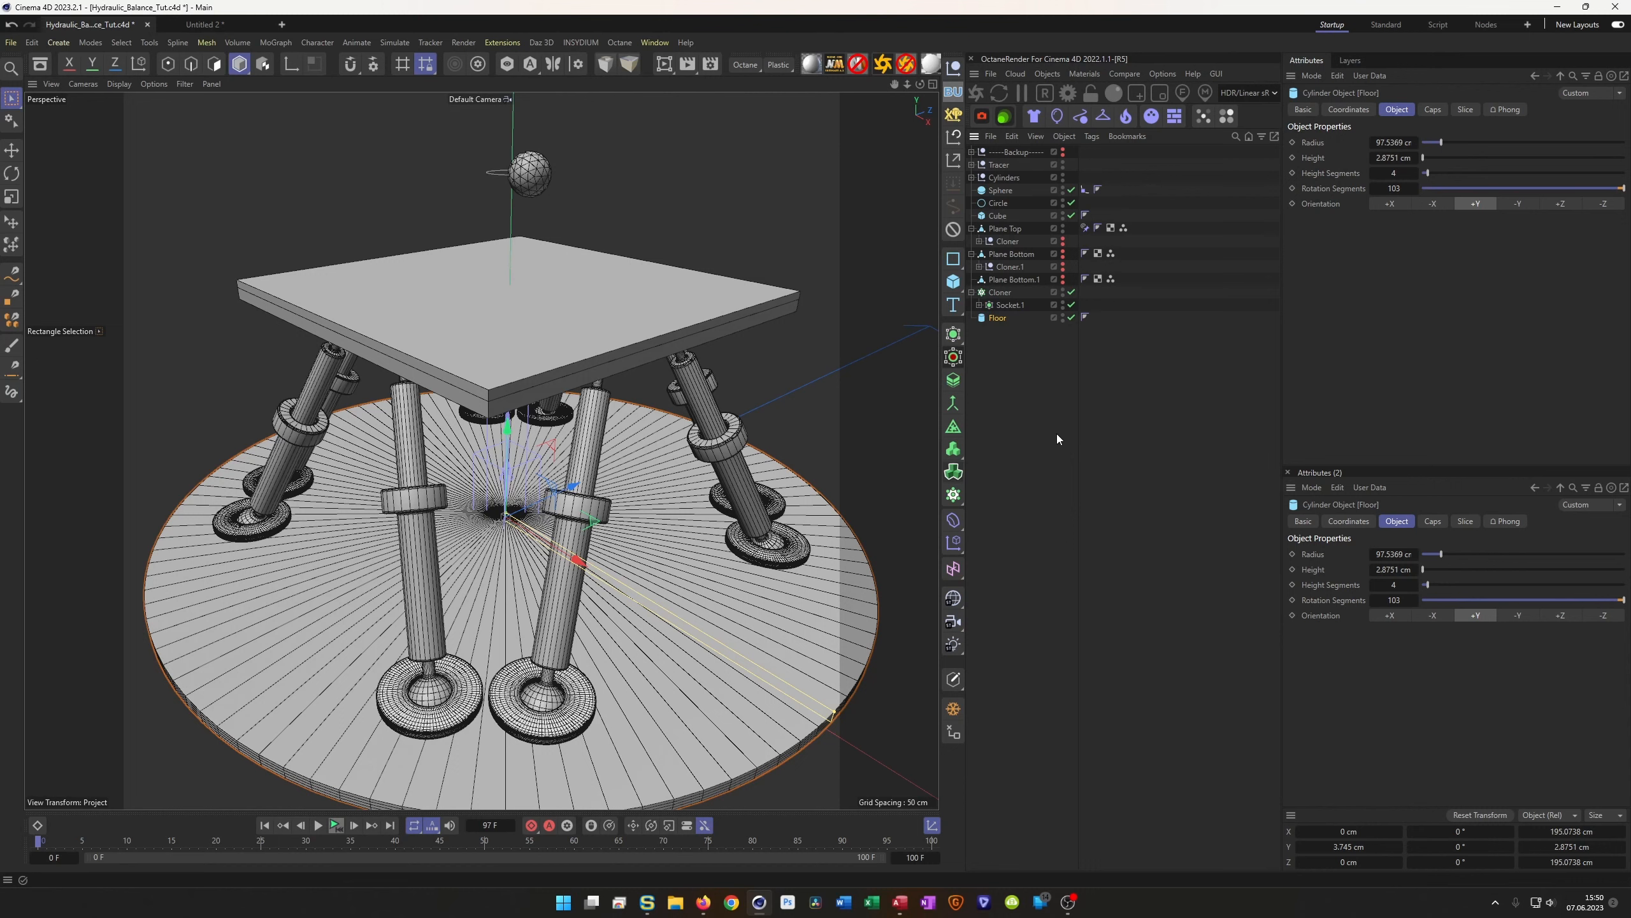
double_click(1000, 318)
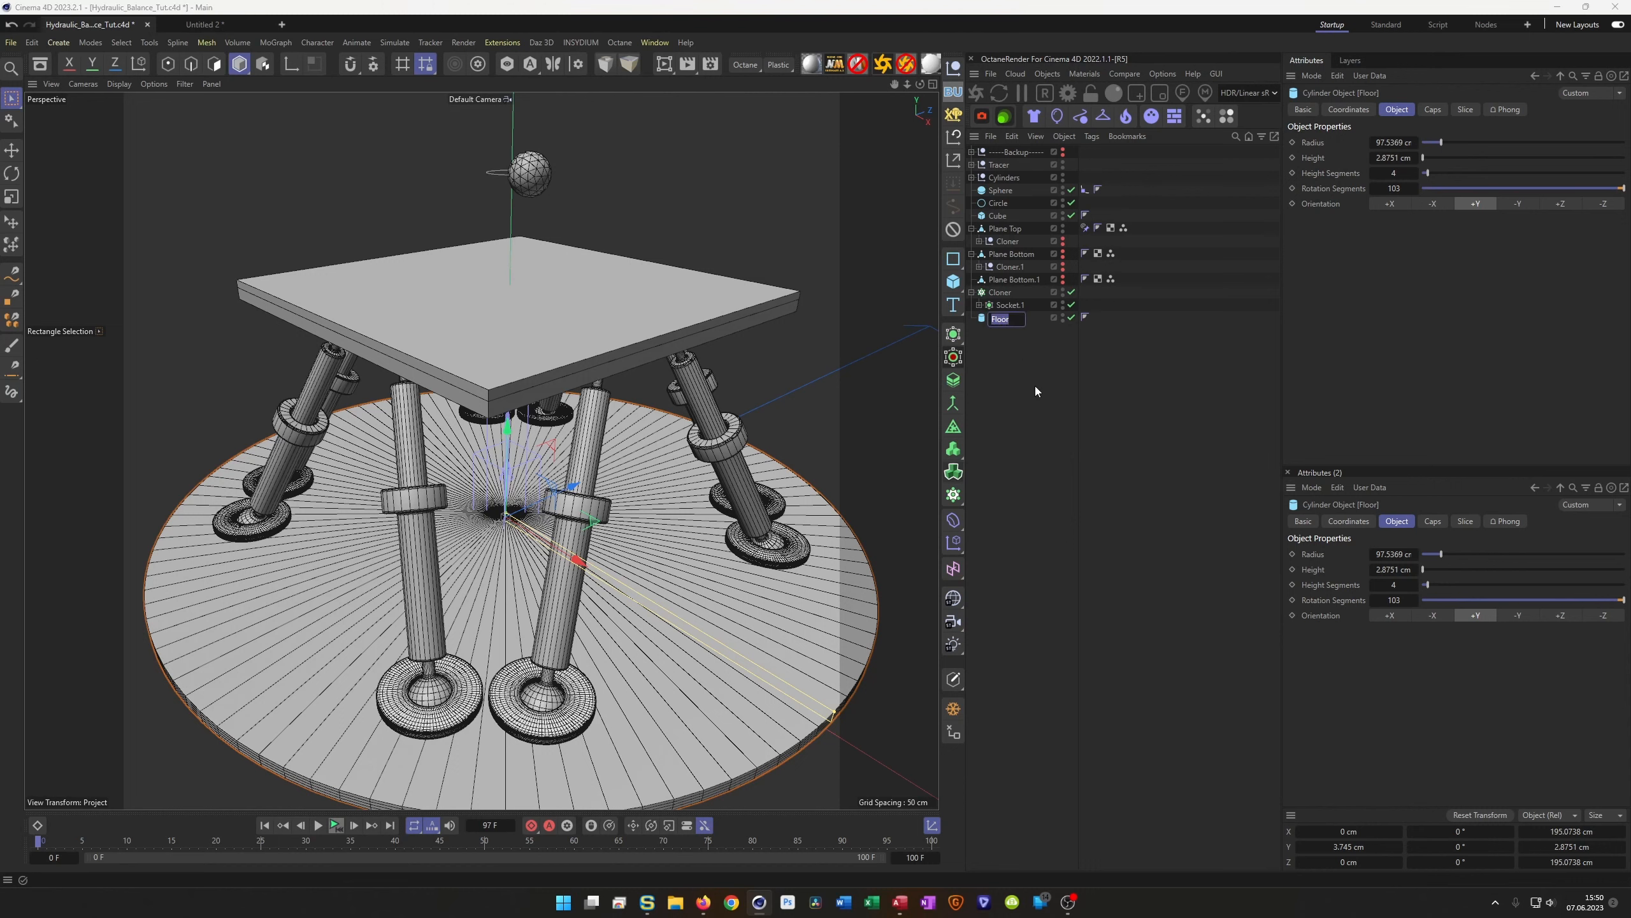
type("Base")
key("Return")
key("ctrl+s")
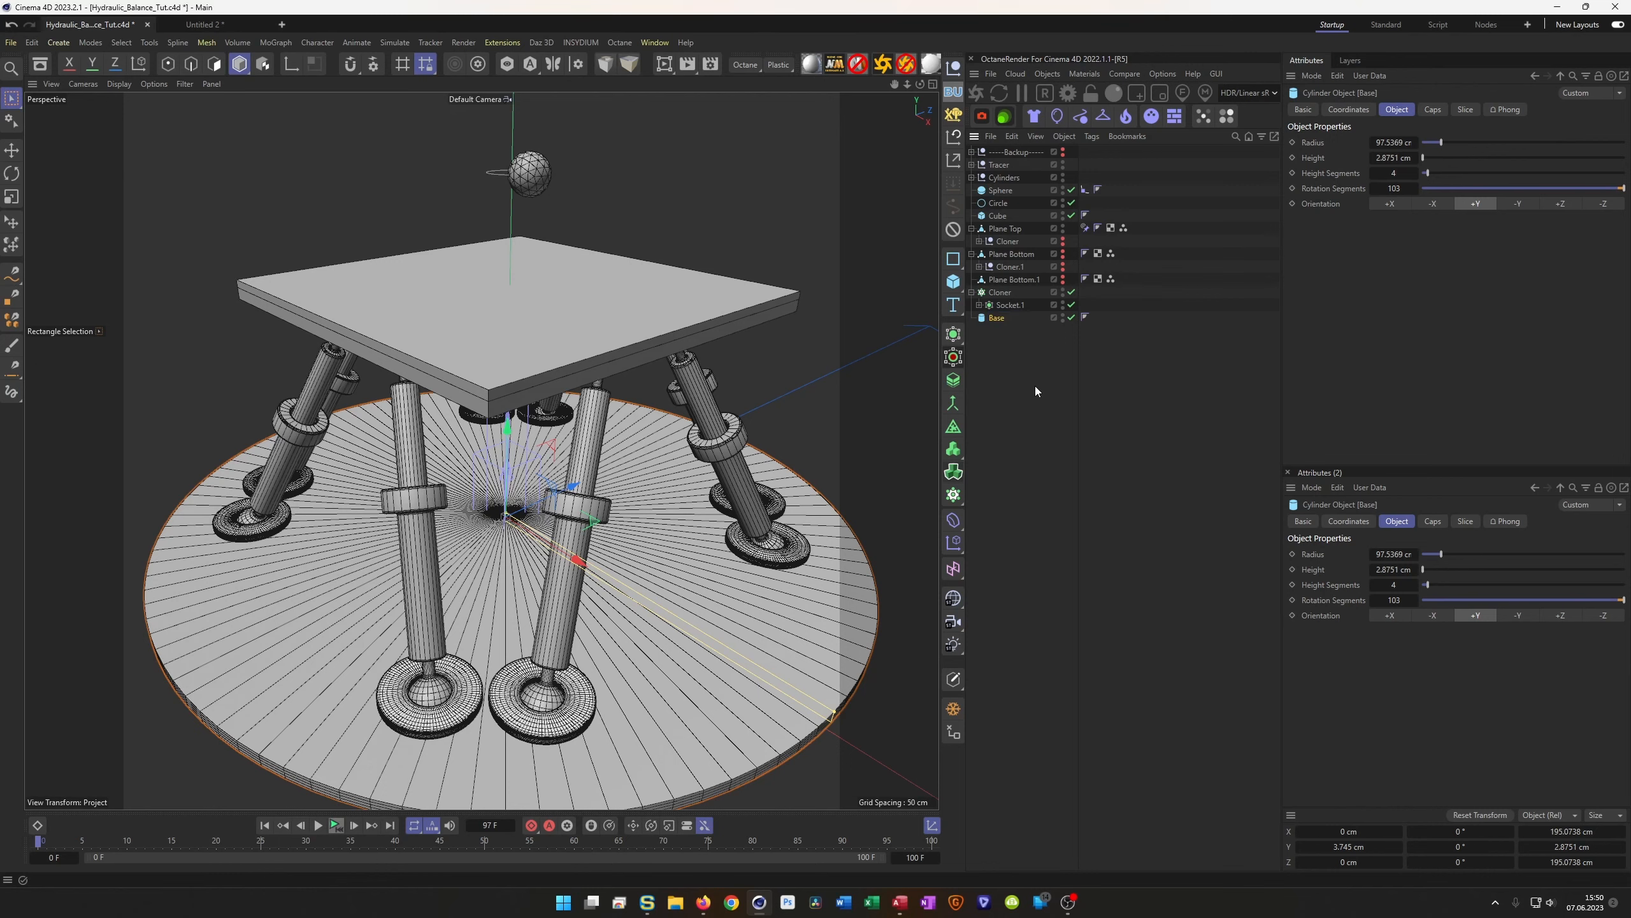
Rename the cube slab to Plate
left_click(997, 216)
double_click(996, 216)
type("Plate")
key("Return")
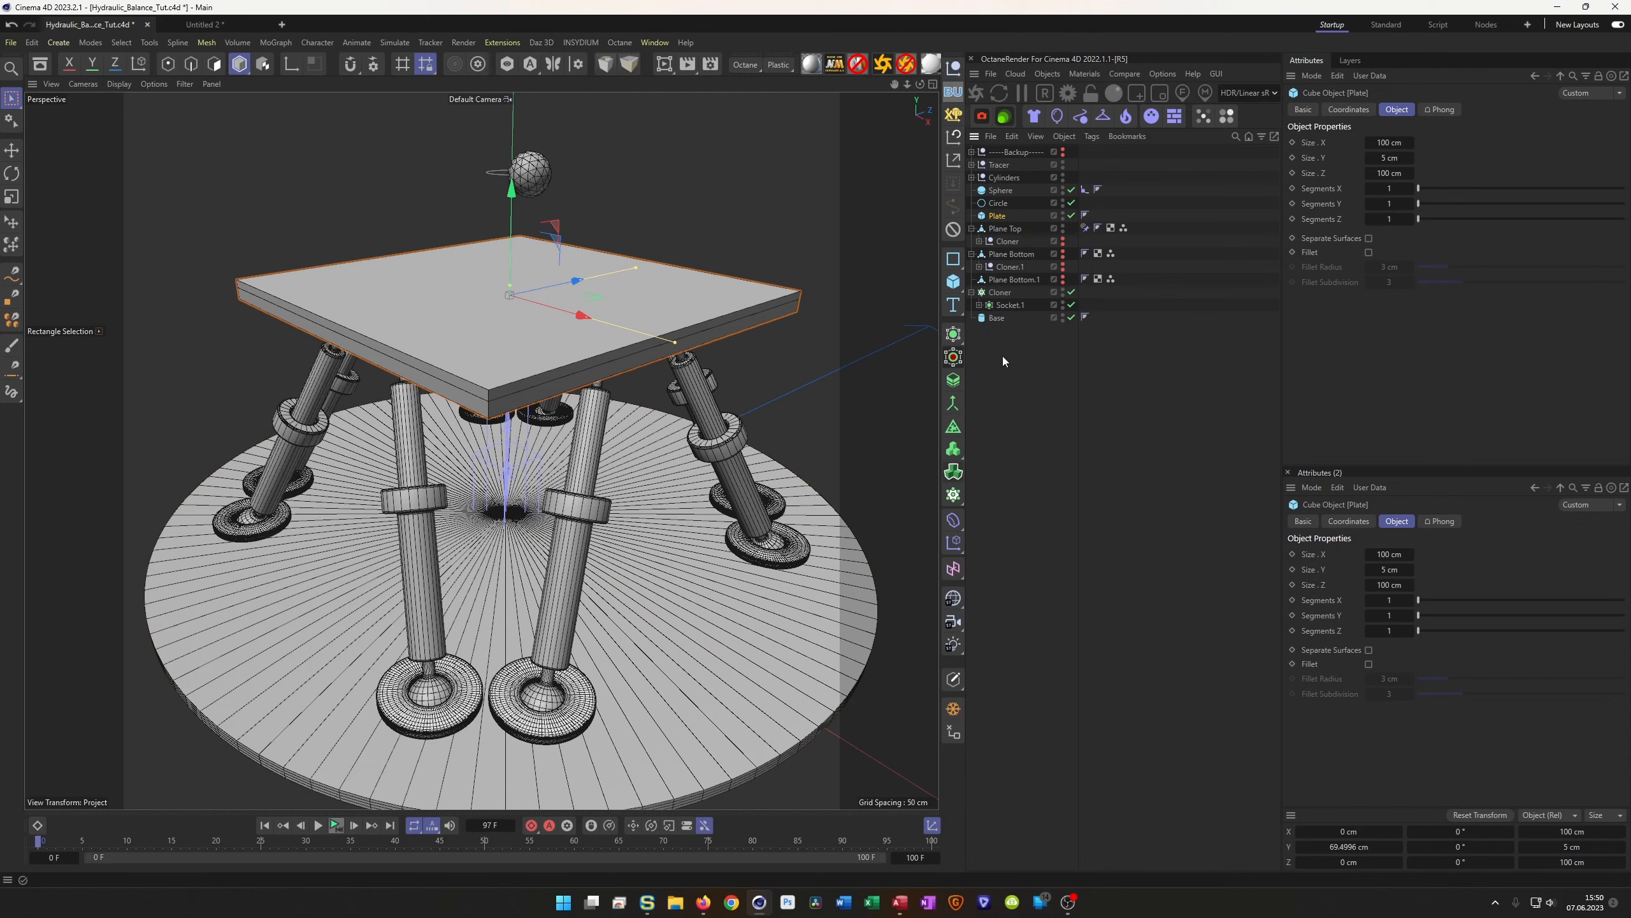
Wrap Plate in a Volume Mesher and Volume Builder with a 0.5 cm voxel size
left_click(954, 472)
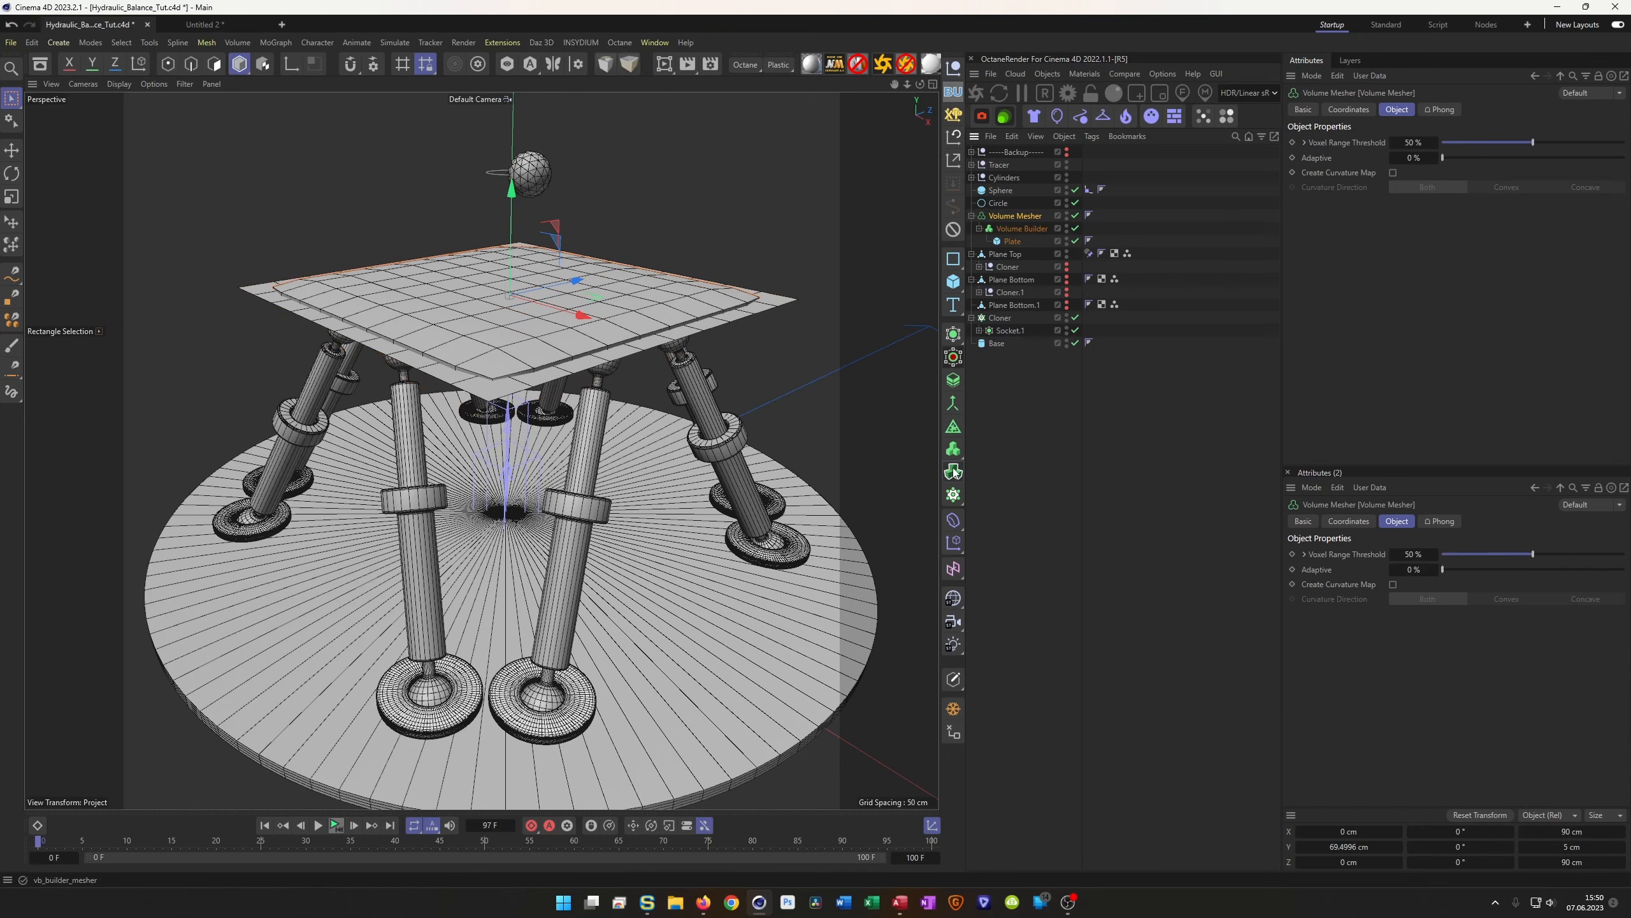
left_click(1022, 229)
left_click(1373, 156)
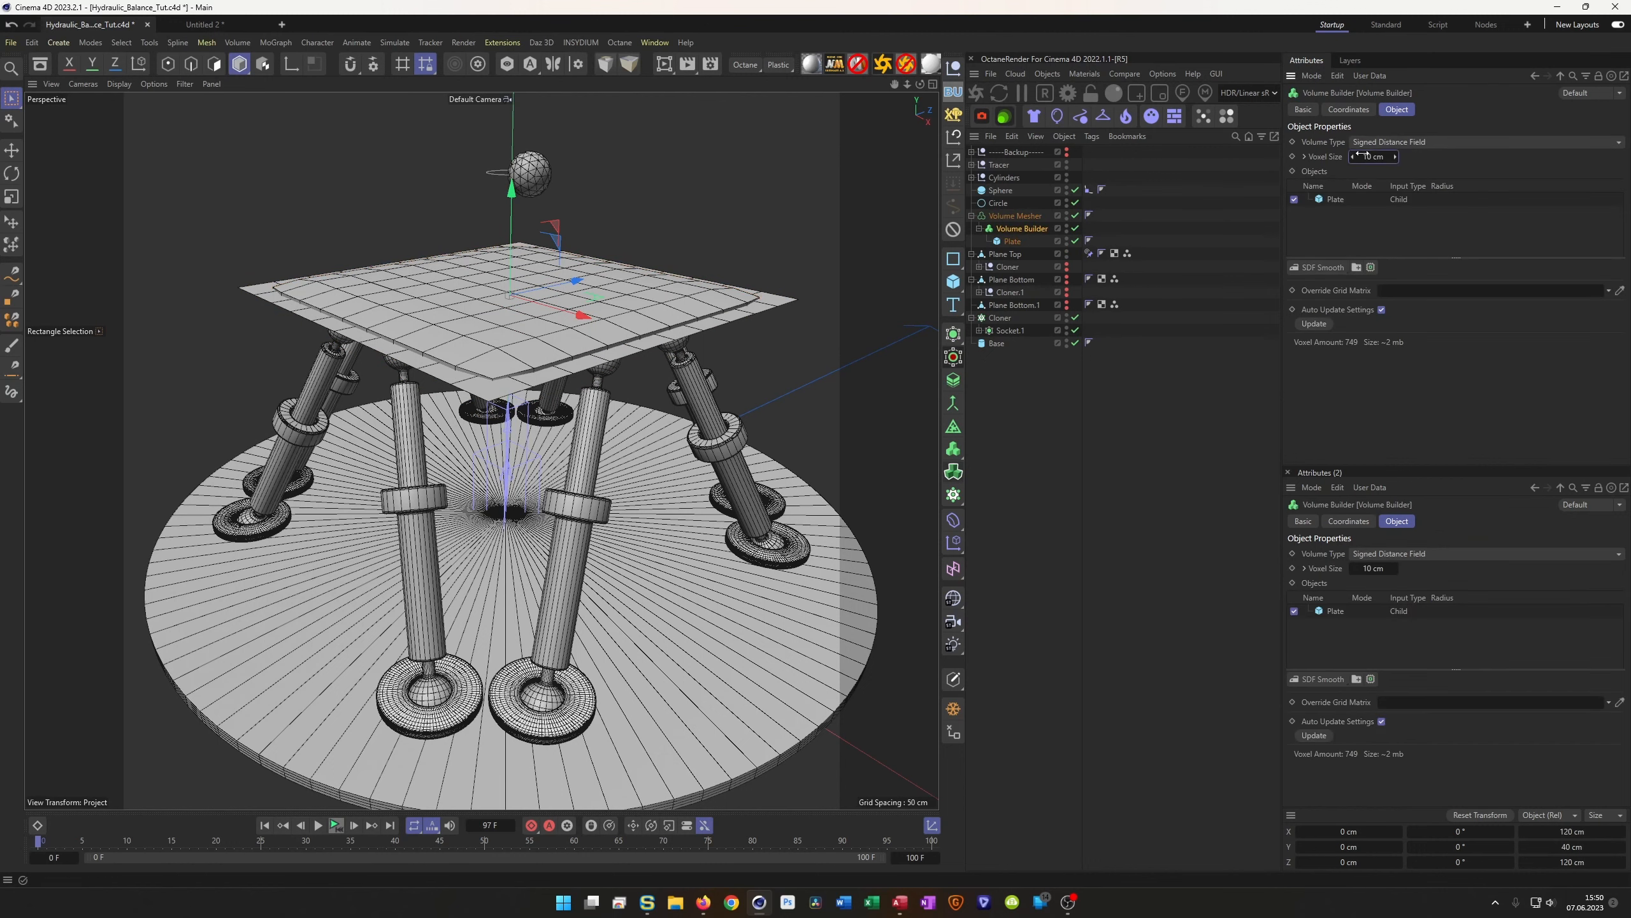
type("35")
type("0.5")
key("Return")
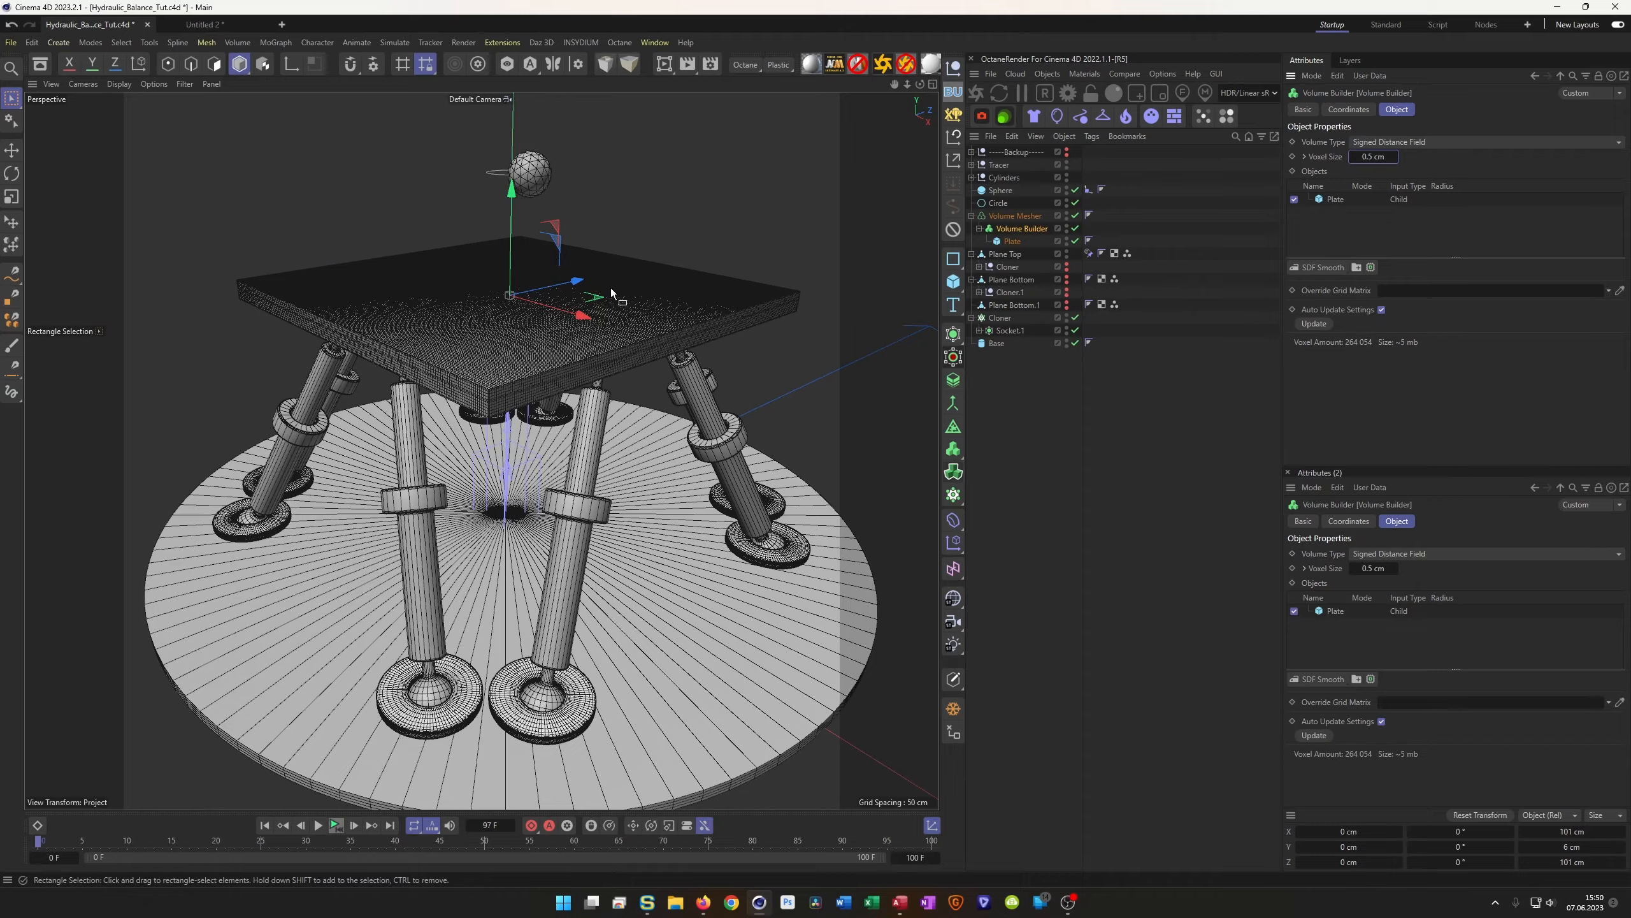
scroll(541, 323, "up", 8)
left_click_drag(534, 340, 536, 310, "alt")
right_click_drag(536, 309, 505, 313, "alt")
left_click_drag(505, 314, 484, 405, "alt")
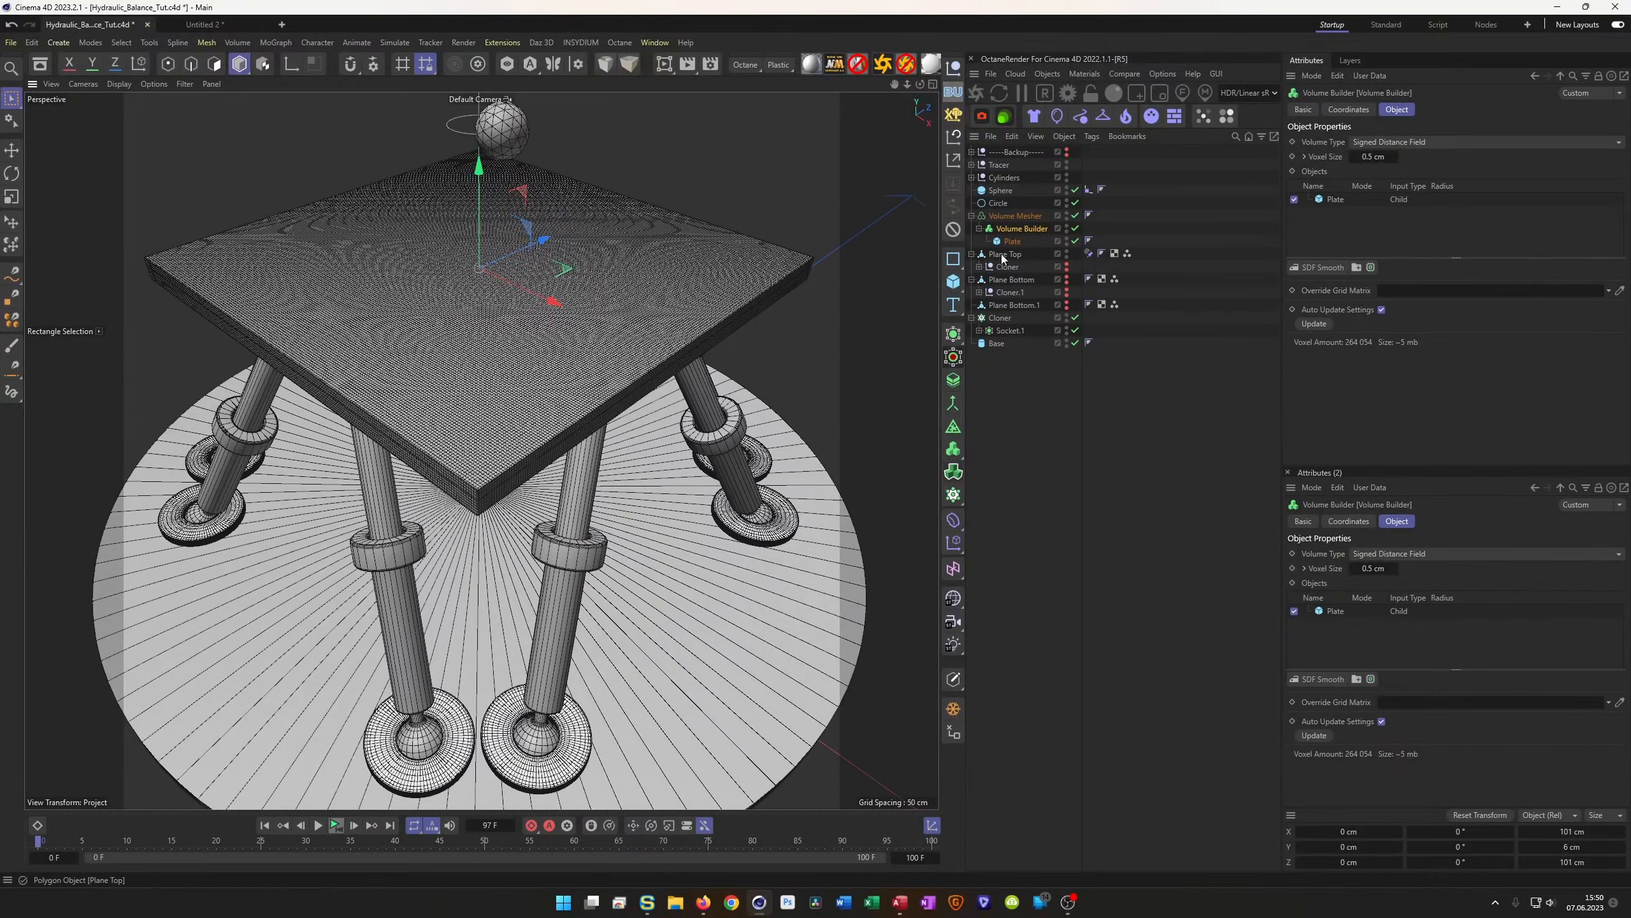
Add a Circle spline lying flat on the XZ plane with a 50 cm radius
left_click(955, 259)
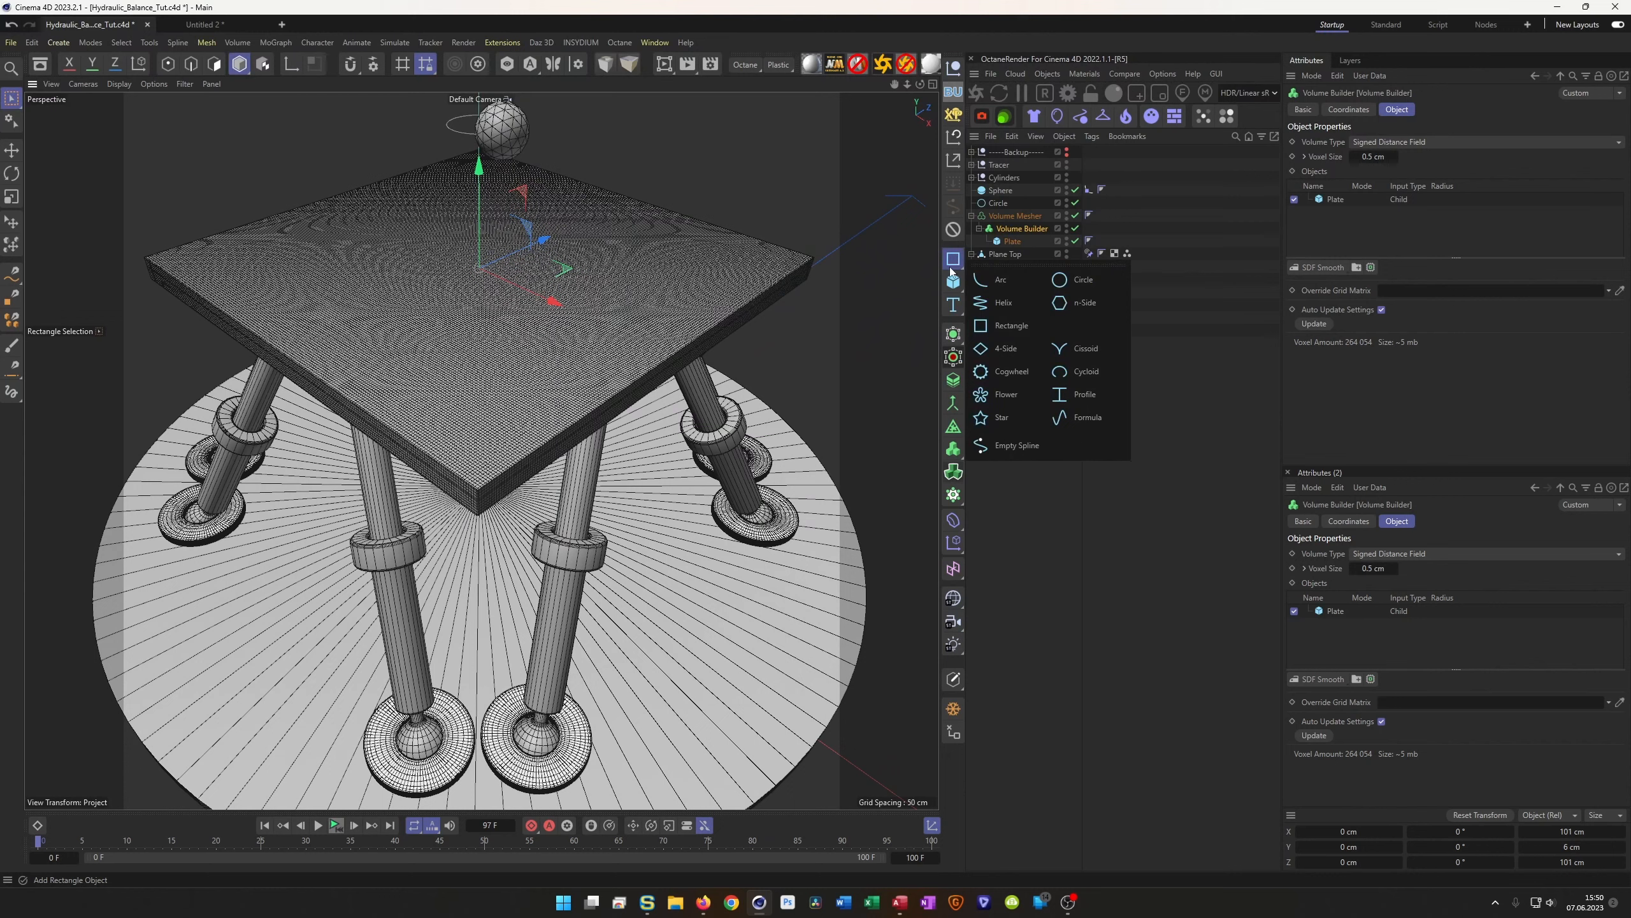
left_click(1078, 278)
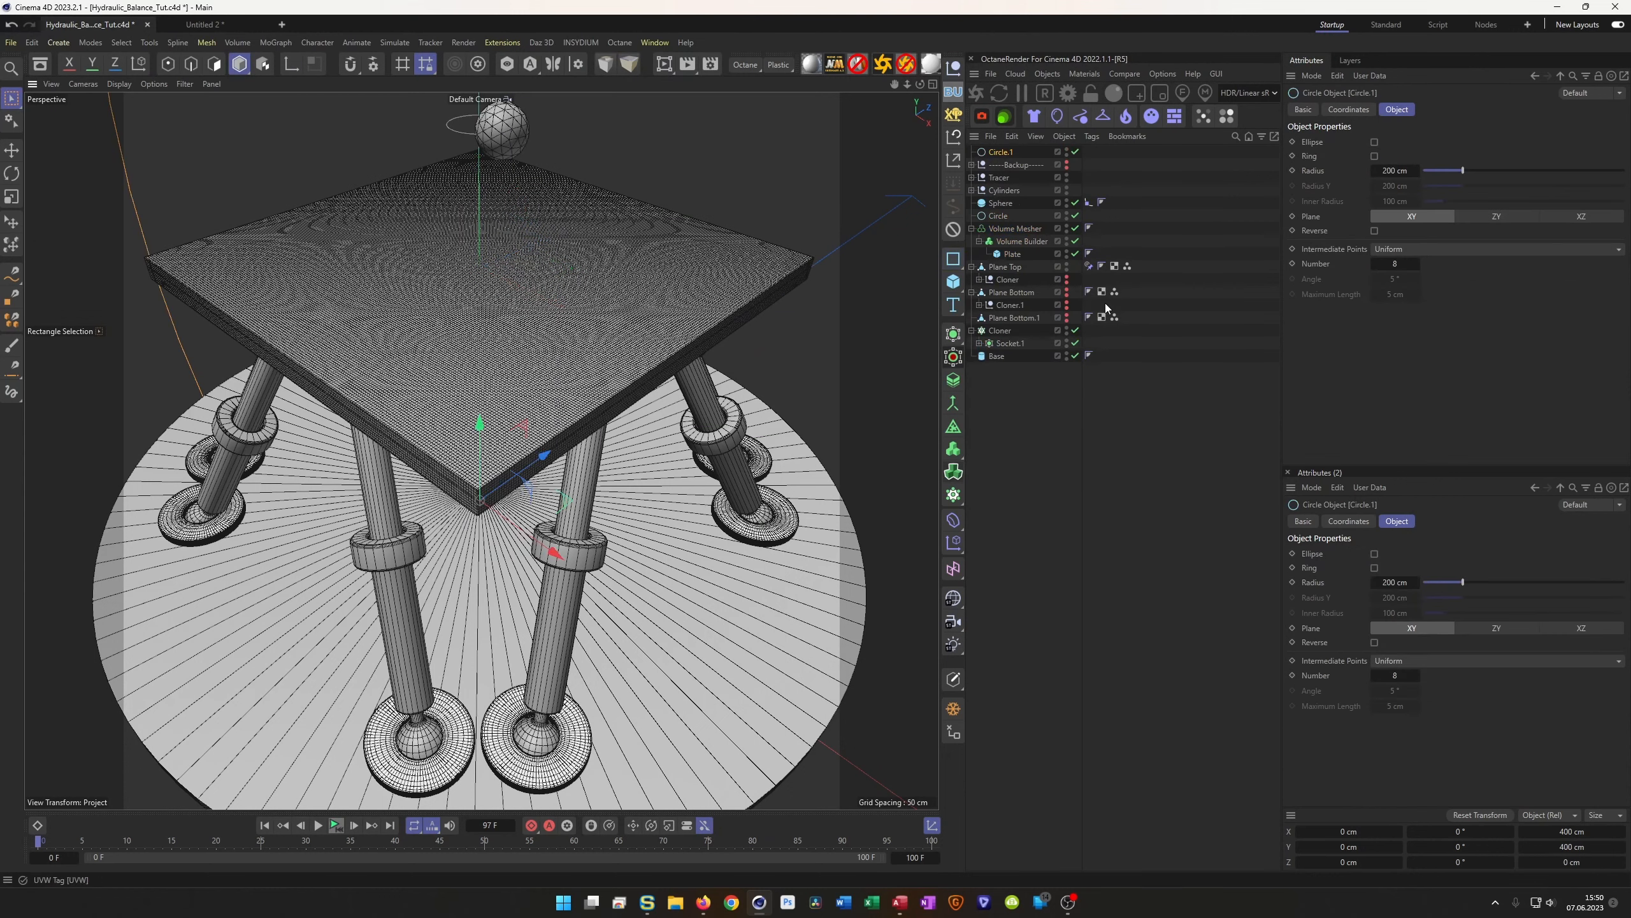
left_click(1566, 216)
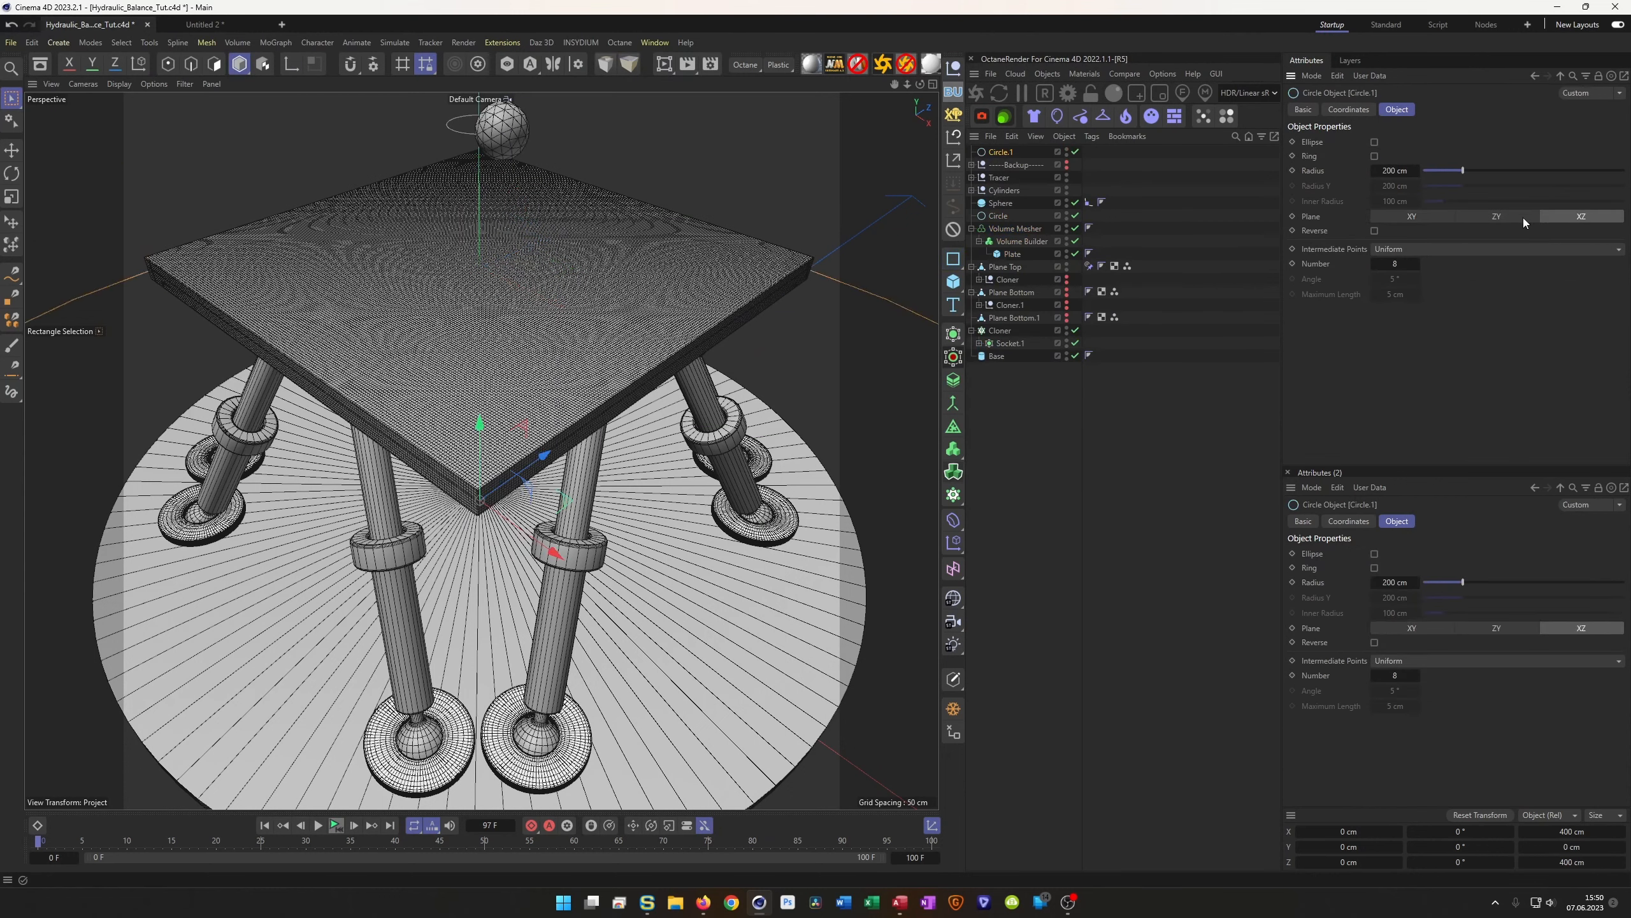
left_click(1394, 166)
type("50")
key("Return")
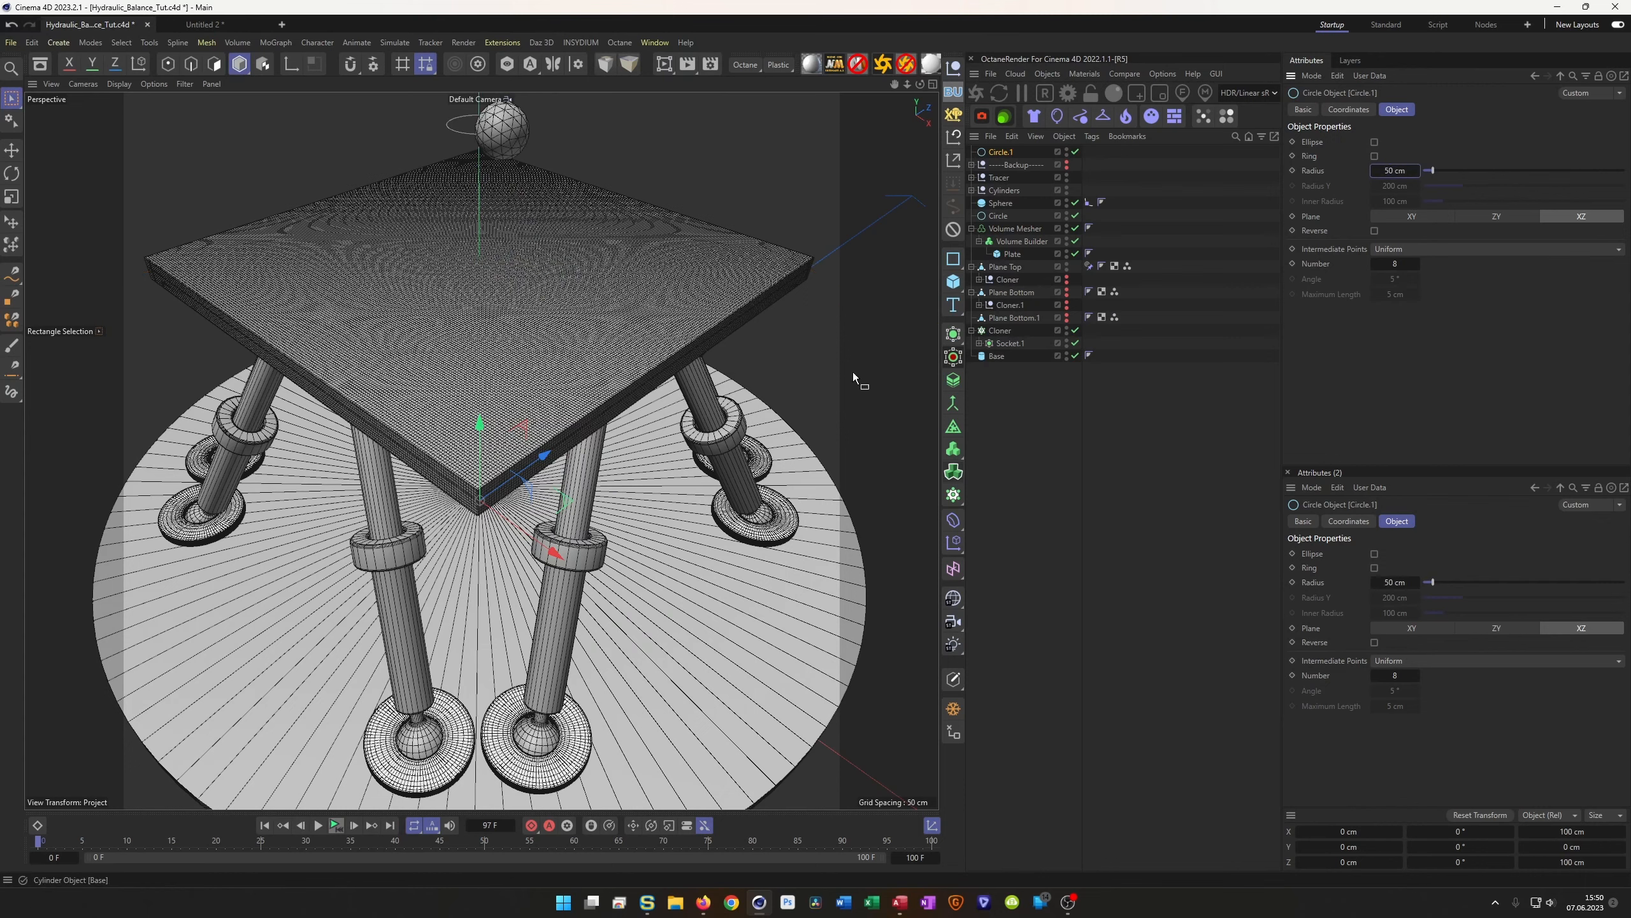
Raise the circle up to the plate top and resize its radius to 30, then 40 cm
left_click_drag(483, 434, 431, 157)
middle_click(439, 178)
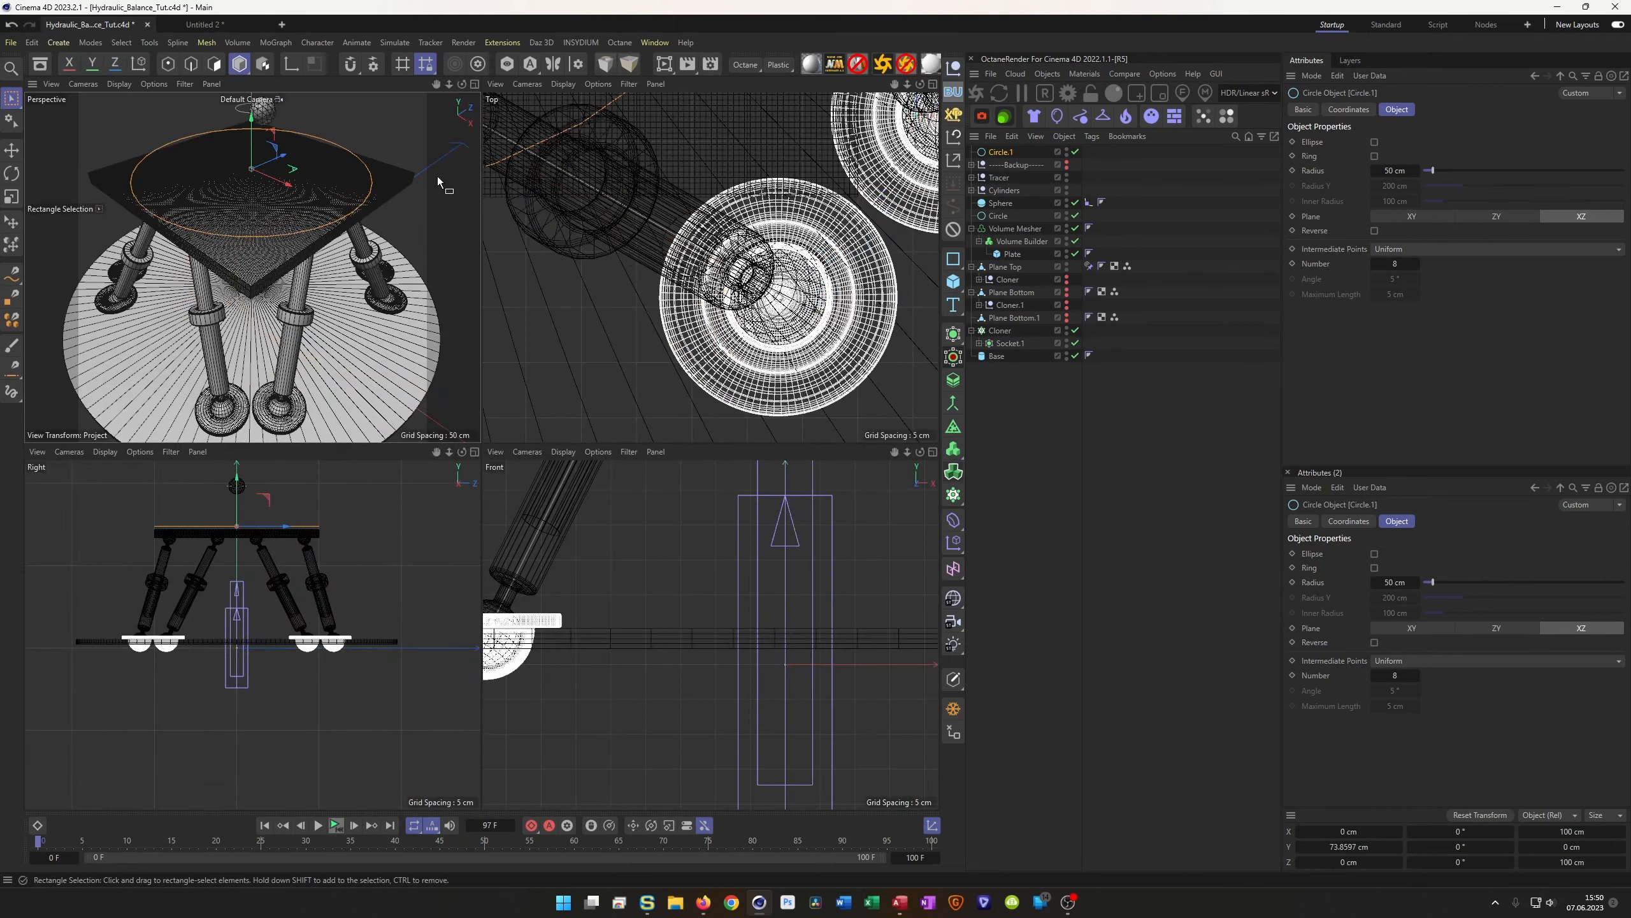
middle_click(625, 257)
right_click_drag(619, 252, 475, 283, "alt")
middle_click_drag(465, 181, 516, 474, "alt")
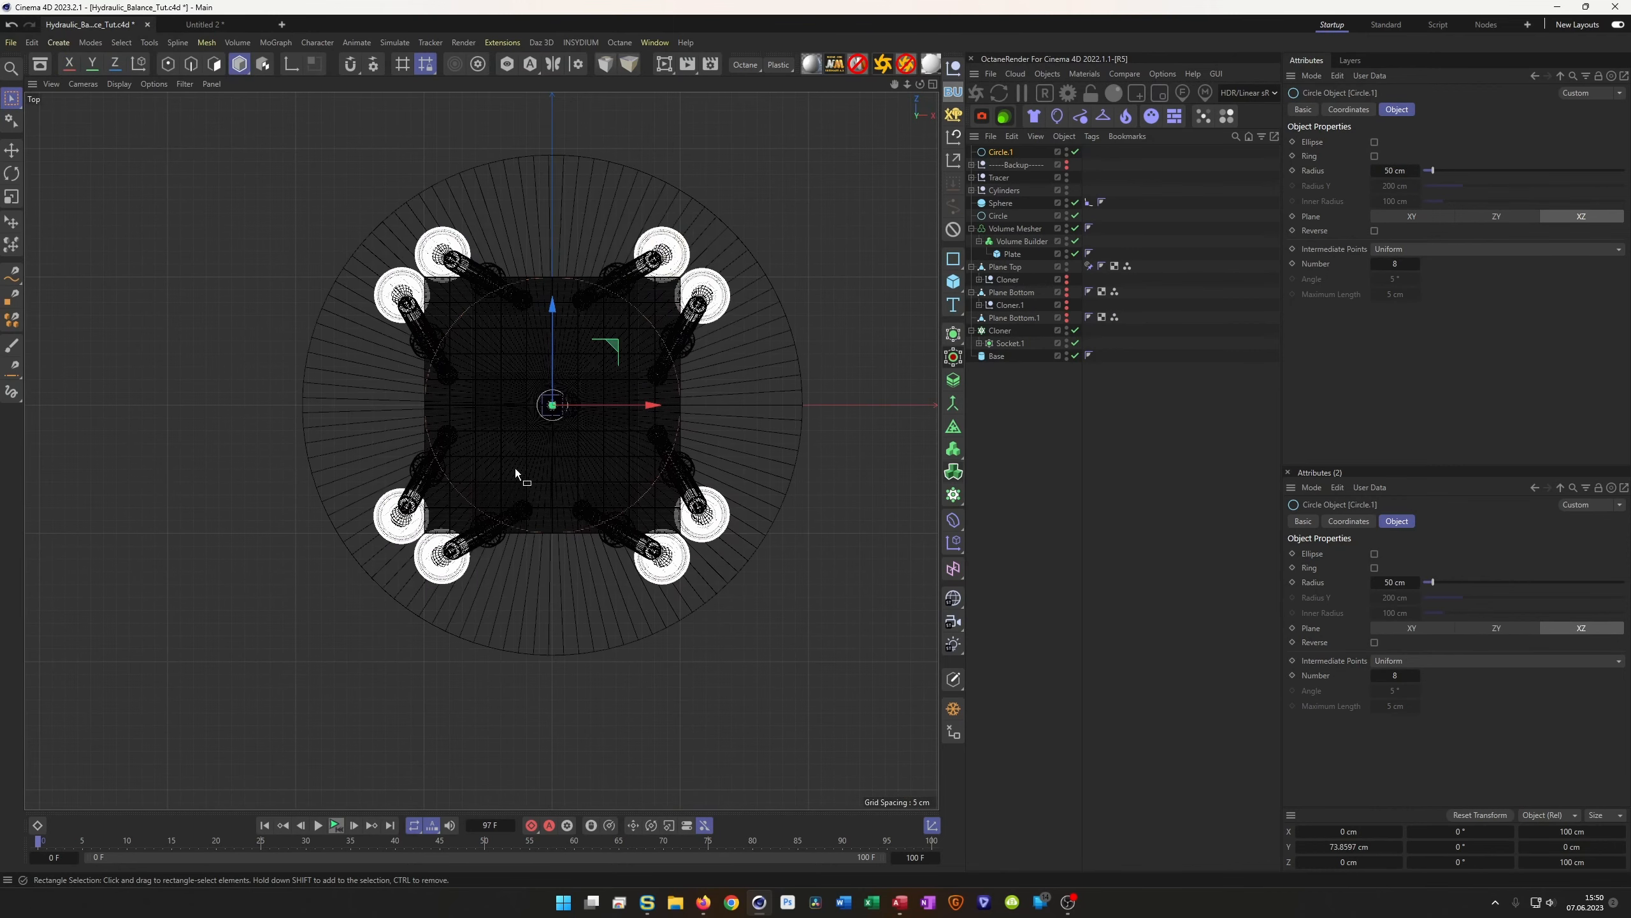
right_click_drag(573, 448, 691, 435, "alt")
type("30")
key("Return")
double_click(1401, 172)
type("40")
key("Return")
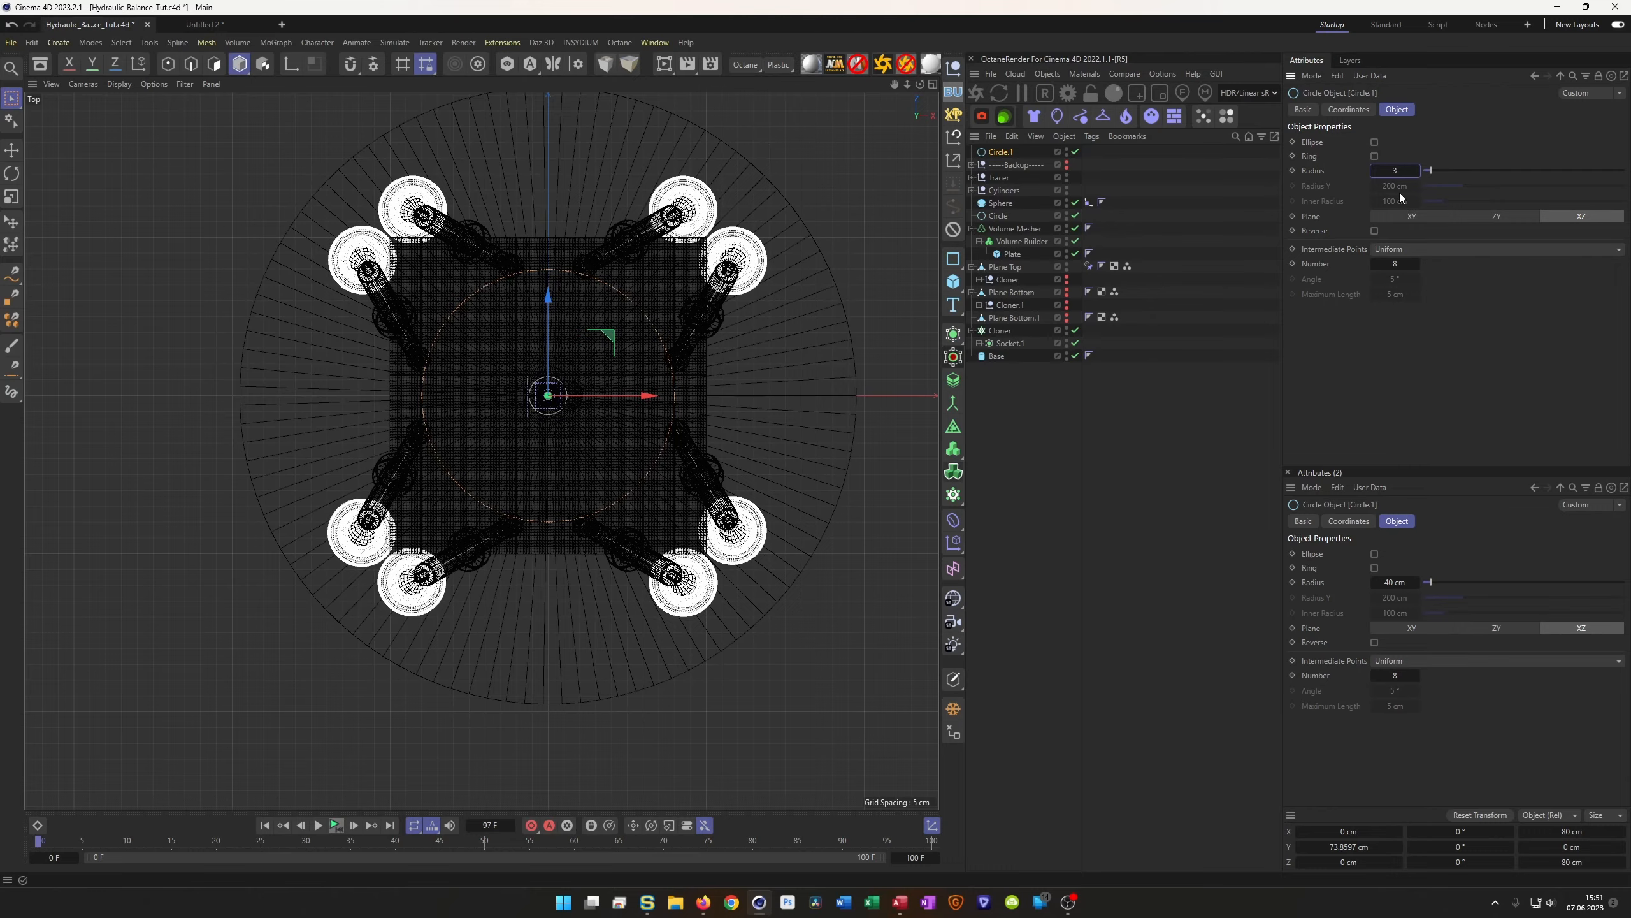
Lower the circle slightly toward the plate, checking its height from a side view
middle_click(646, 316)
middle_click(384, 289)
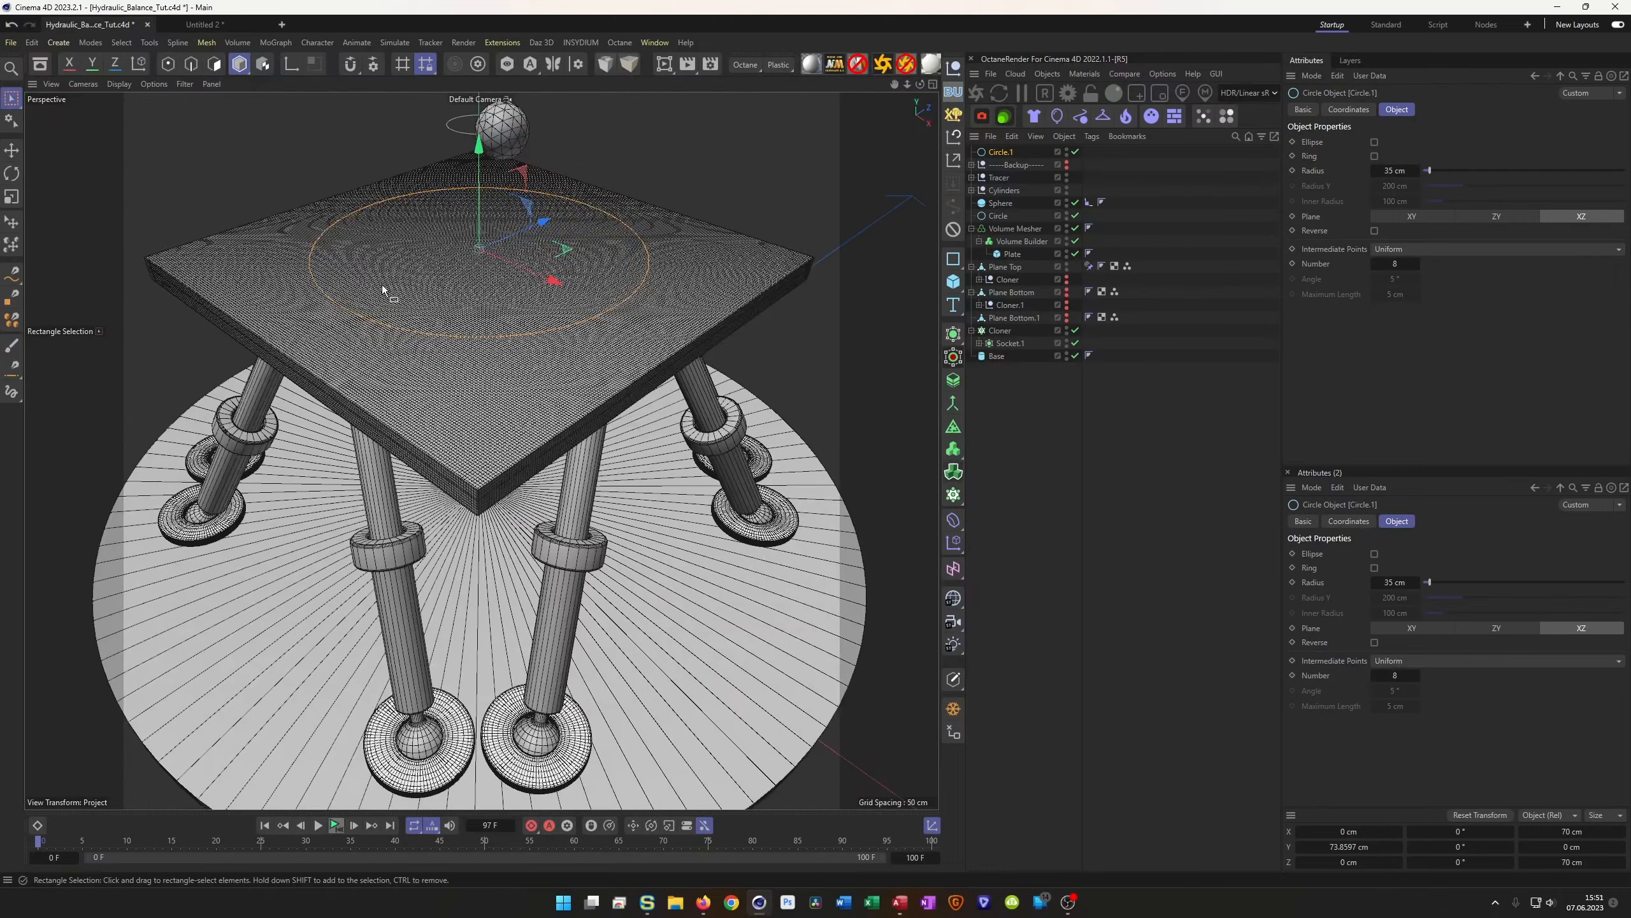
scroll(532, 303, "up", 2)
left_click_drag(546, 262, 493, 302, "alt")
middle_click(493, 302)
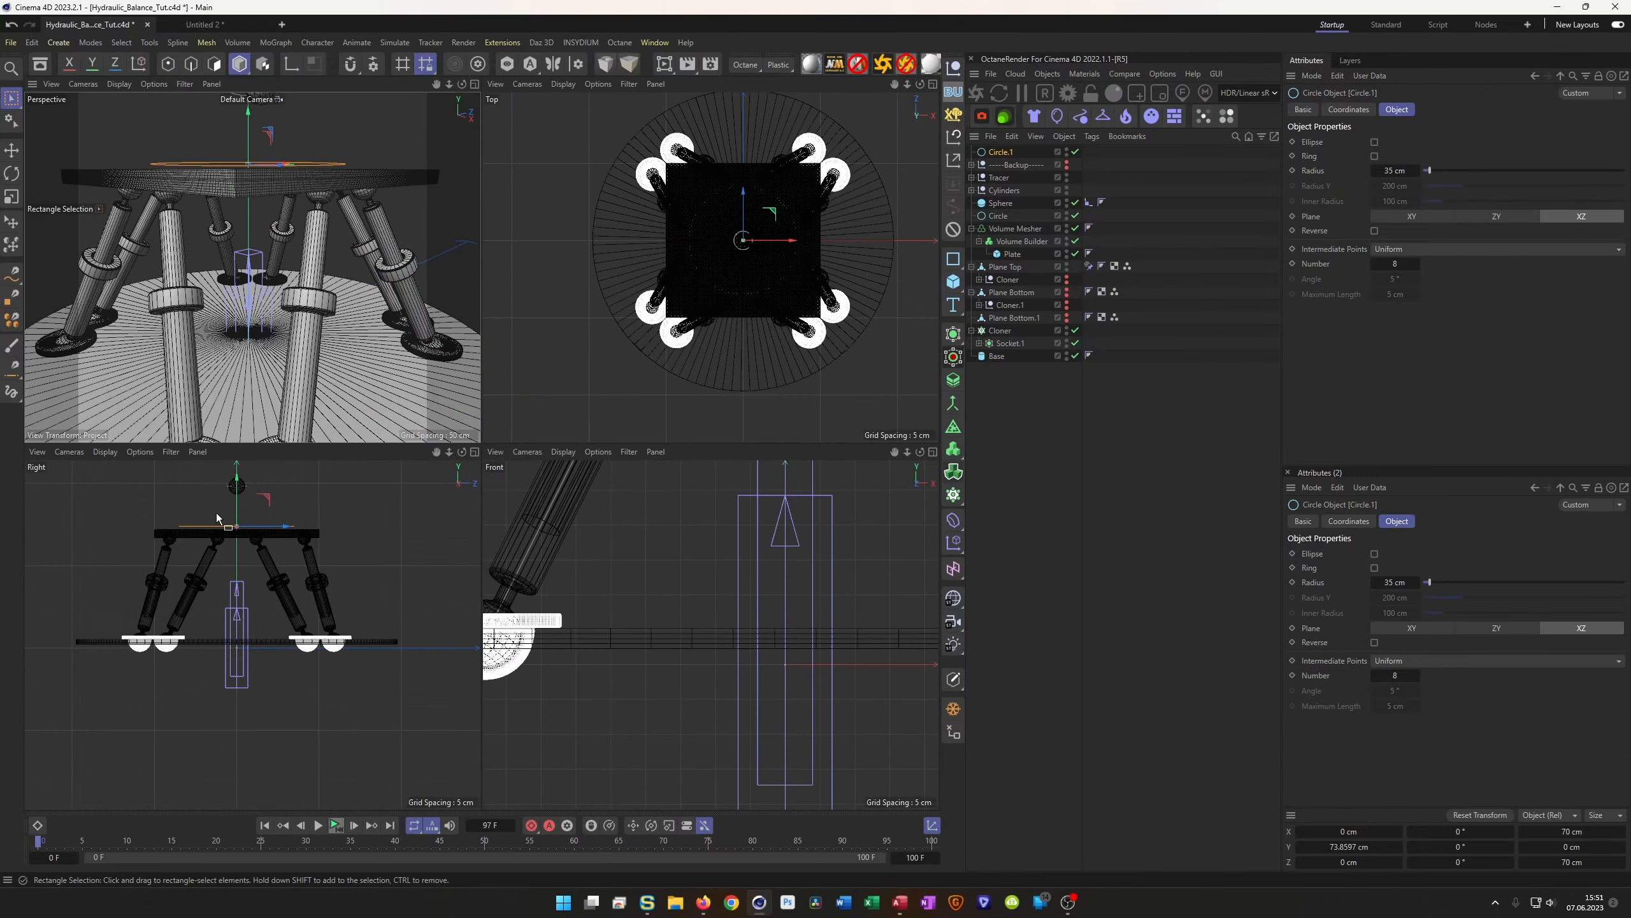
scroll(295, 502, "up", 2)
left_click_drag(310, 538, 309, 546)
middle_click(264, 378)
left_click_drag(430, 320, 450, 225, "alt")
middle_click_drag(450, 223, 495, 481, "alt")
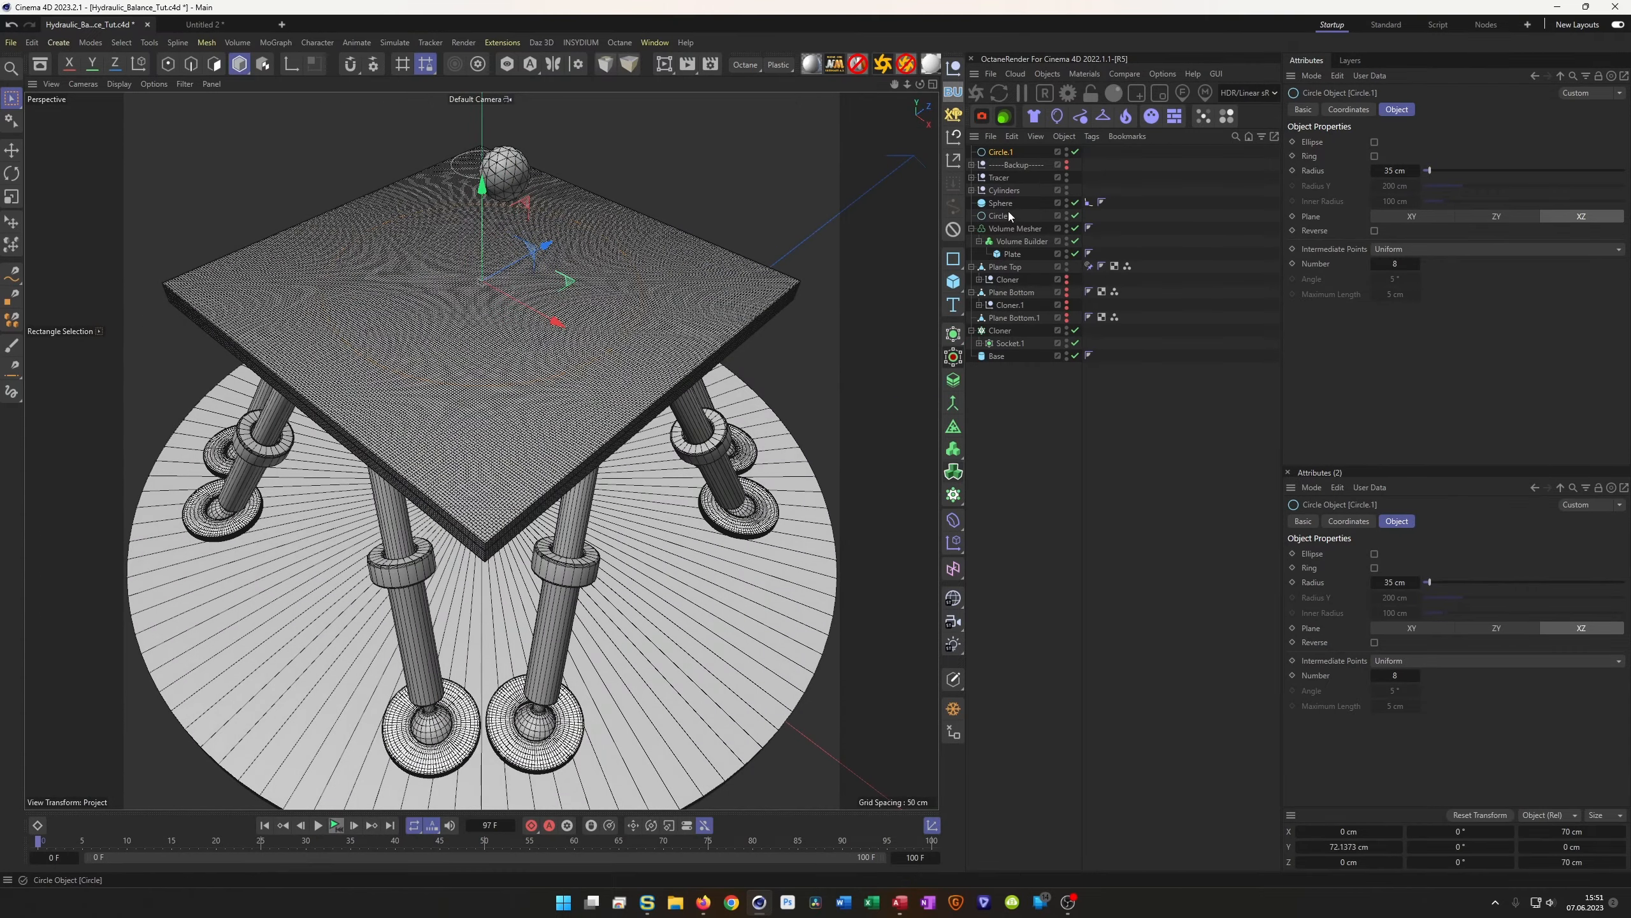
Place Circle.1 inside the Volume Builder, directly above Plate
left_click(994, 140)
left_click(1037, 129)
left_click_drag(1001, 153, 1023, 245)
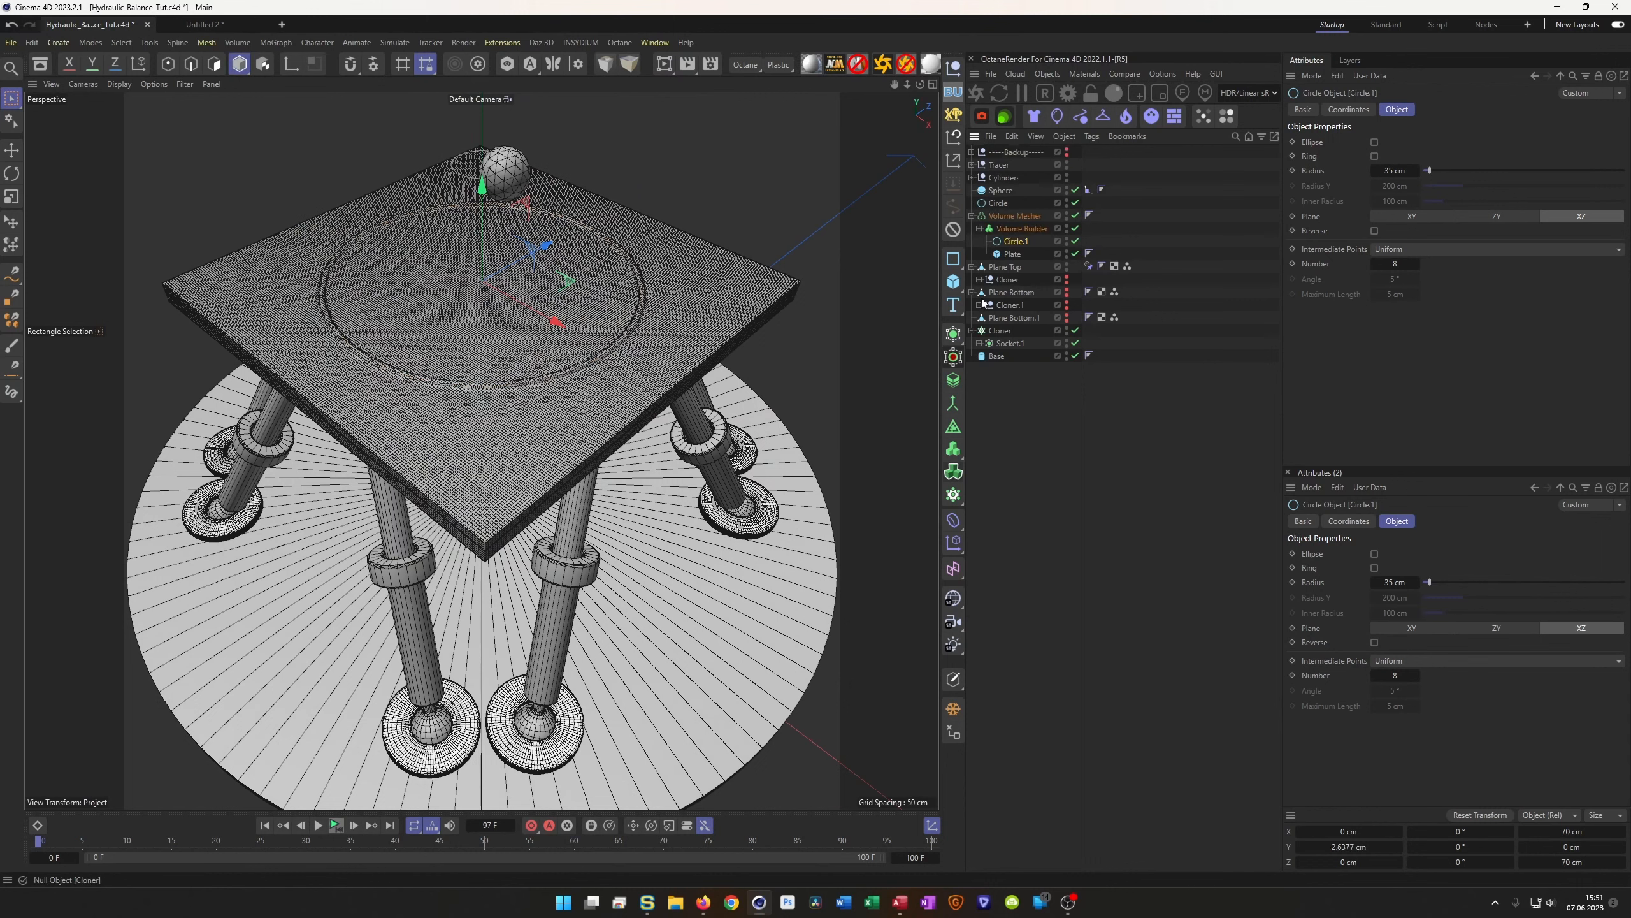
left_click(1022, 229)
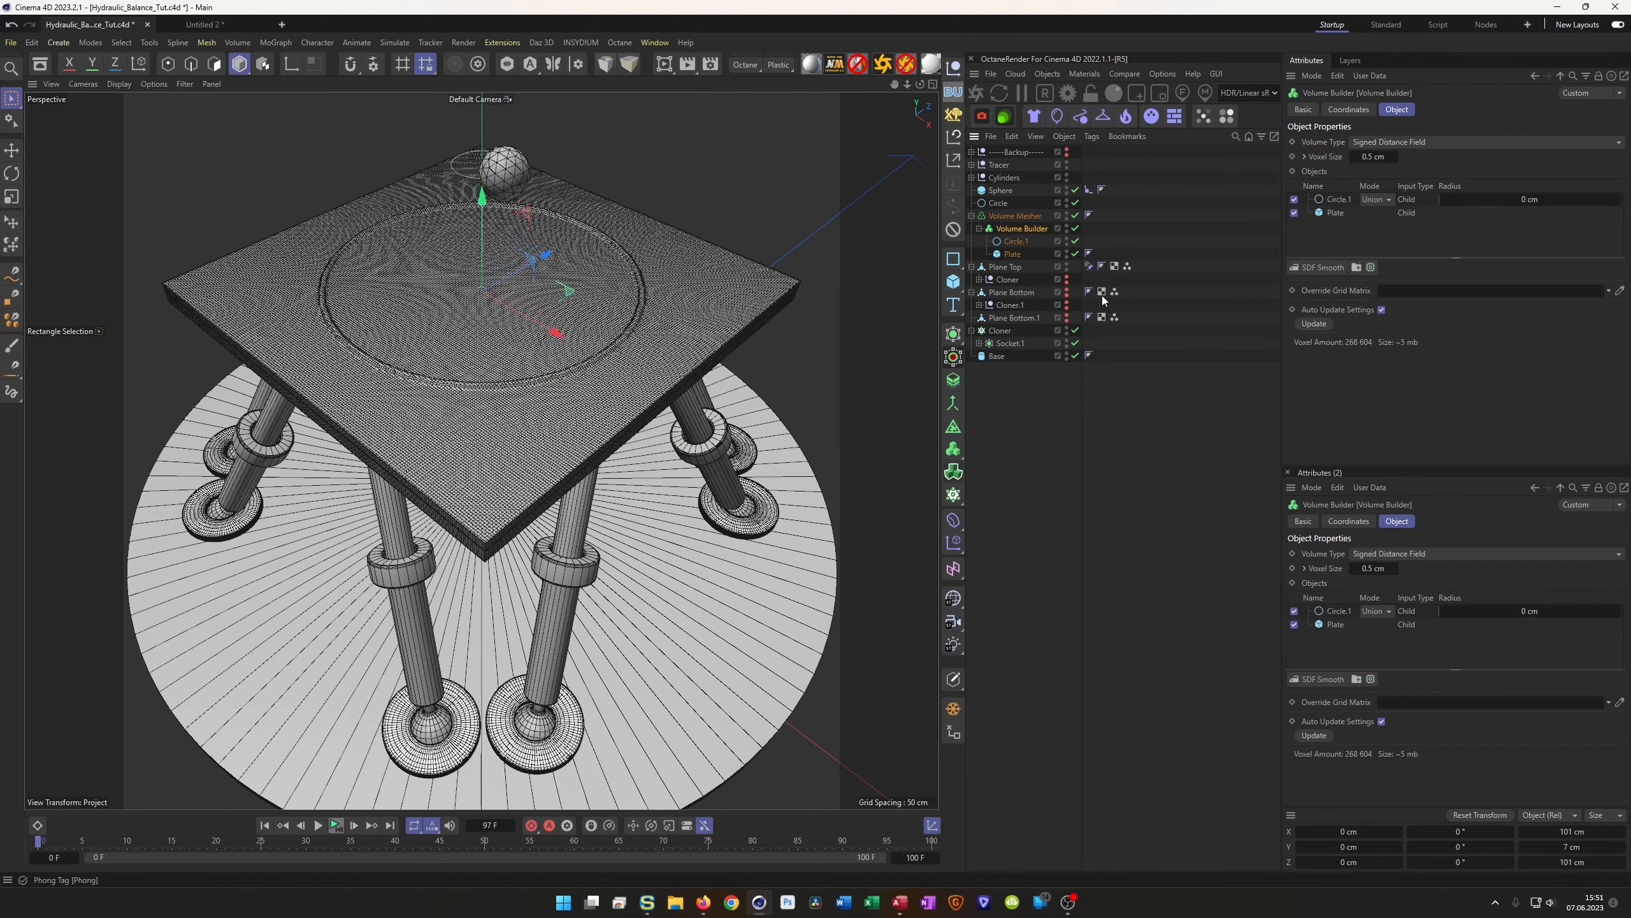
Give Circle.1's SDF Smooth a density of 5 and a radius of 10 cm
left_click(1339, 200)
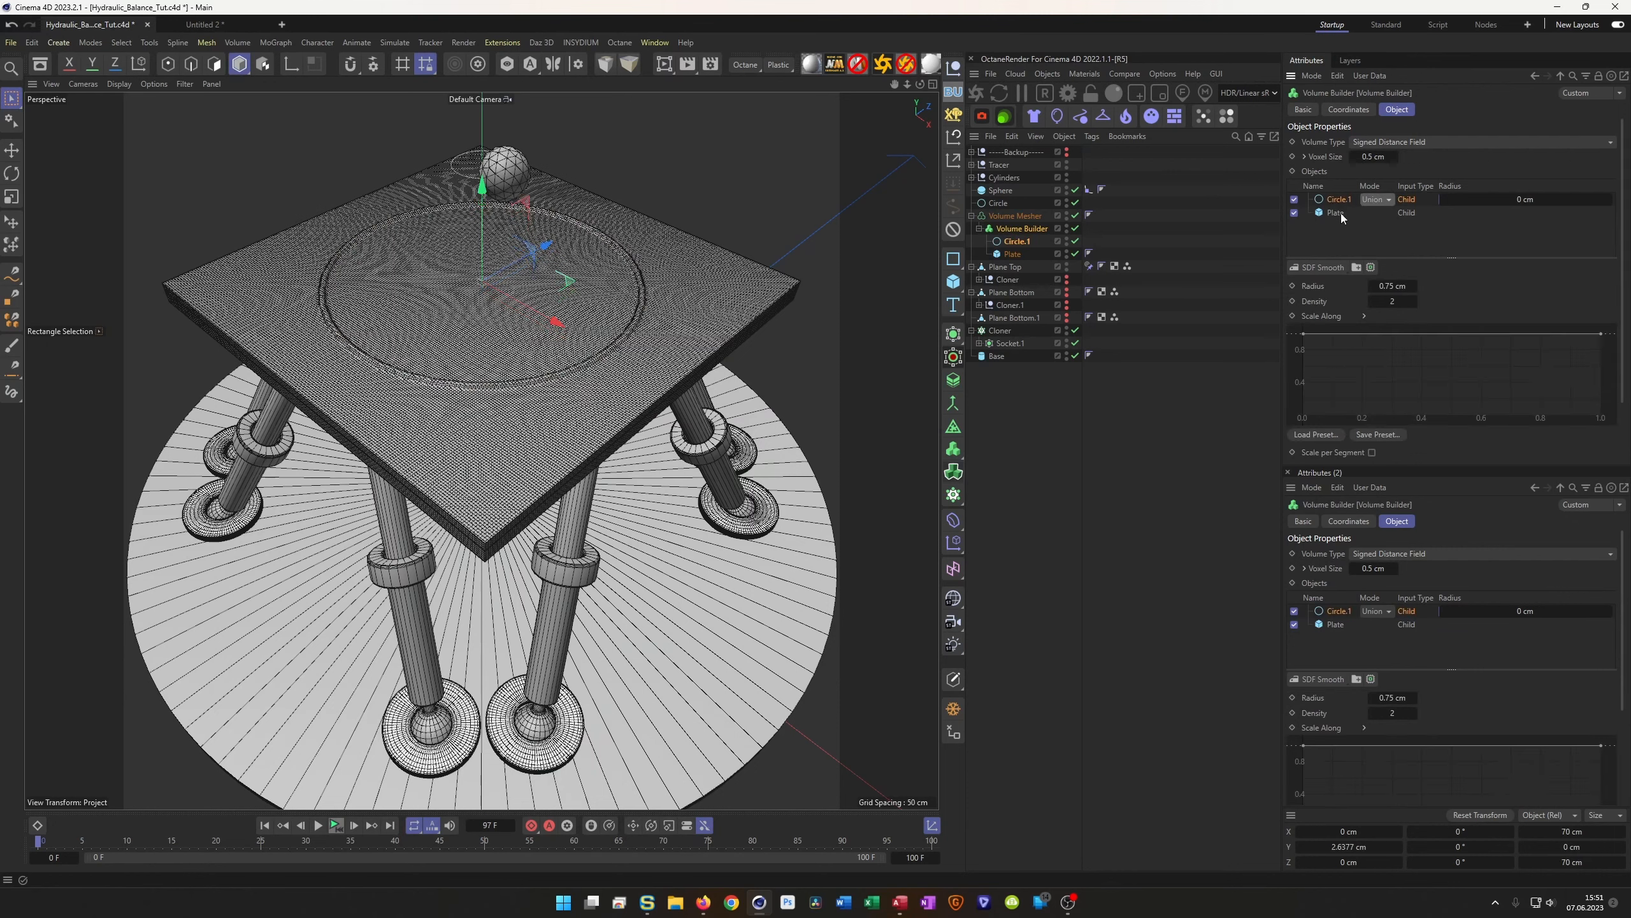
left_click(1393, 302)
type("5")
key("Return")
left_click(1404, 286)
type("10")
key("Return")
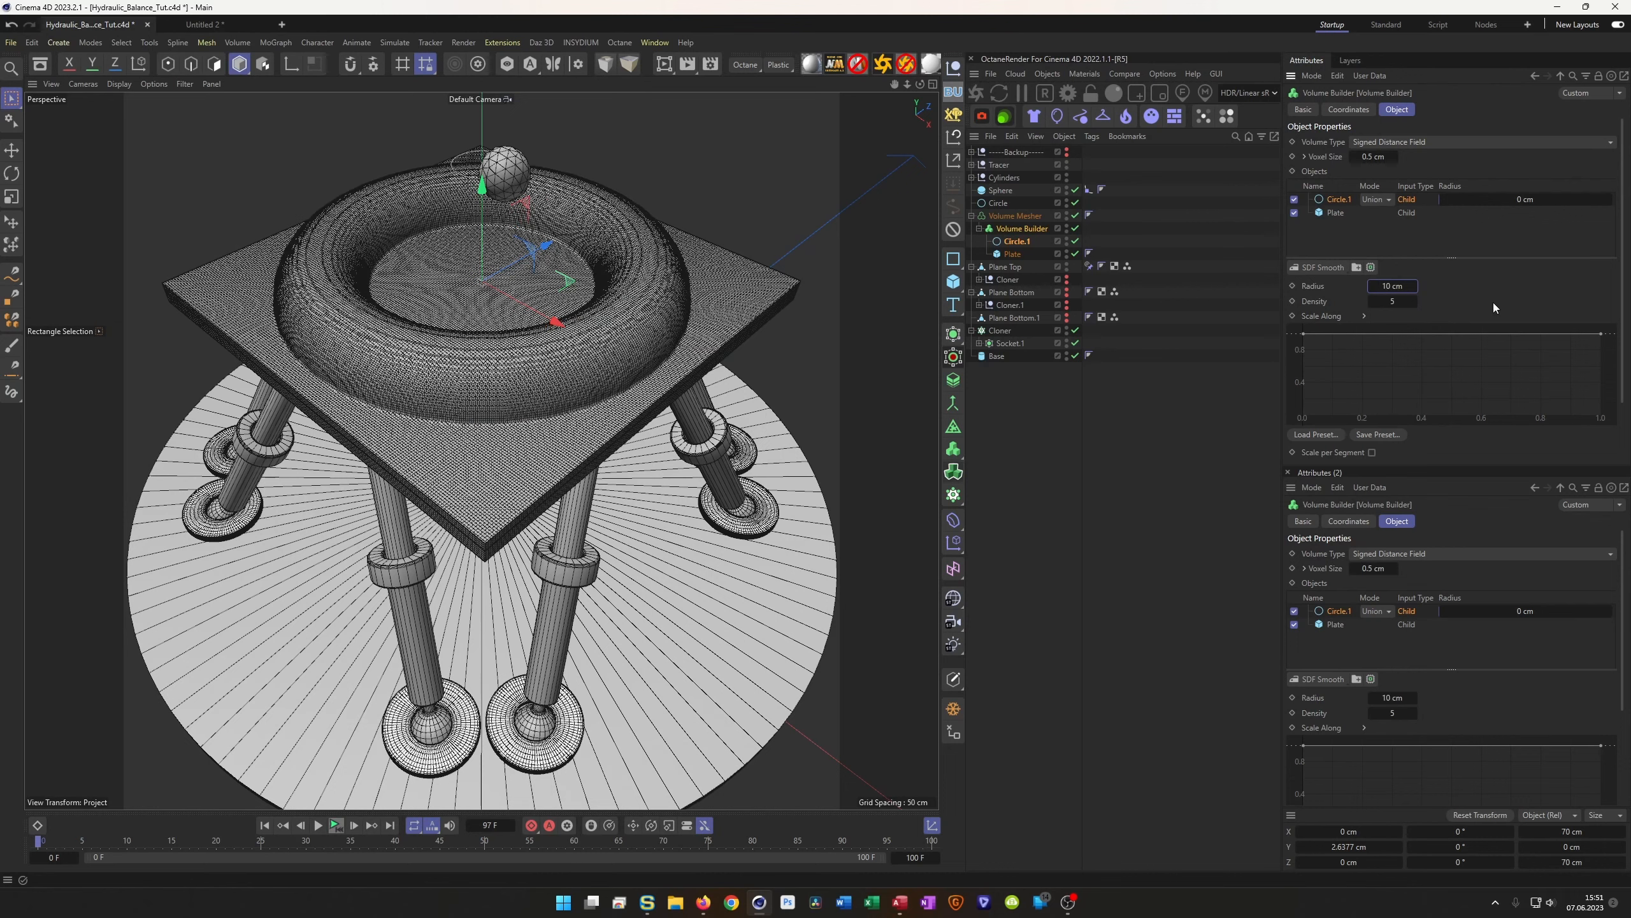
Switch Circle.1 to Subtract mode and reduce the smoothing radius to 5 cm
left_click(1377, 201)
left_click(1377, 232)
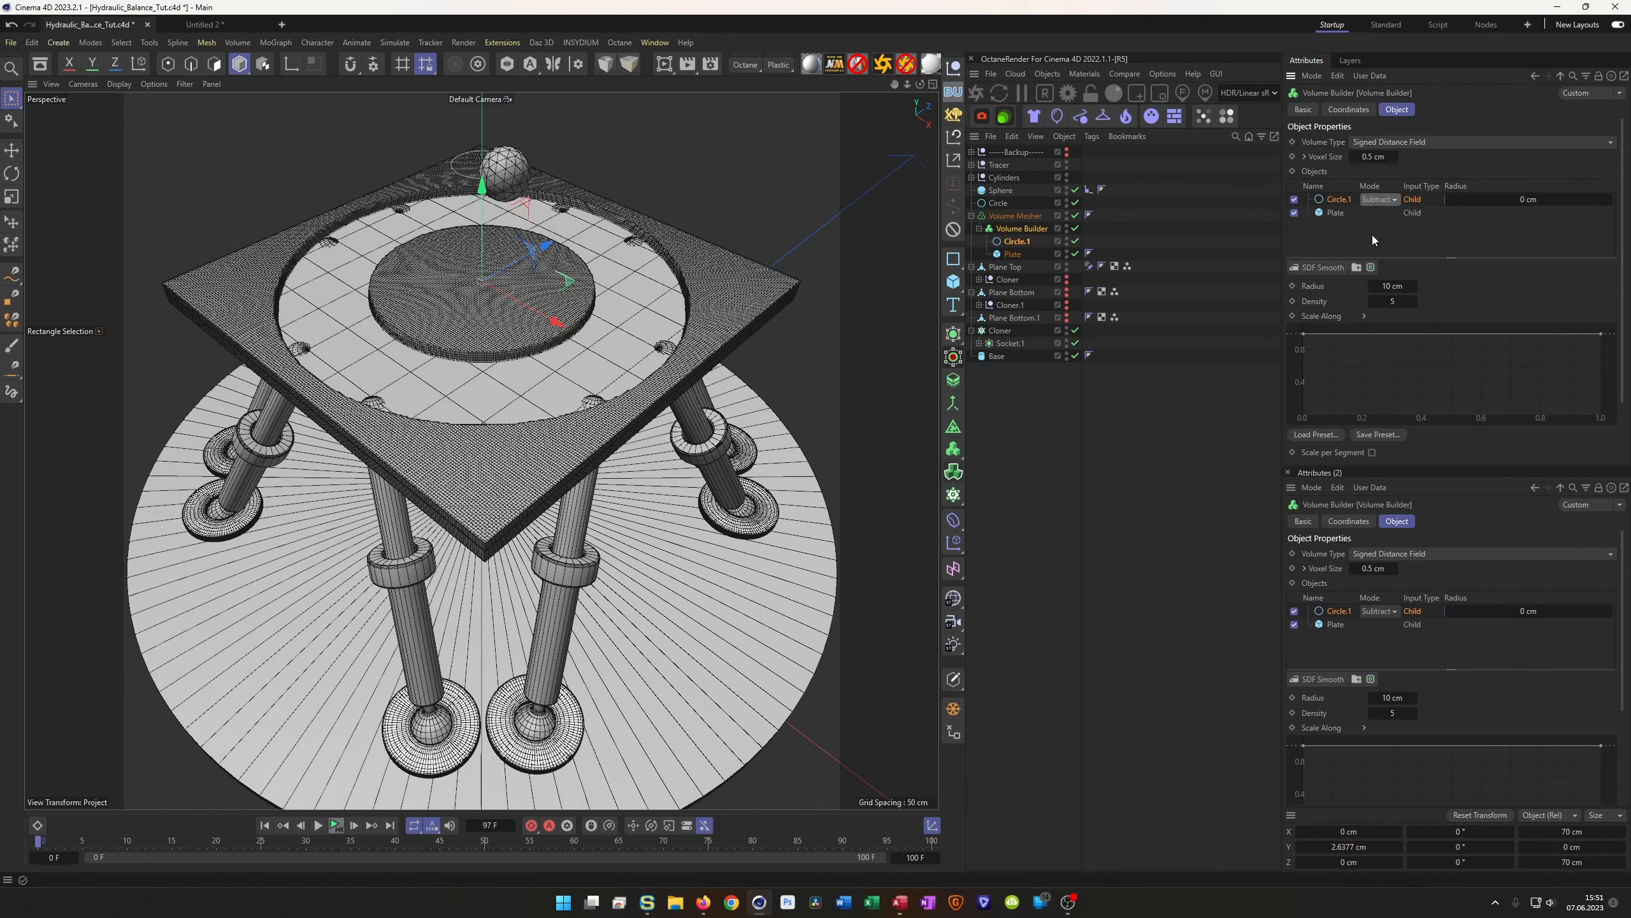
left_click(1392, 286)
type("5")
key("Return")
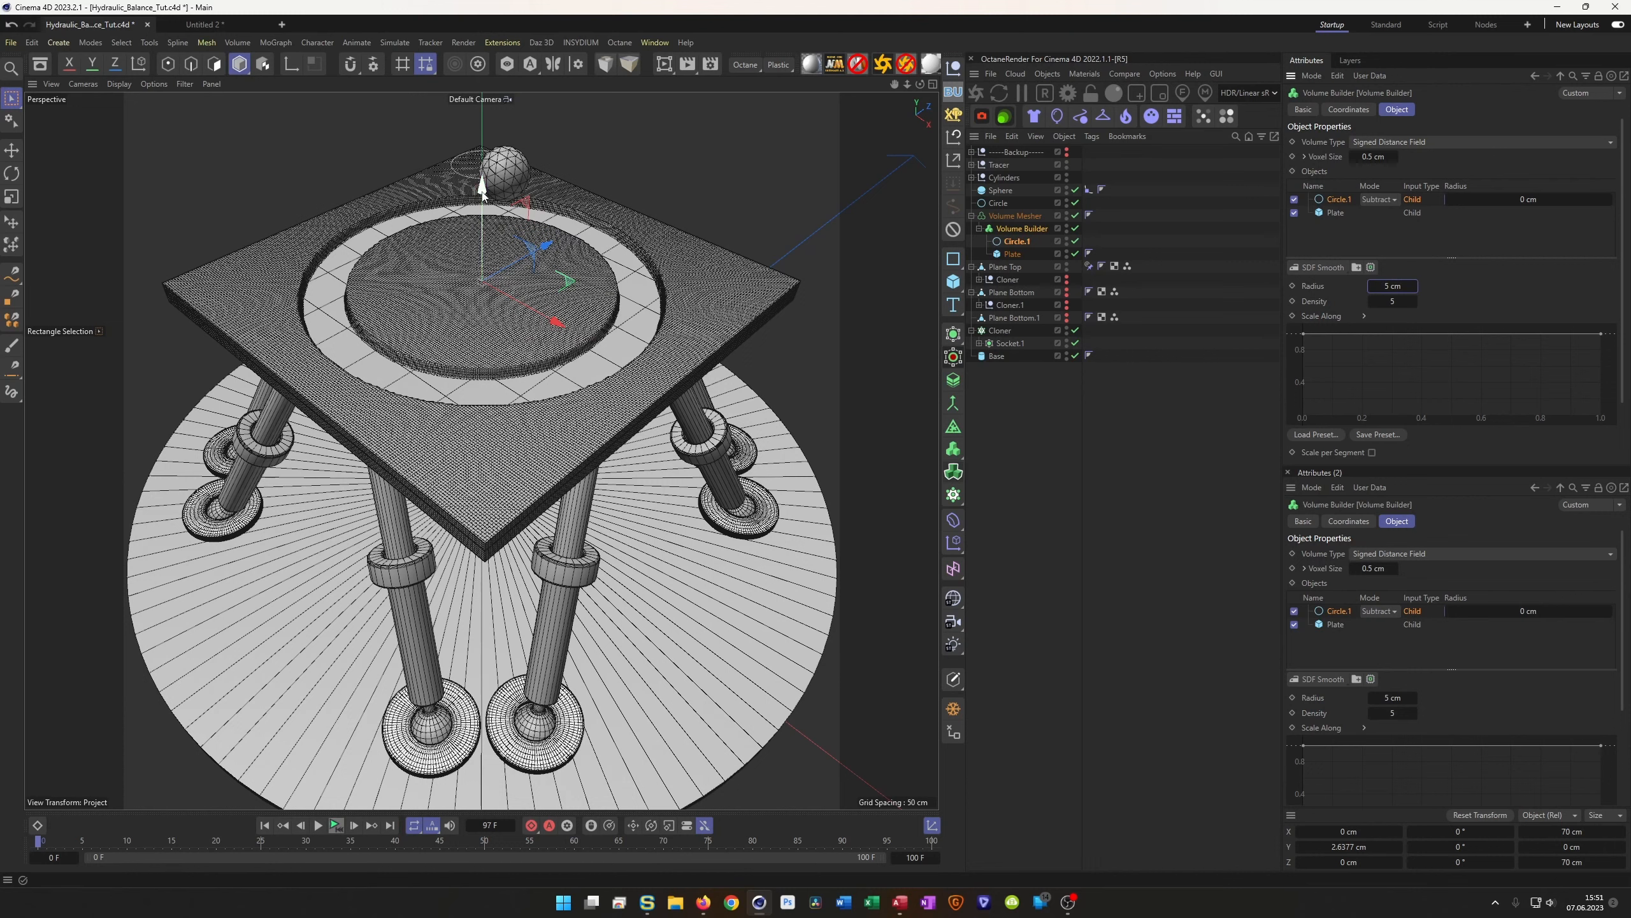
left_click(1017, 242)
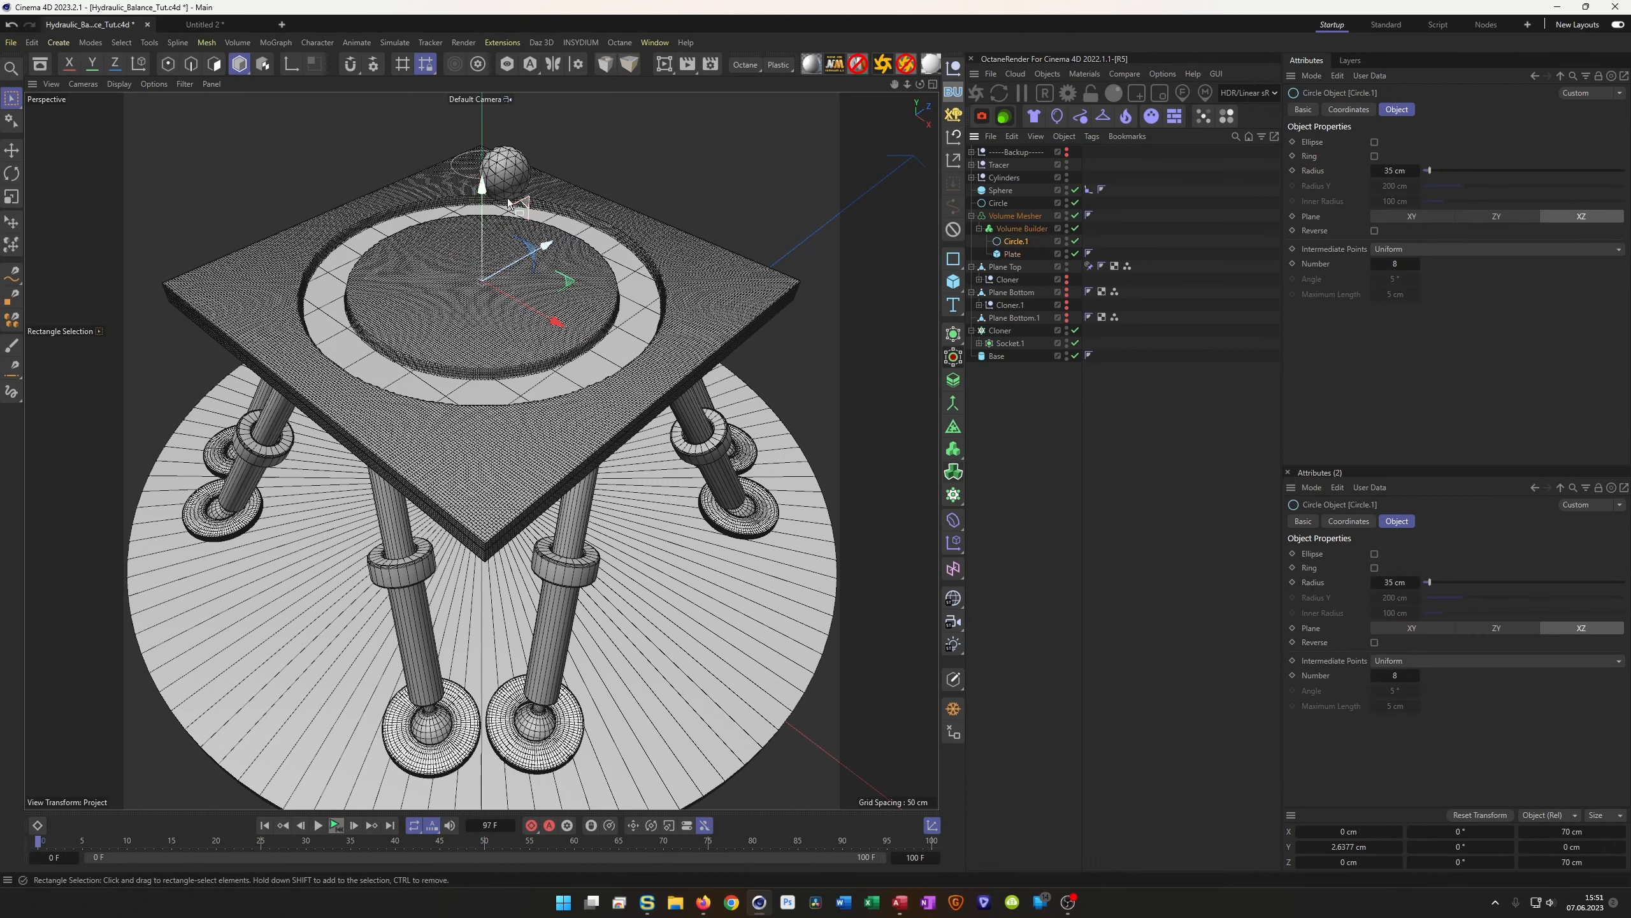
Raise Circle.1 slightly above the plate and inspect the groove from around the table
left_click_drag(482, 186, 483, 174)
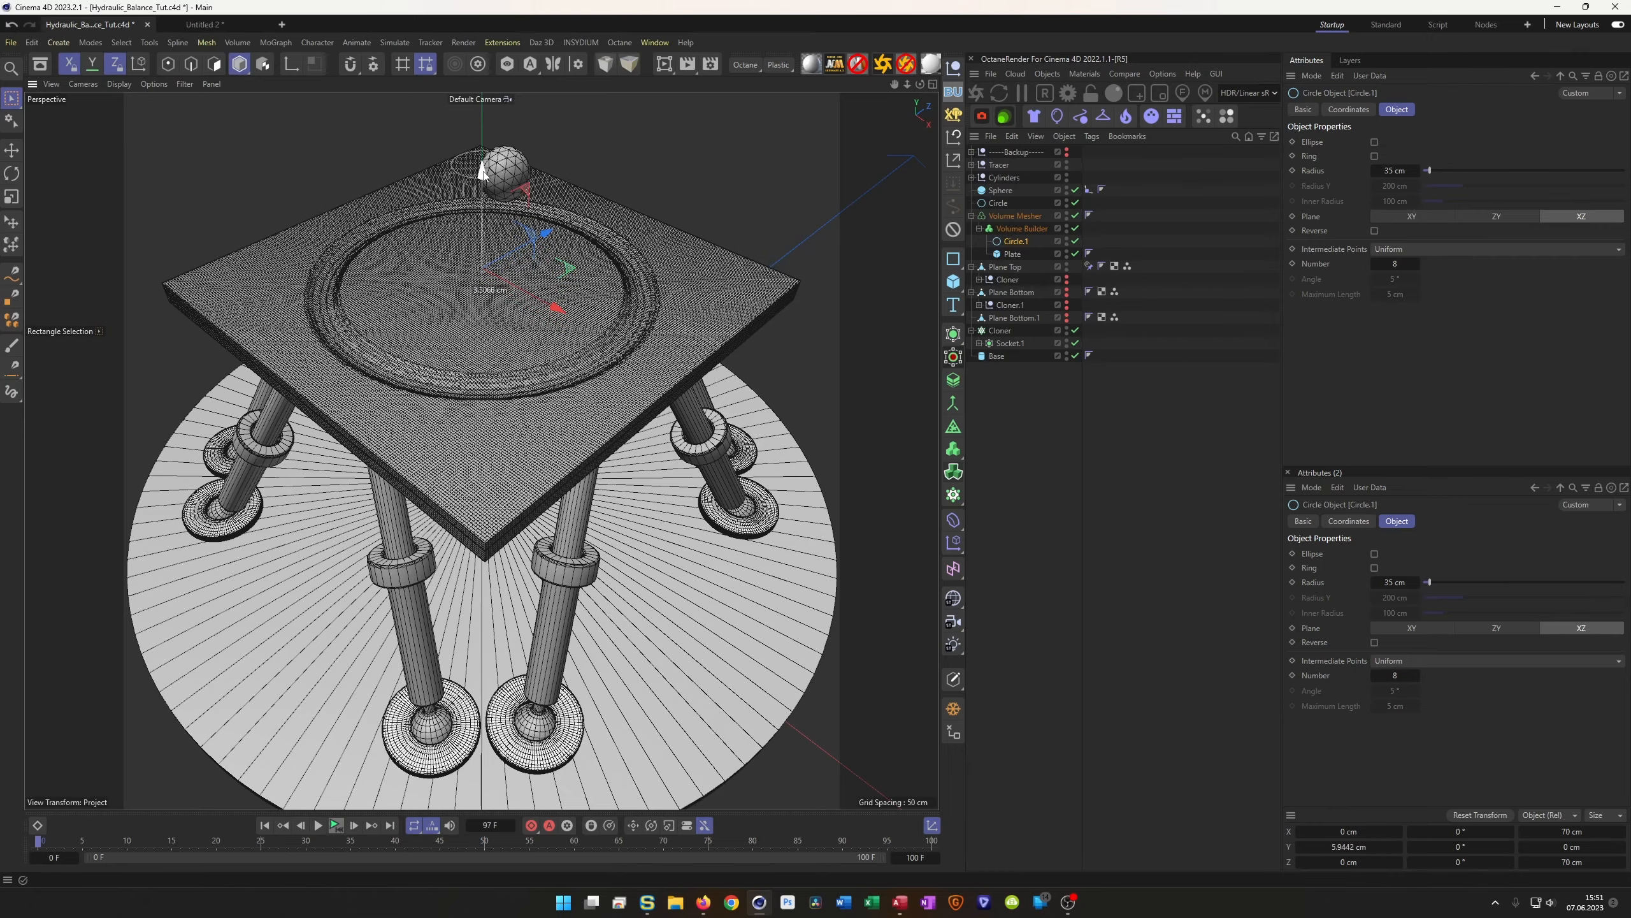
scroll(553, 309, "up", 5)
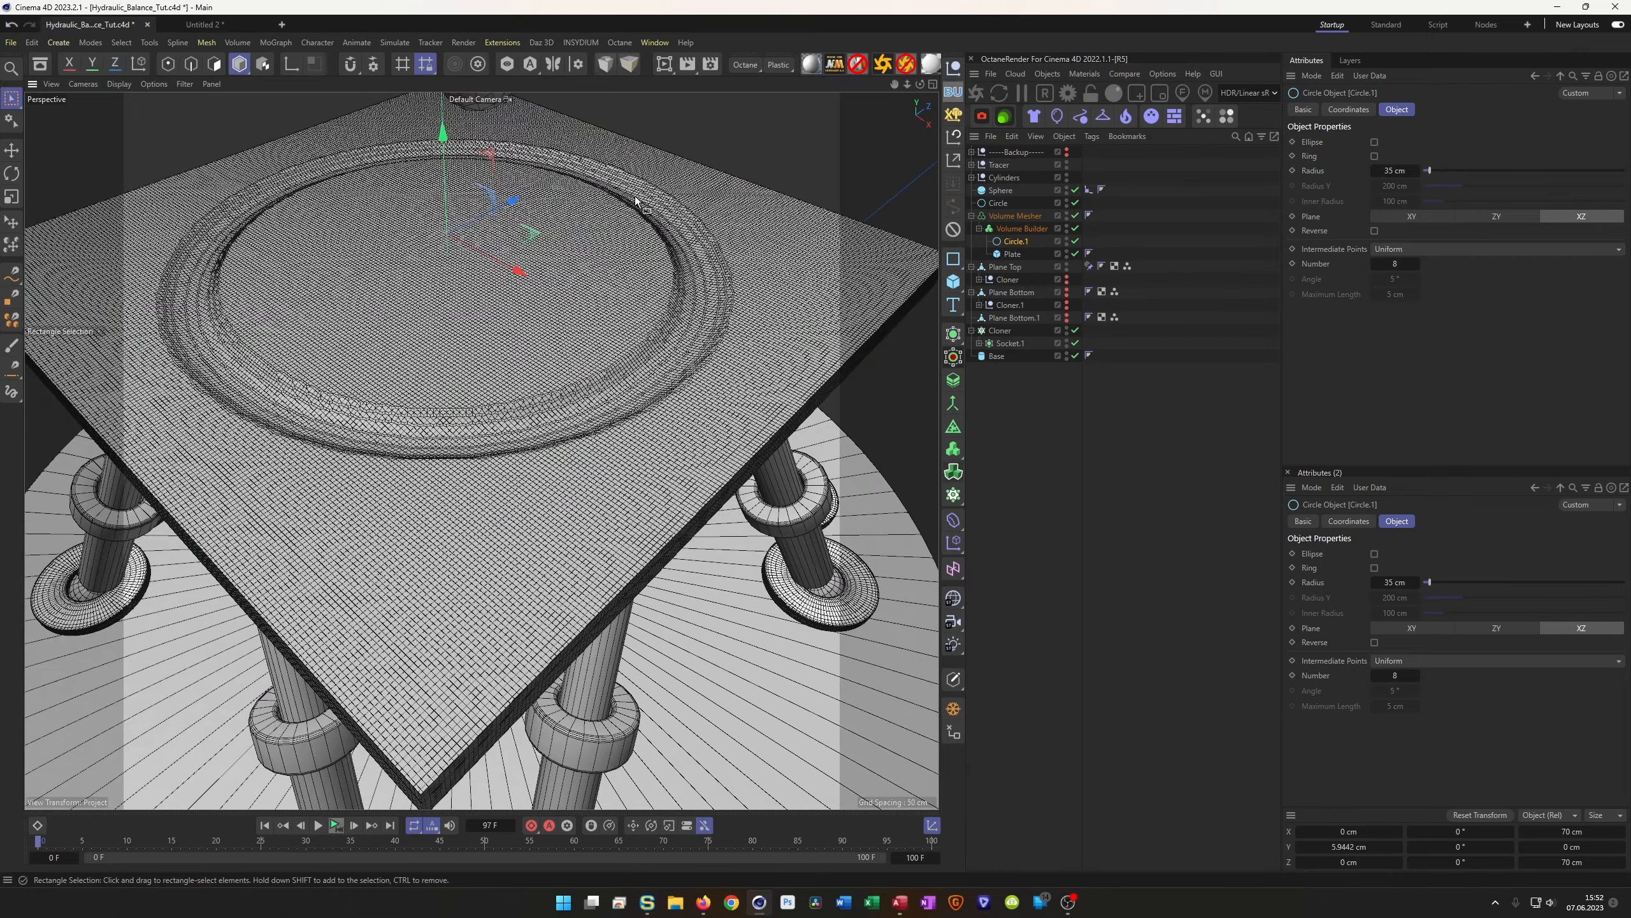
left_click_drag(471, 405, 411, 402, "alt")
scroll(428, 404, "down", 2)
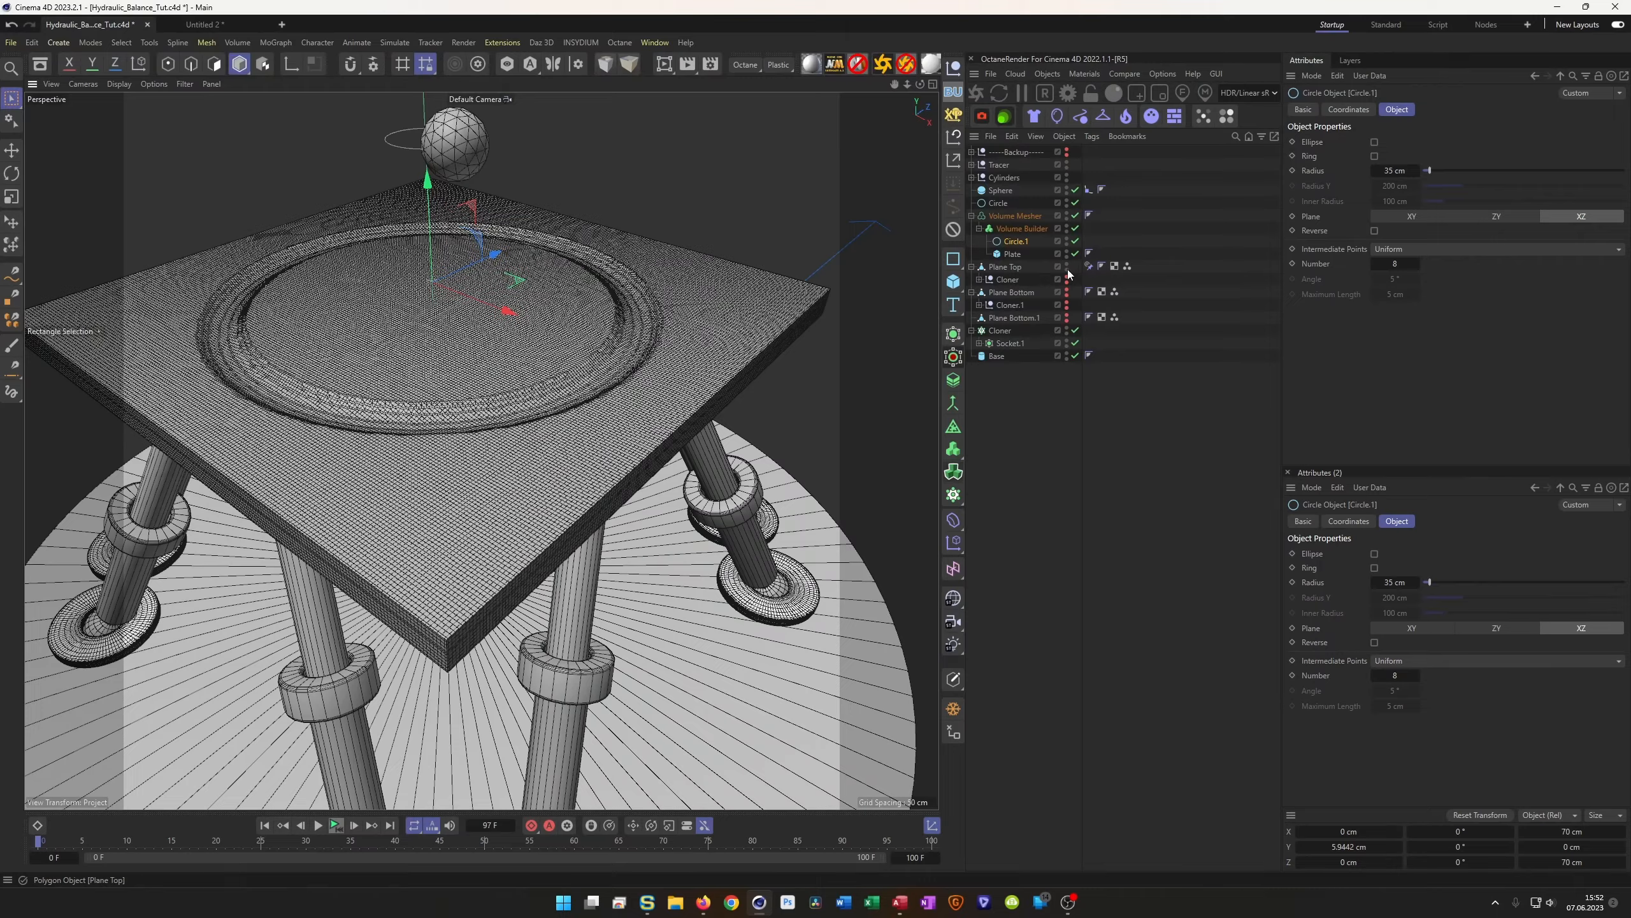
left_click_drag(412, 292, 444, 335, "alt")
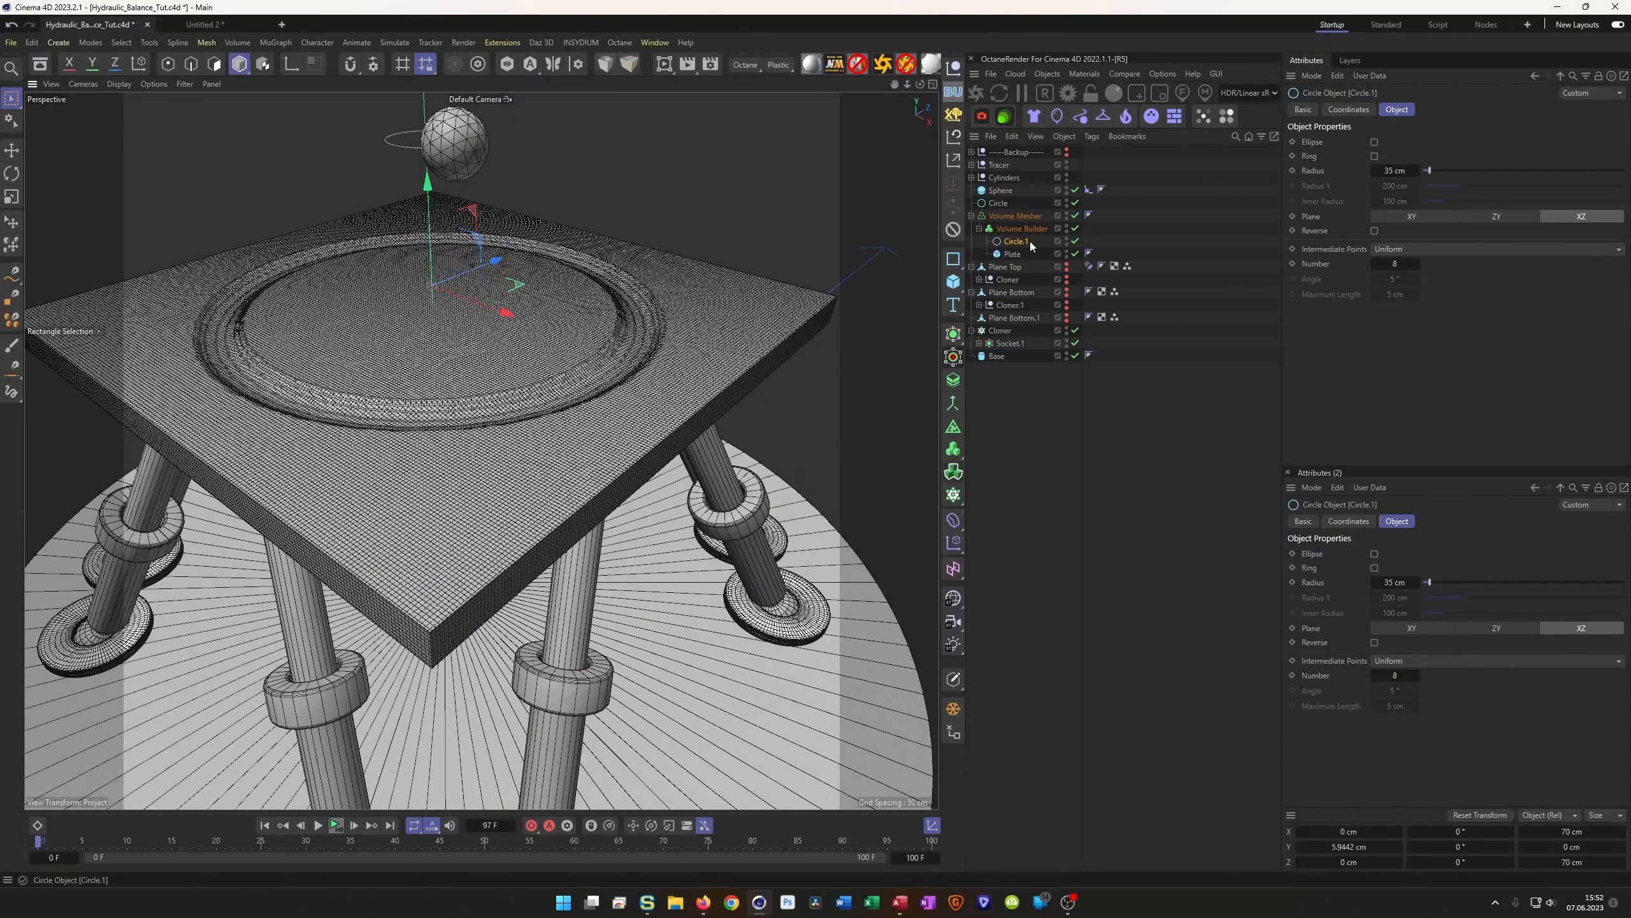
Make the Plate cube 7 cm thick
left_click(1013, 255)
left_click(1390, 159)
type("7")
key("Return")
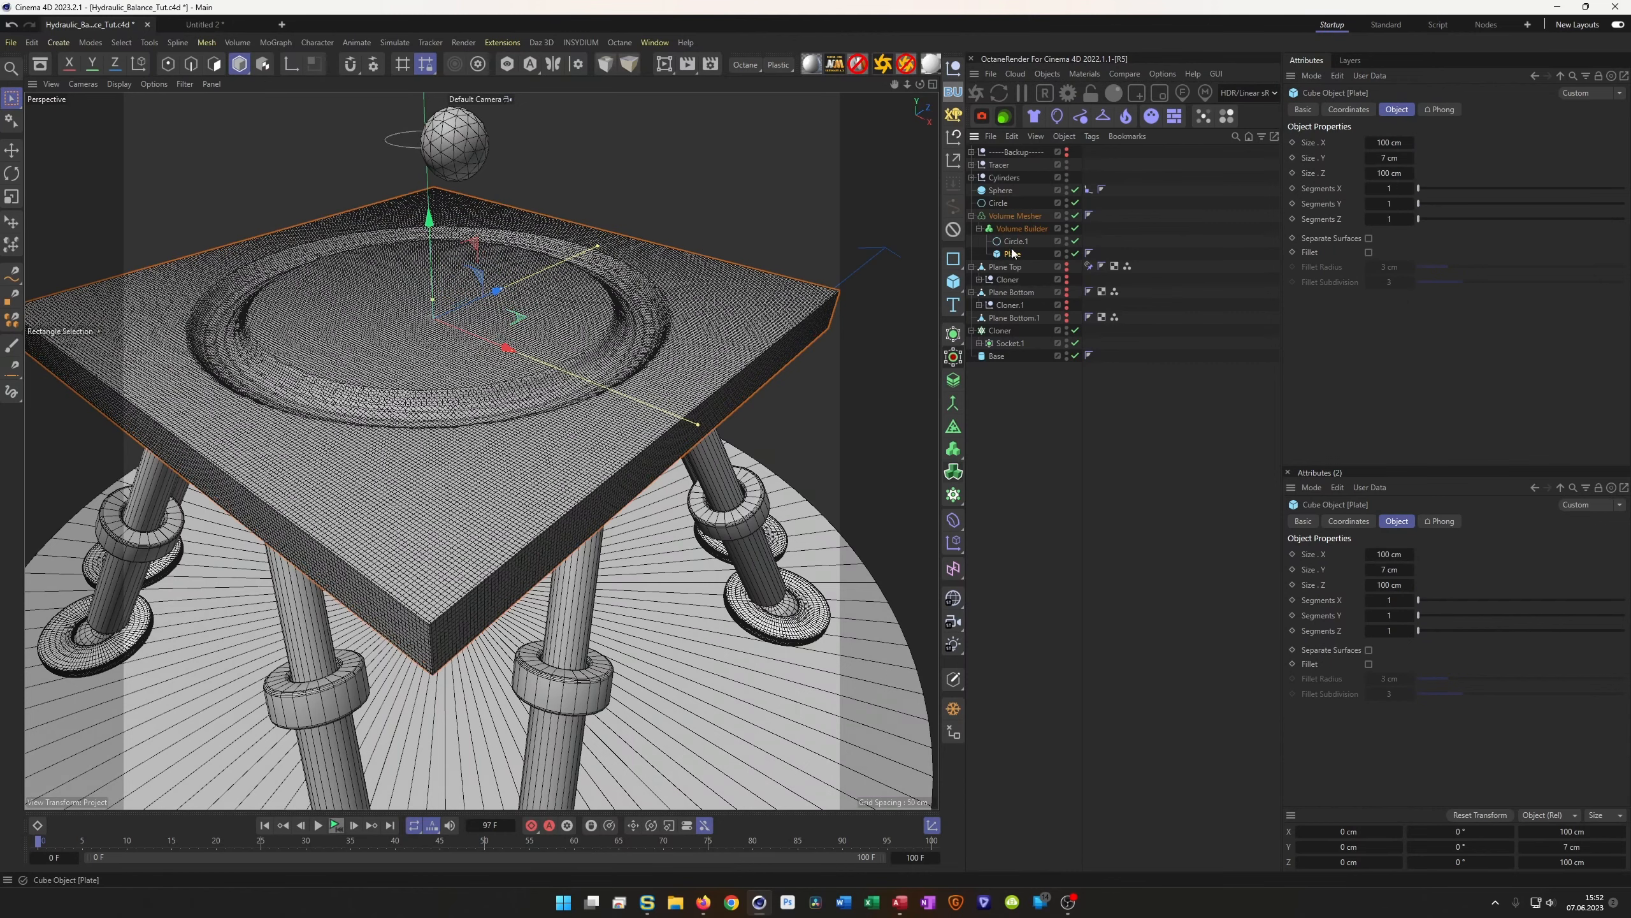
Set the Volume Builder's smoothing radius to 7 cm and inspect the plate from below
left_click(1020, 228)
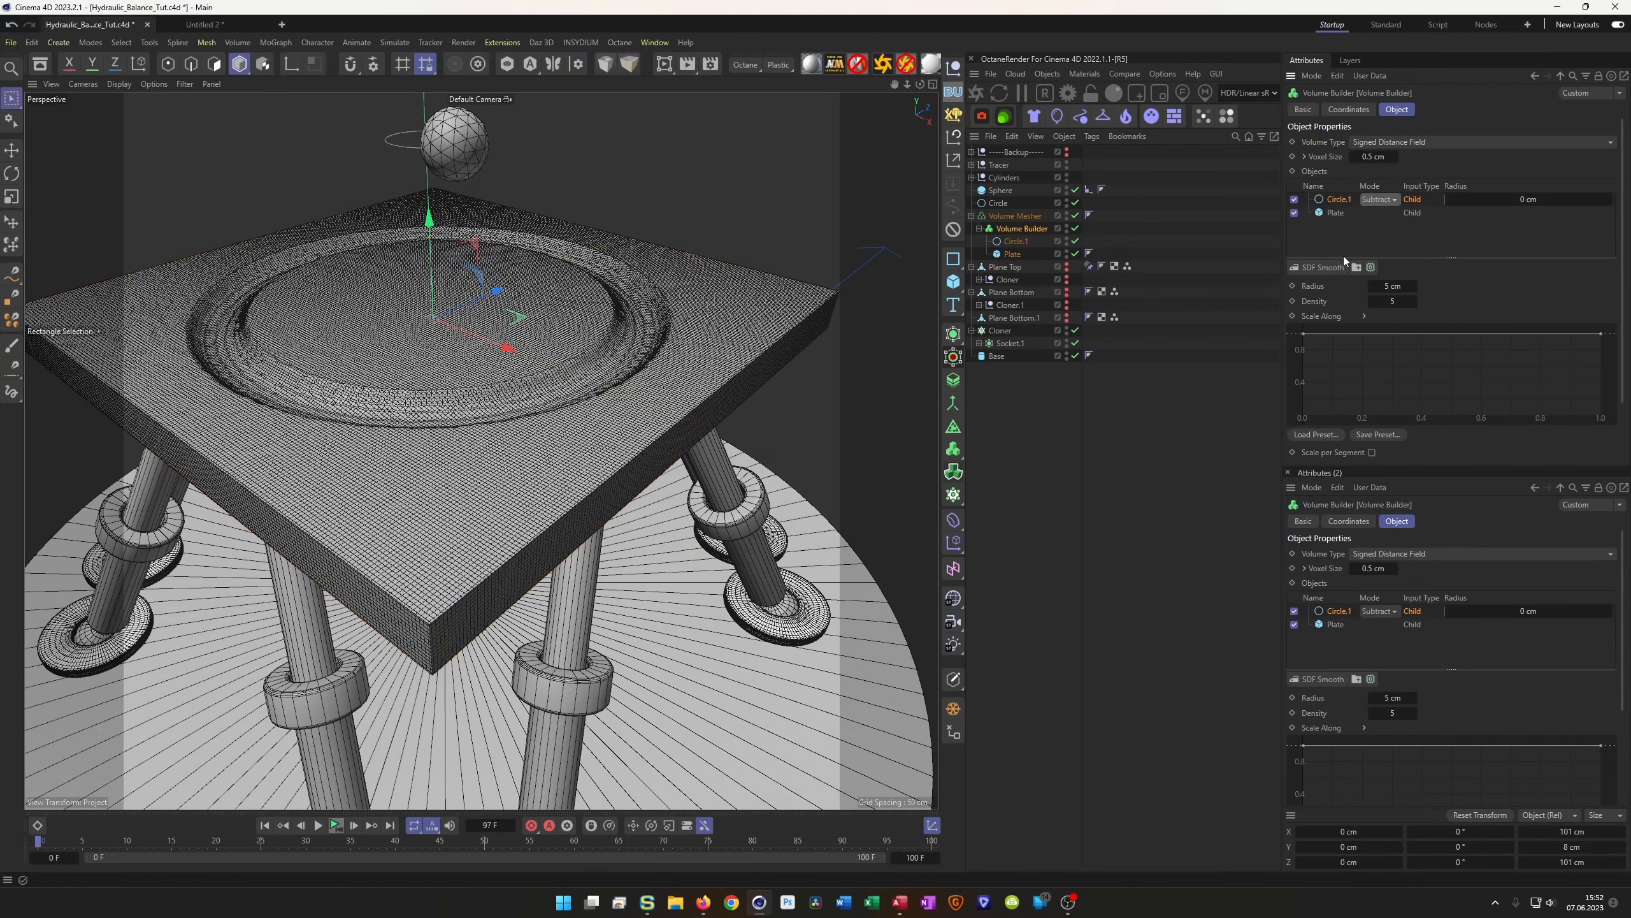
key("Return")
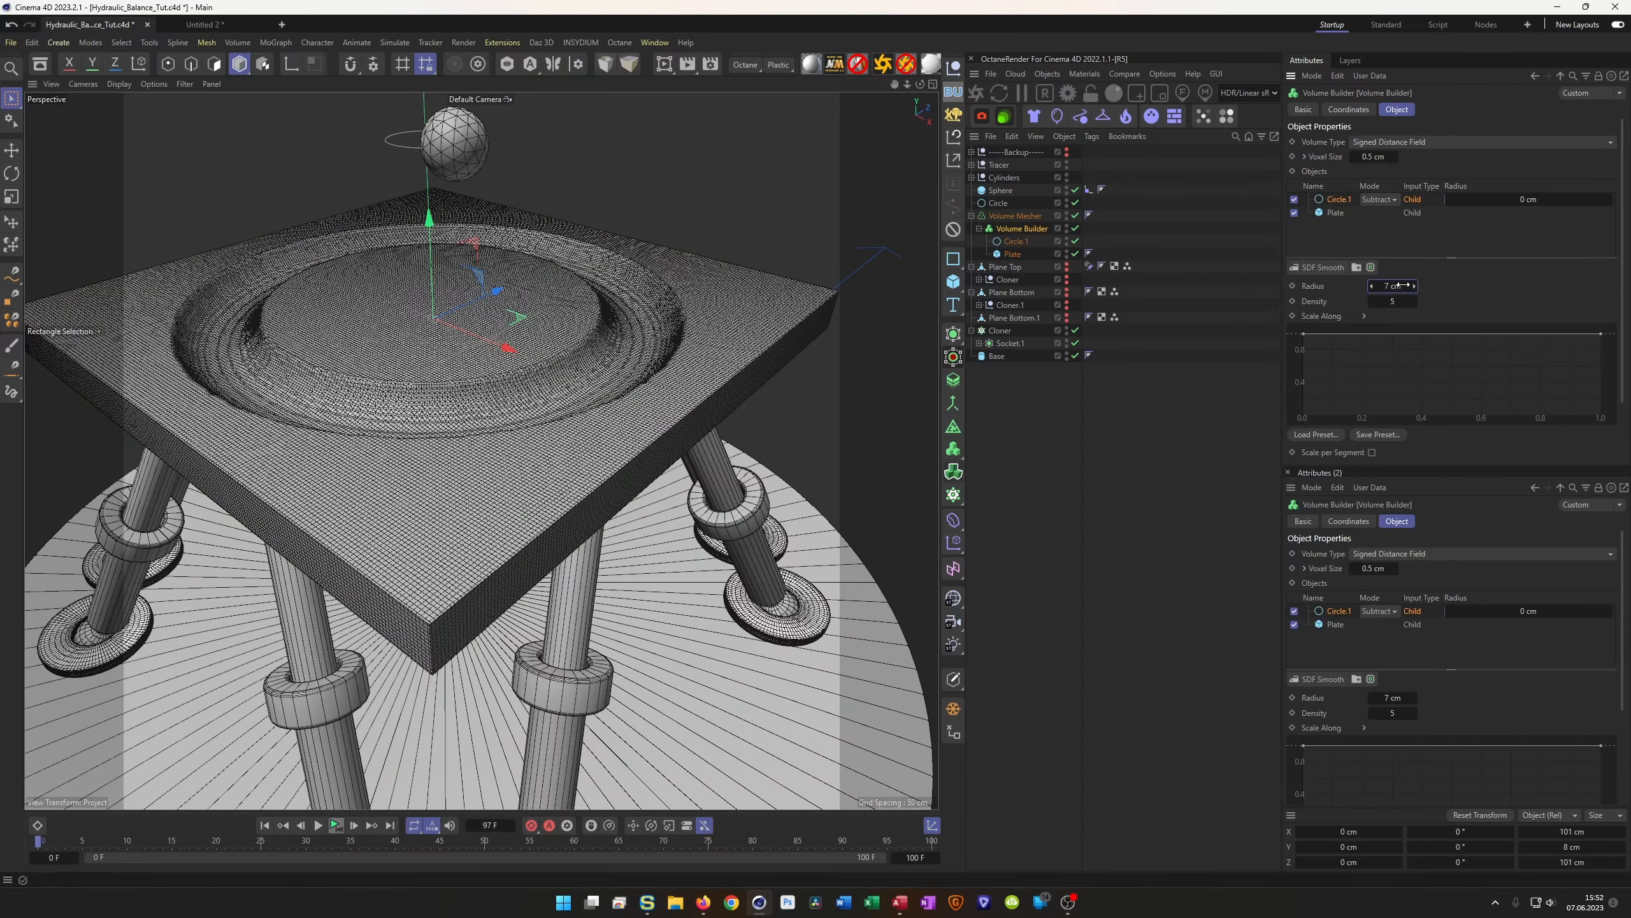
left_click_drag(472, 349, 402, 448, "alt")
scroll(452, 370, "down", 5)
scroll(558, 404, "up", 4)
left_click_drag(597, 354, 666, 403, "alt")
right_click_drag(728, 370, 757, 347, "alt")
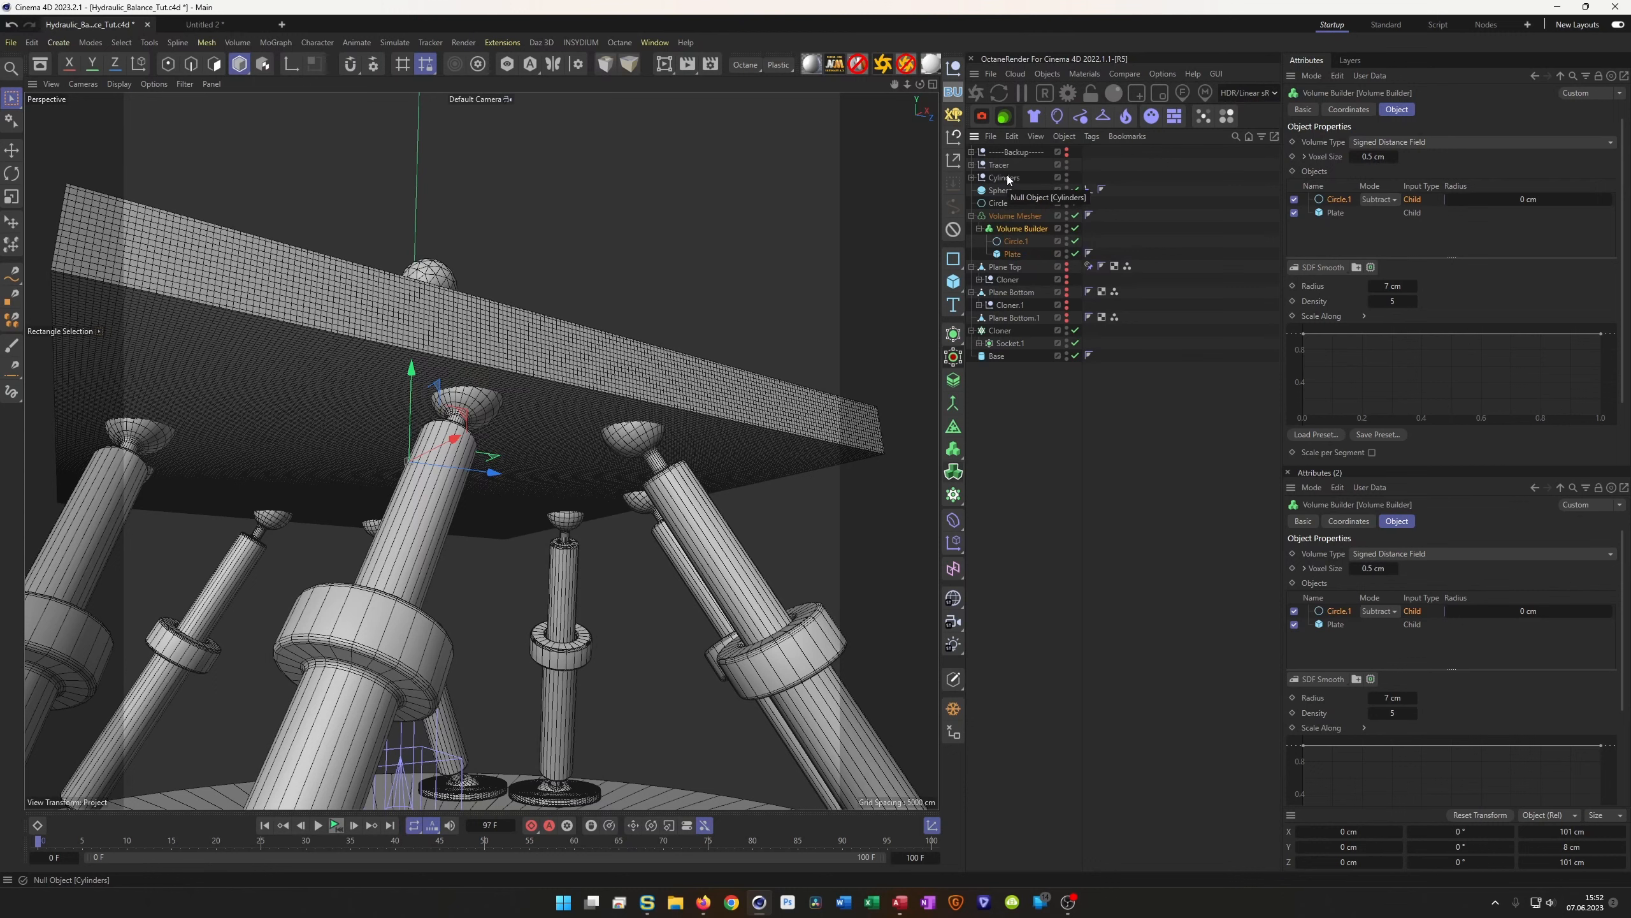
Remove the linked Cylinders entry from the Volume Builder's object list
left_click_drag(1007, 179, 1344, 201)
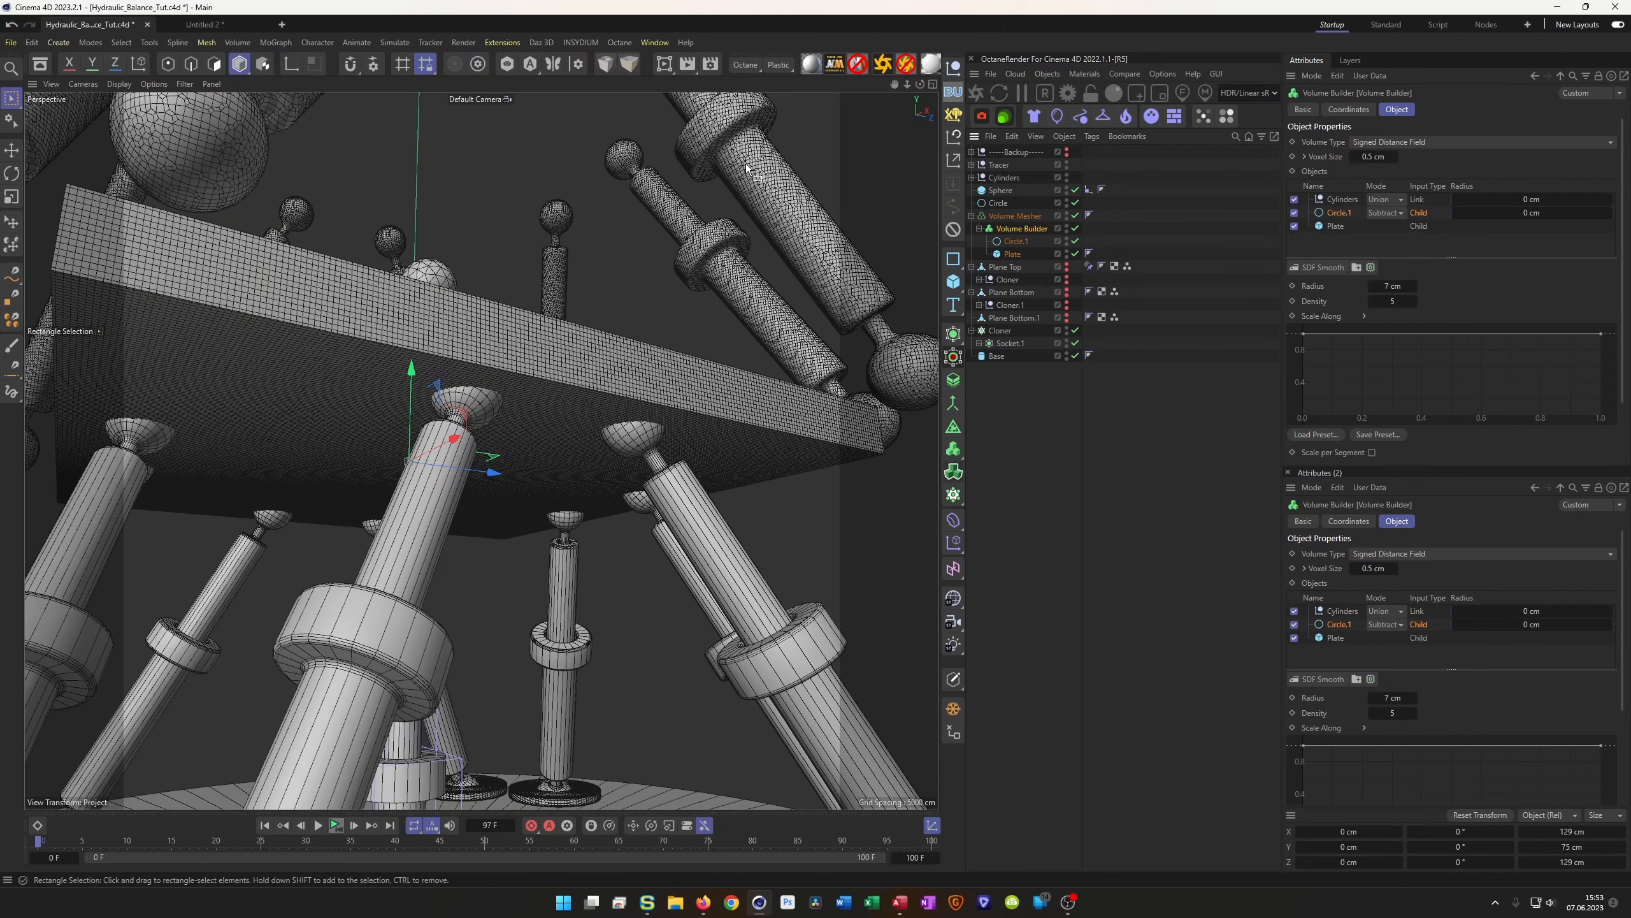
left_click(1337, 202)
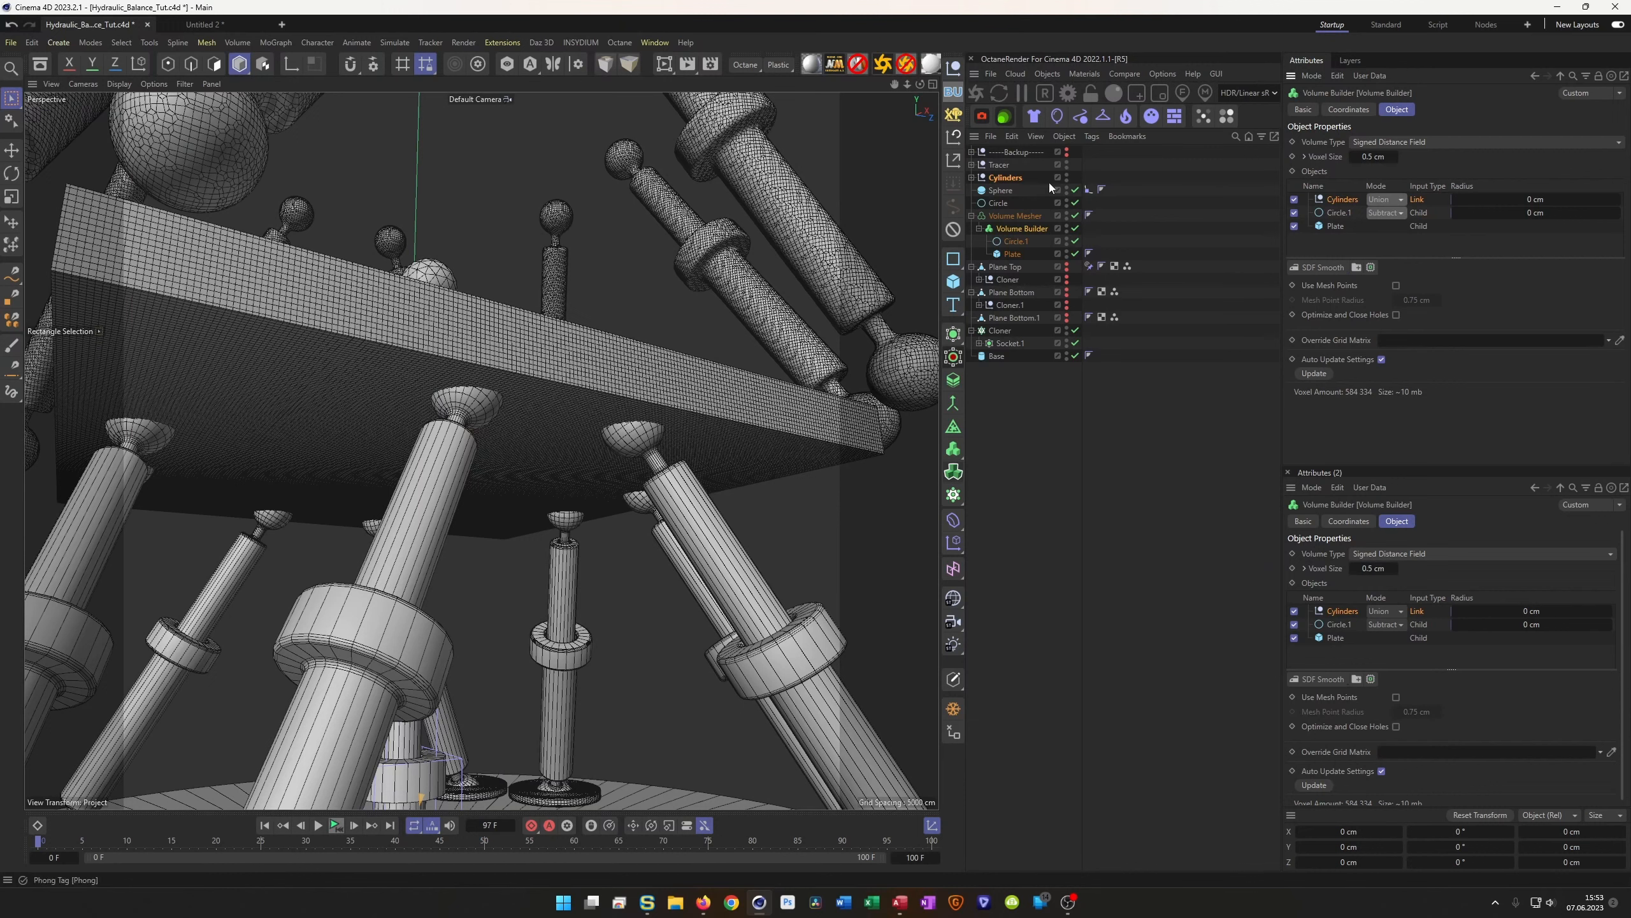
left_click(1008, 180)
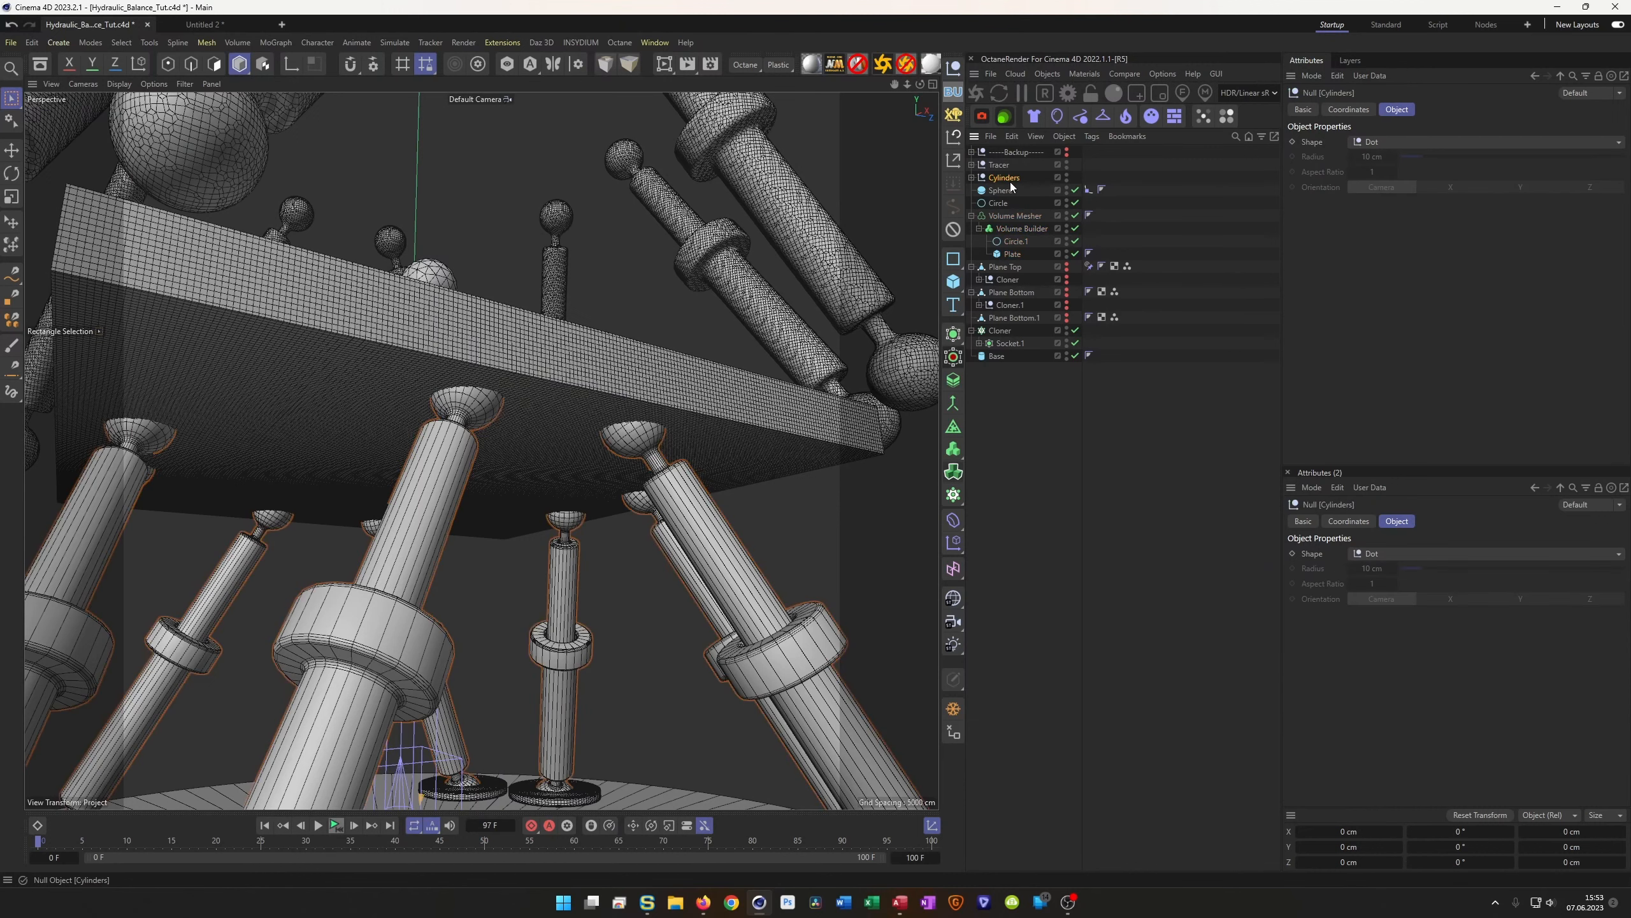
key("Delete")
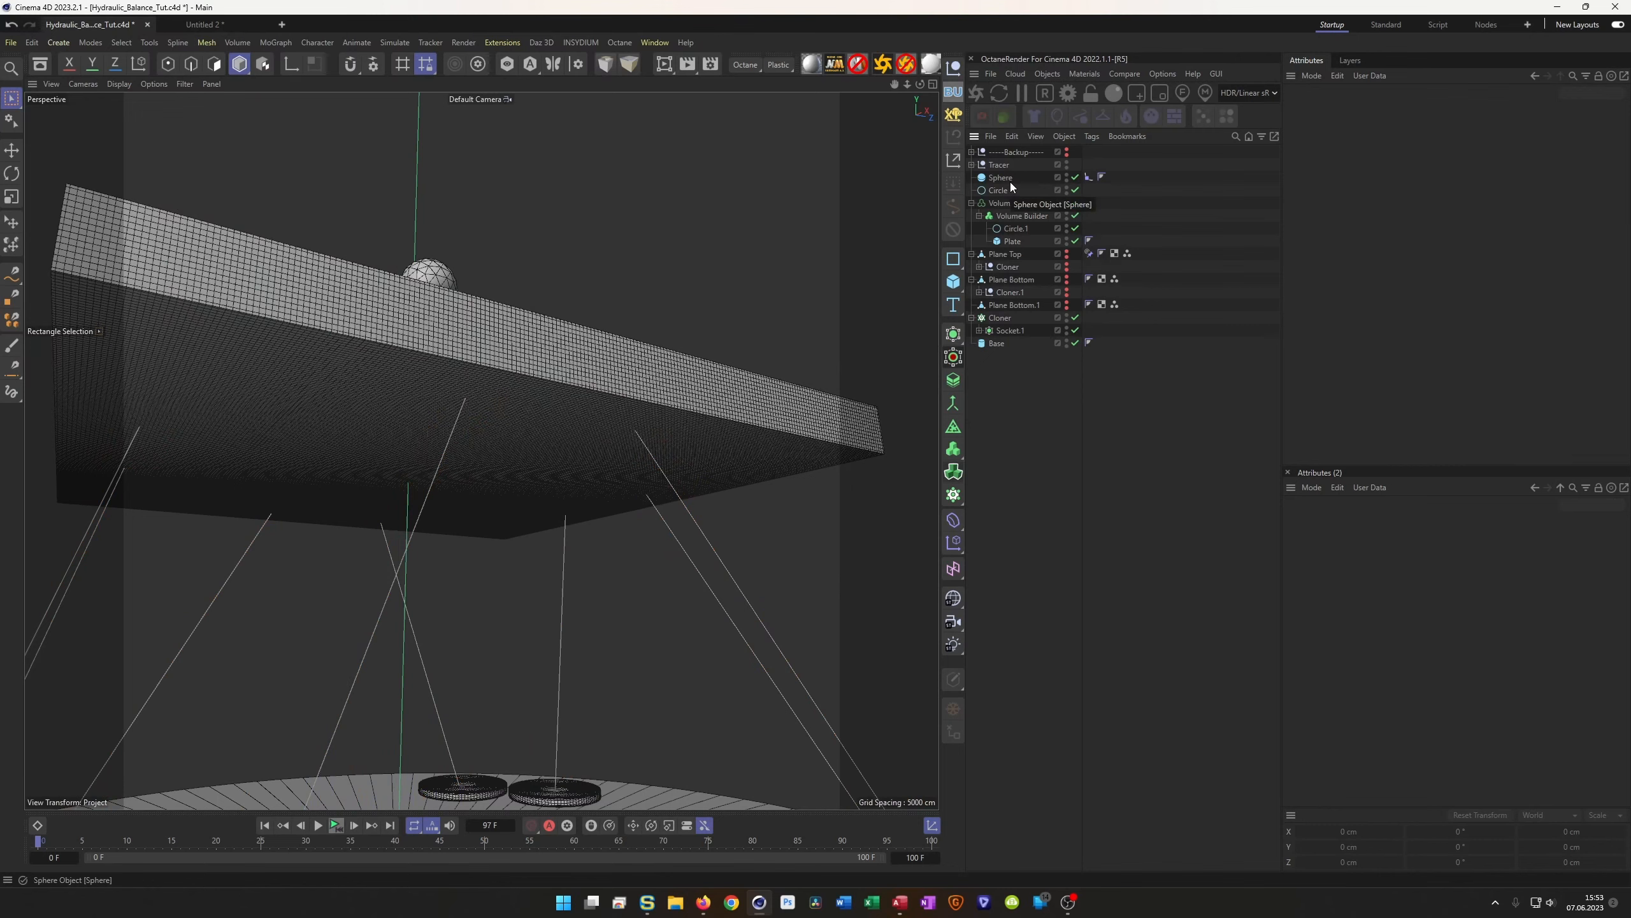
key("ctrl+z")
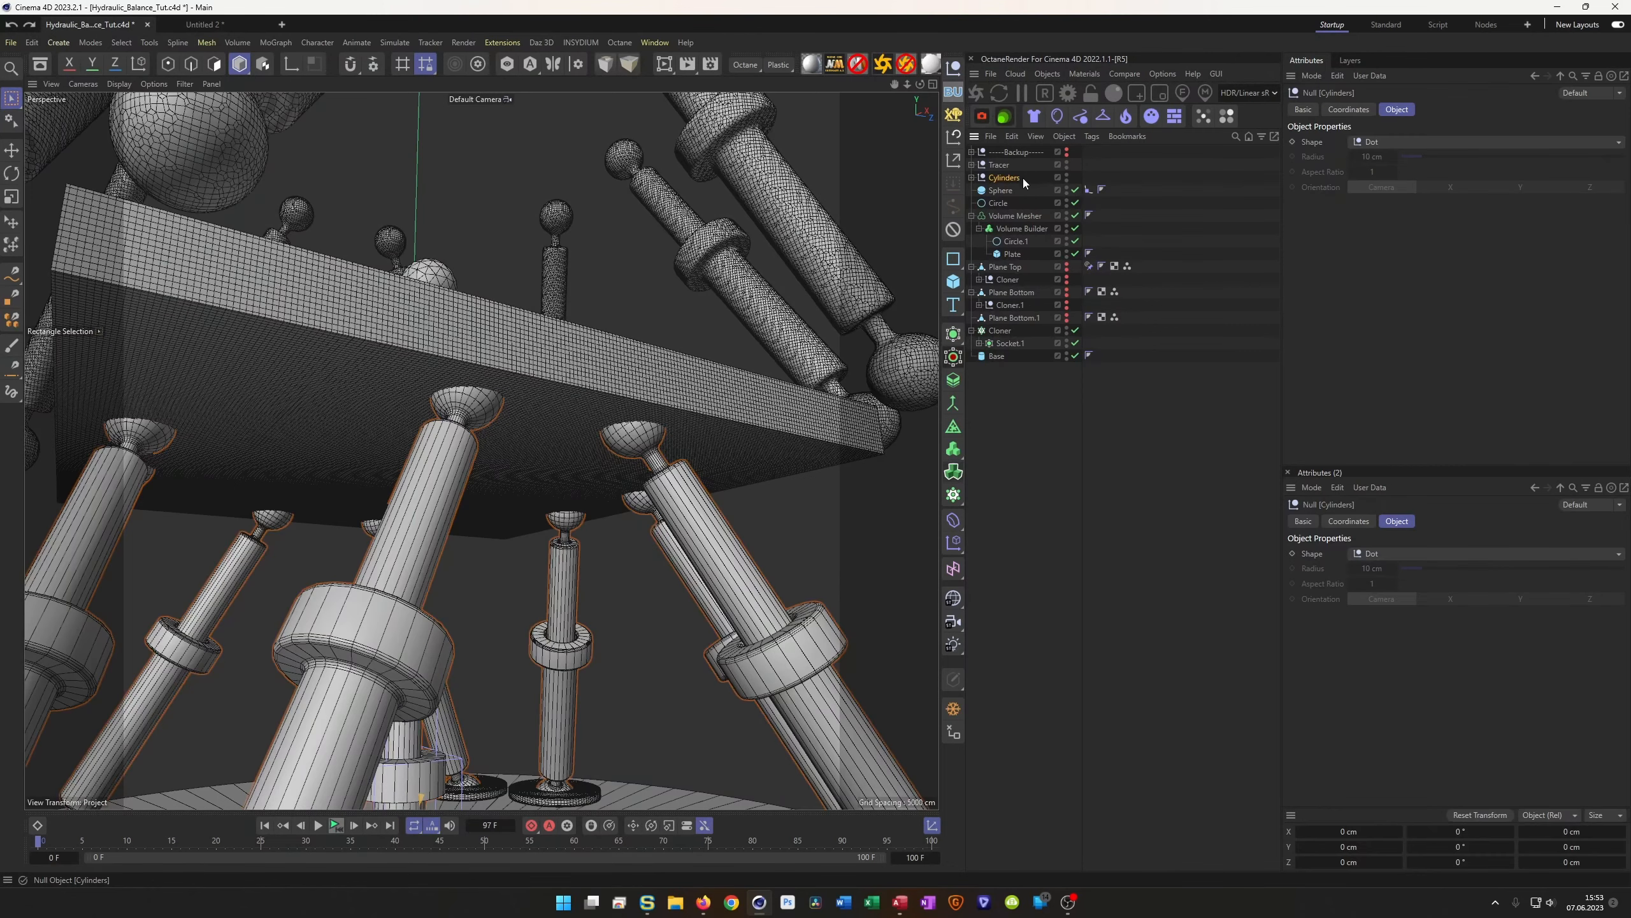
left_click(1014, 231)
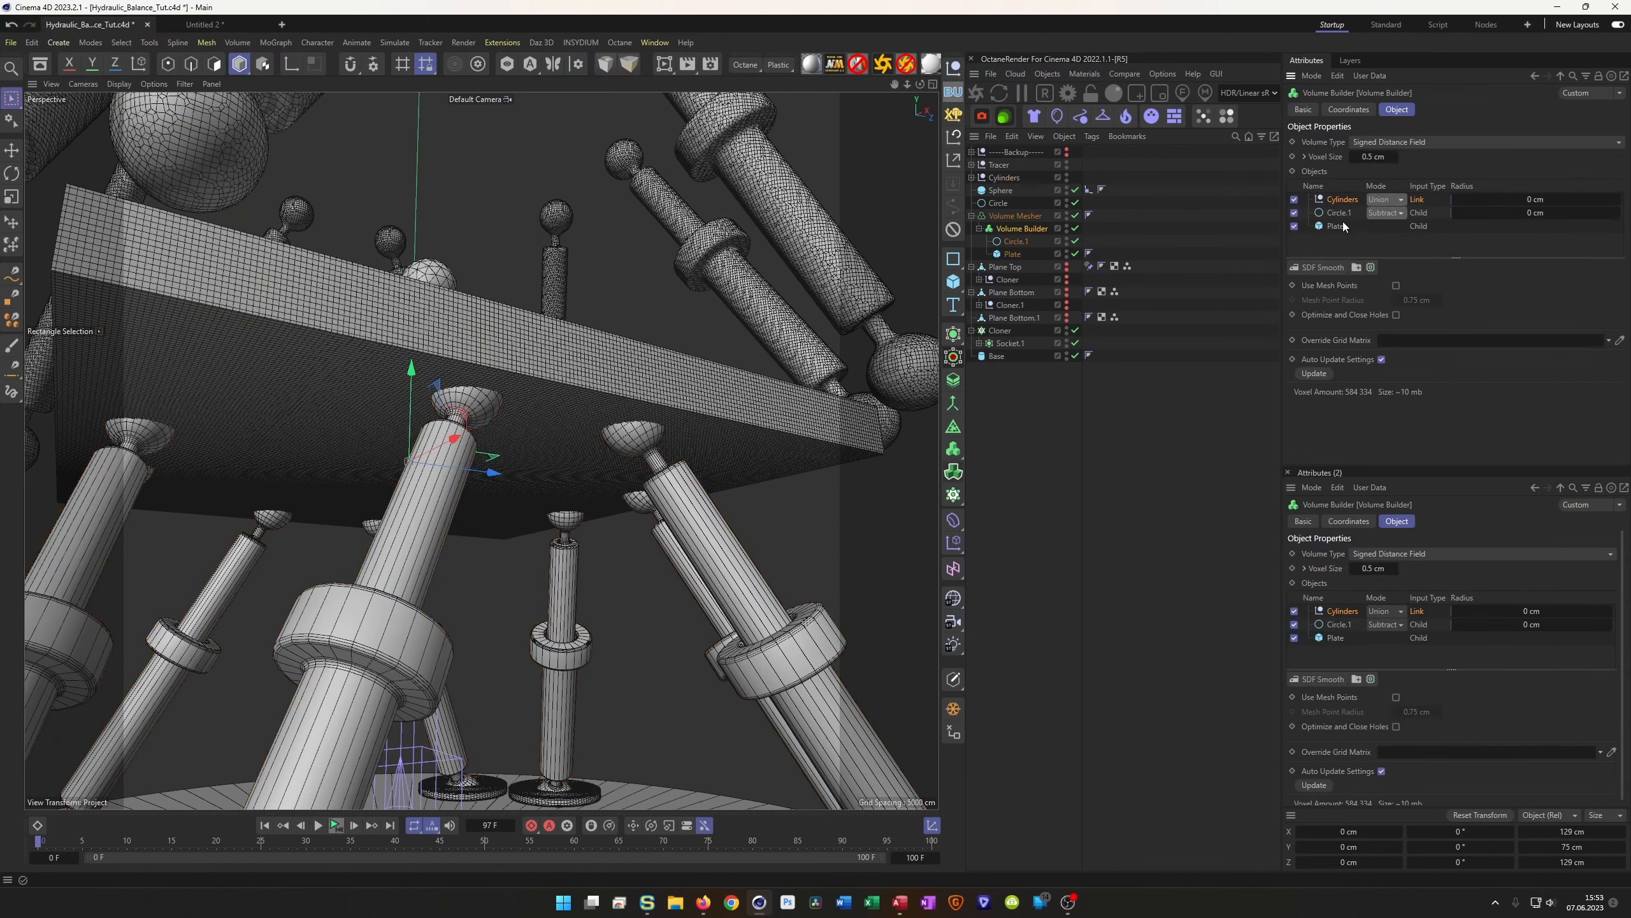
key("Delete")
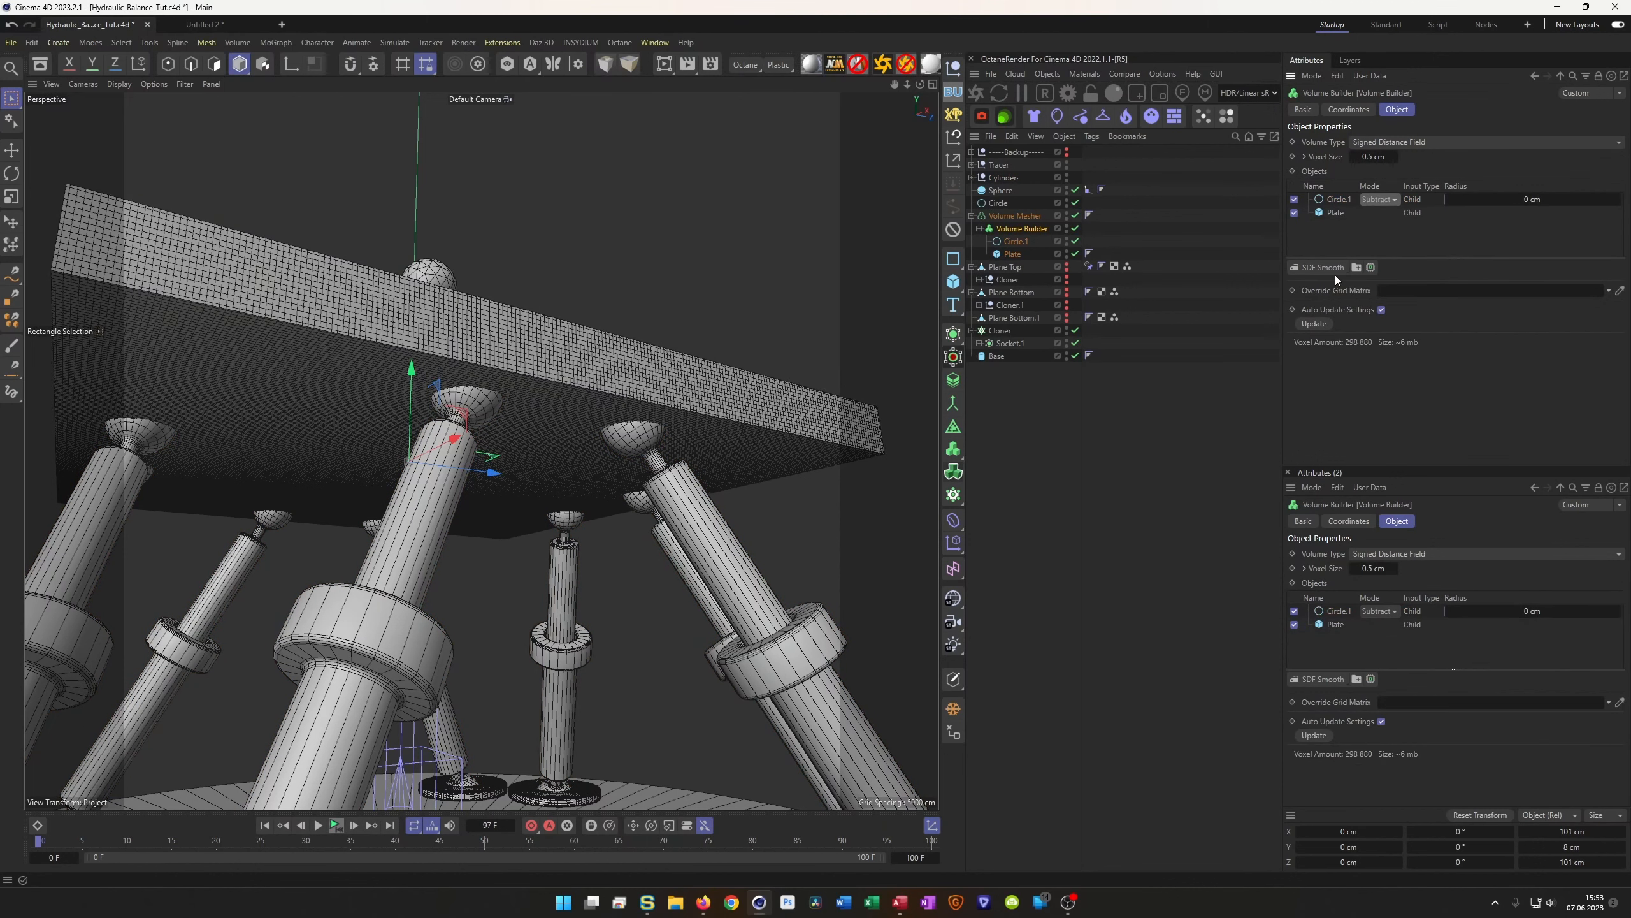
Make Cylinders a child of the Volume Builder set to Subtract mode
left_click(1009, 179)
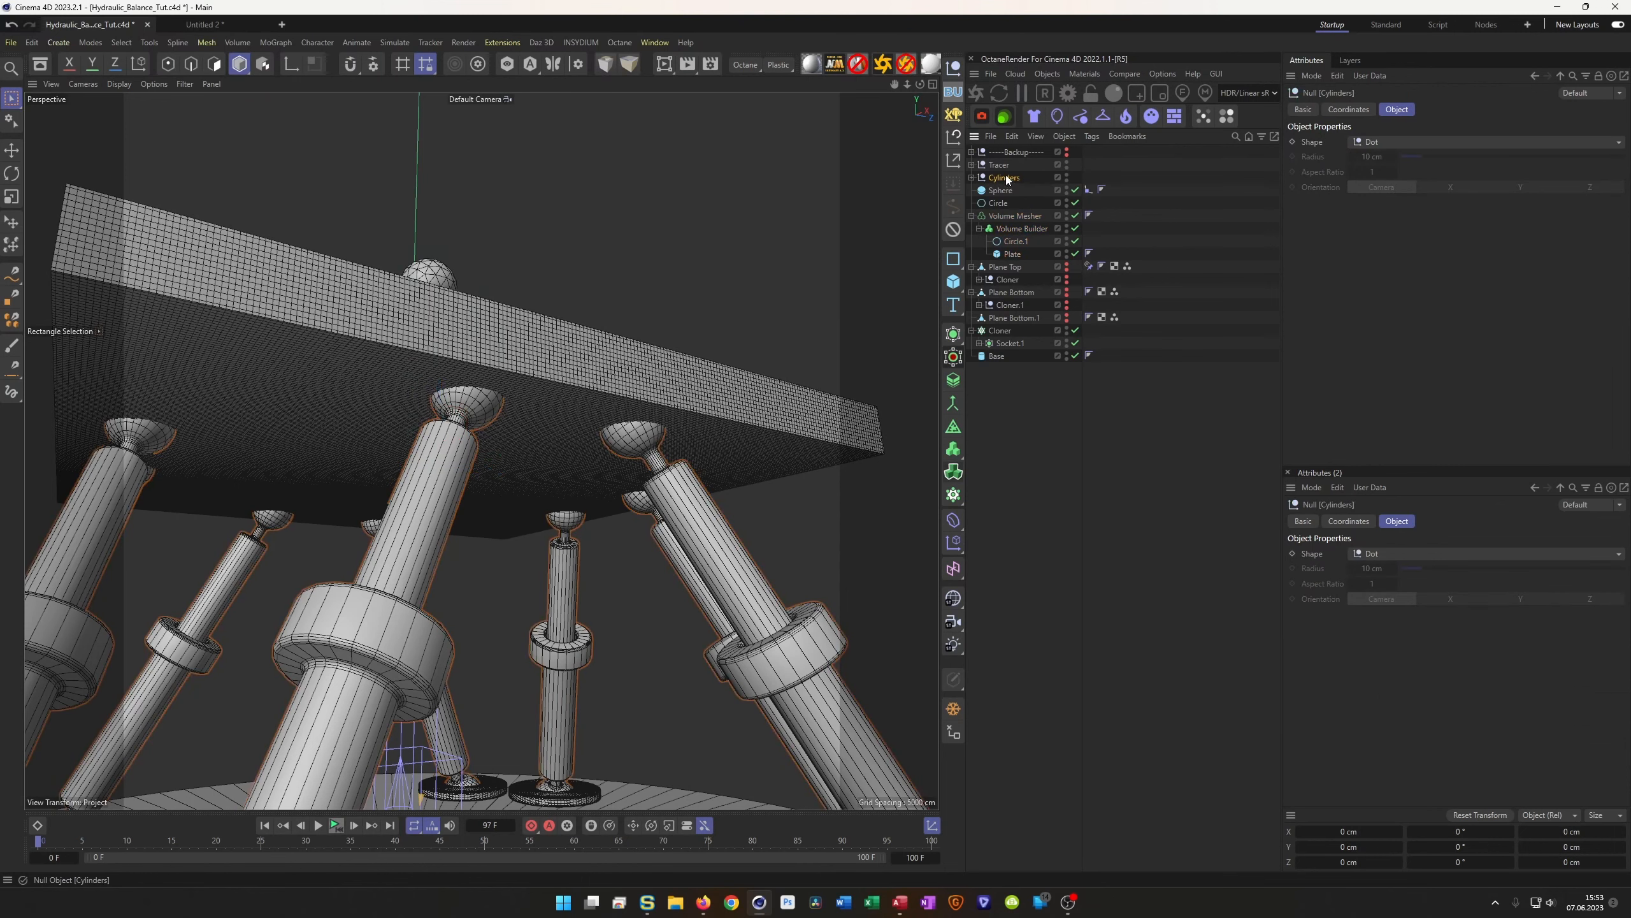
left_click_drag(1027, 182, 1023, 241)
left_click_drag(1017, 238, 1018, 240)
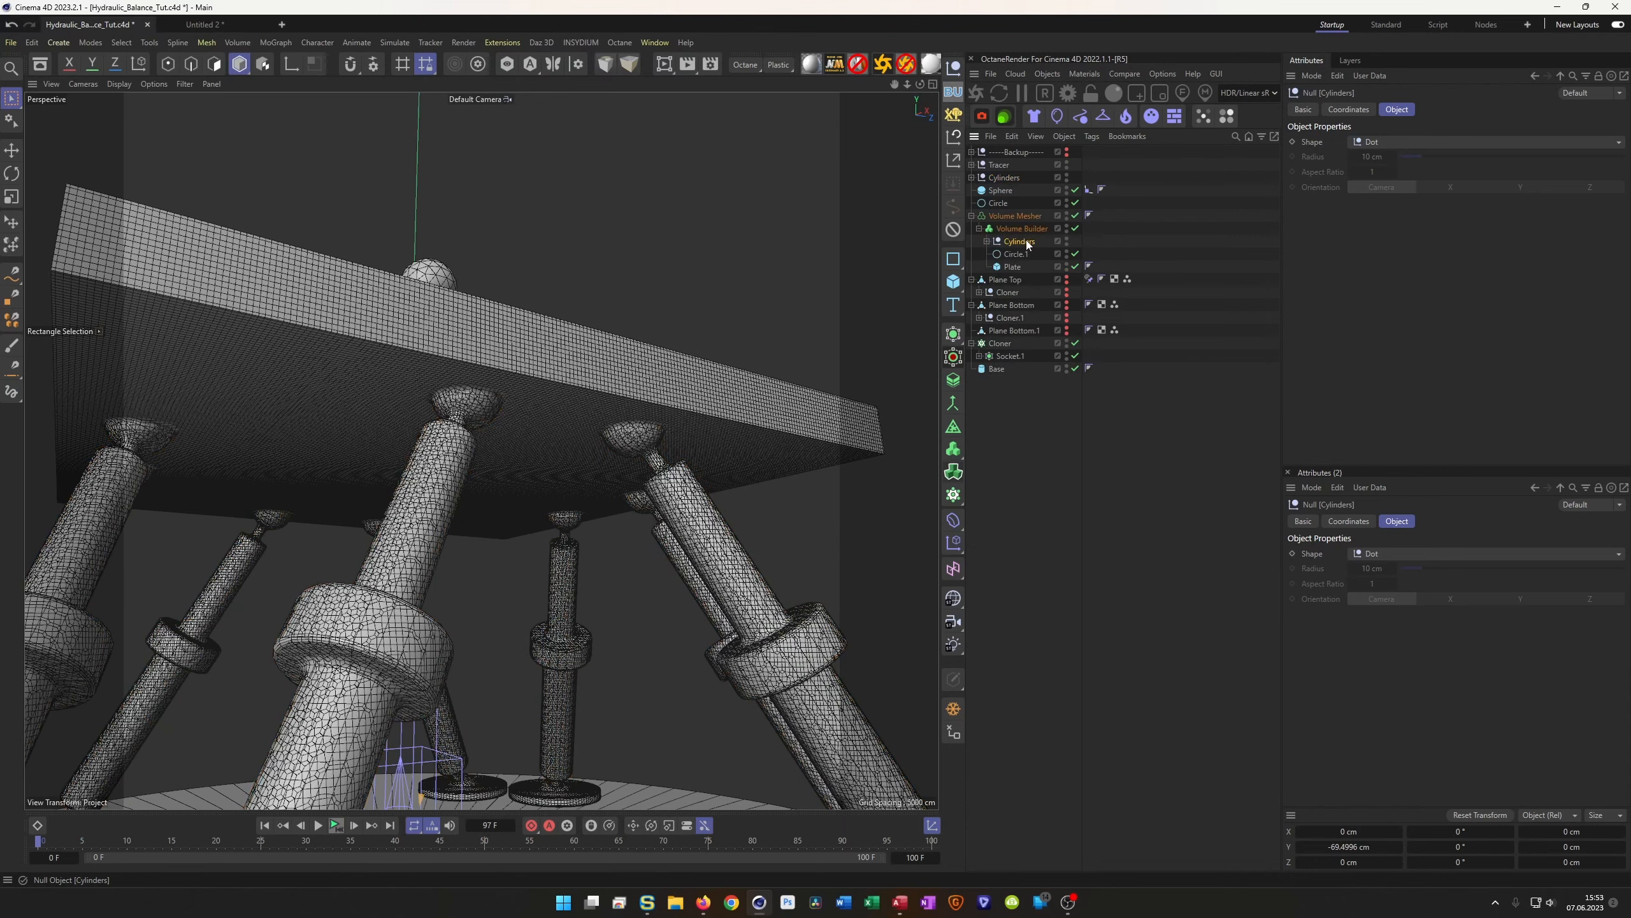
left_click(1035, 229)
left_click(1394, 200)
left_click(1396, 233)
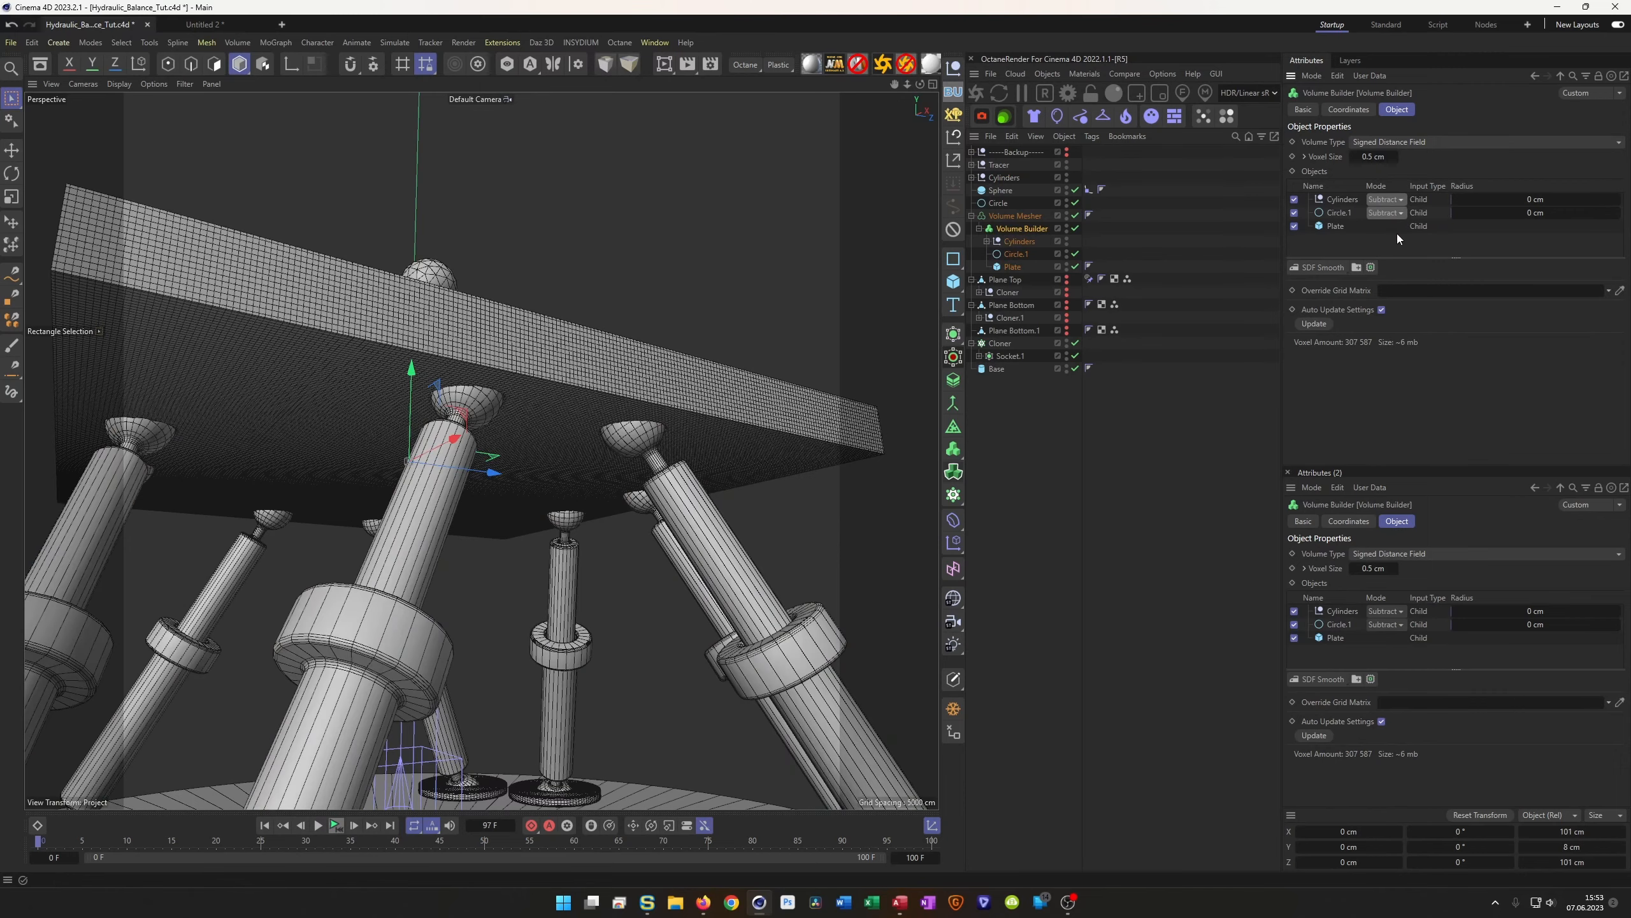
scroll(689, 413, "up", 8)
left_click_drag(765, 395, 770, 457, "alt")
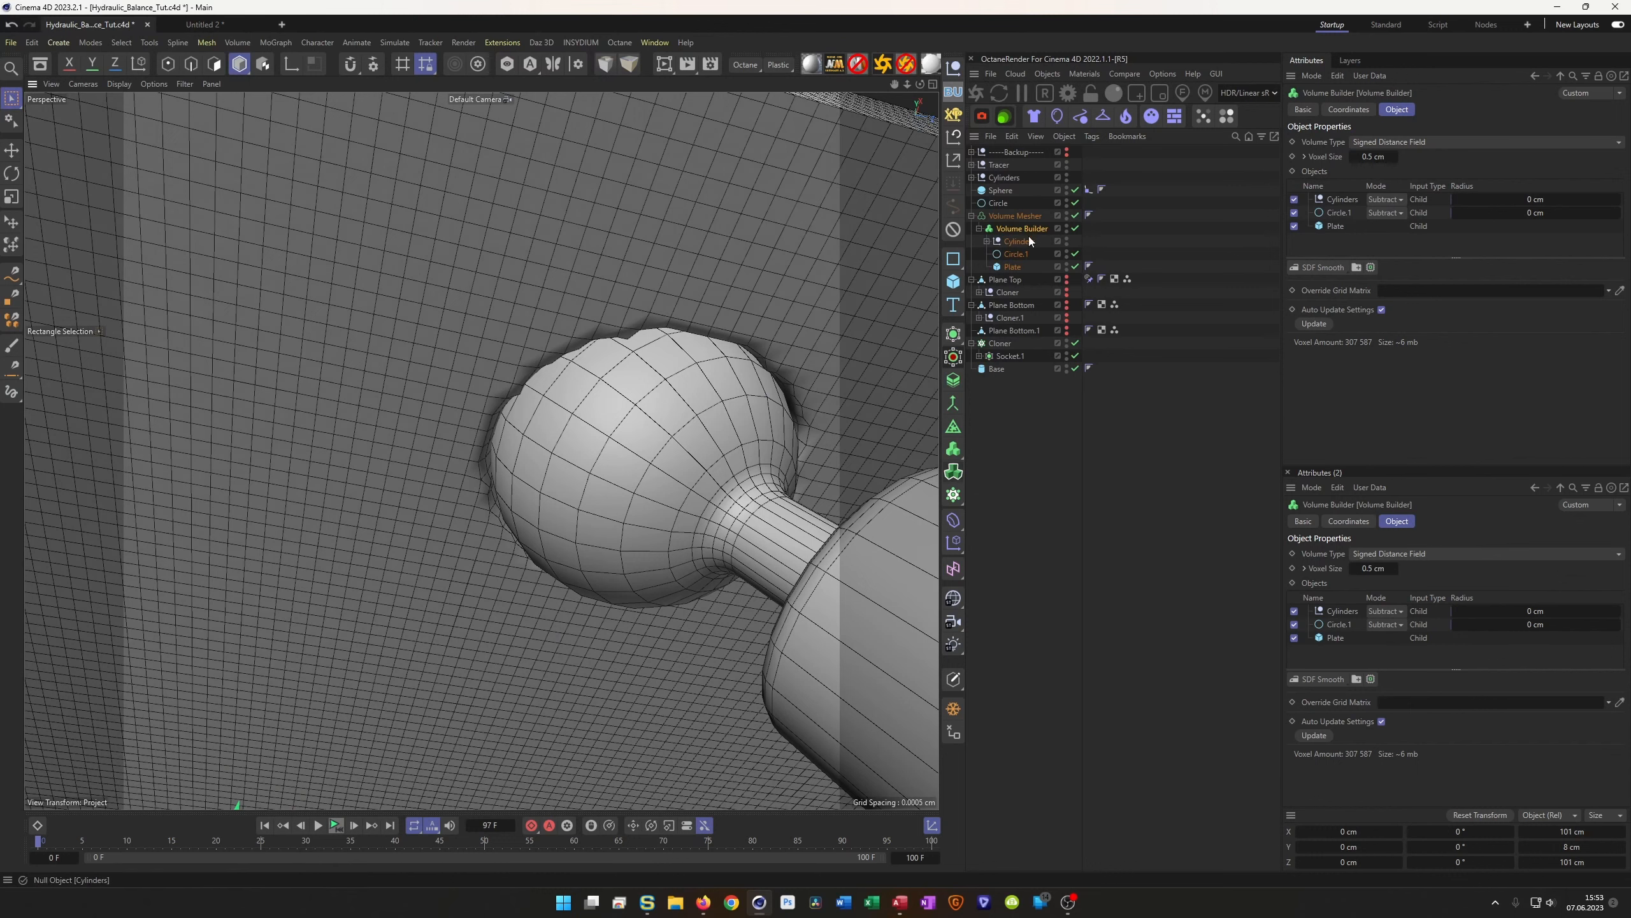
Set the voxel size to 0.3 cm and add an SDF Smooth filter layer
left_click(1373, 156)
type("0.3")
key("Return")
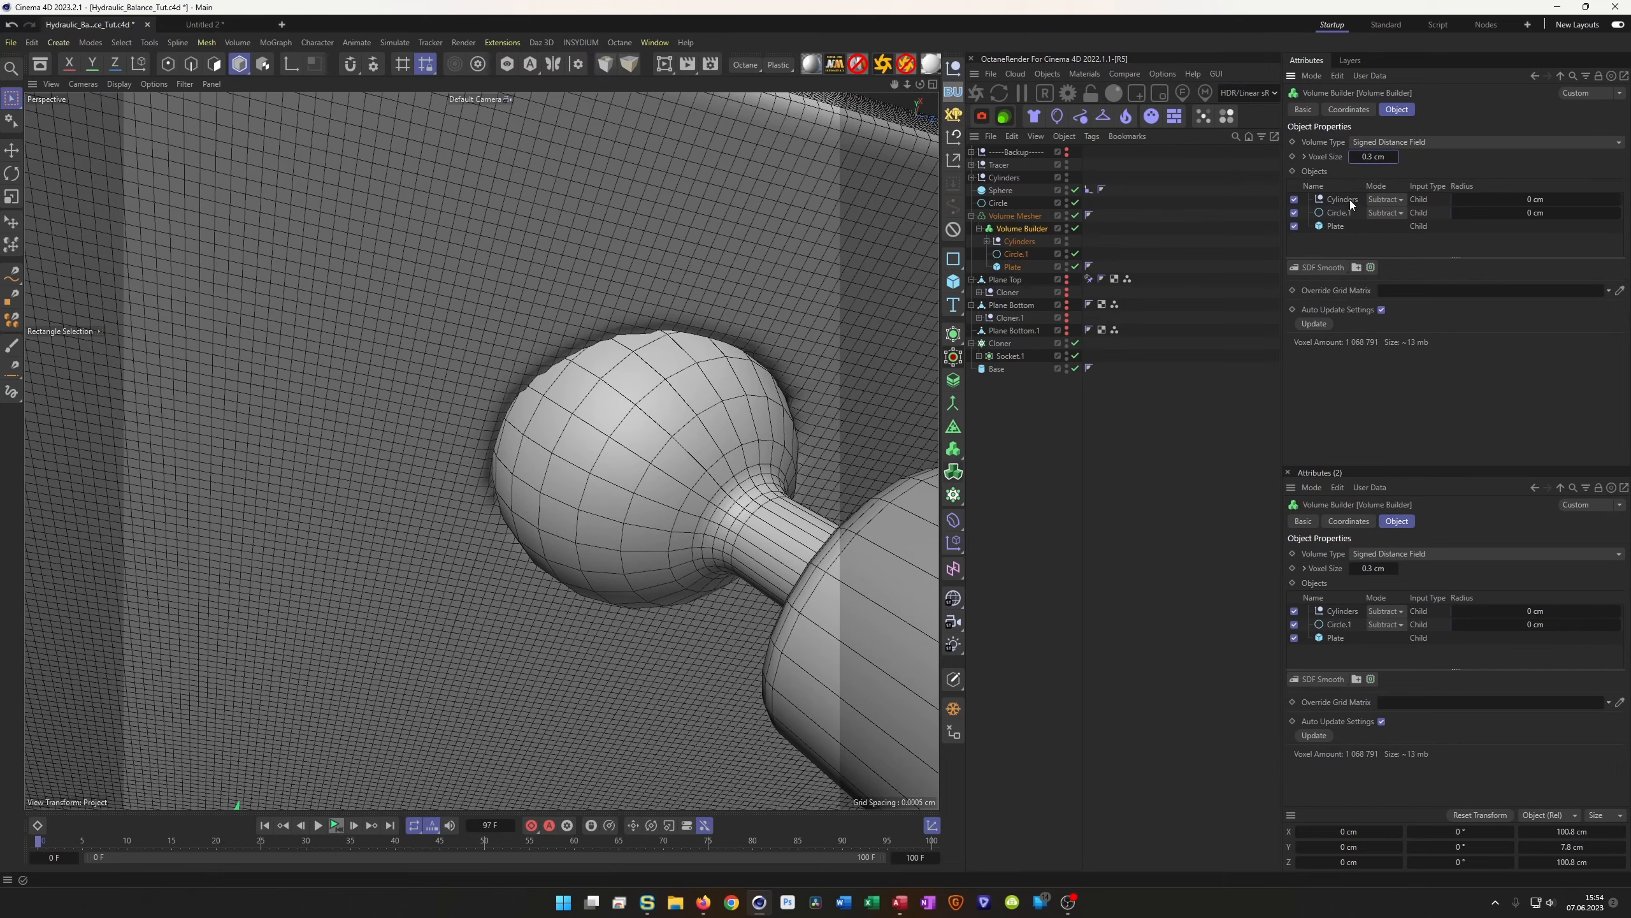
left_click(1328, 266)
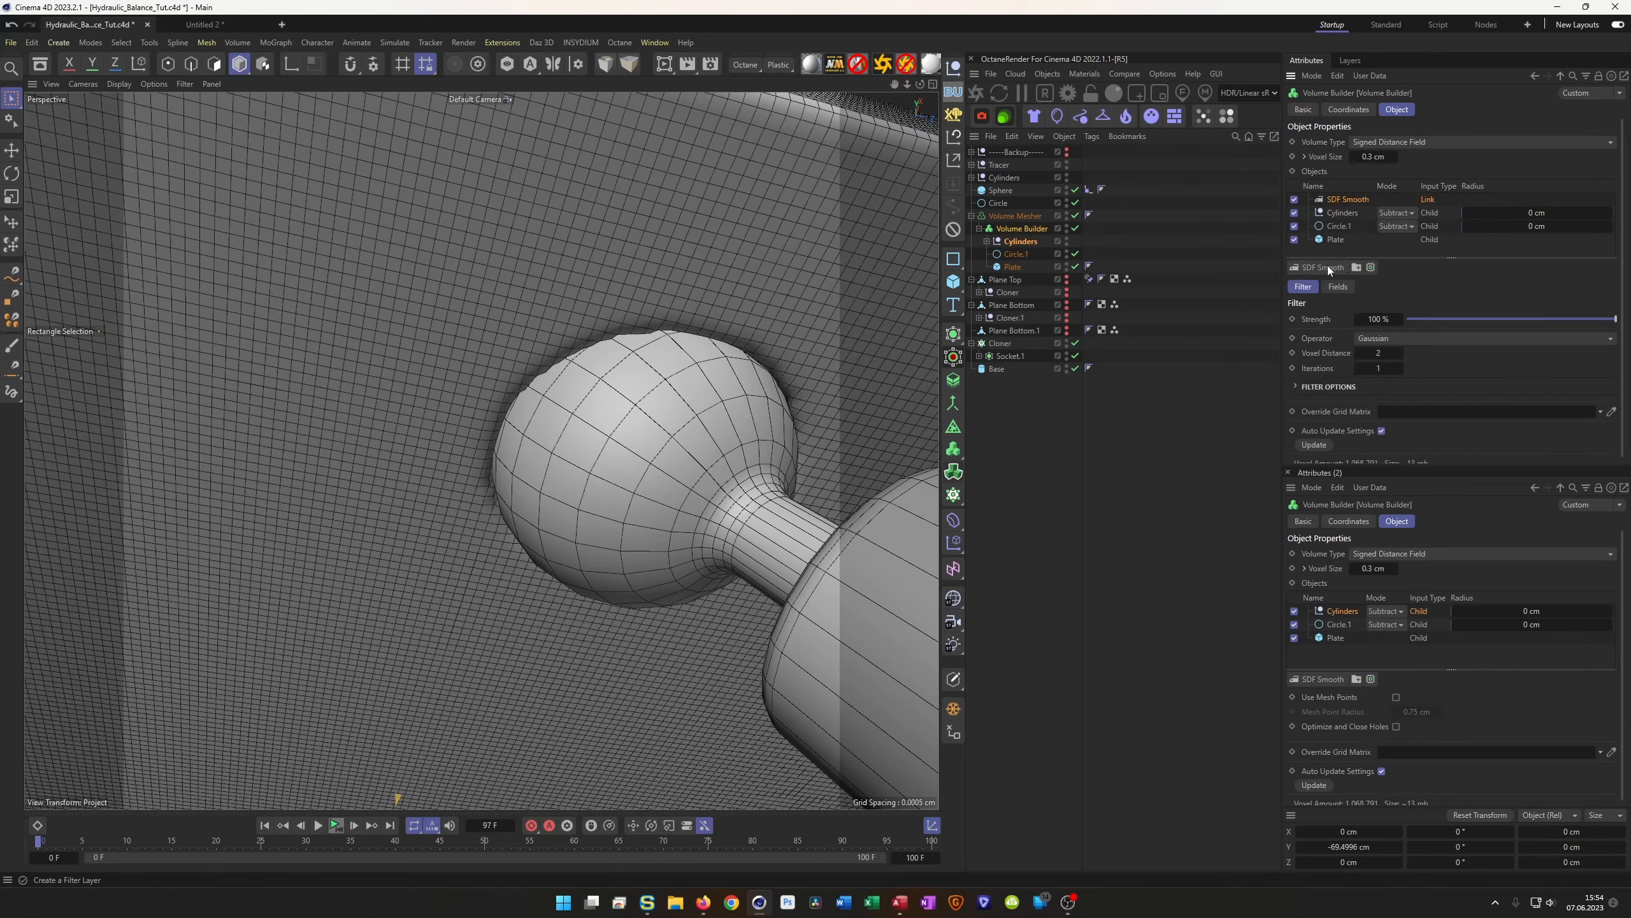
Raise Circle.1 along Y to 6.345 cm and review the reshaped groove in the plate
left_click_drag(563, 384, 556, 350, "alt")
scroll(339, 339, "up", 3)
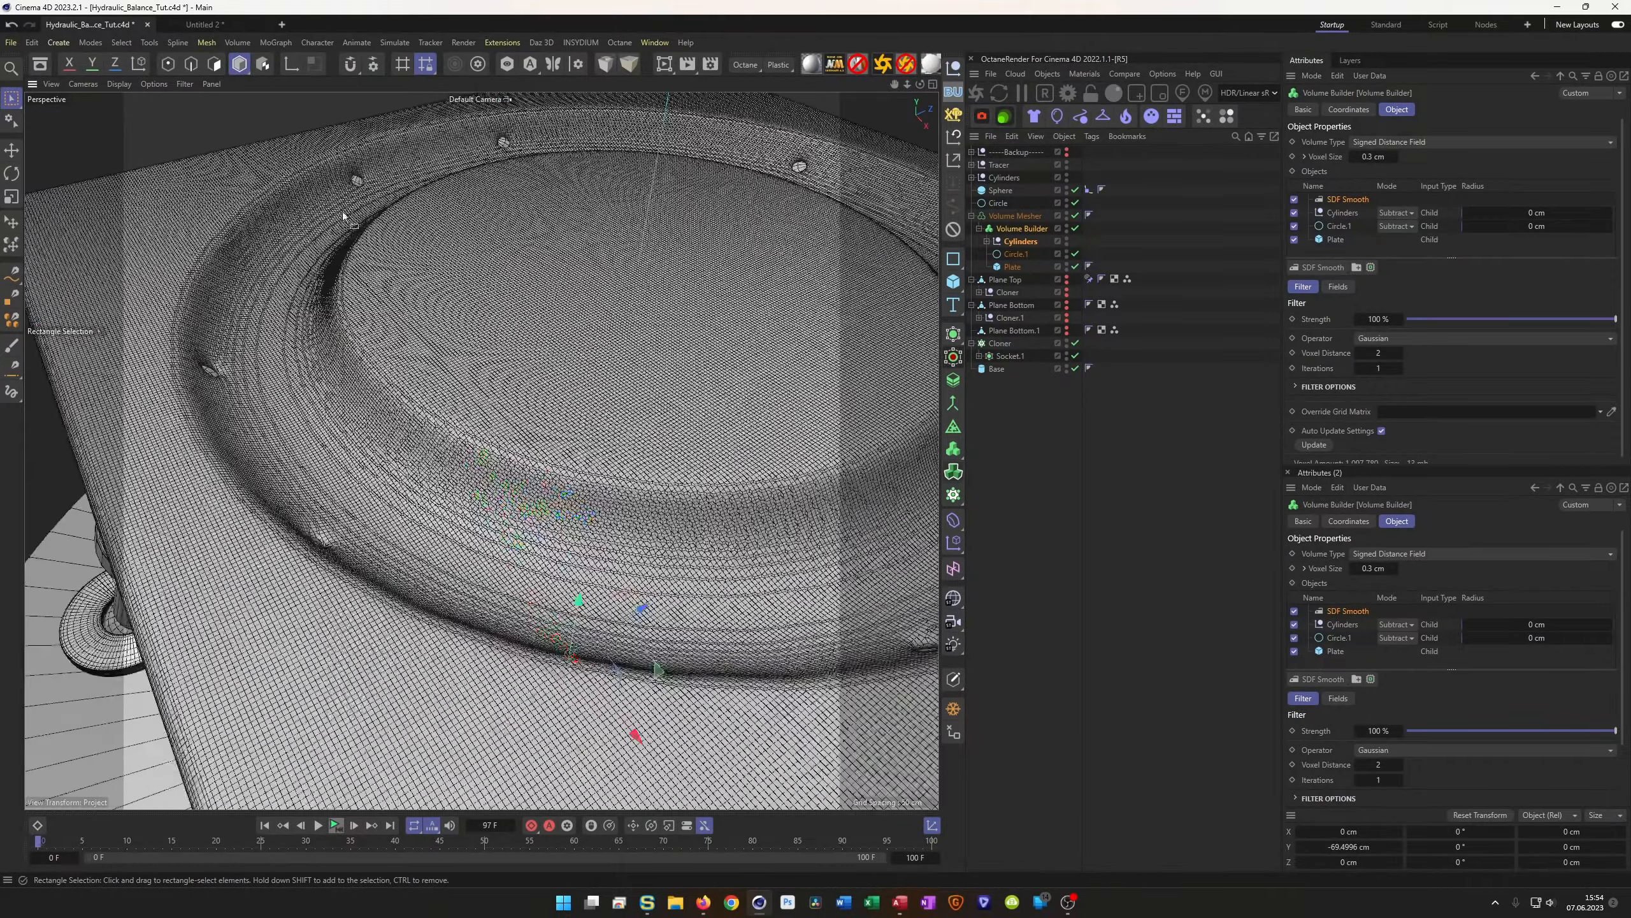
scroll(362, 160, "up", 4)
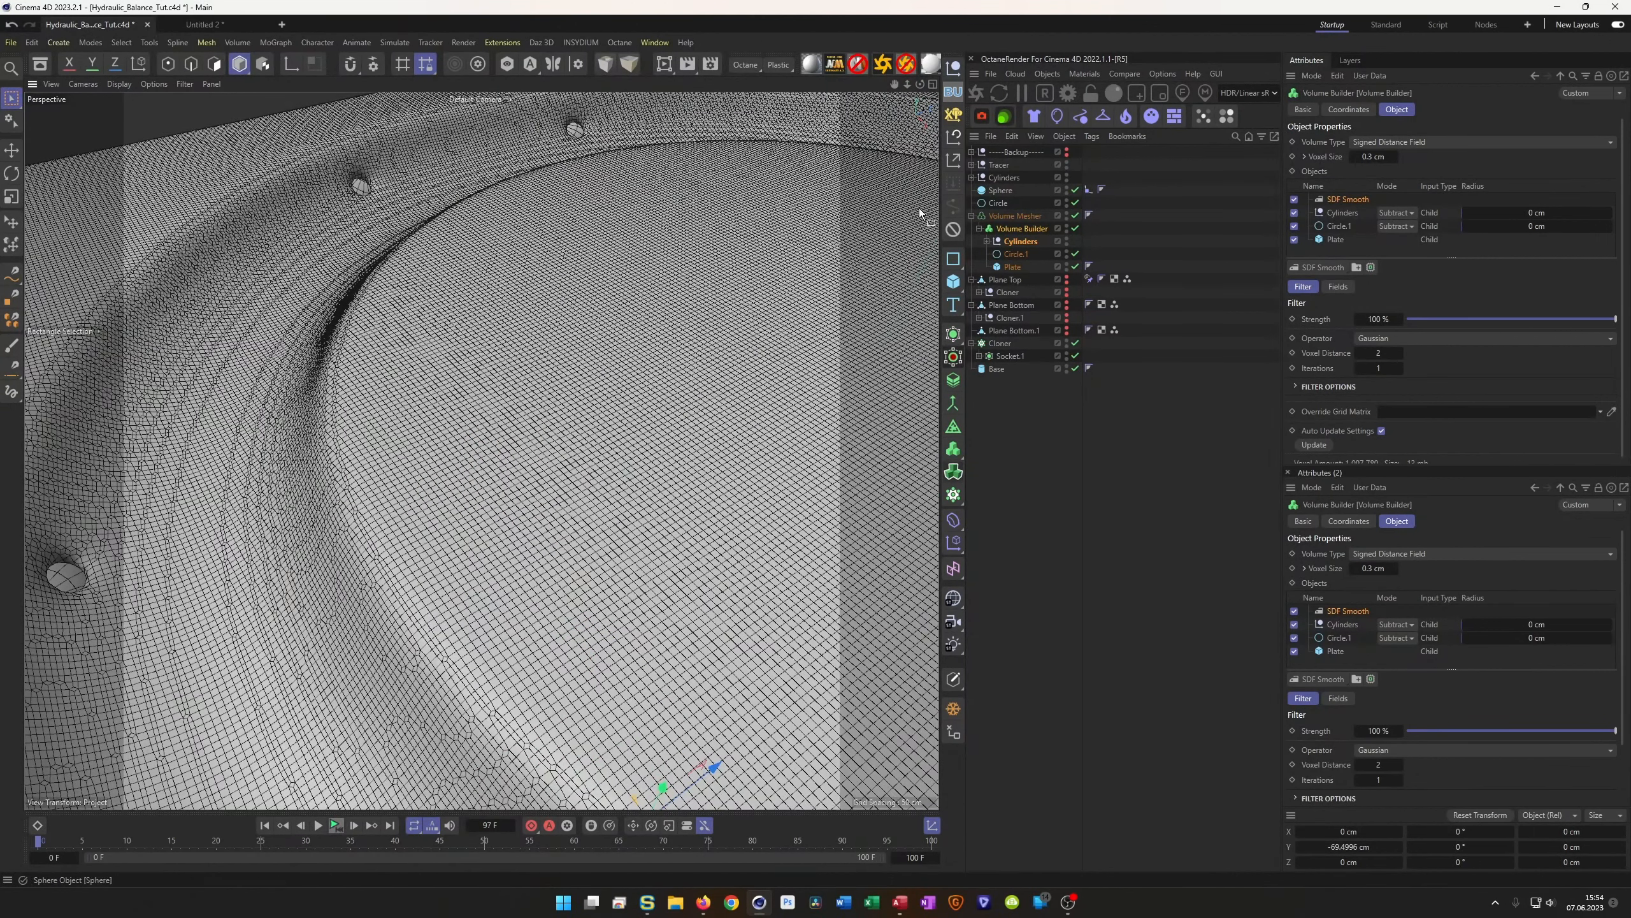
left_click_drag(577, 233, 627, 205, "alt")
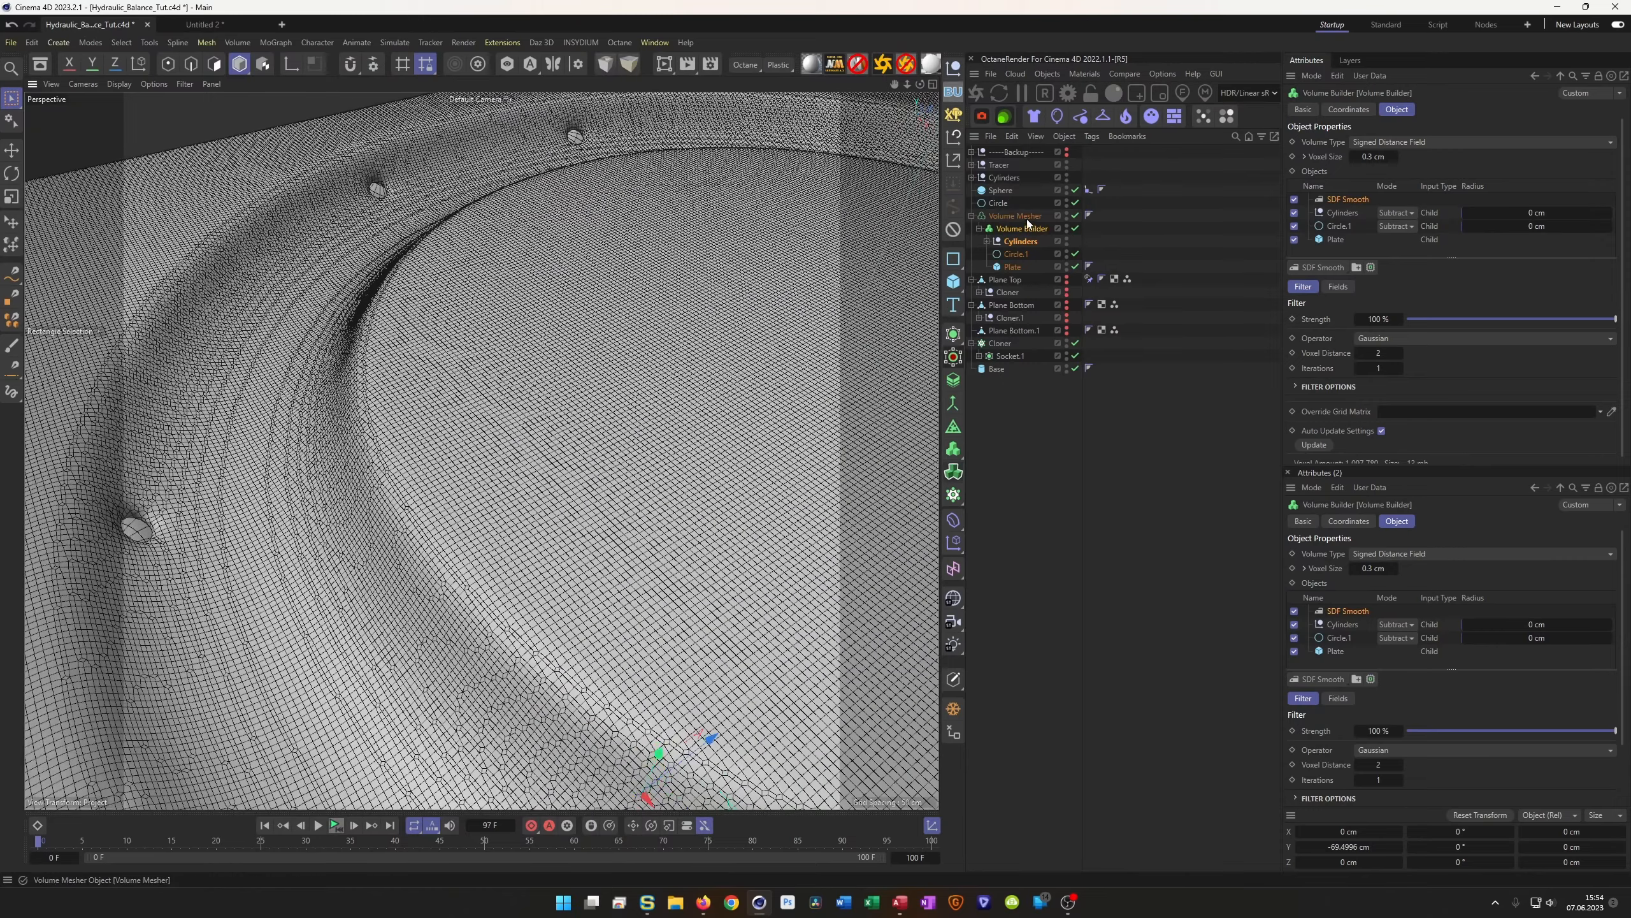
left_click(1015, 254)
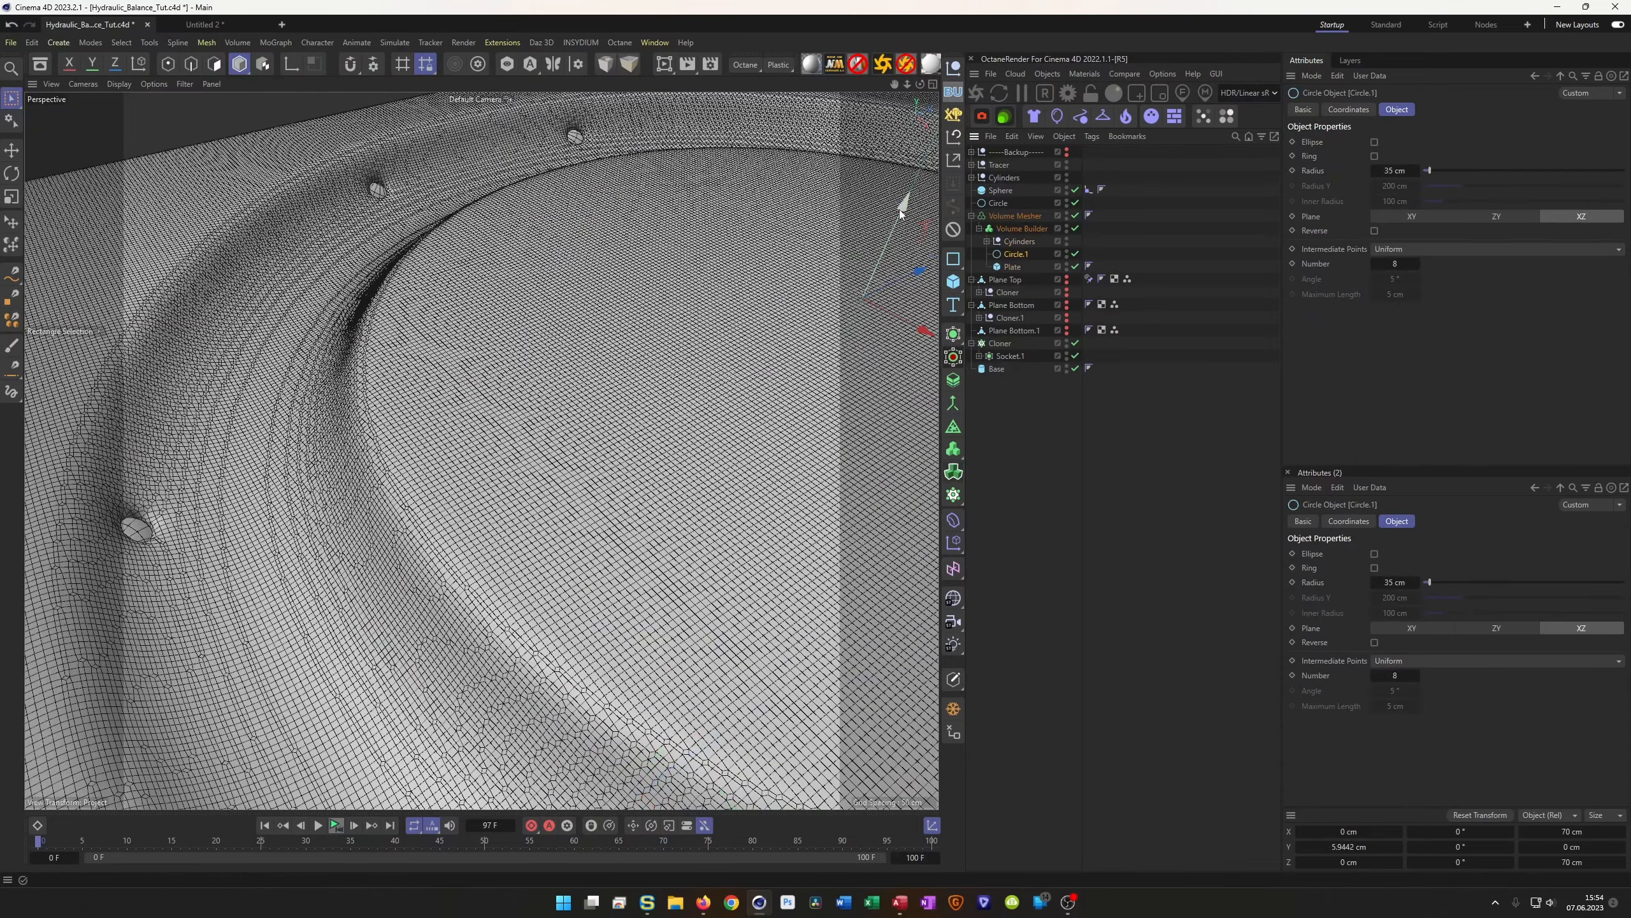
left_click_drag(901, 213, 901, 211)
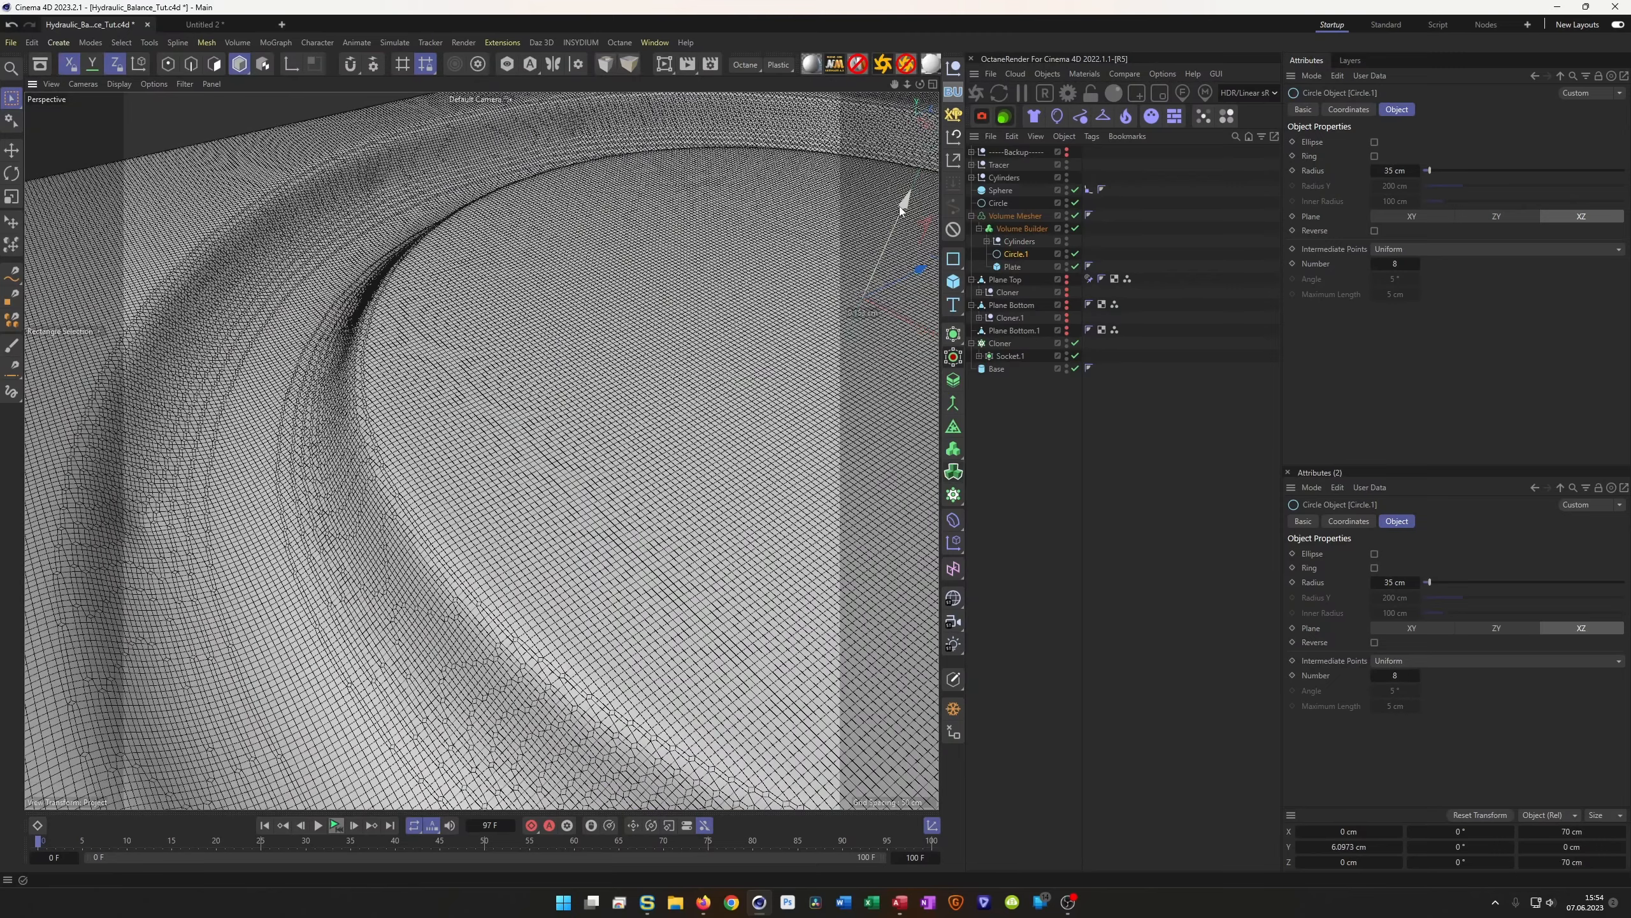
scroll(901, 212, "down", 5)
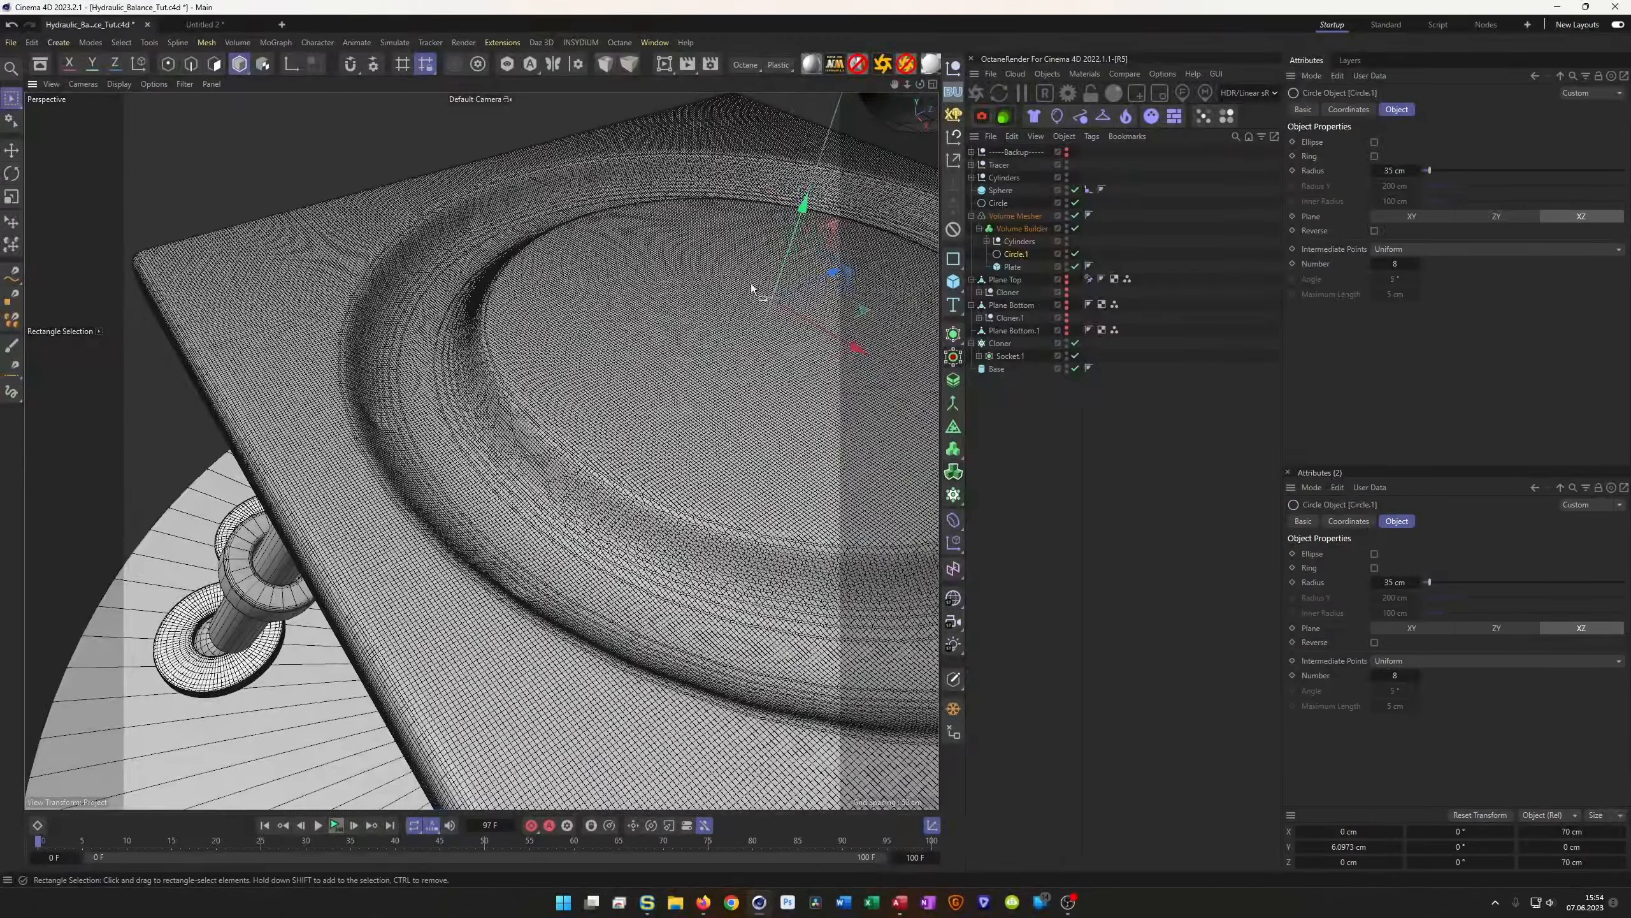
left_click_drag(803, 207, 804, 204)
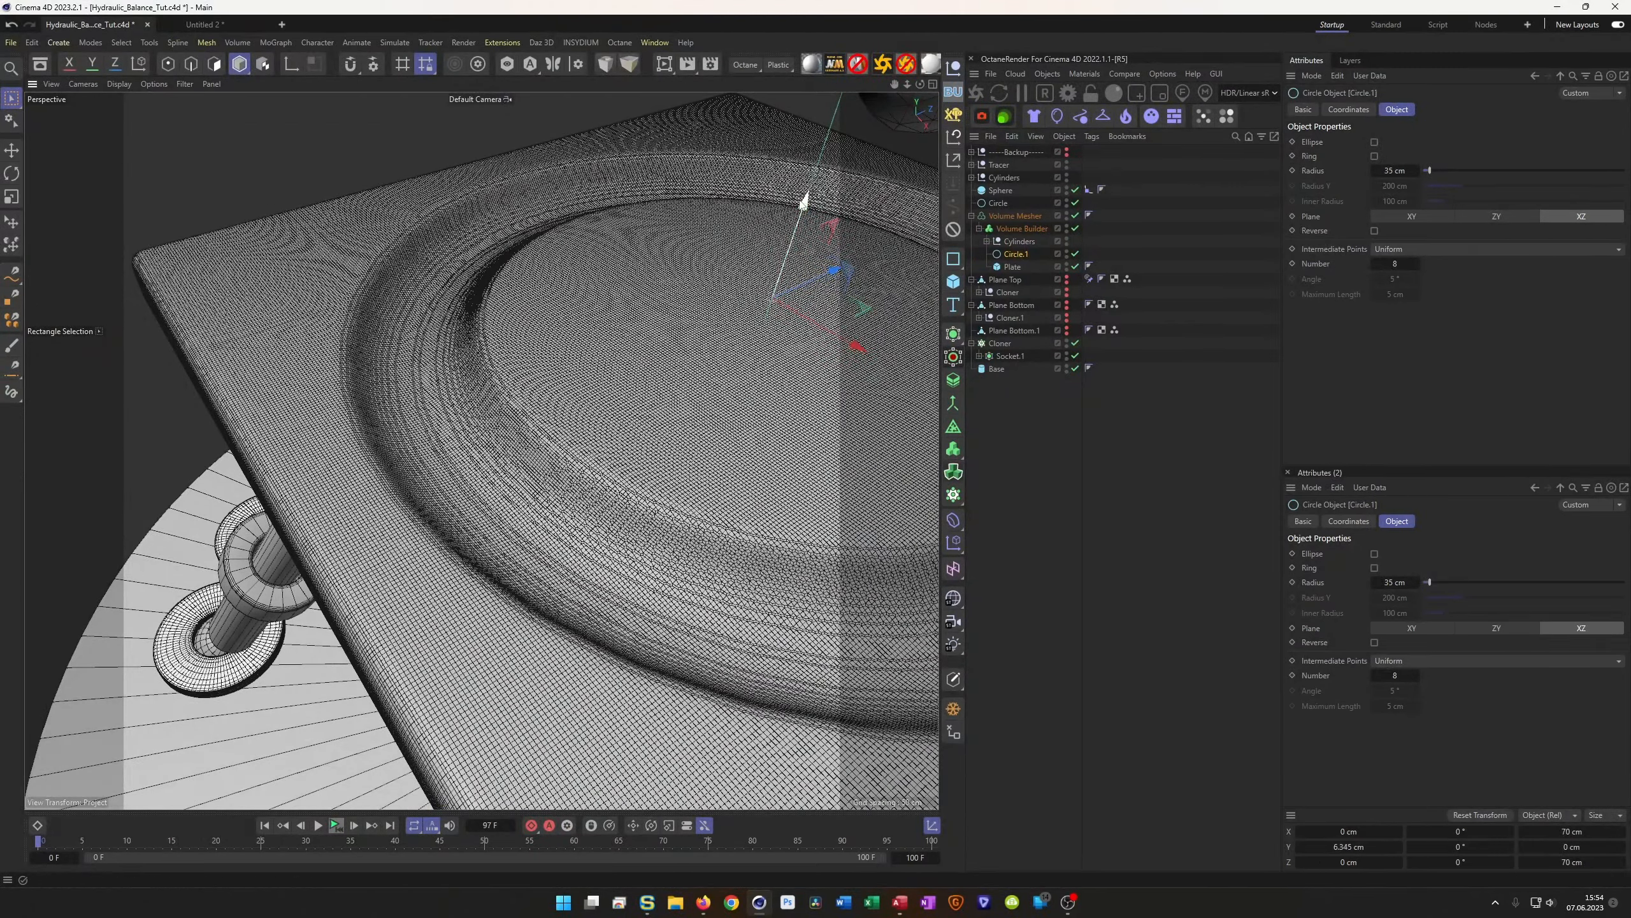
scroll(652, 316, "down", 4)
left_click_drag(652, 315, 666, 355, "alt")
left_click_drag(581, 395, 612, 430, "alt")
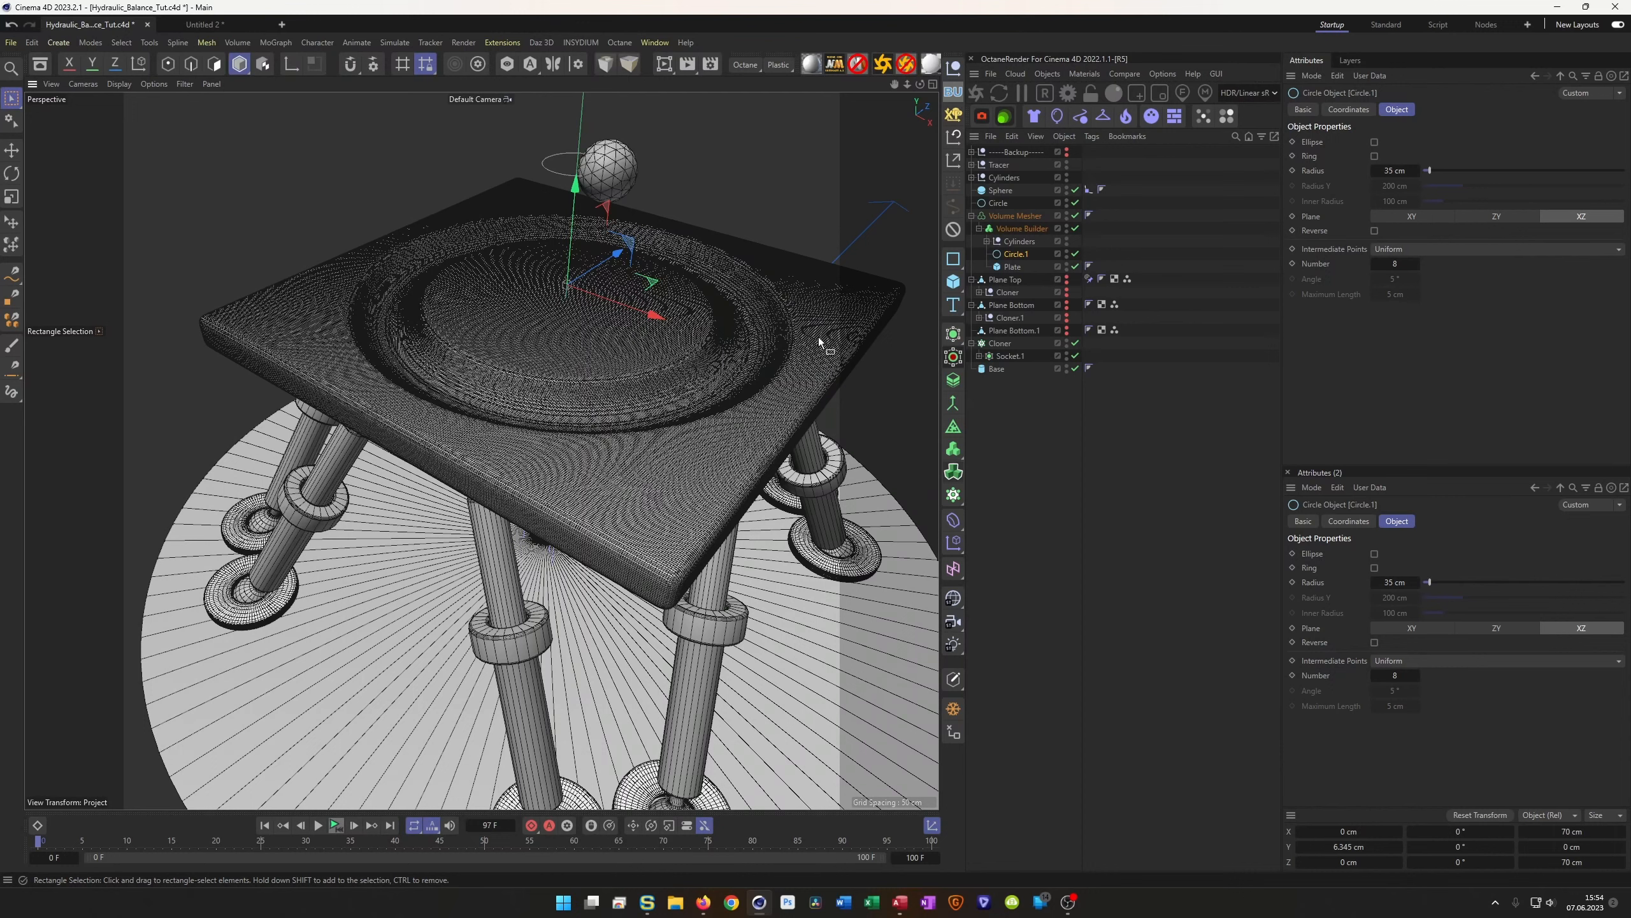
left_click(1012, 216)
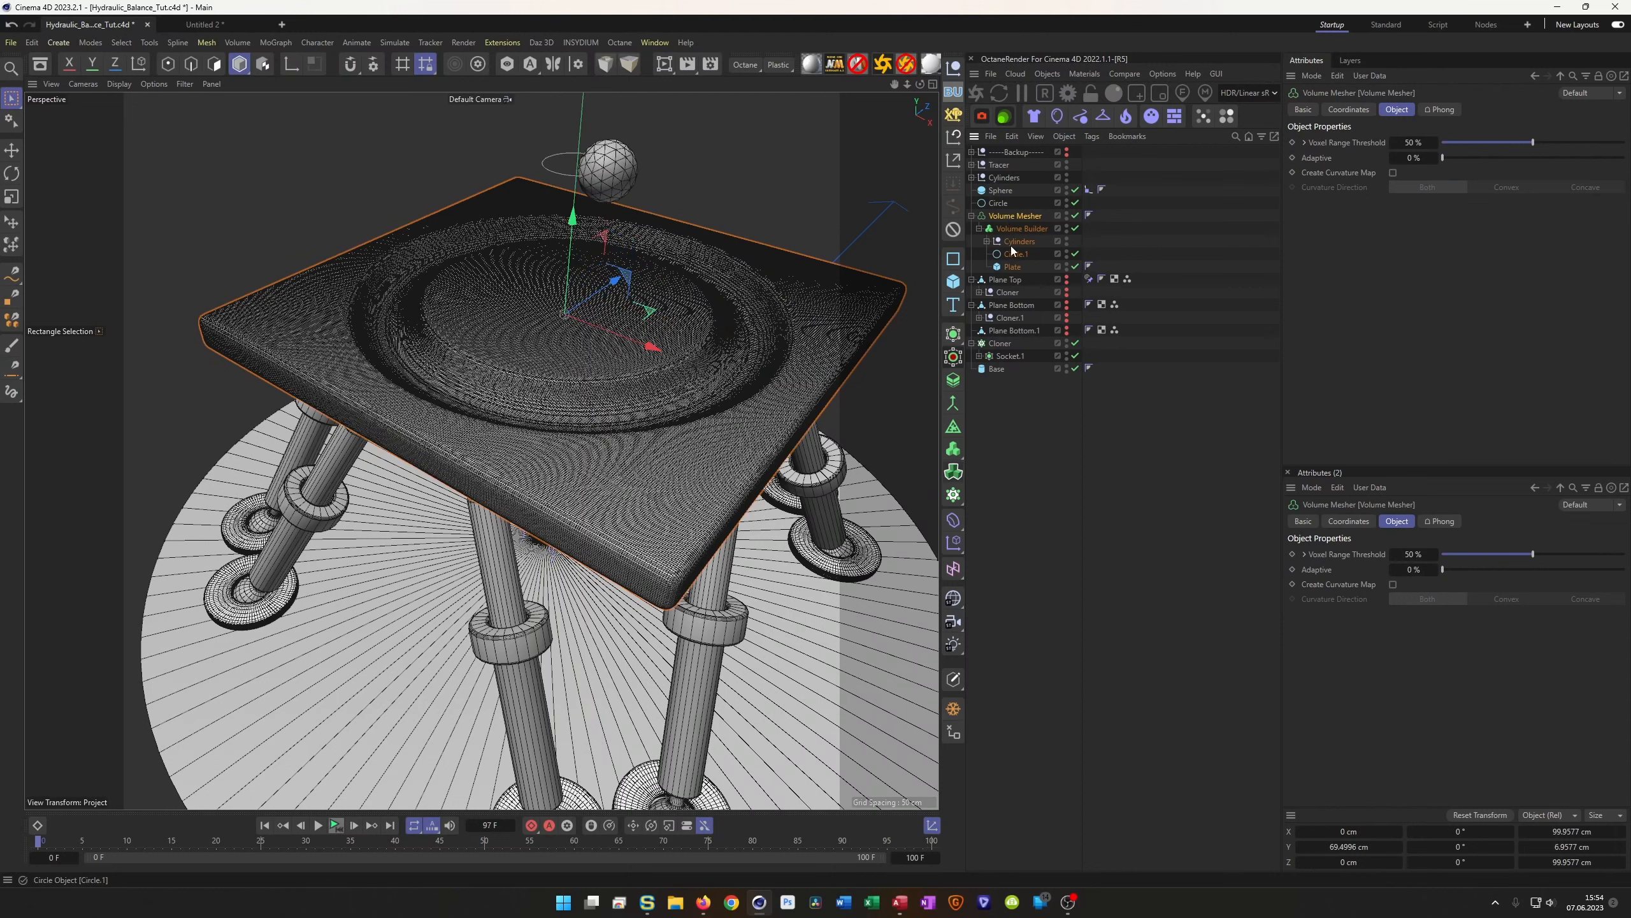
Bake the Volume Mesher into a polygon object named Plate and disable the original
right_click(1017, 214)
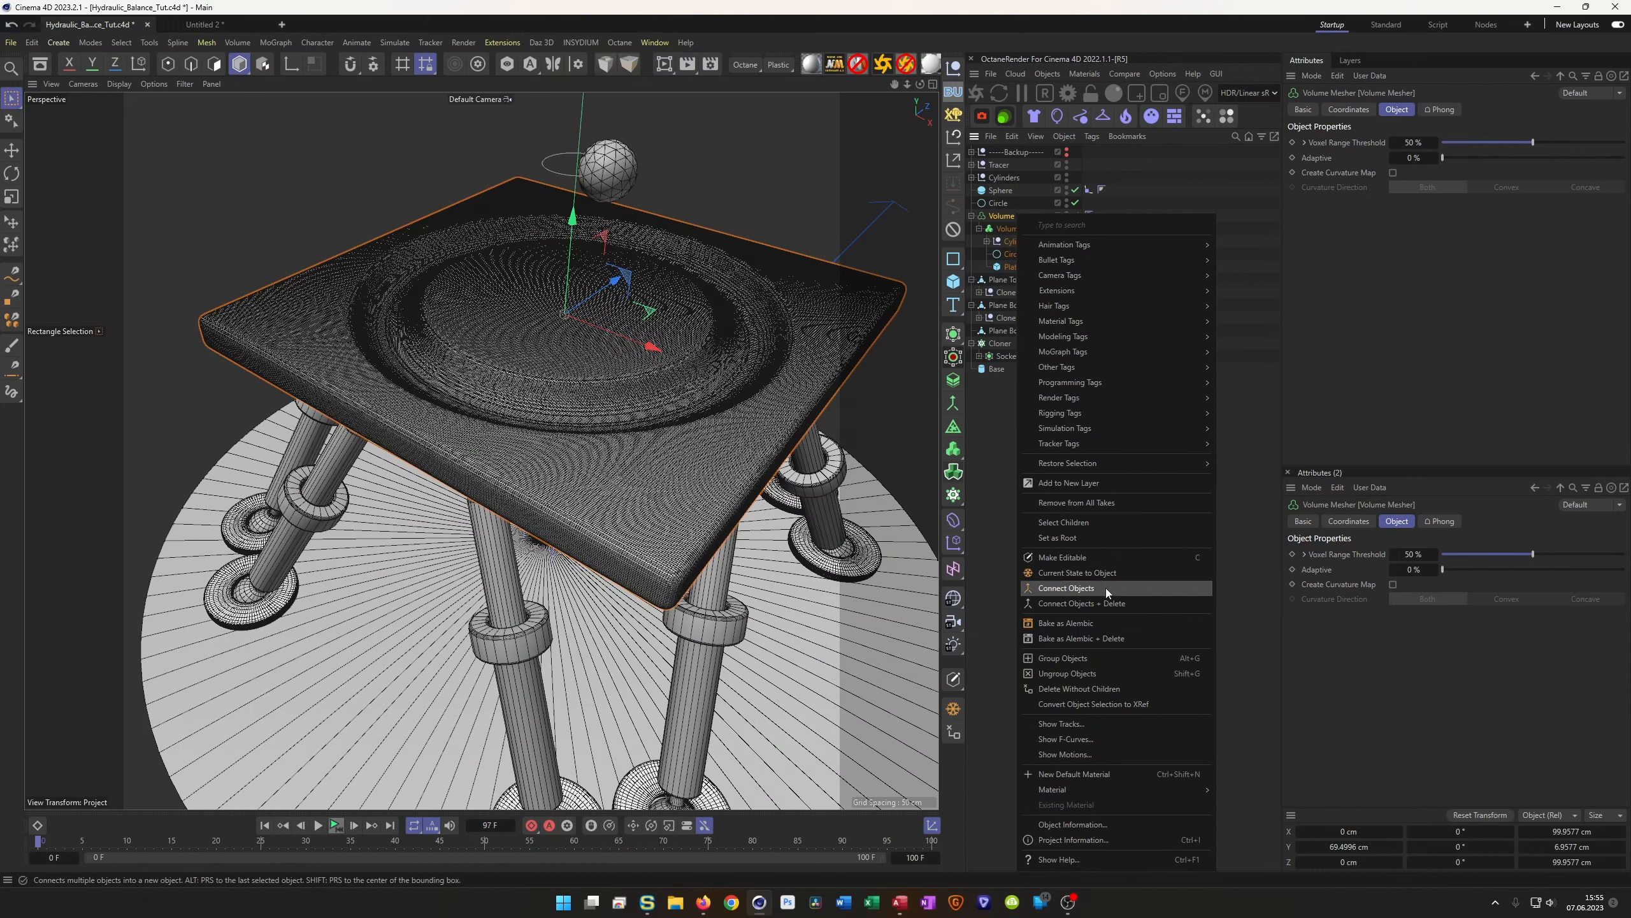
left_click(1070, 573)
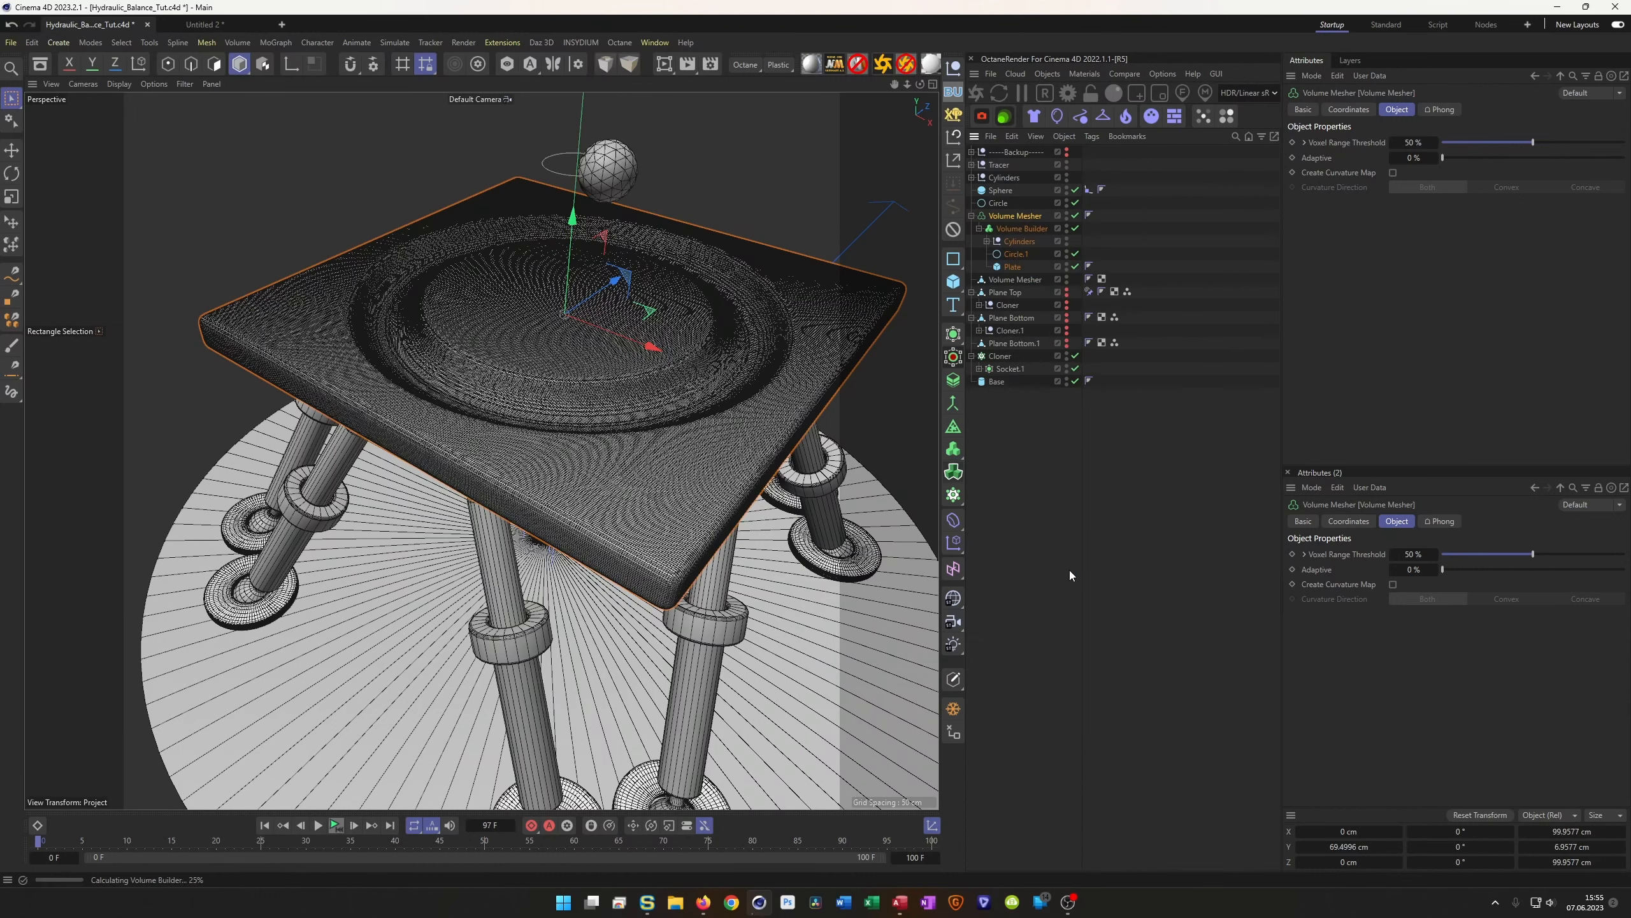
double_click(1016, 280)
type("Plate")
key("Return")
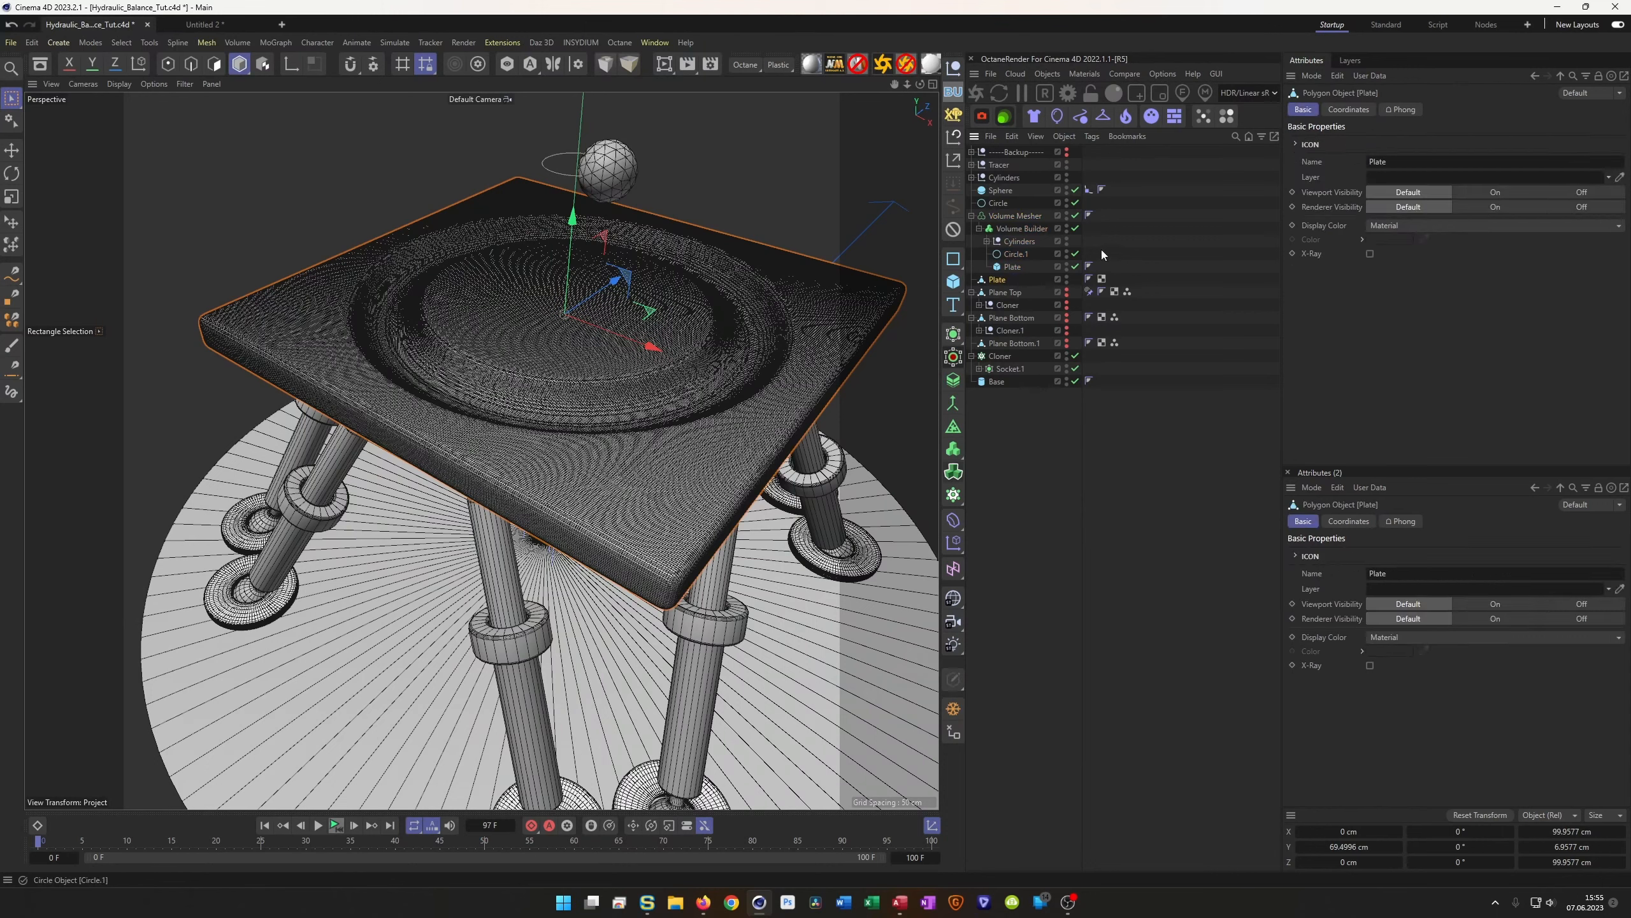
left_click(1075, 215)
left_click(971, 215)
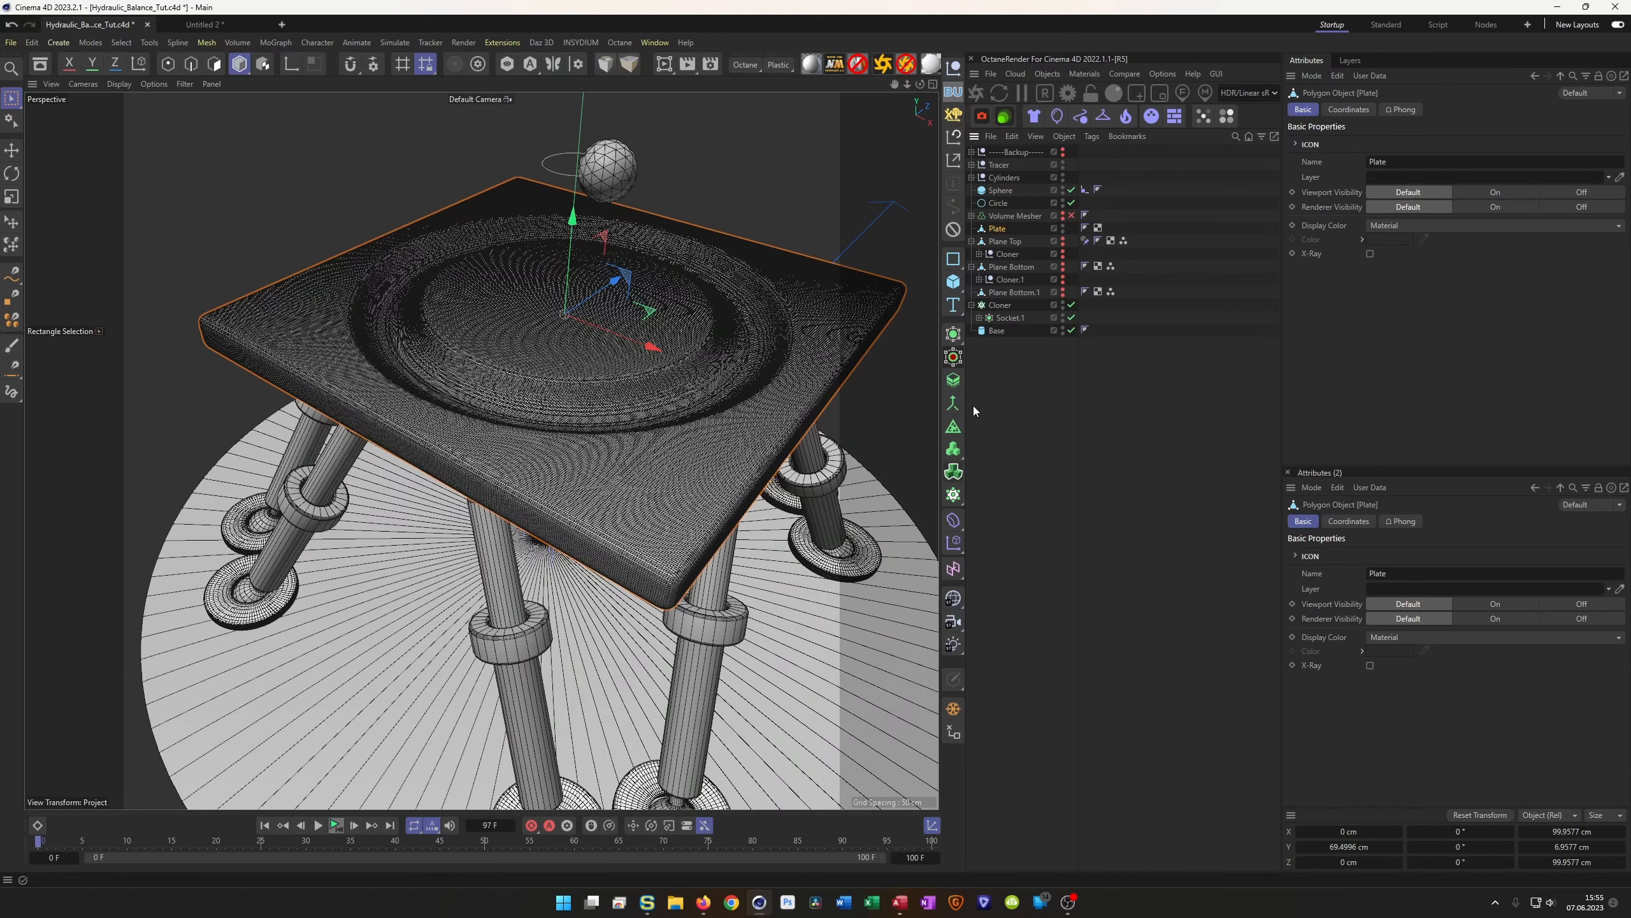
Put Plate under a Remesh with 5% mesh density and X symmetry
left_click(953, 427)
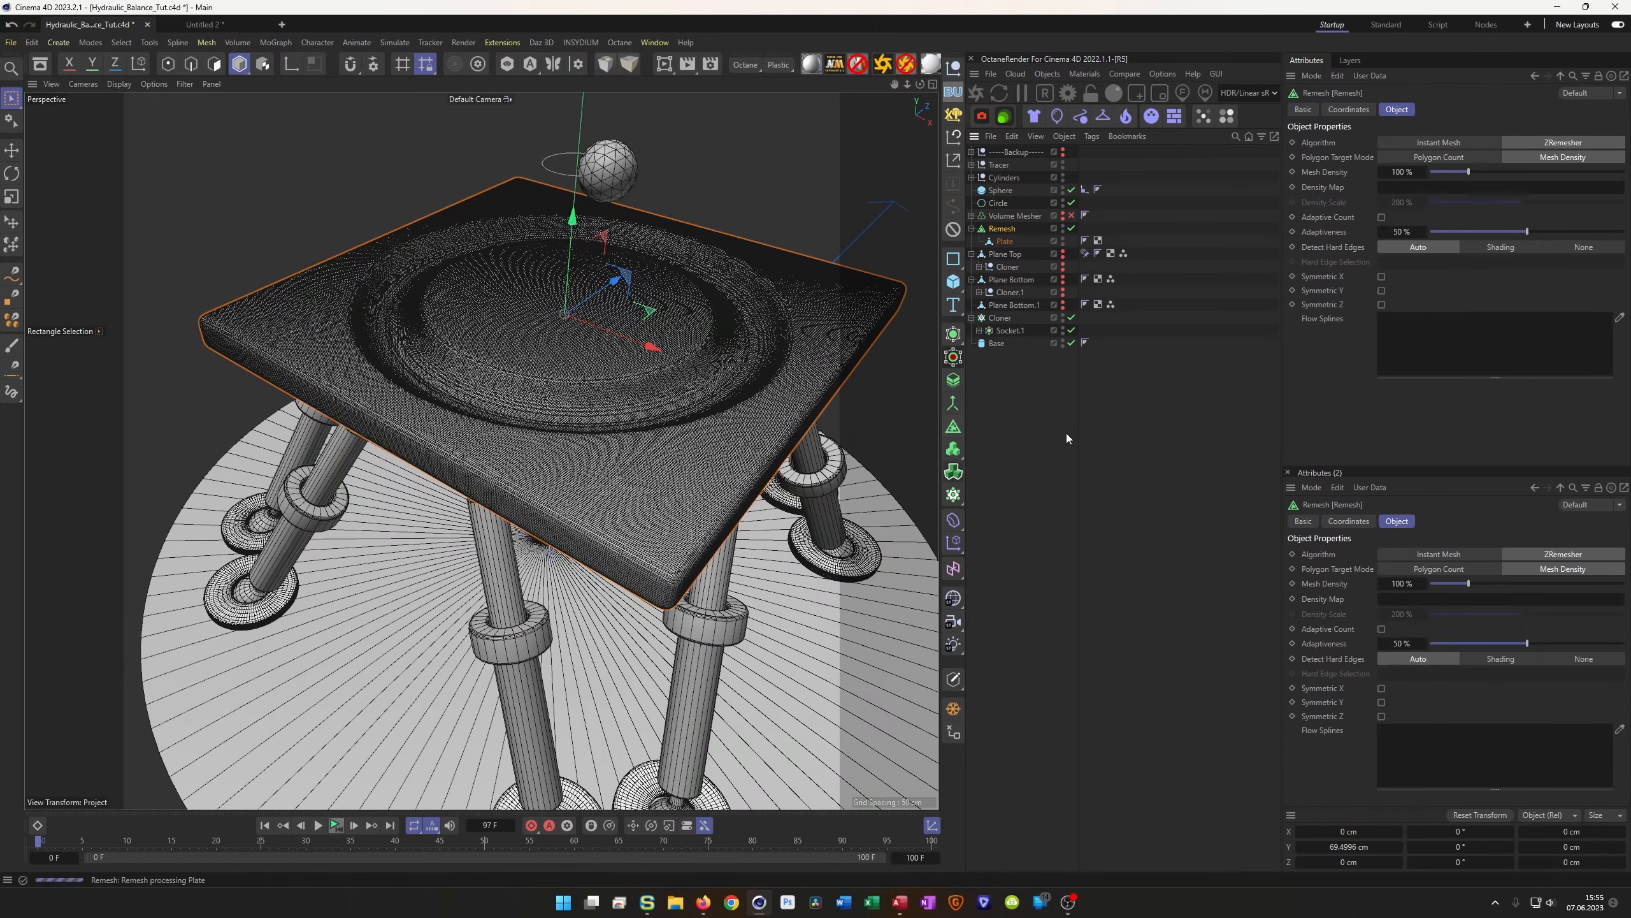
left_click(1402, 172)
type("5")
key("Return")
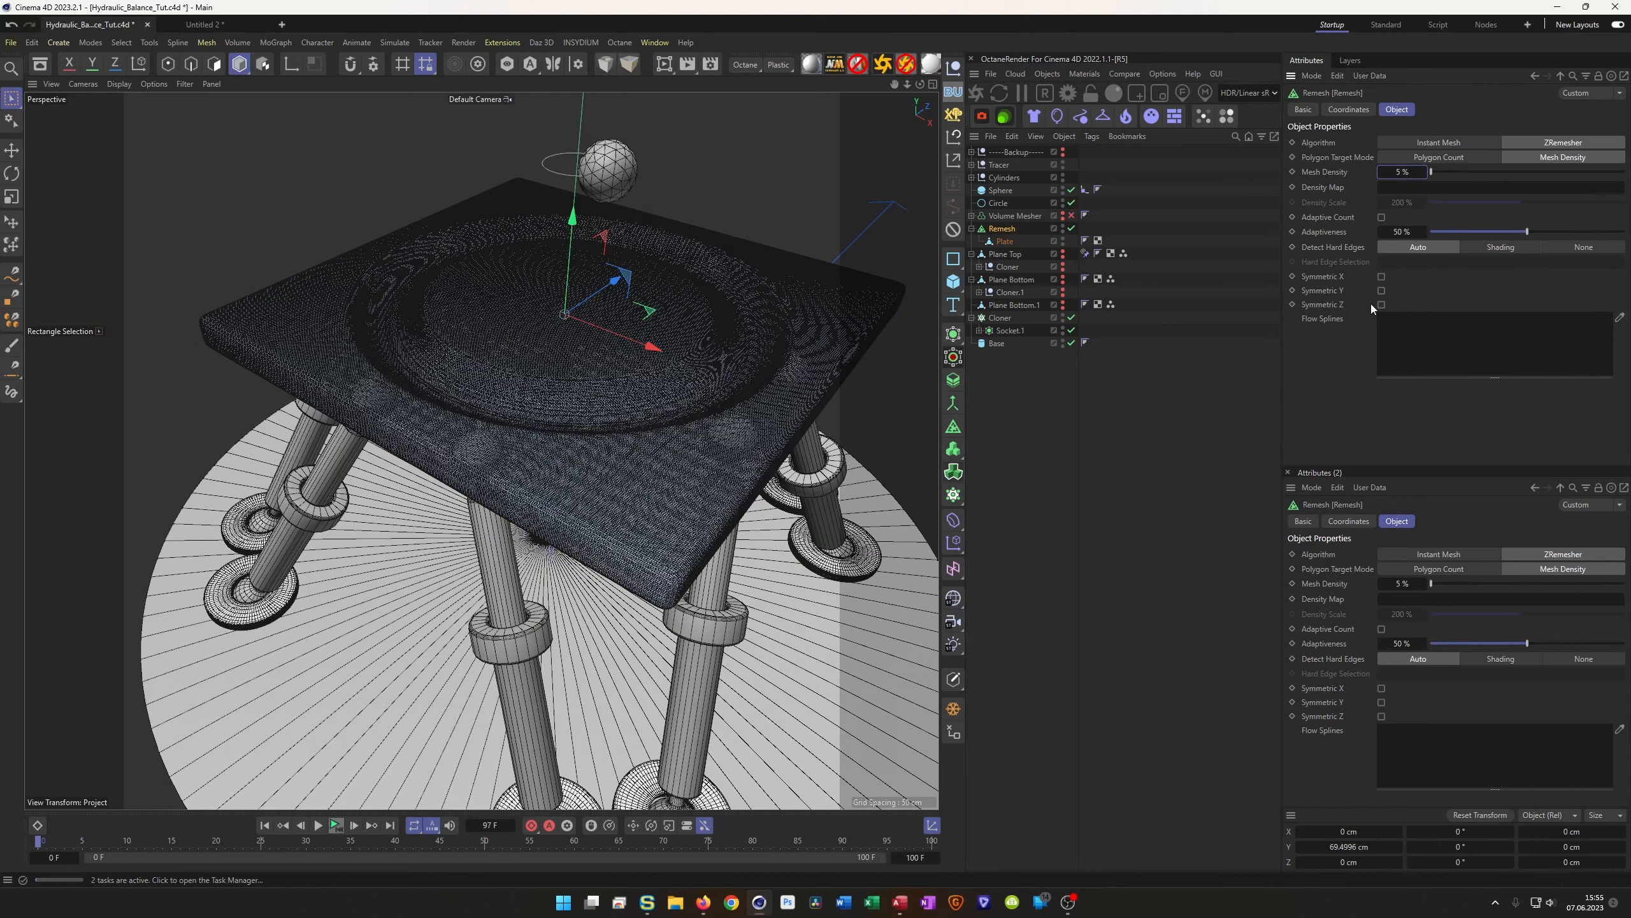
left_click(1381, 277)
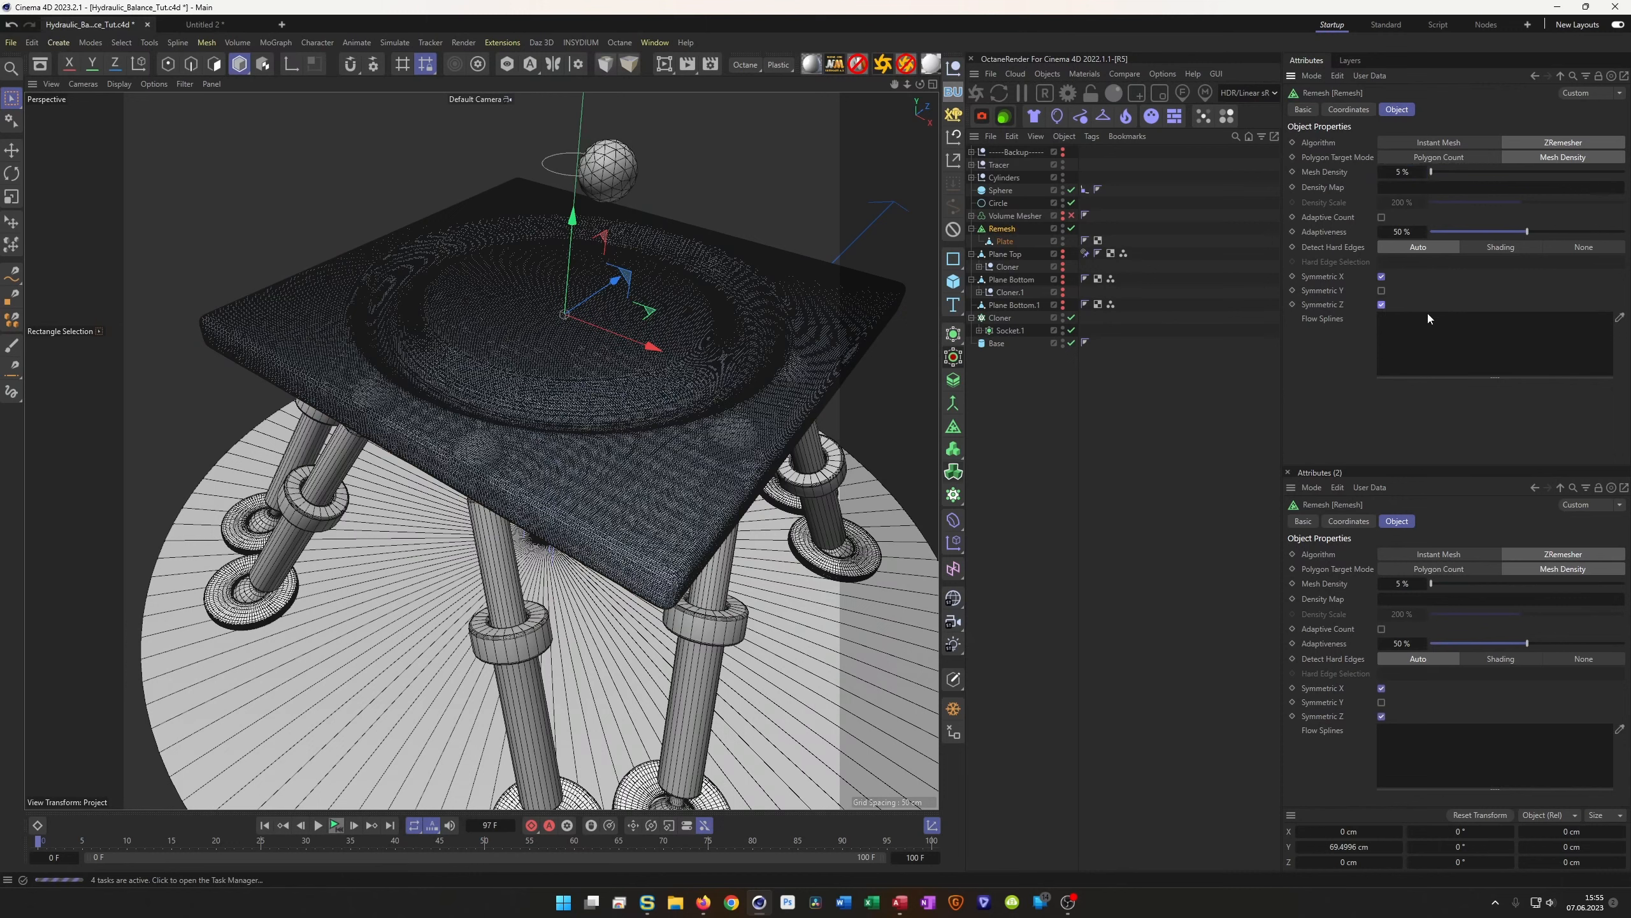
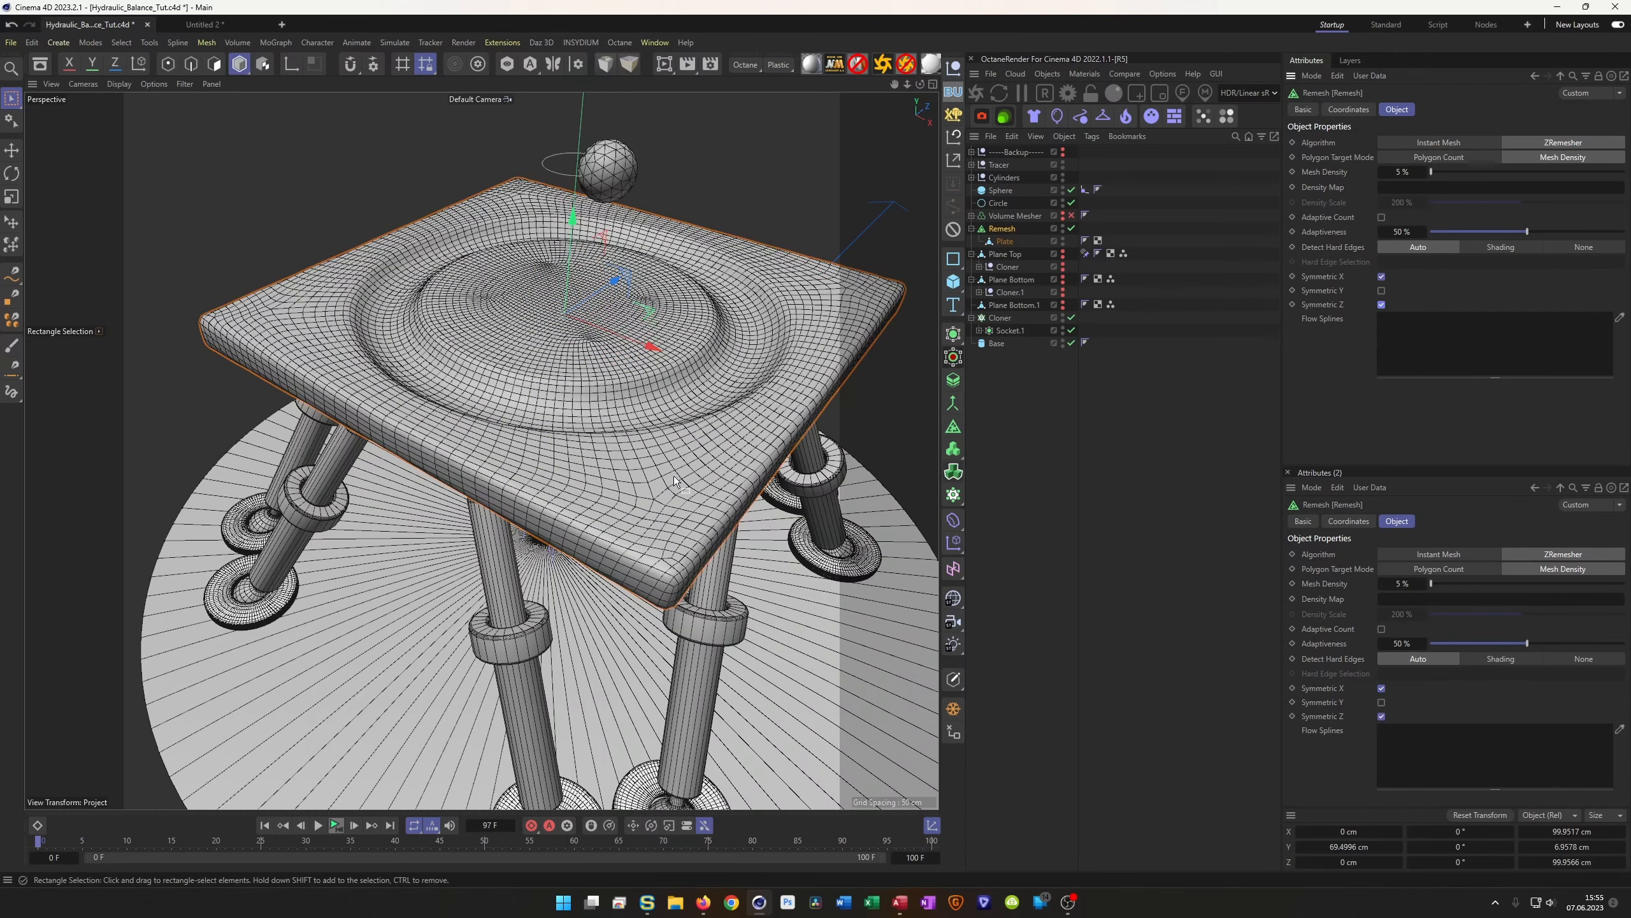
Bake the Remesh result into an editable polygon object, delete the generator and rename it Plate
left_click_drag(622, 386, 736, 503, "alt")
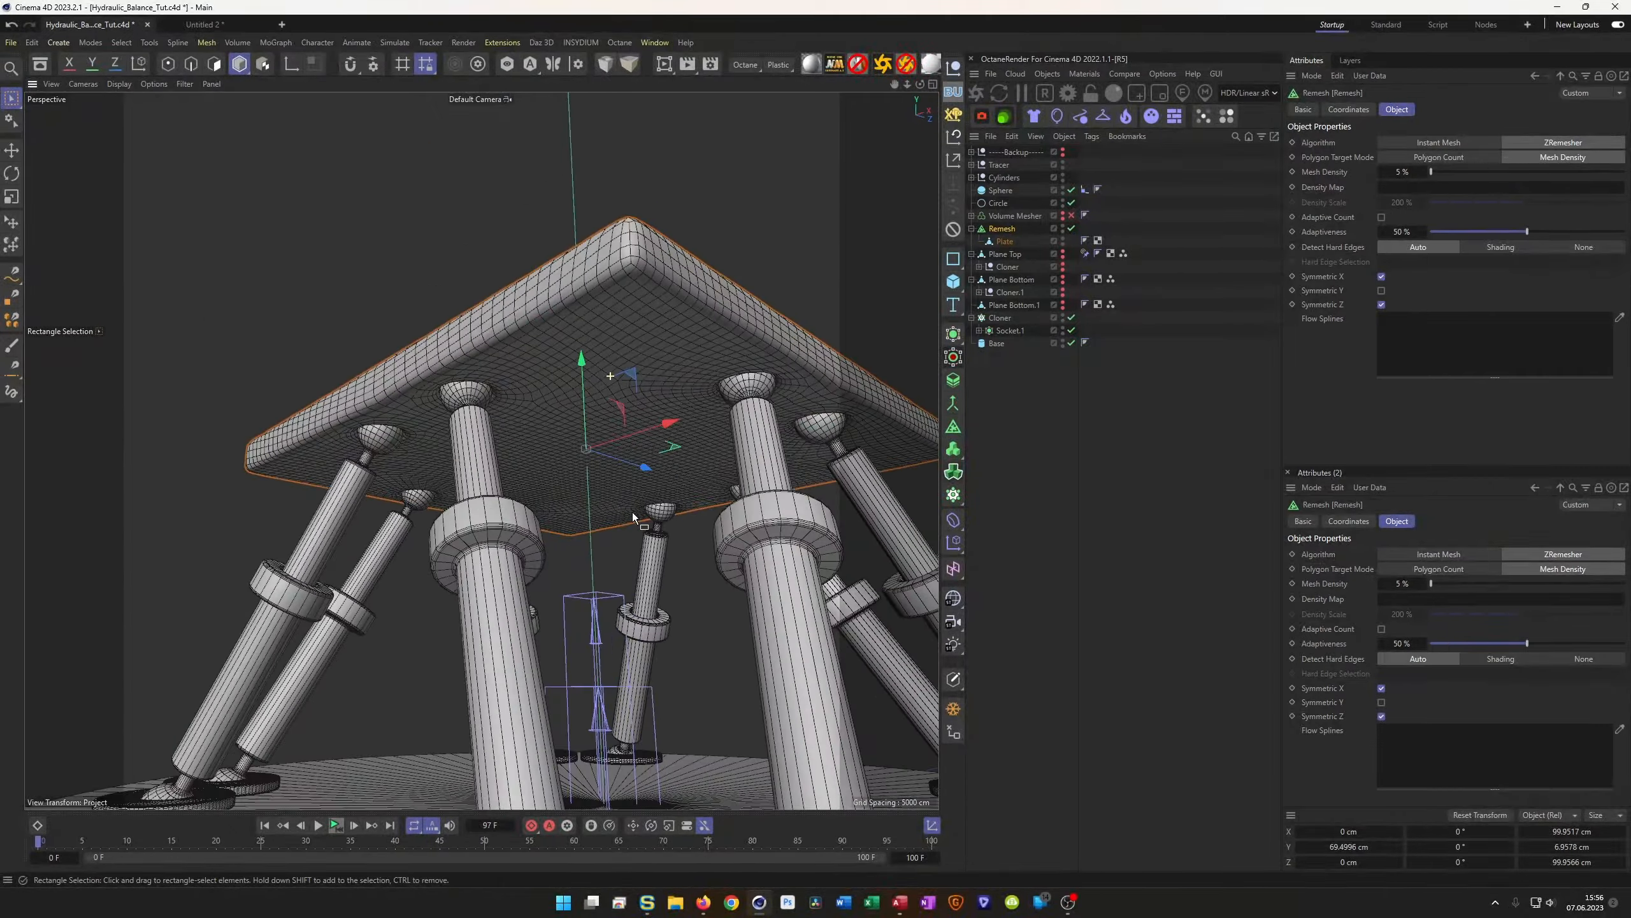
scroll(748, 436, "up", 5)
left_click_drag(782, 375, 697, 386, "alt")
scroll(694, 365, "down", 6)
left_click_drag(649, 247, 568, 361, "alt")
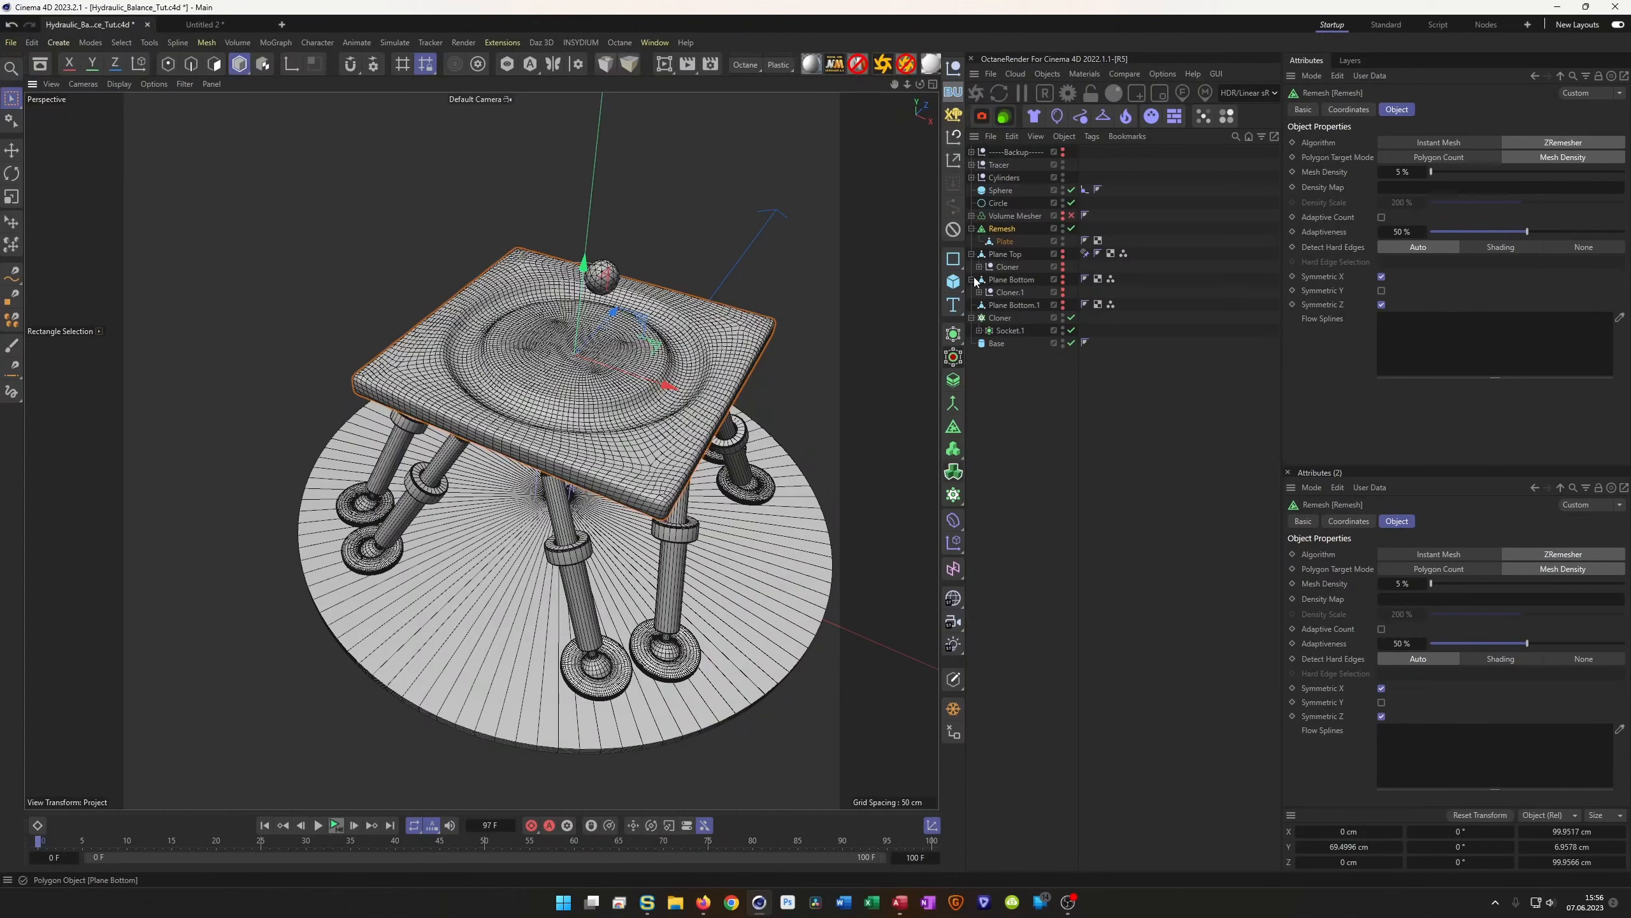
left_click(973, 229)
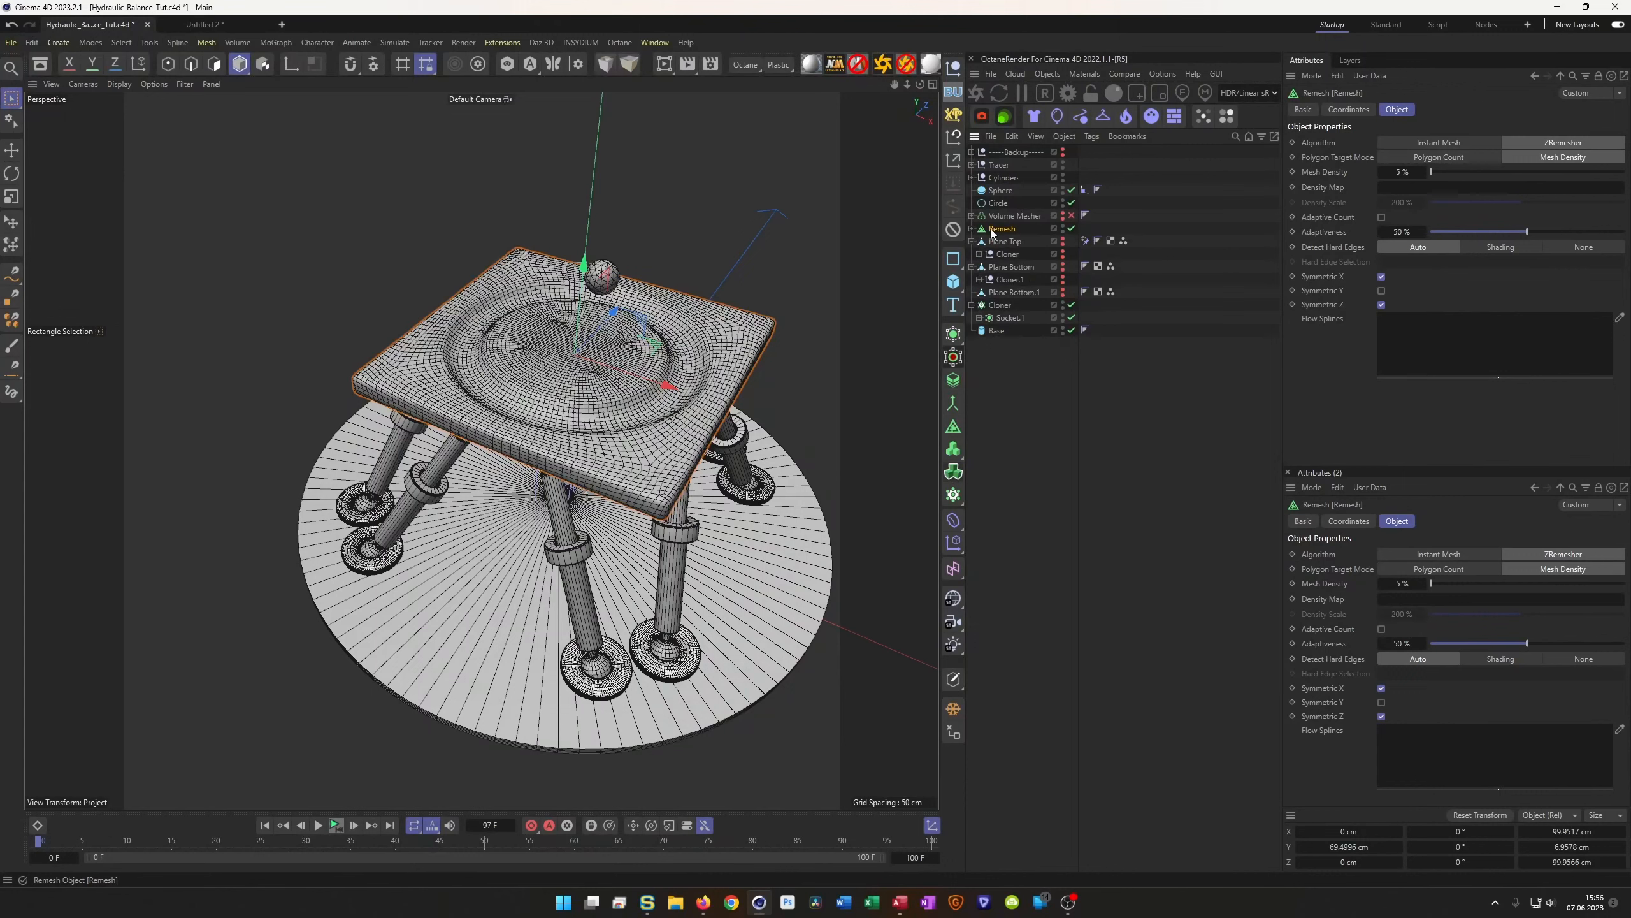
left_click(949, 715)
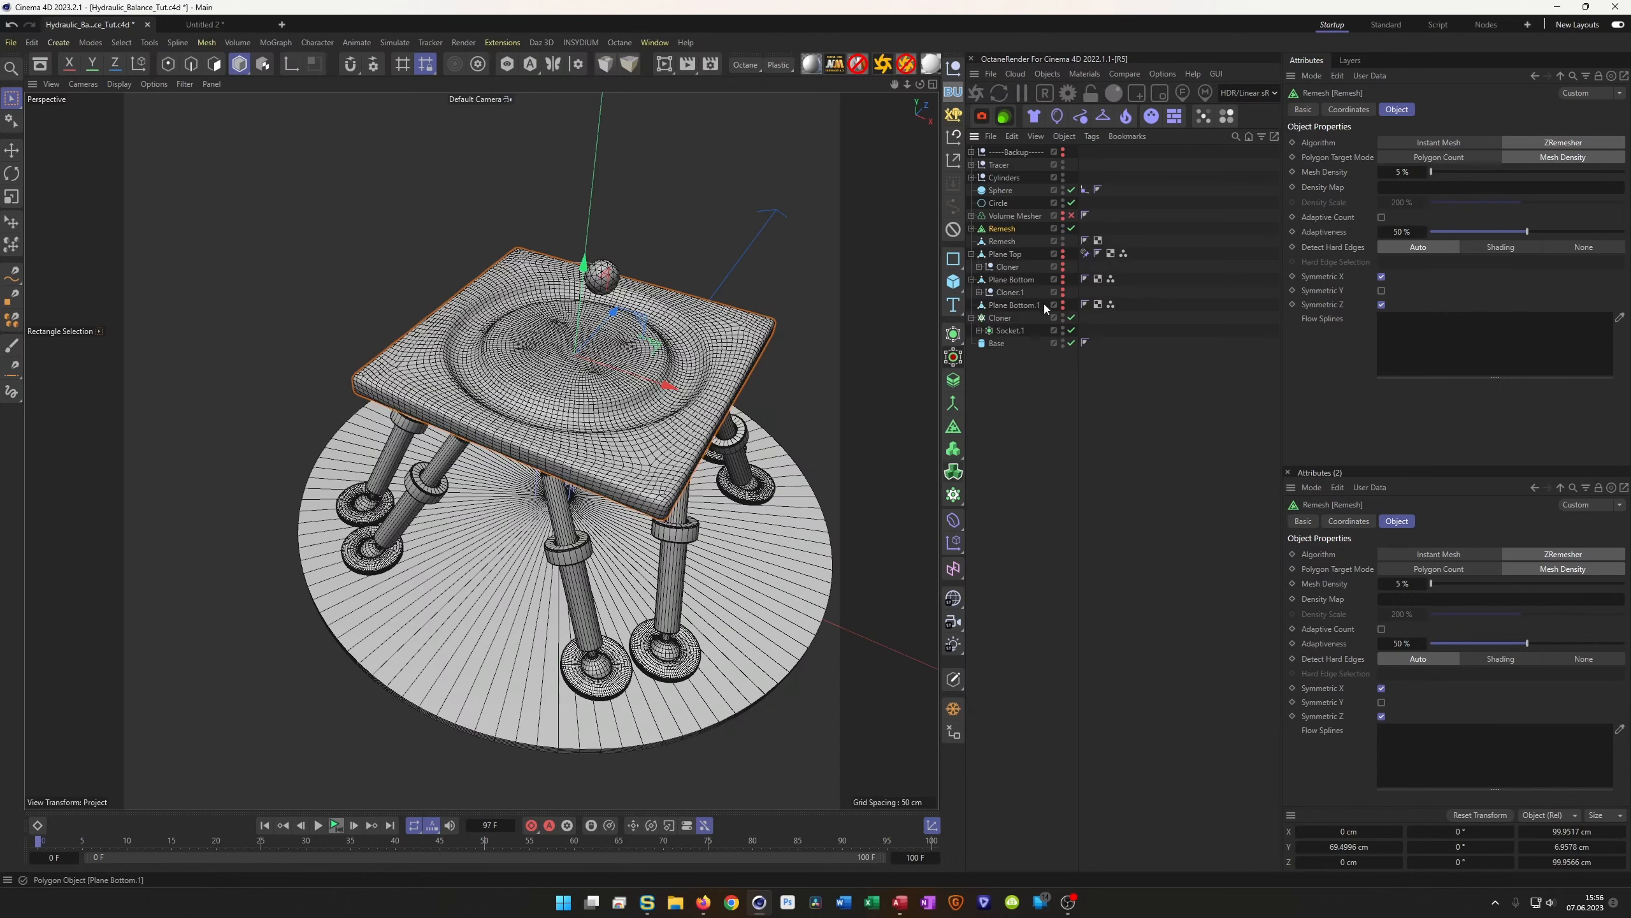
key("Delete")
double_click(1006, 229)
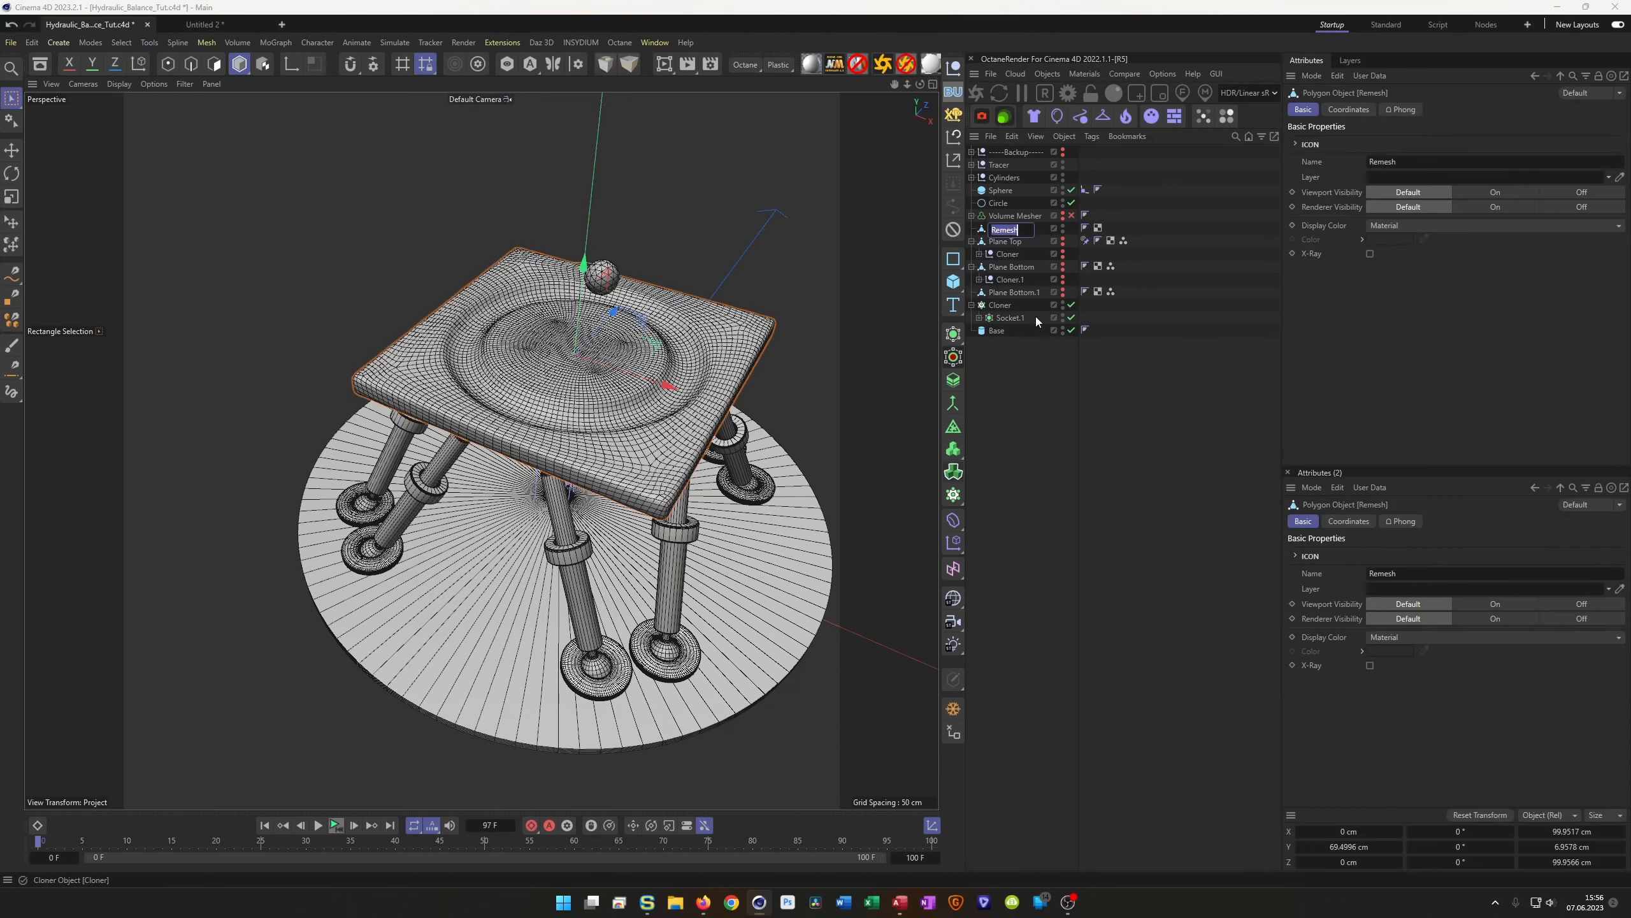
type("Plane")
key("BackSpace")
key("BackSpace")
type("te")
key("Return")
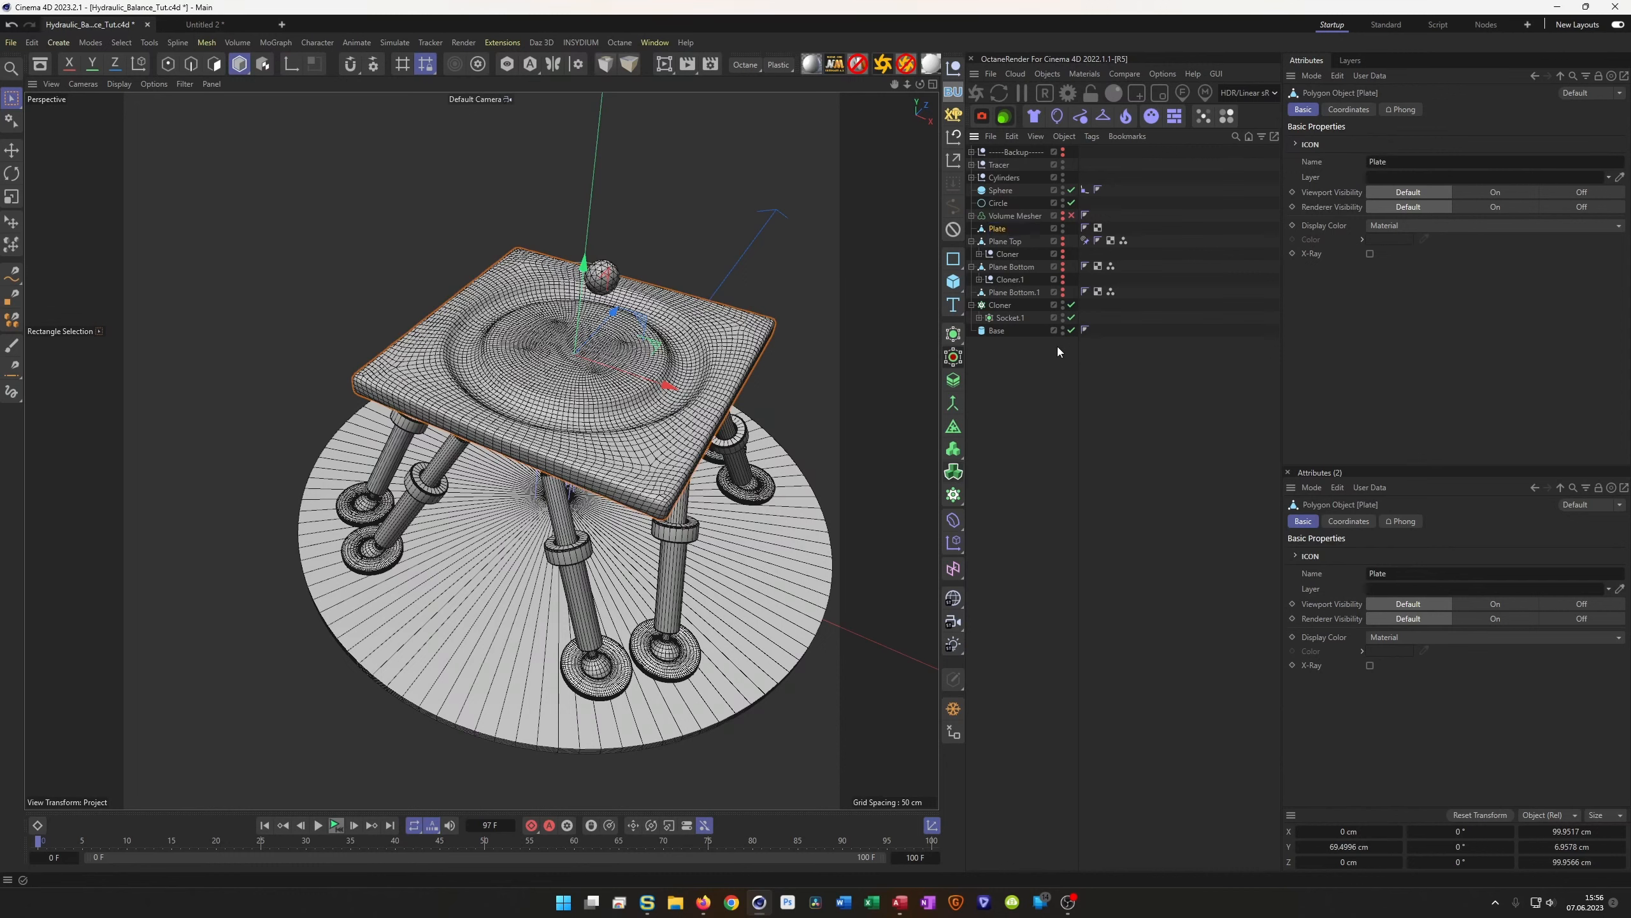
Add a Constraint tag to Plate with Parent enabled and Plane Top as its target
right_click(992, 230)
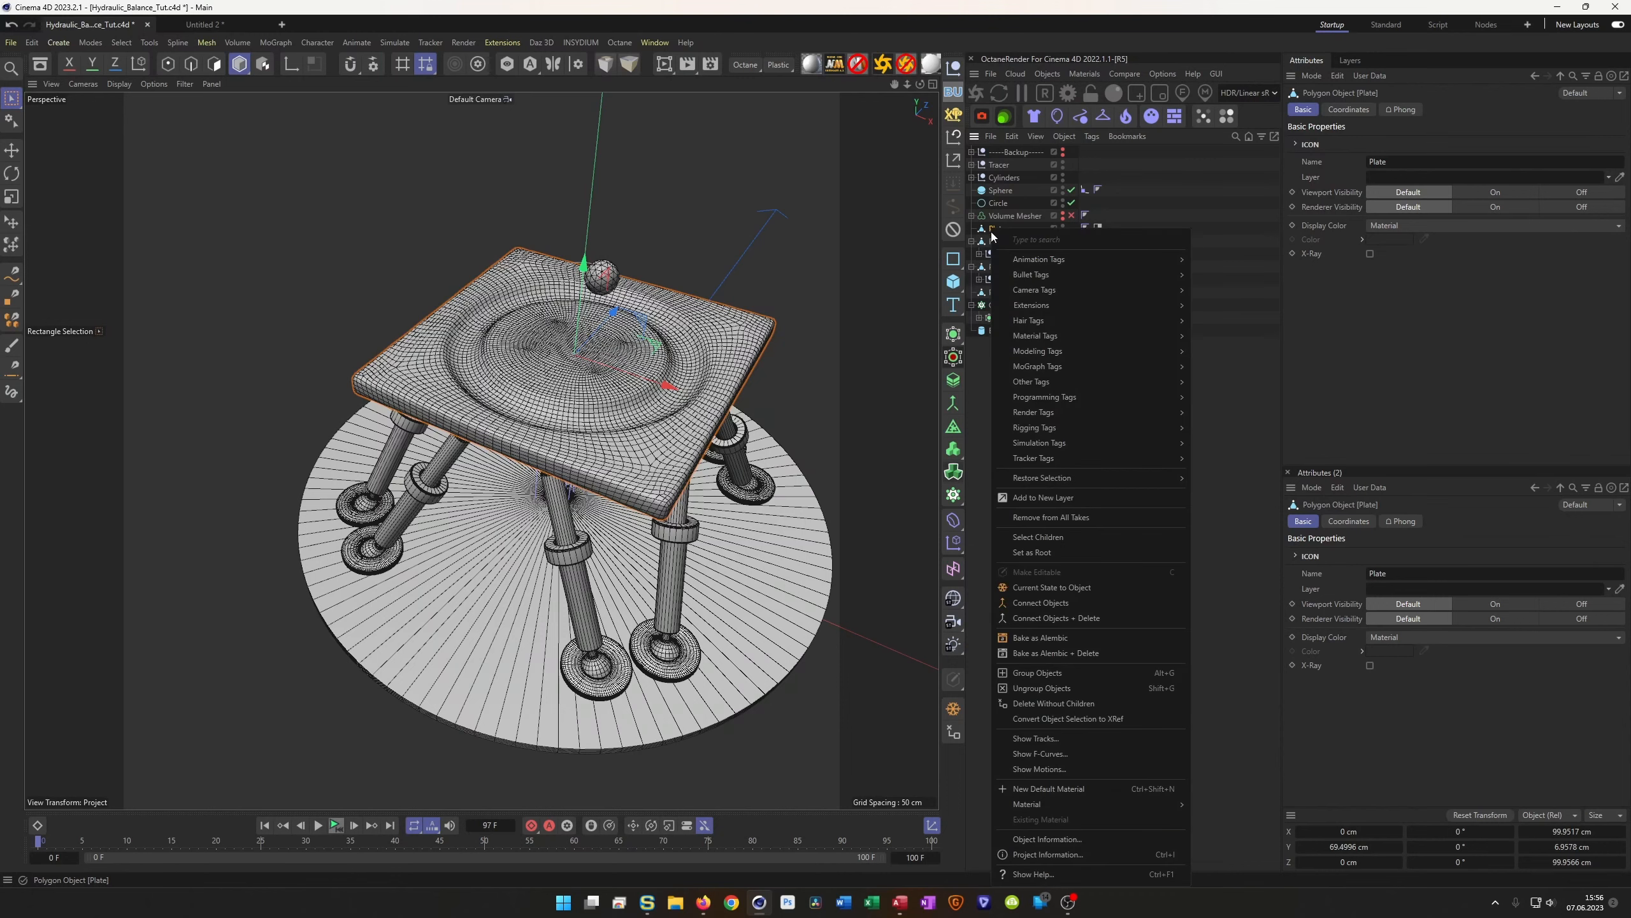
mouse_move(1133, 430)
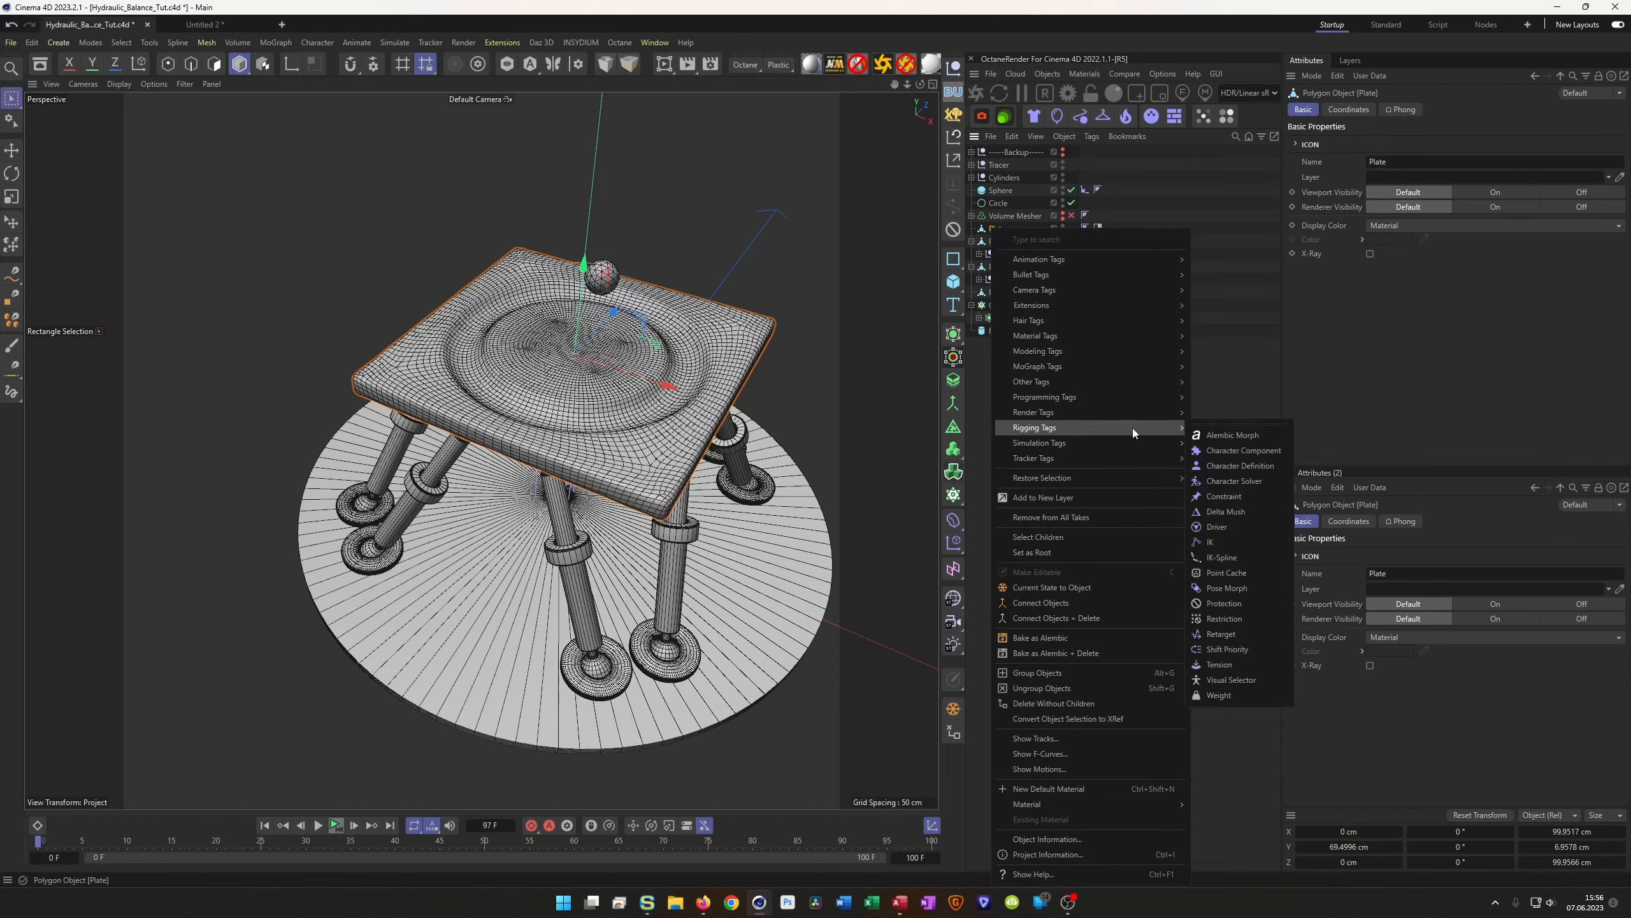
left_click(1224, 496)
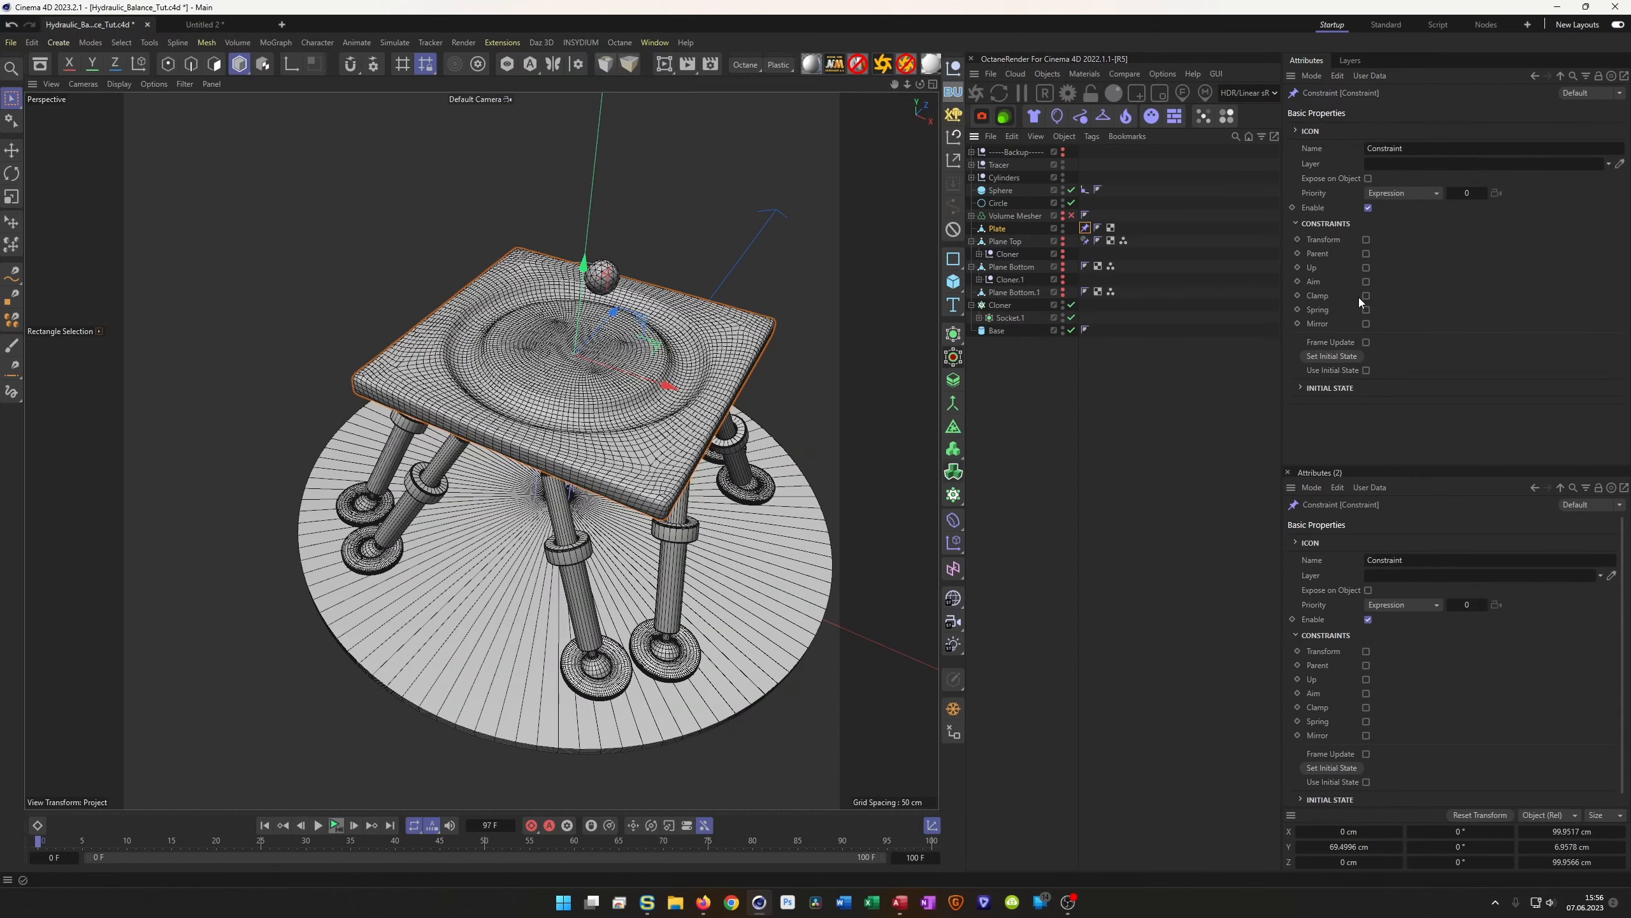
left_click(1366, 253)
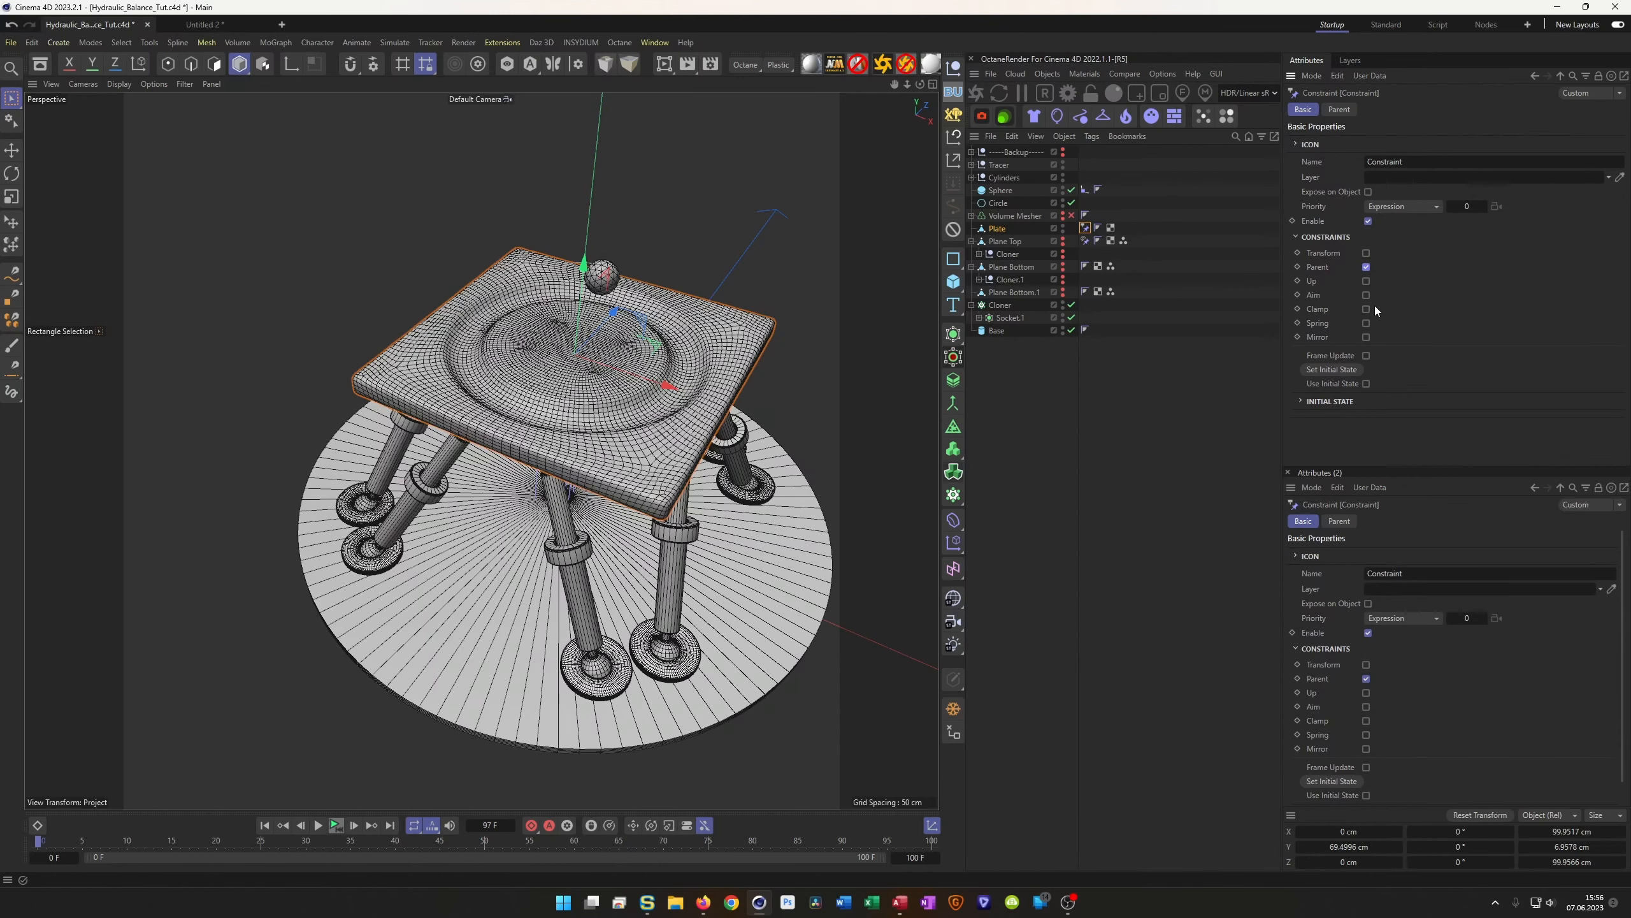
left_click(1347, 109)
left_click_drag(1004, 241, 1355, 303)
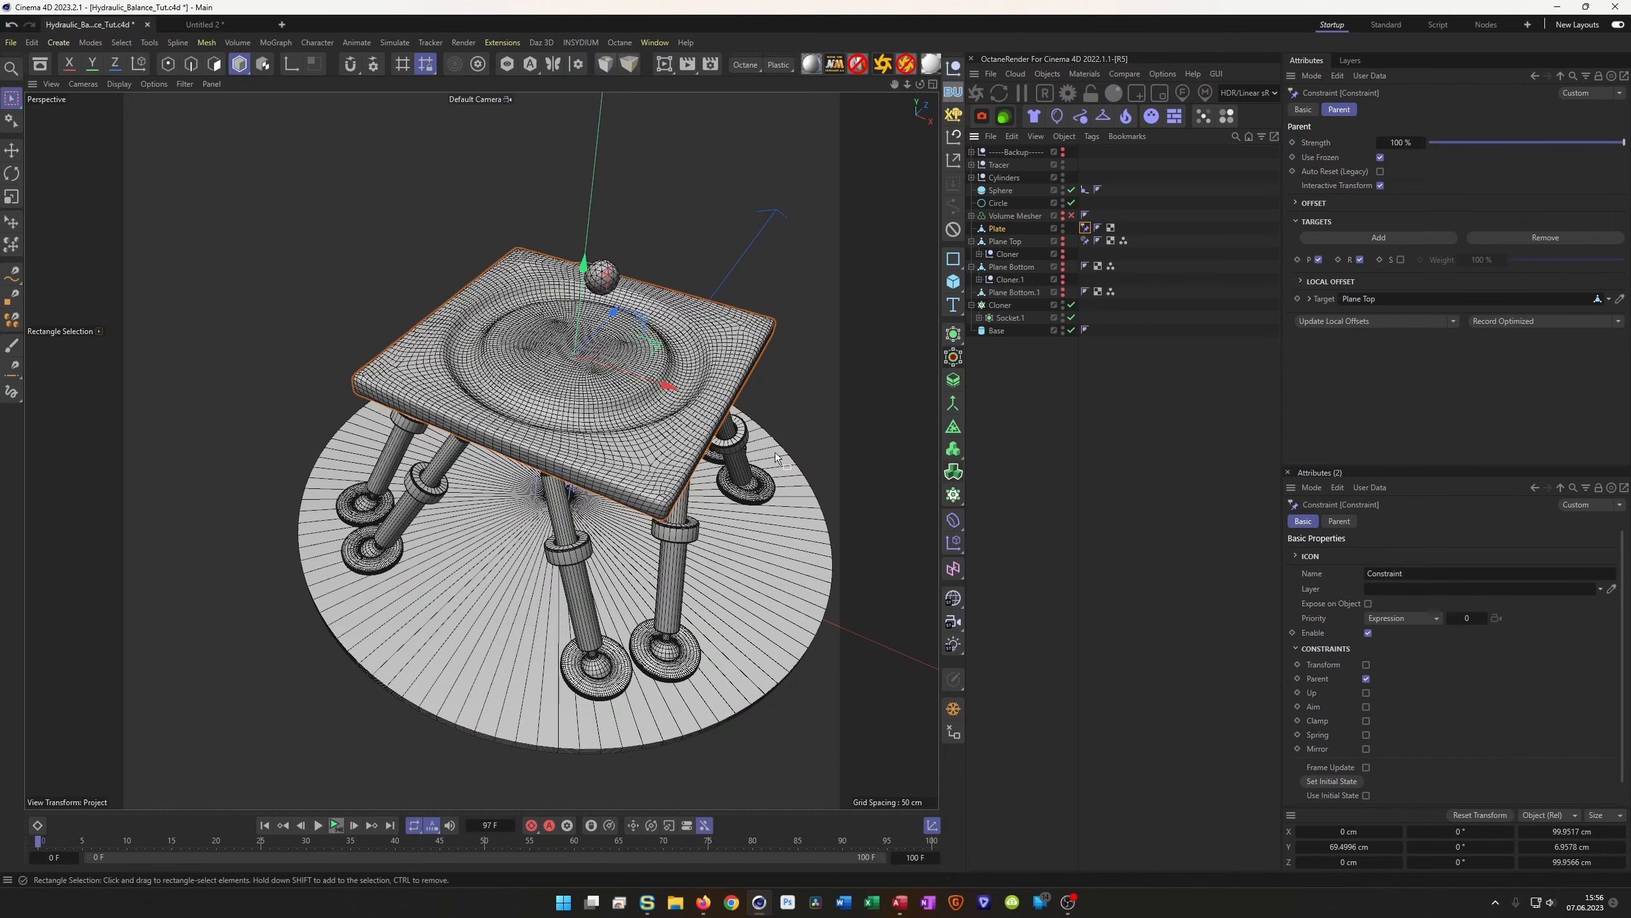
Play the rig animation, check Plane Top's Aim tag, and inspect the steeply tilted plate
left_click(335, 827)
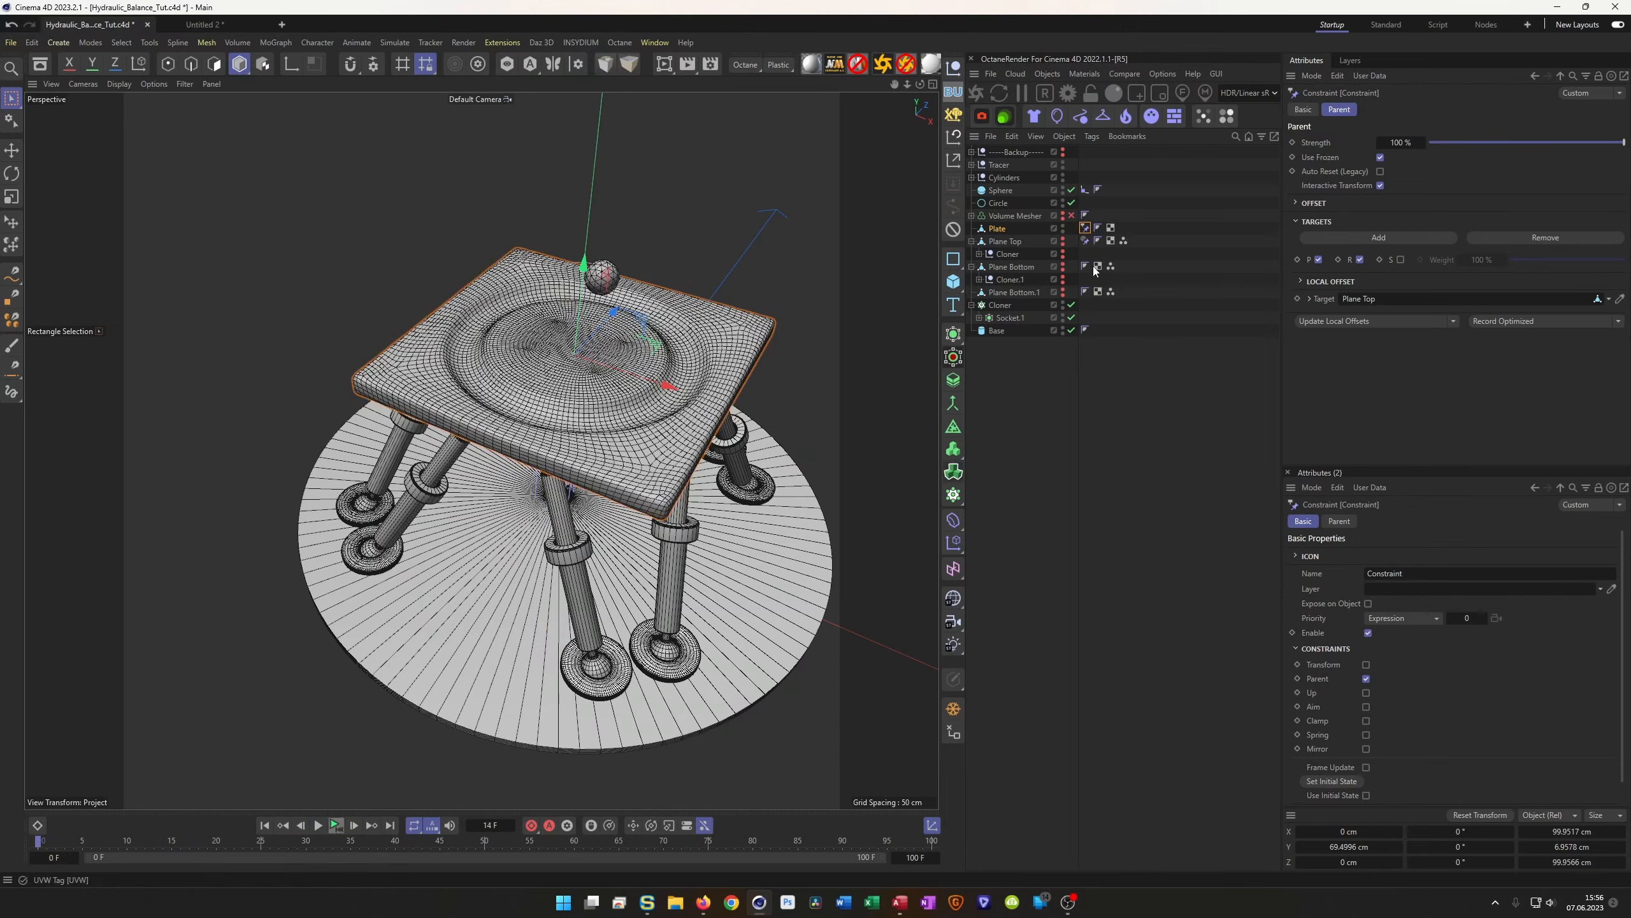
left_click(1084, 241)
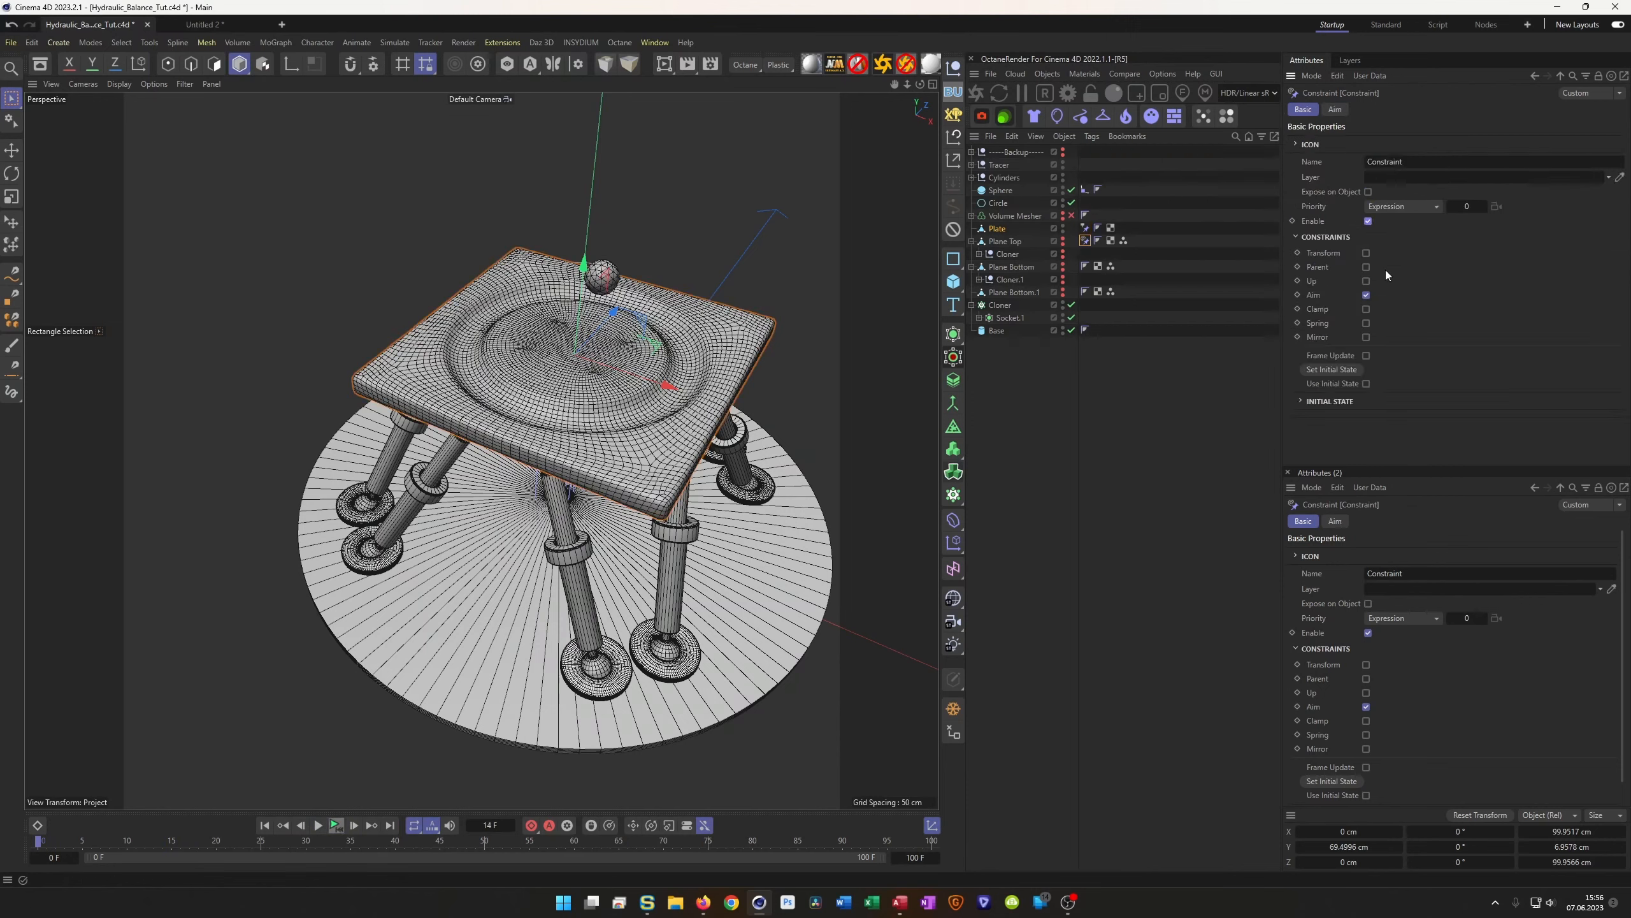
left_click(334, 826)
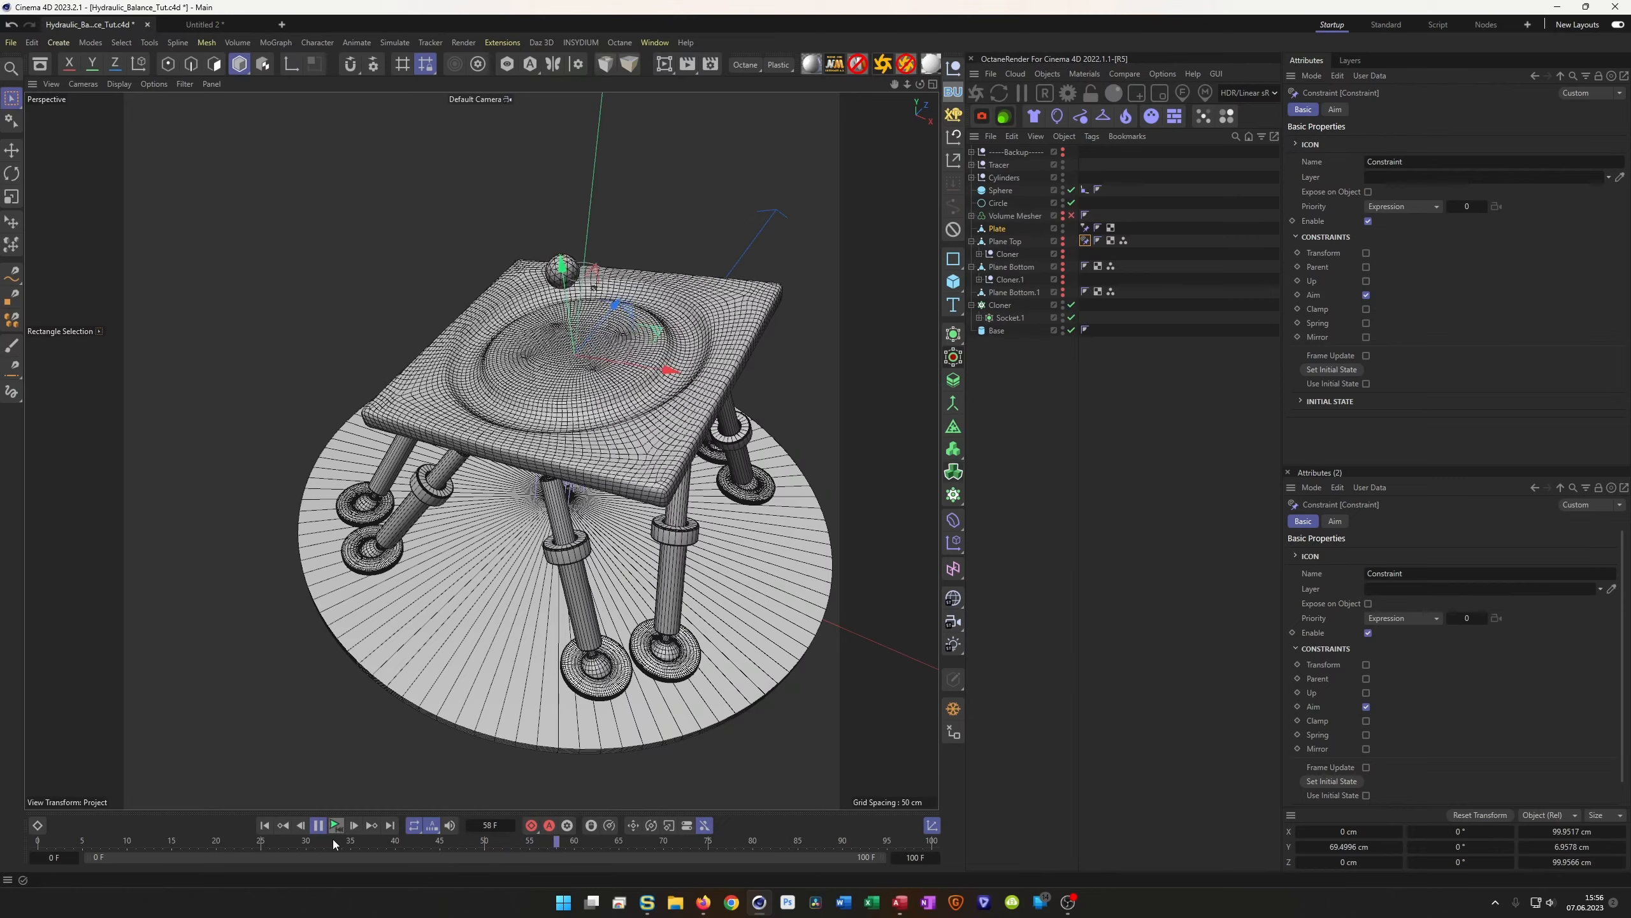
left_click(335, 827)
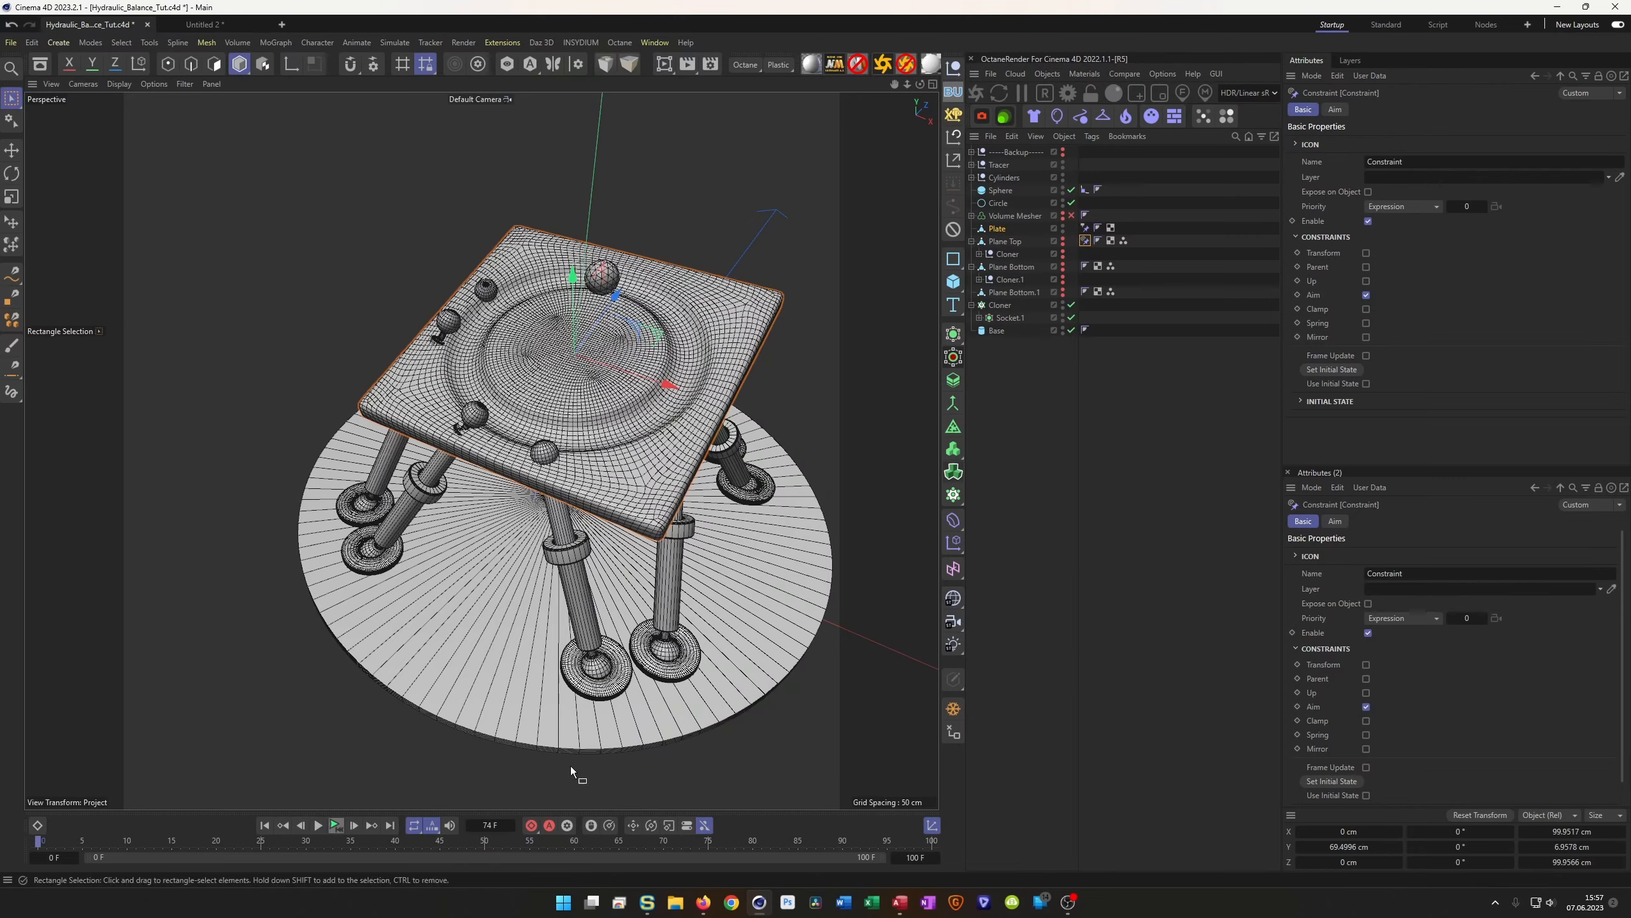
left_click_drag(603, 425, 581, 492, "alt")
right_click_drag(561, 460, 576, 404, "alt")
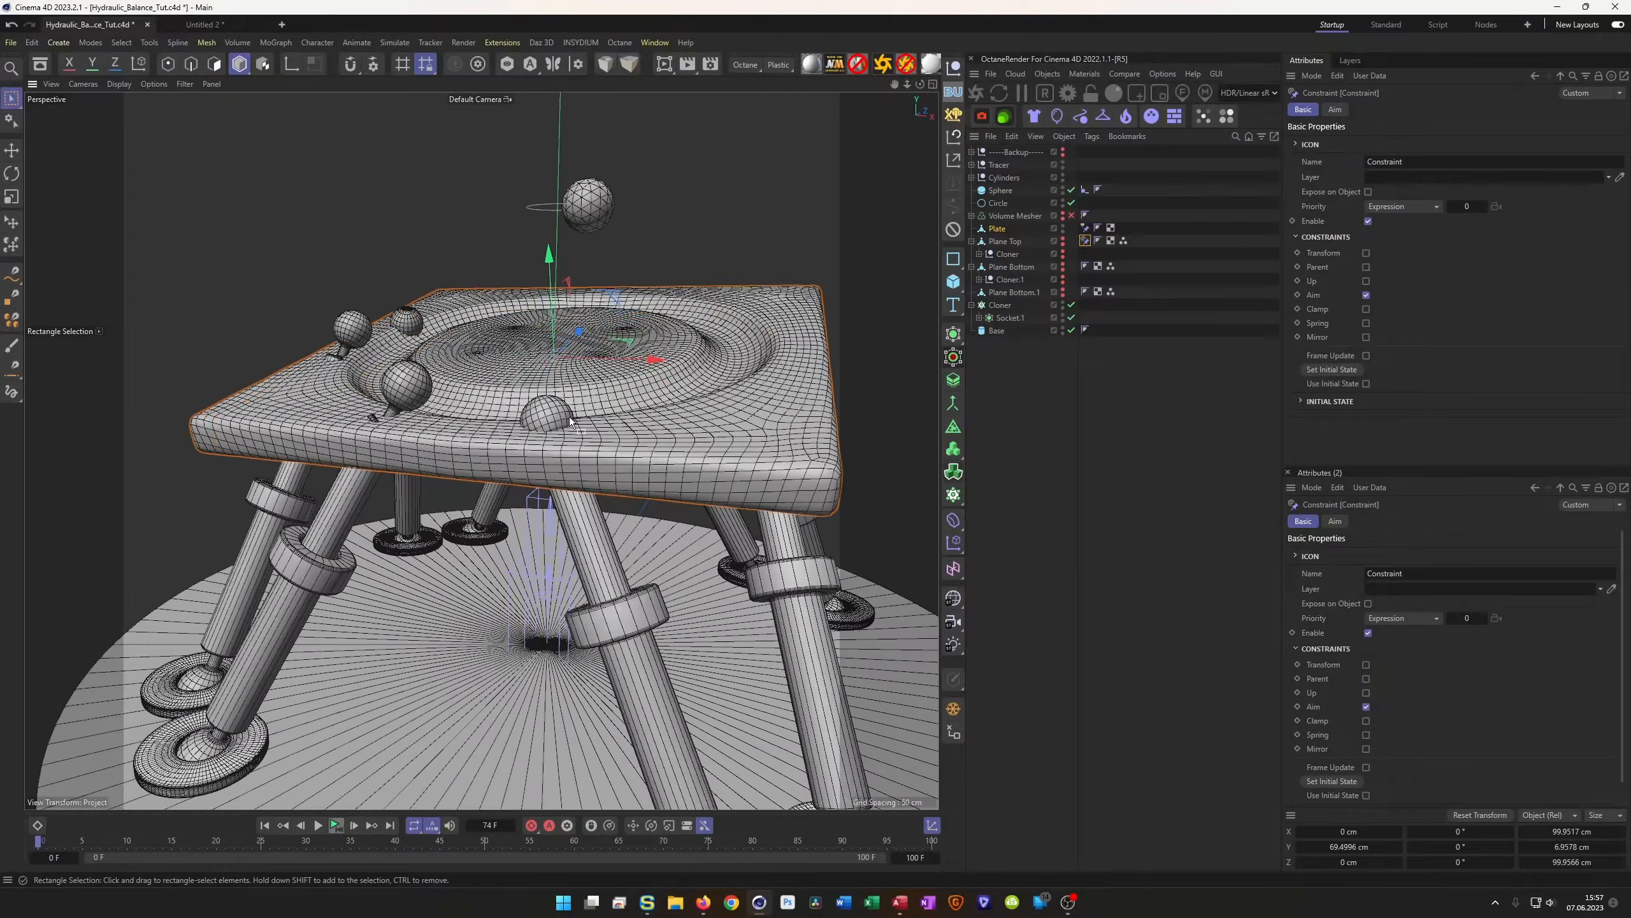
left_click(265, 826)
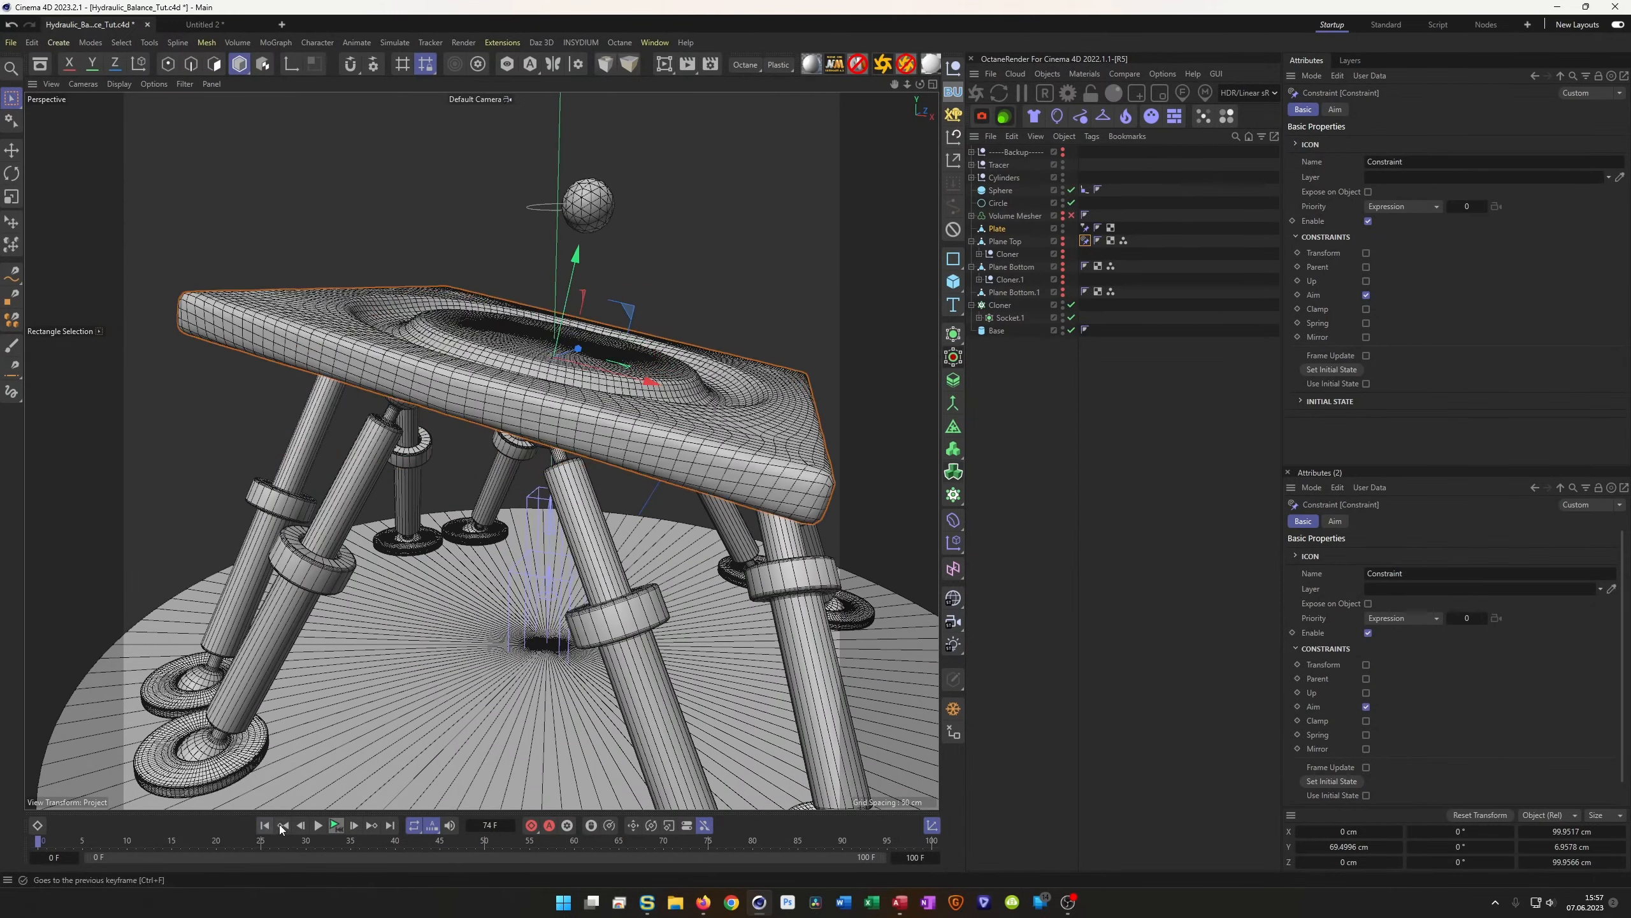
middle_click_drag(543, 379, 590, 352, "alt")
left_click_drag(589, 352, 814, 397, "alt")
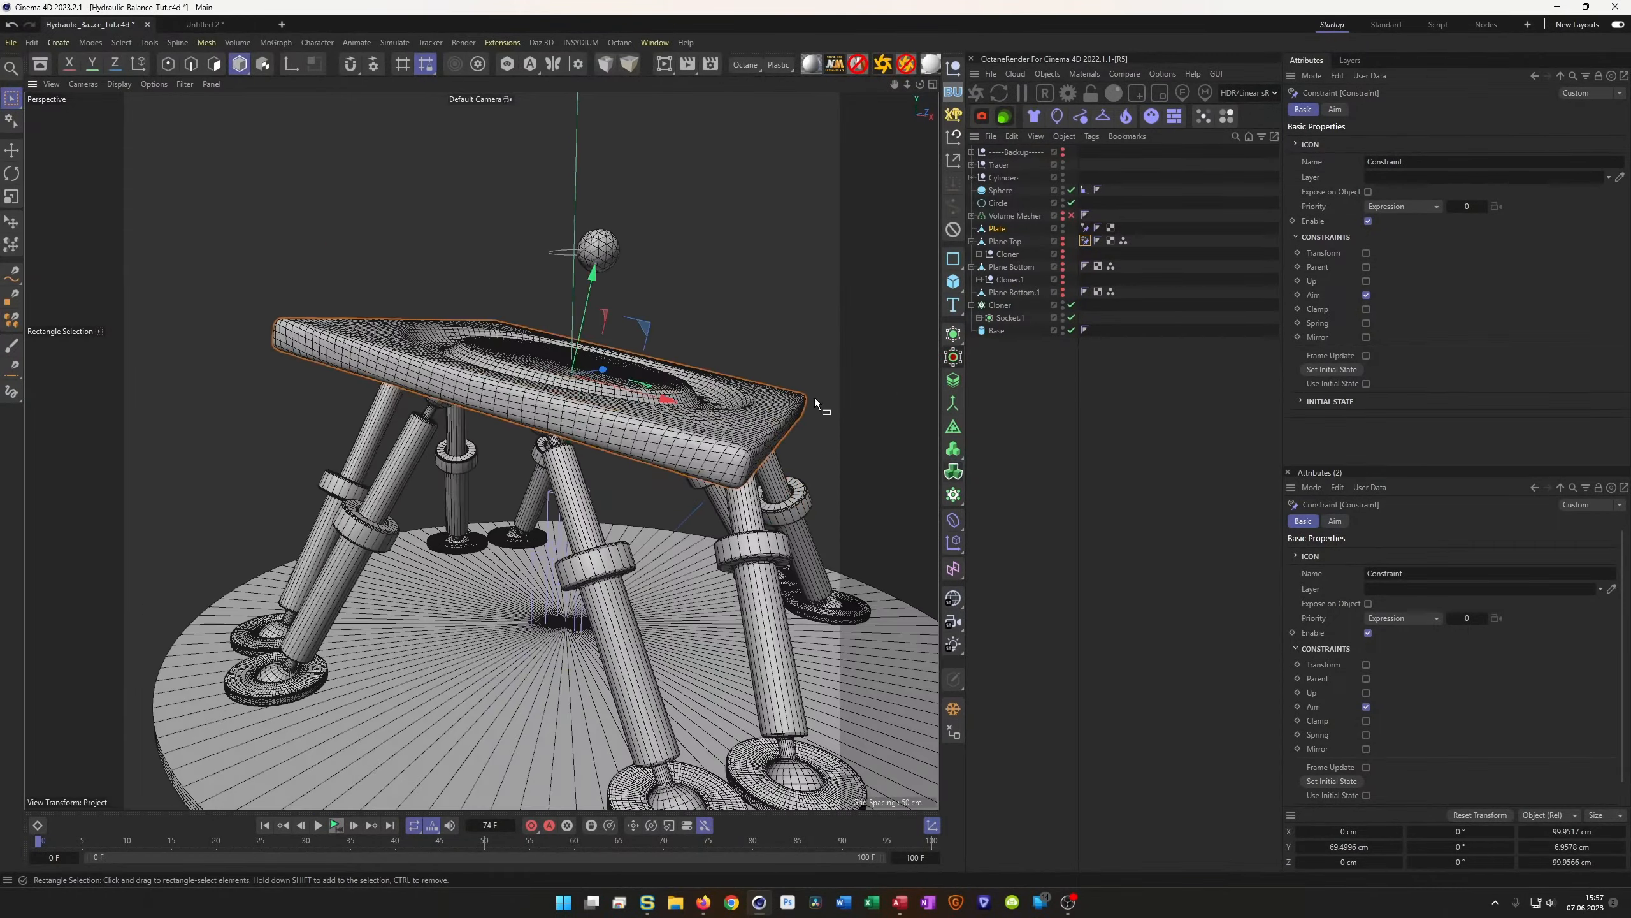
Delete the Volume Mesher object from the scene
left_click(1013, 217)
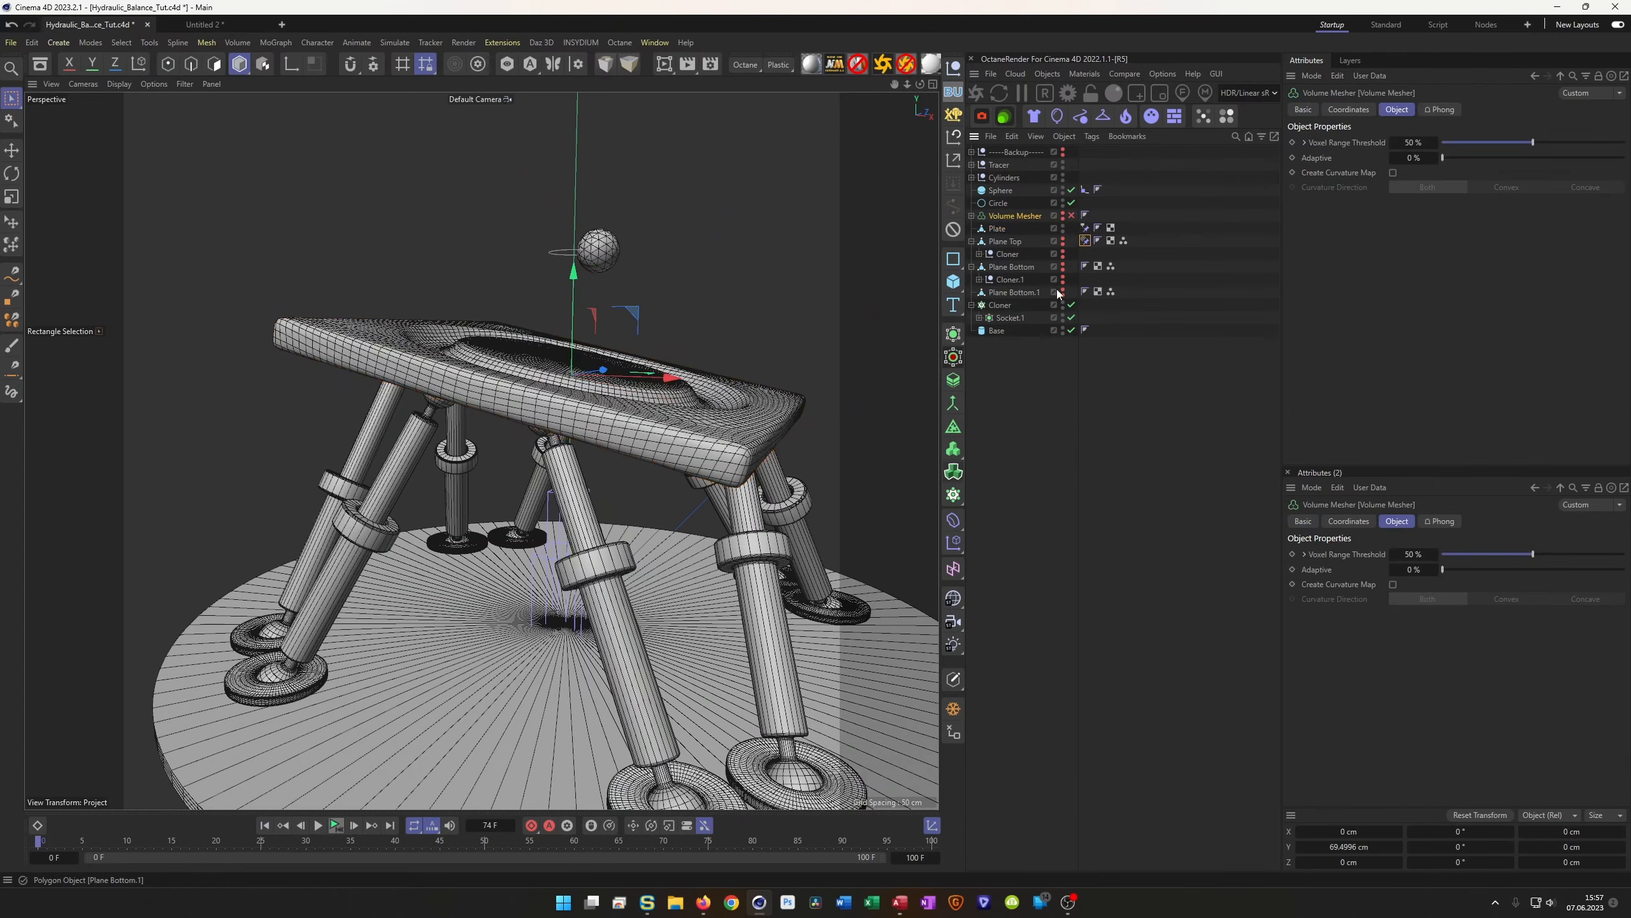
key("Delete")
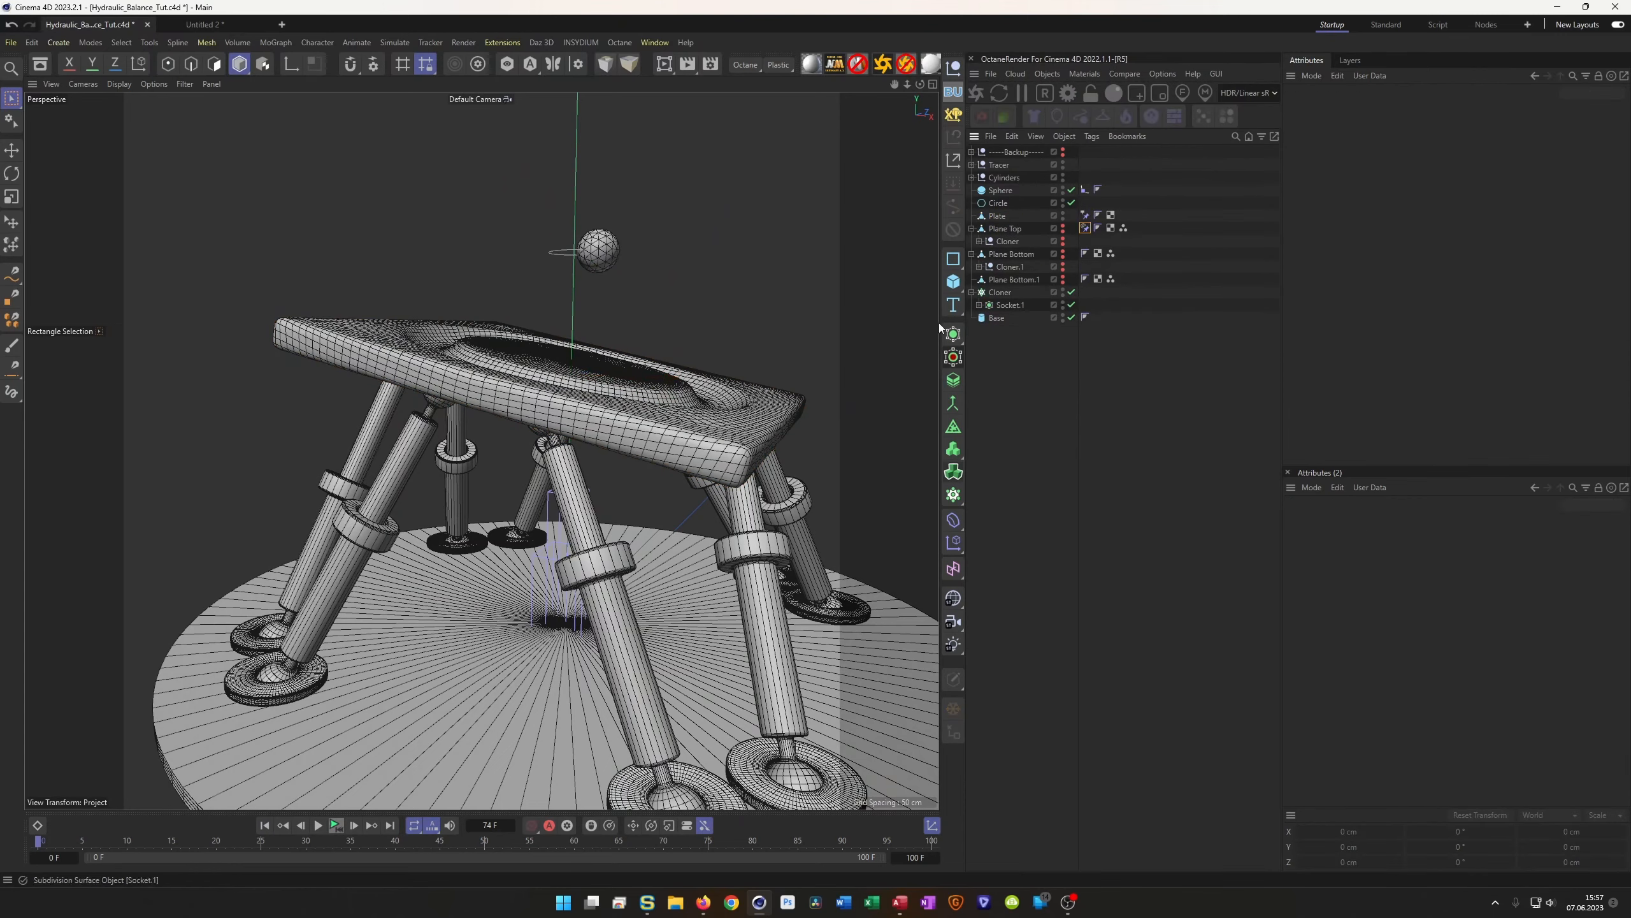
left_click_drag(625, 341, 632, 337, "alt")
right_click_drag(632, 337, 555, 411, "alt")
Replay the animation and bring up the Aim constraint tag on Plane Top
left_click(336, 827)
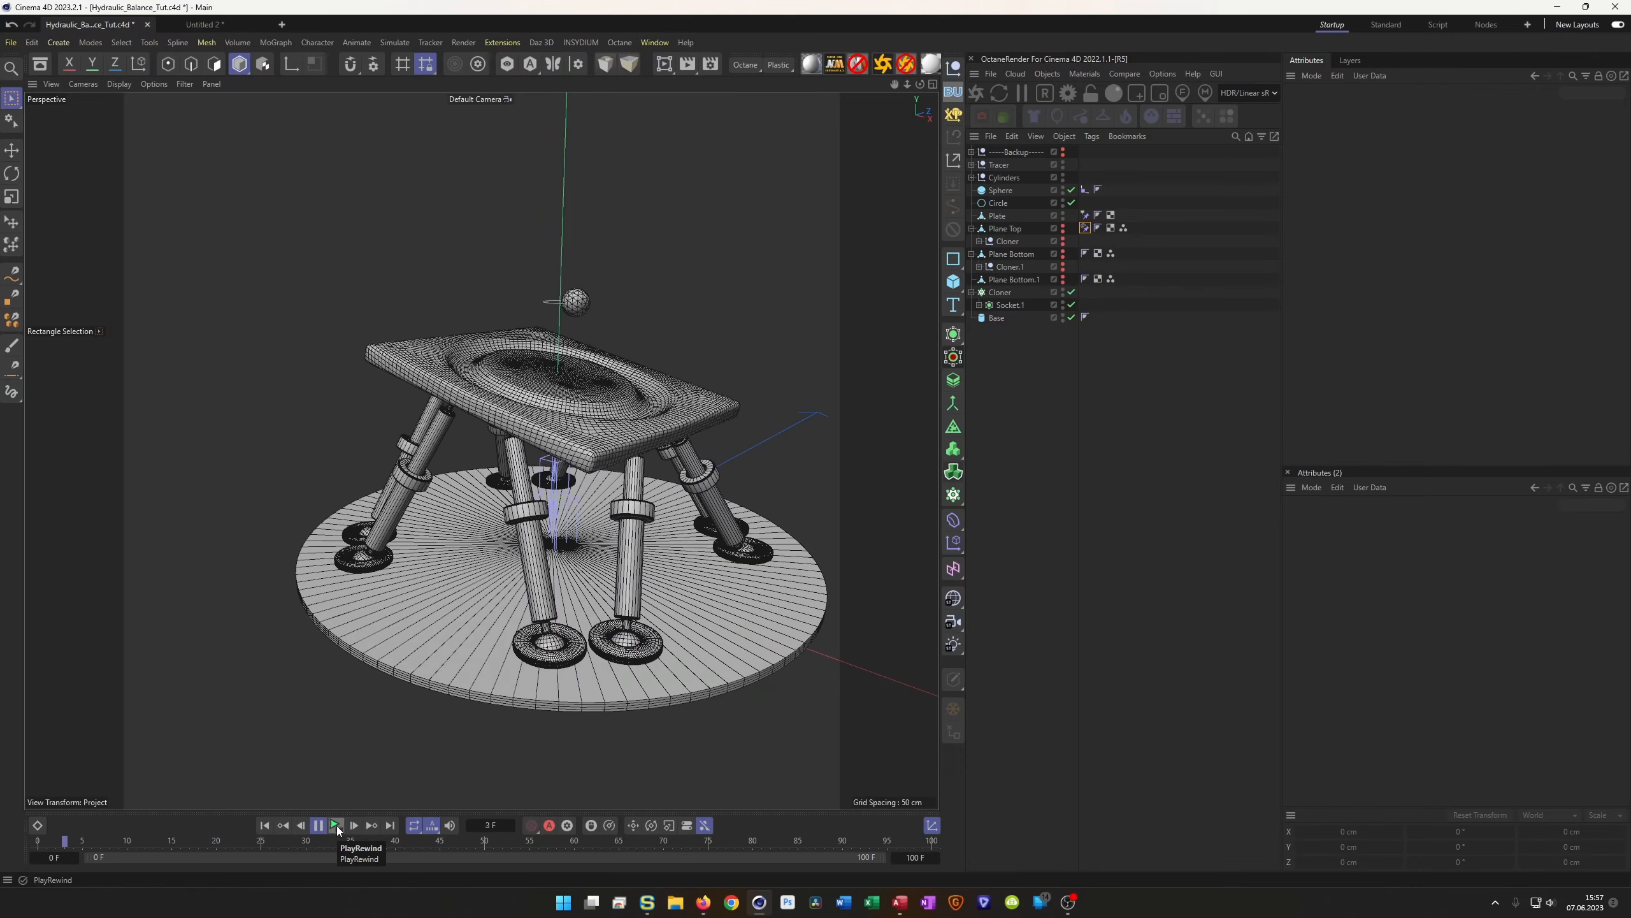
left_click(340, 826)
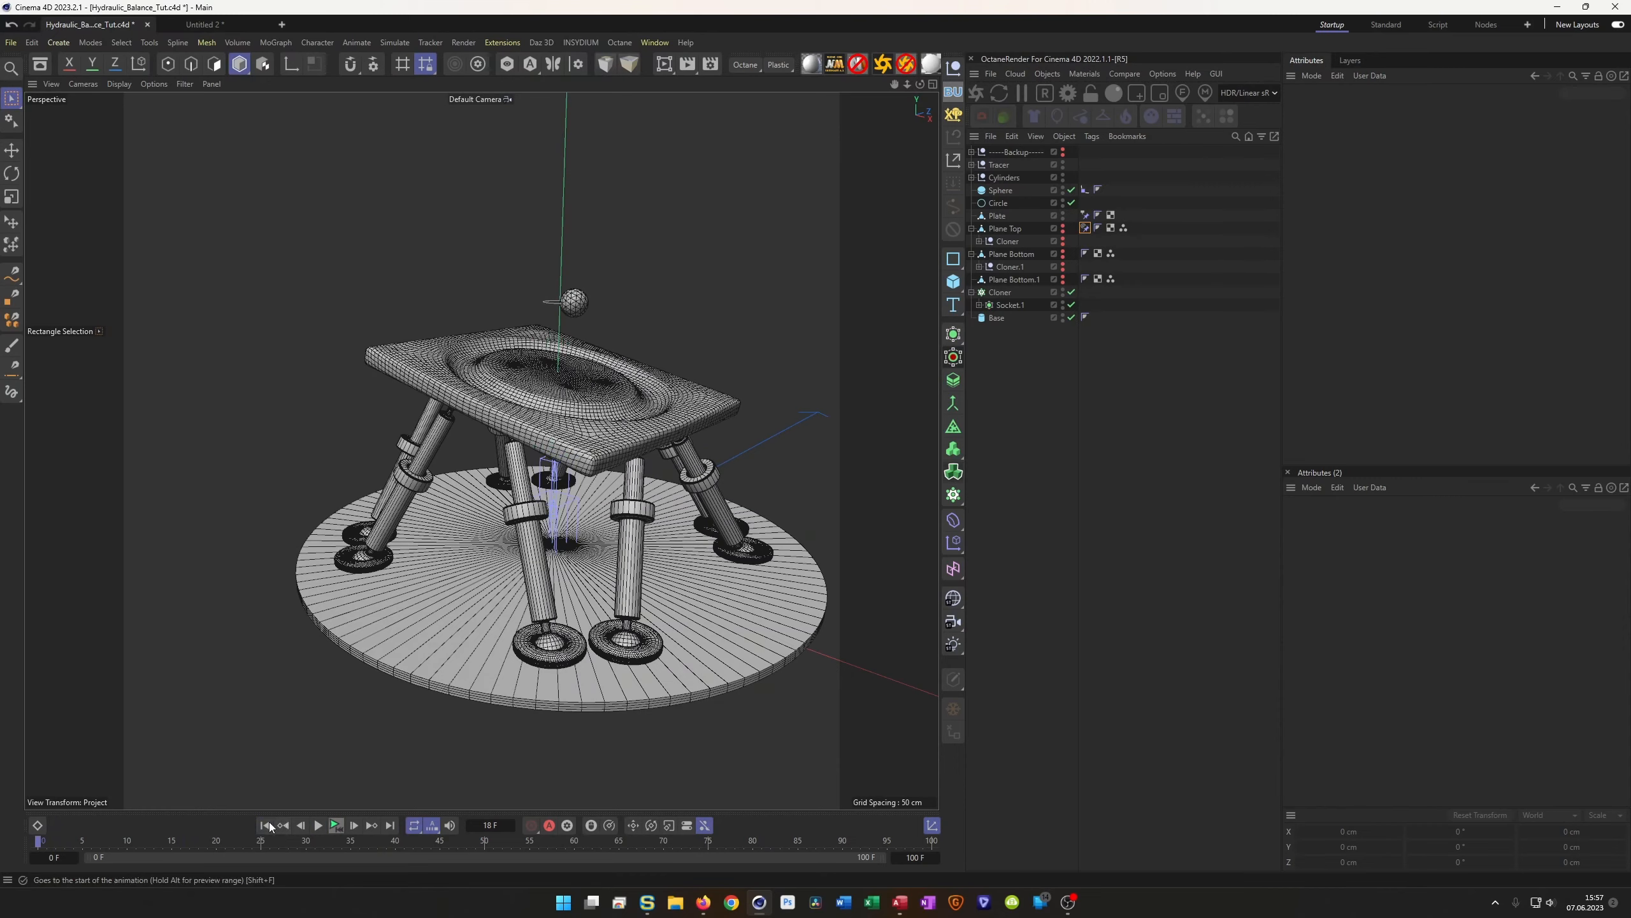
scroll(546, 428, "up", 3)
left_click_drag(569, 392, 606, 358, "alt")
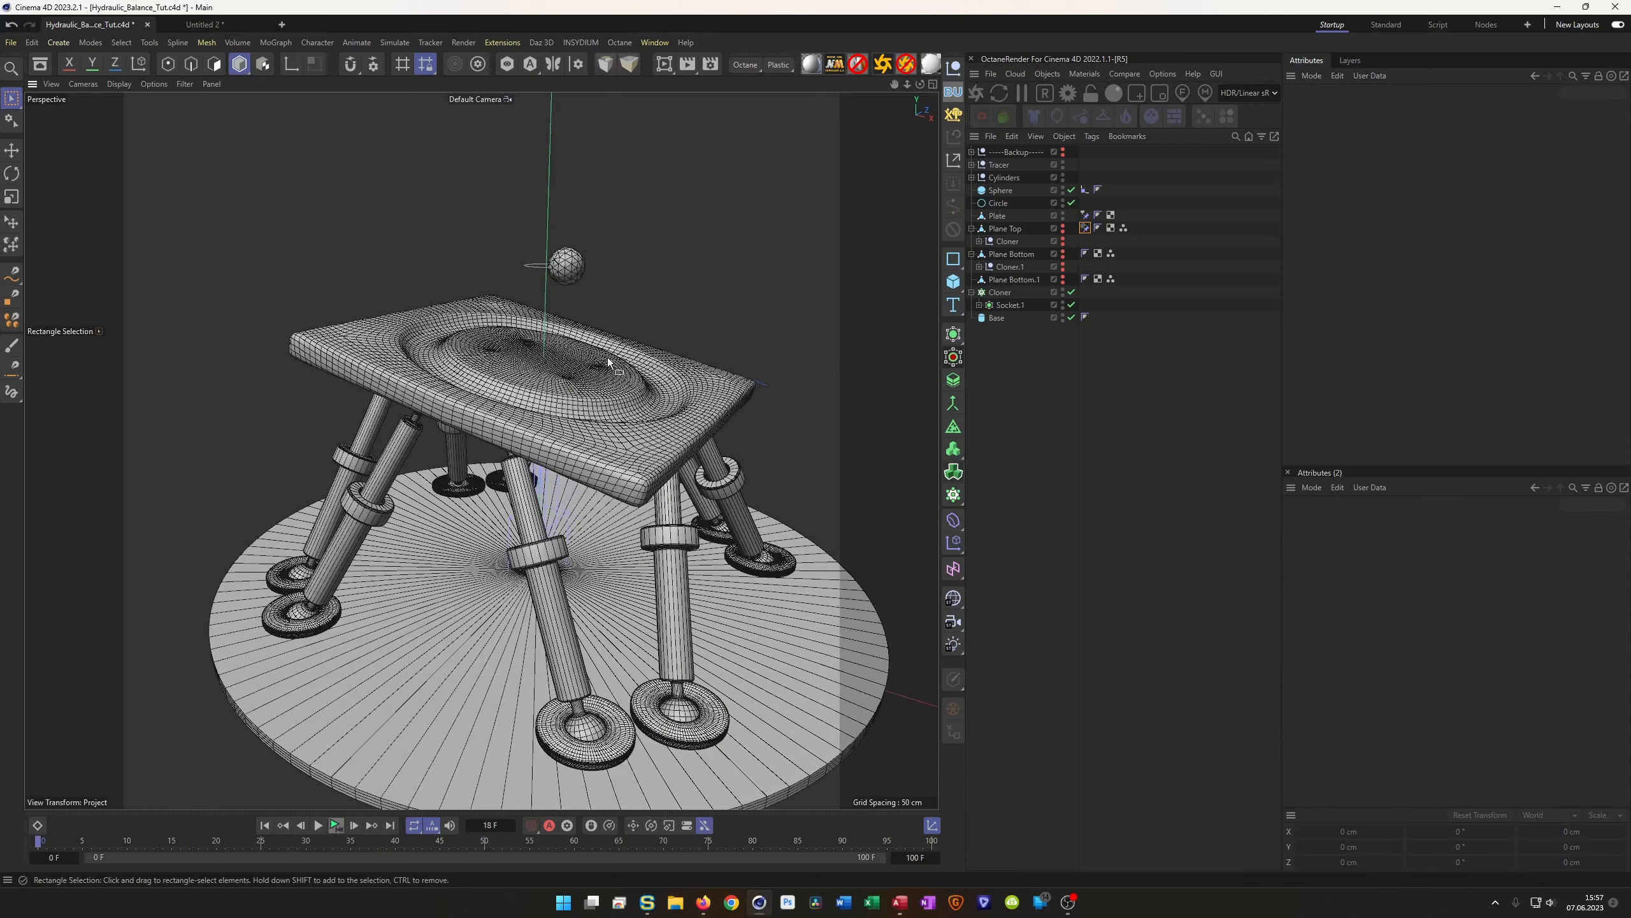
left_click(1085, 228)
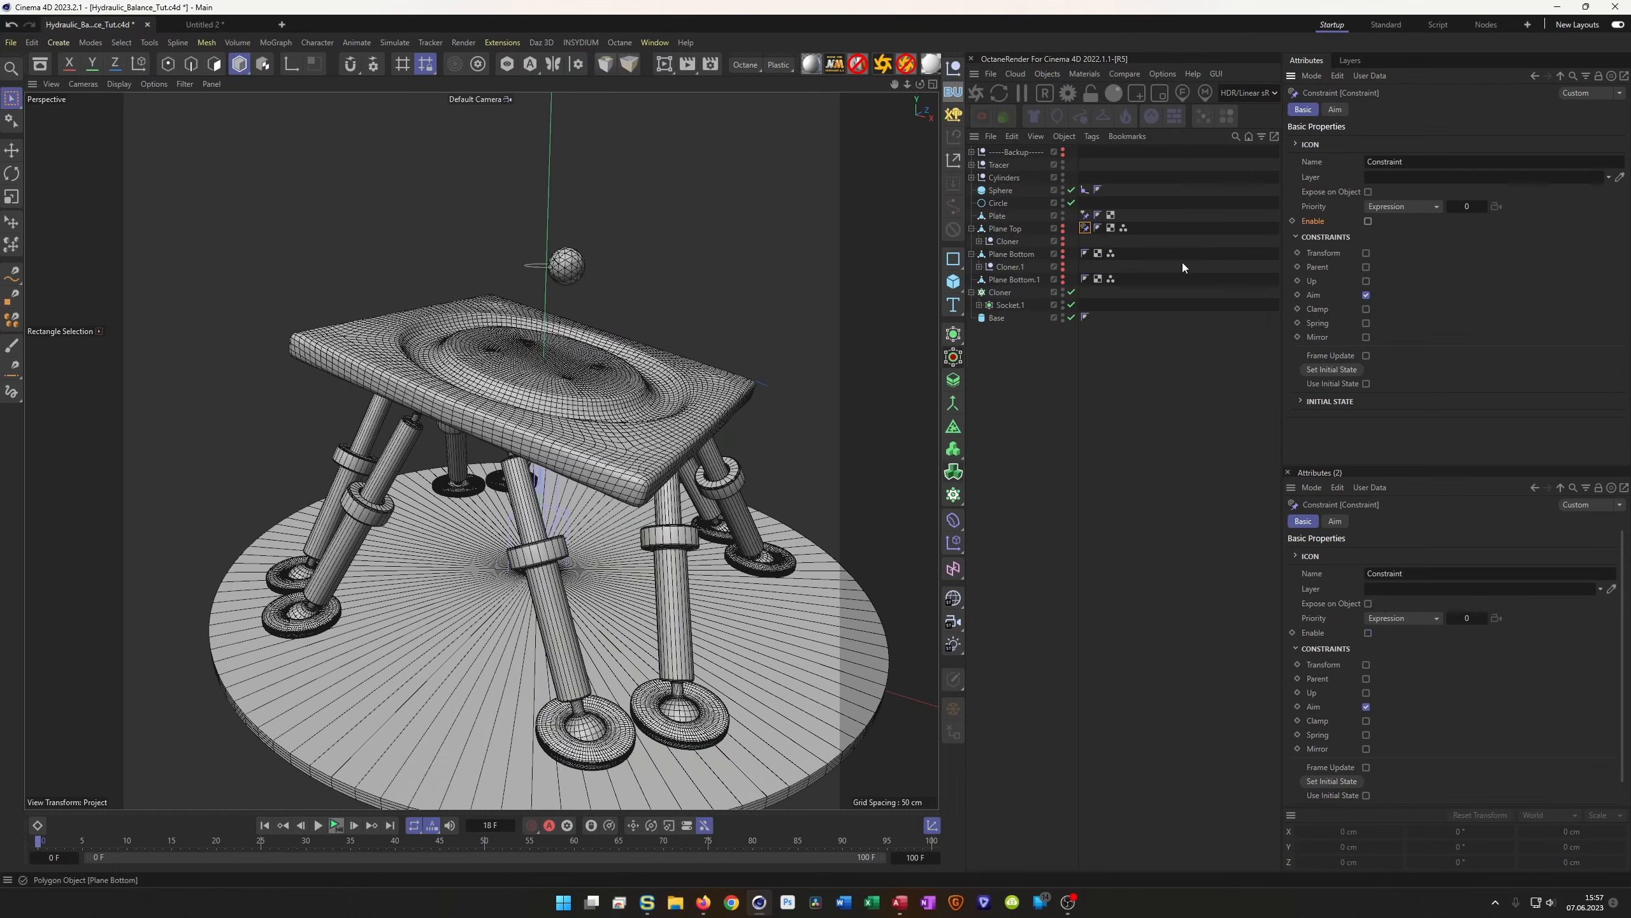
Set Plane Top's R.B rotation to 0° so the top plate sits level
left_click(1006, 229)
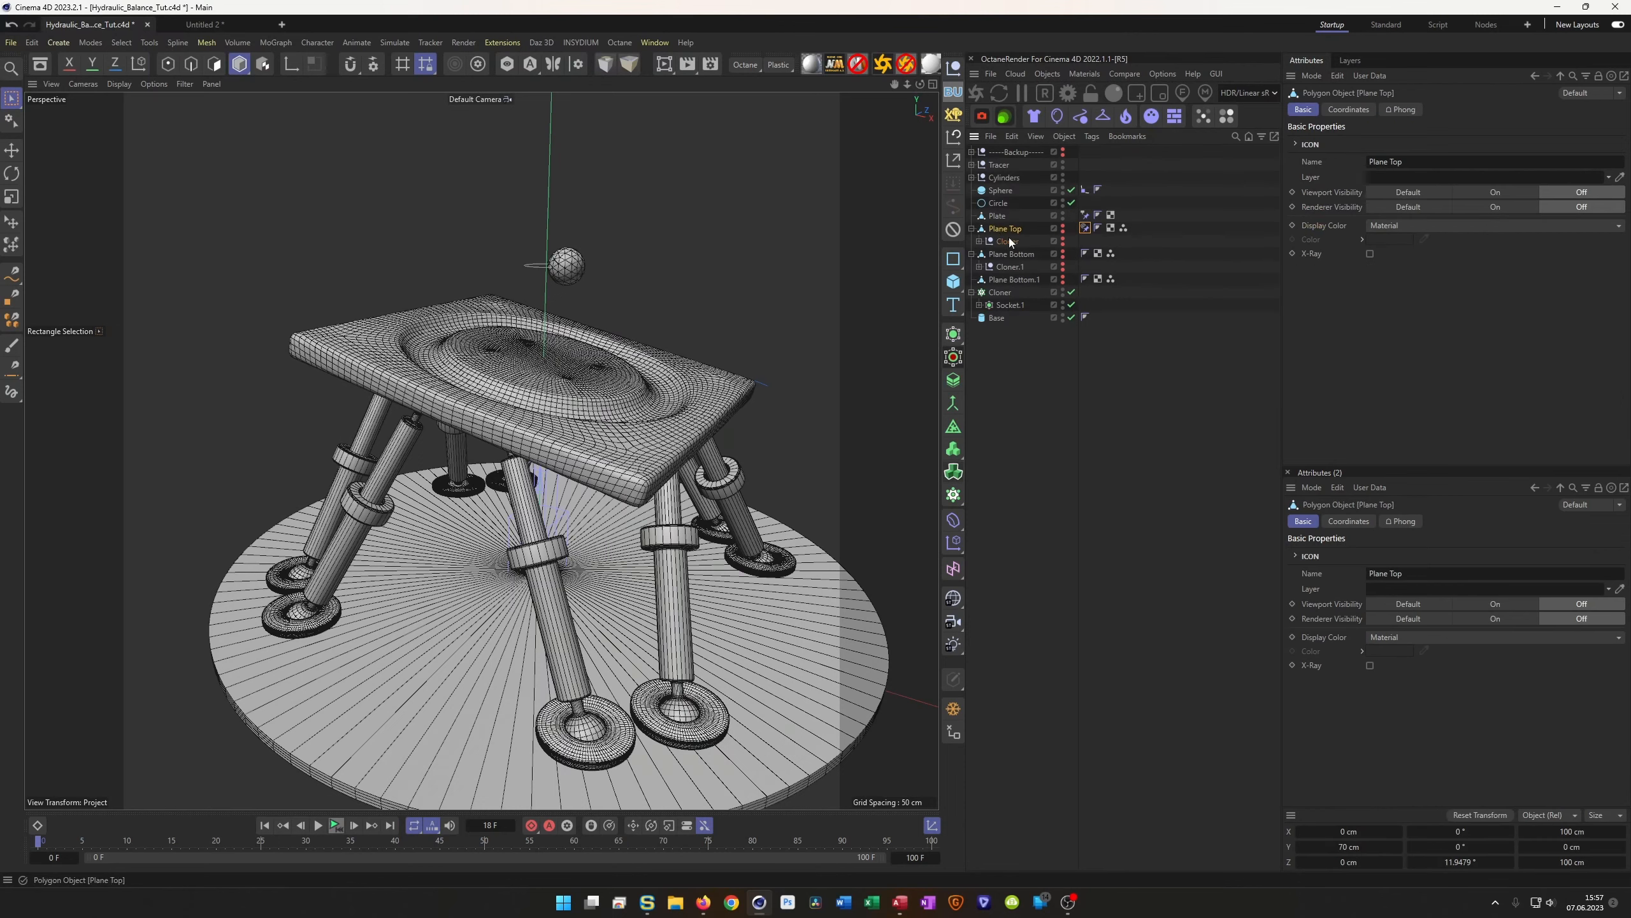
left_click(1352, 109)
type("0")
key("Return")
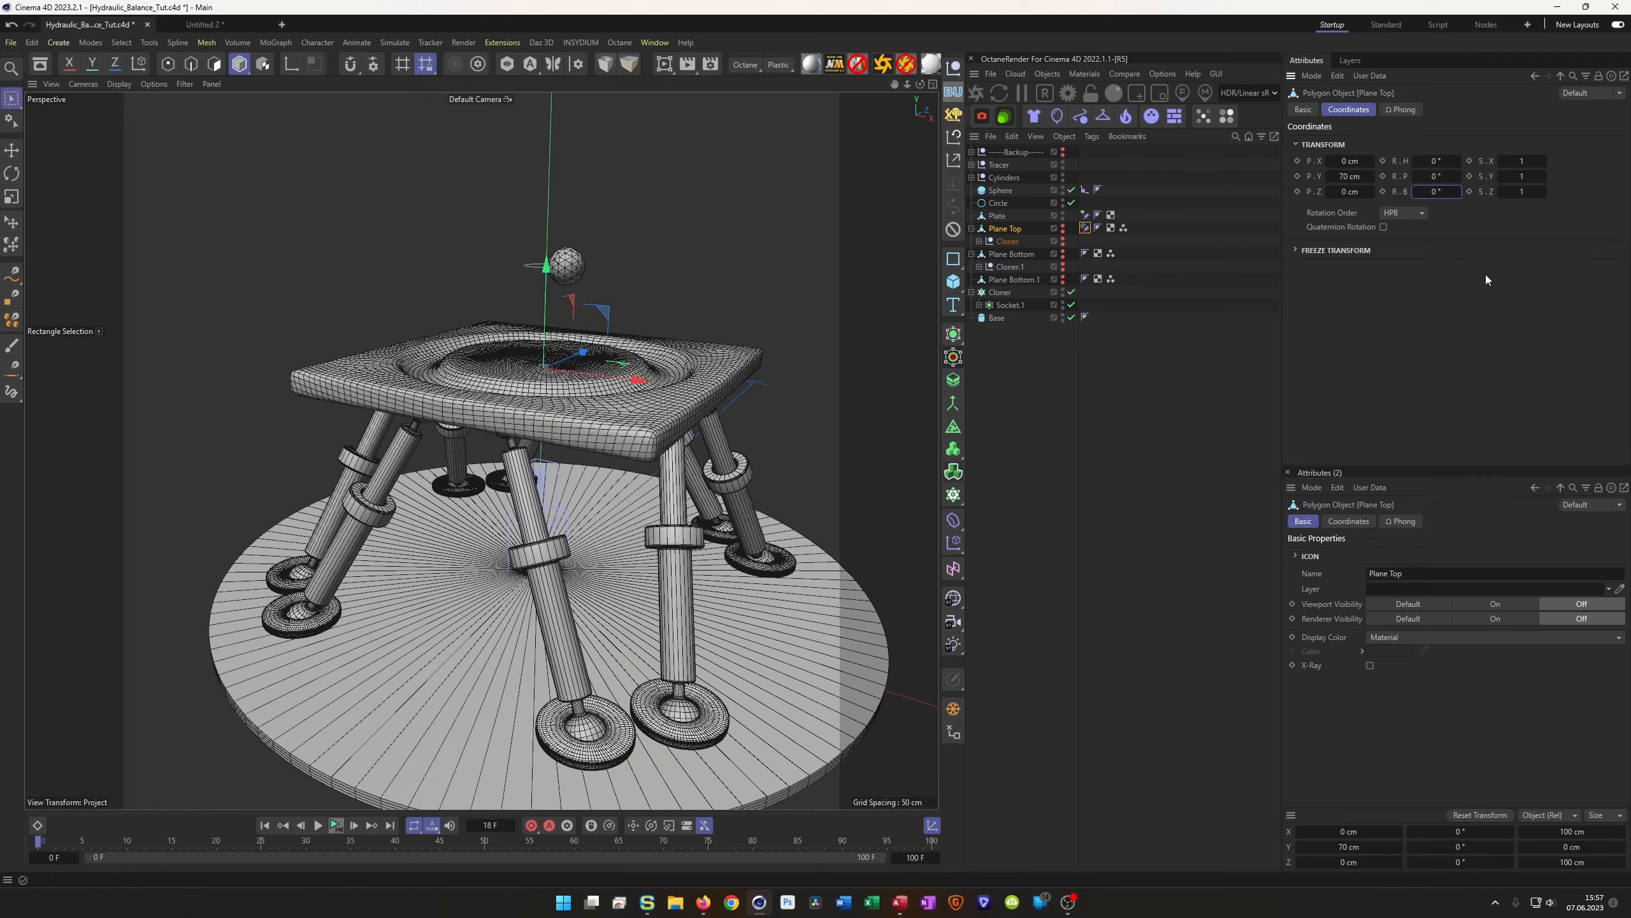
left_click_drag(570, 360, 580, 329, "alt")
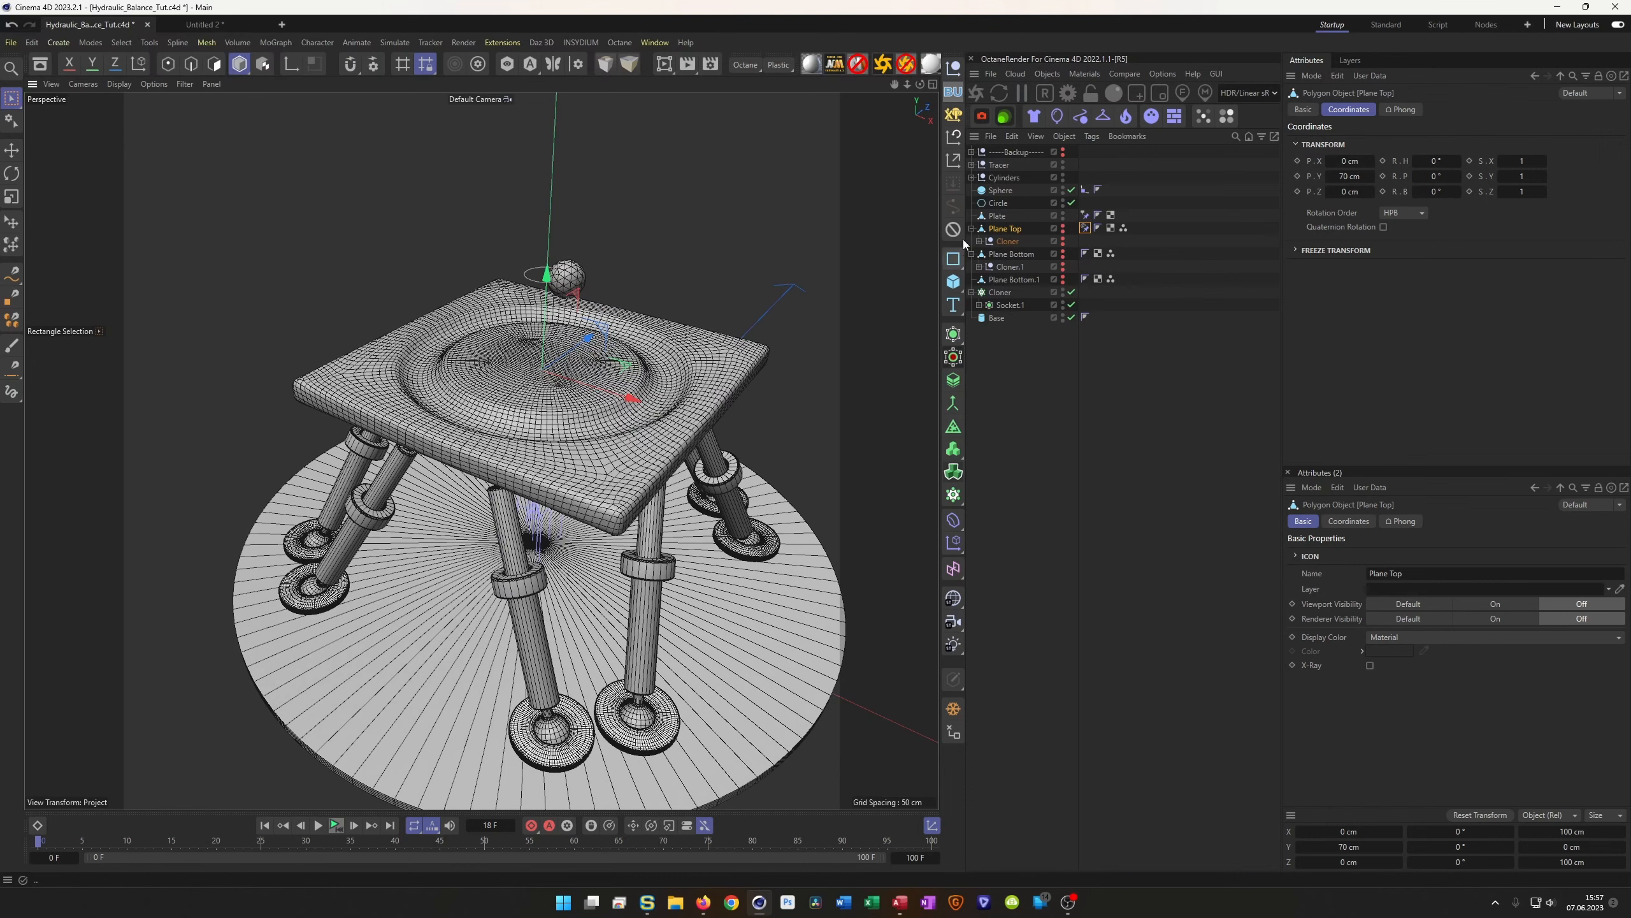
left_click(999, 204)
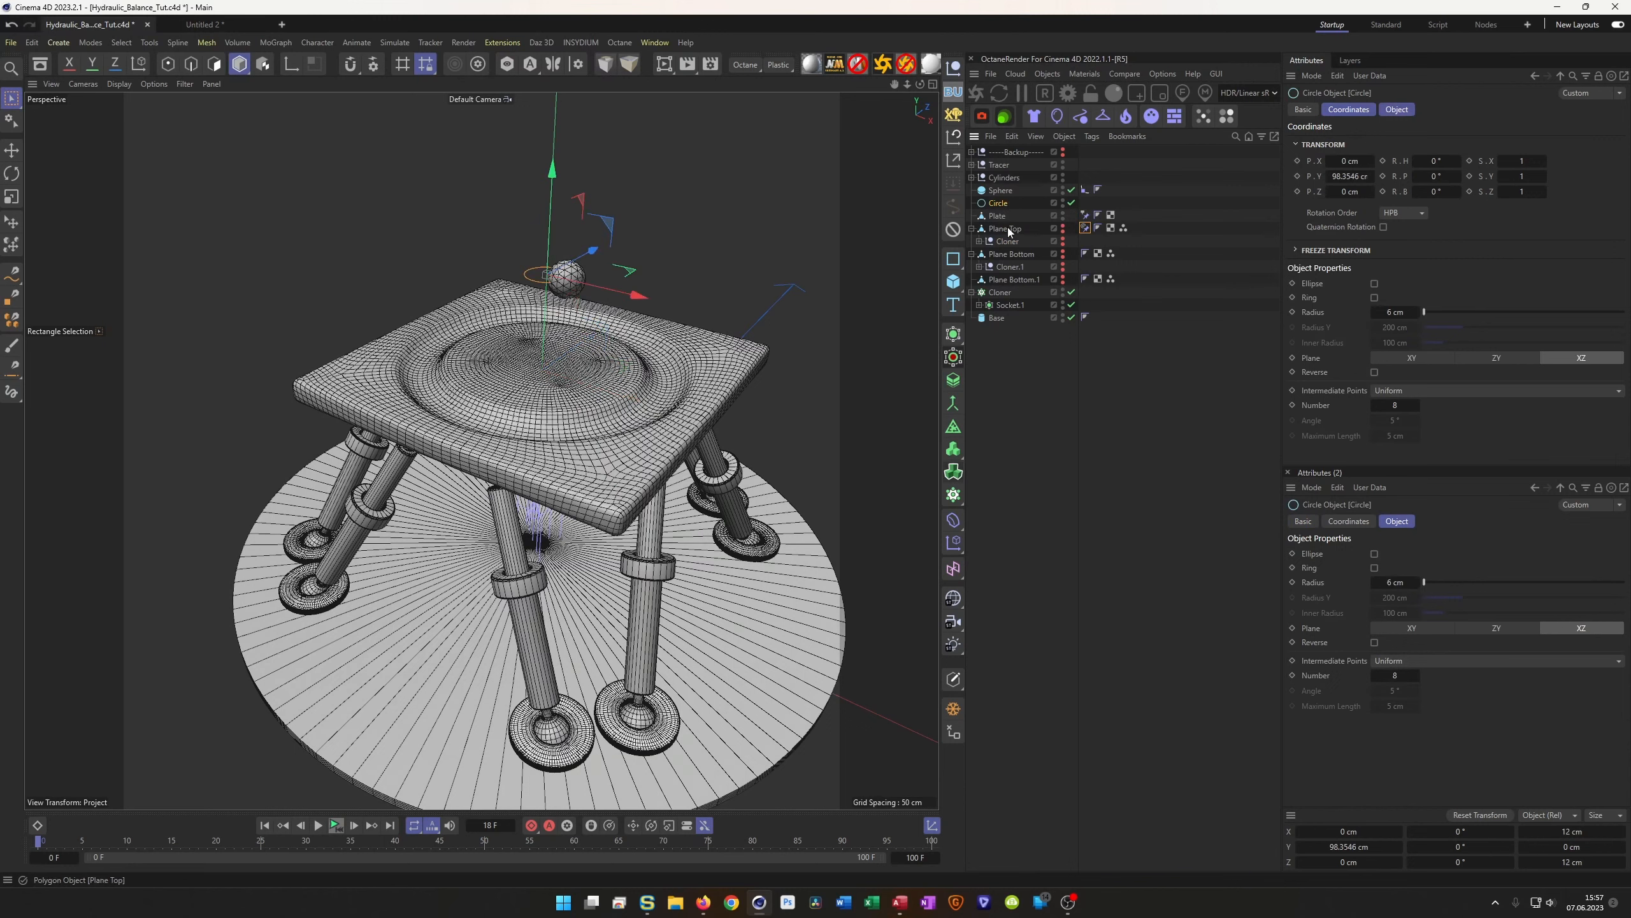
Add a new circle spline lying in the XZ plane with a 35 cm radius
left_click_drag(957, 261, 1055, 284)
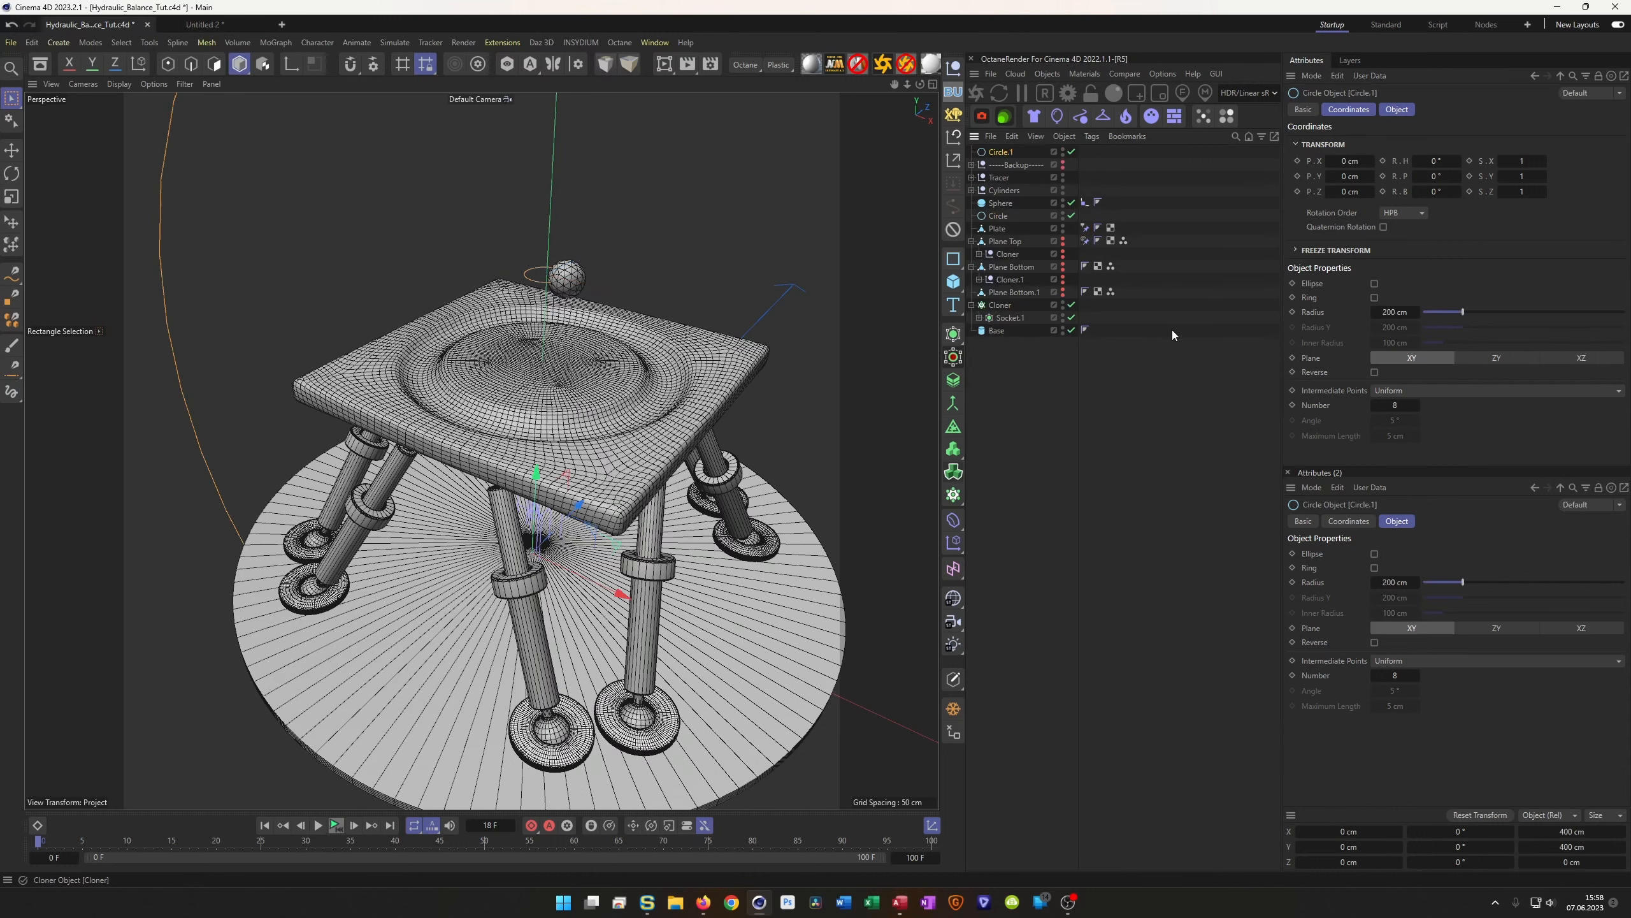
left_click(1398, 114)
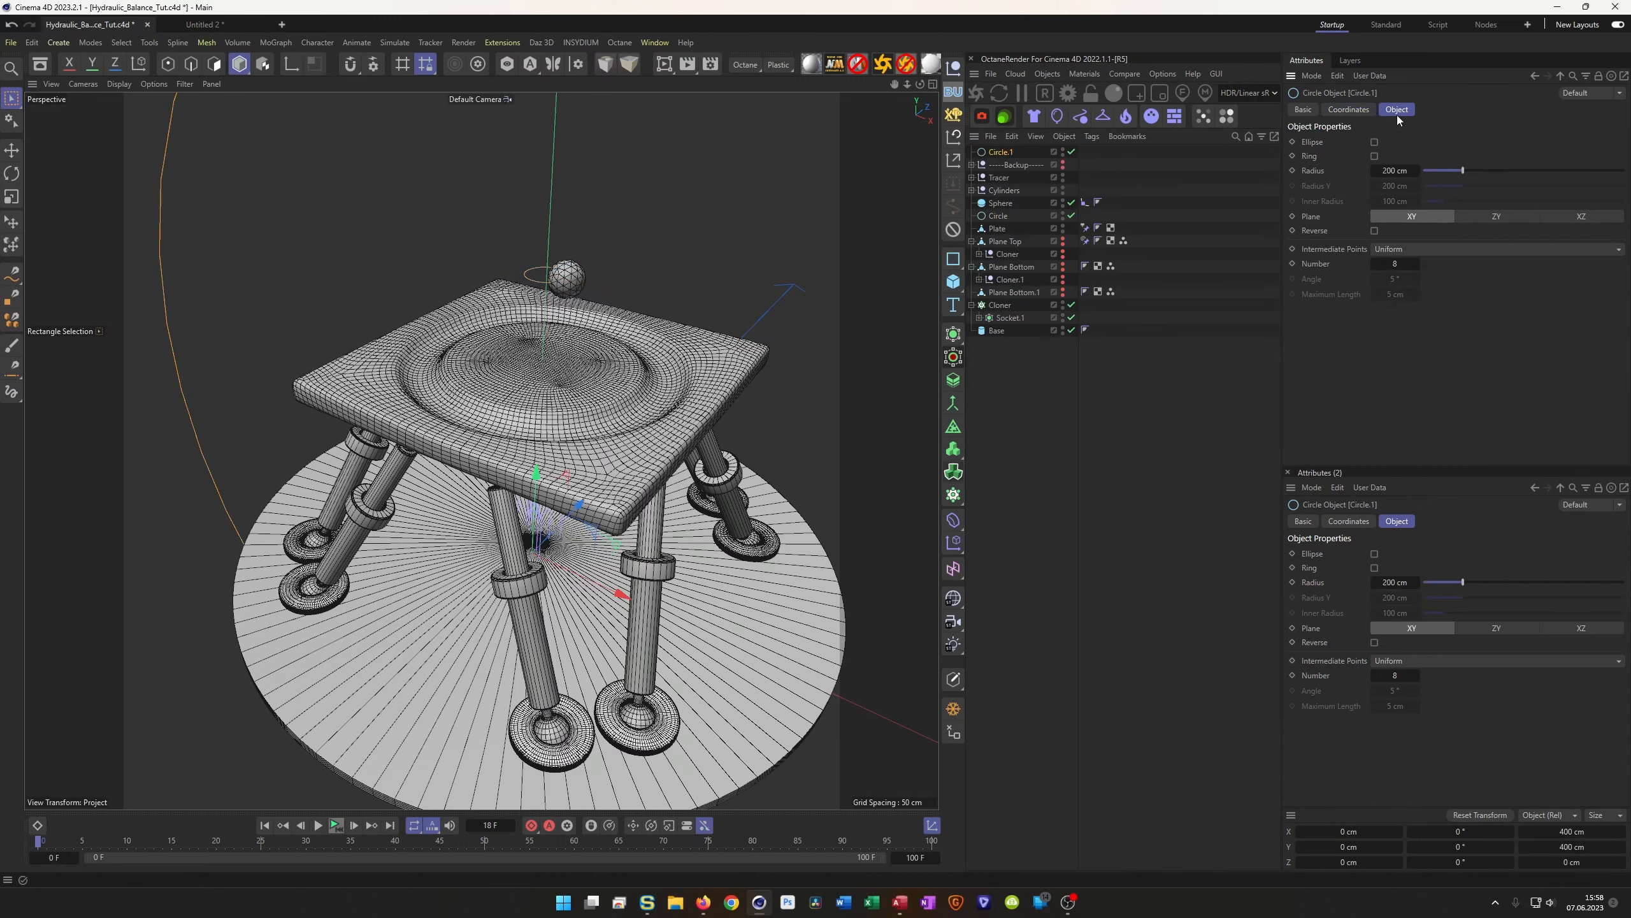
left_click(1580, 217)
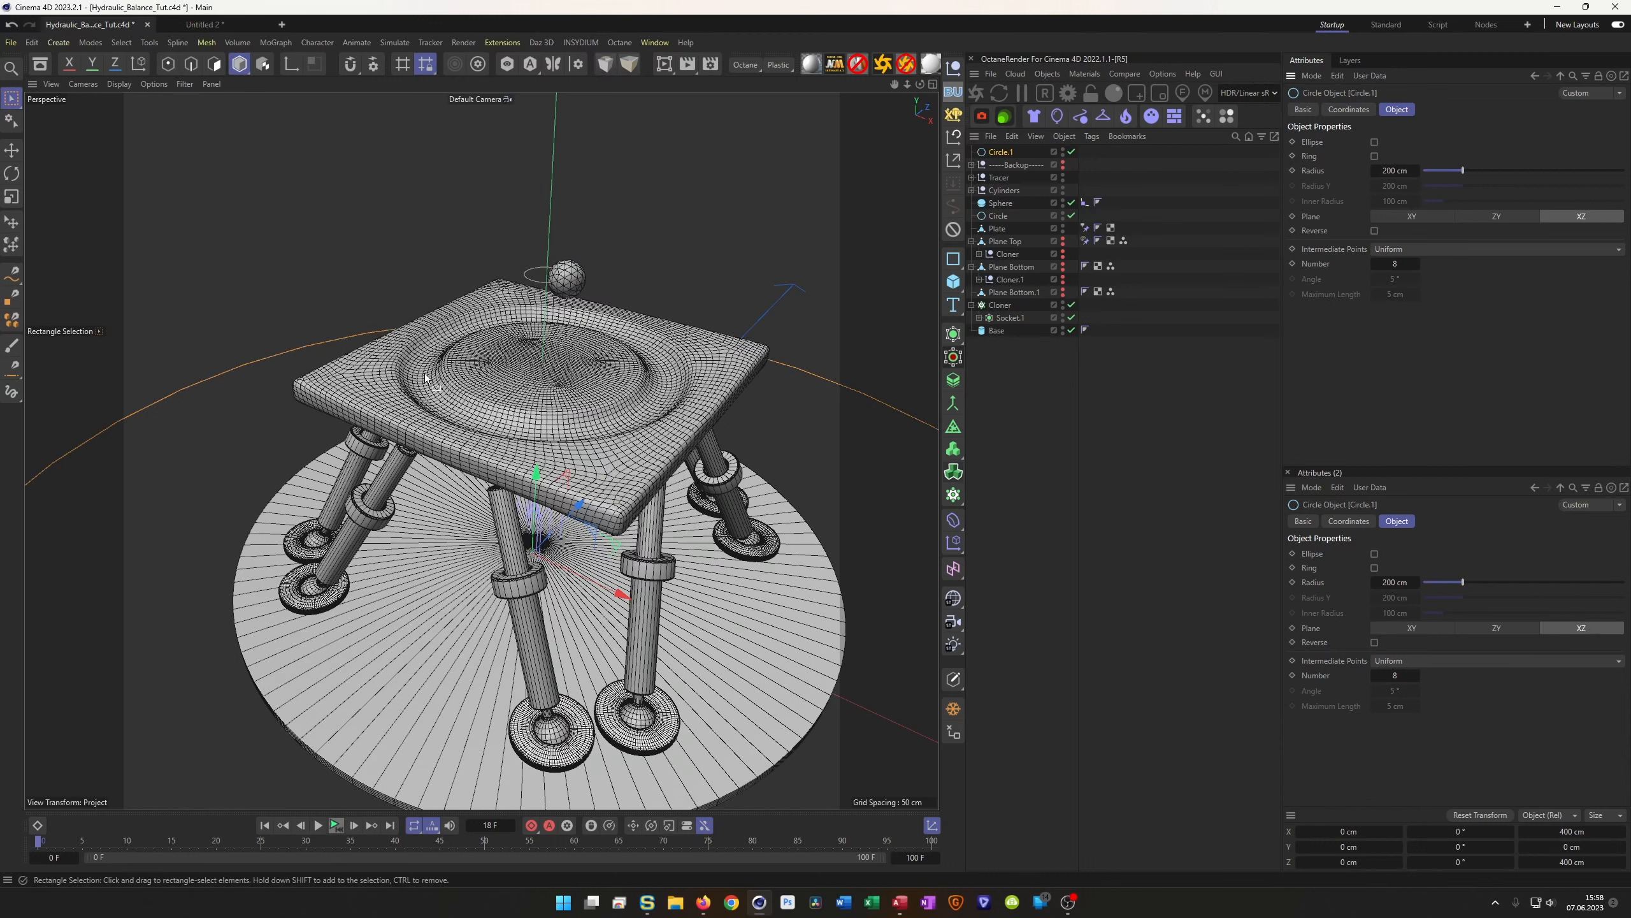
left_click(1397, 170)
type("53")
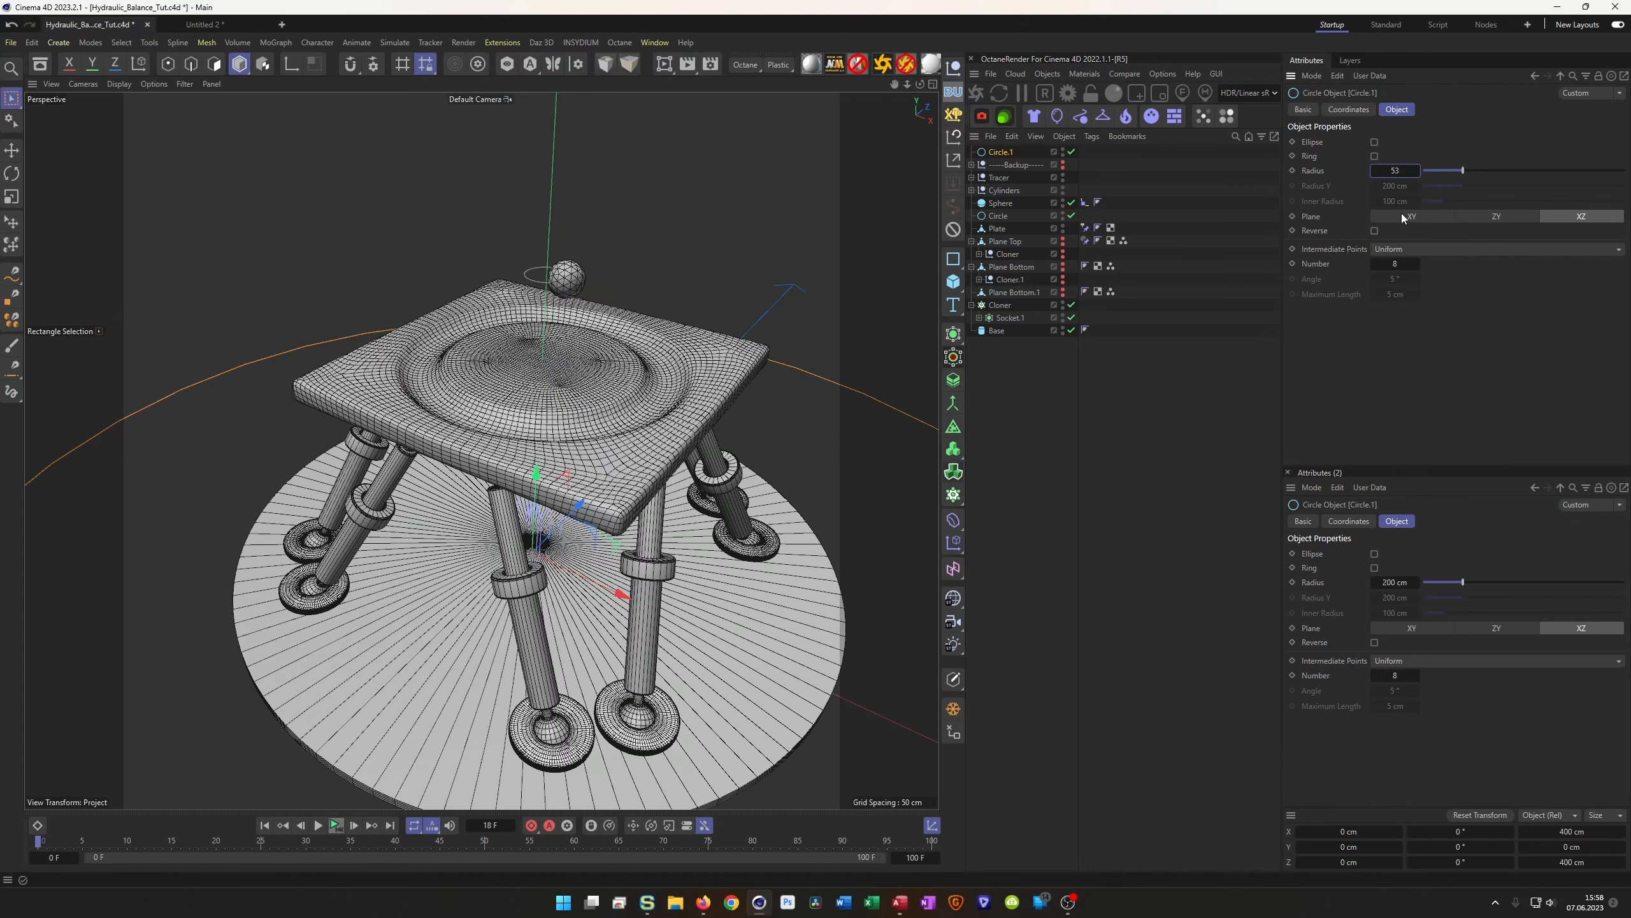
key("Return")
Raise Circle.1 with the Move tool to Y 74.4066 cm, just below the ball
key("e")
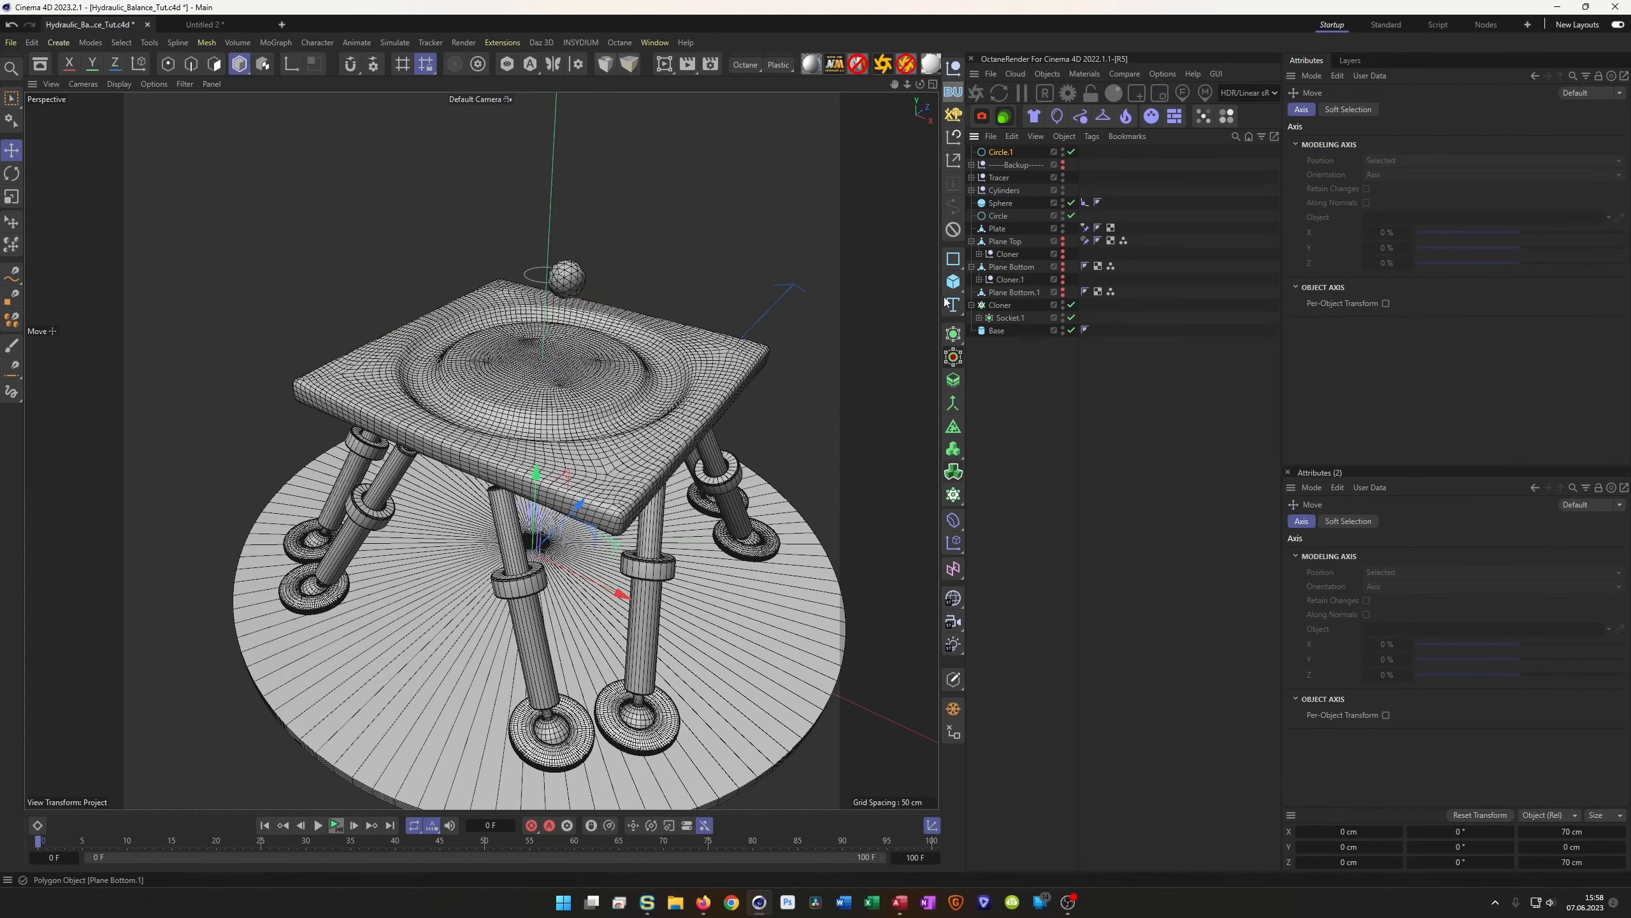
left_click_drag(549, 491, 514, 260)
scroll(563, 357, "up", 1)
scroll(563, 357, "up", 2)
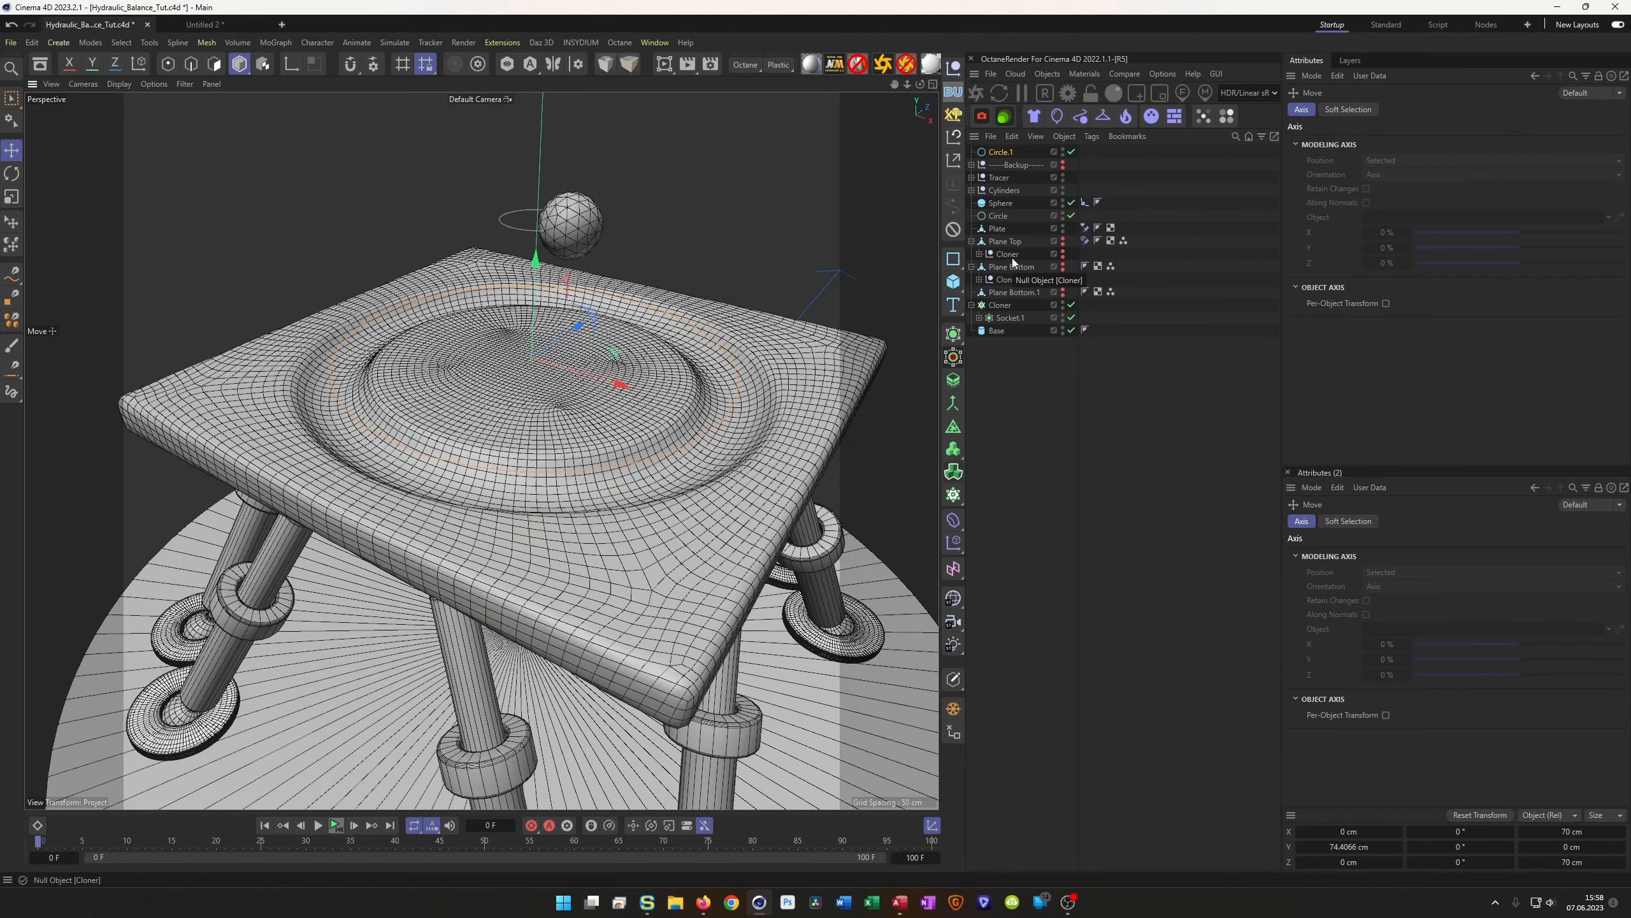
Add a sphere with a 10 cm radius and 50 segments
left_click(954, 282)
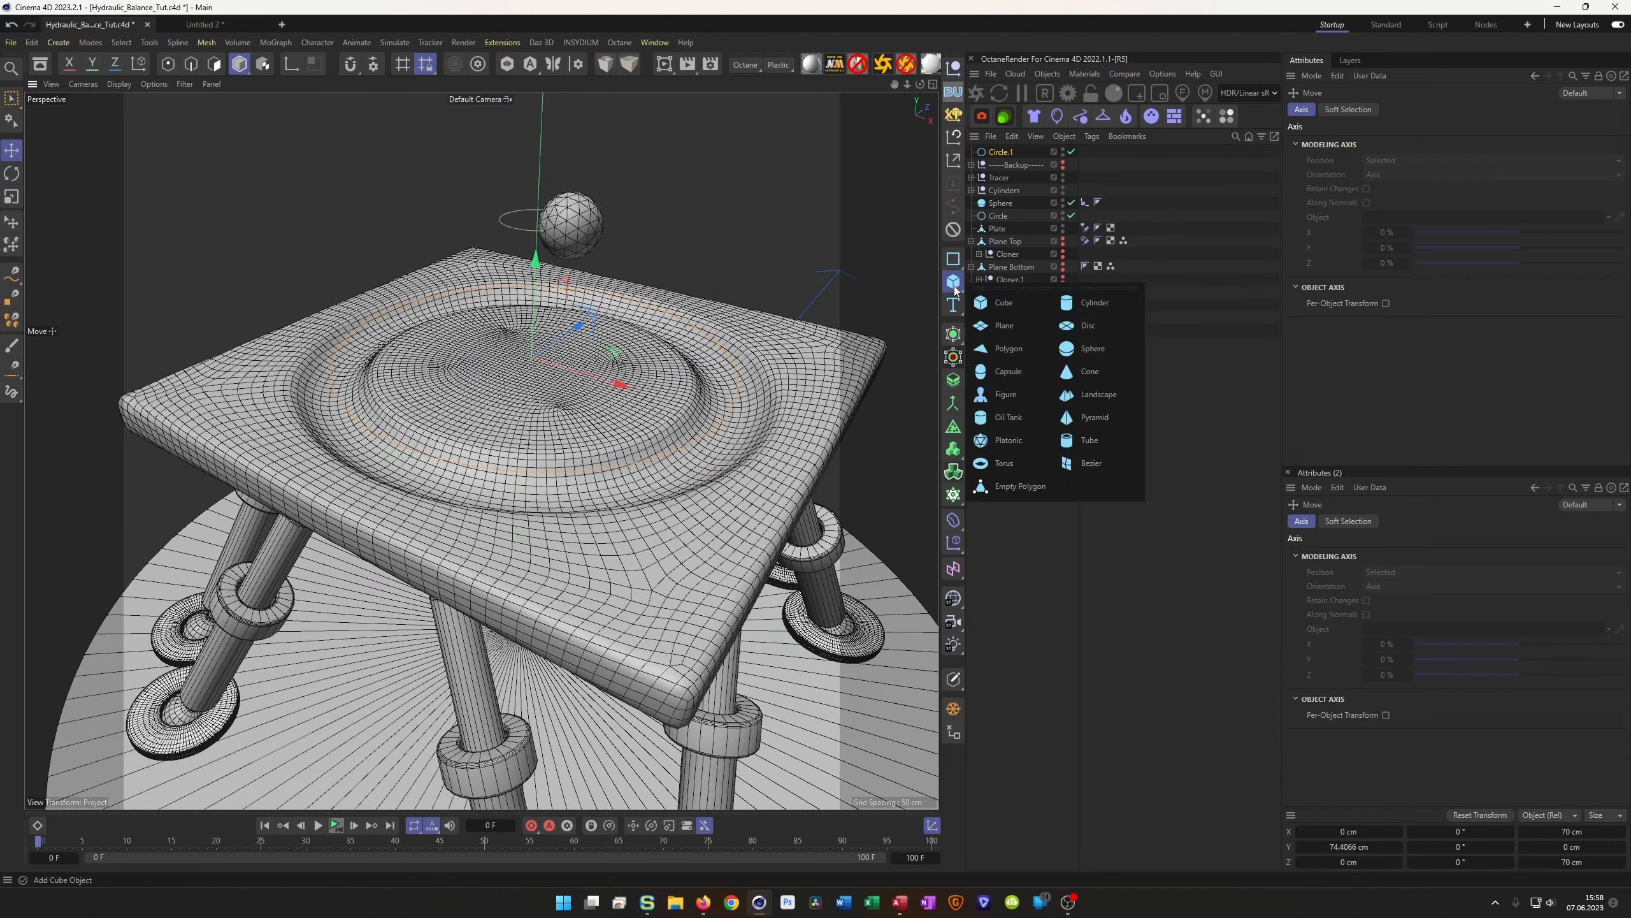
left_click(1091, 348)
left_click(1381, 142)
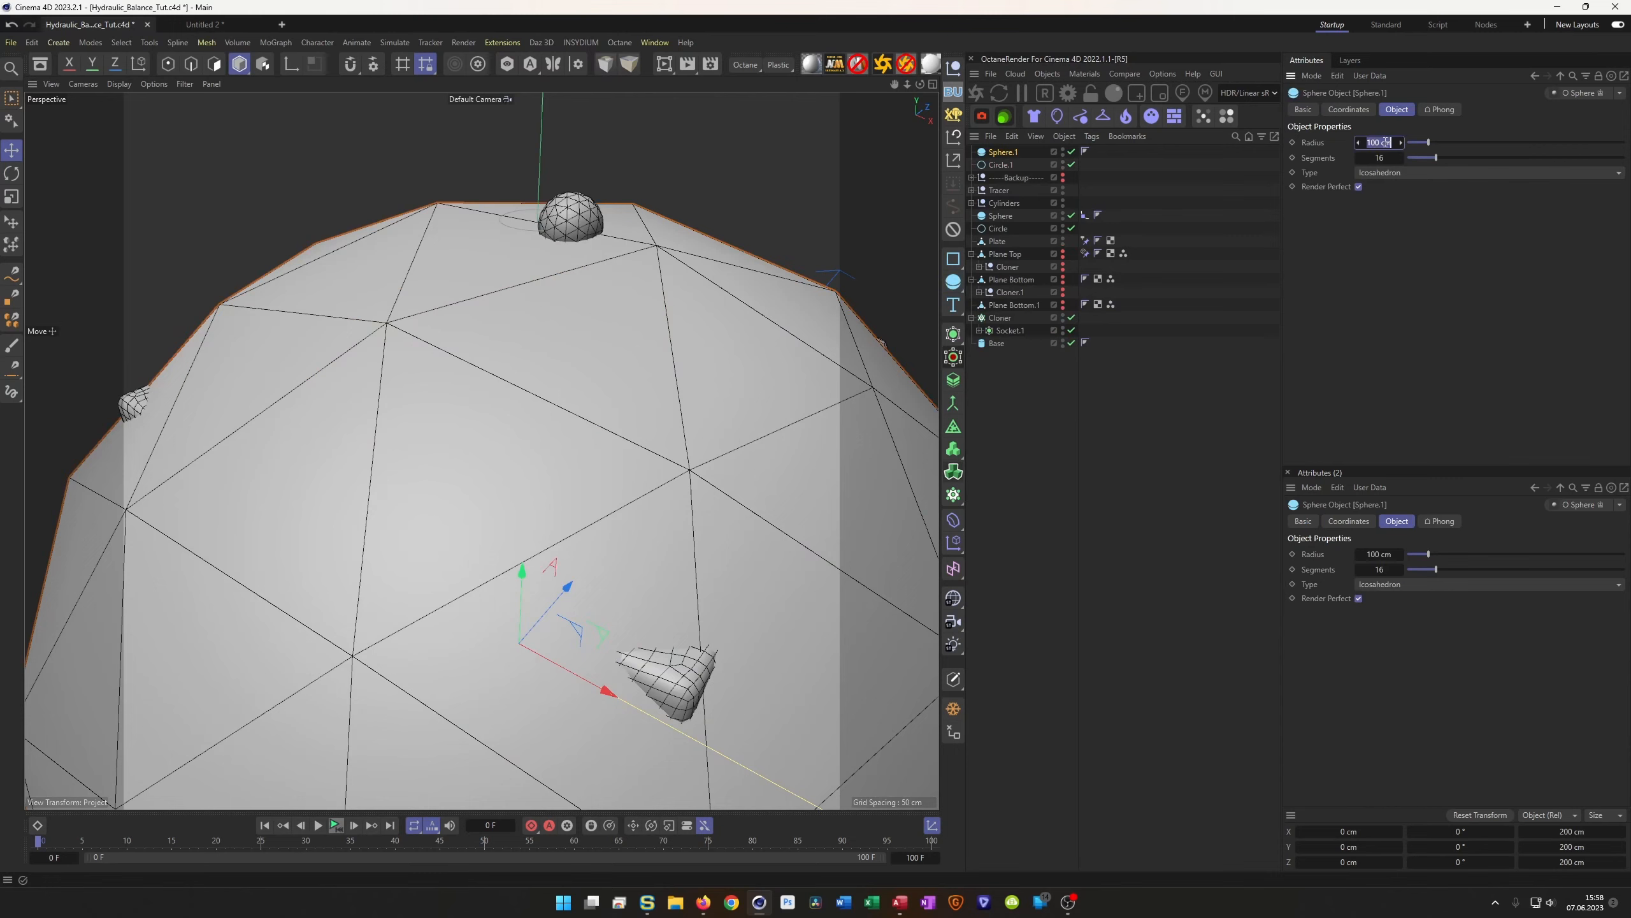
type("10")
key("Return")
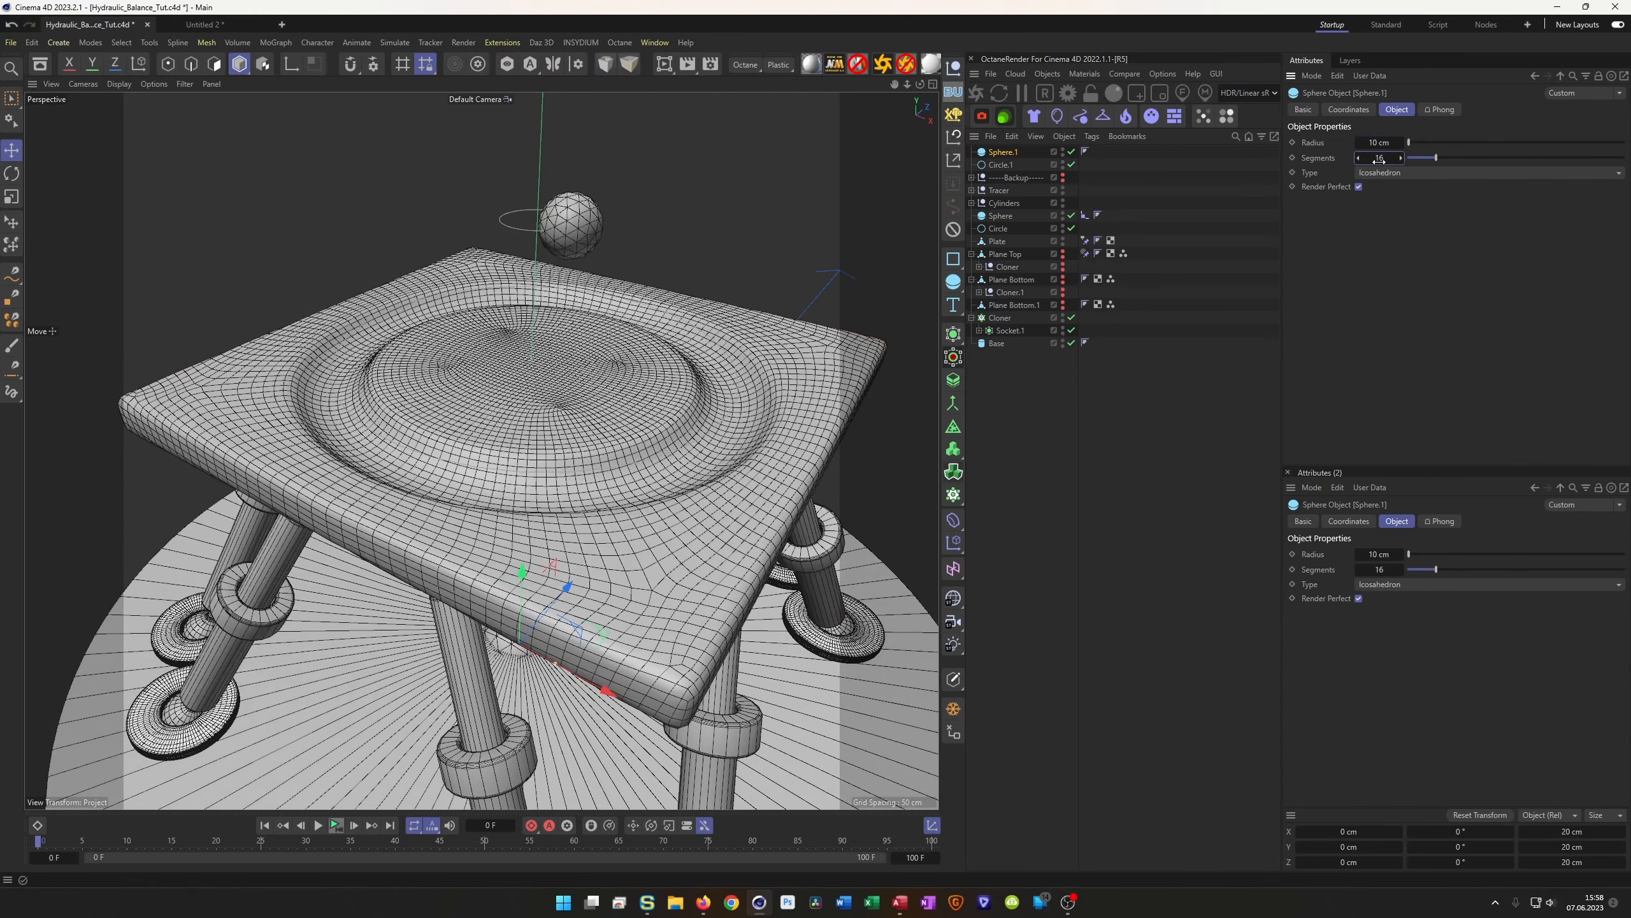
type("50")
key("Return")
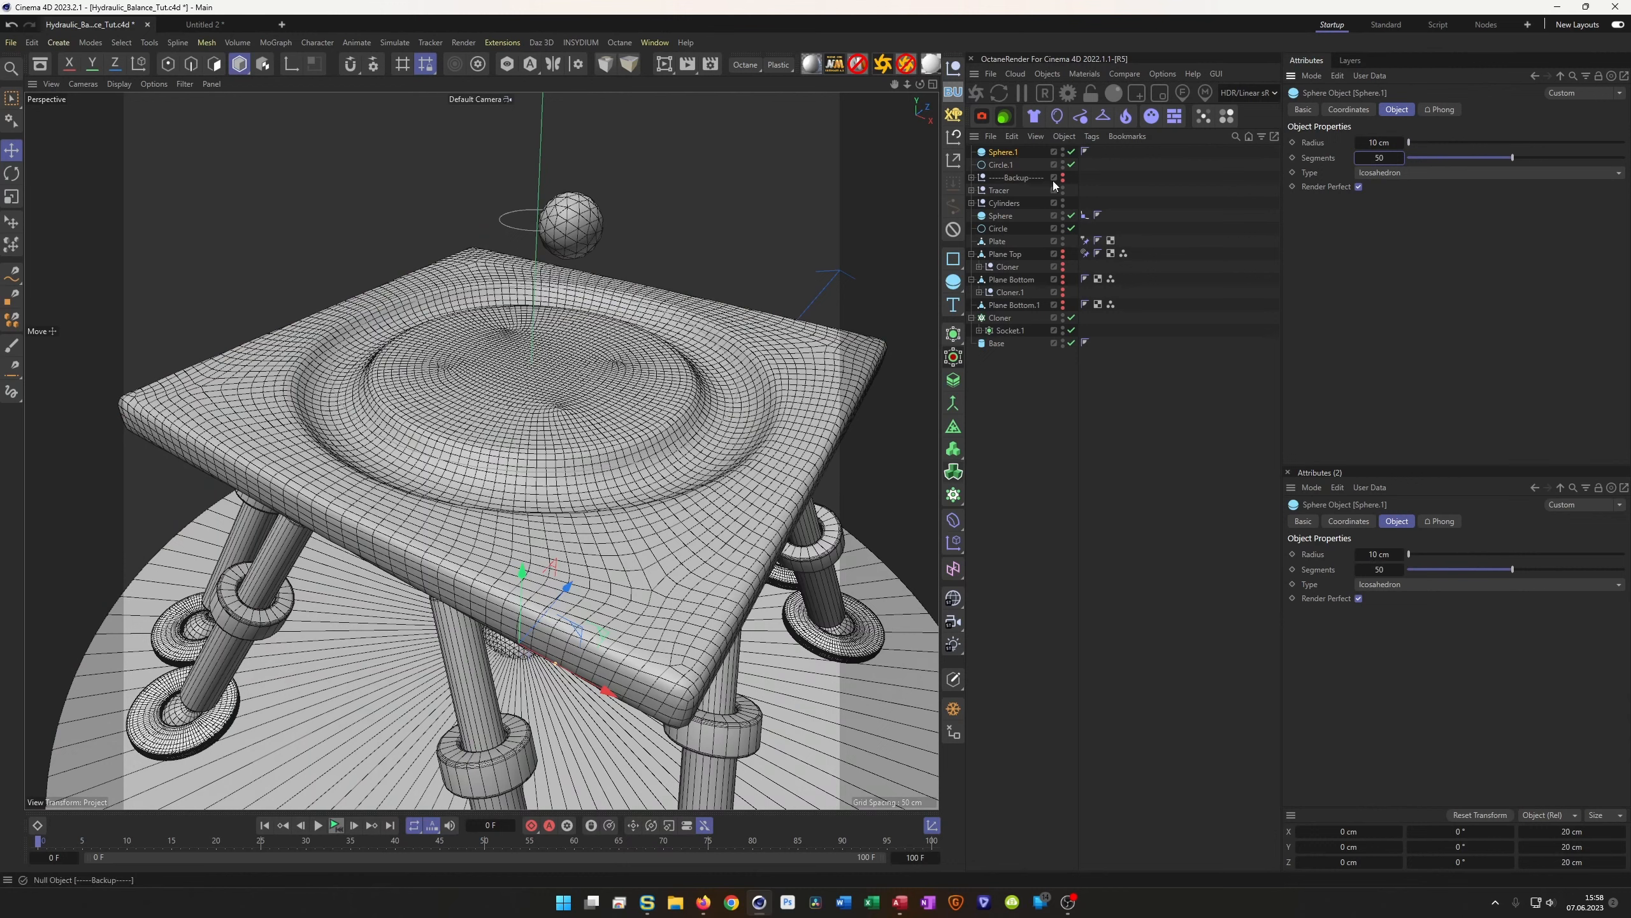
Give Sphere.1 an Align to Spline tag using Circle.1 as its spline path
mouse_move(1023, 167)
left_mouse_down()
mouse_move(1039, 203)
mouse_move(1000, 156)
left_mouse_up()
right_click(1005, 155)
mouse_move(1122, 182)
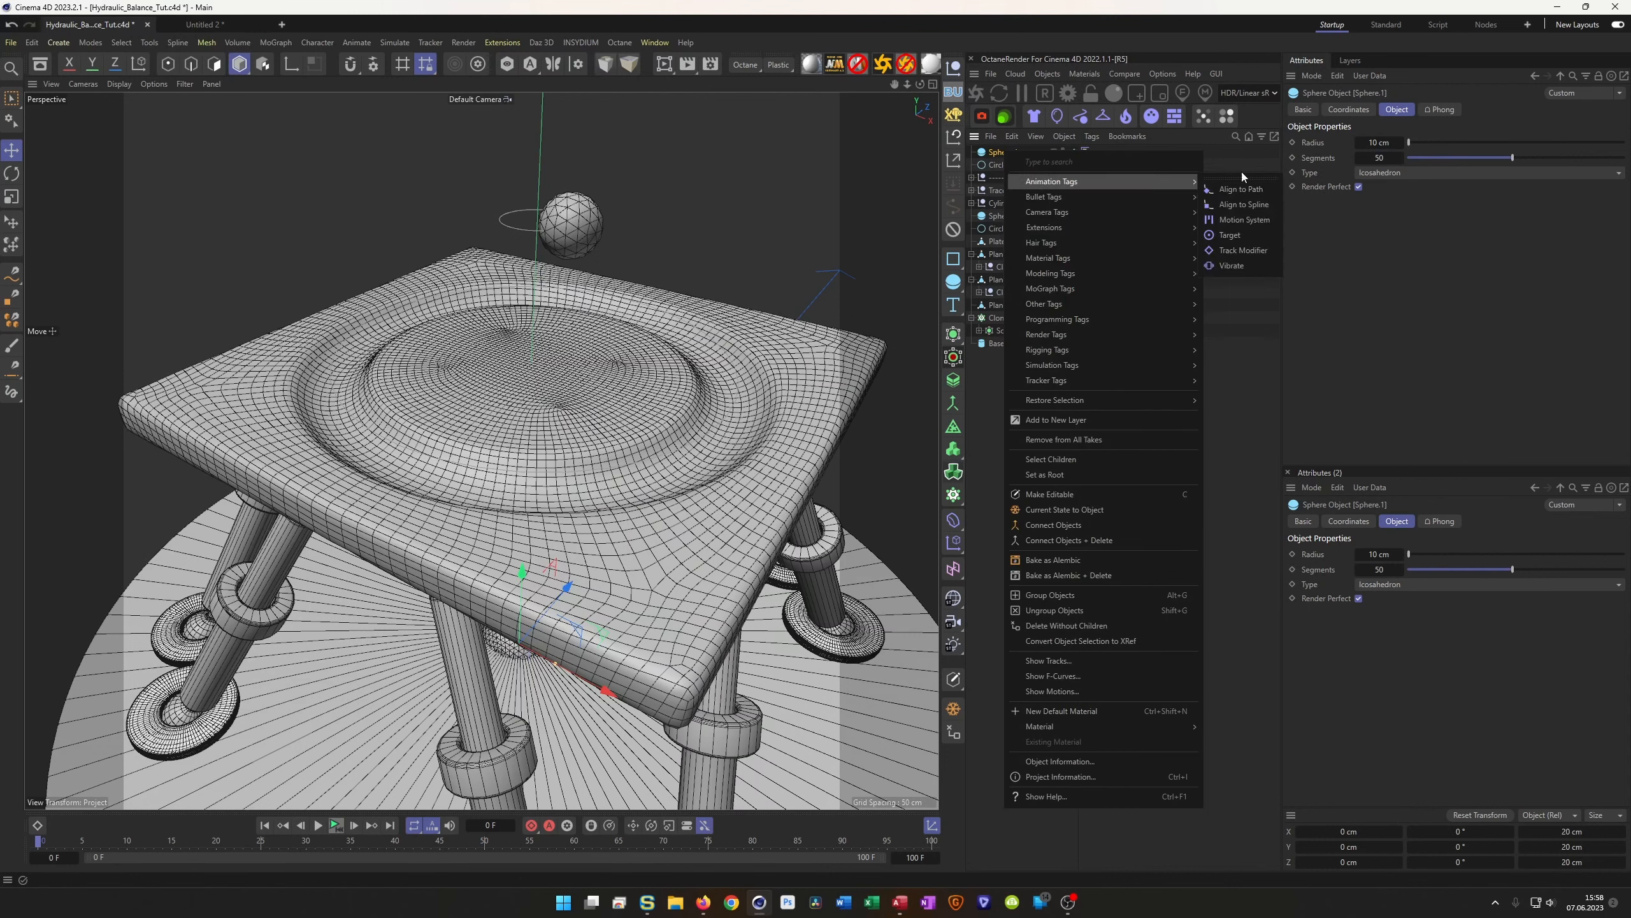
left_click(1243, 206)
left_click_drag(1010, 166, 1407, 140)
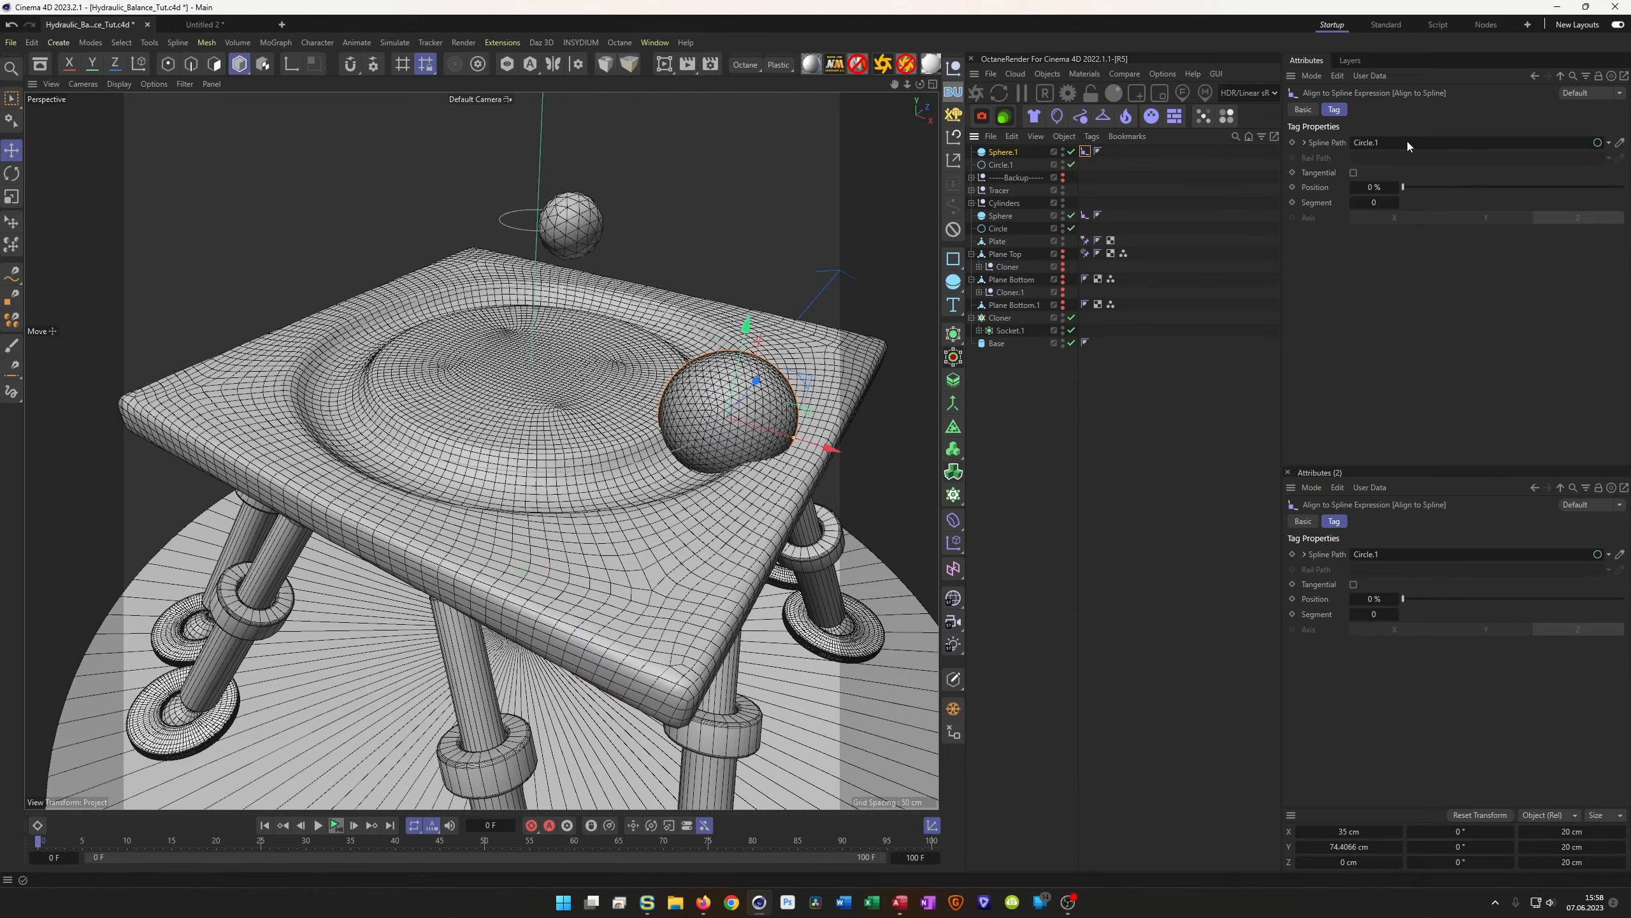
mouse_move(751, 421)
left_mouse_down("alt")
mouse_move(648, 430)
mouse_move(745, 424)
left_mouse_up("alt")
Change Sphere.1's radius to 7 cm
left_click(1005, 153)
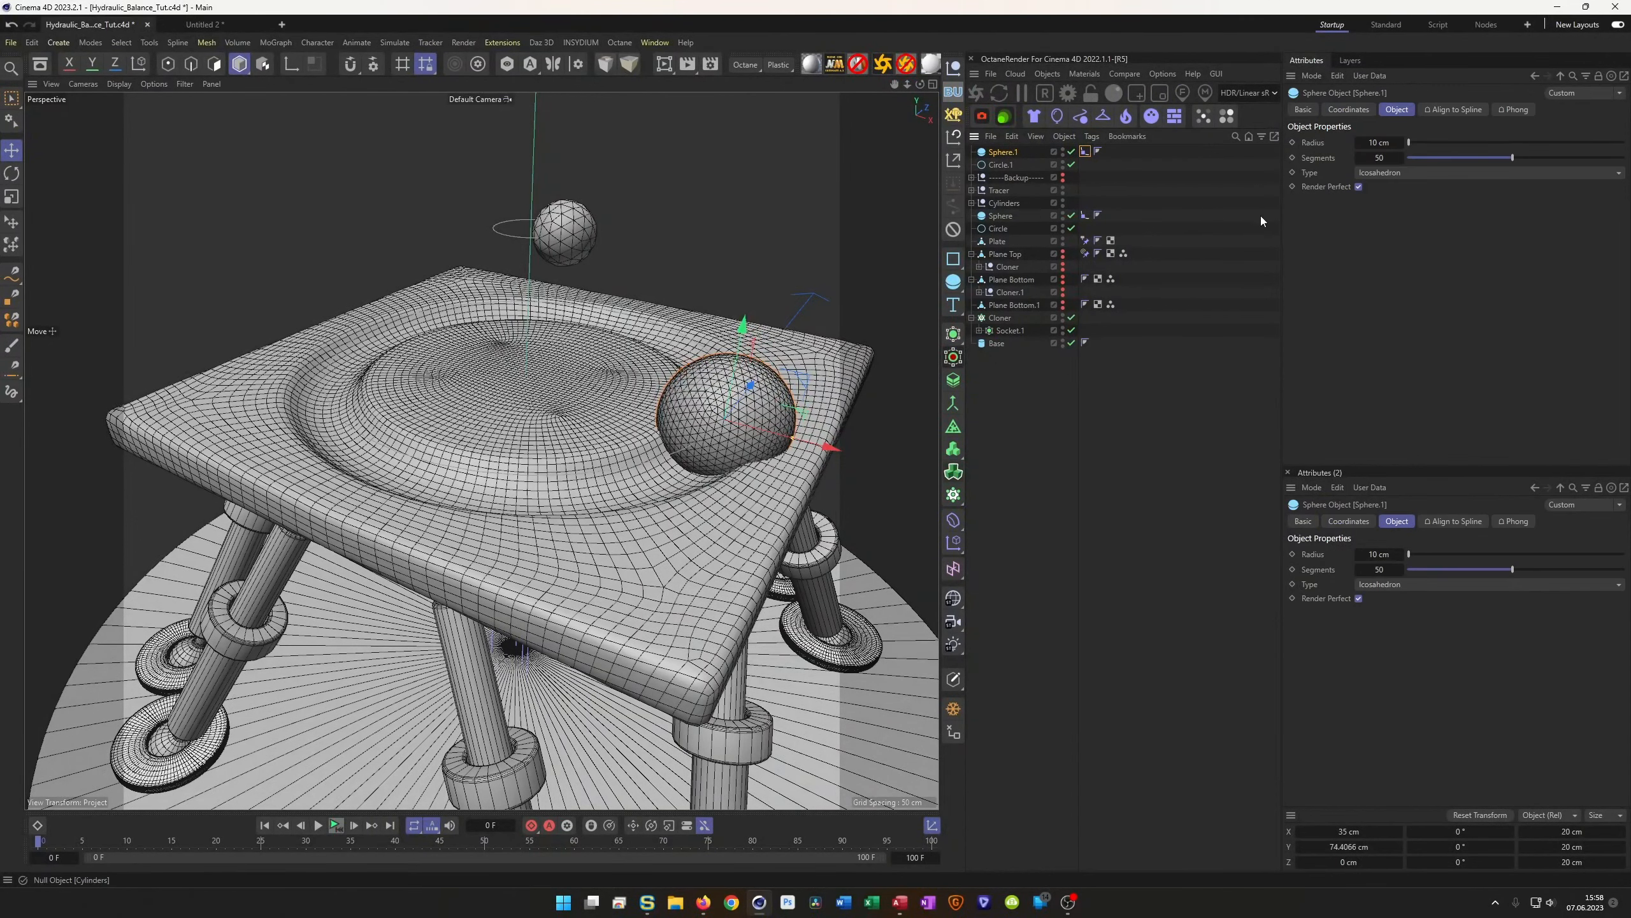
left_click_drag(1357, 146, 1355, 150)
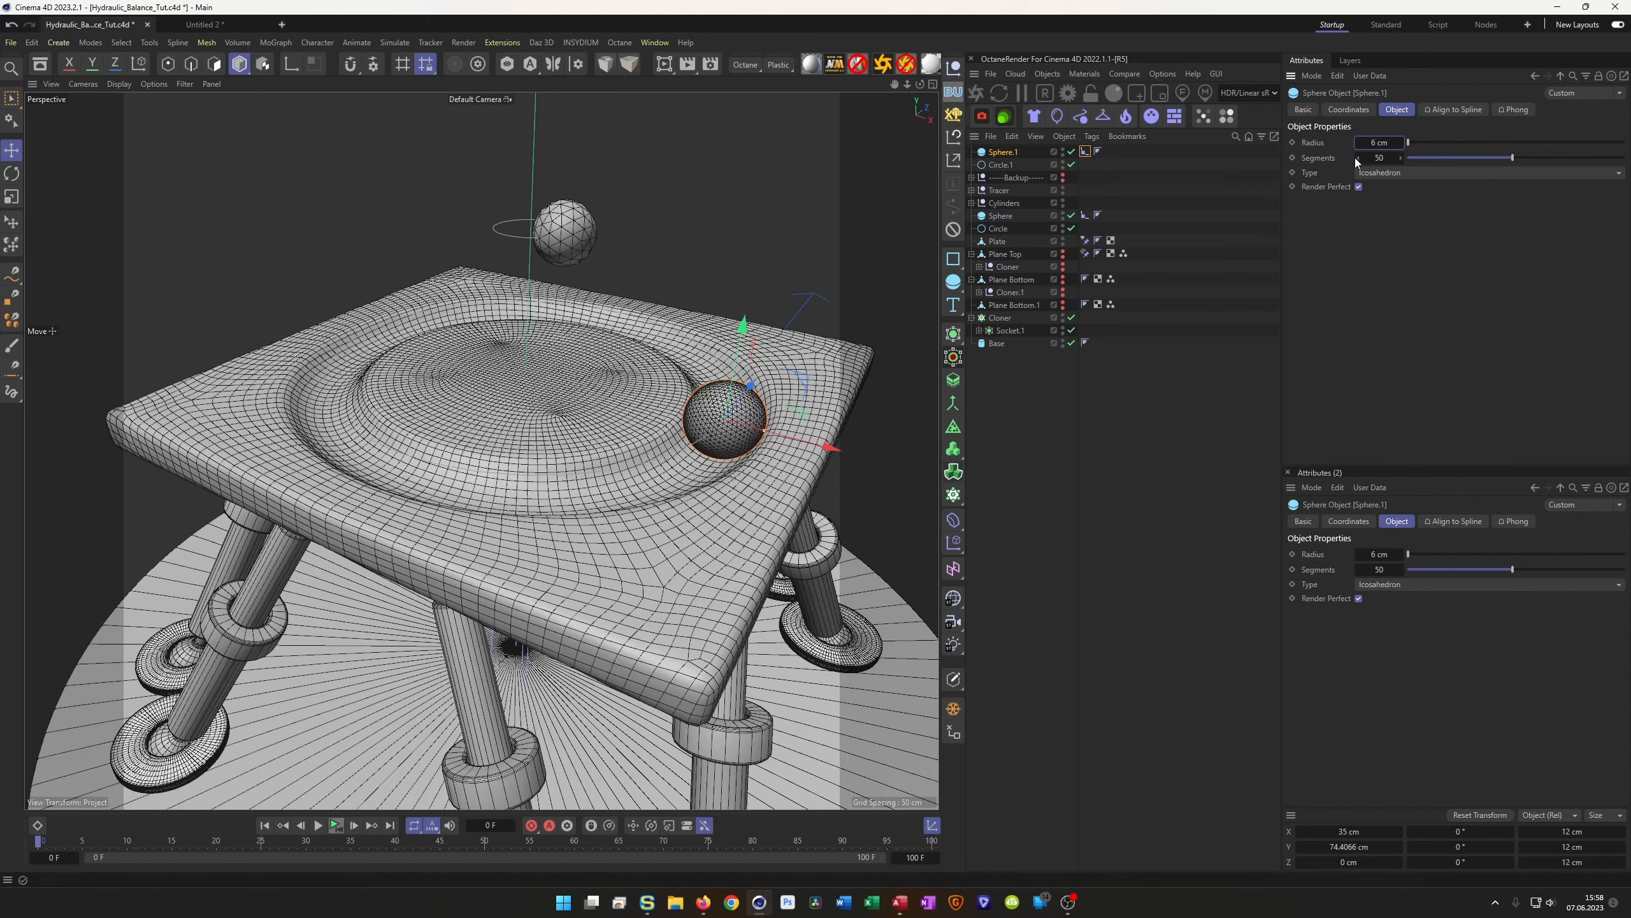
left_click(1404, 145)
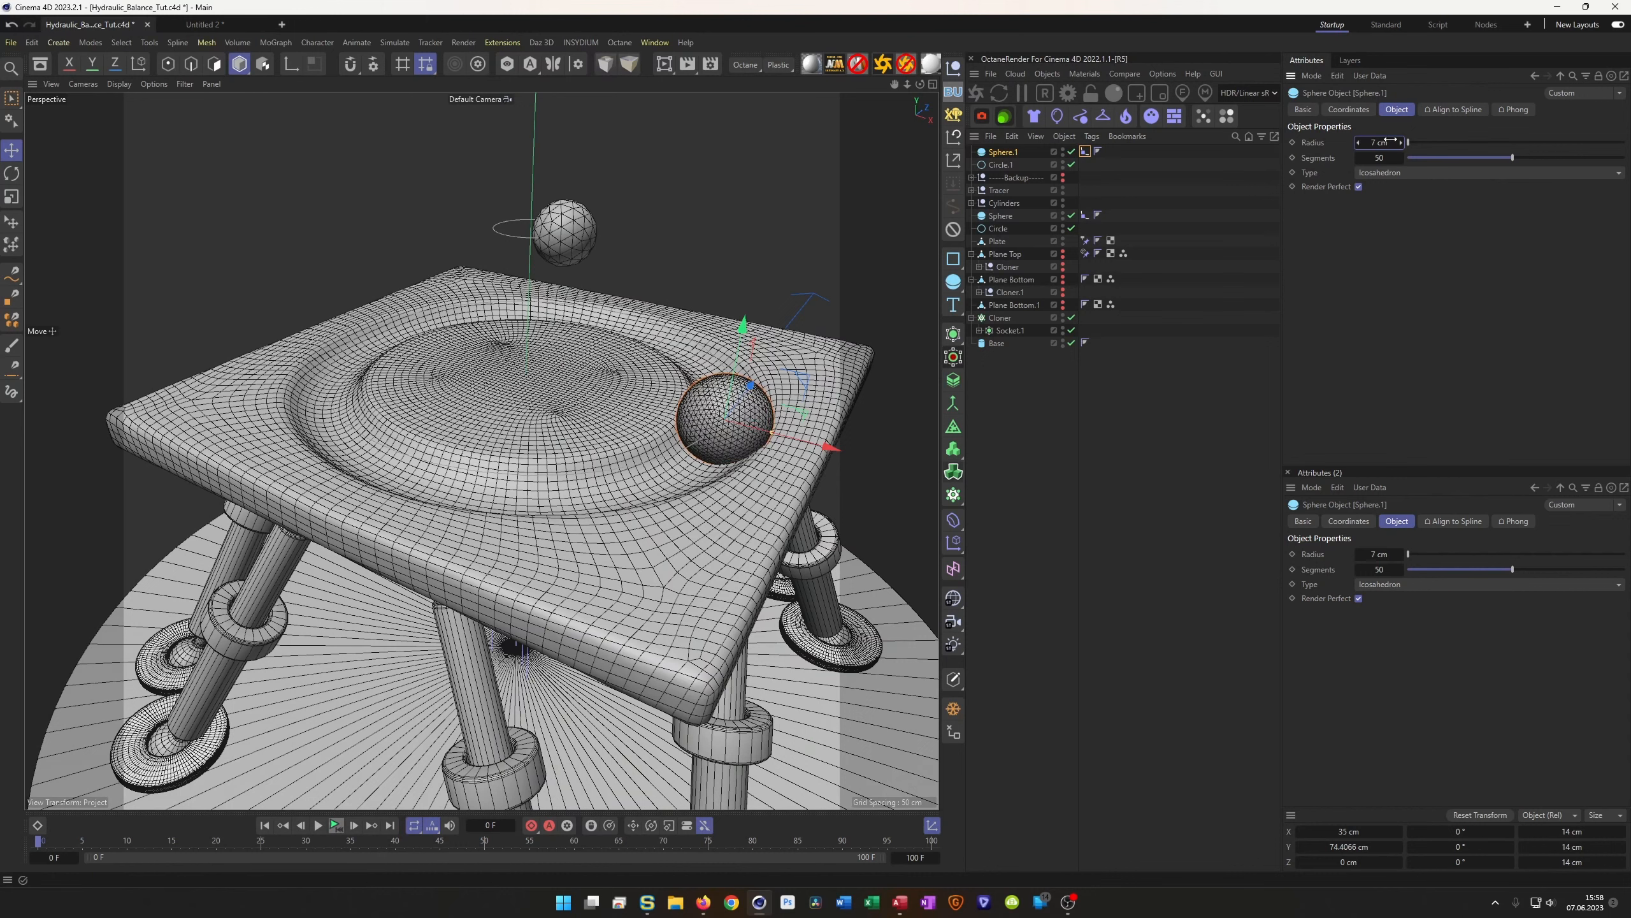
Adjust Circle.1's height to about 75.76 cm so the ball rests on the plate, and save
left_click(1001, 164)
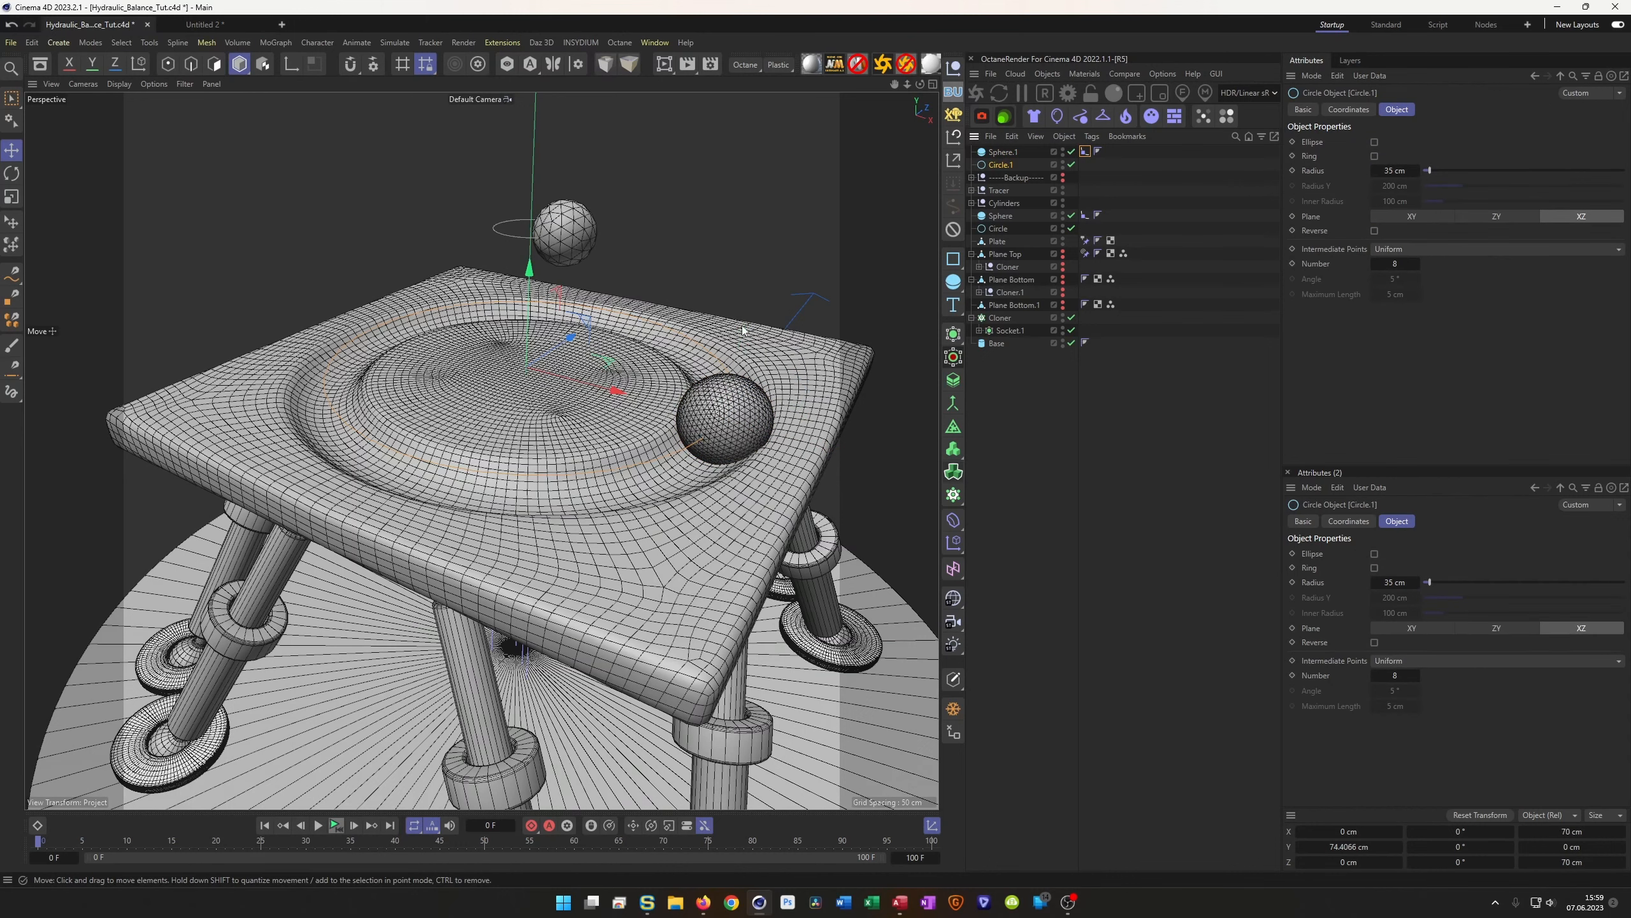
left_click_drag(614, 417, 657, 360)
scroll(820, 370, "up", 6)
left_click_drag(696, 424, 561, 479, "alt")
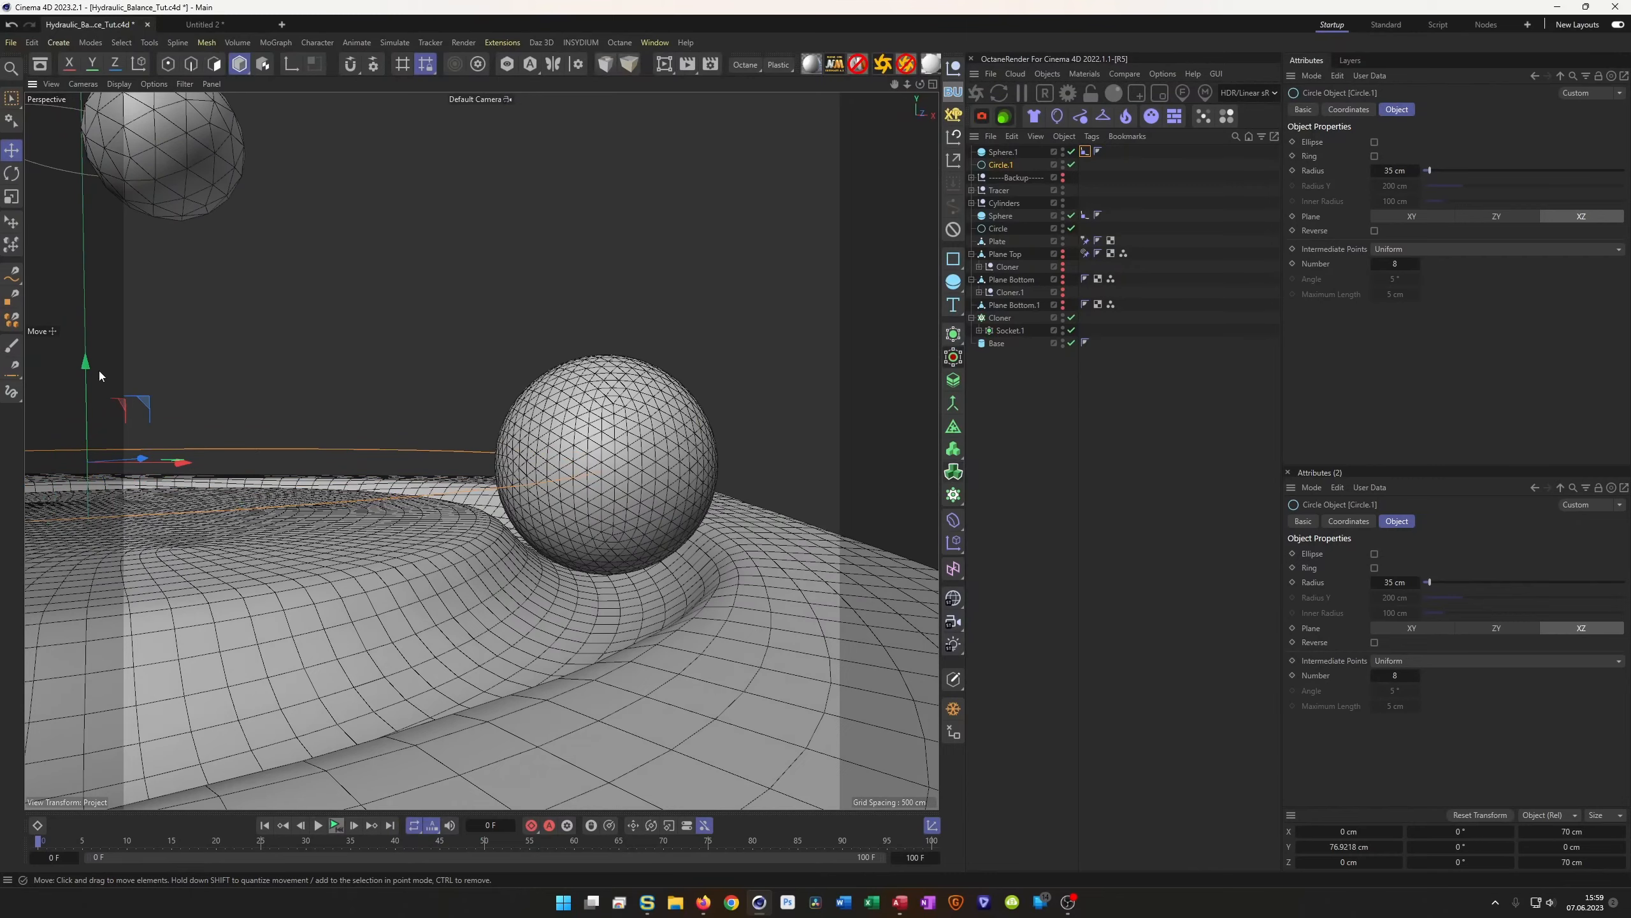
mouse_move(86, 368)
left_mouse_down()
mouse_move(70, 401)
mouse_move(71, 380)
left_mouse_up()
left_click_drag(563, 517, 576, 421, "alt")
key("ctrl+s")
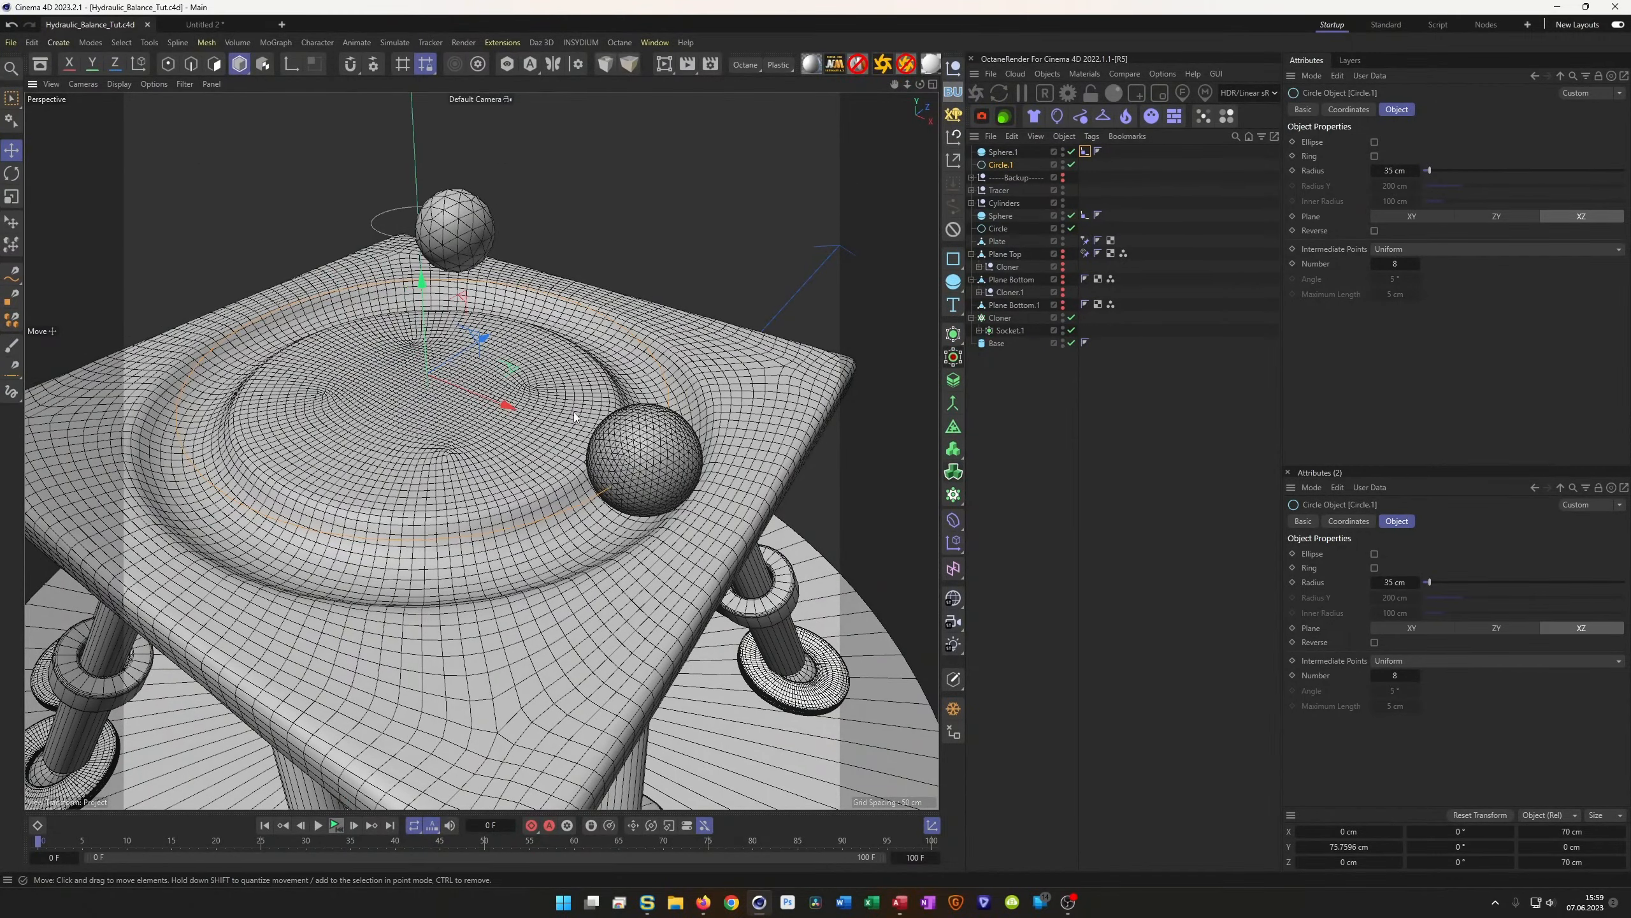
scroll(587, 430, "down", 6)
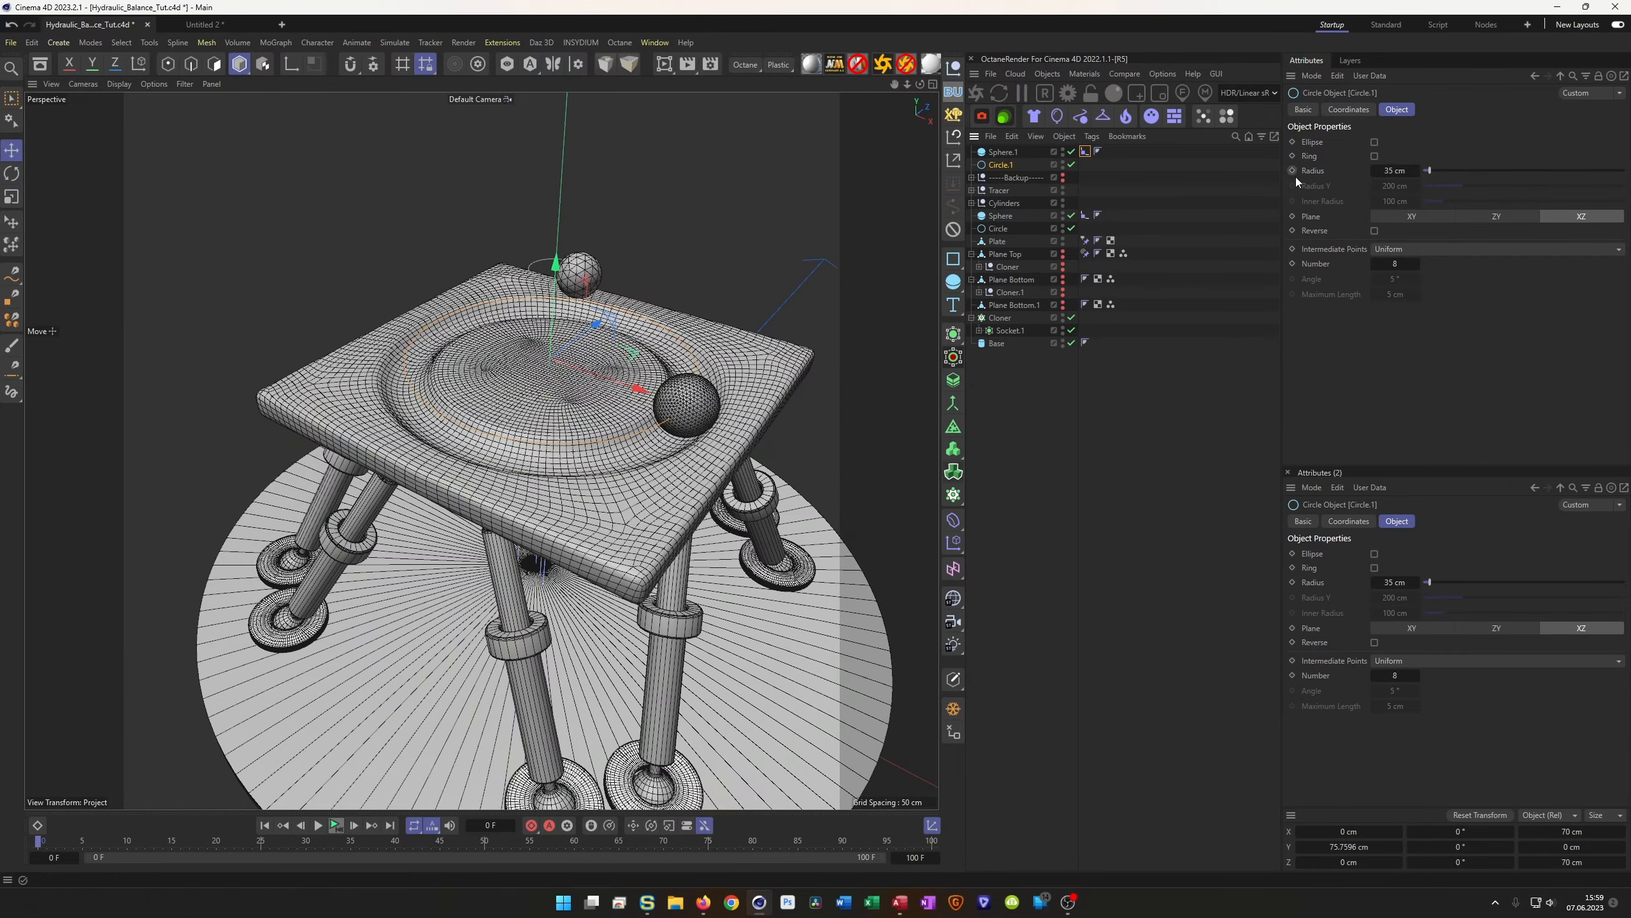
left_click(1085, 152)
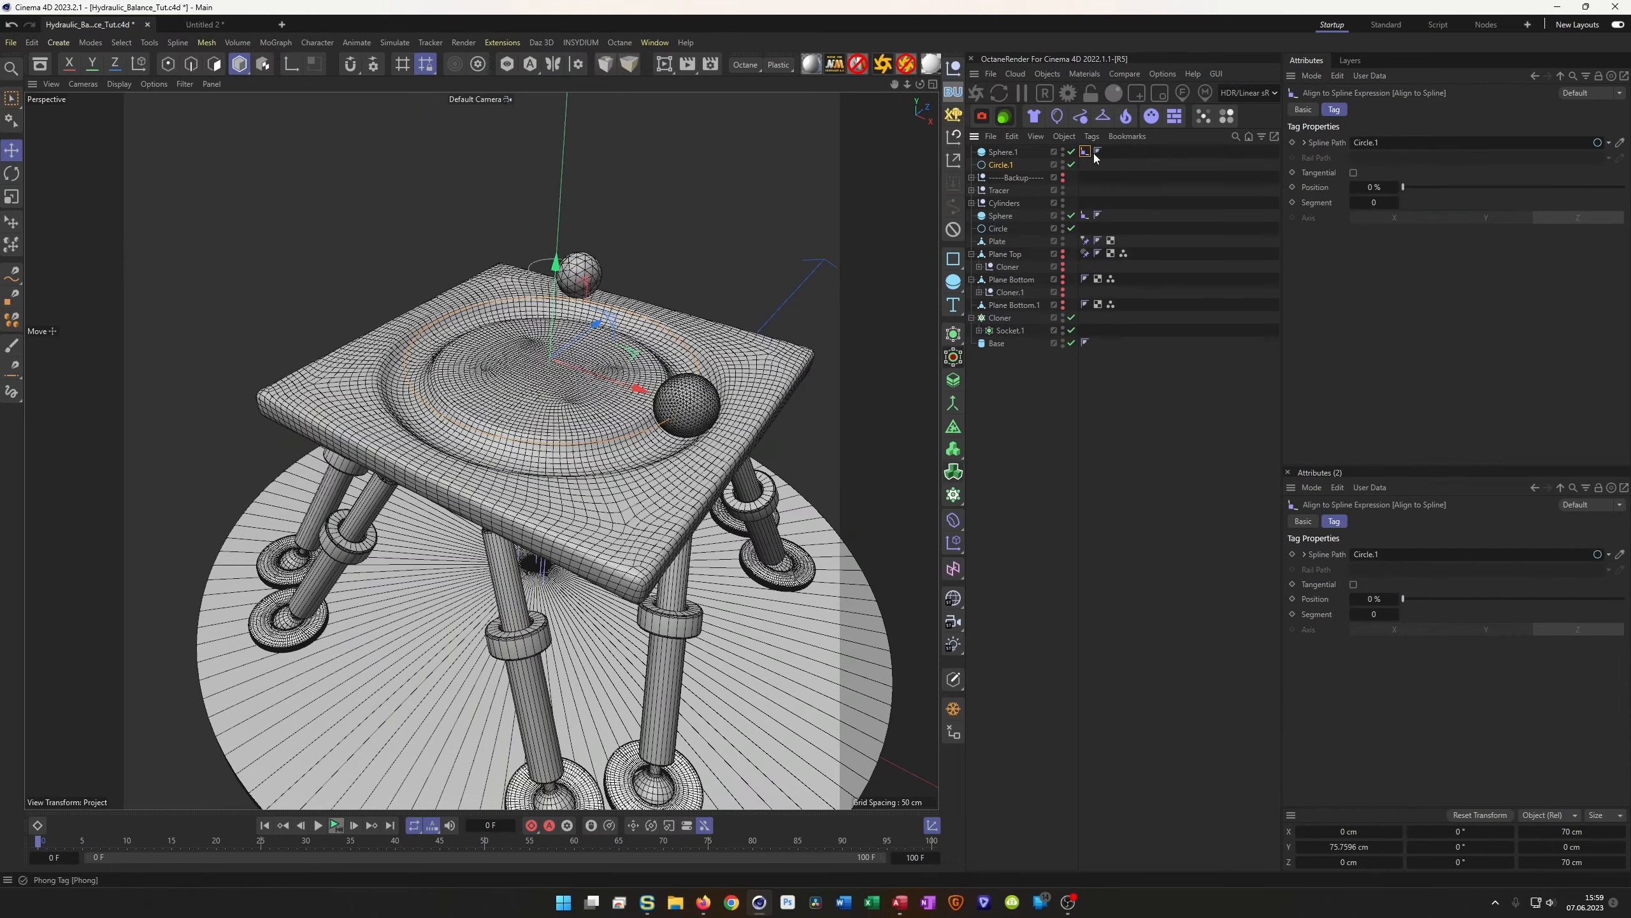
Keyframe the Align to Spline Position at 0% on frame 0 and 100% on frame 100, then add a Null
left_click(1292, 188)
left_click(391, 826)
left_click(1366, 188)
type("100")
key("Return")
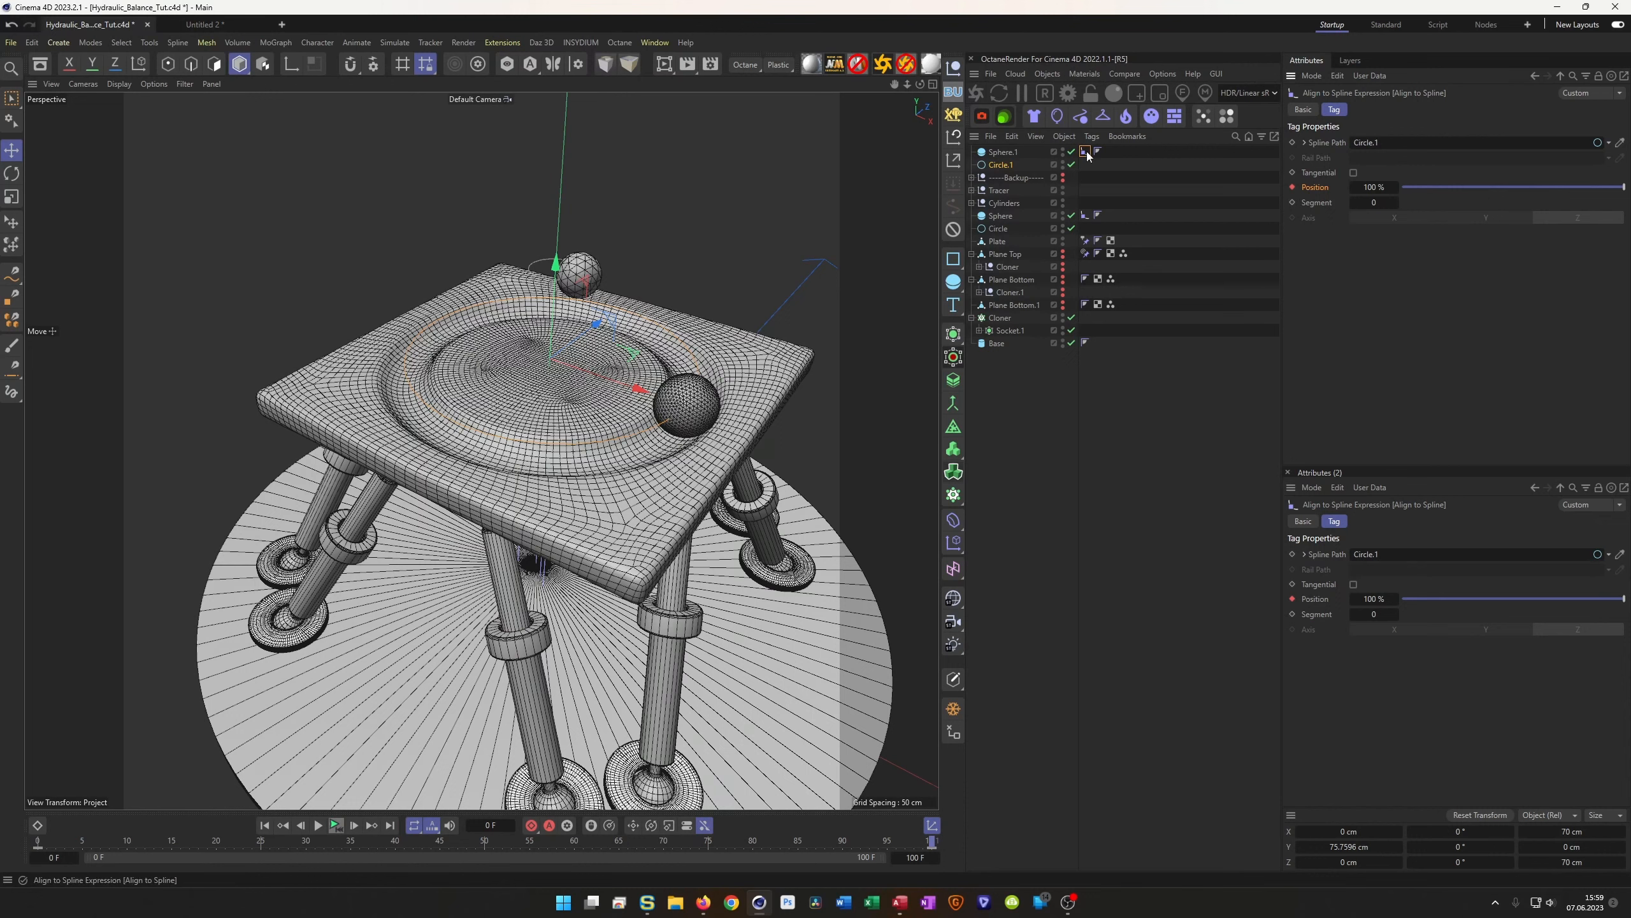
left_click(1015, 151)
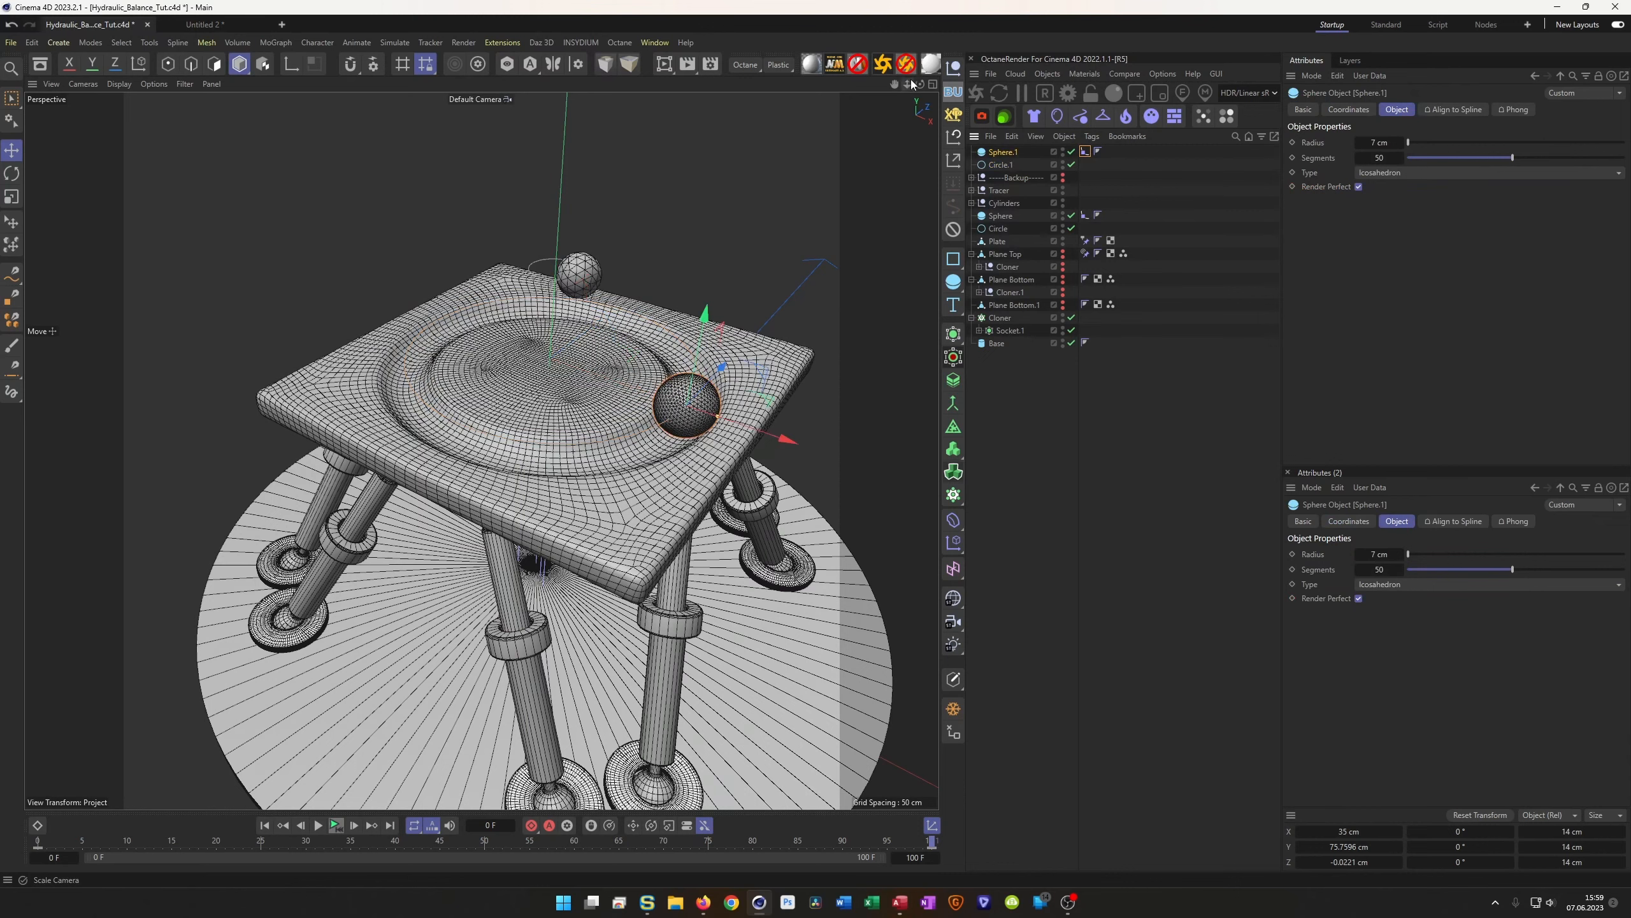
left_click(954, 68)
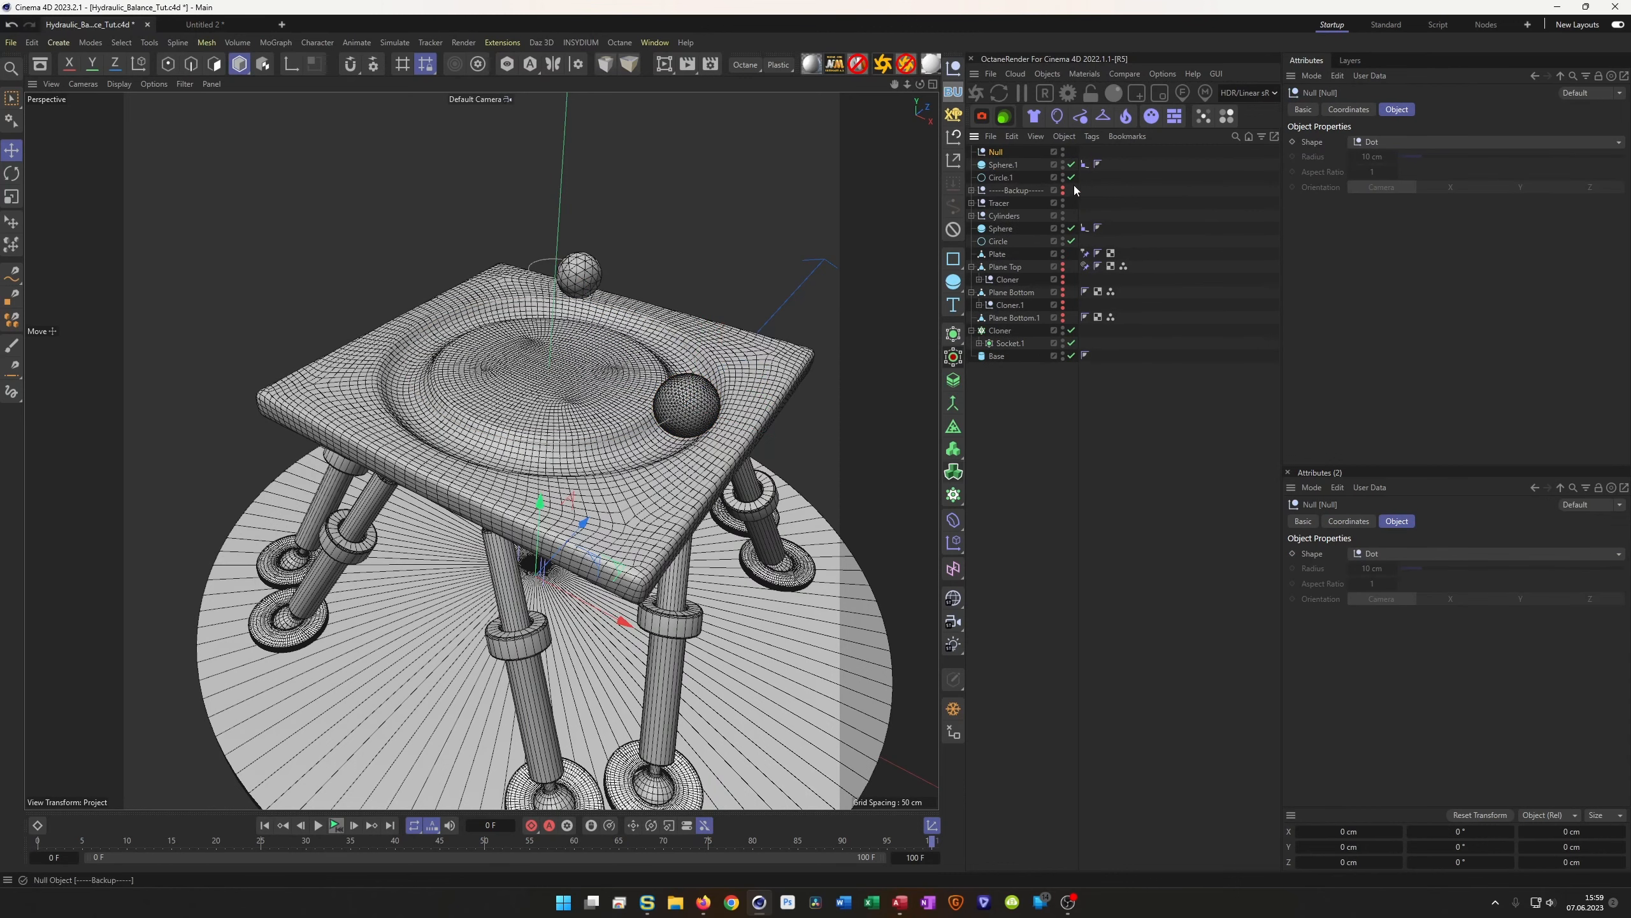
Move the Align to Spline tag onto the Null with Tangential on, and parent Sphere.1 under it
left_click_drag(1085, 165, 1085, 156)
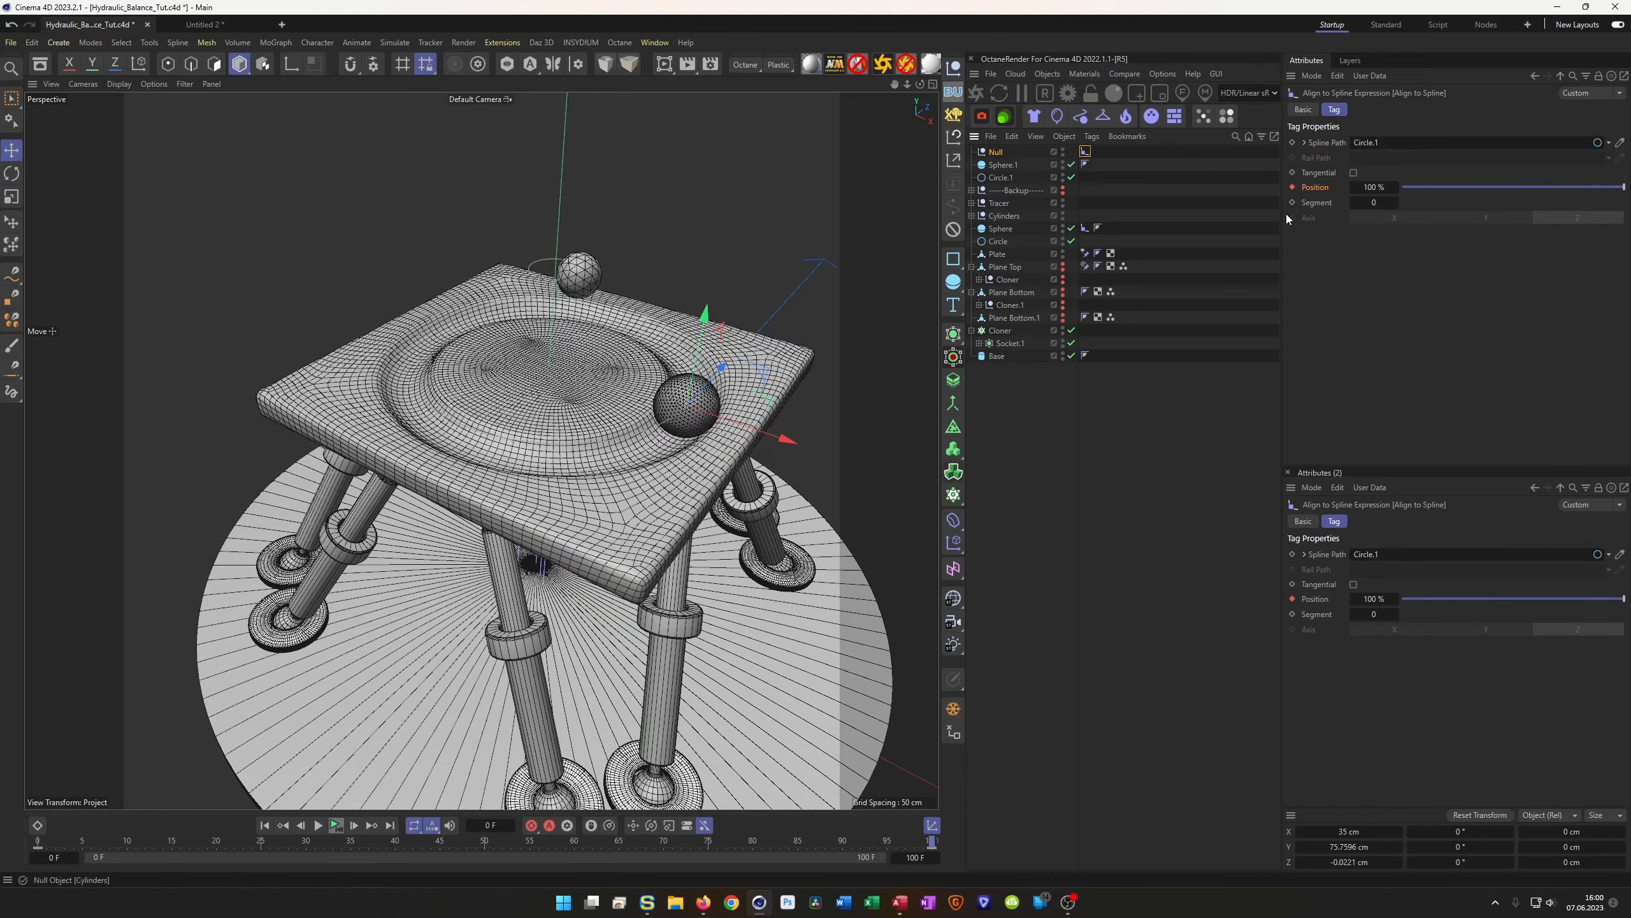
left_click(1354, 173)
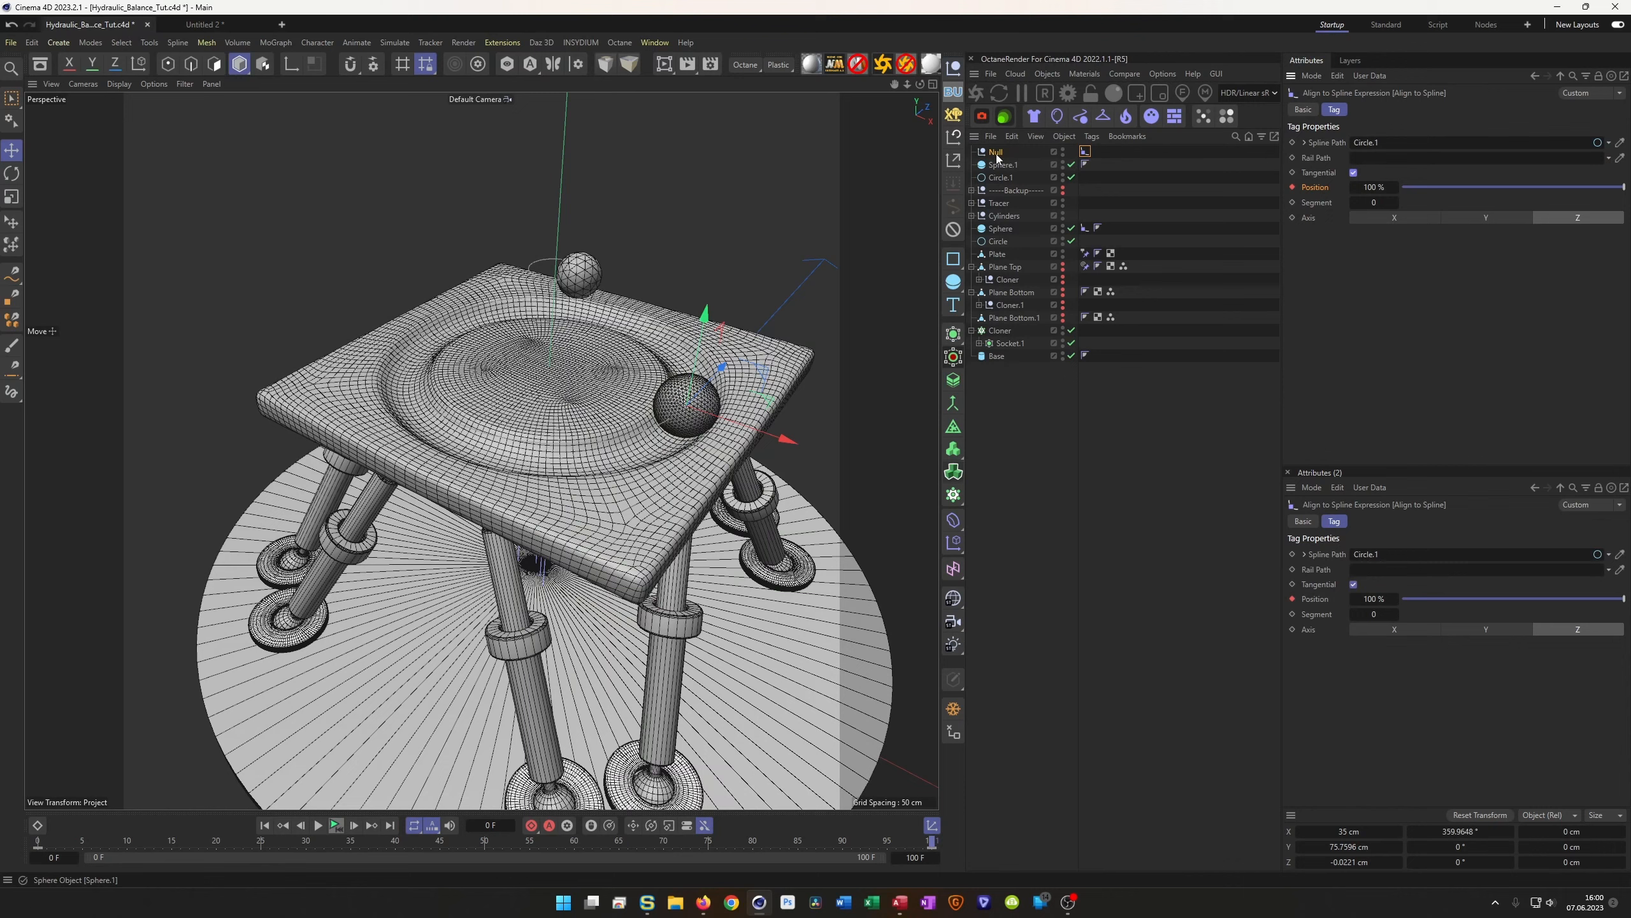
left_click_drag(1002, 165, 995, 154)
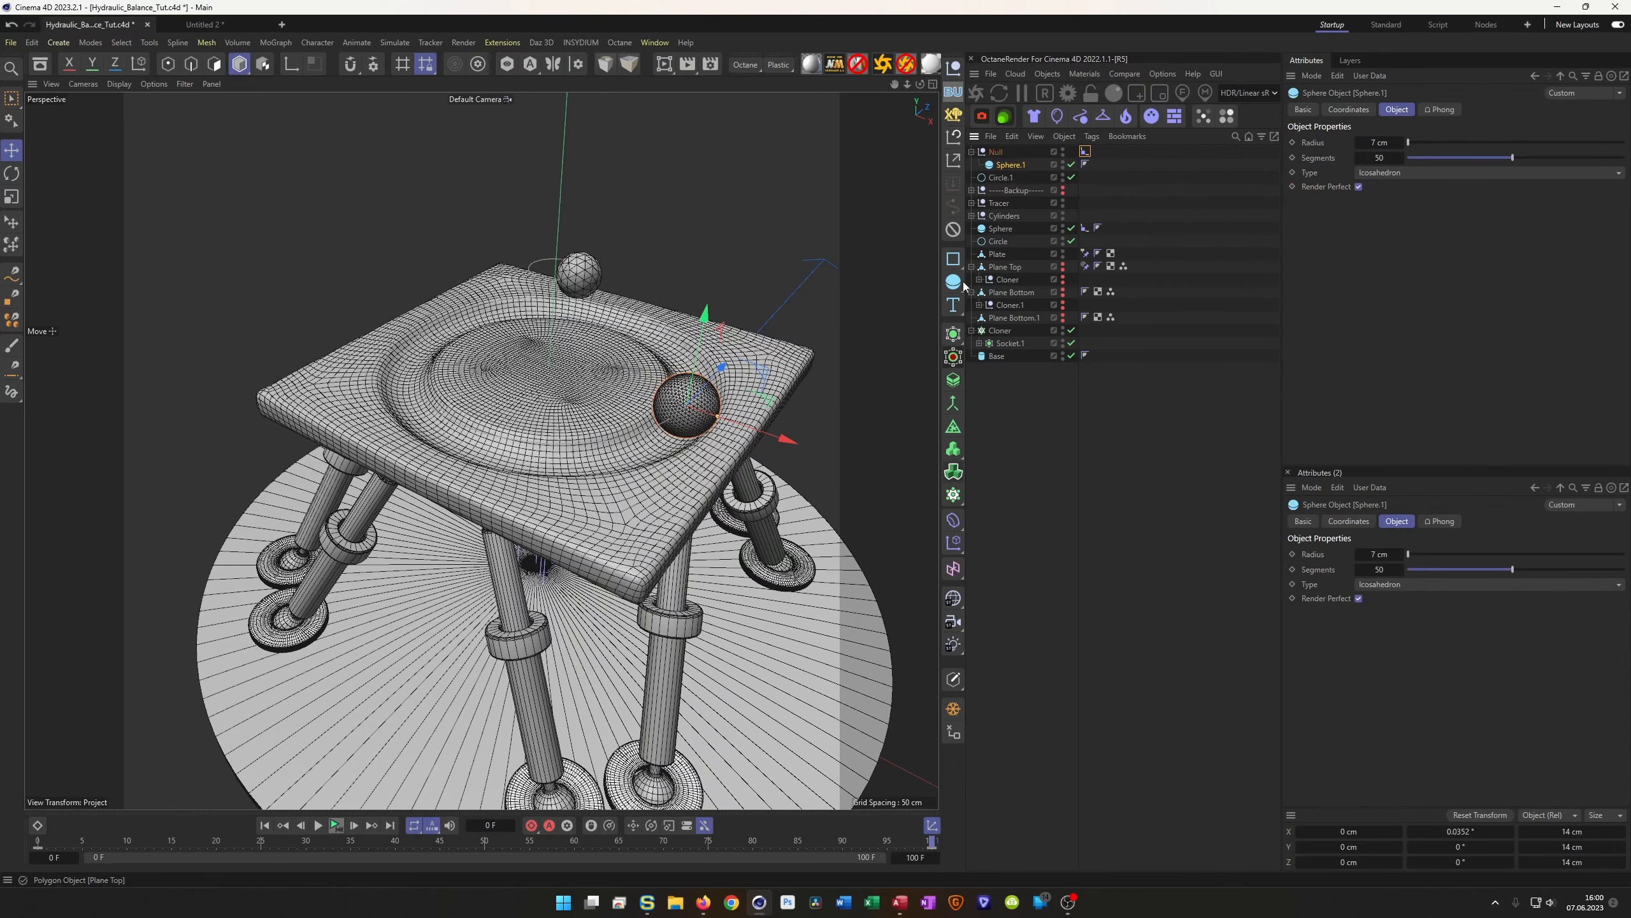
Preview the ball's motion and open the Material Manager with Shift+F2
left_click(334, 828)
left_click(337, 828)
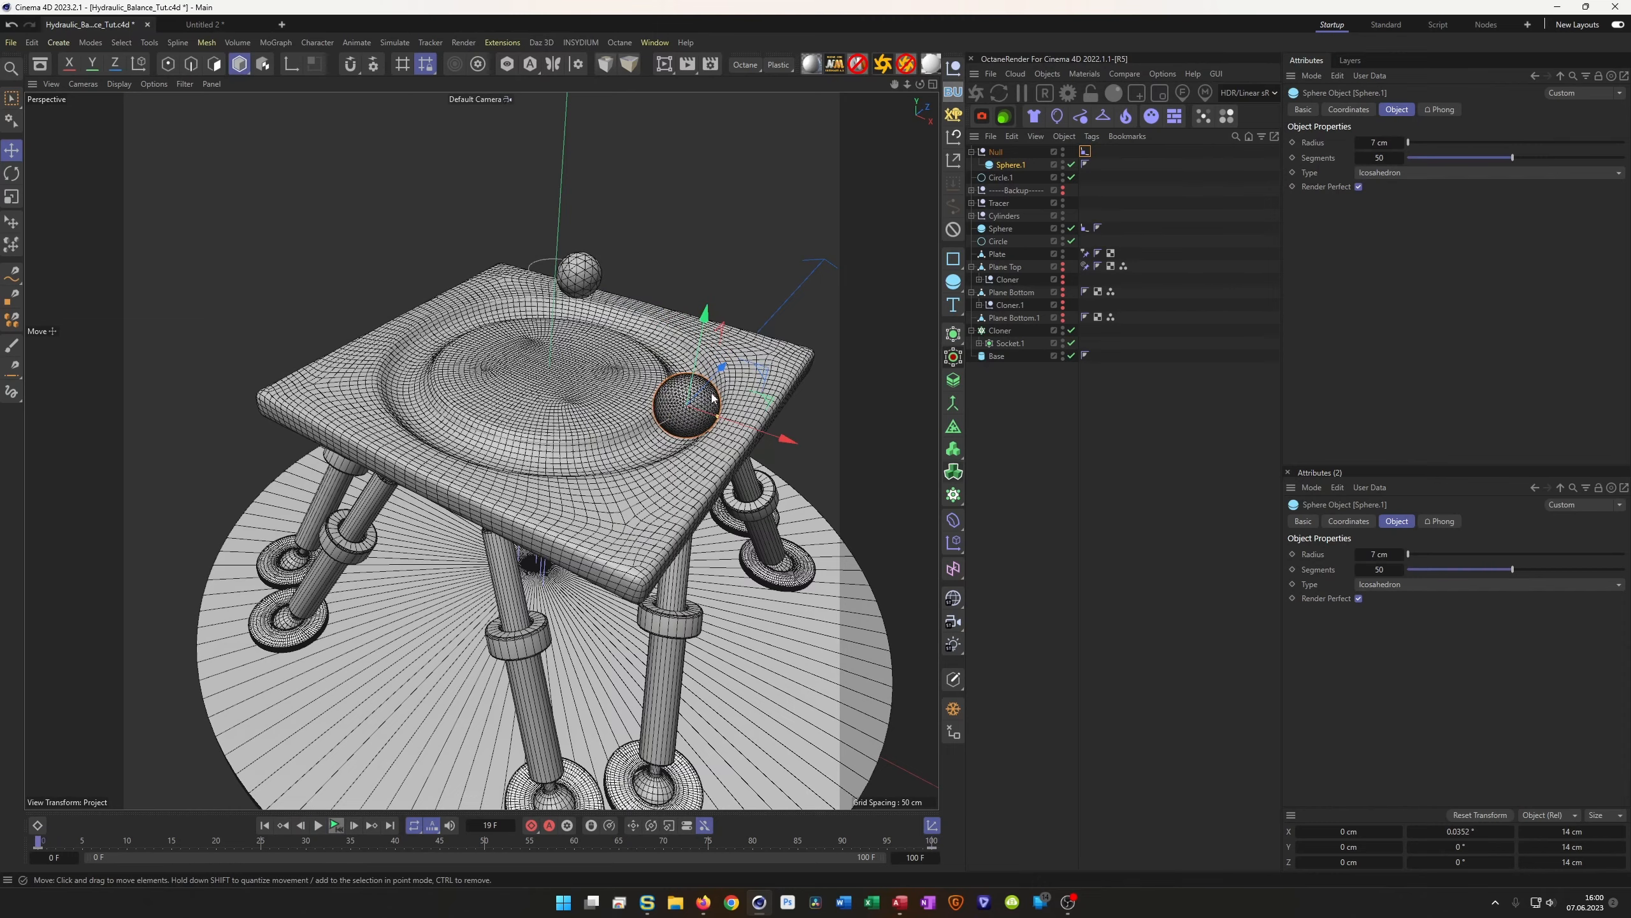
scroll(683, 437, "up", 5)
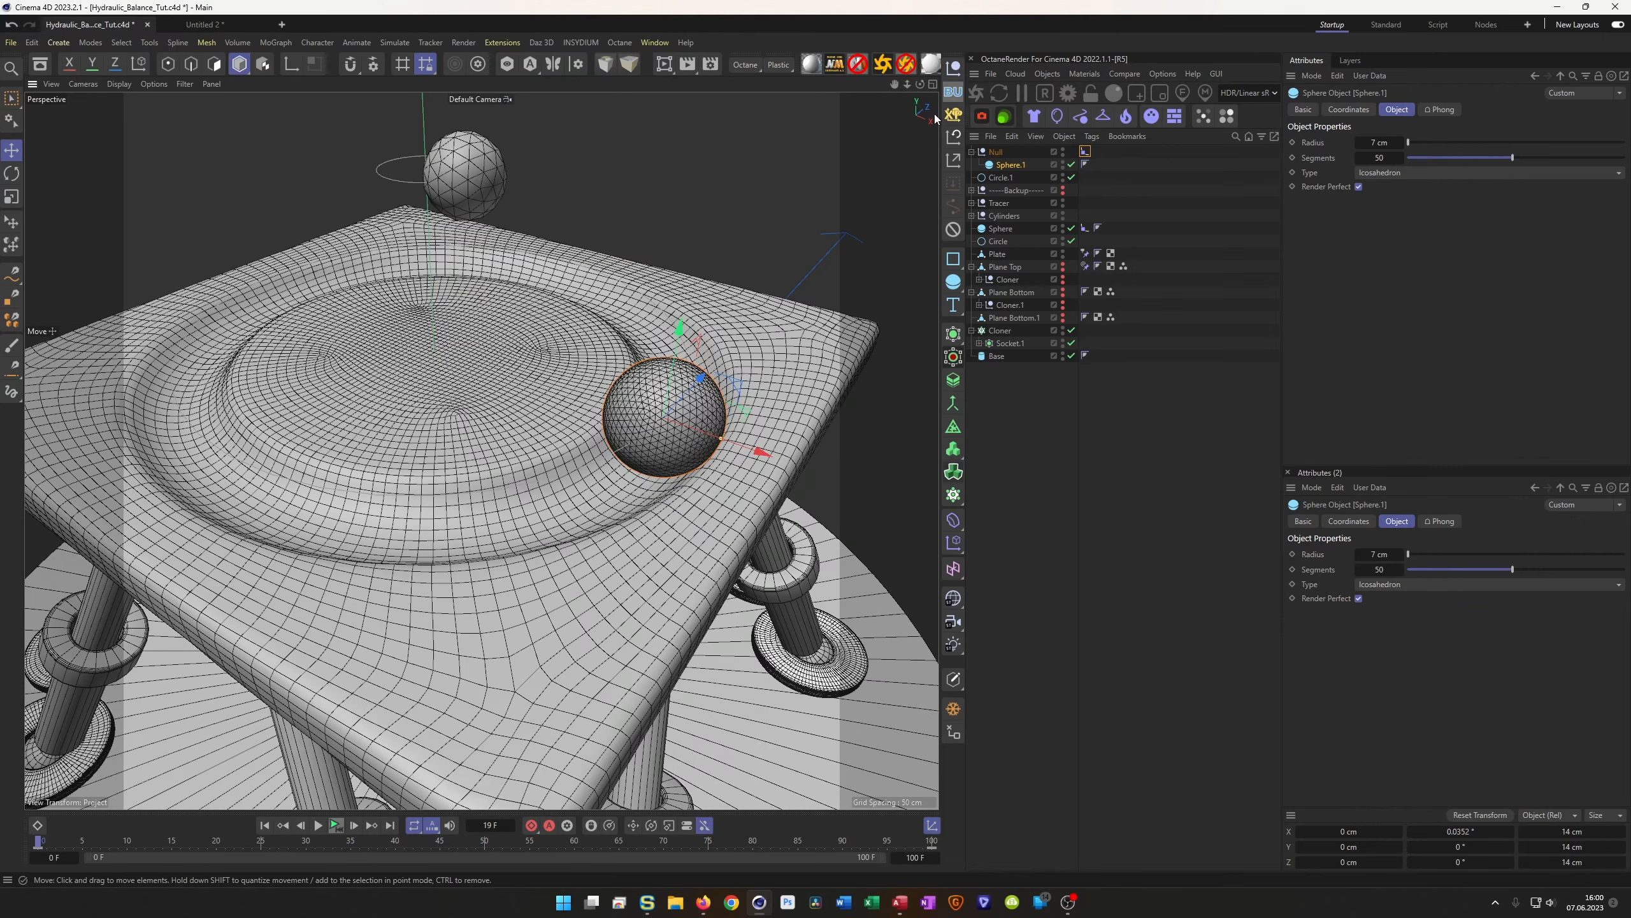
key("shift+F2")
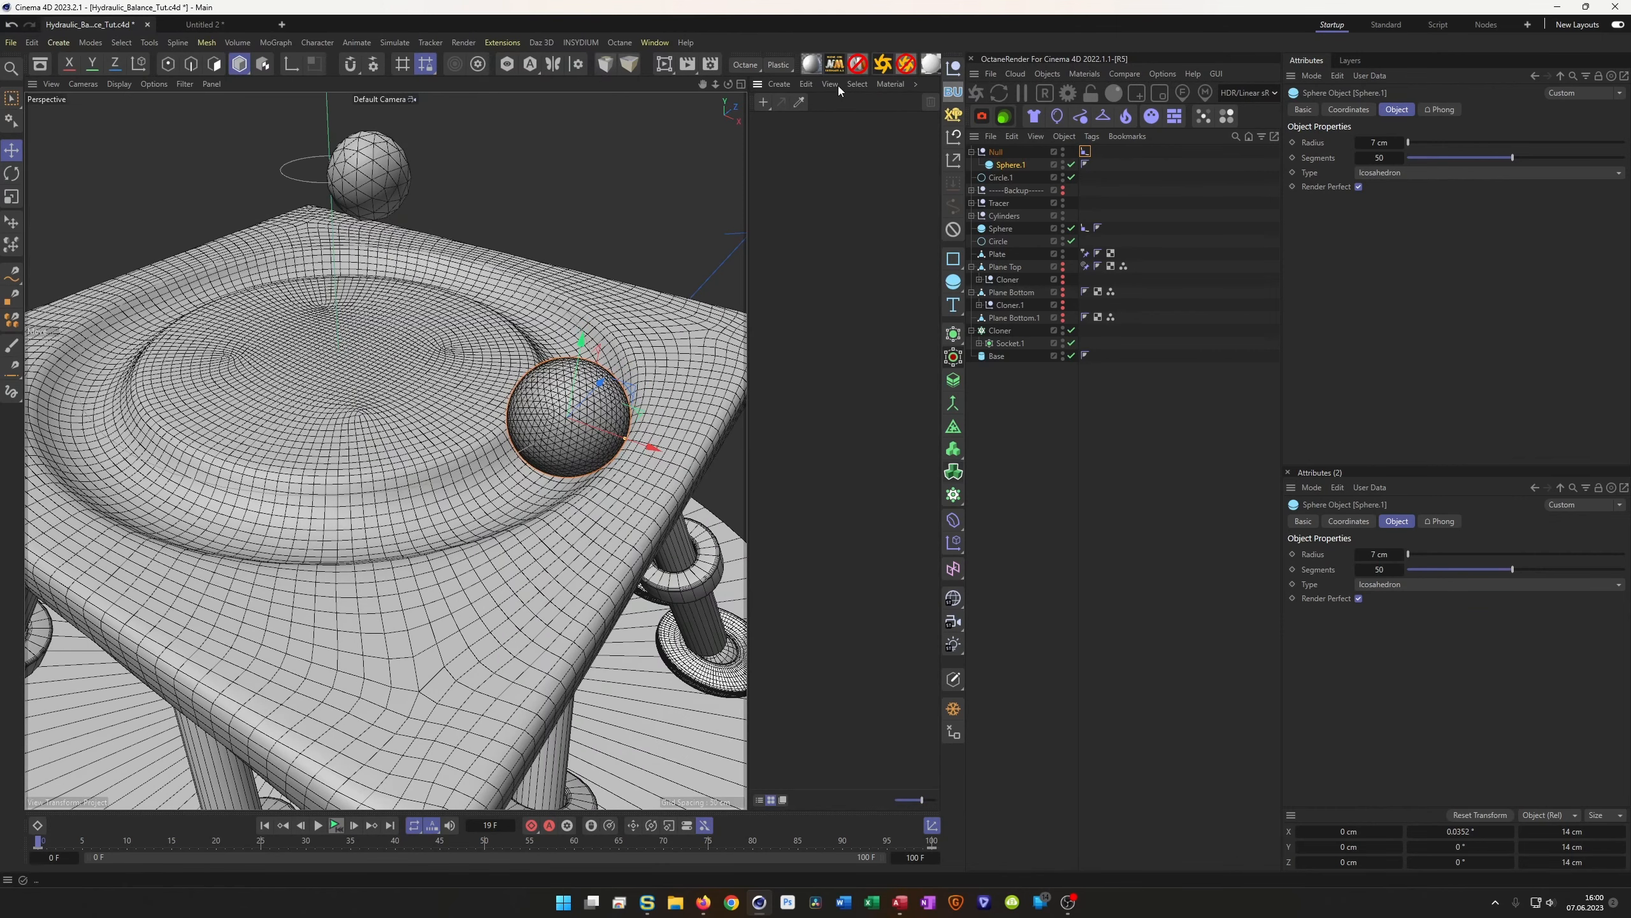
Create a new PR GGX material with a Checkerboard colour texture
left_click(811, 65)
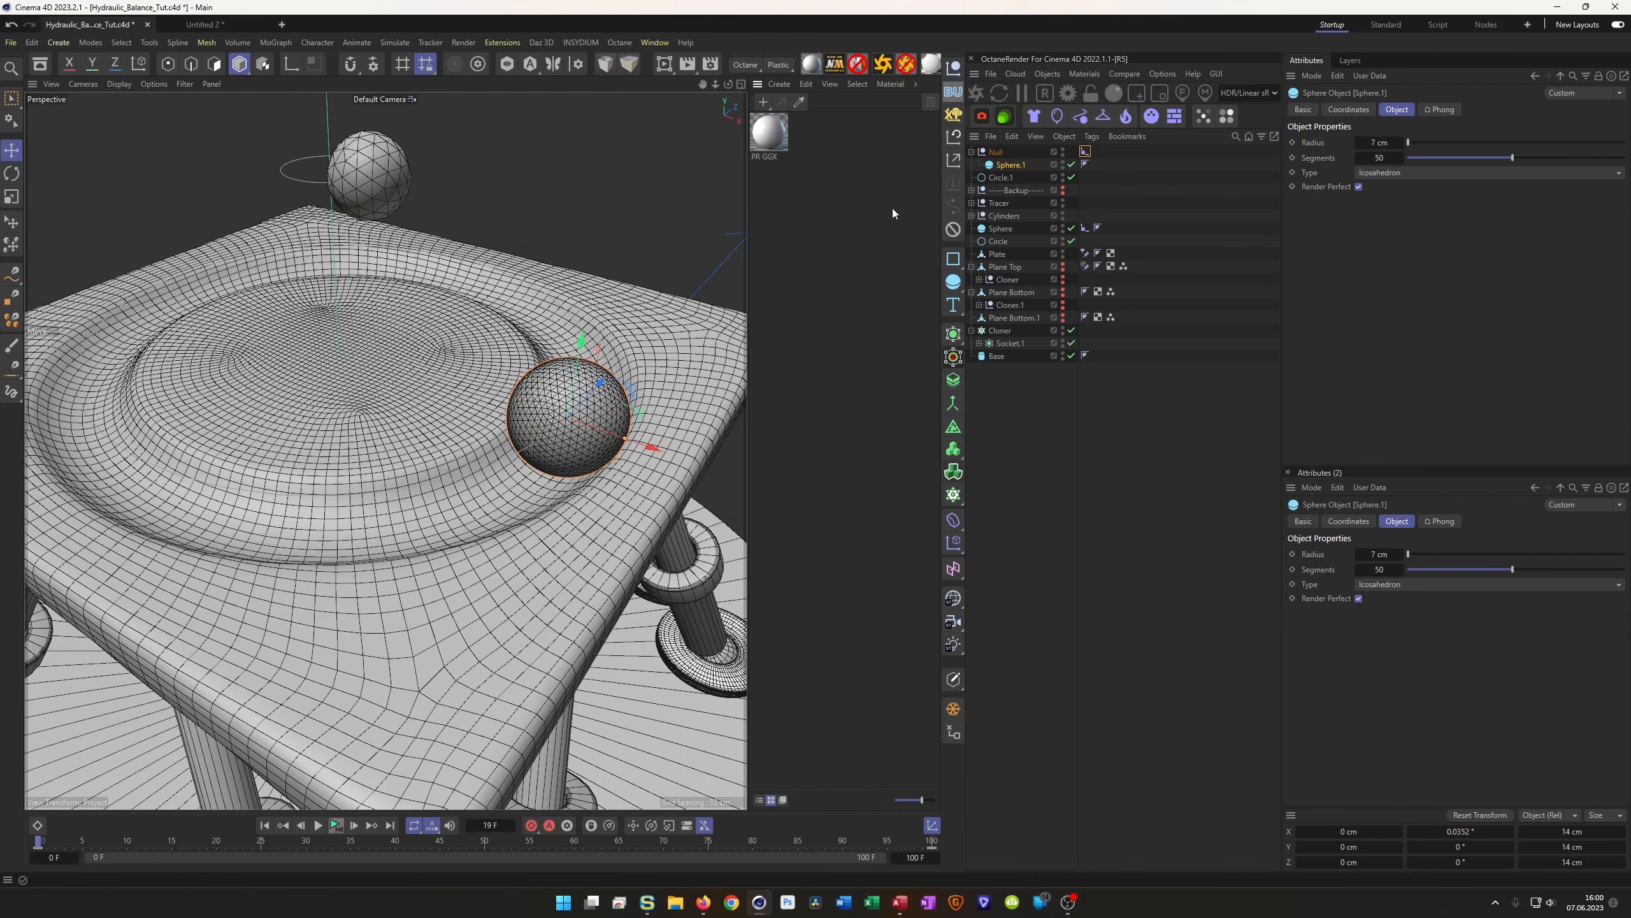
double_click(771, 131)
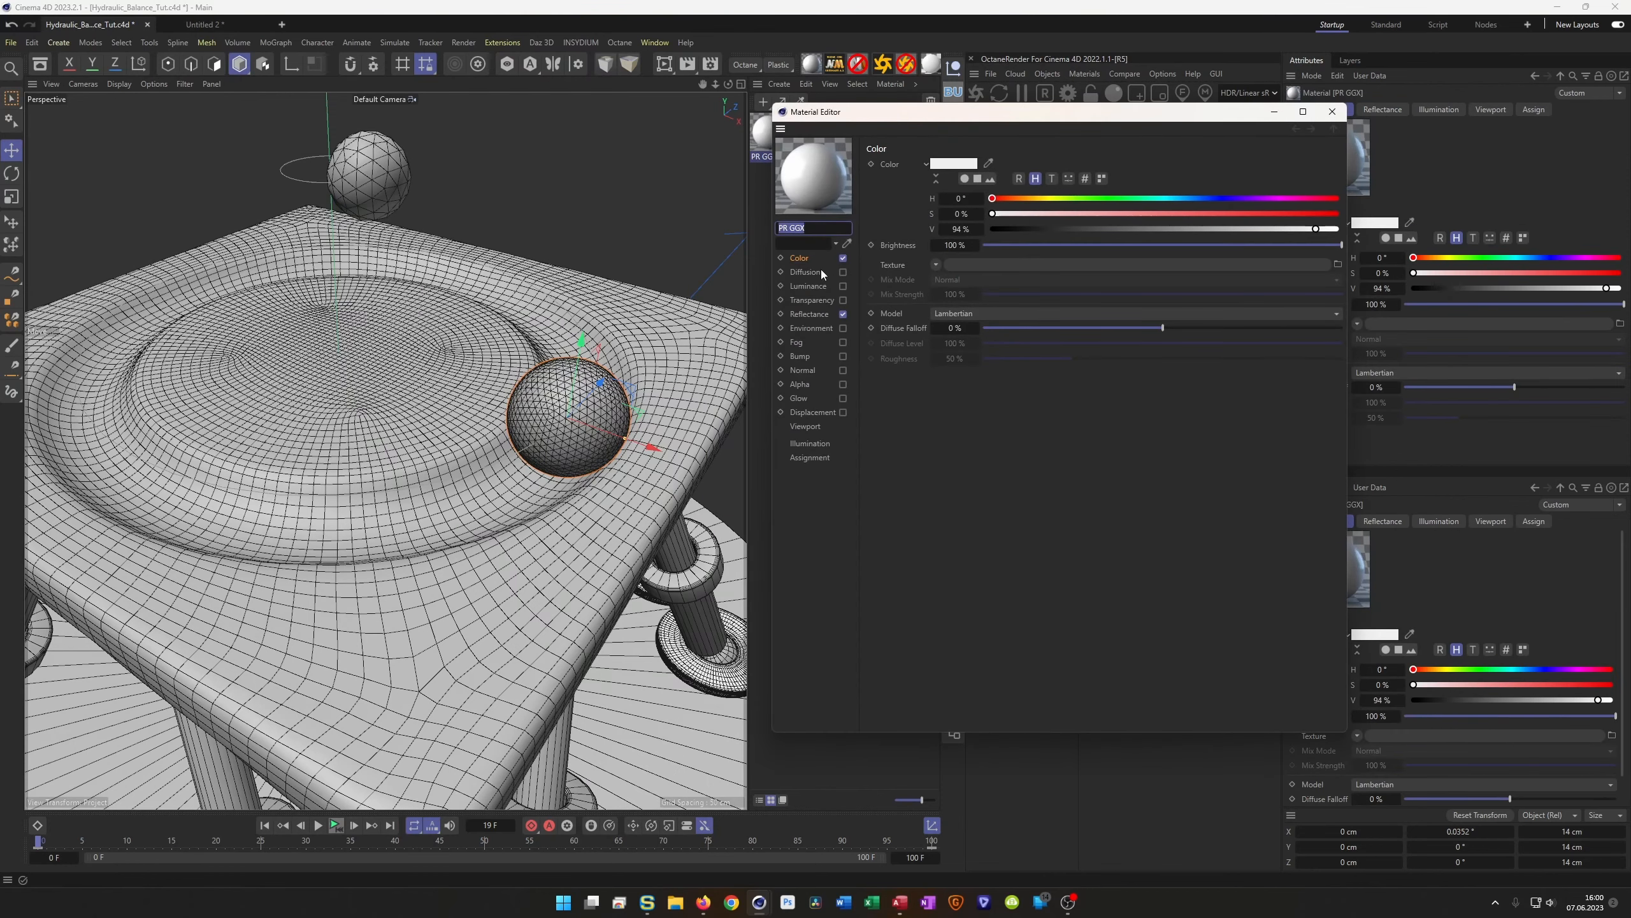
left_click(935, 264)
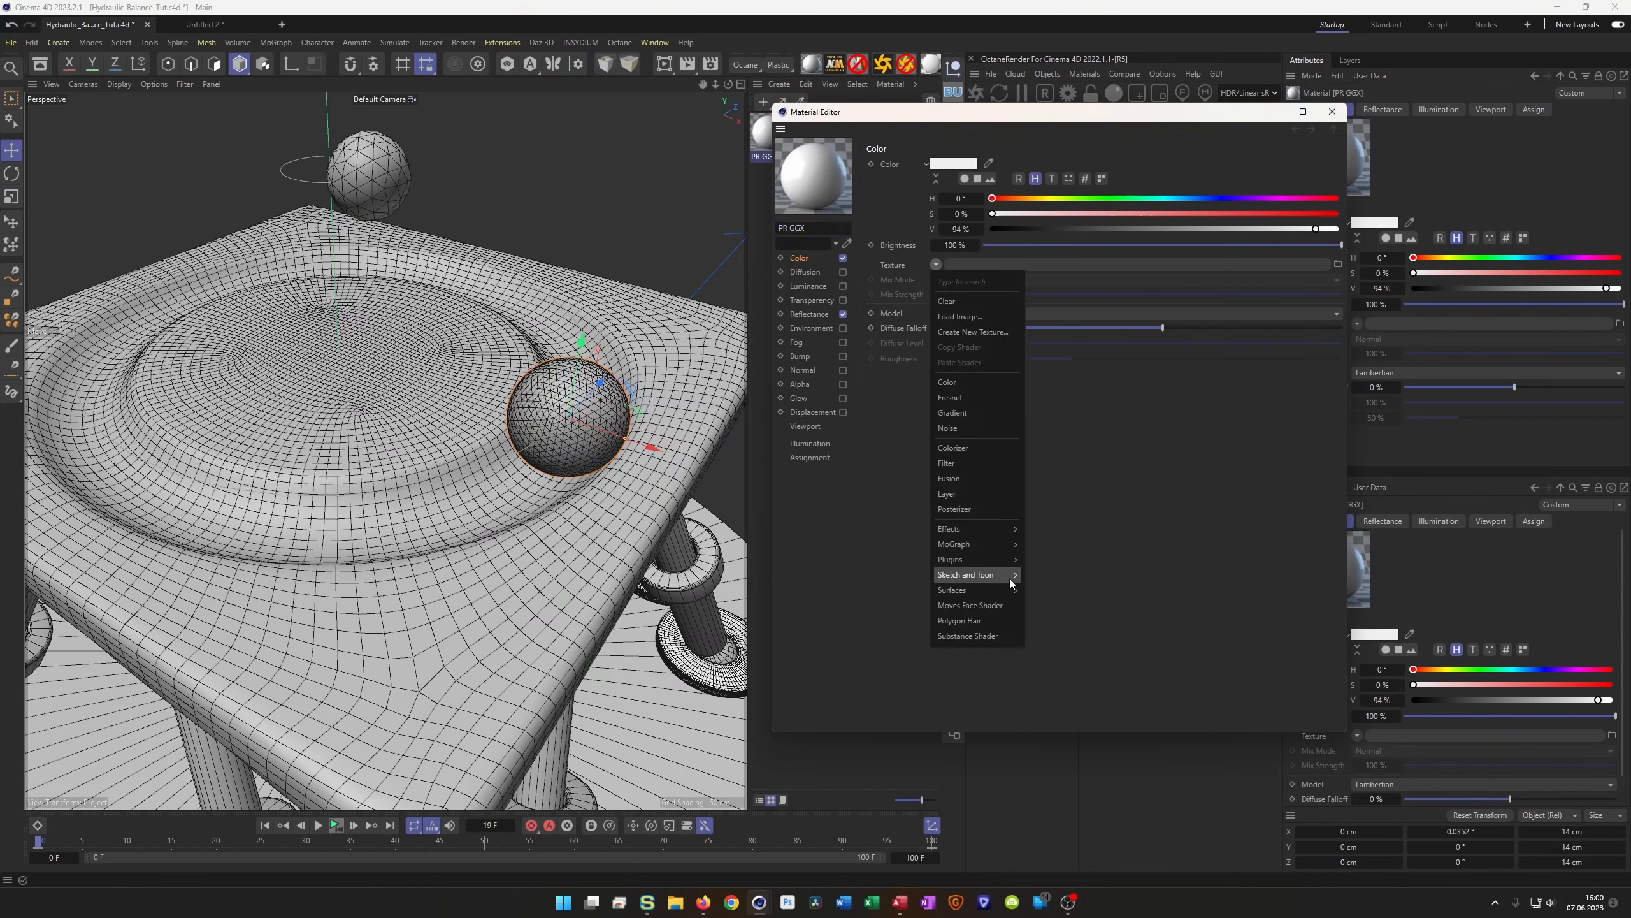
mouse_move(1008, 588)
left_click(1065, 540)
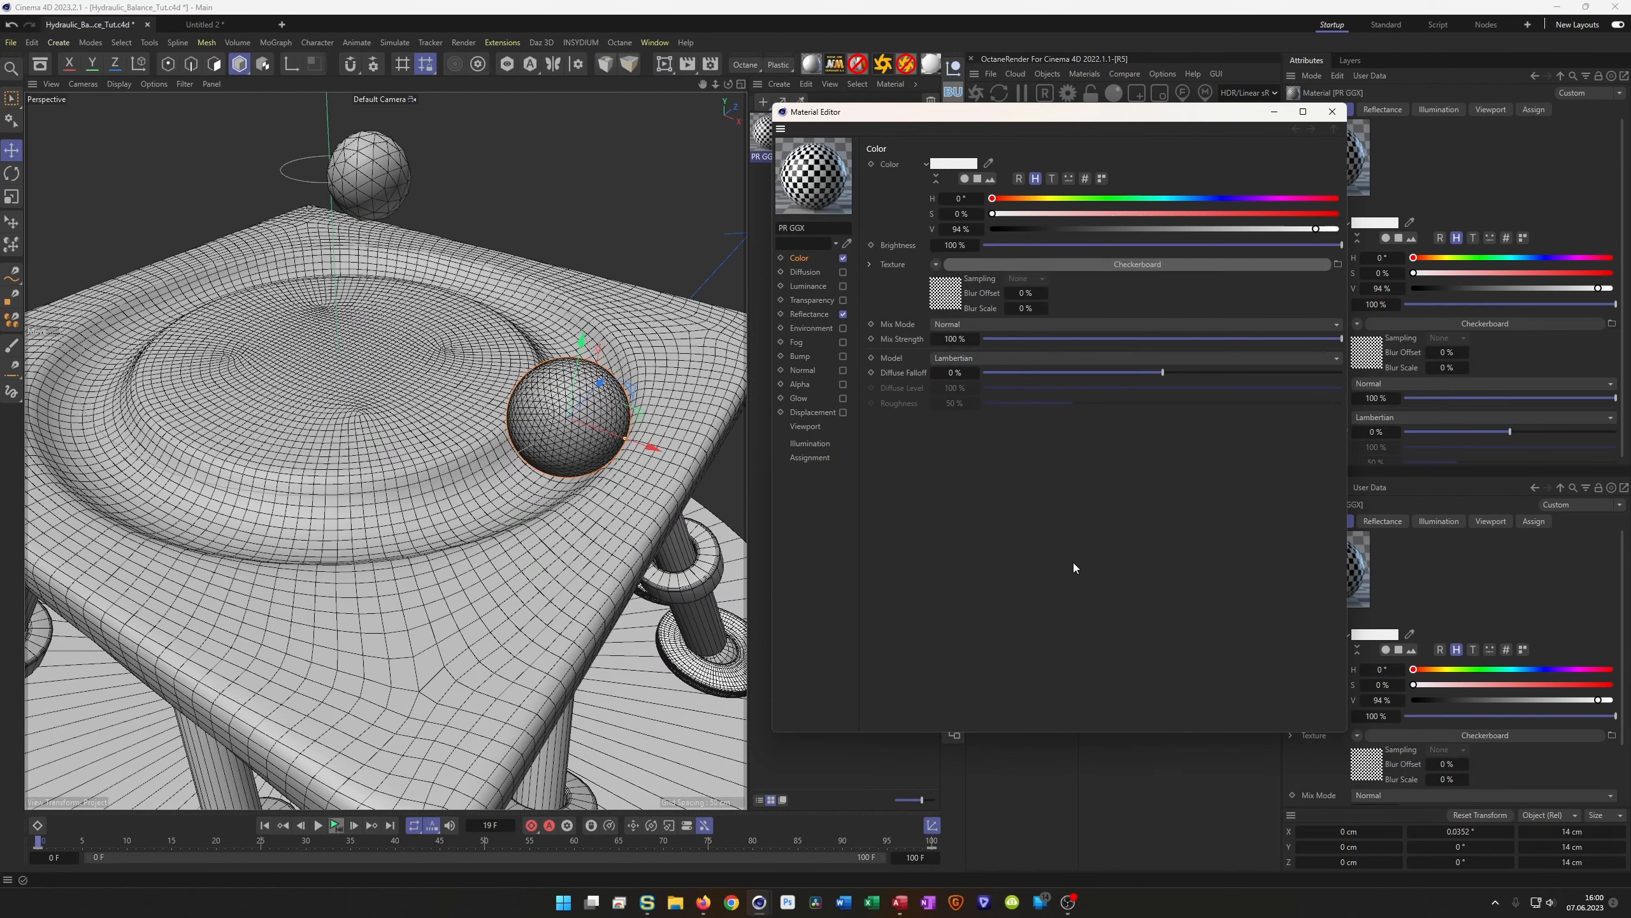
Set the checkerboard U and V frequency to 2 and apply the material to Sphere.1
left_click(950, 298)
double_click(948, 290)
type("2")
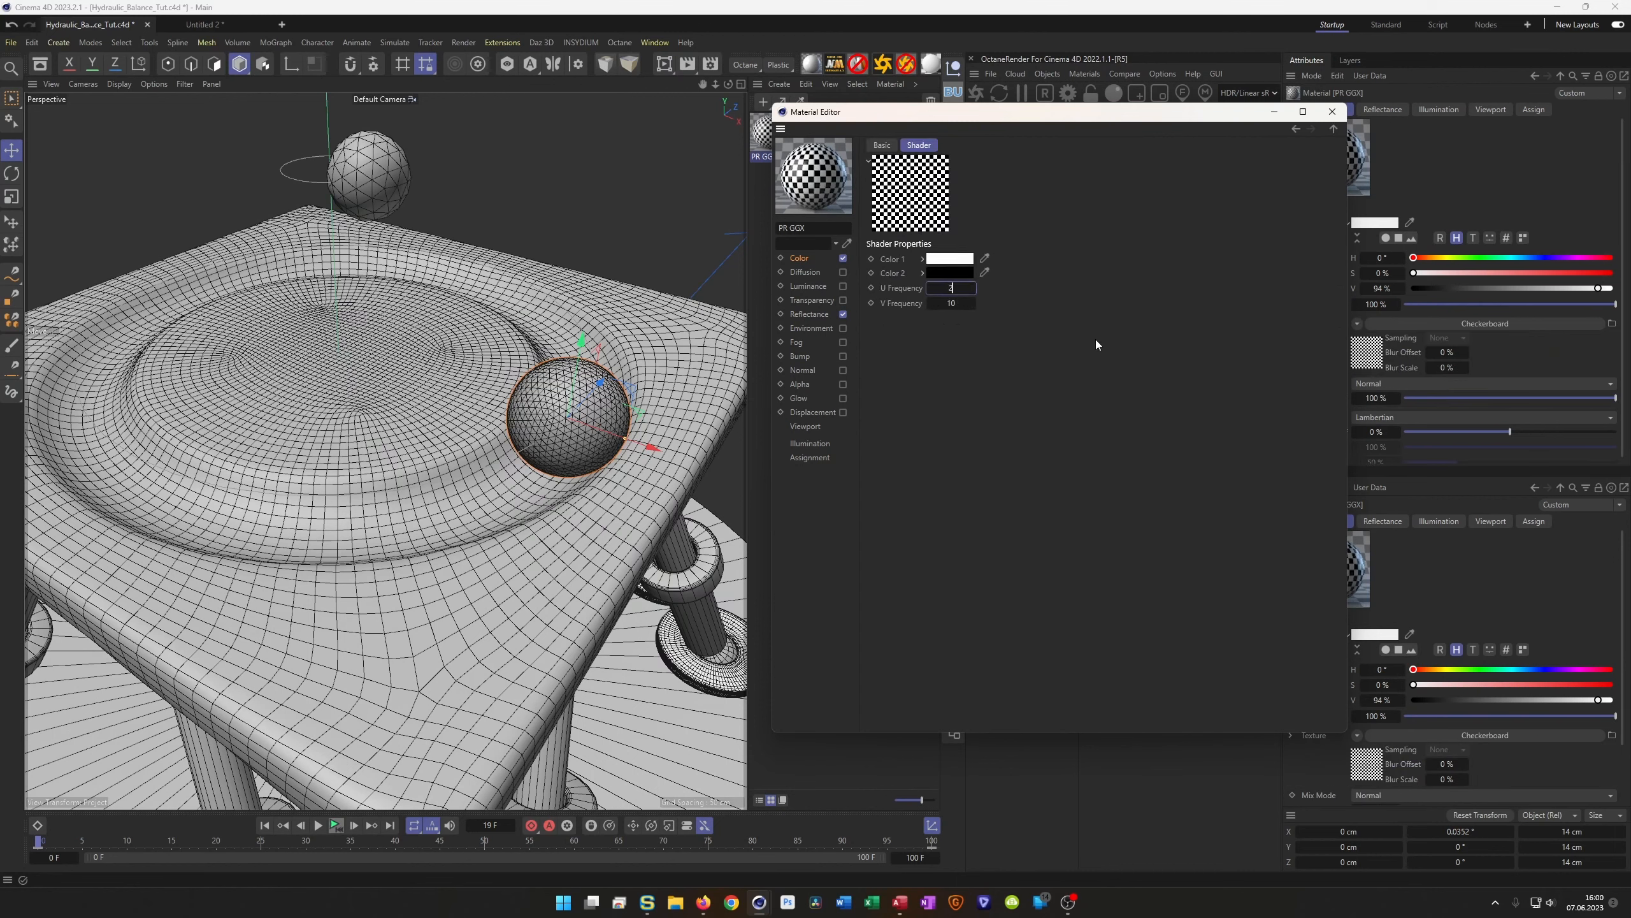
key("Tab")
type("2")
key("Return")
left_click(1331, 113)
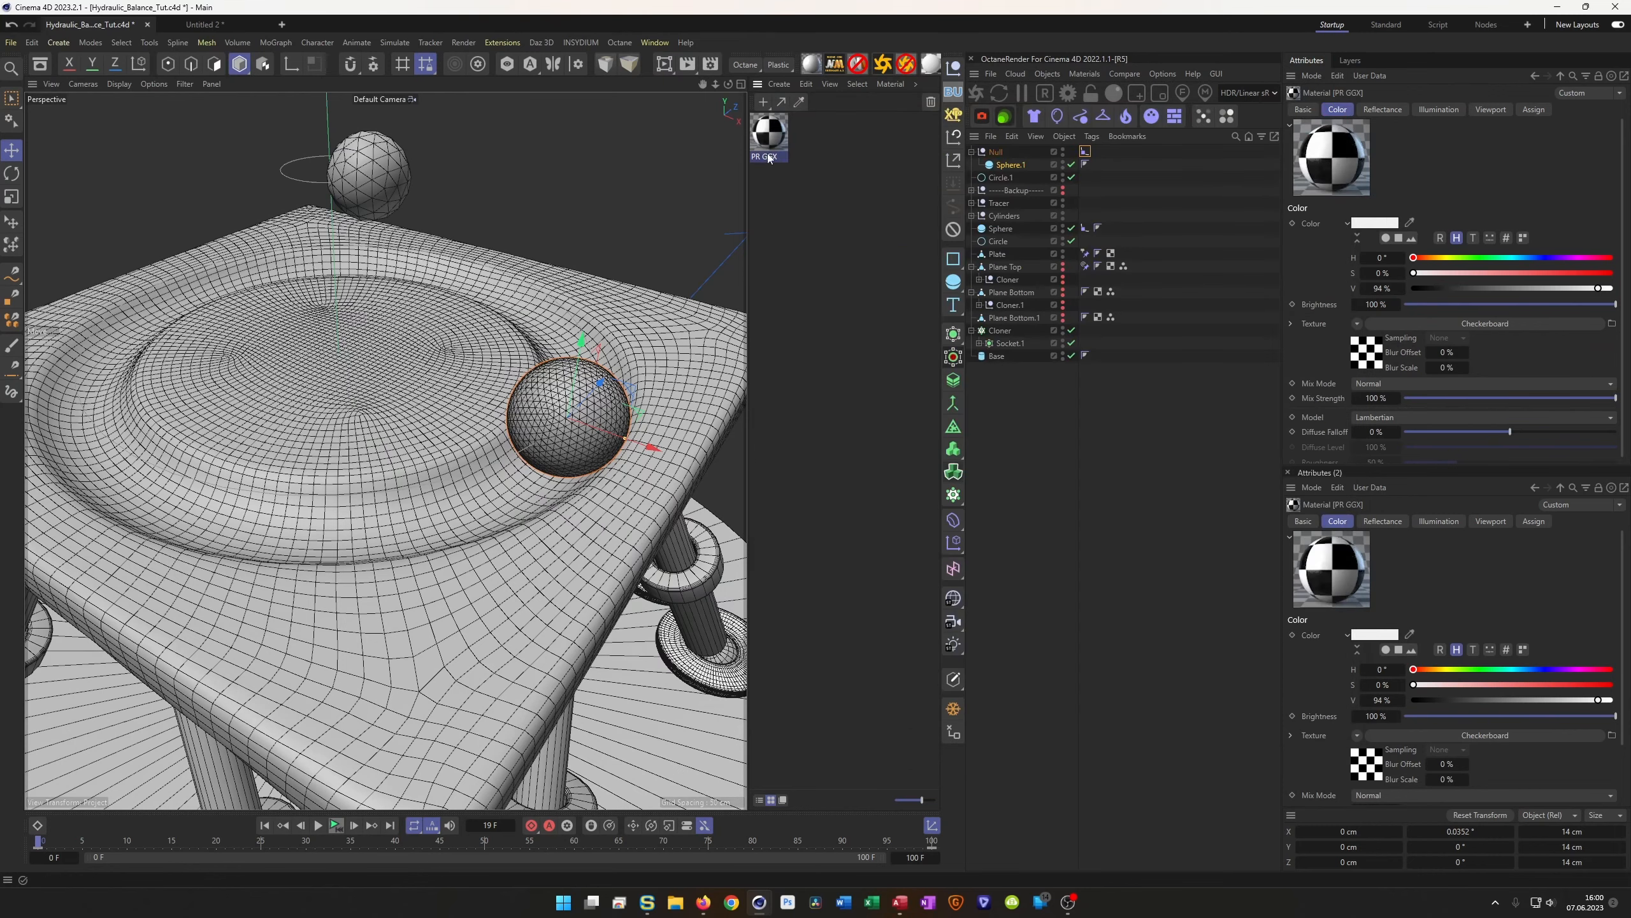
left_click_drag(1013, 165, 1015, 165)
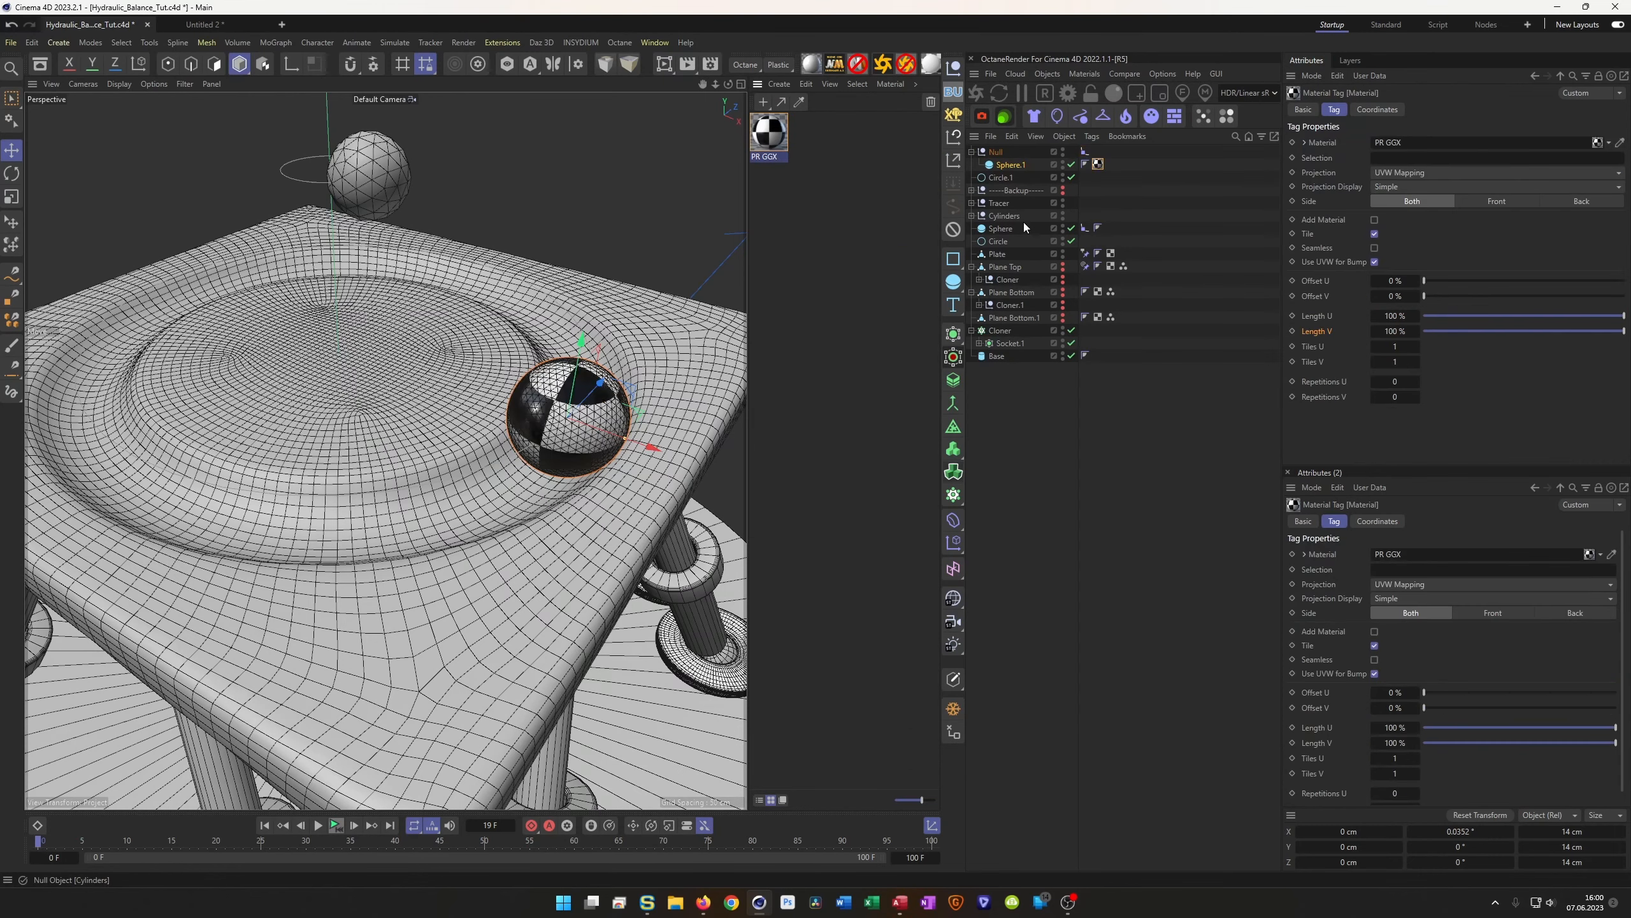
Set the projection of Sphere.1's material tag to Spherical
left_click(1098, 164)
left_click(1468, 173)
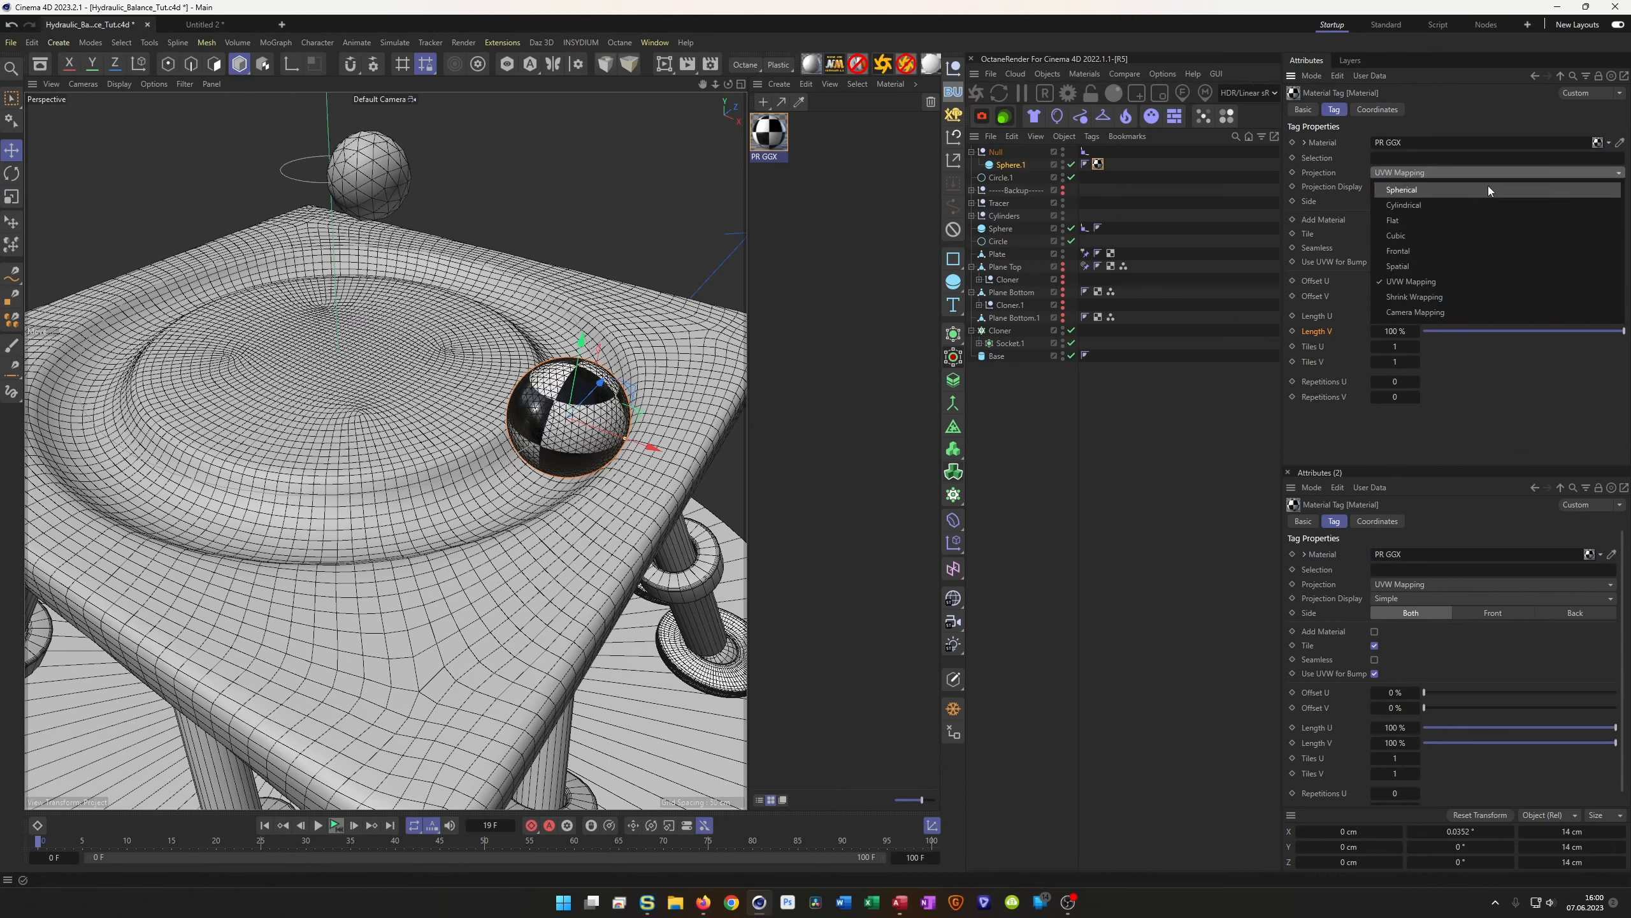
left_click(1463, 192)
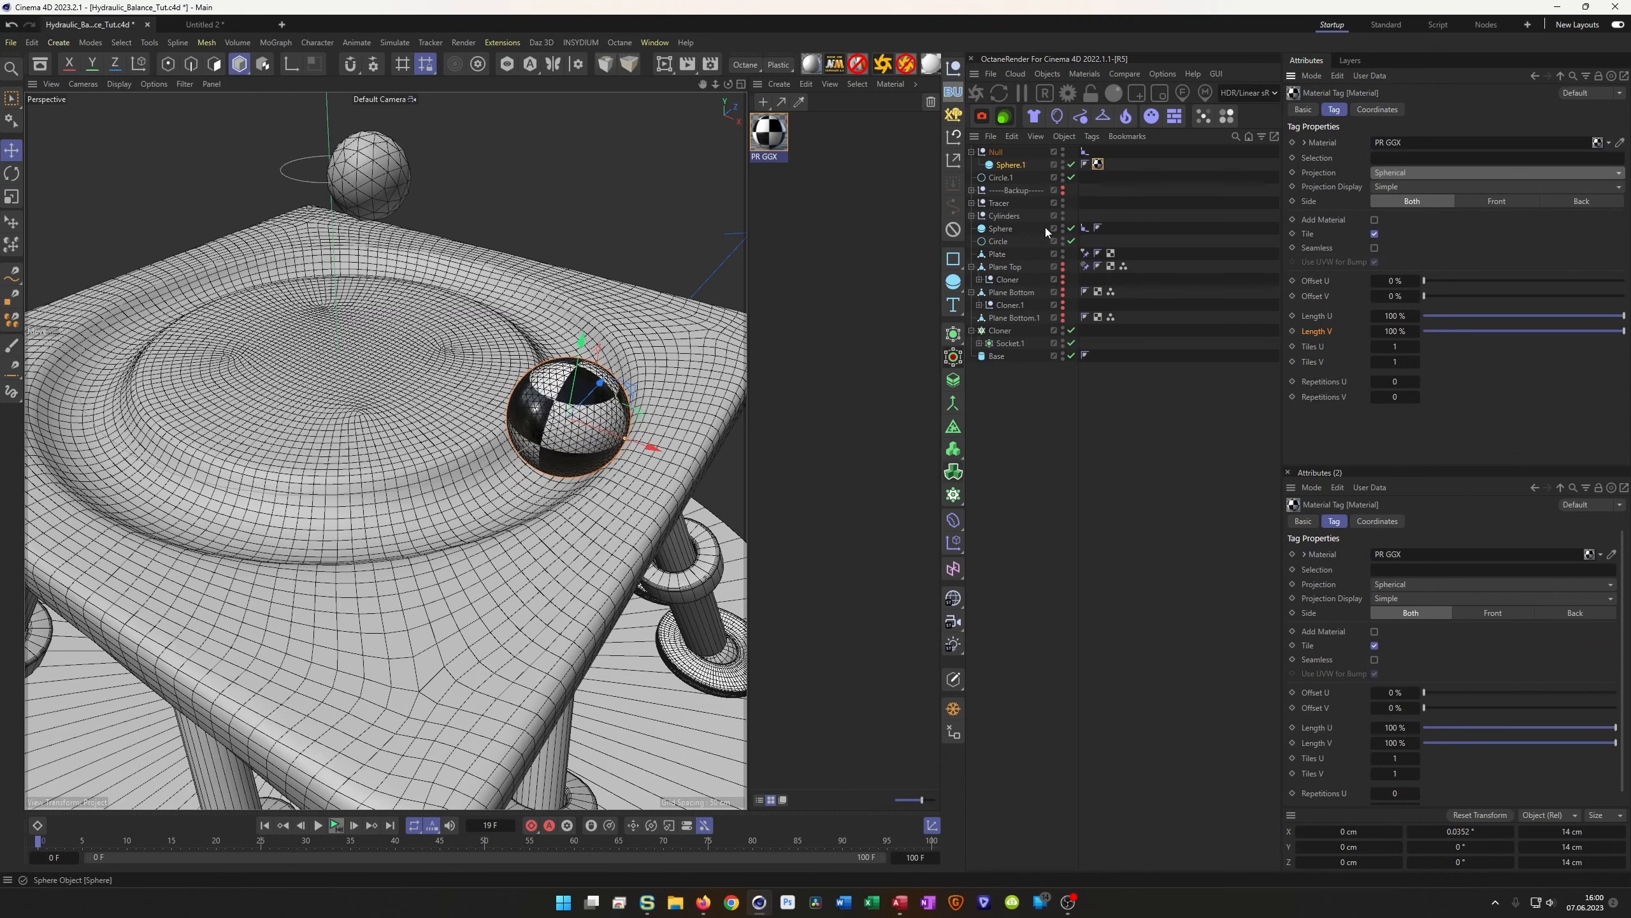
Set the PR GGX checkerboard shader's U and V Frequency to 1 for larger checks
double_click(768, 134)
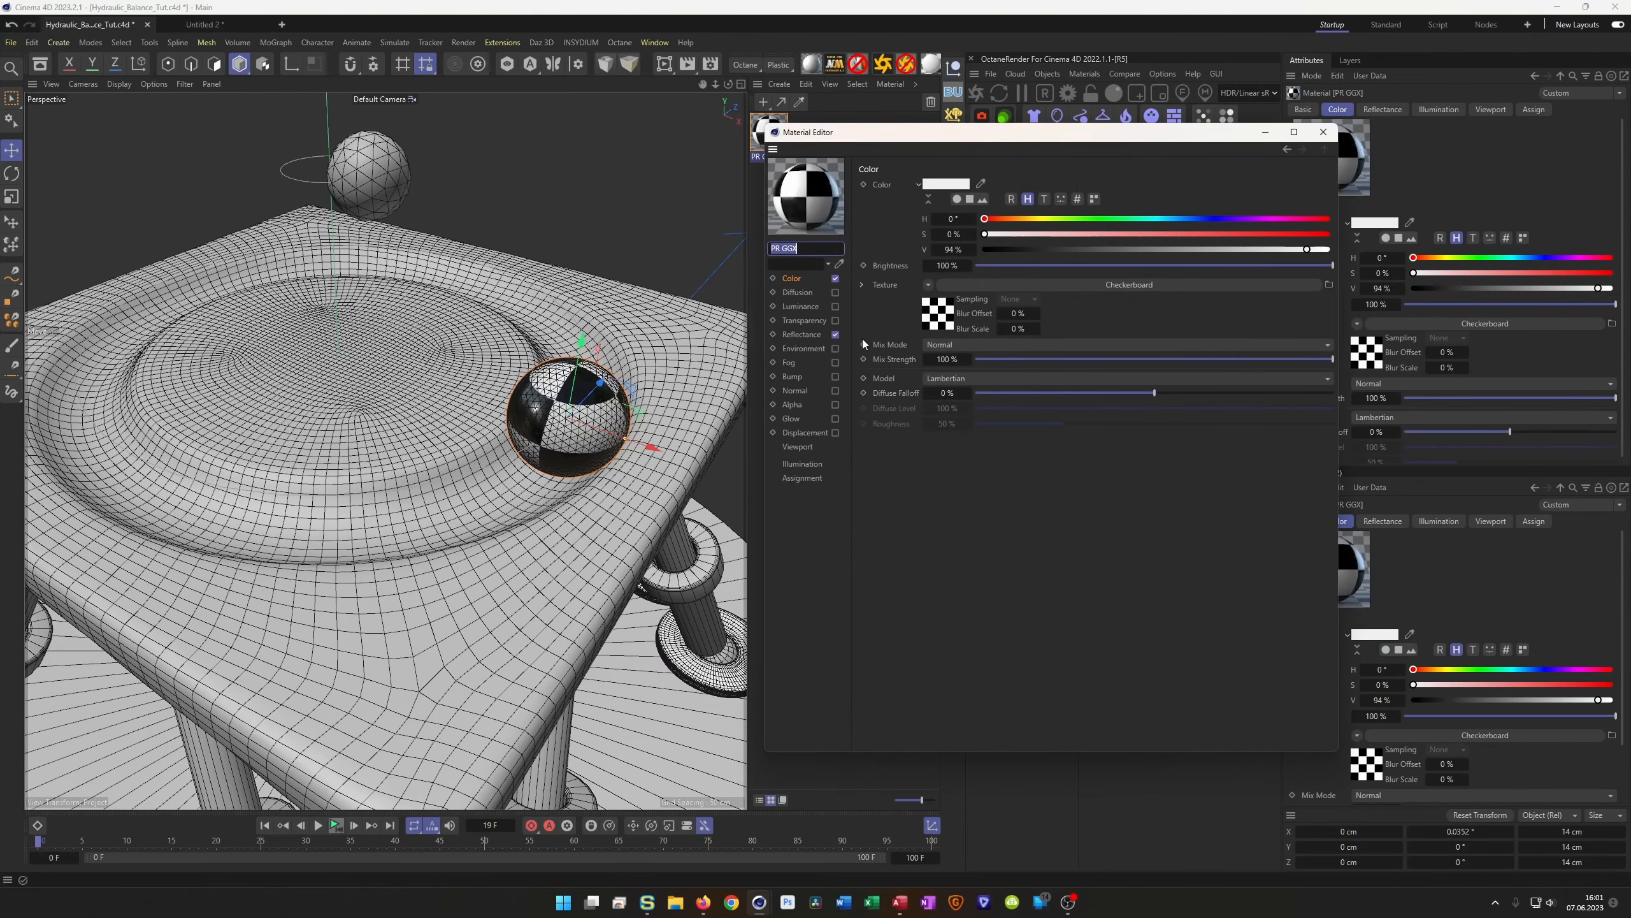
left_click(942, 314)
left_click(943, 309)
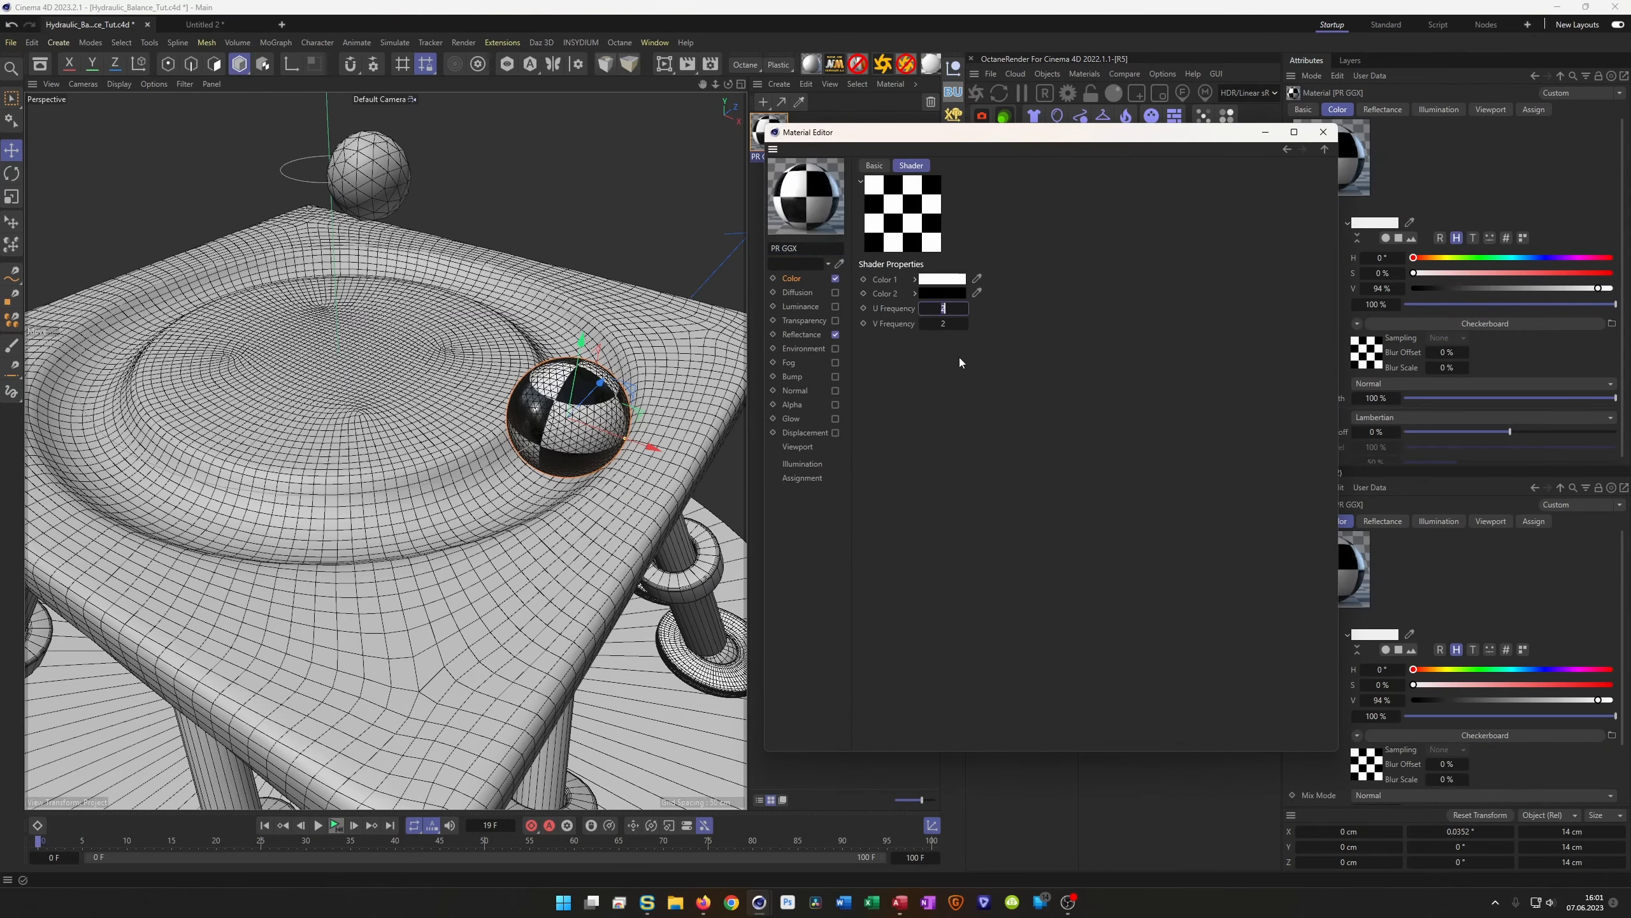
type("1")
key("Tab")
type("1")
key("Return")
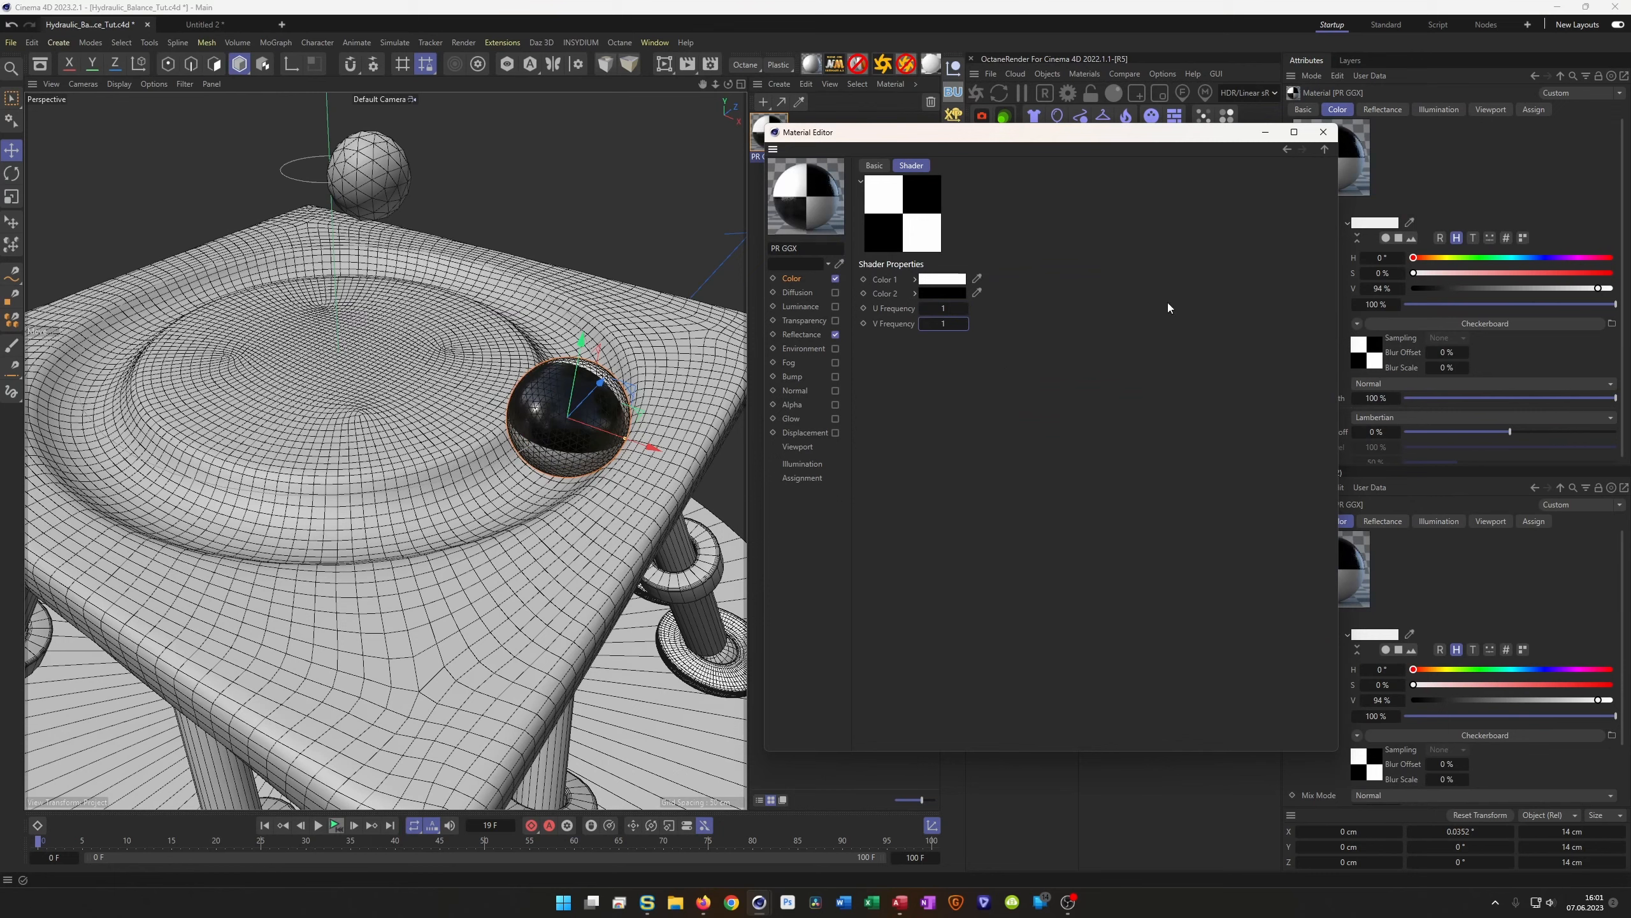
left_click(1323, 132)
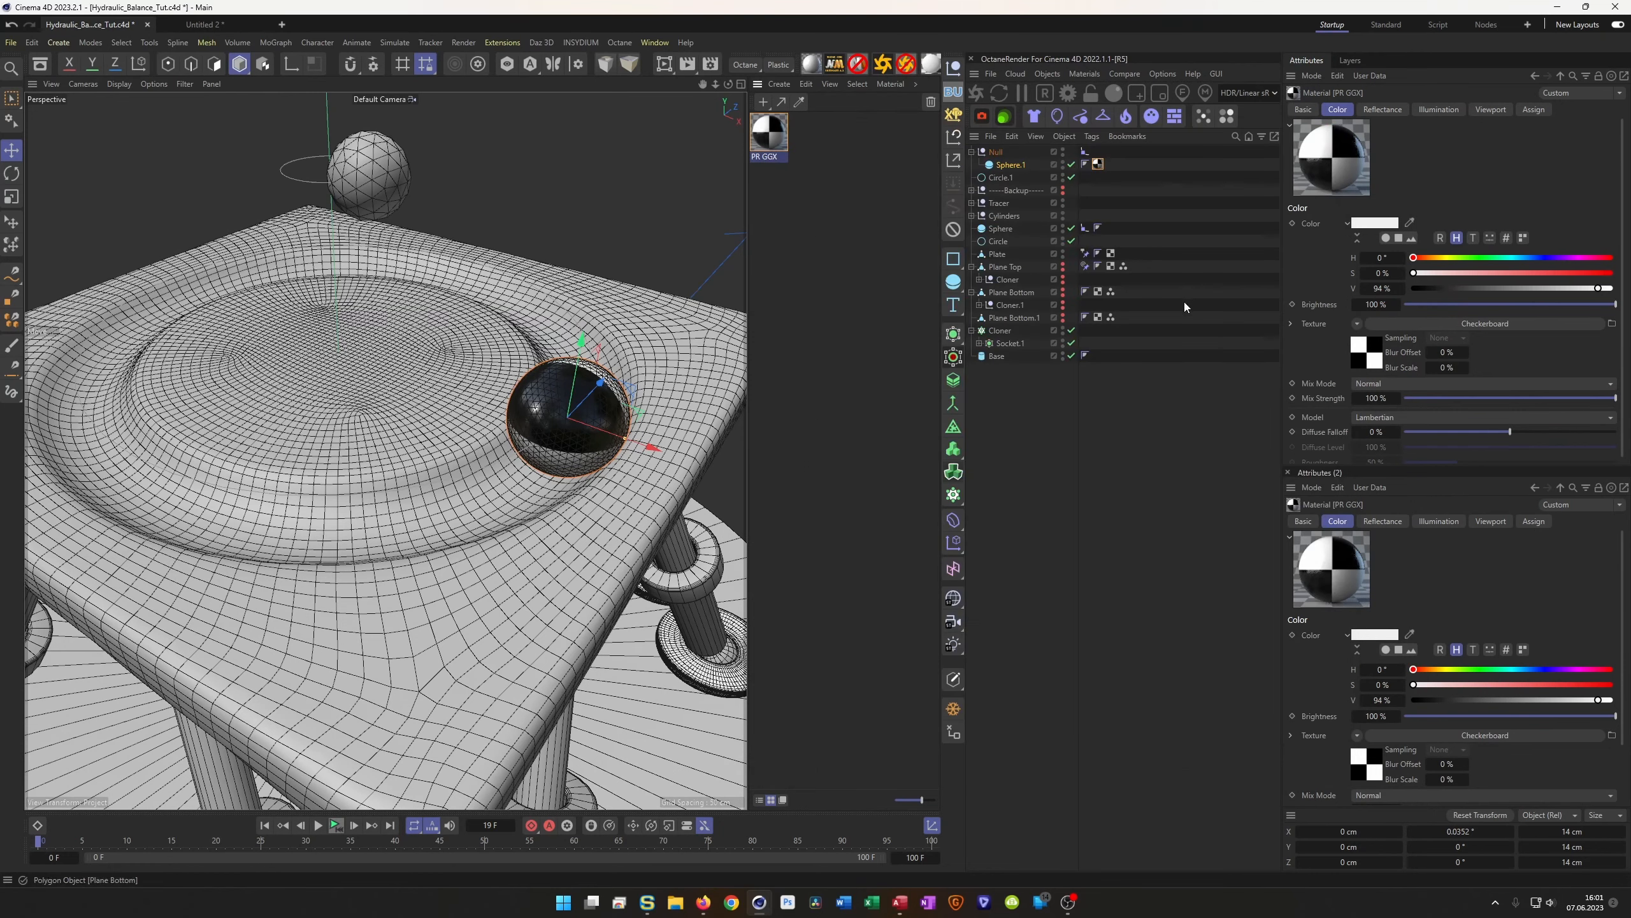
left_click(1012, 166)
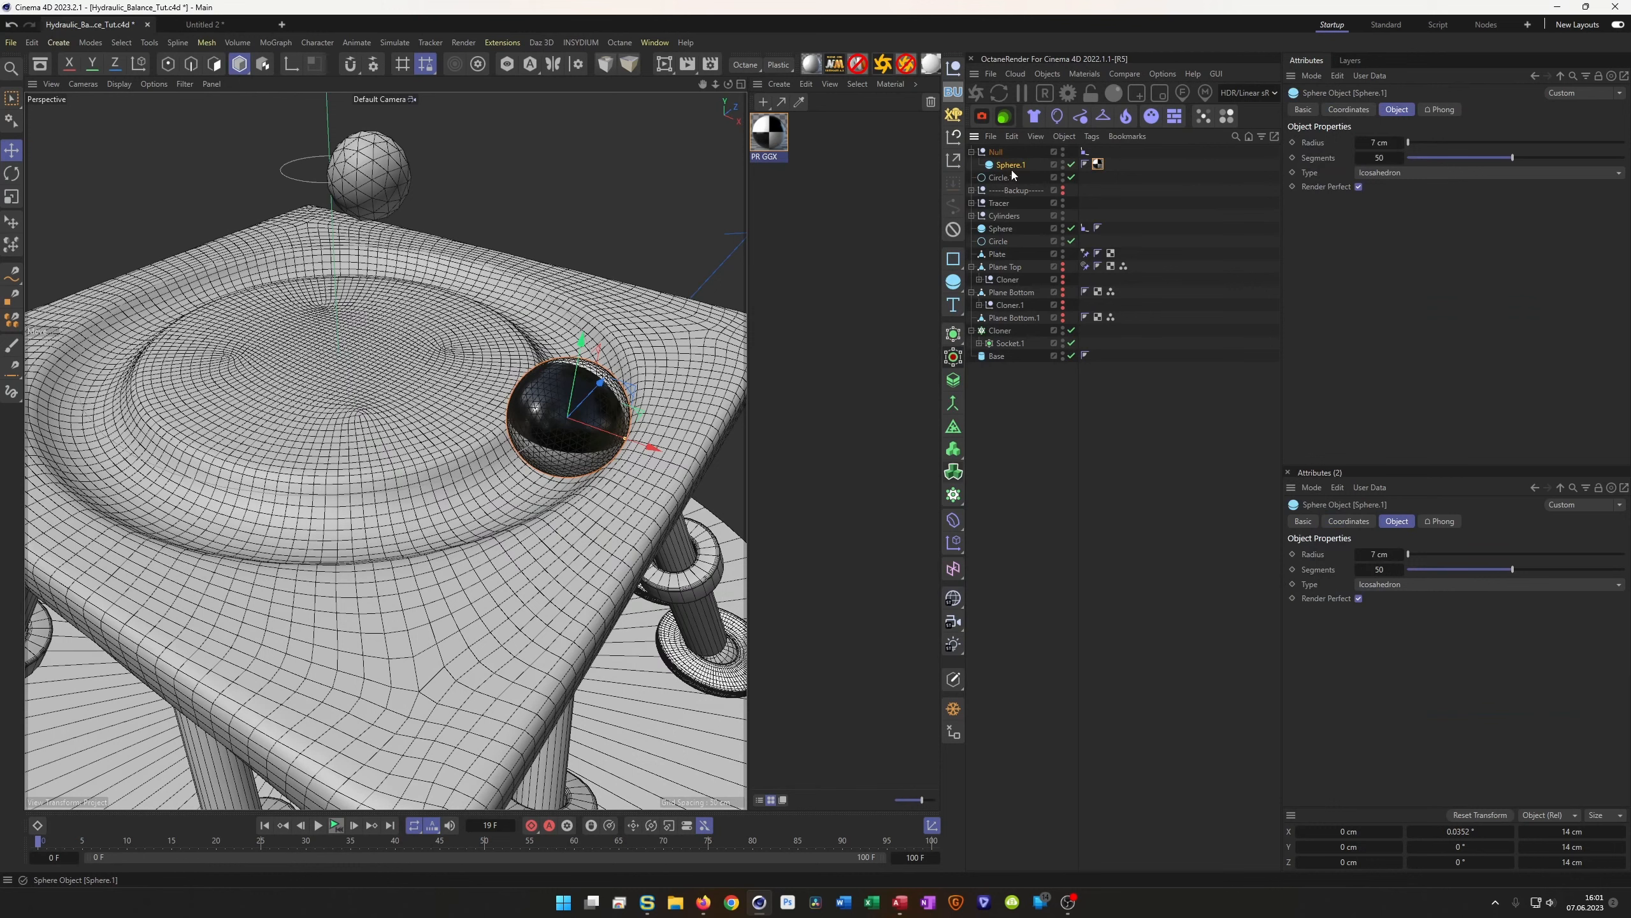
Set Sphere.1's heading to 0° and keyframe its pitch at 0° on frame 0
left_click(1350, 111)
left_click(1437, 163)
type("0")
key("Return")
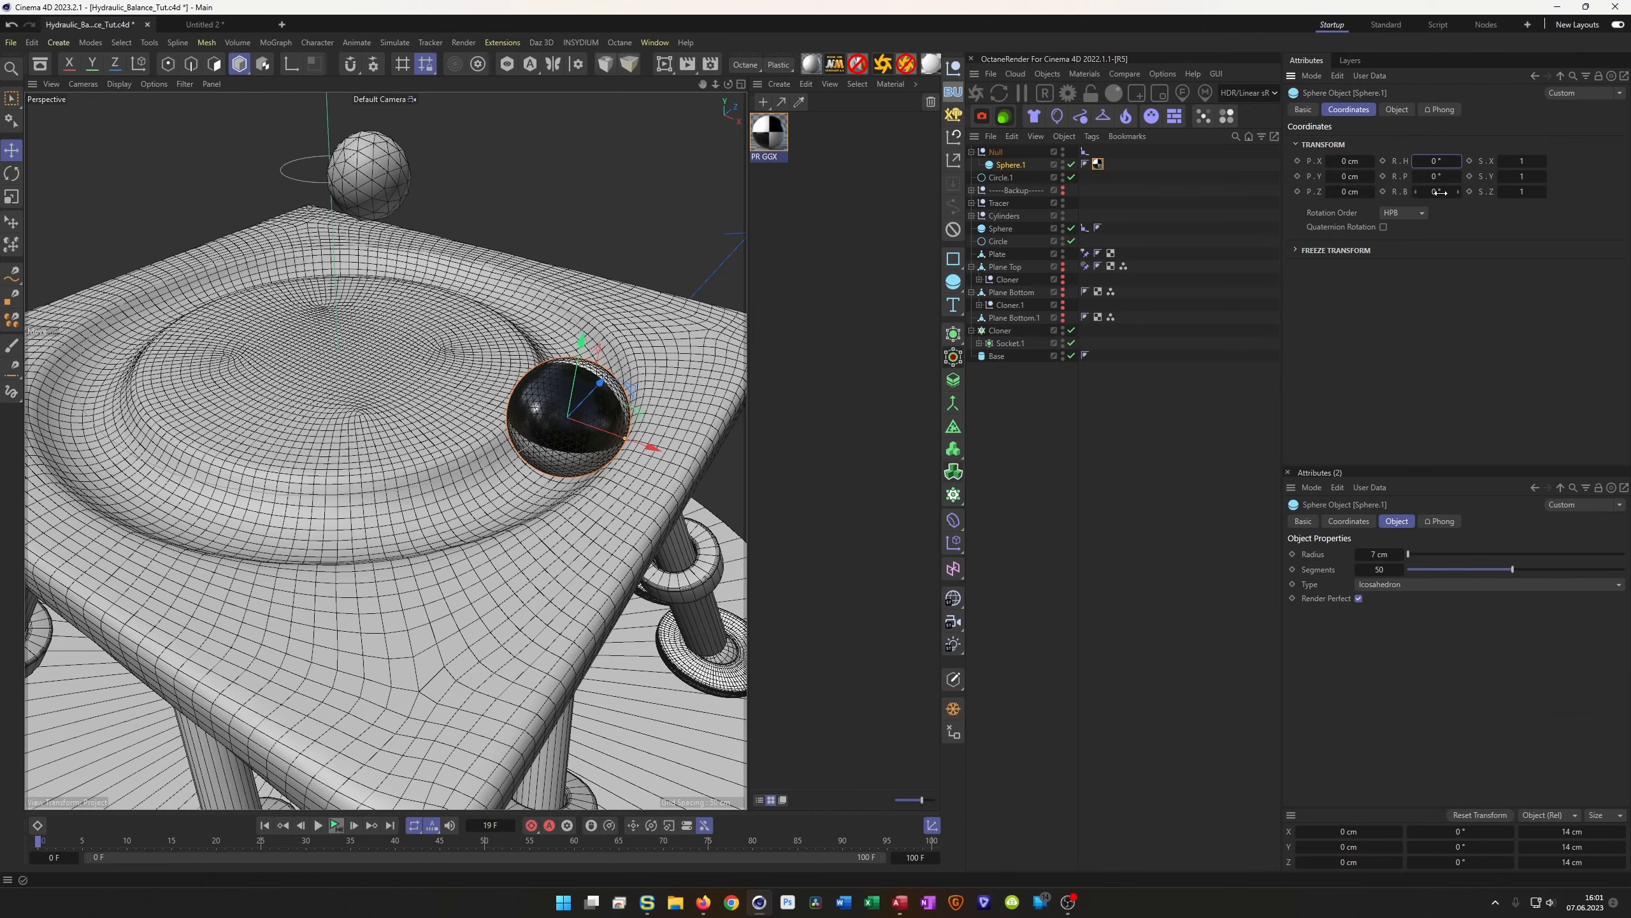
left_click_drag(1437, 176, 1408, 175)
right_click(1459, 180)
left_click(1383, 175)
Keyframe the pitch at -1800° on the last frame and play back the rolling ball
left_click(391, 827)
left_click(1442, 182)
type("-180")
left_click(1382, 176)
scroll(591, 644, "down", 5)
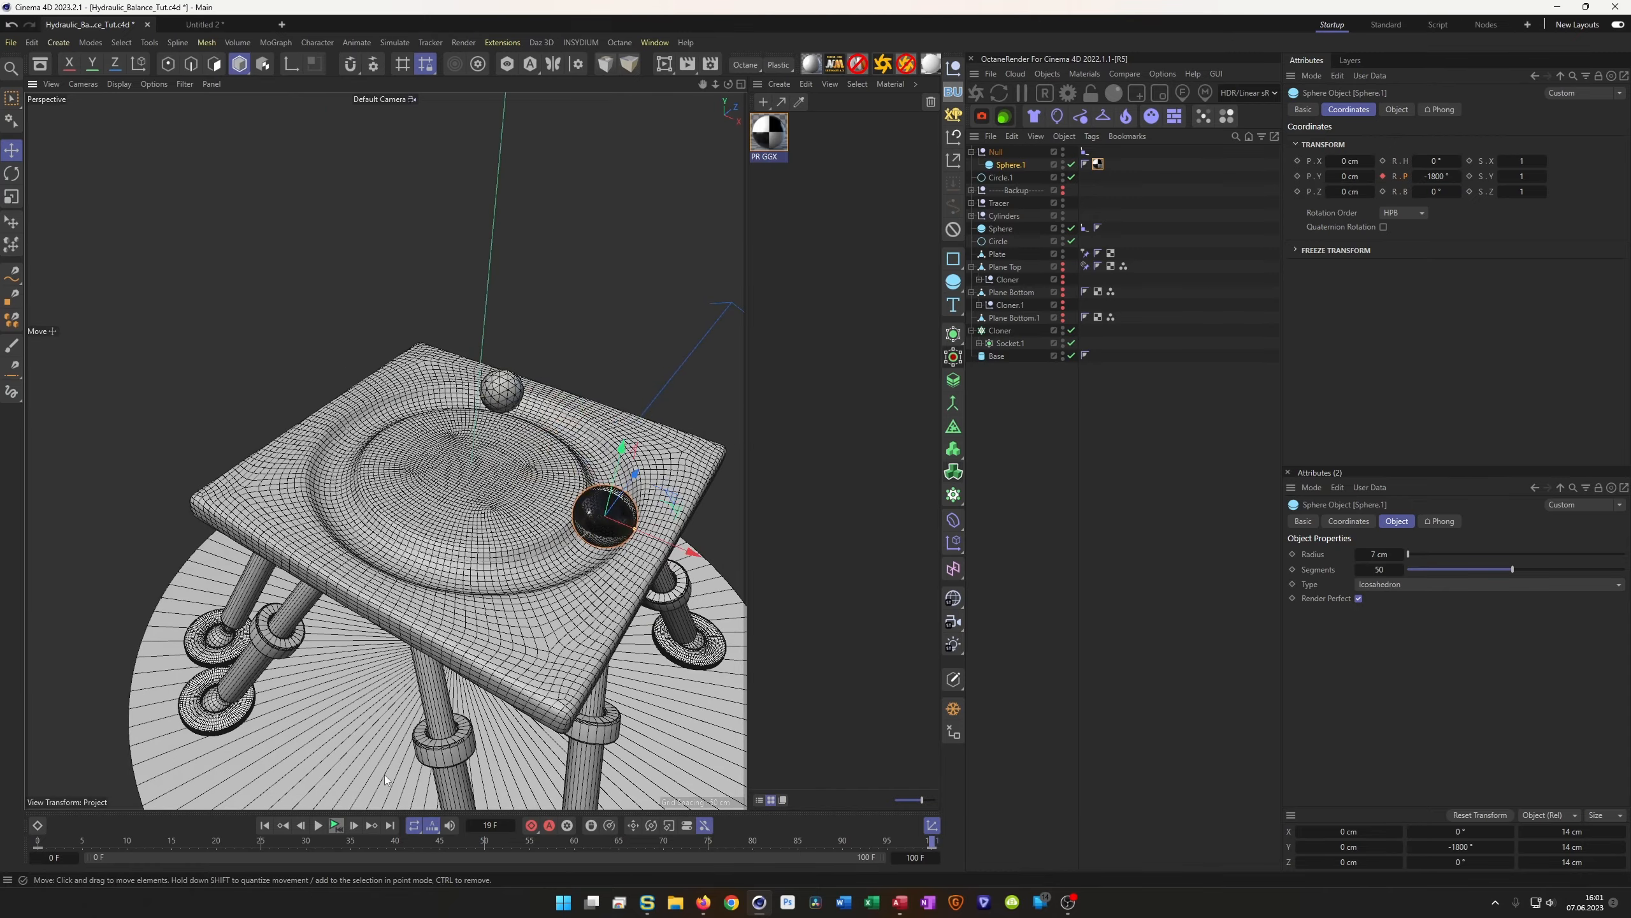
left_click(334, 827)
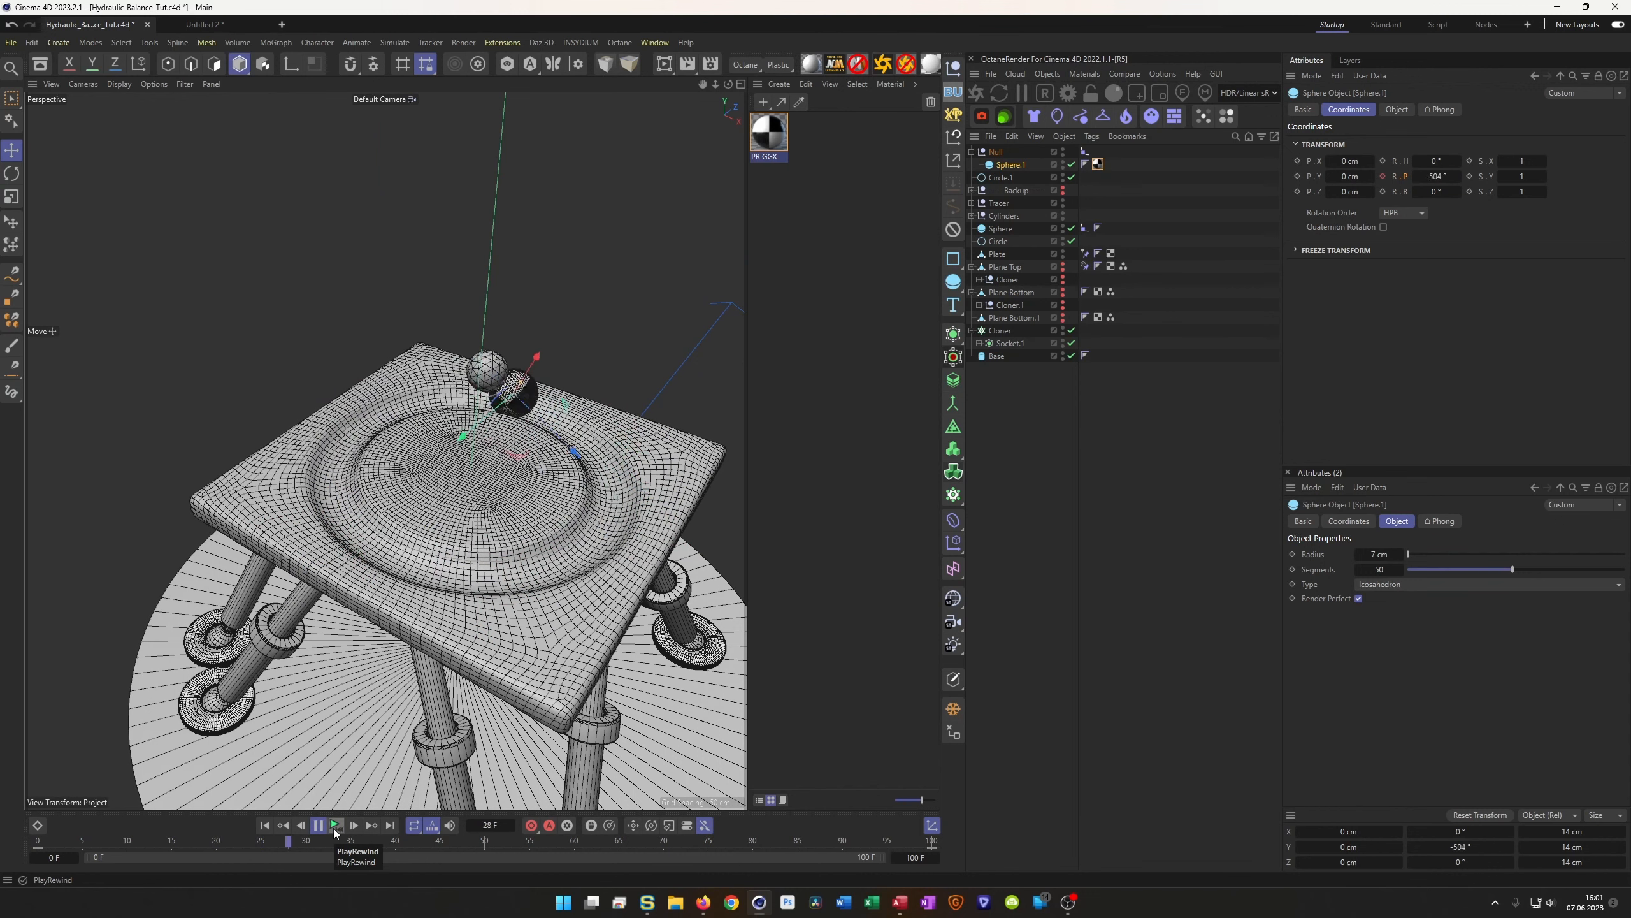
left_click(334, 830)
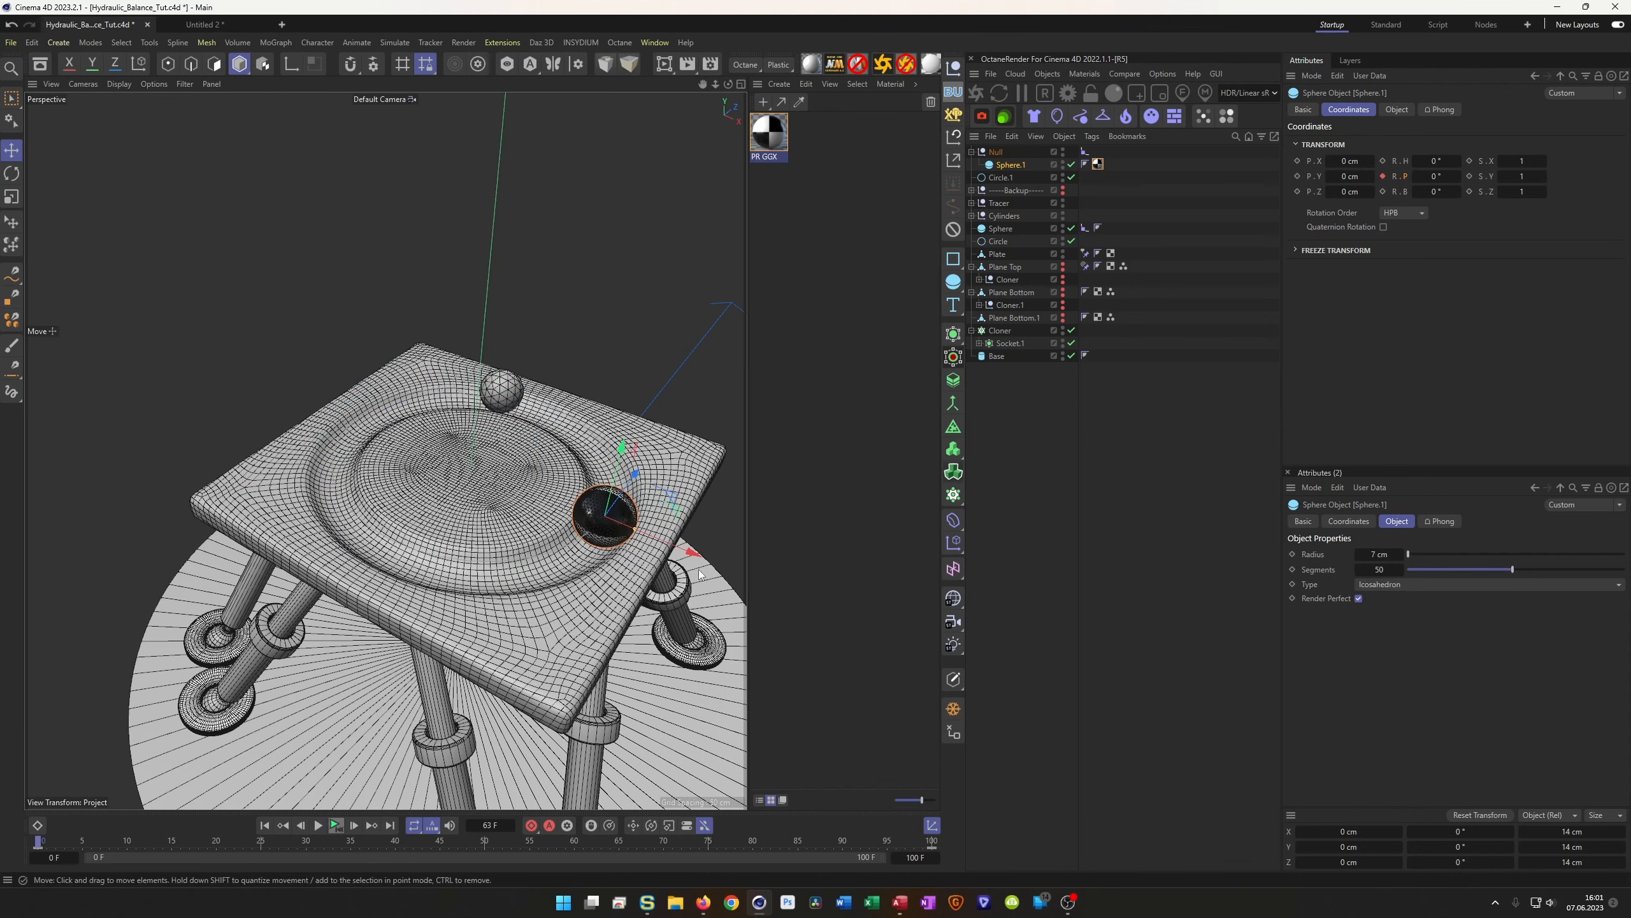
left_click(492, 386)
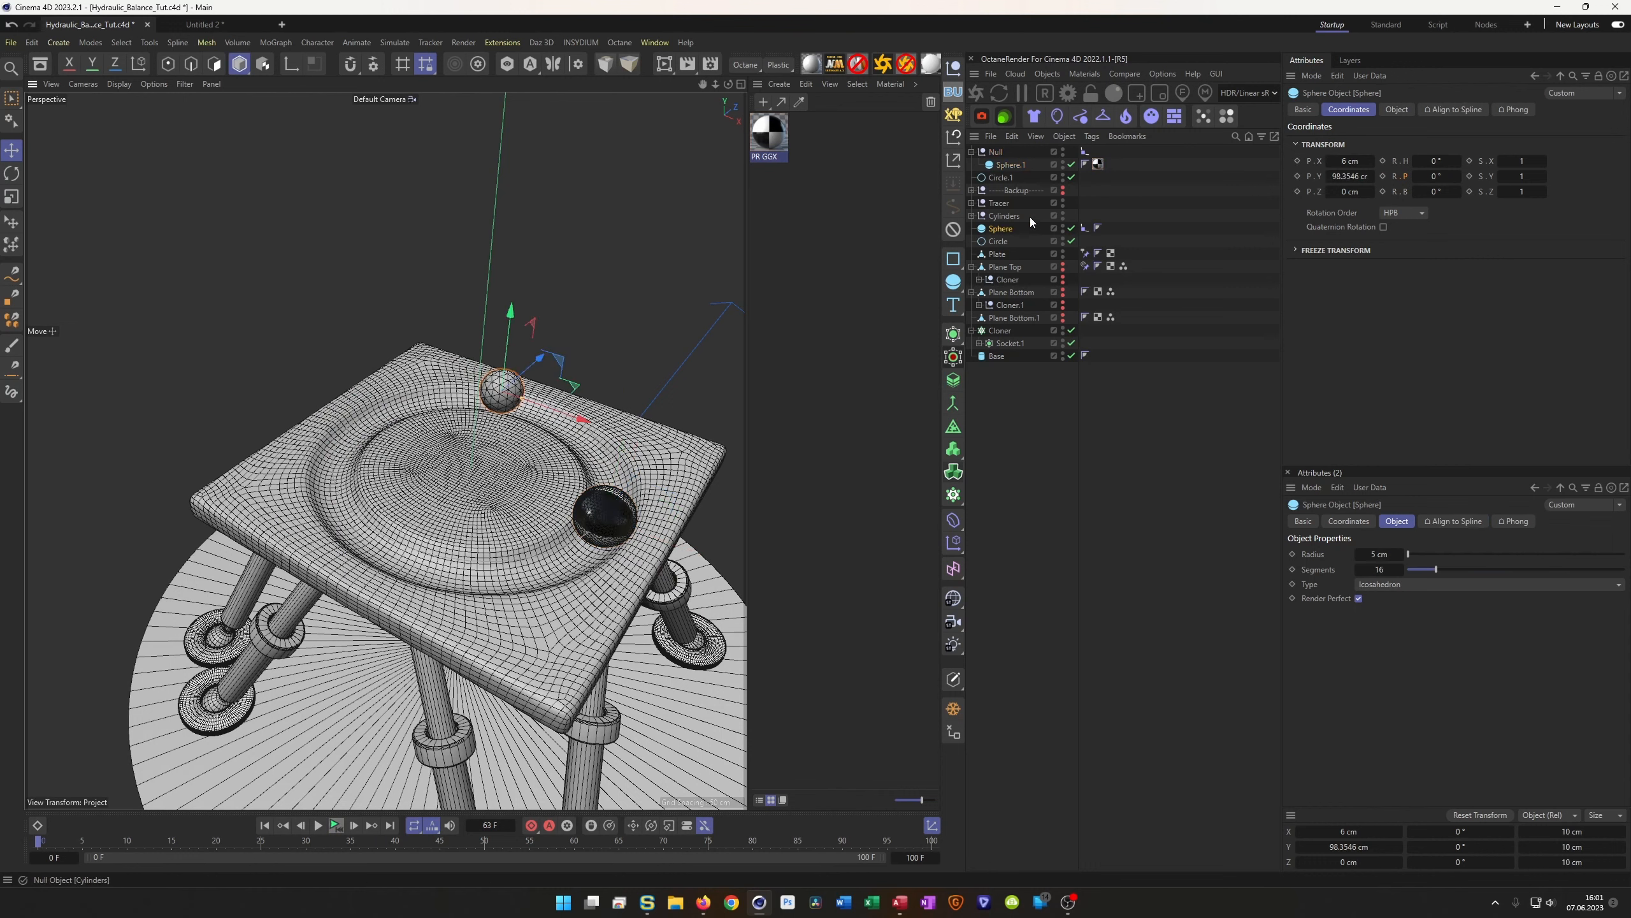
Hide the Circle and small Sphere in the editor while keeping the Cylinders visible
left_click(1064, 242, "alt")
left_click_drag(1064, 241, 1063, 219, "alt")
left_click(1063, 217, "alt")
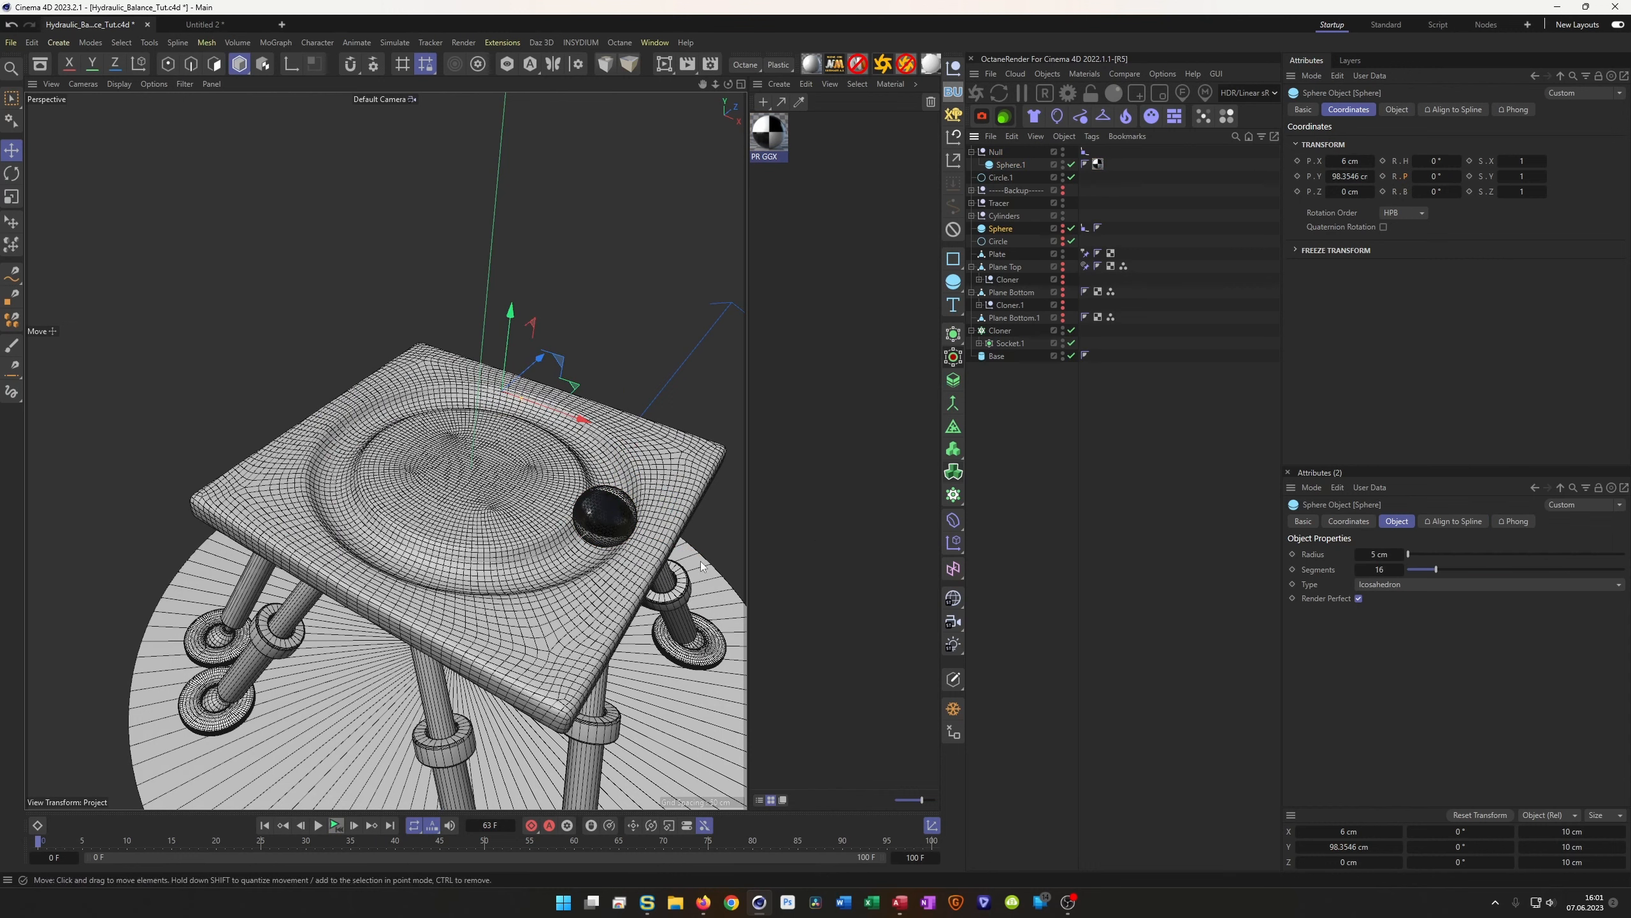
middle_click_drag(518, 505, 458, 464, "alt")
left_click_drag(494, 508, 565, 496, "alt")
Switch the viewport to Gouraud shading and parent Circle.1 under Plane Top
key("n")
key("a")
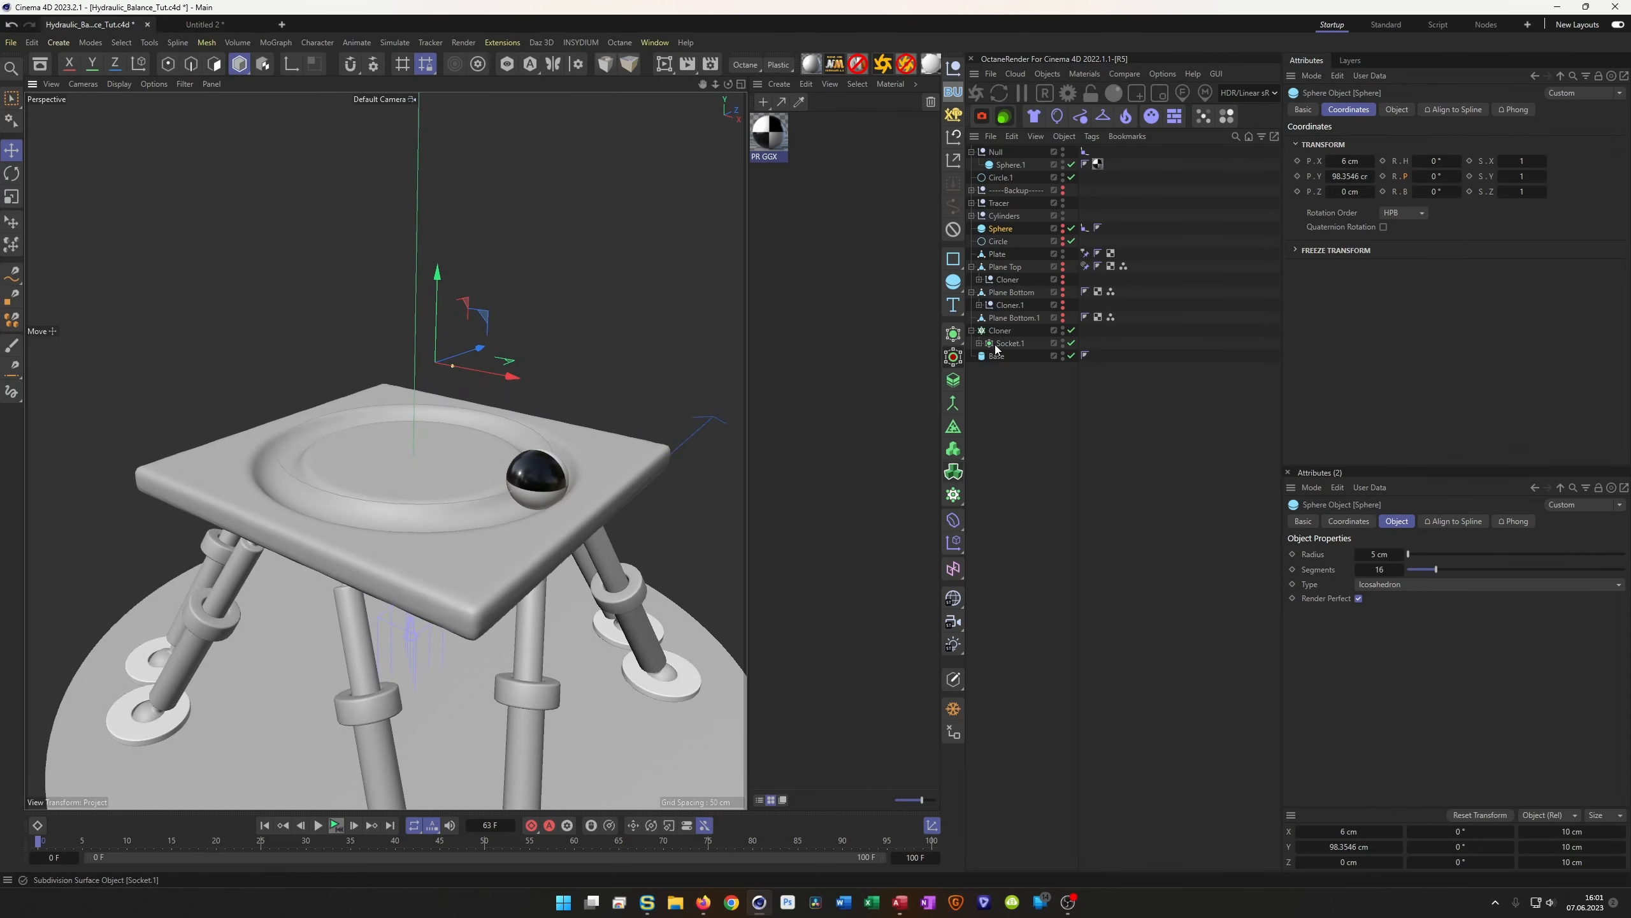
left_click(972, 267)
left_click_drag(1007, 180, 1012, 264)
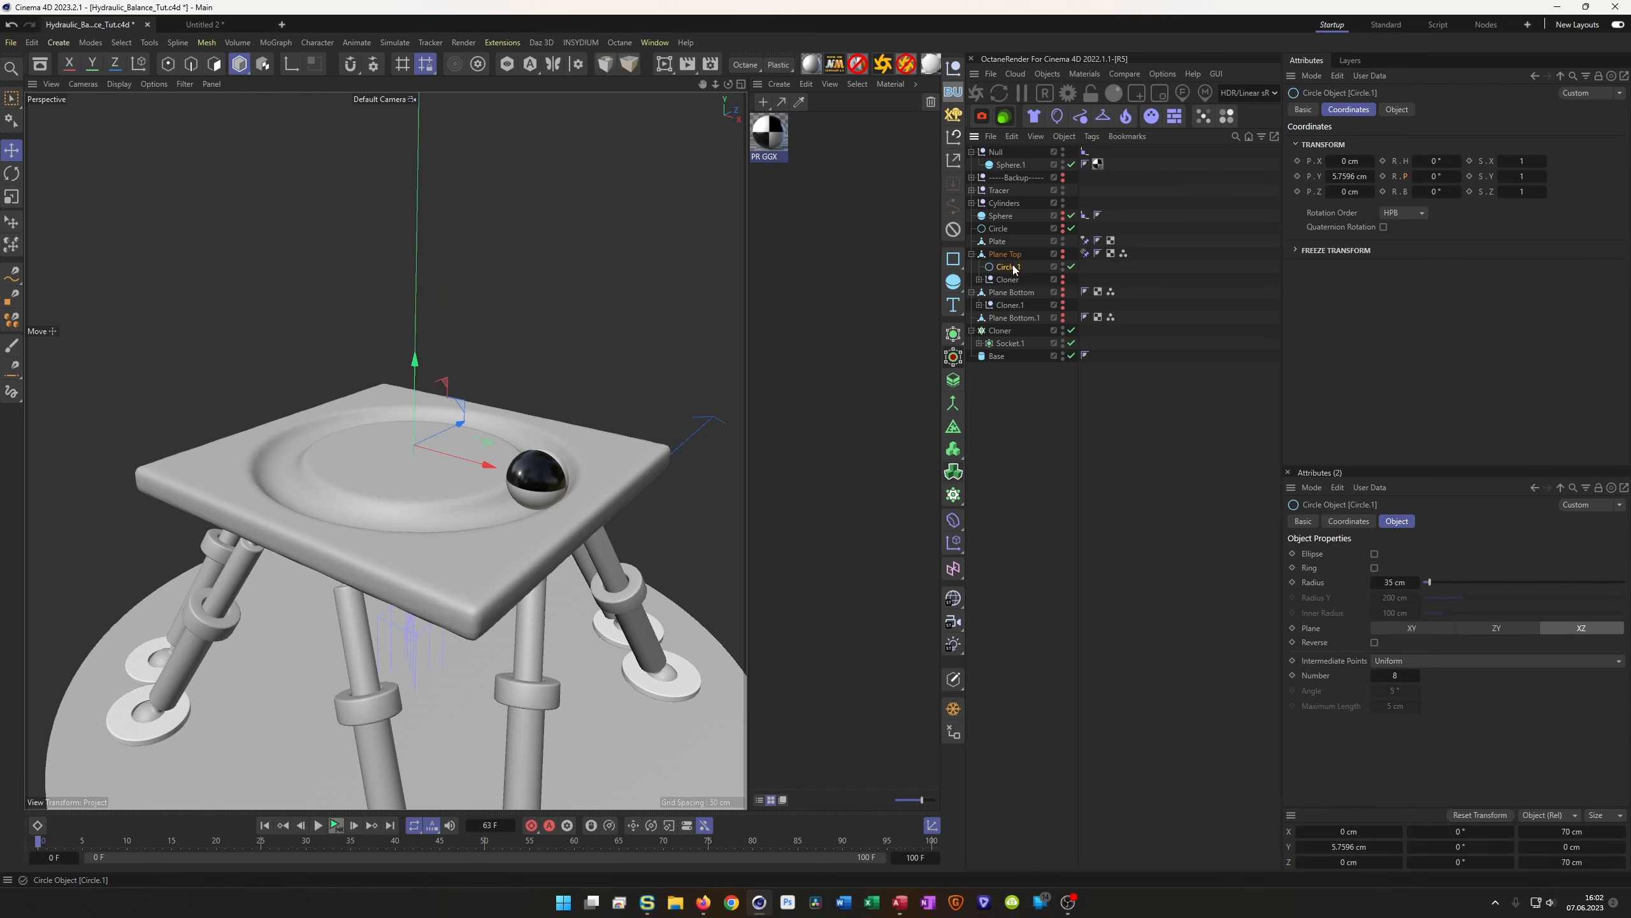
Enable Plane Top's aim constraint and play the animation to preview the tilting plate
left_click(1085, 253)
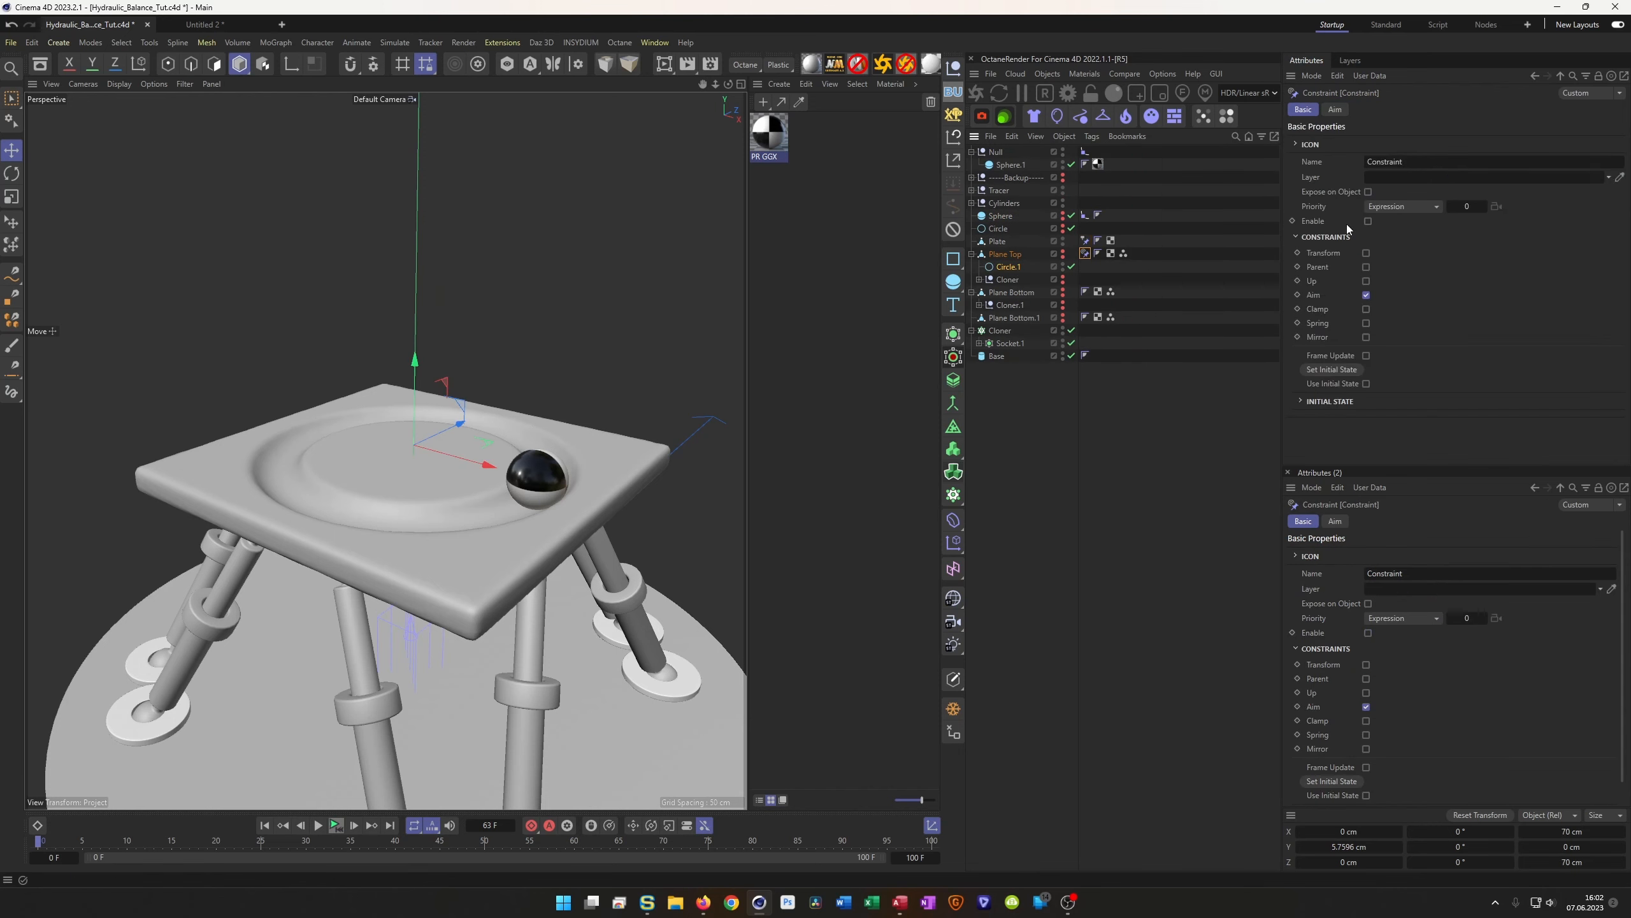
left_click(1370, 221)
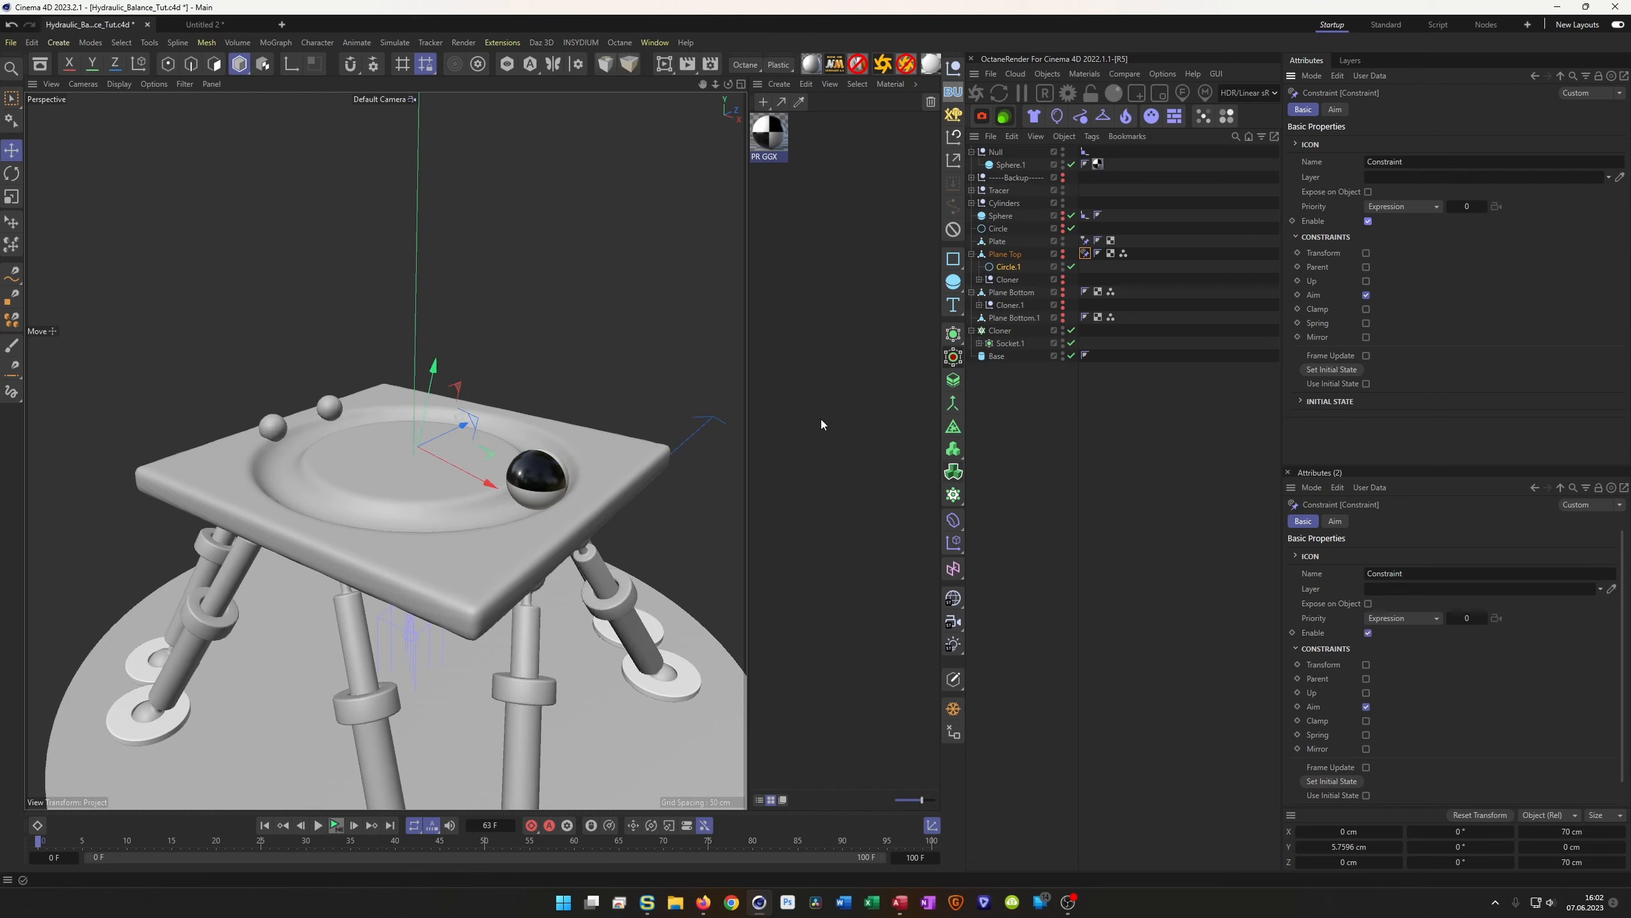
left_click_drag(402, 502, 378, 541, "alt")
left_click(335, 826)
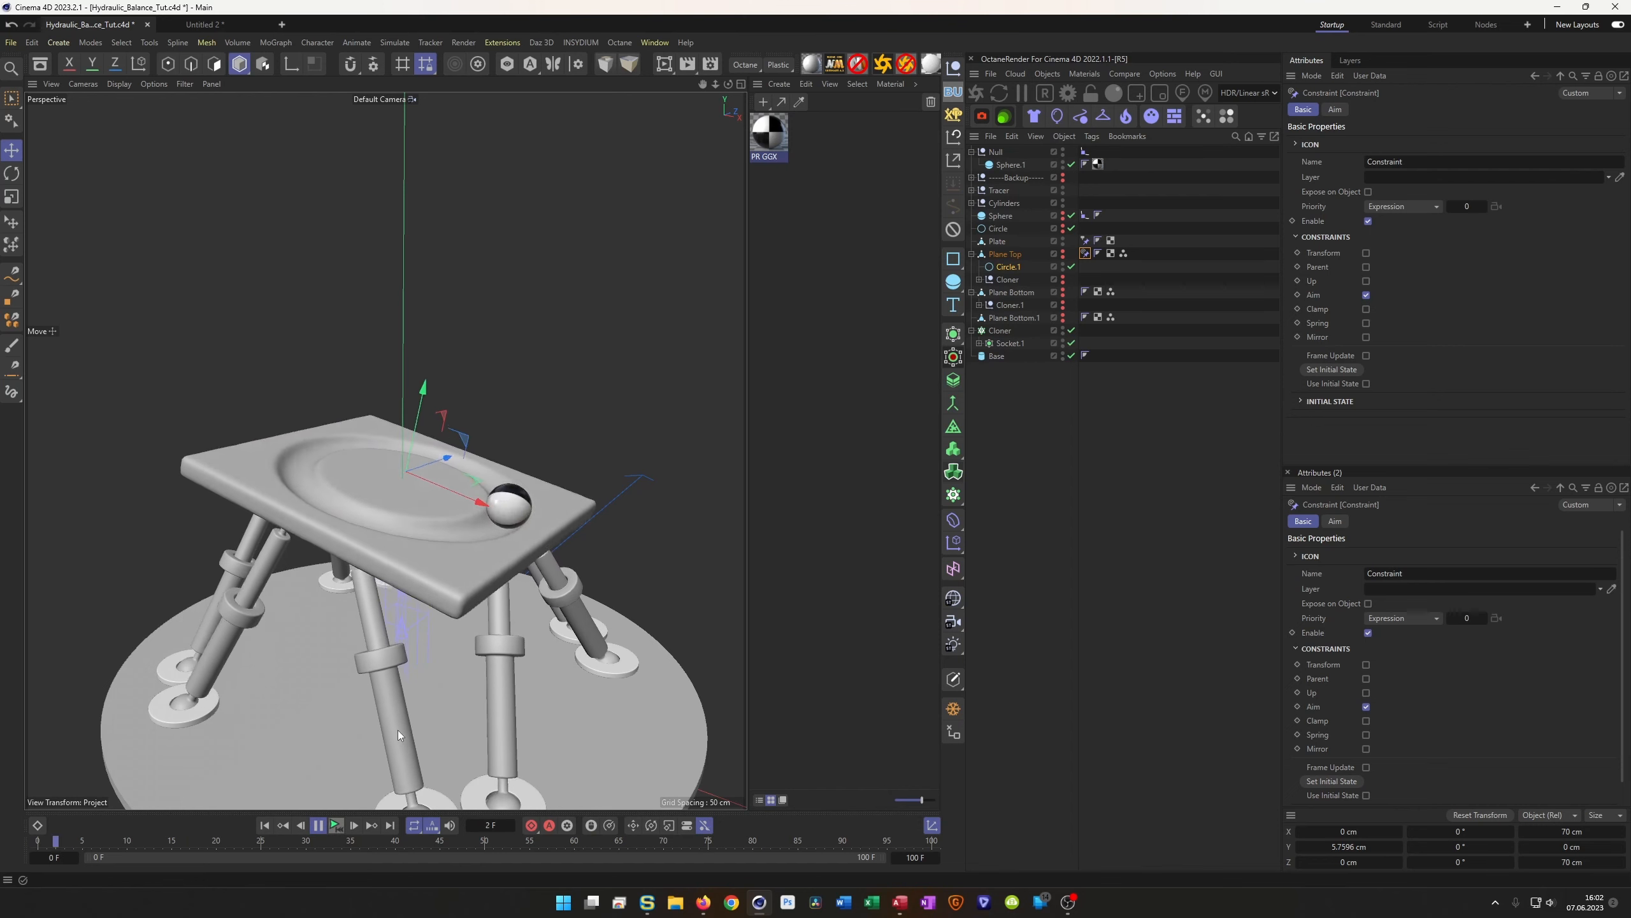
left_click(339, 828)
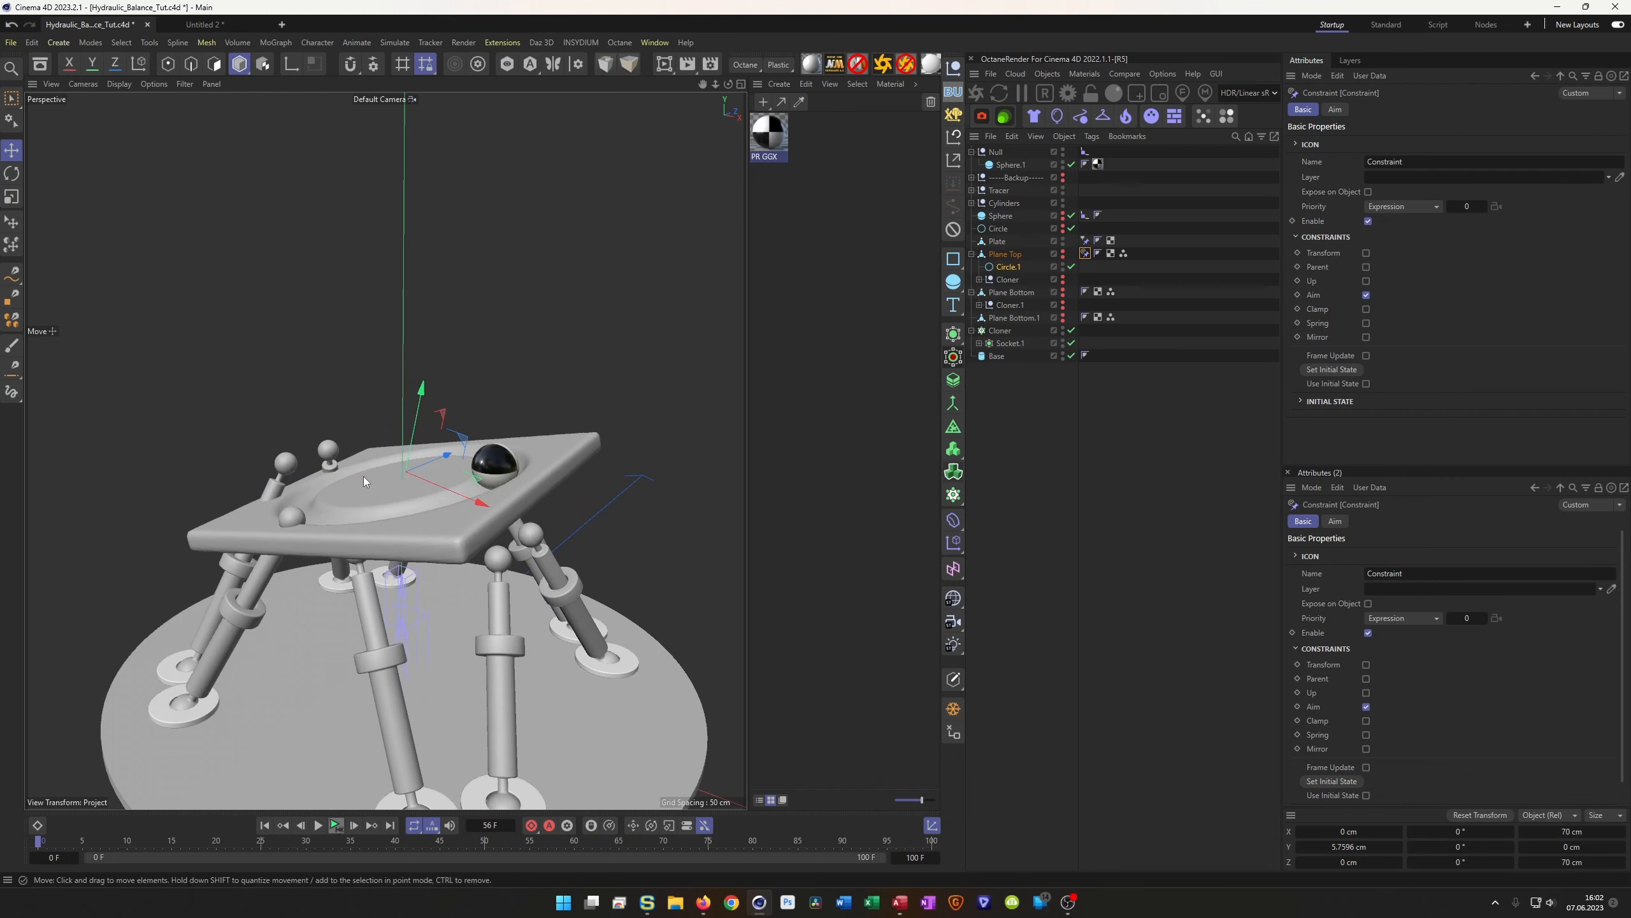
left_click(266, 825)
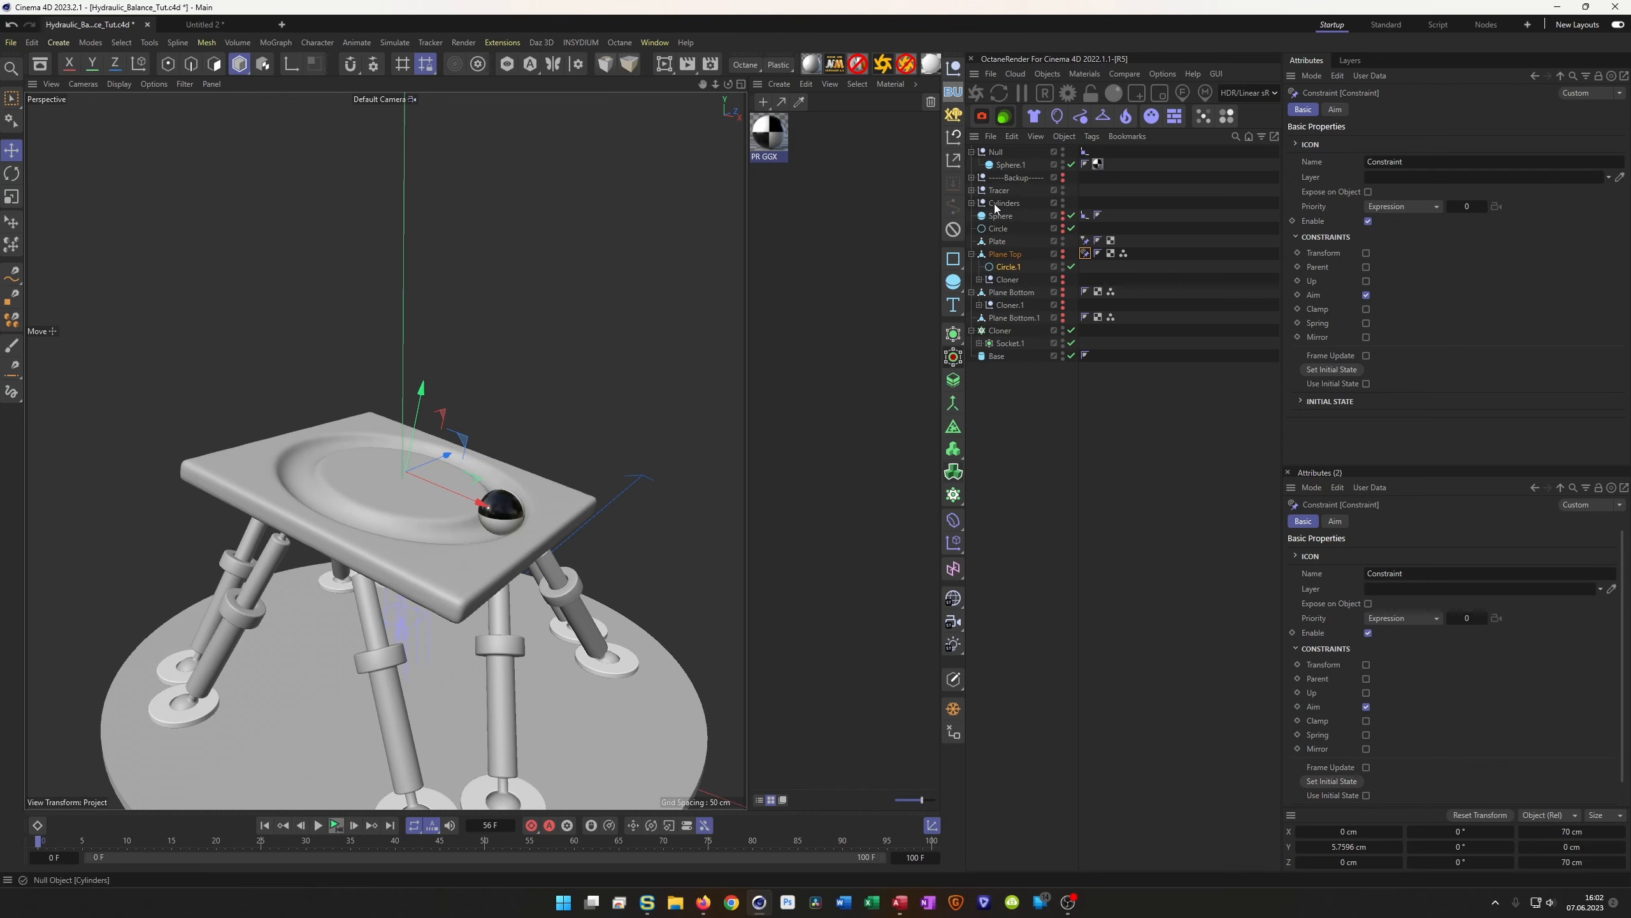
Select the Tracer object below the Cylinders group in the Object Manager
left_click(972, 202)
left_click(972, 203)
left_click(995, 203)
left_click(989, 190)
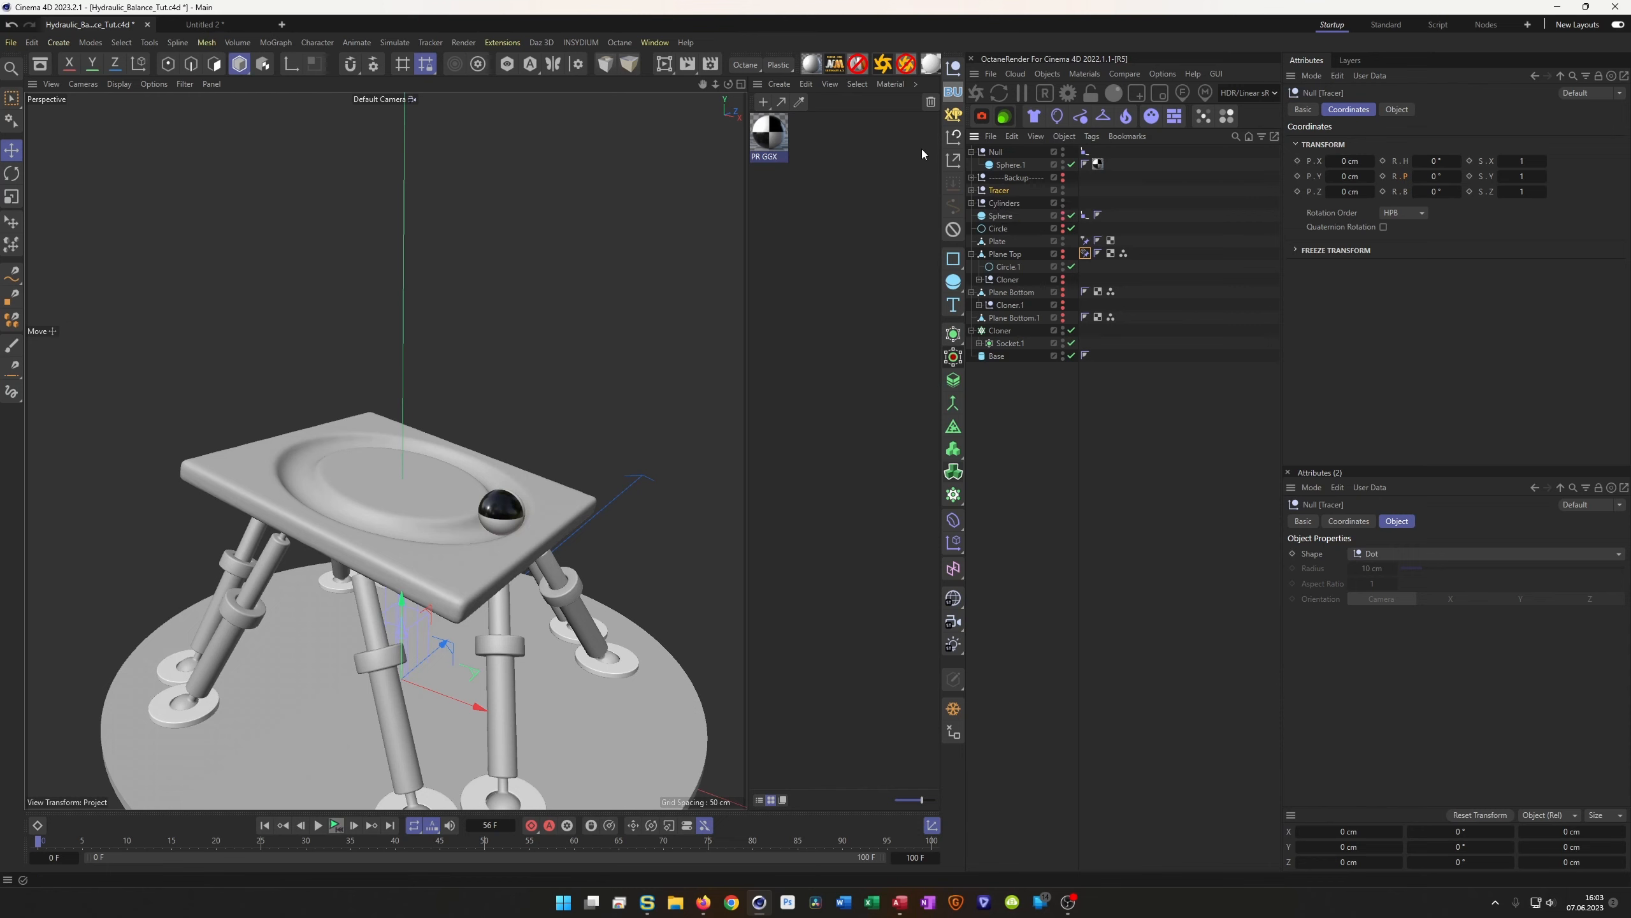
Set the render output width to 720 pixels in Render Settings
left_click(710, 63)
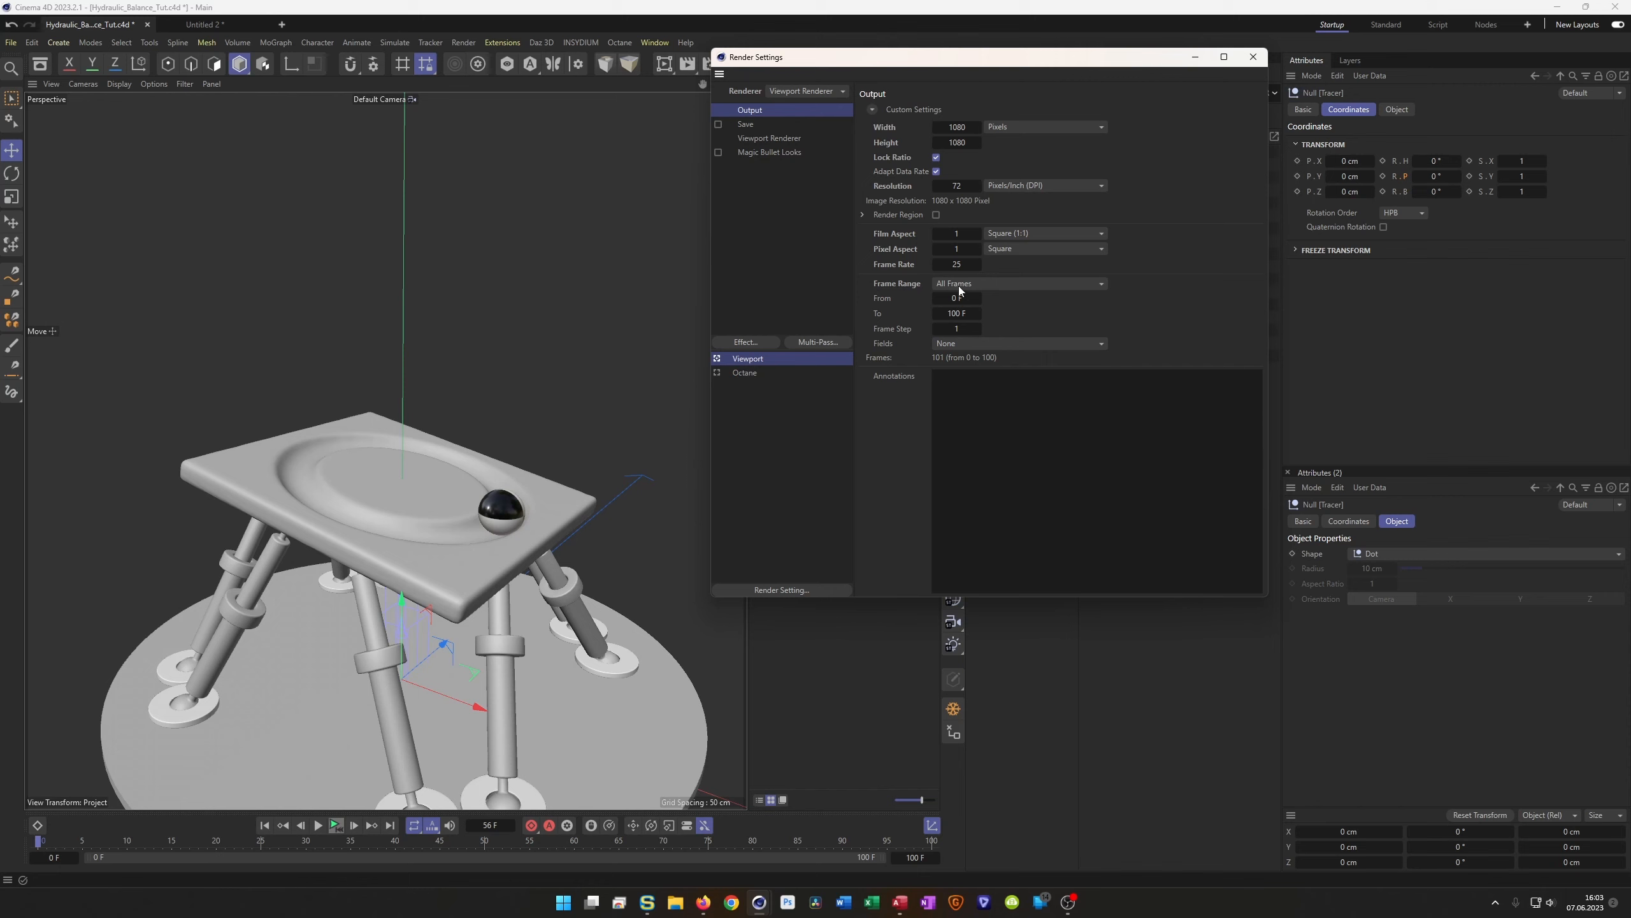
left_click(959, 128)
type("720")
key("Return")
Render the animation to the Picture Viewer without saving and play it back
key("shift+r")
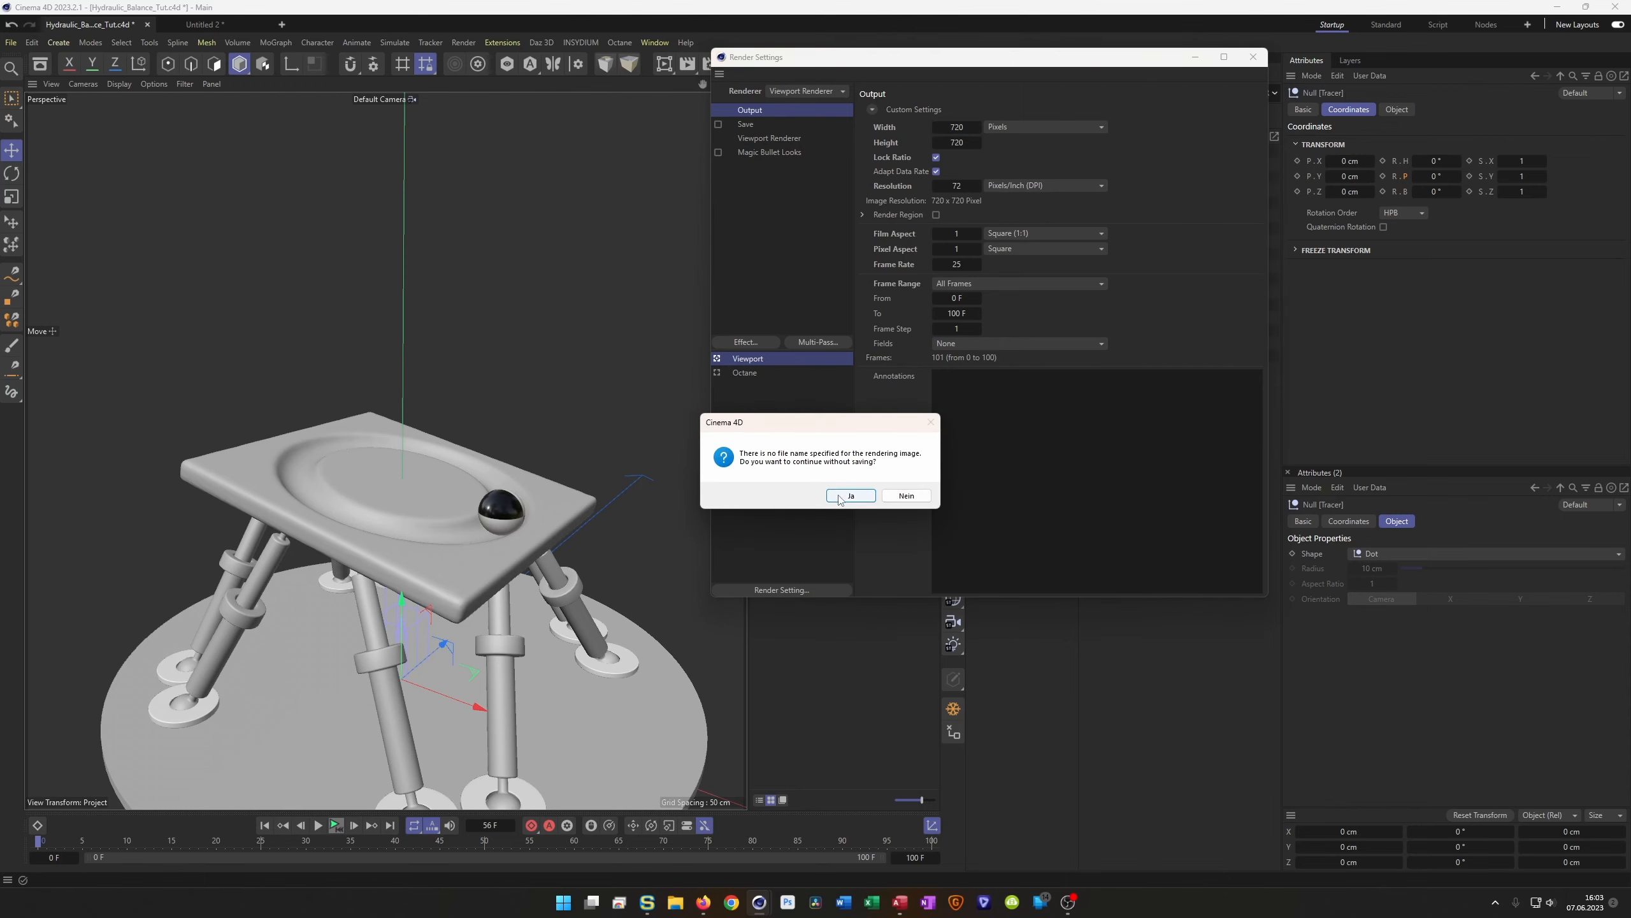
left_click(848, 496)
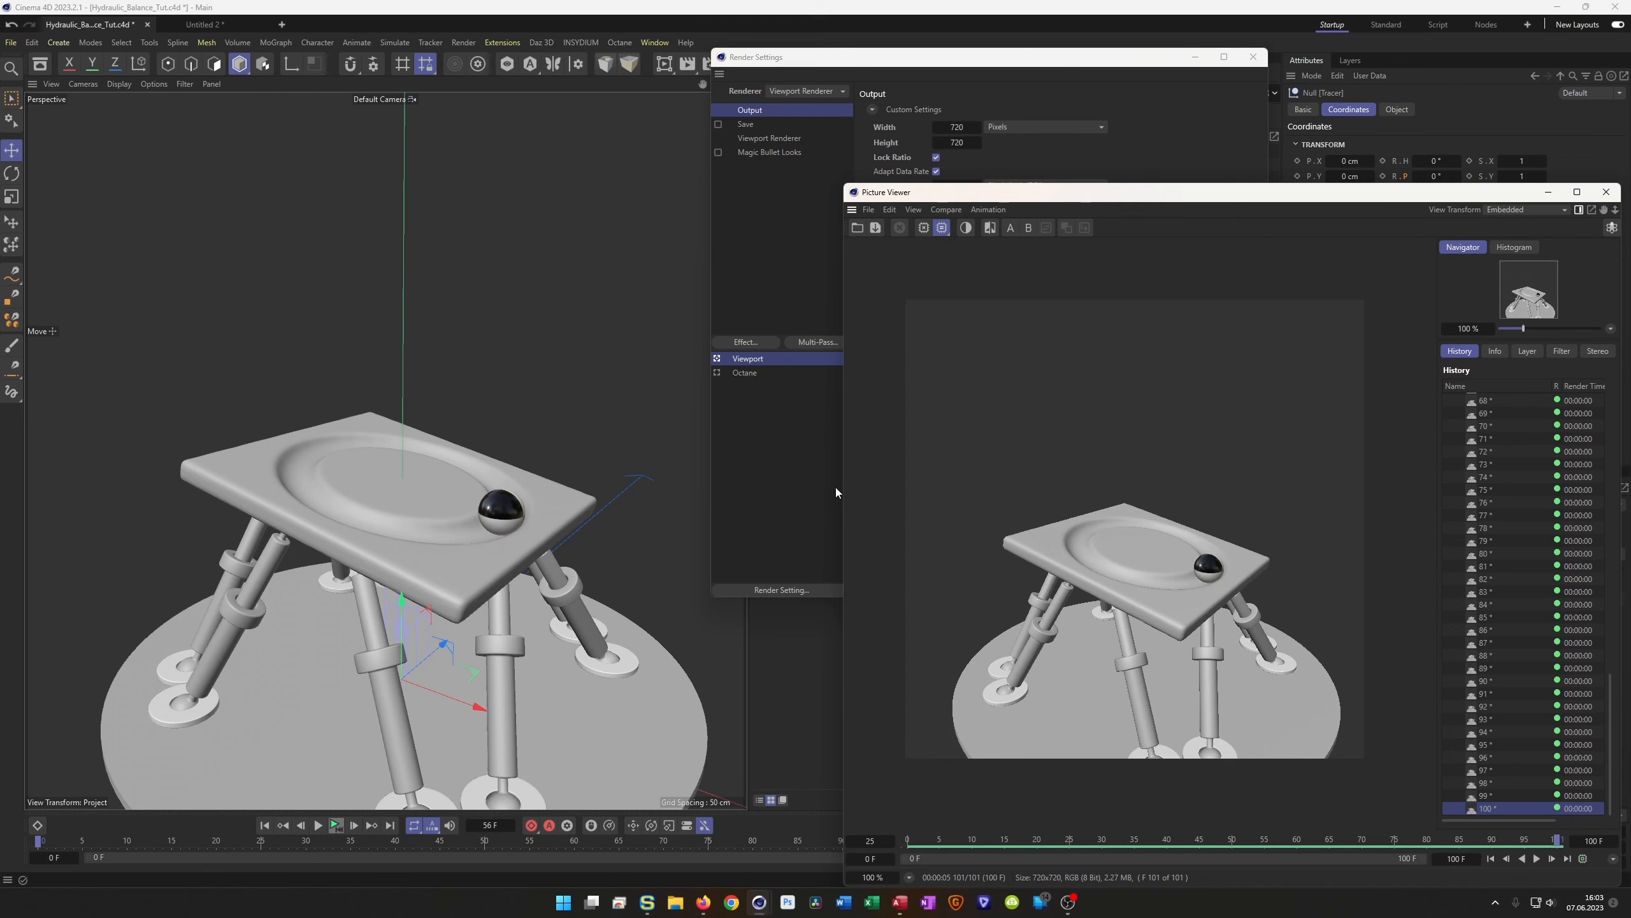
left_click(1537, 860)
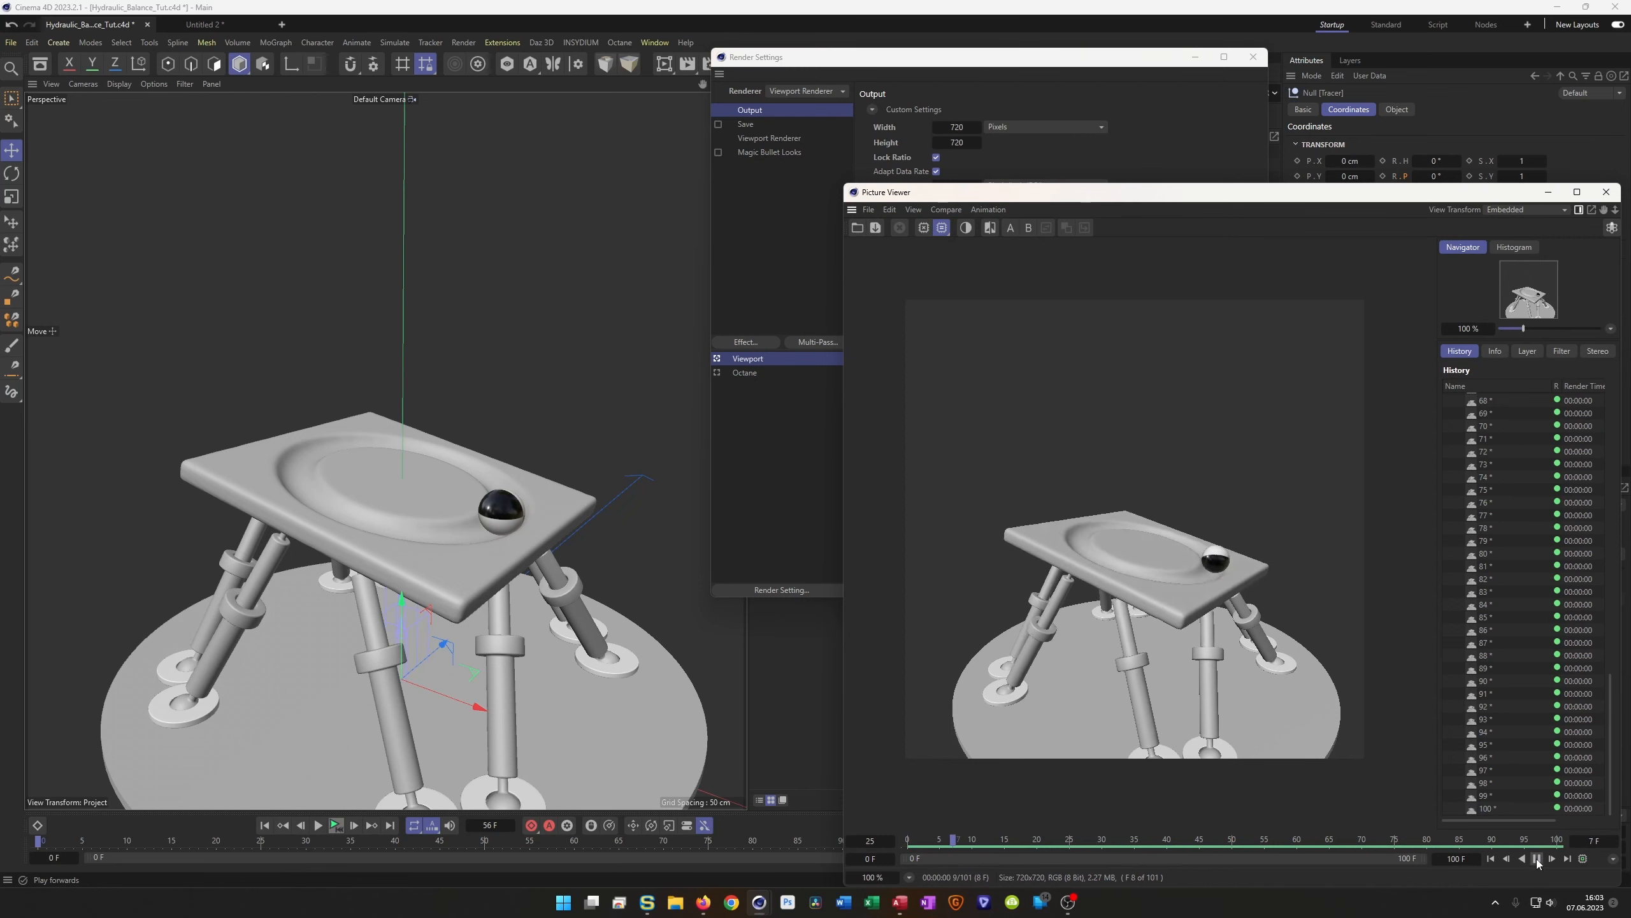
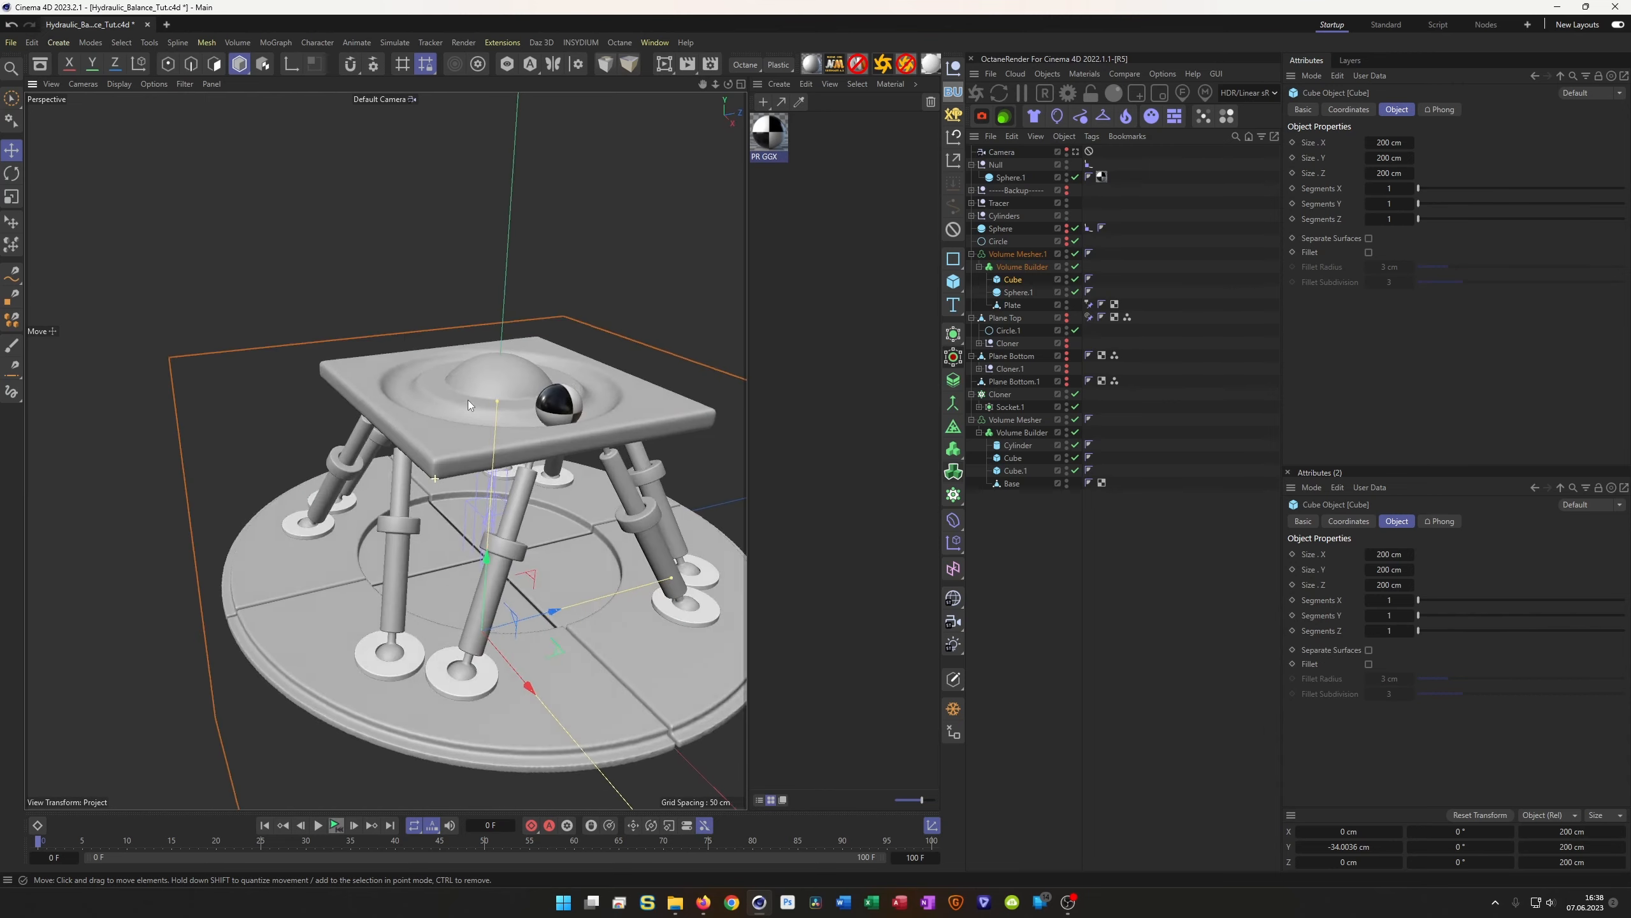
Zoom the viewport onto the top plate and select the plate's Volume Builder
scroll(468, 357, "up", 5)
scroll(525, 351, "up", 5)
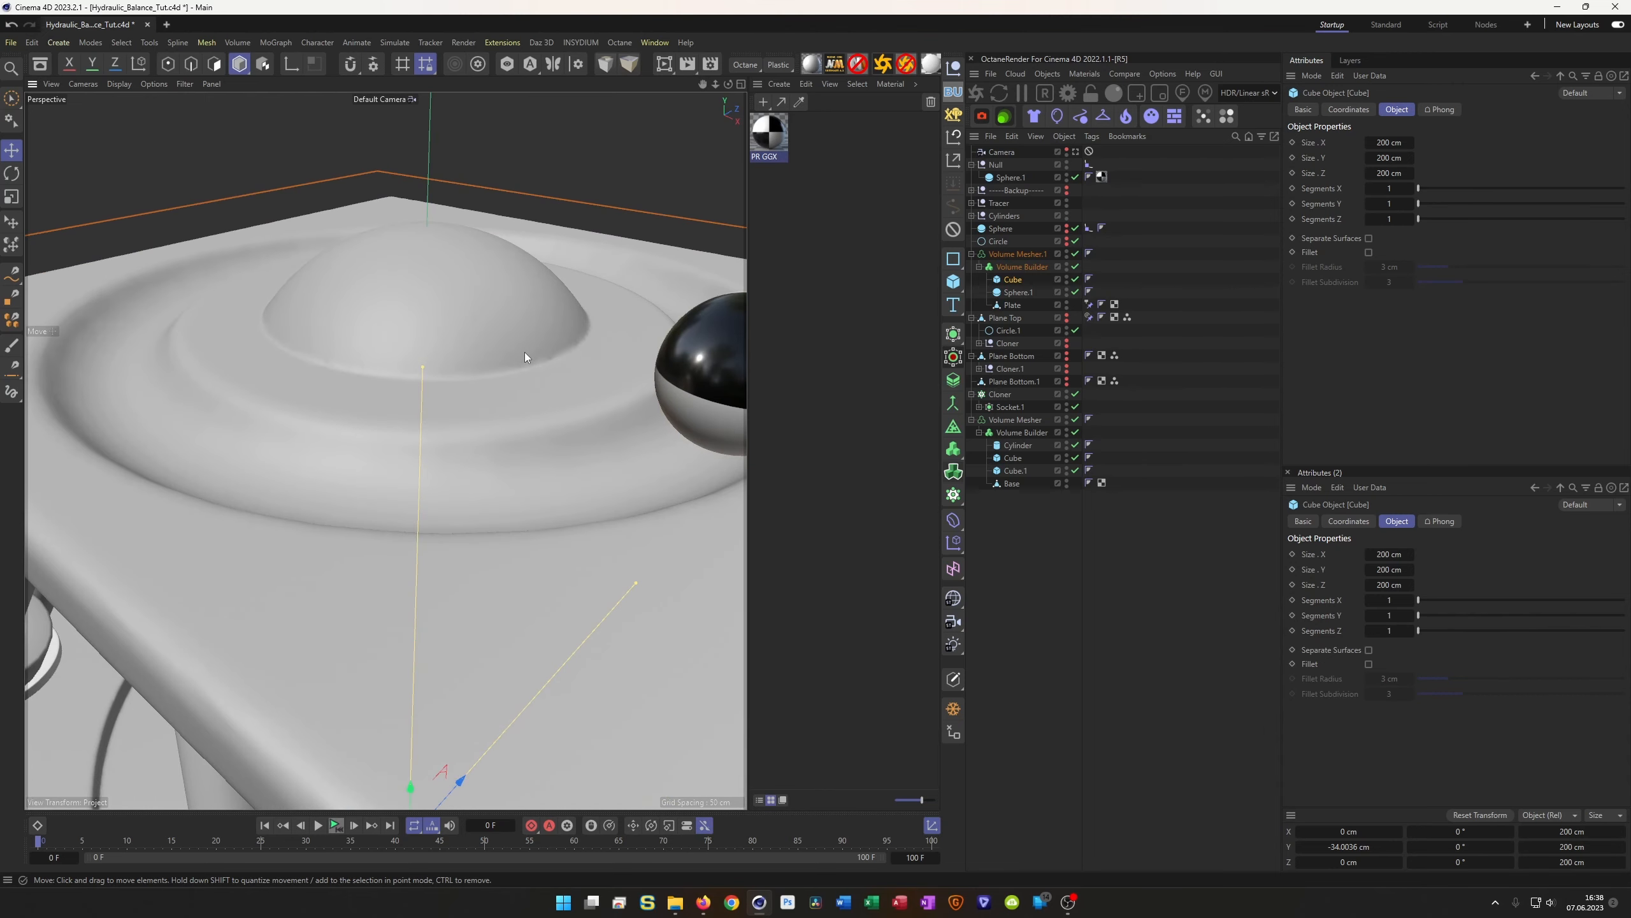
scroll(498, 356, "down", 5)
scroll(516, 368, "up", 2)
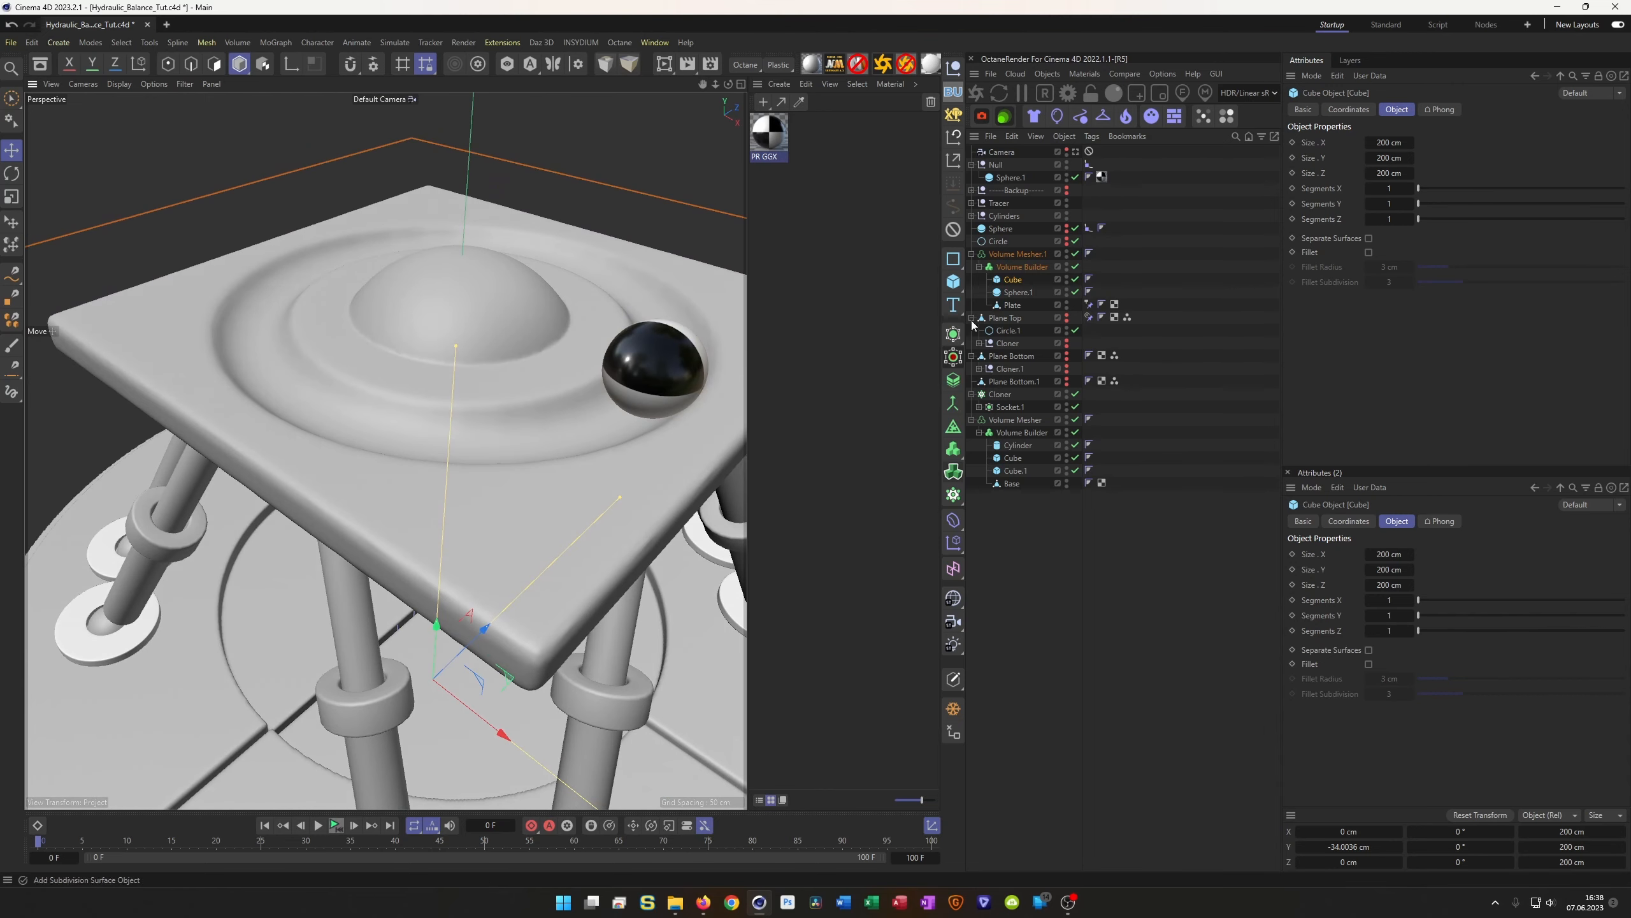
left_click(1021, 267)
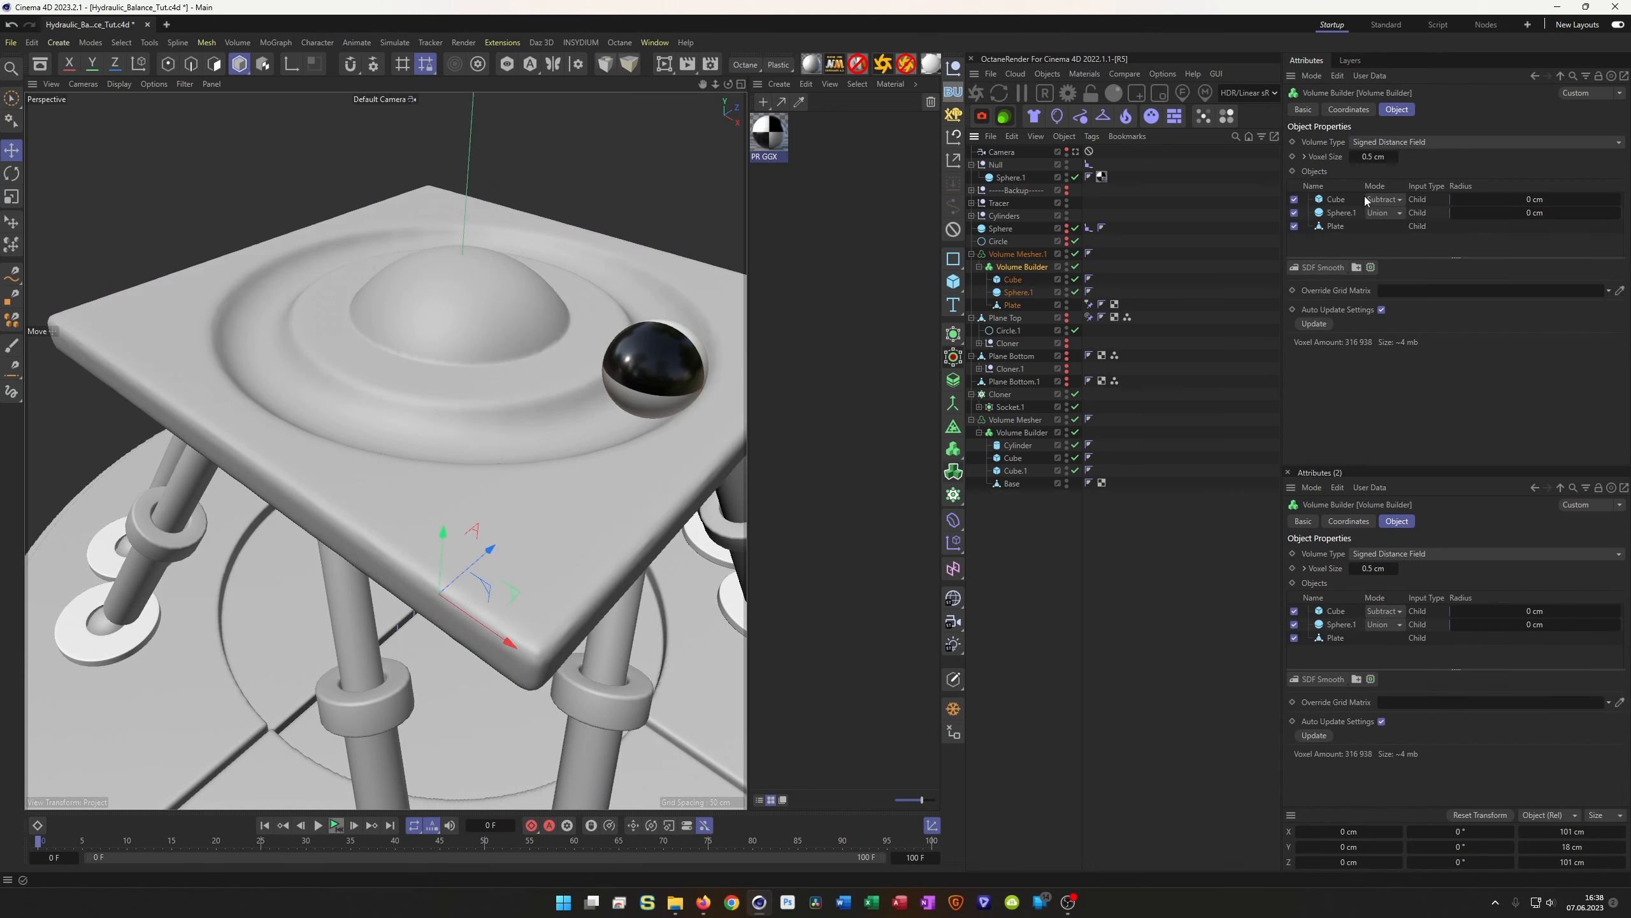
Set the plate Volume Builder's voxel size to 0.3 cm
double_click(1373, 156)
key("BackSpace")
type("0.3")
key("Return")
Add an SDF Smooth filter with Voxel Distance 1 and inspect the plate from below
left_click(1323, 267)
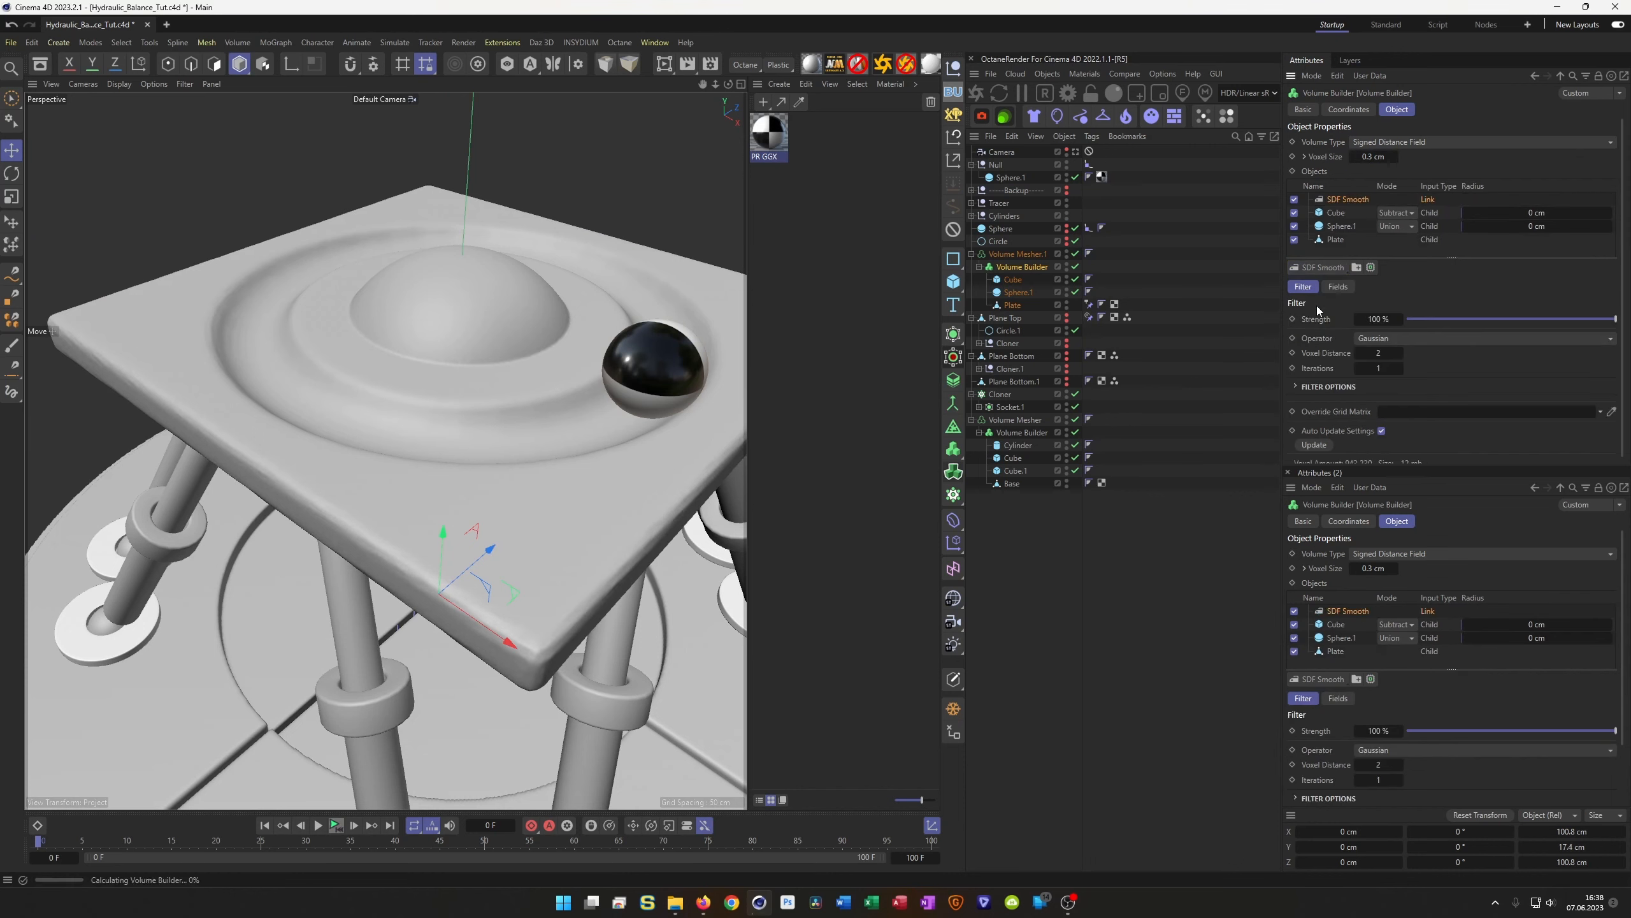
double_click(1387, 354)
type("1")
key("Return")
left_click_drag(507, 472, 481, 356, "alt")
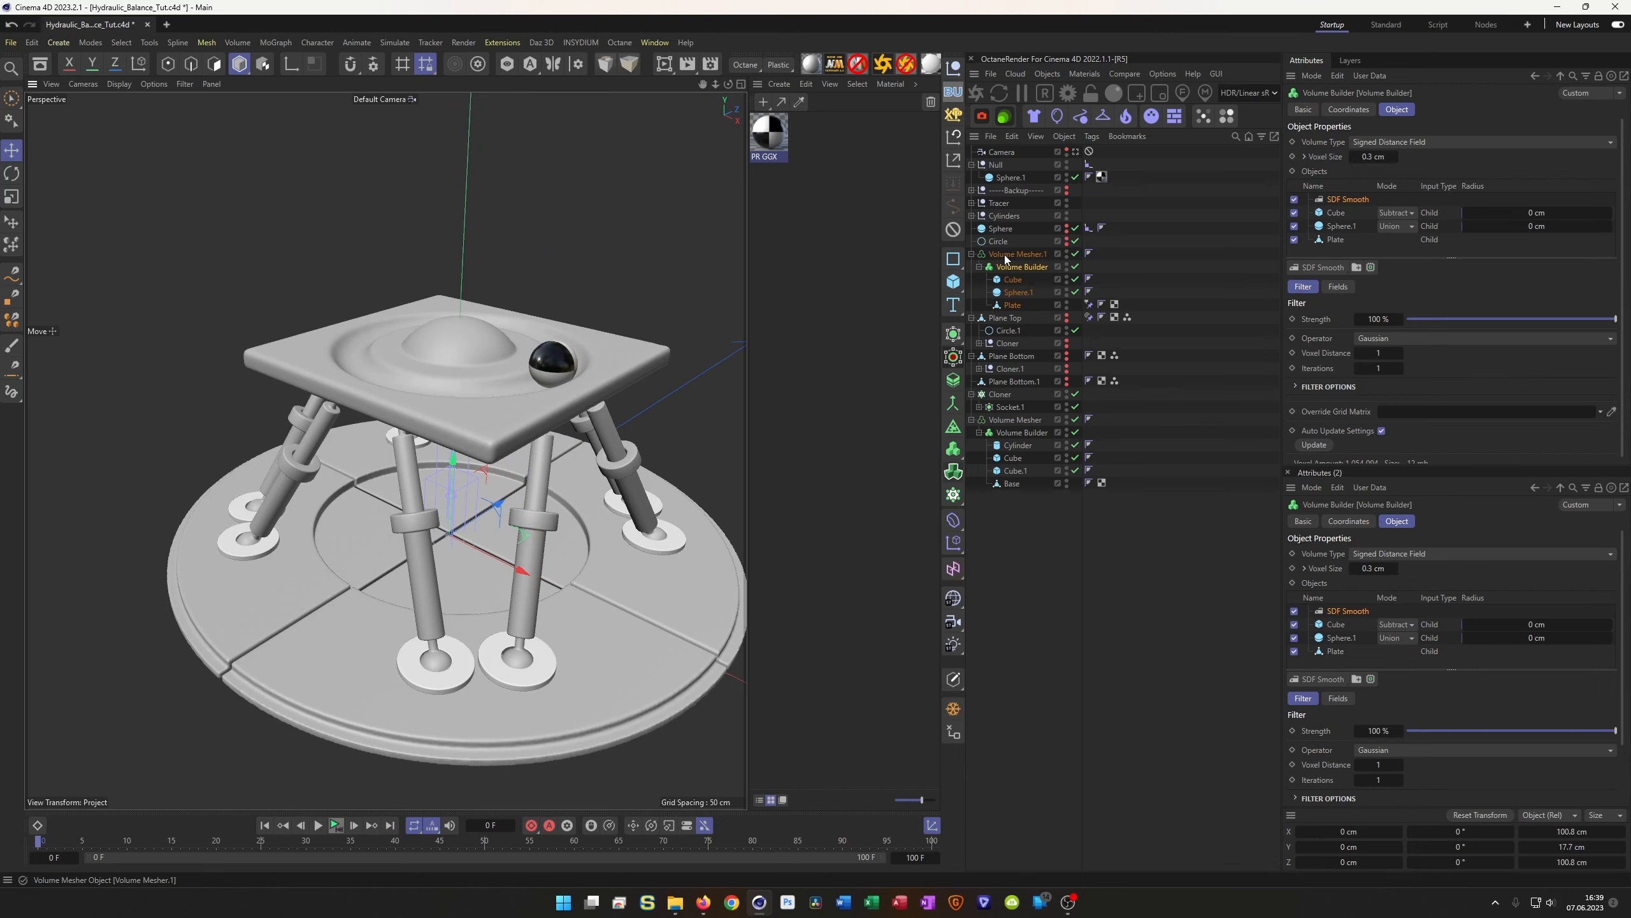
left_click(1026, 255)
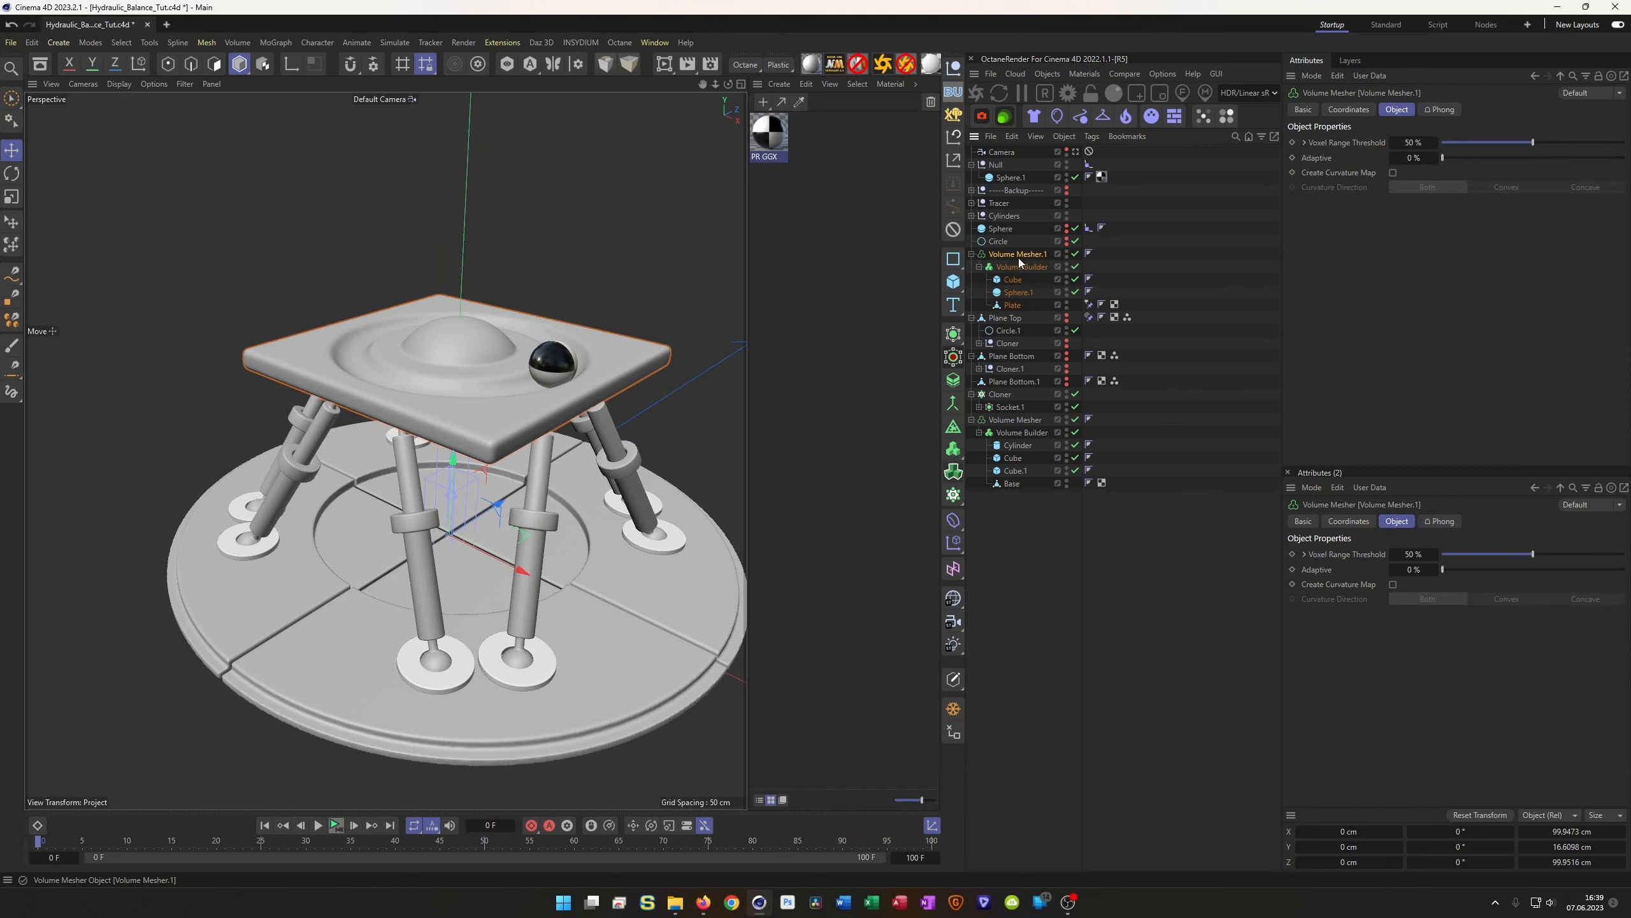
Bake the meshed plate to polygons and disable Volume Mesher.1, its Cube and Sphere.1
left_click(954, 710)
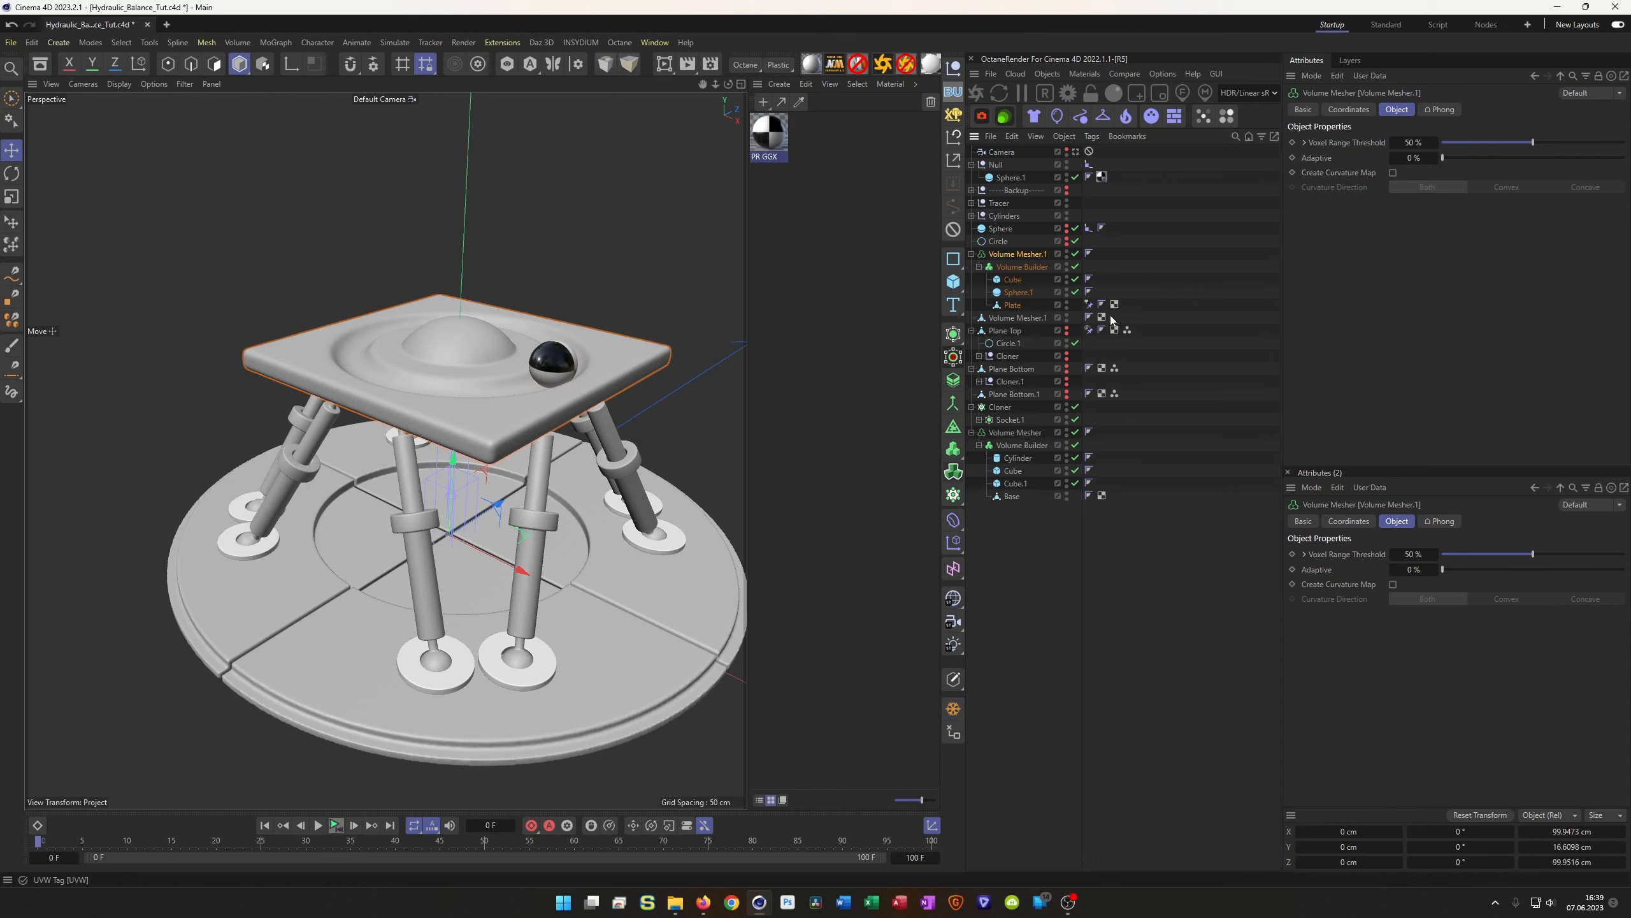
left_click(1014, 318)
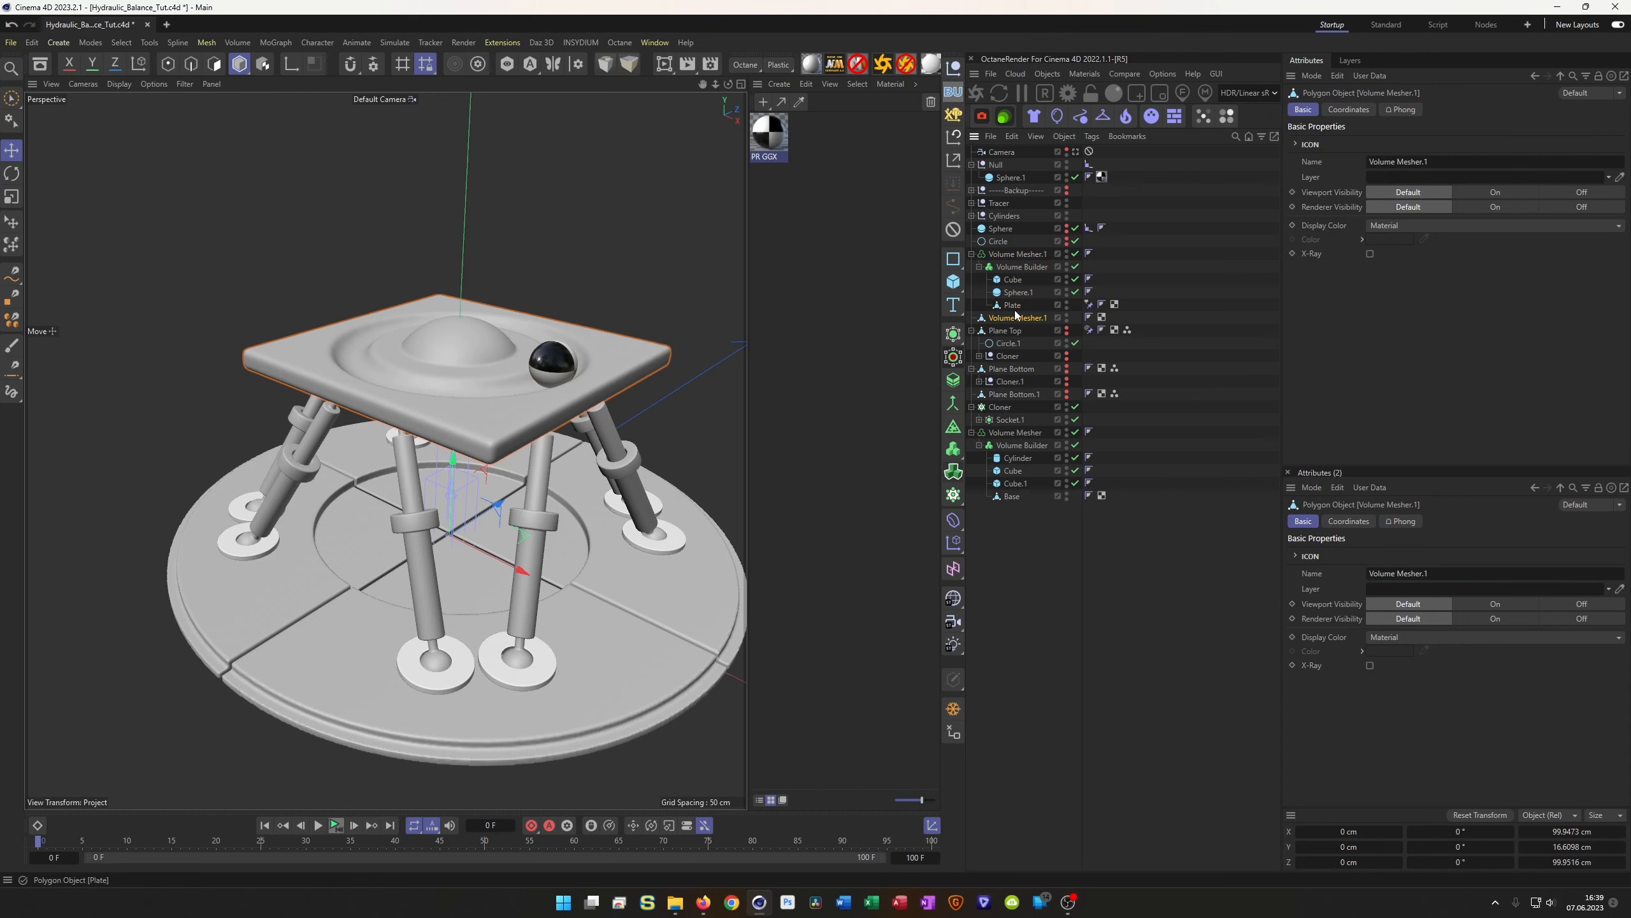
left_click(1075, 253)
left_click(1075, 279)
left_click(1075, 292)
Switch the viewport to Gouraud Shading (Lines) and view the dense plate mesh from above
key("n")
key("b")
scroll(522, 406, "up", 8)
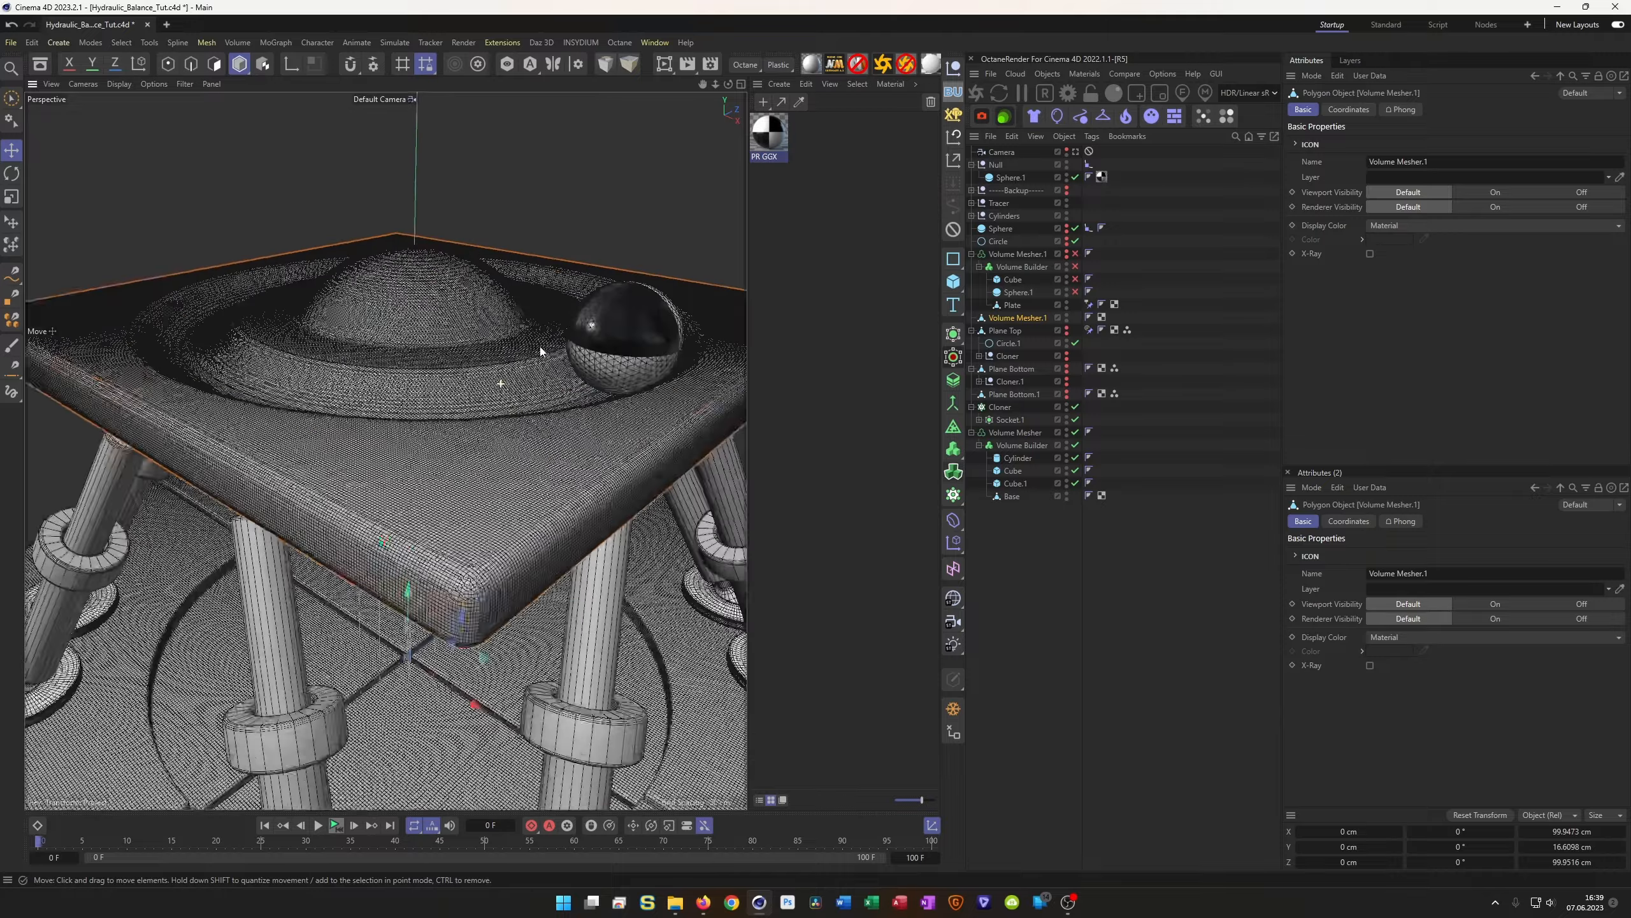
scroll(427, 402, "down", 2)
left_click_drag(410, 421, 419, 406, "alt")
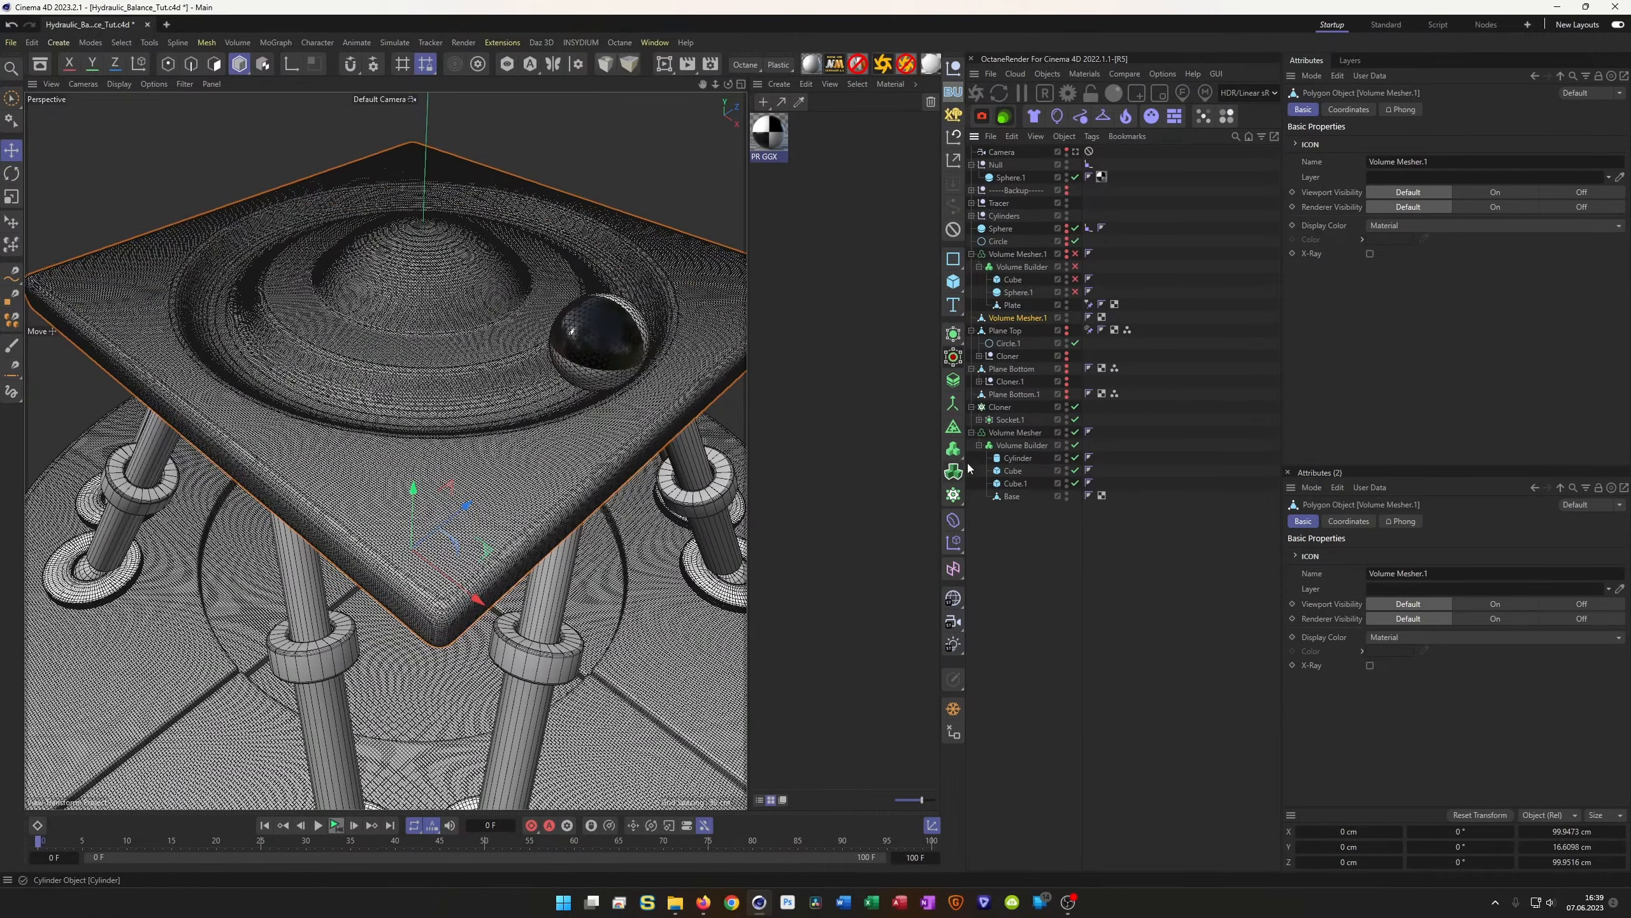
Save, then remesh the plate at 5% density with X symmetry and bake it to polygons
key("ctrl+s")
left_click(954, 428, "alt")
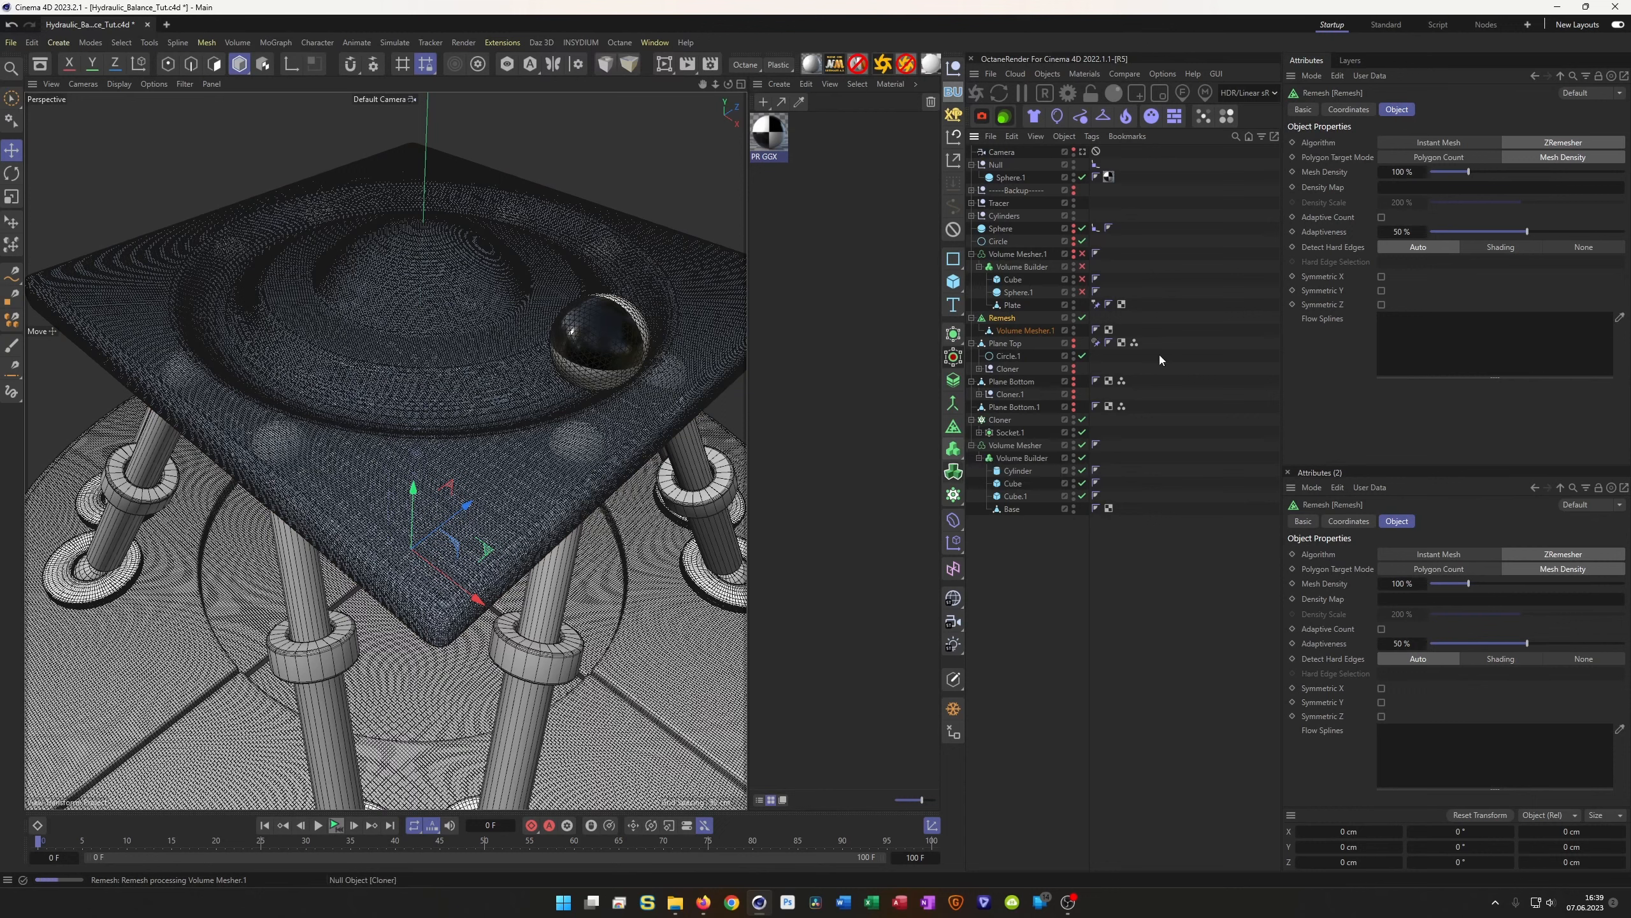
left_click(1399, 172)
type("5")
key("Return")
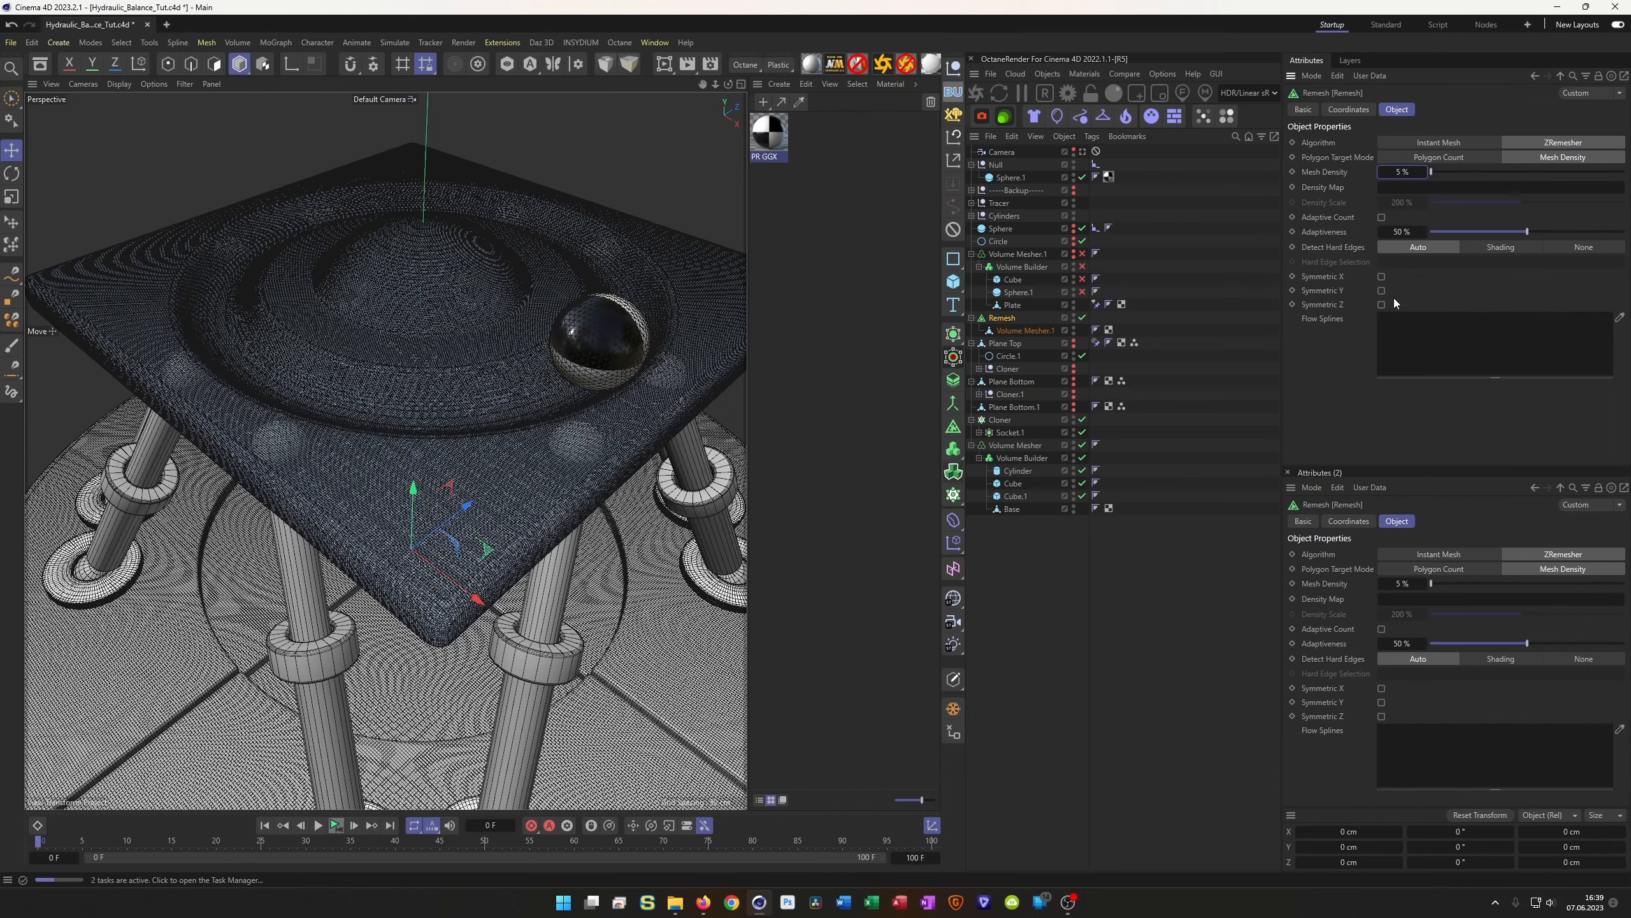
left_click(1382, 278)
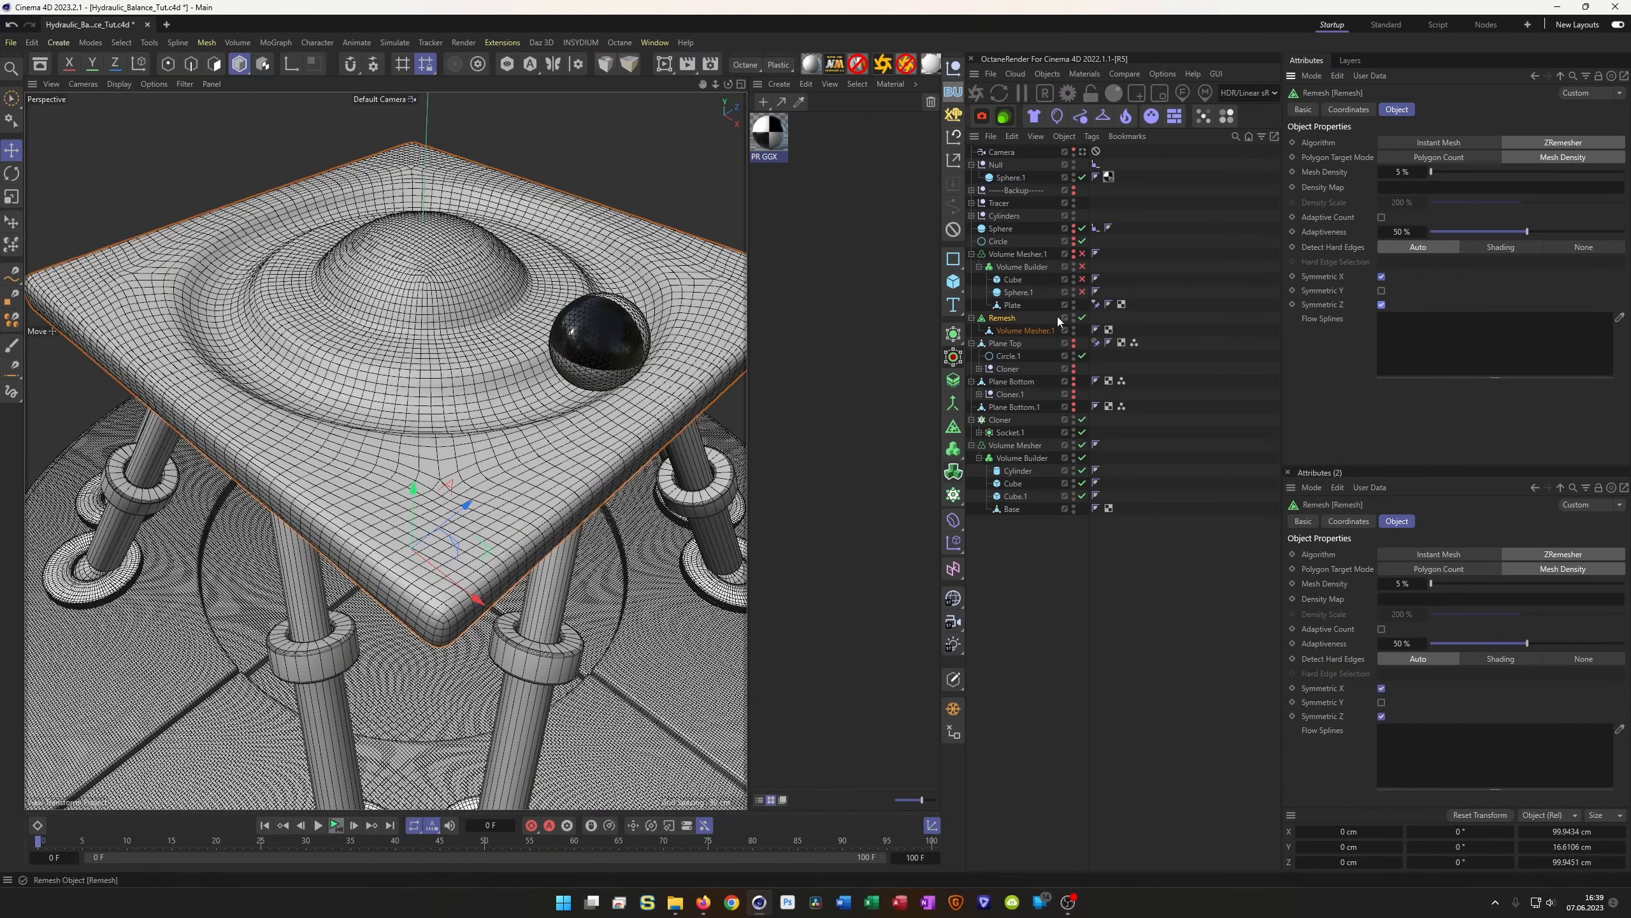
left_click(963, 710)
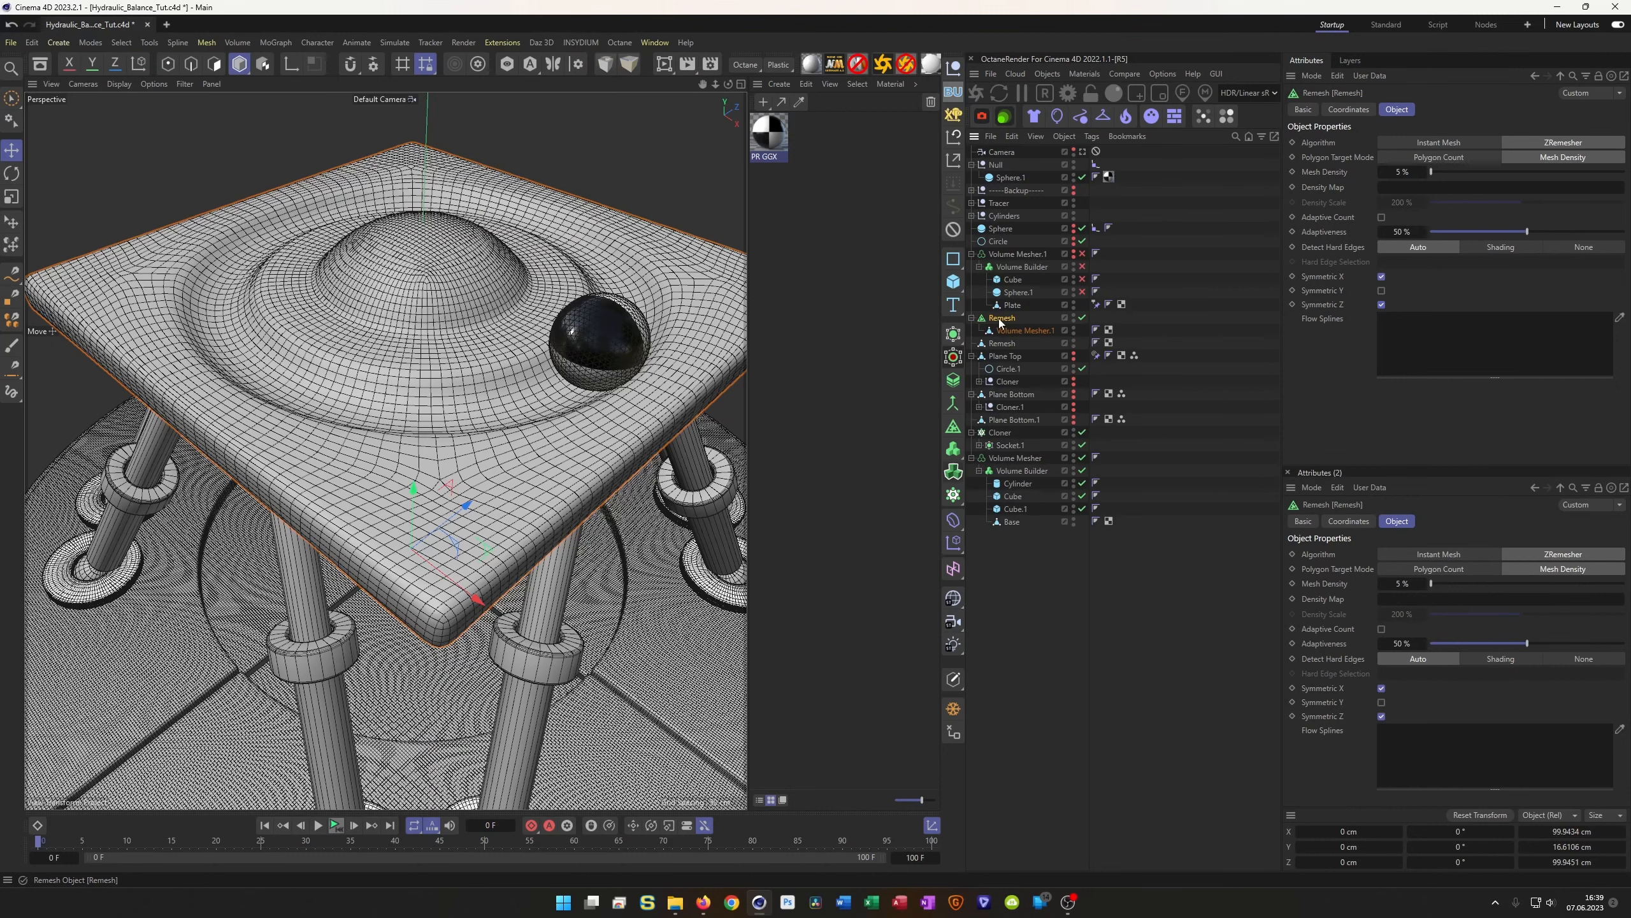
key("Delete")
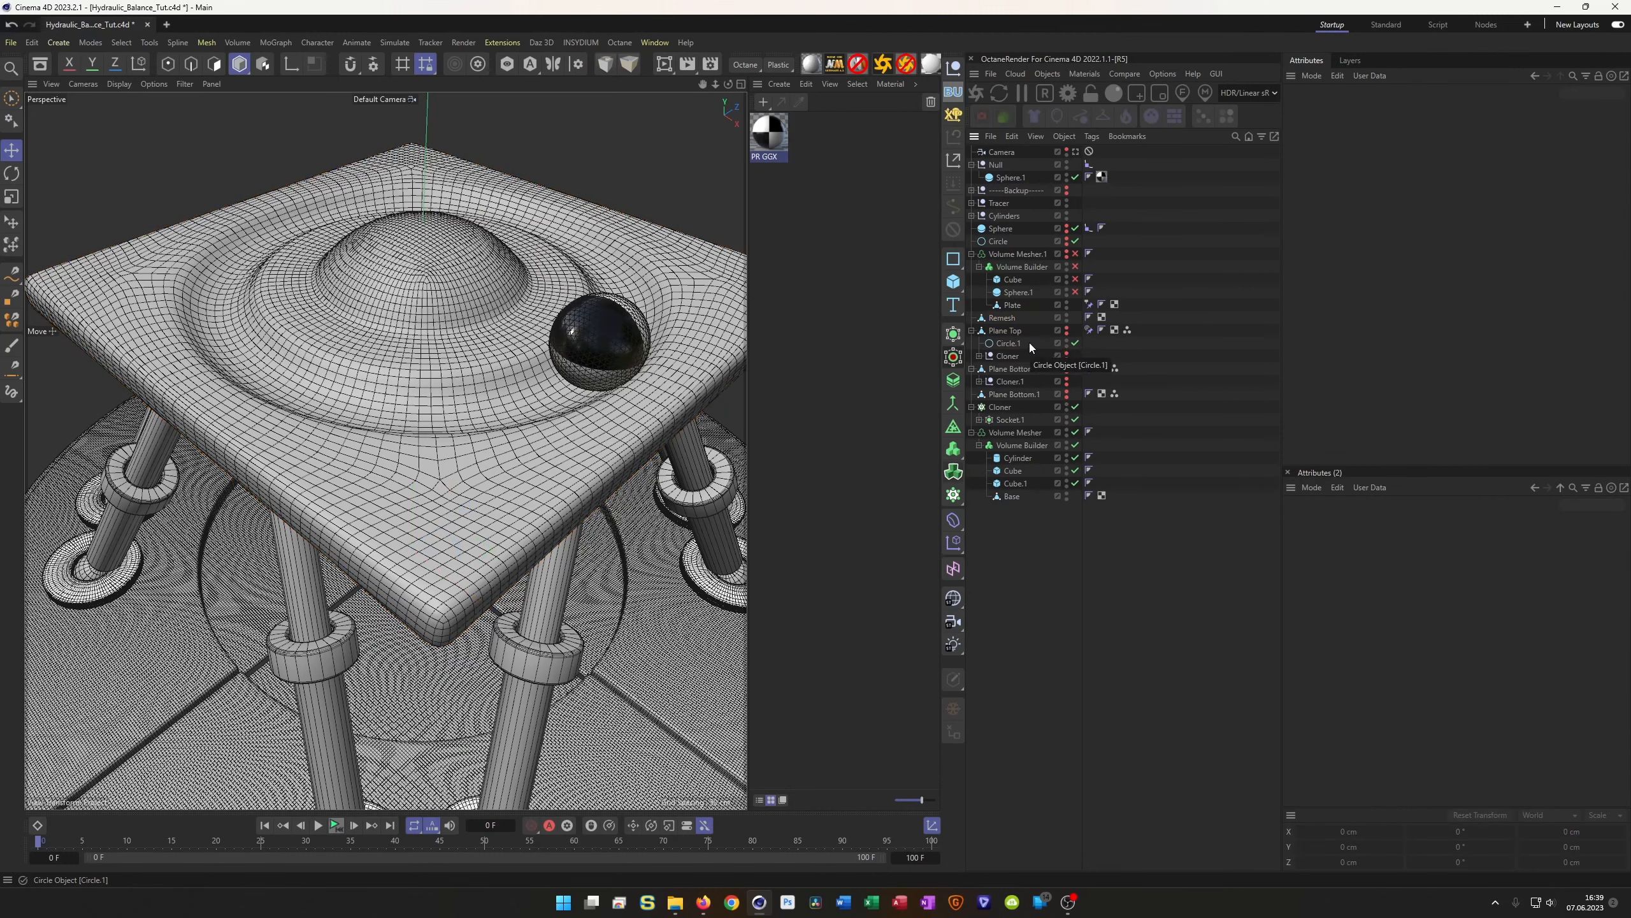
Move the constraint tag onto the remeshed object and rename that object 'Plate'
left_click(1088, 304)
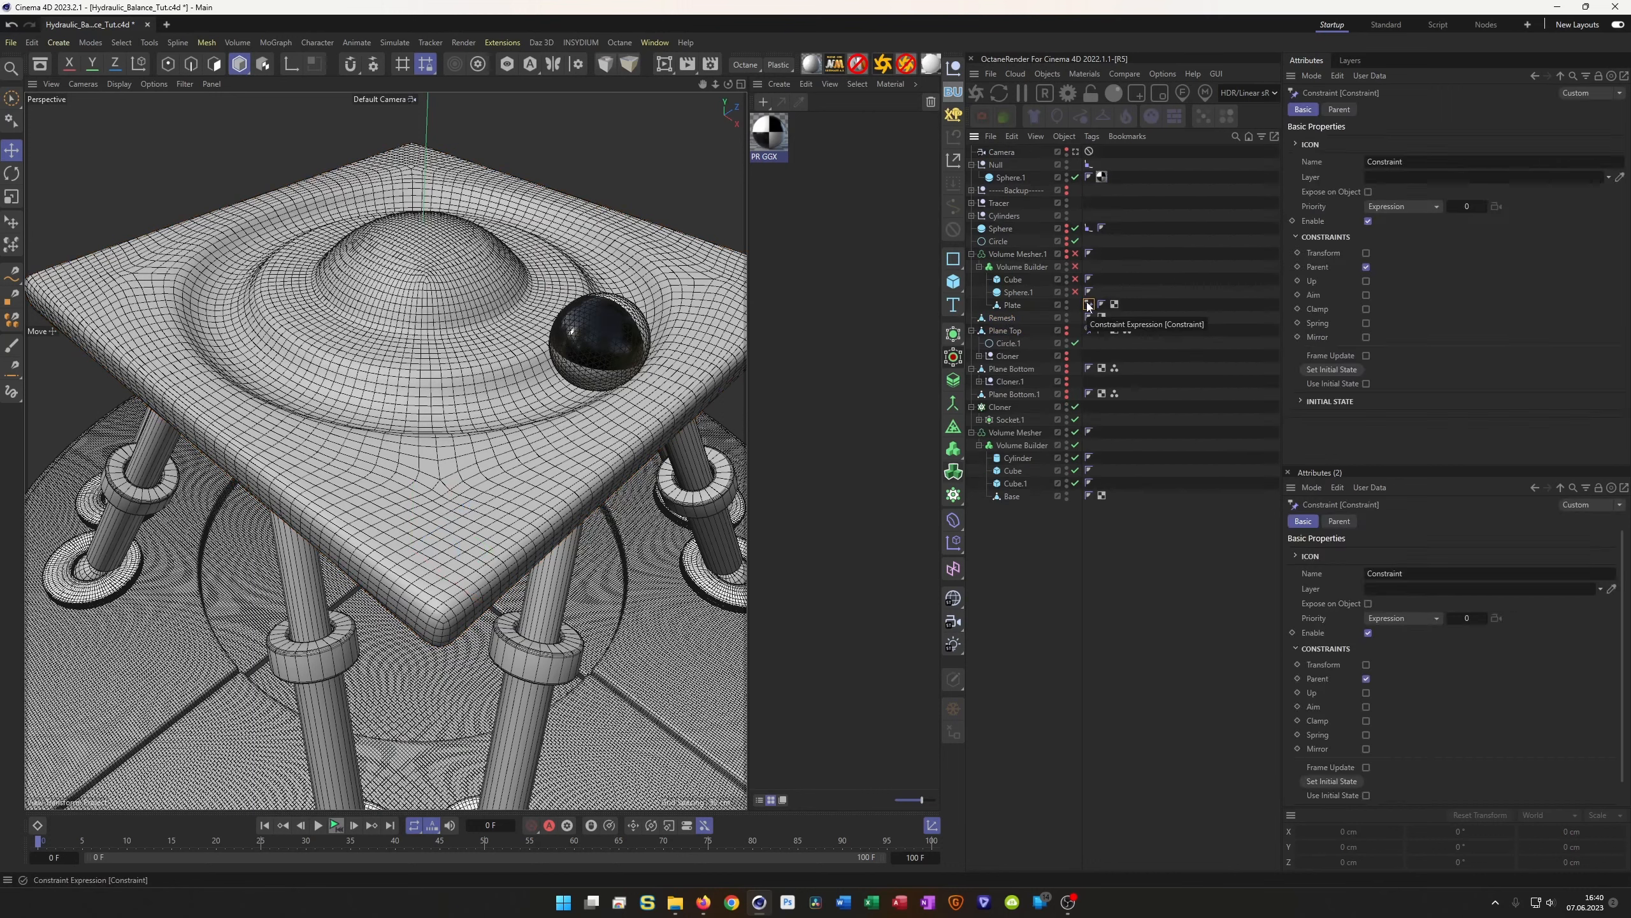
left_click_drag(1088, 306, 1088, 318)
double_click(1006, 318)
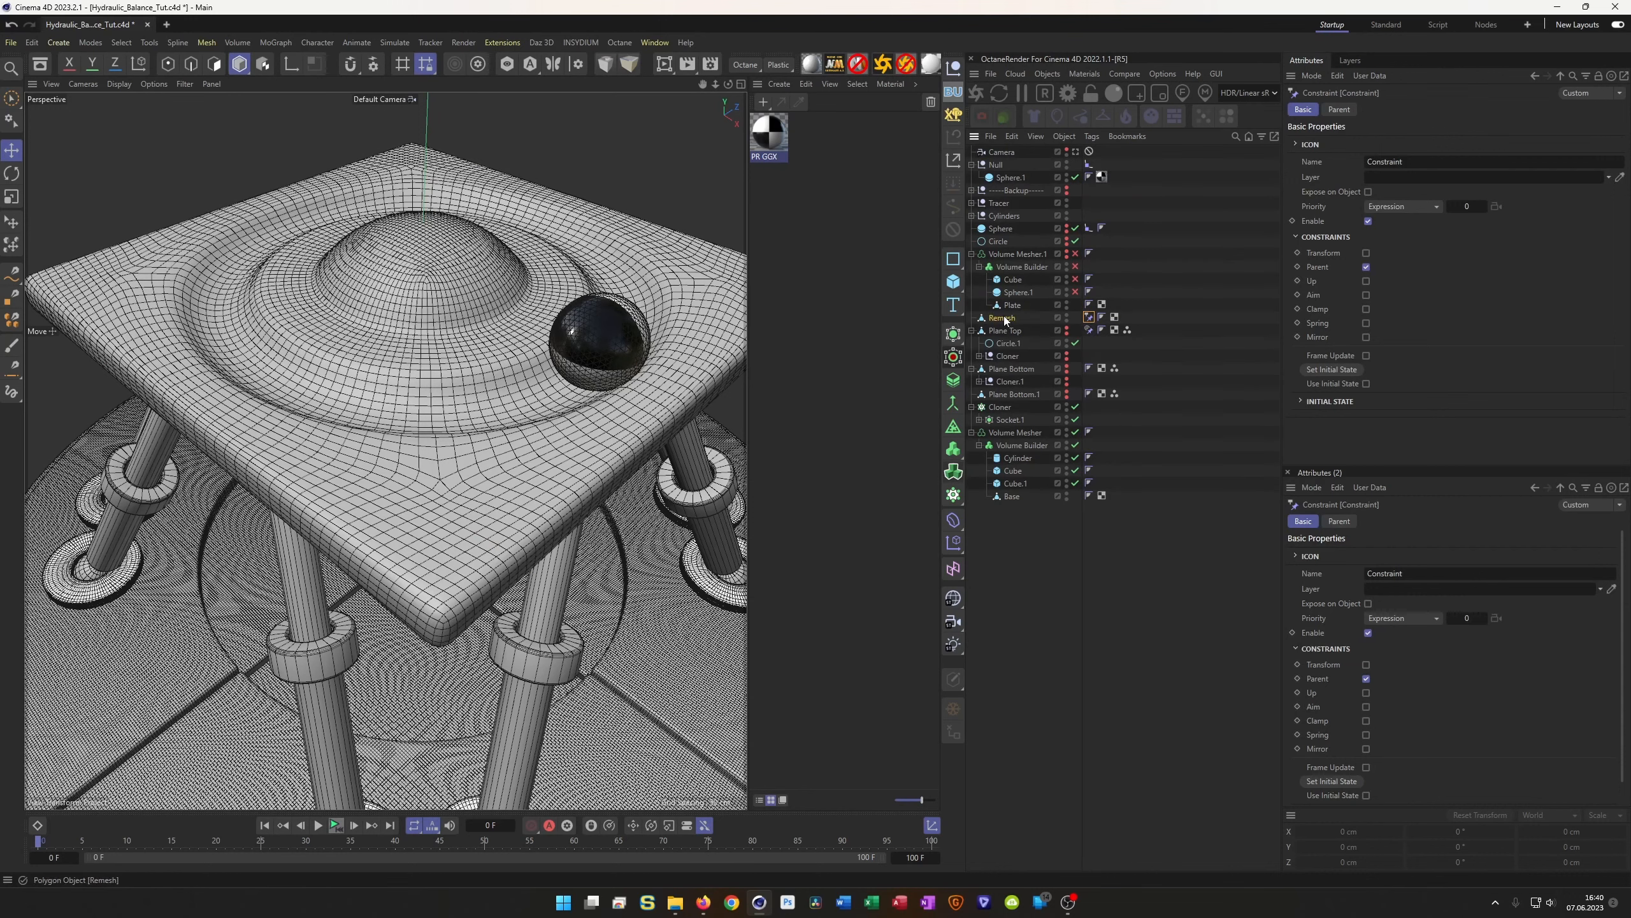
type("Plate")
key("Return")
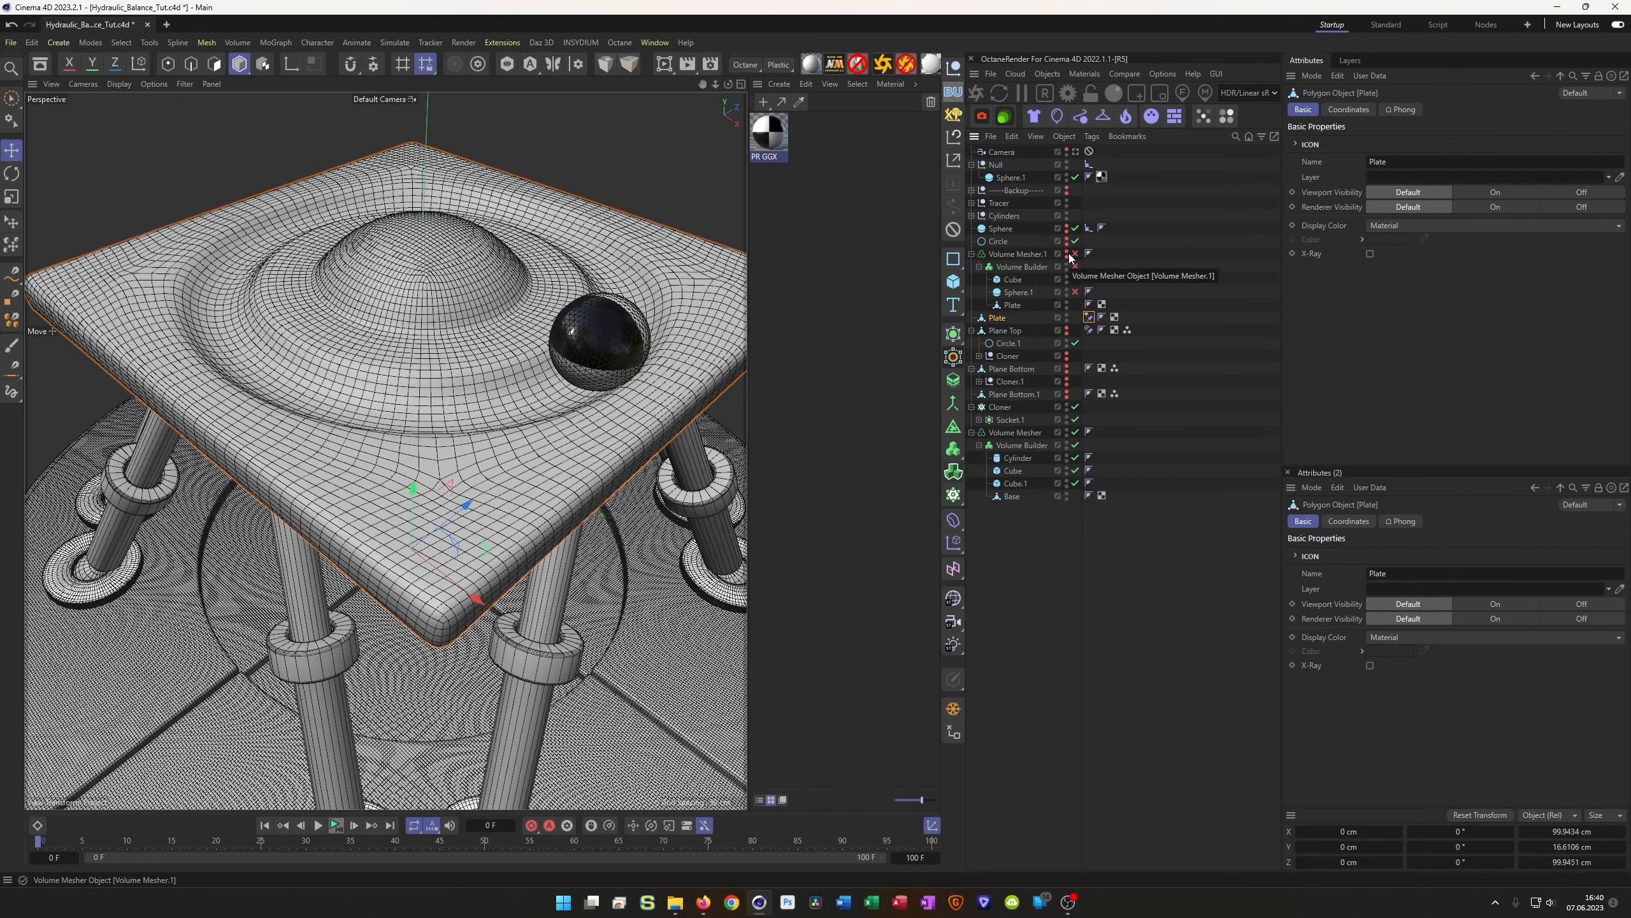
left_click(971, 254)
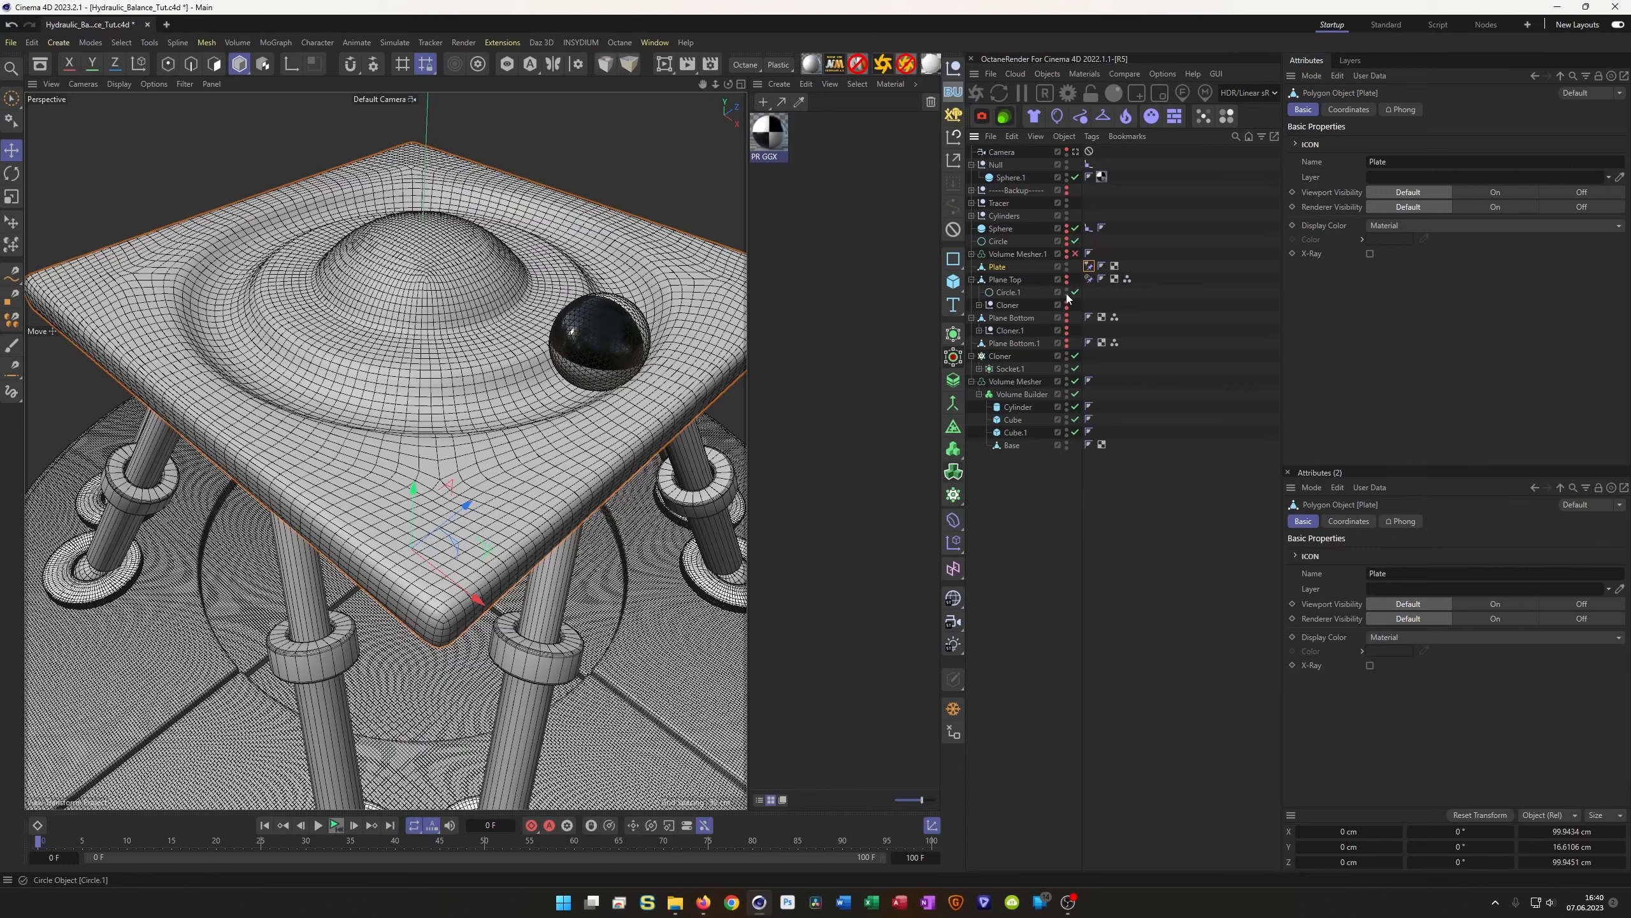
Turn on Aim in Plane Top's constraint tag and view the rig from lower down
left_click(1088, 279)
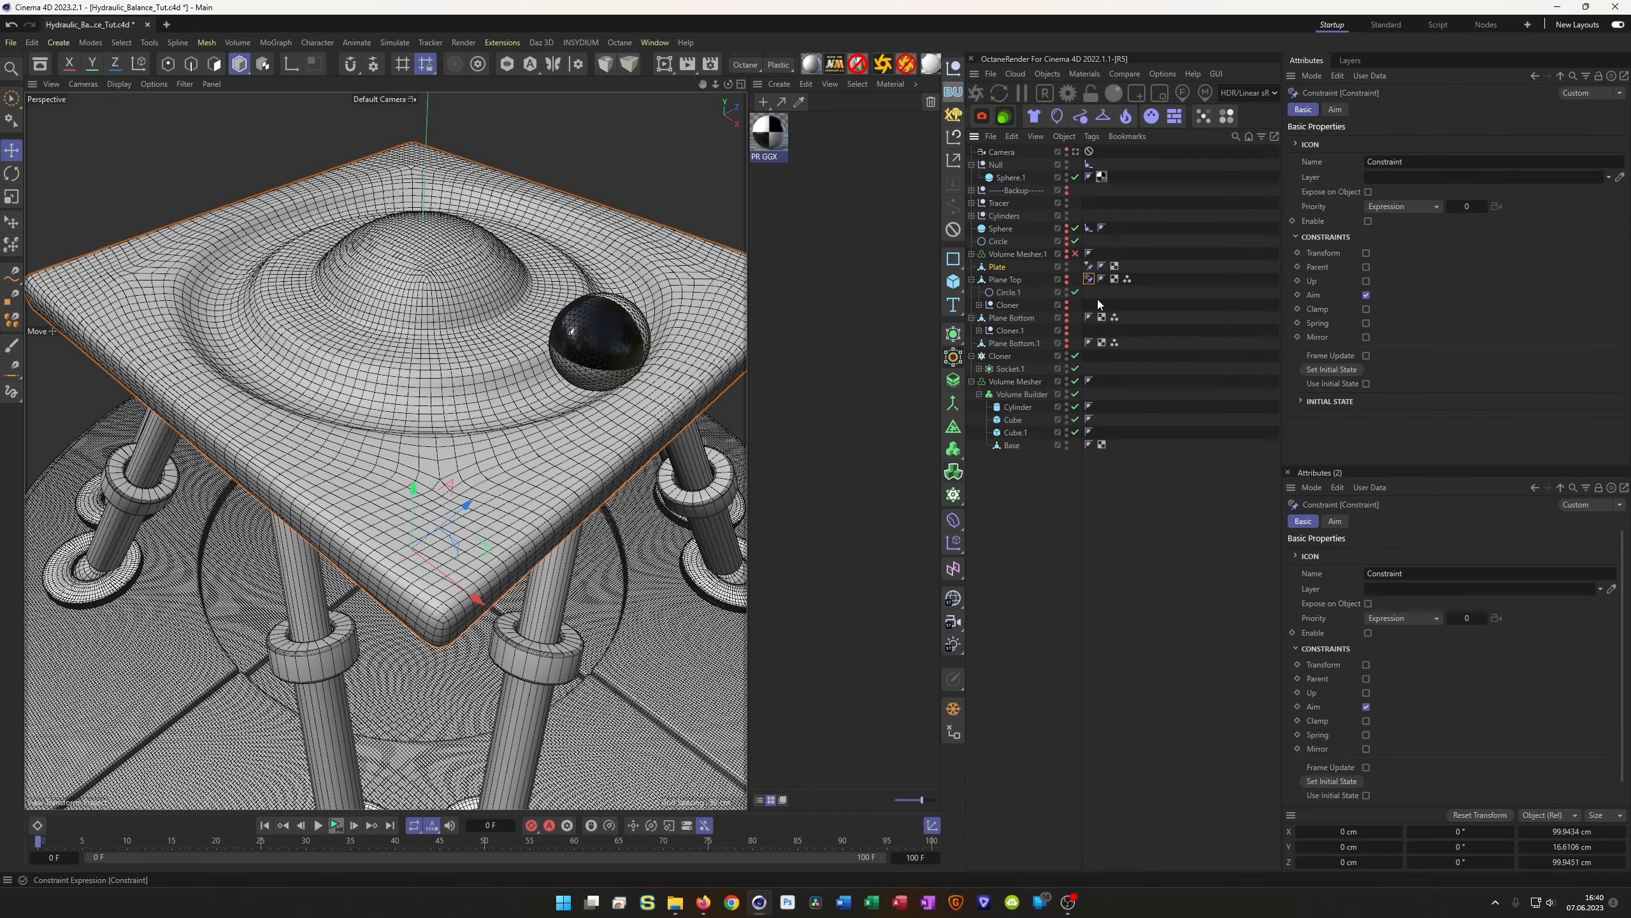
left_click(1368, 222)
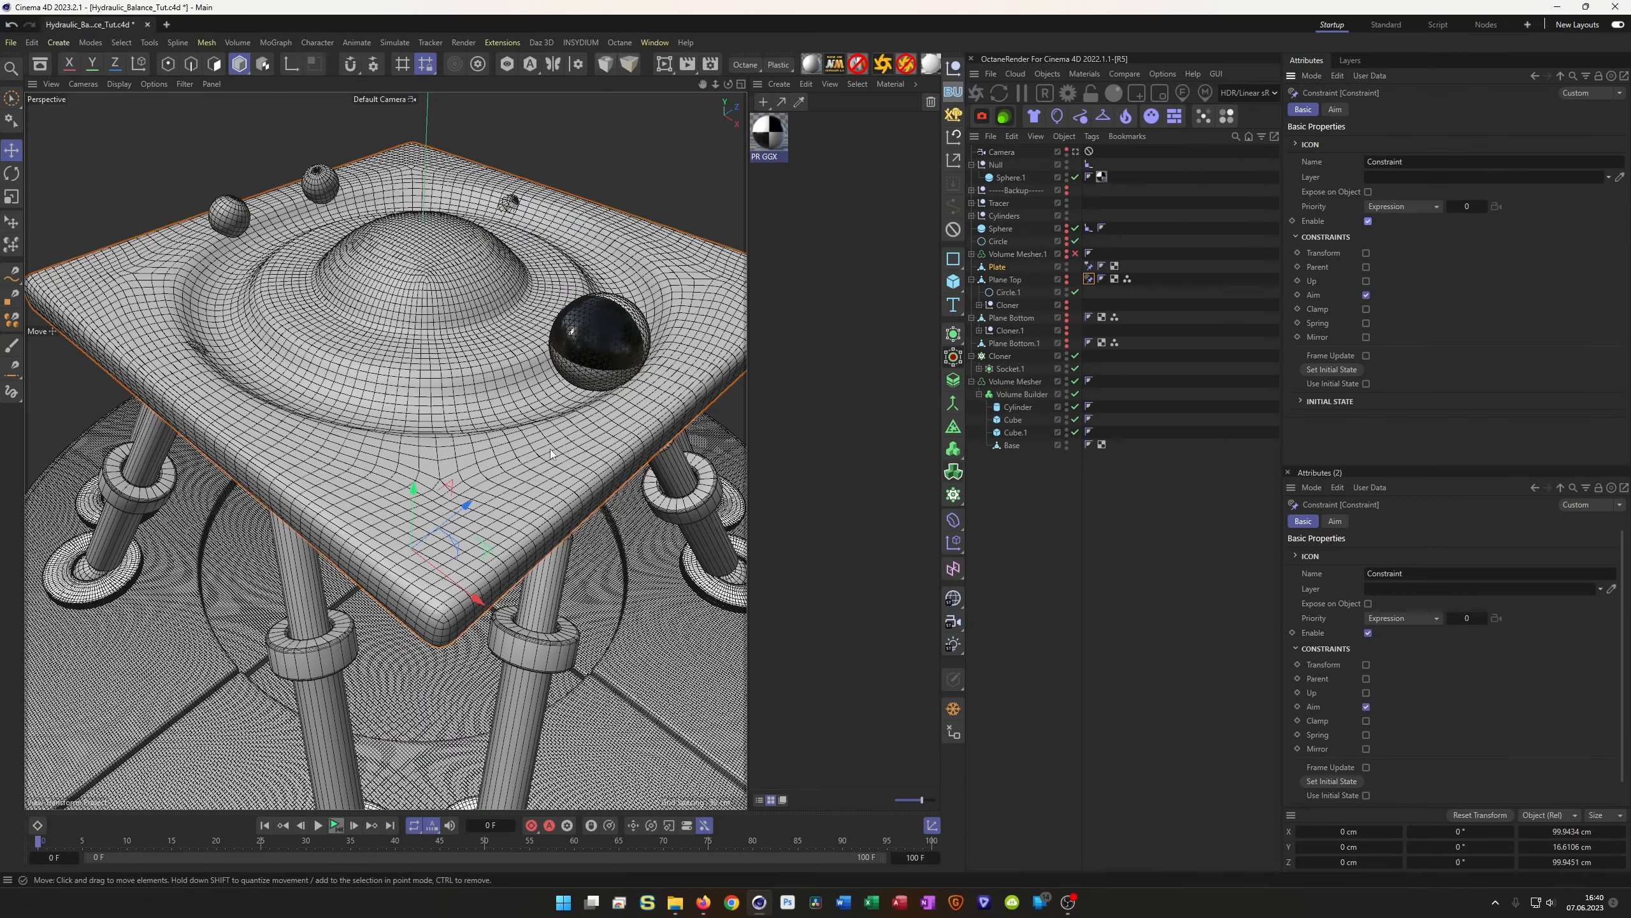
scroll(429, 469, "down", 4)
left_click_drag(429, 469, 385, 612, "alt")
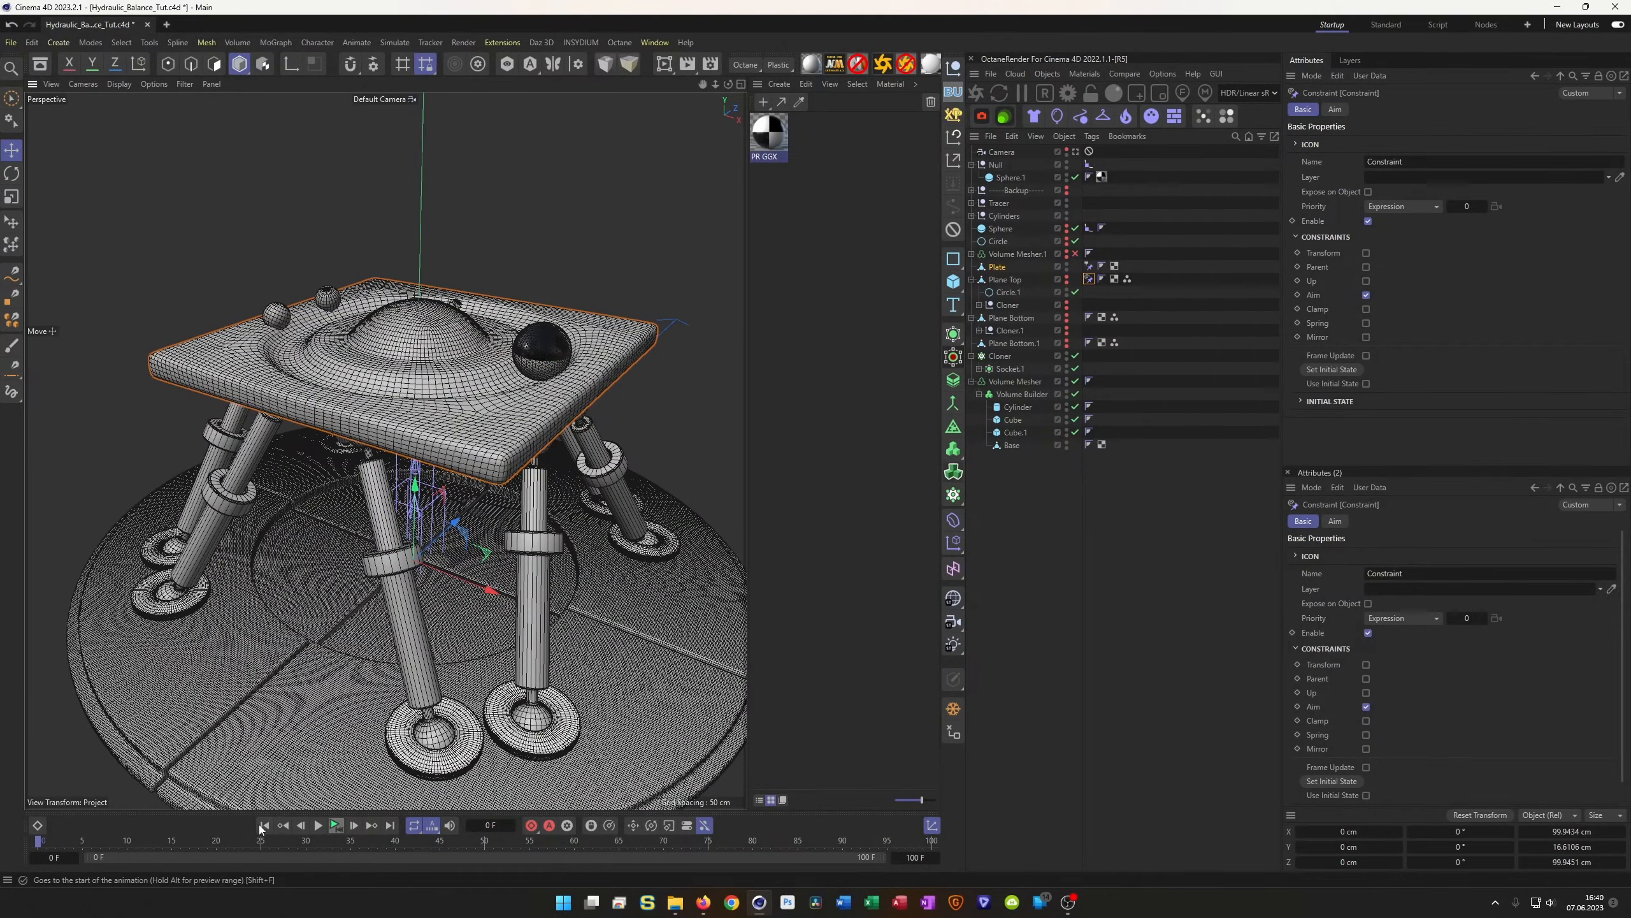
Preview the plate tilt animation, then delete Volume Mesher.1 and zoom toward the feet
left_click(334, 825)
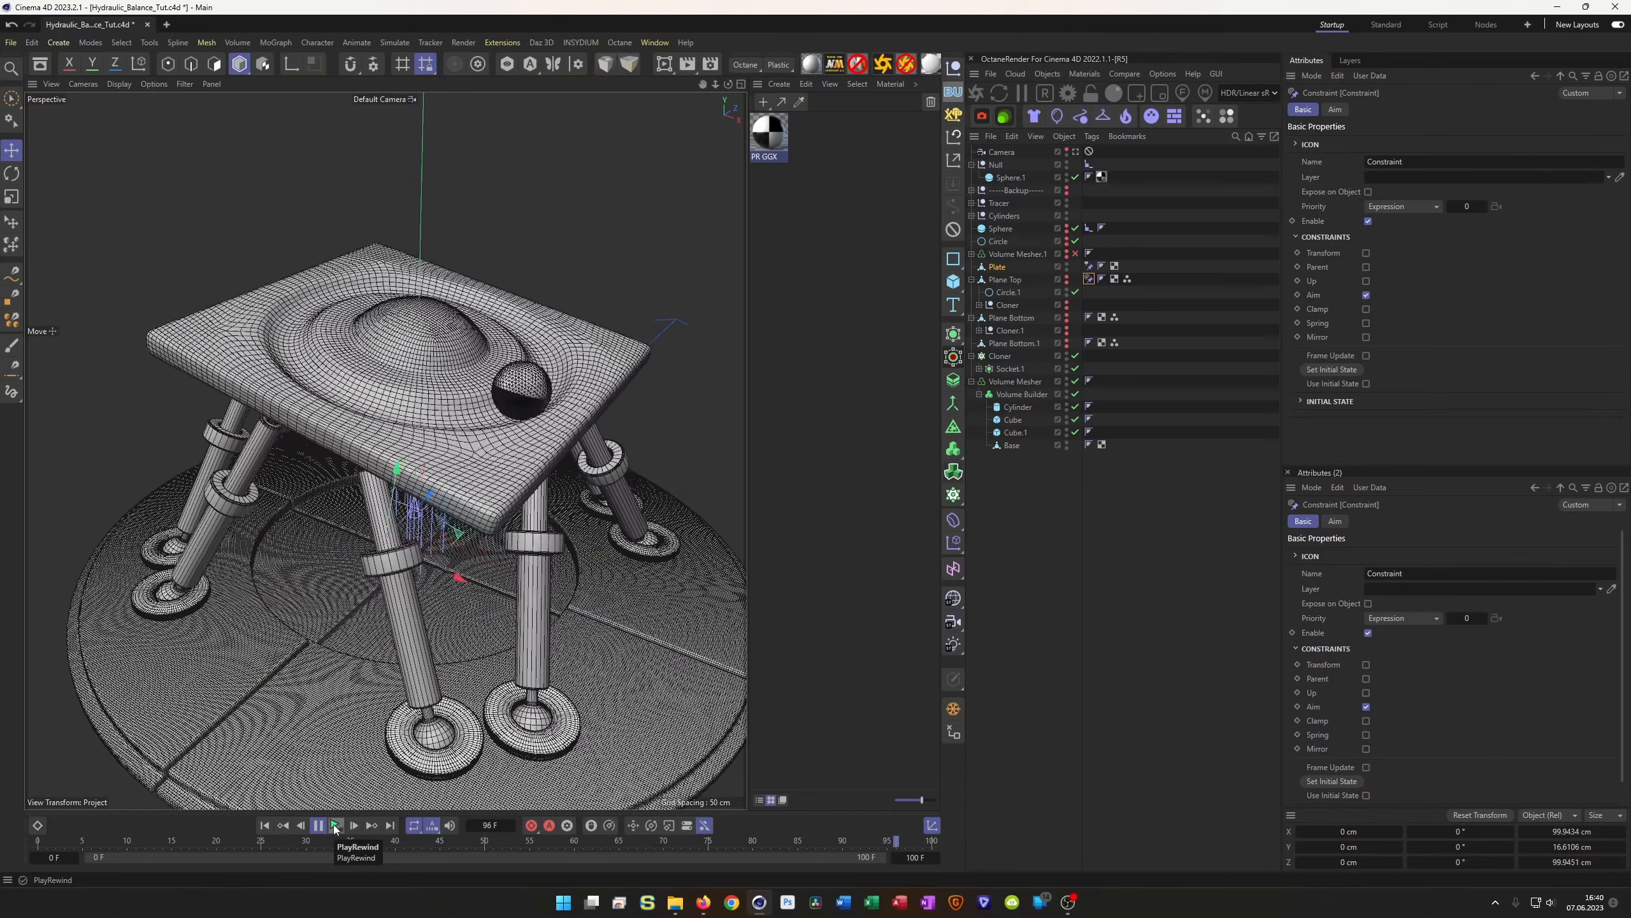
left_click(334, 825)
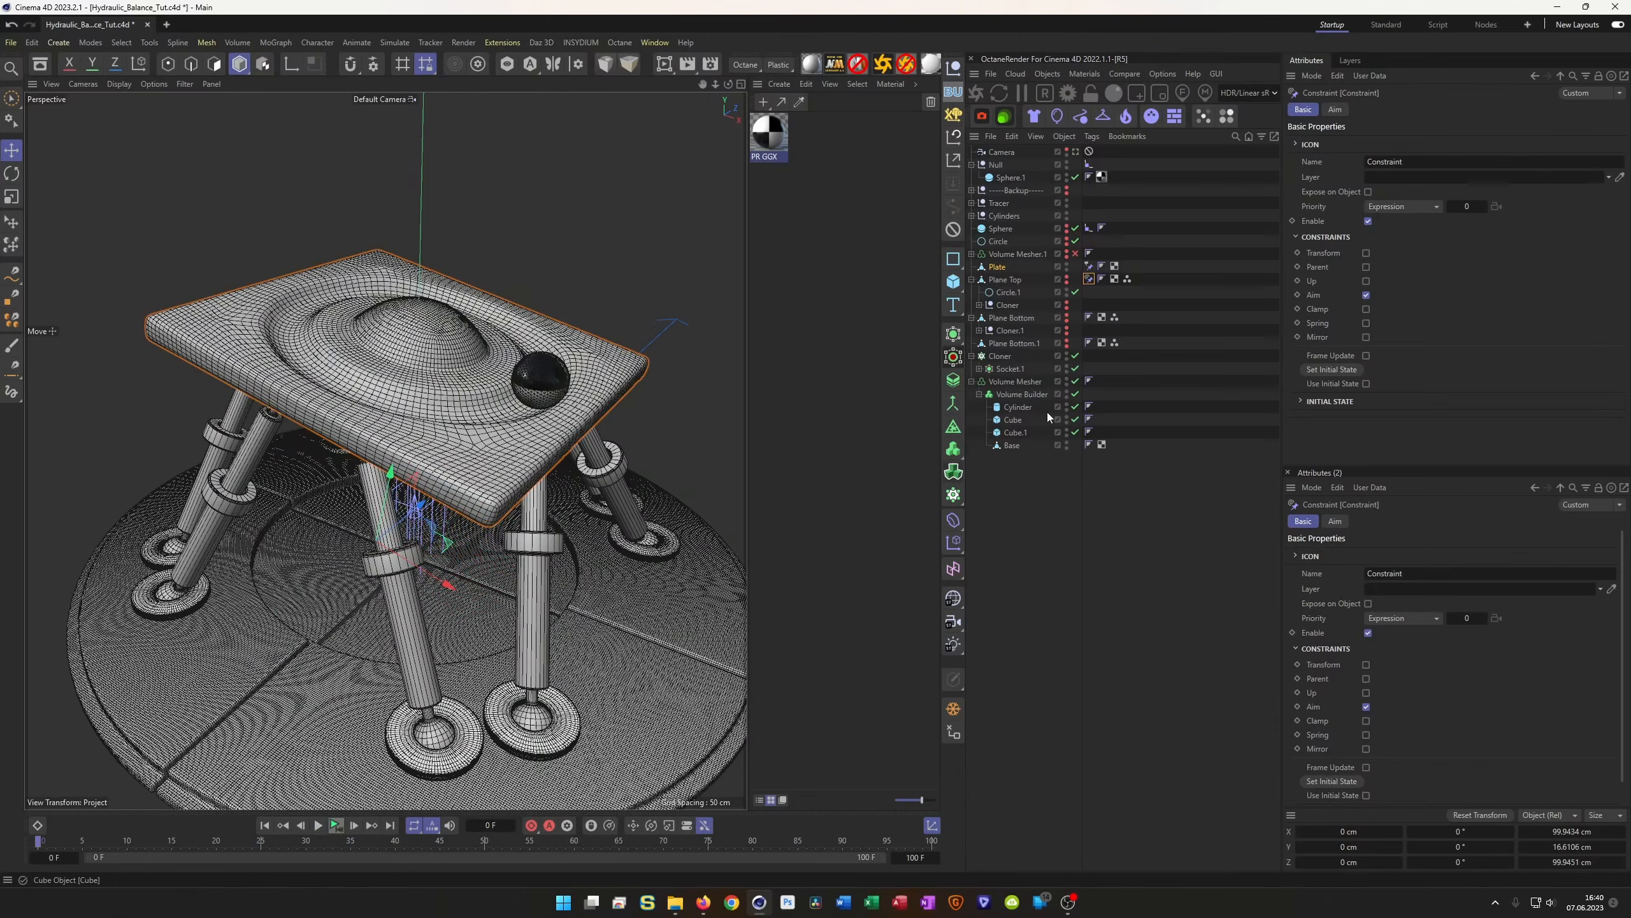
left_click(1022, 252)
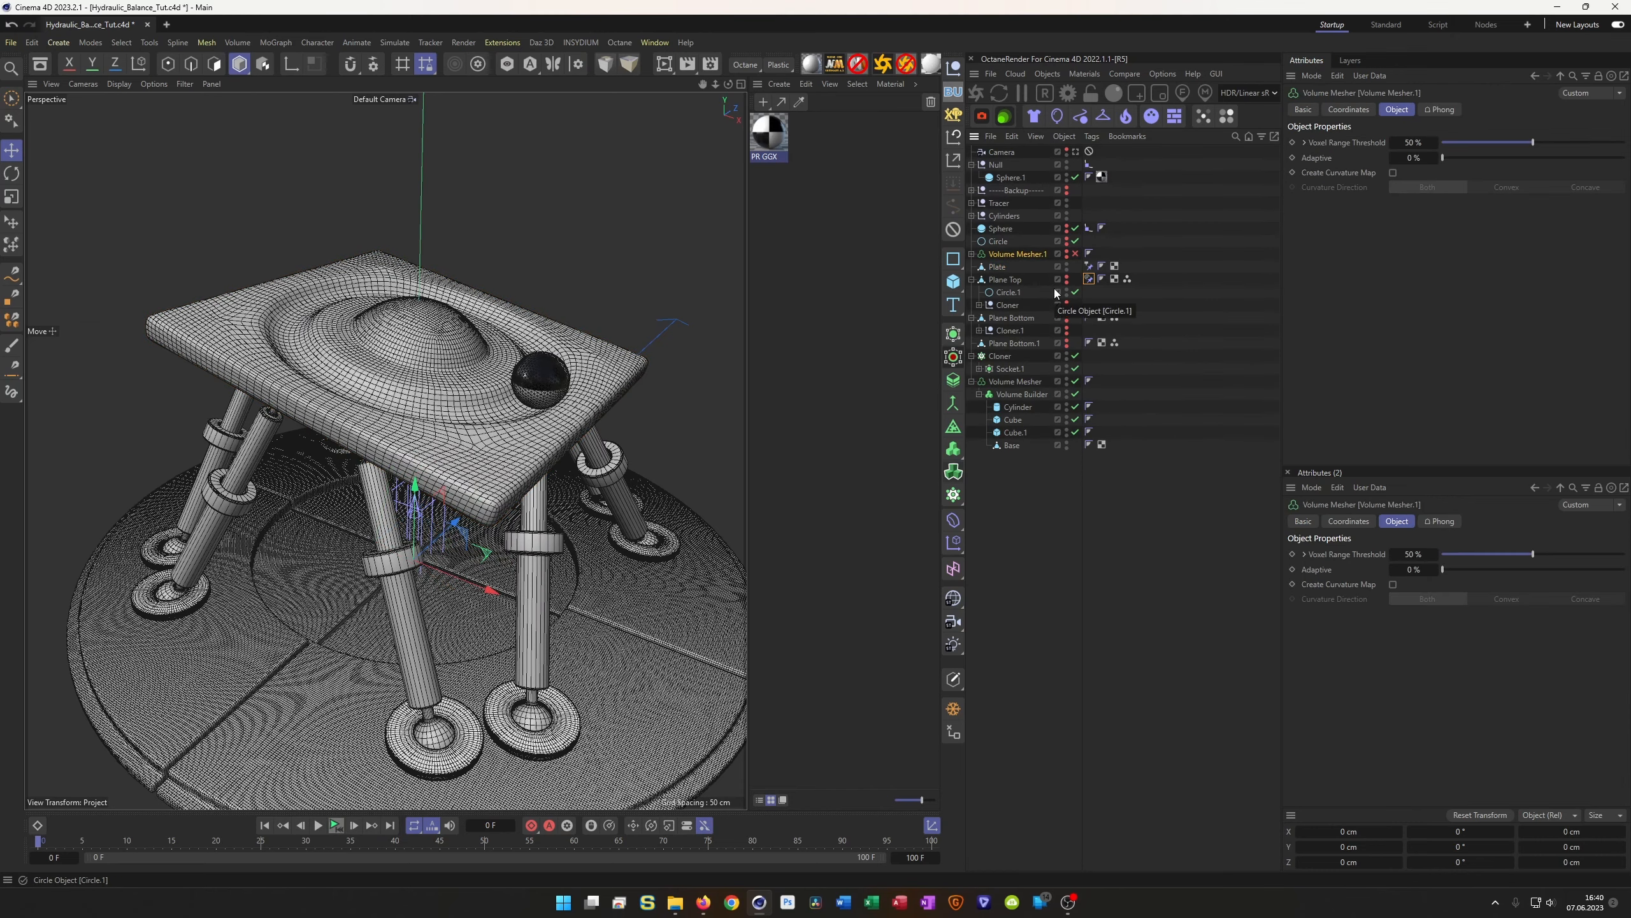
key("Delete")
left_click_drag(440, 430, 405, 486, "alt")
scroll(388, 670, "up", 3)
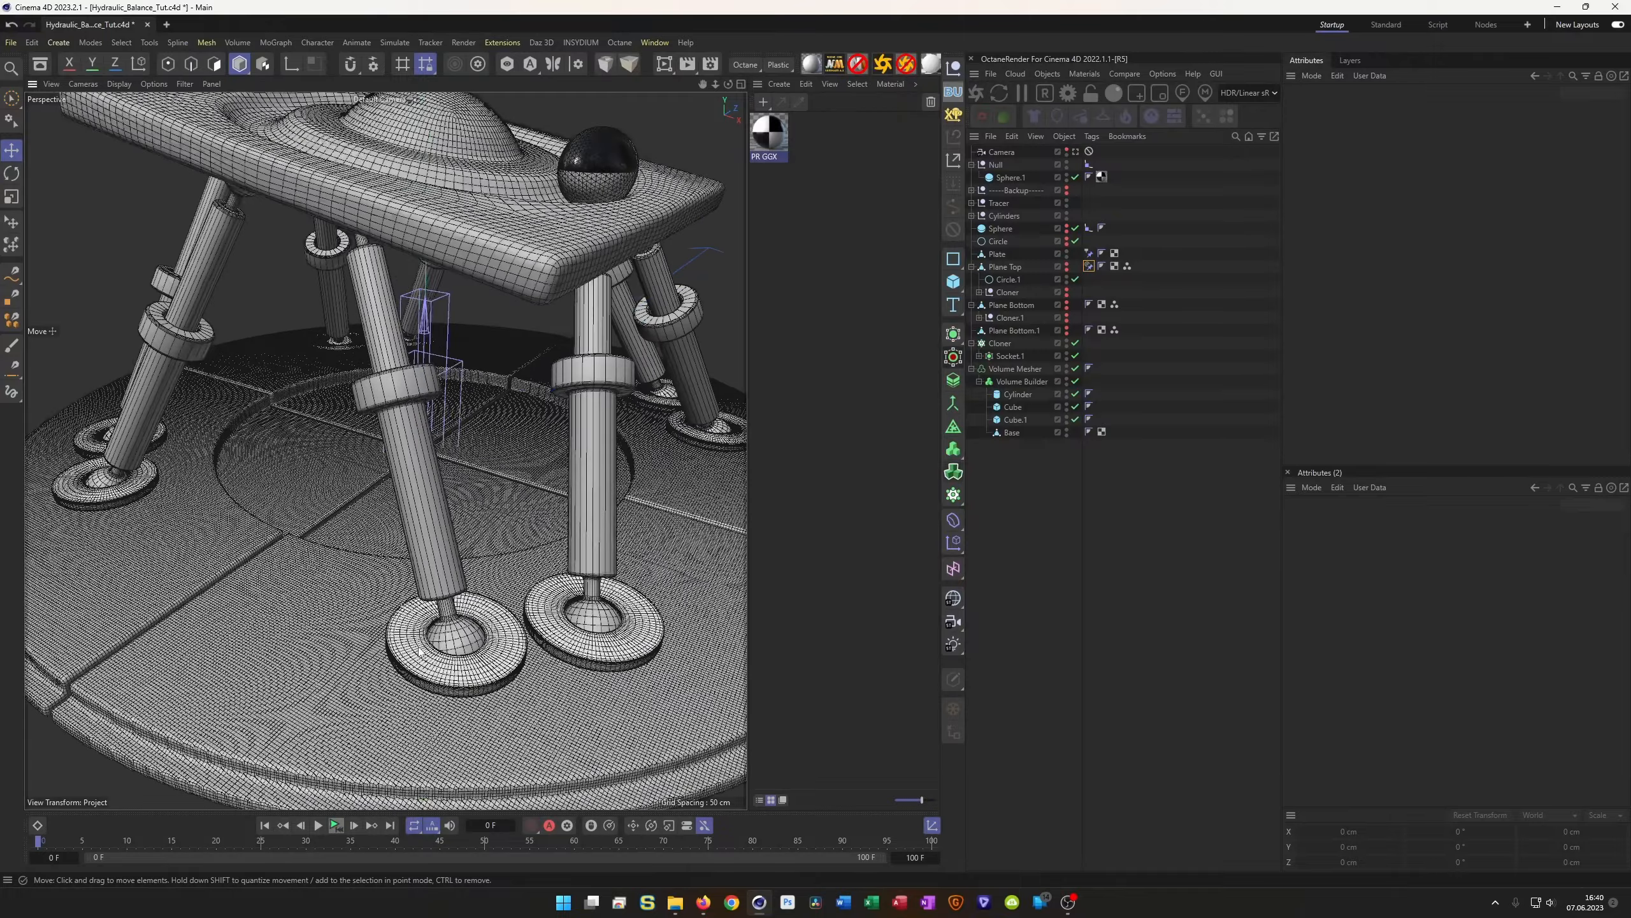
left_click_drag(388, 694, 382, 670, "alt")
Add an SDF Smooth filter at Voxel Distance 1 to the ring base's Volume Builder
middle_click_drag(382, 670, 367, 619, "alt")
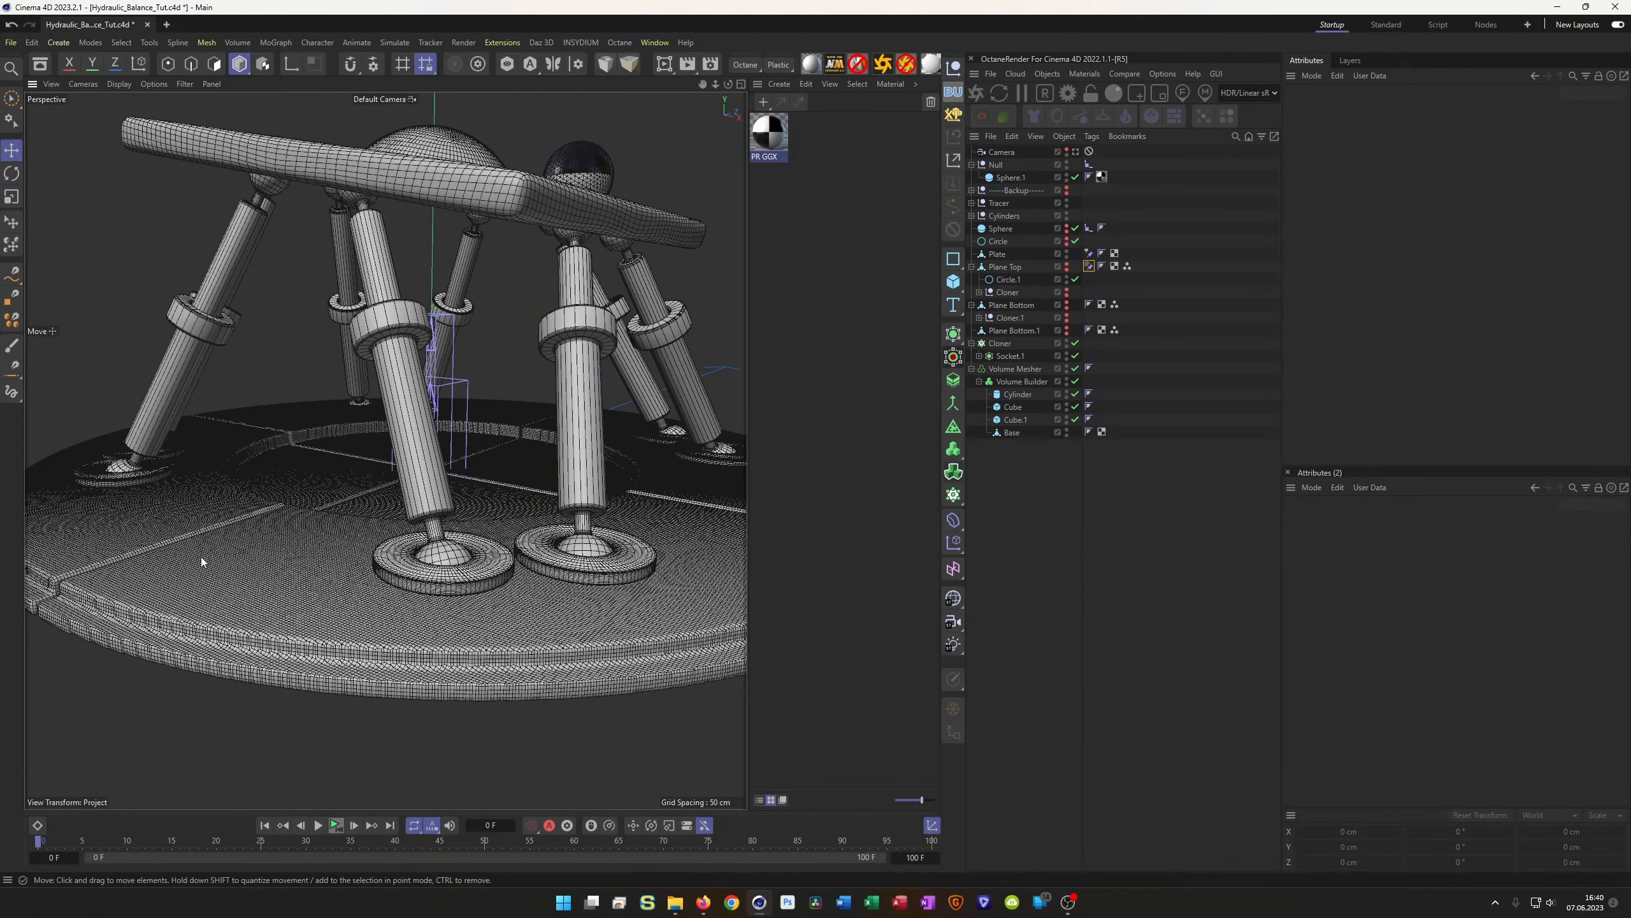
left_click(1027, 382)
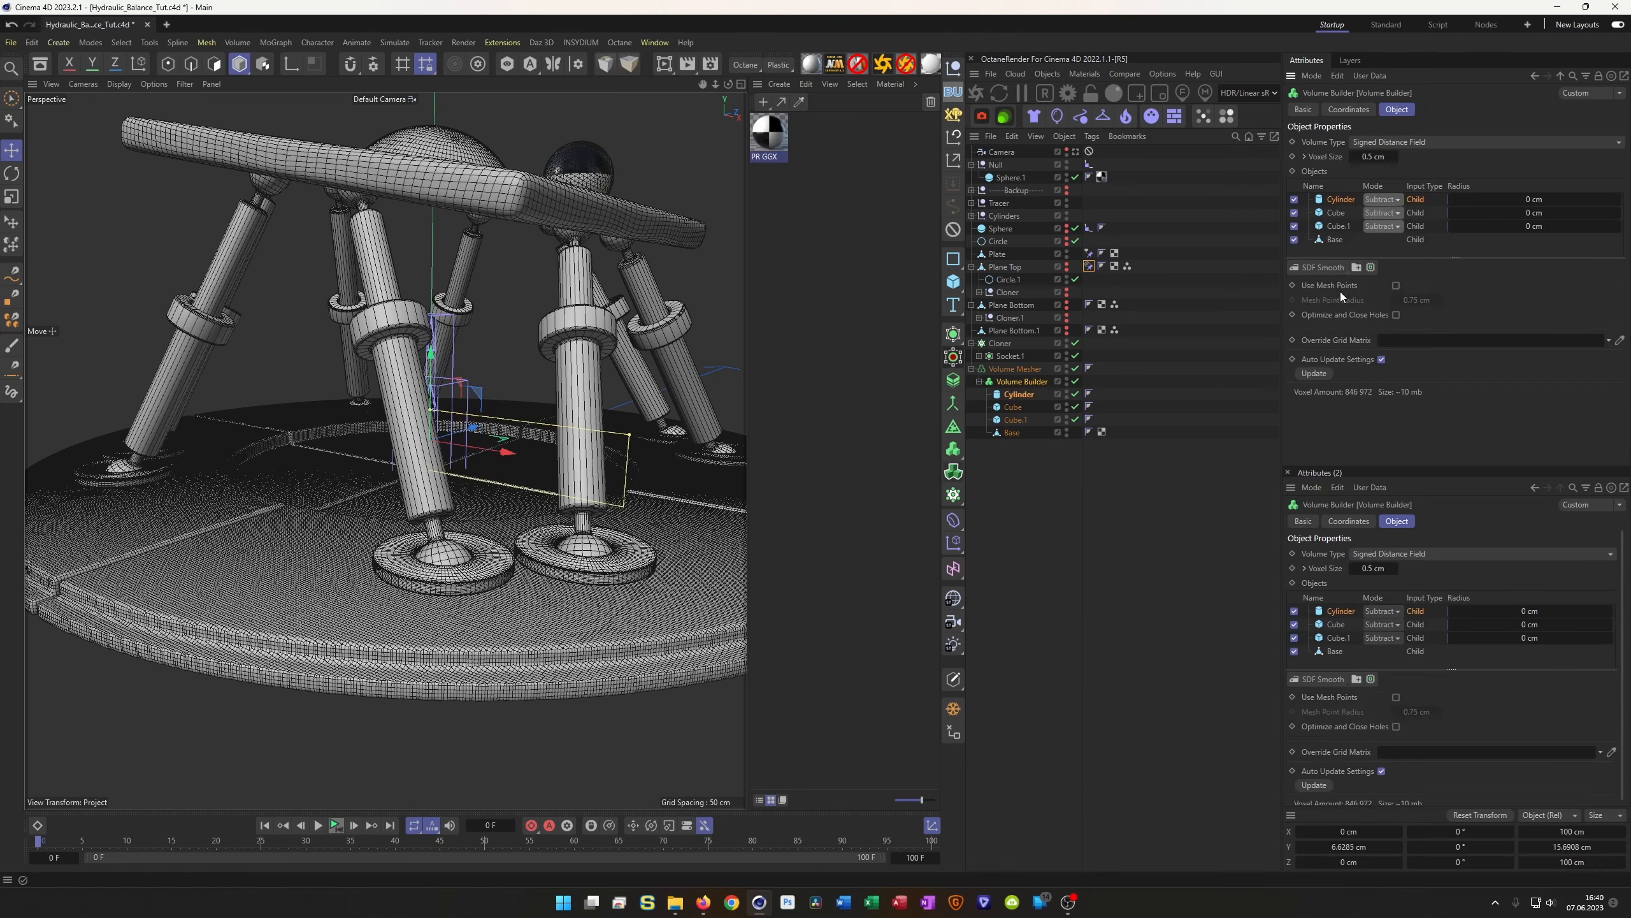
left_click(1330, 265)
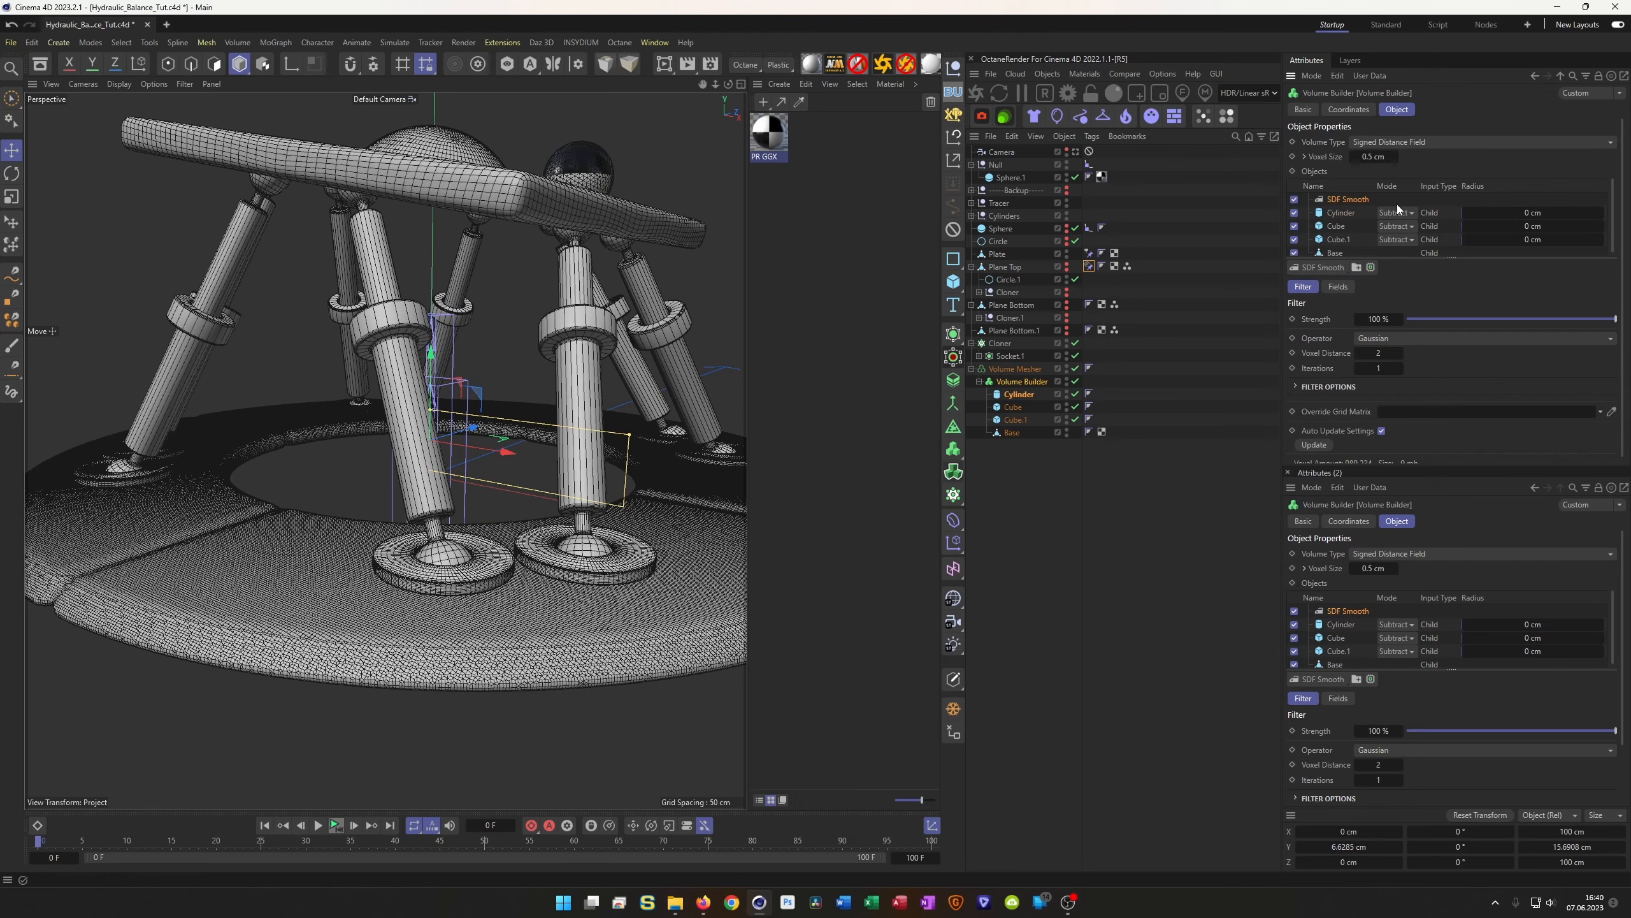
double_click(1381, 353)
key("Return")
left_click_drag(443, 546, 368, 380, "alt")
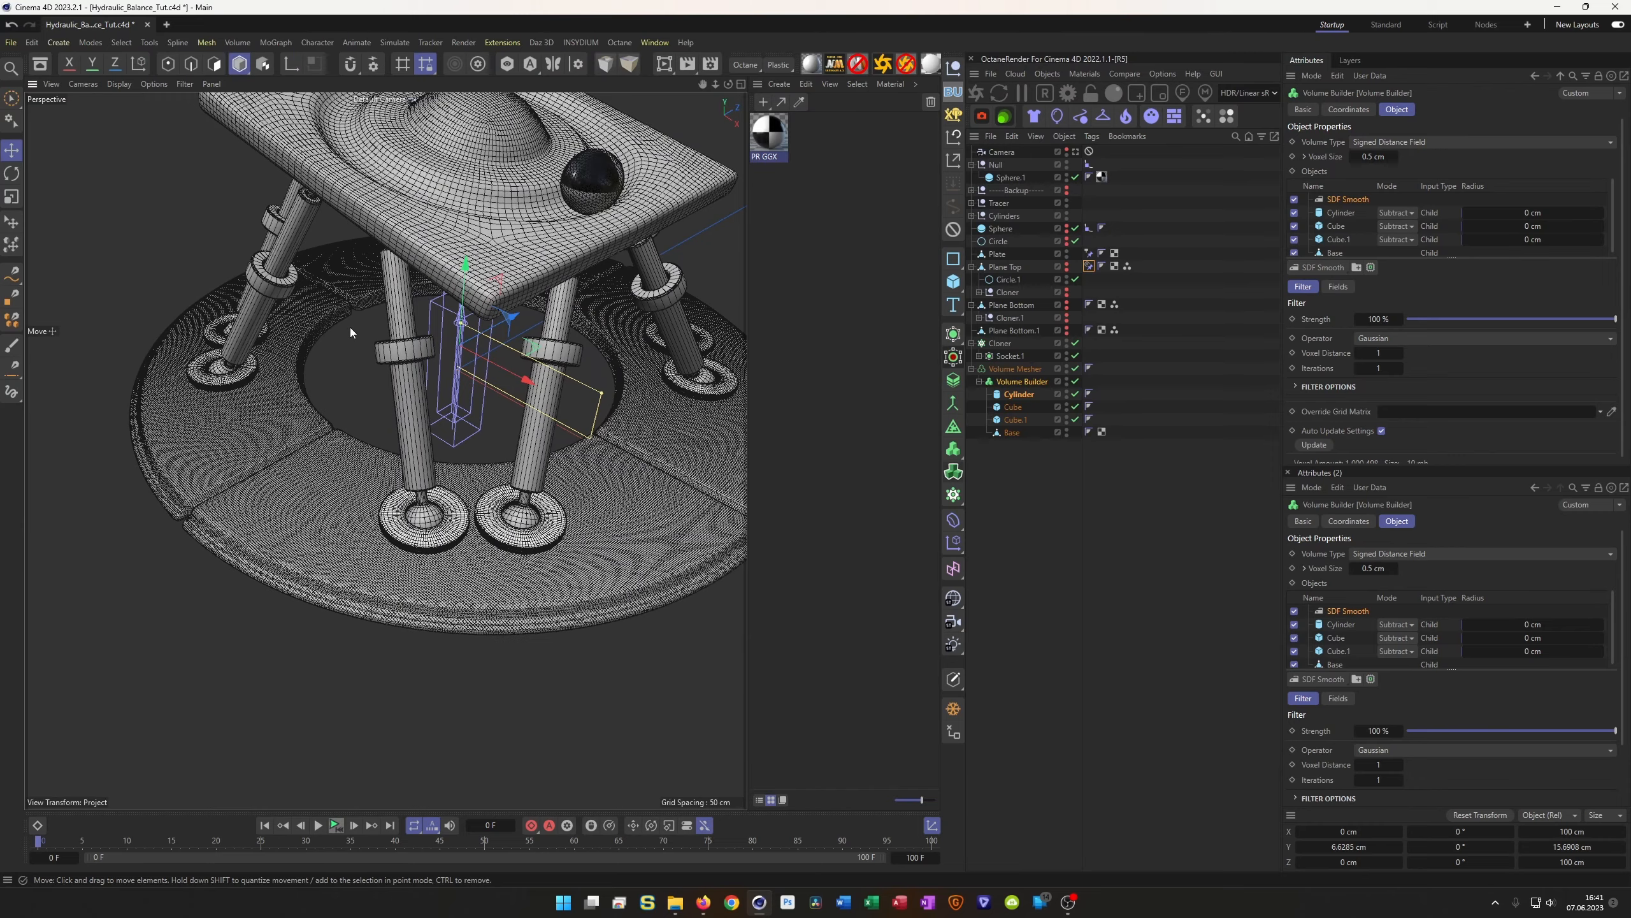
left_click_drag(338, 372, 320, 405, "alt")
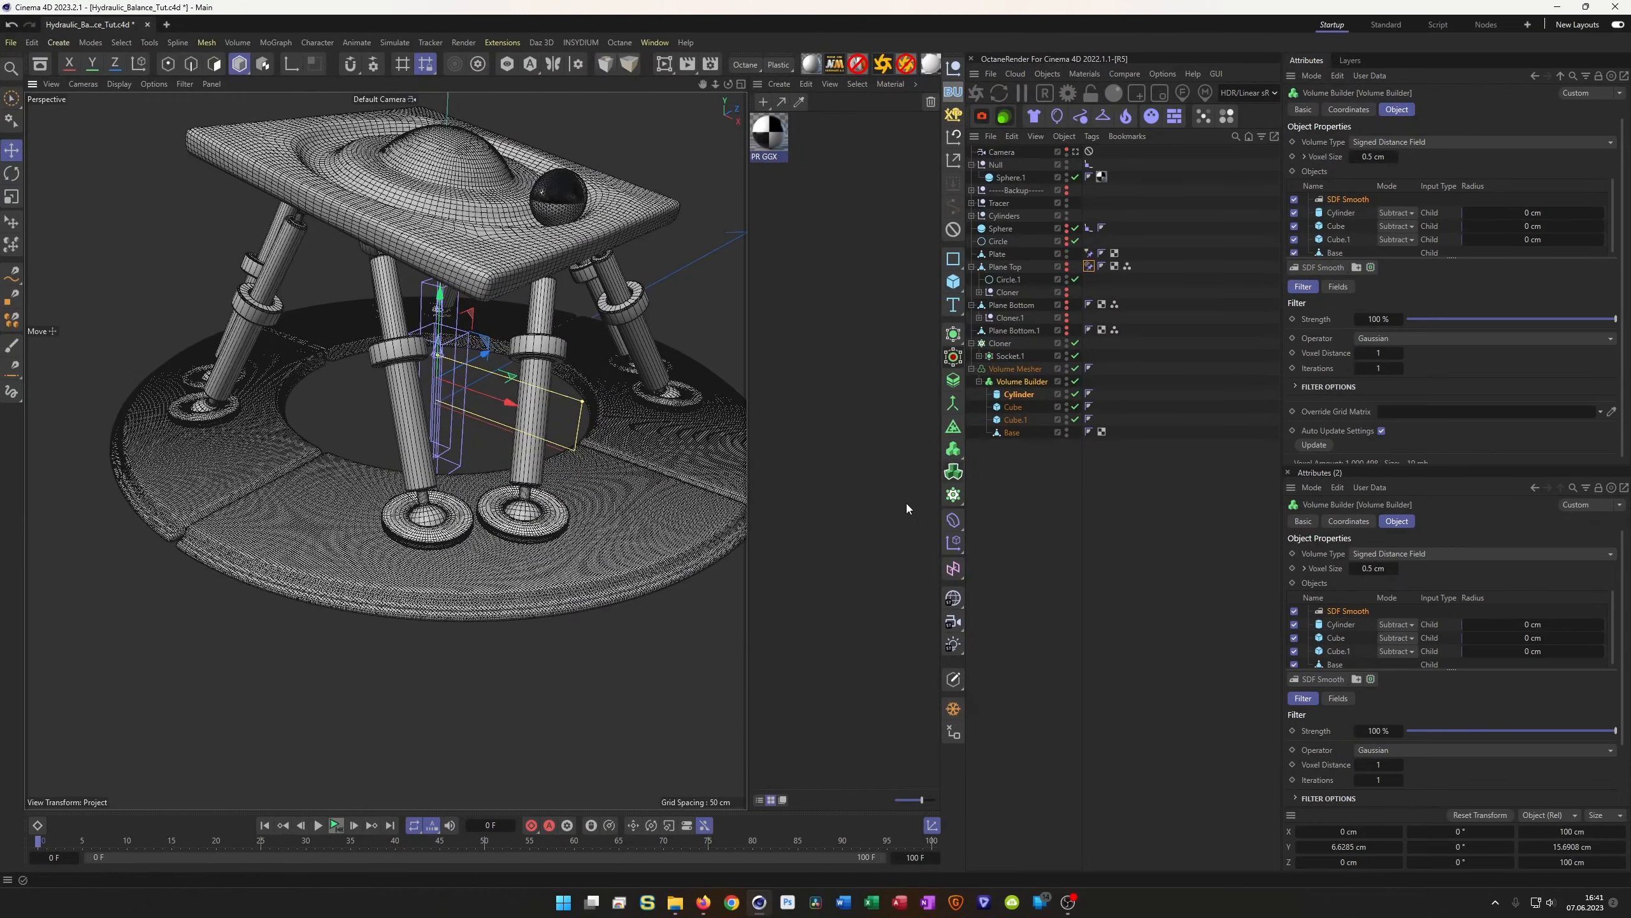
Lower the base's cutting Cylinder to about Y -2.37 cm and save the scene
left_click(1027, 395)
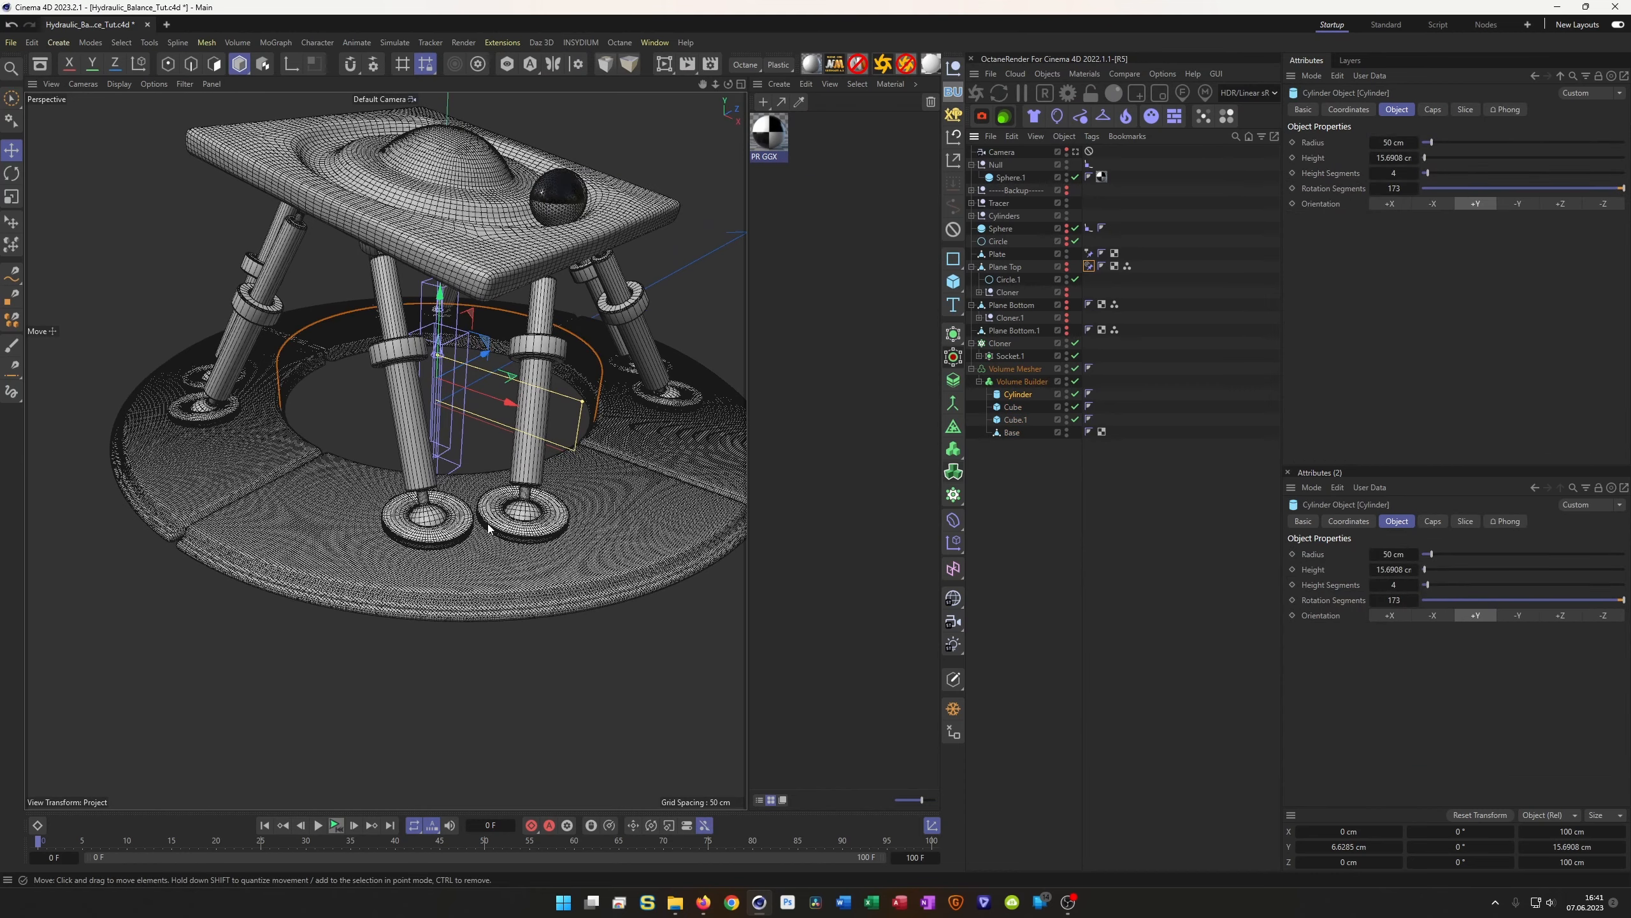
left_click_drag(440, 304, 440, 334)
mouse_move(426, 416)
left_mouse_down("alt")
mouse_move(503, 427)
mouse_move(397, 433)
left_mouse_up("alt")
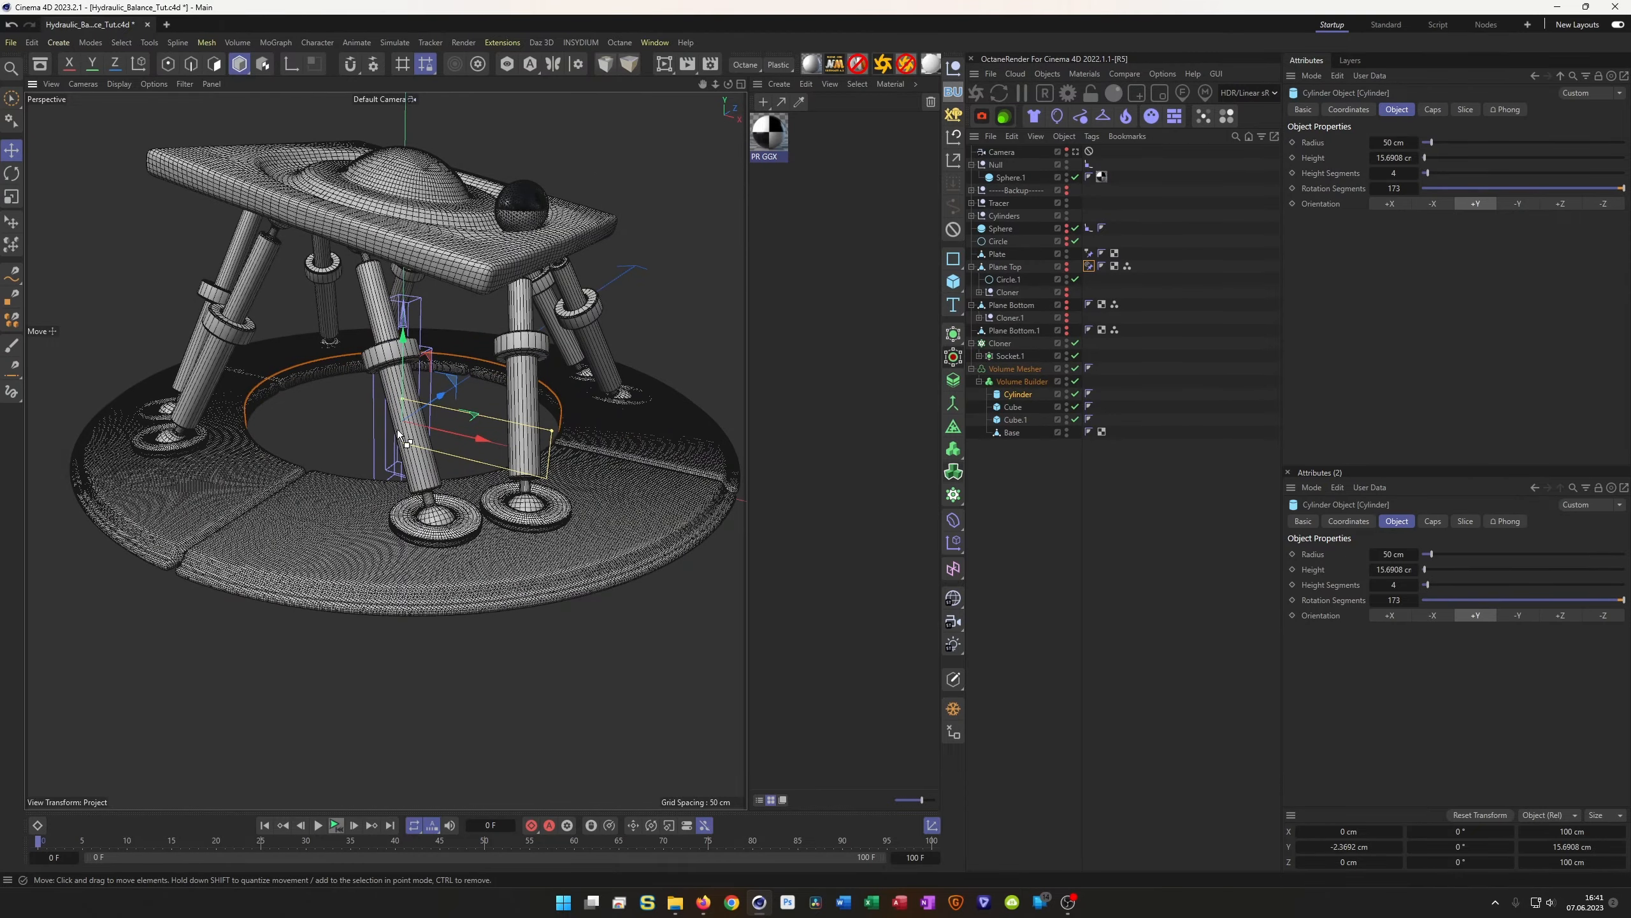
key("ctrl+s")
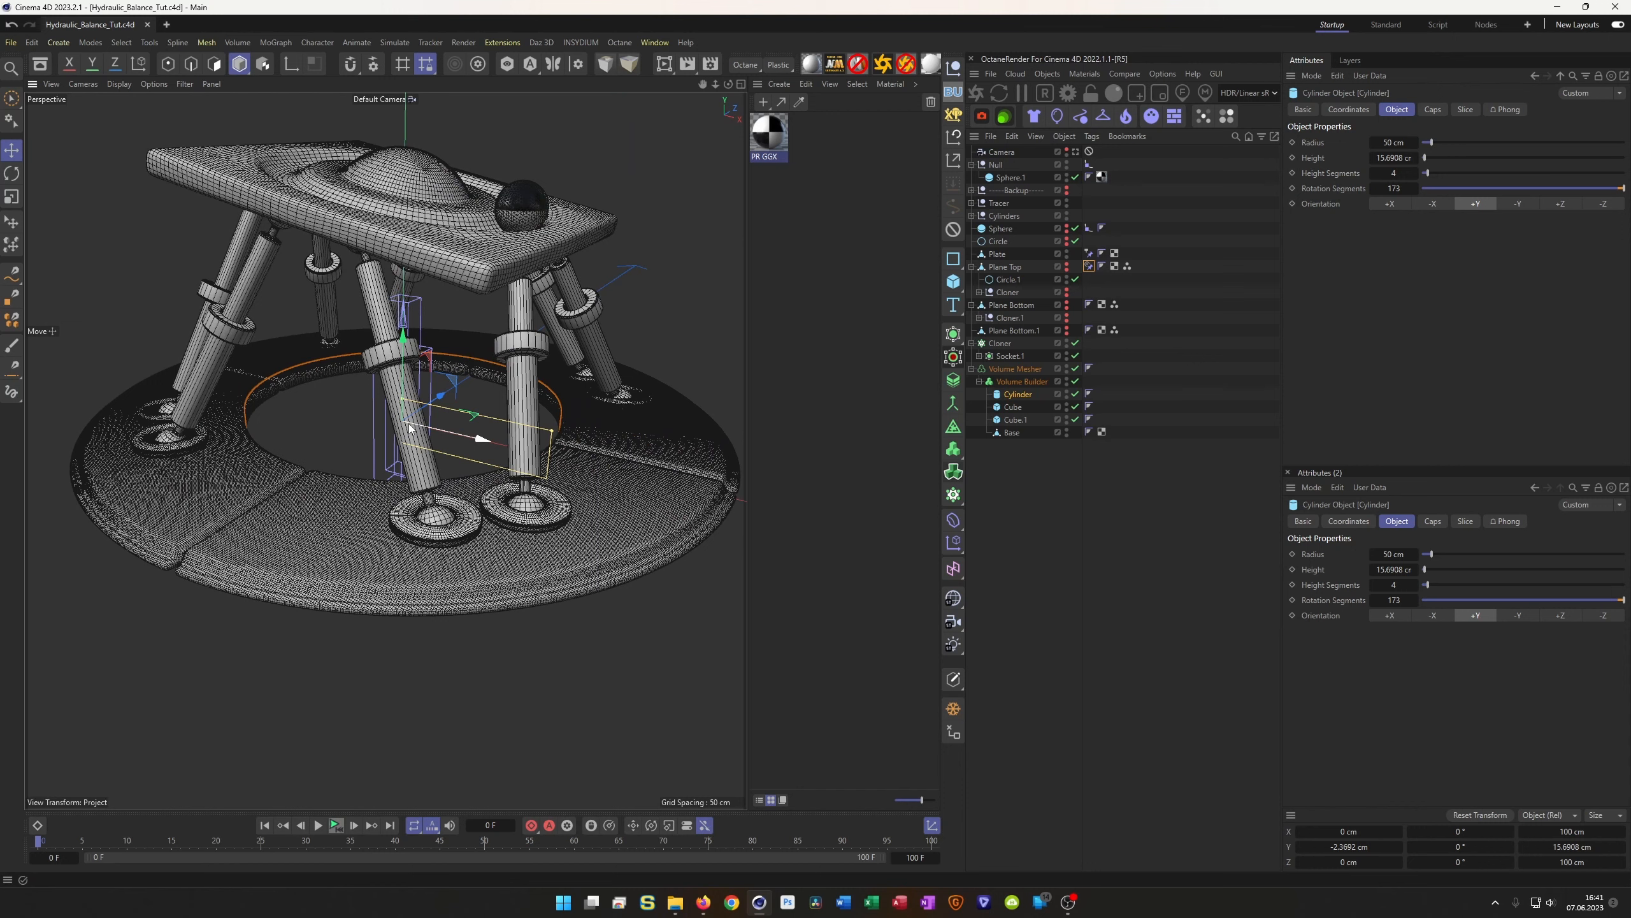
scroll(479, 512, "down", 3)
mouse_move(469, 514)
left_mouse_down("alt")
mouse_move(484, 521)
mouse_move(517, 490)
mouse_move(458, 514)
left_mouse_up("alt")
scroll(518, 490, "up", 3)
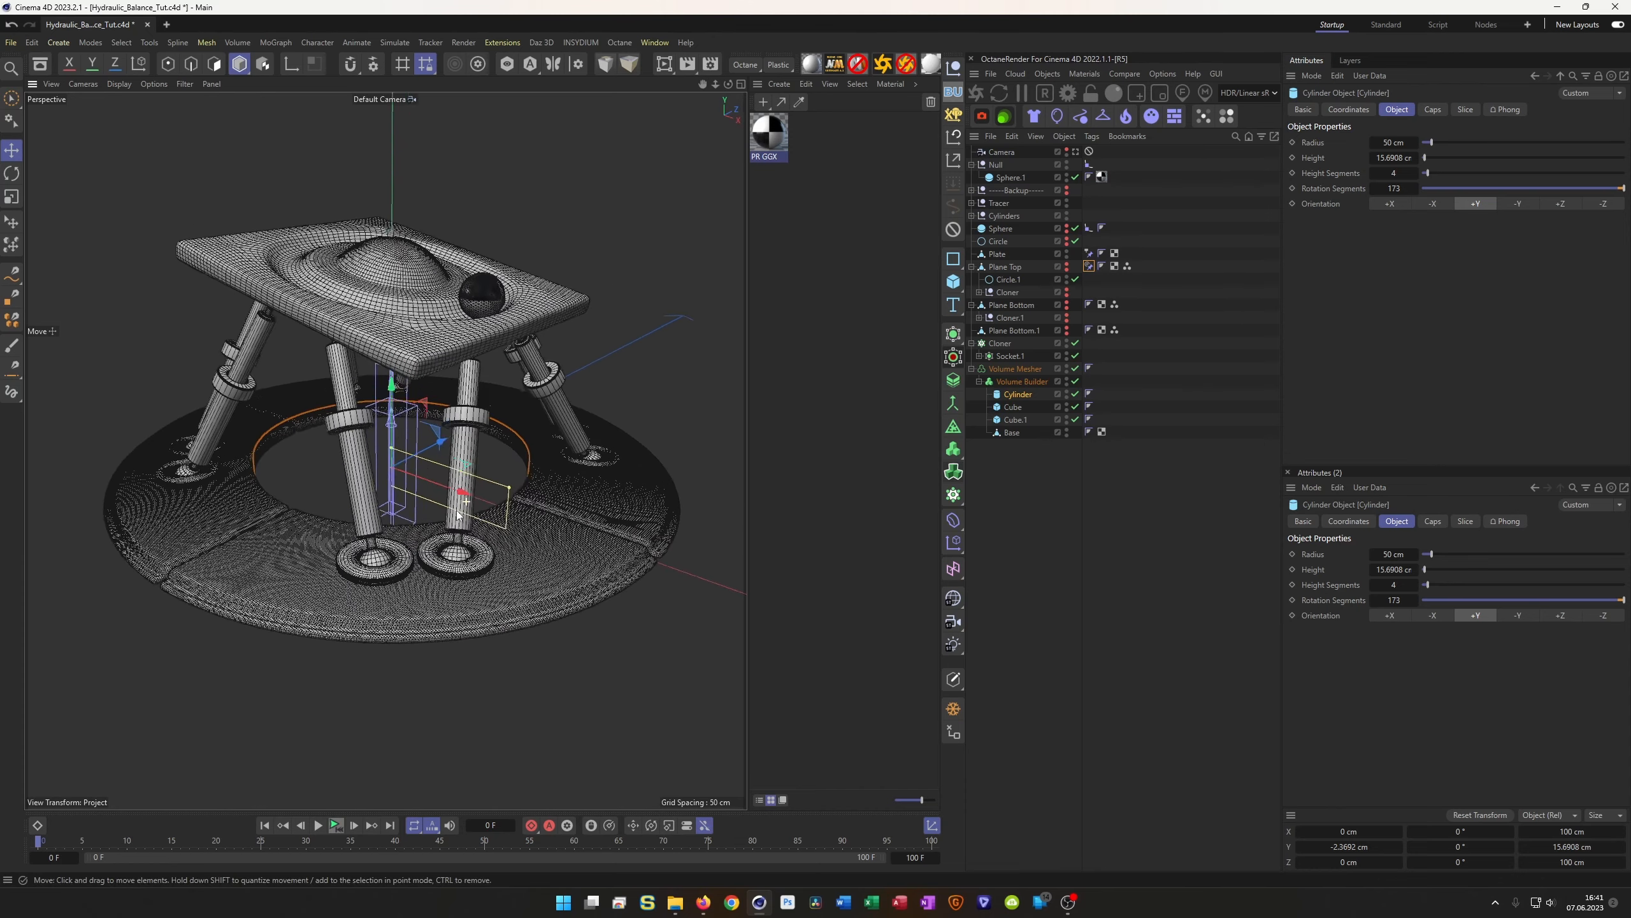
left_click(1076, 152)
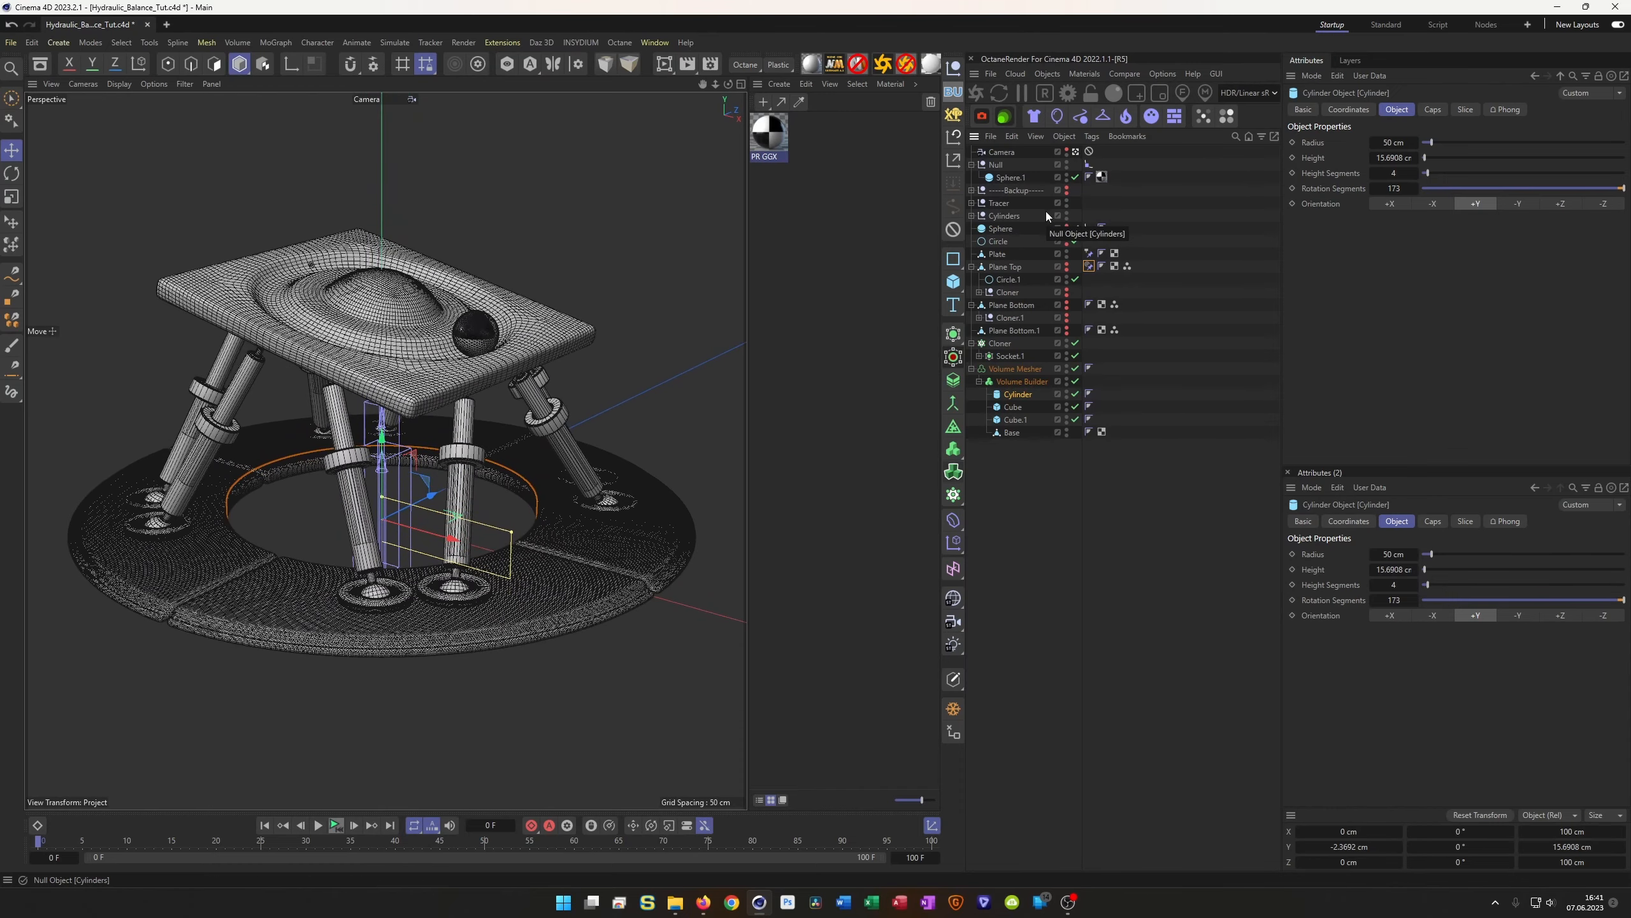
Deselect the cylinder and switch the camera view to plain Gouraud Shading
left_click(1077, 601)
key("n")
key("a")
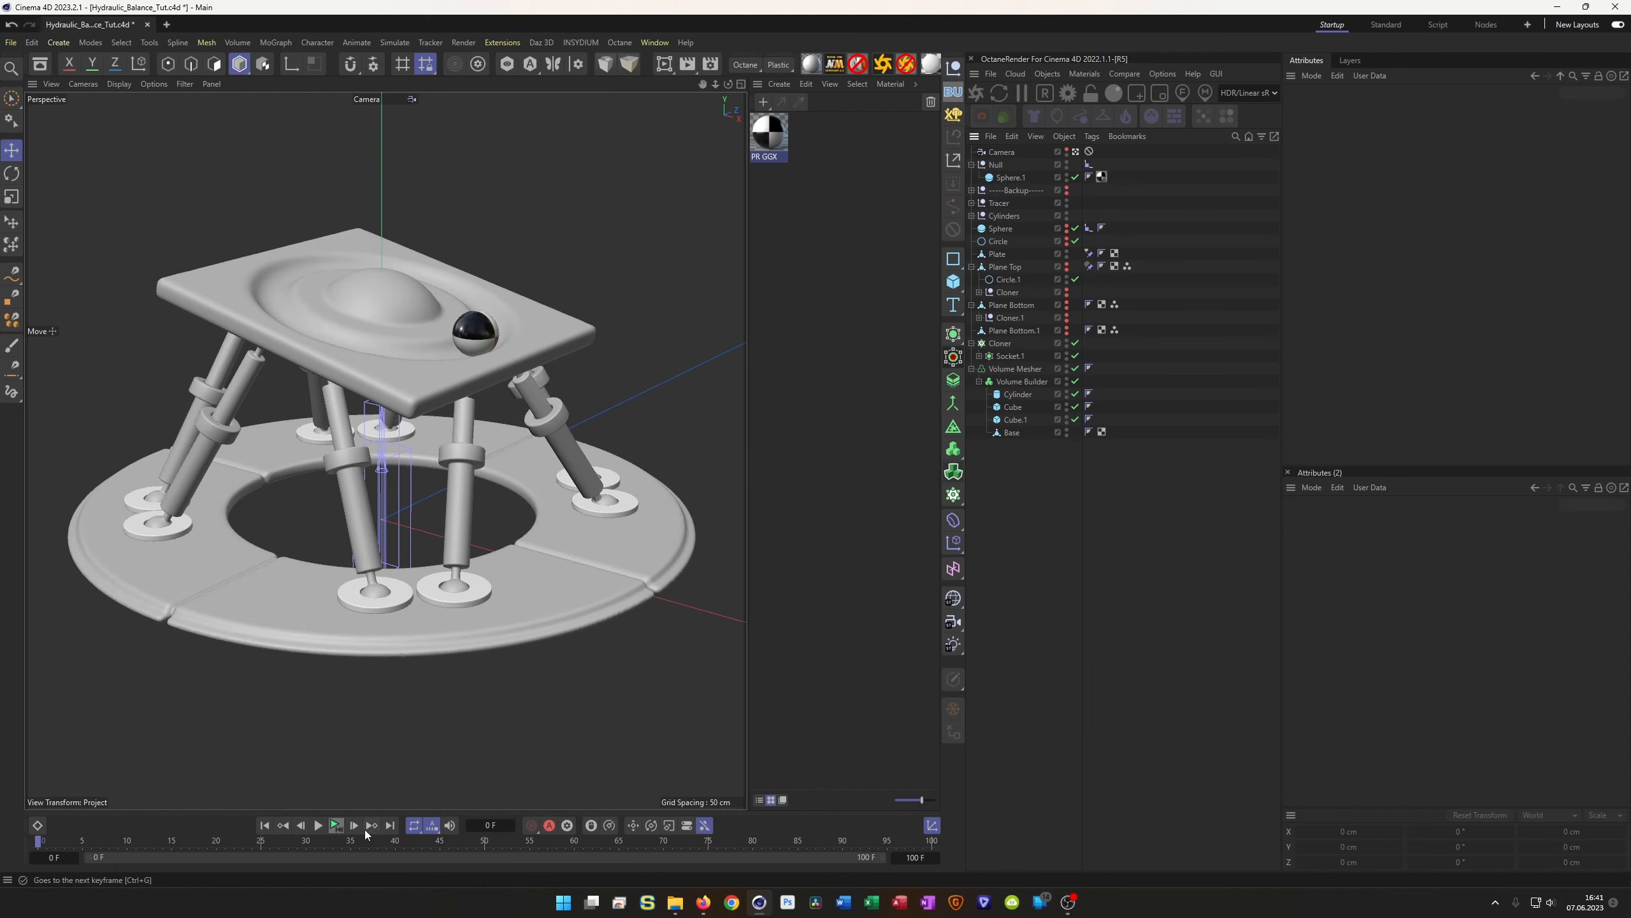
Play the tilting plate and rolling ball animation, then save the scene
left_click(335, 826)
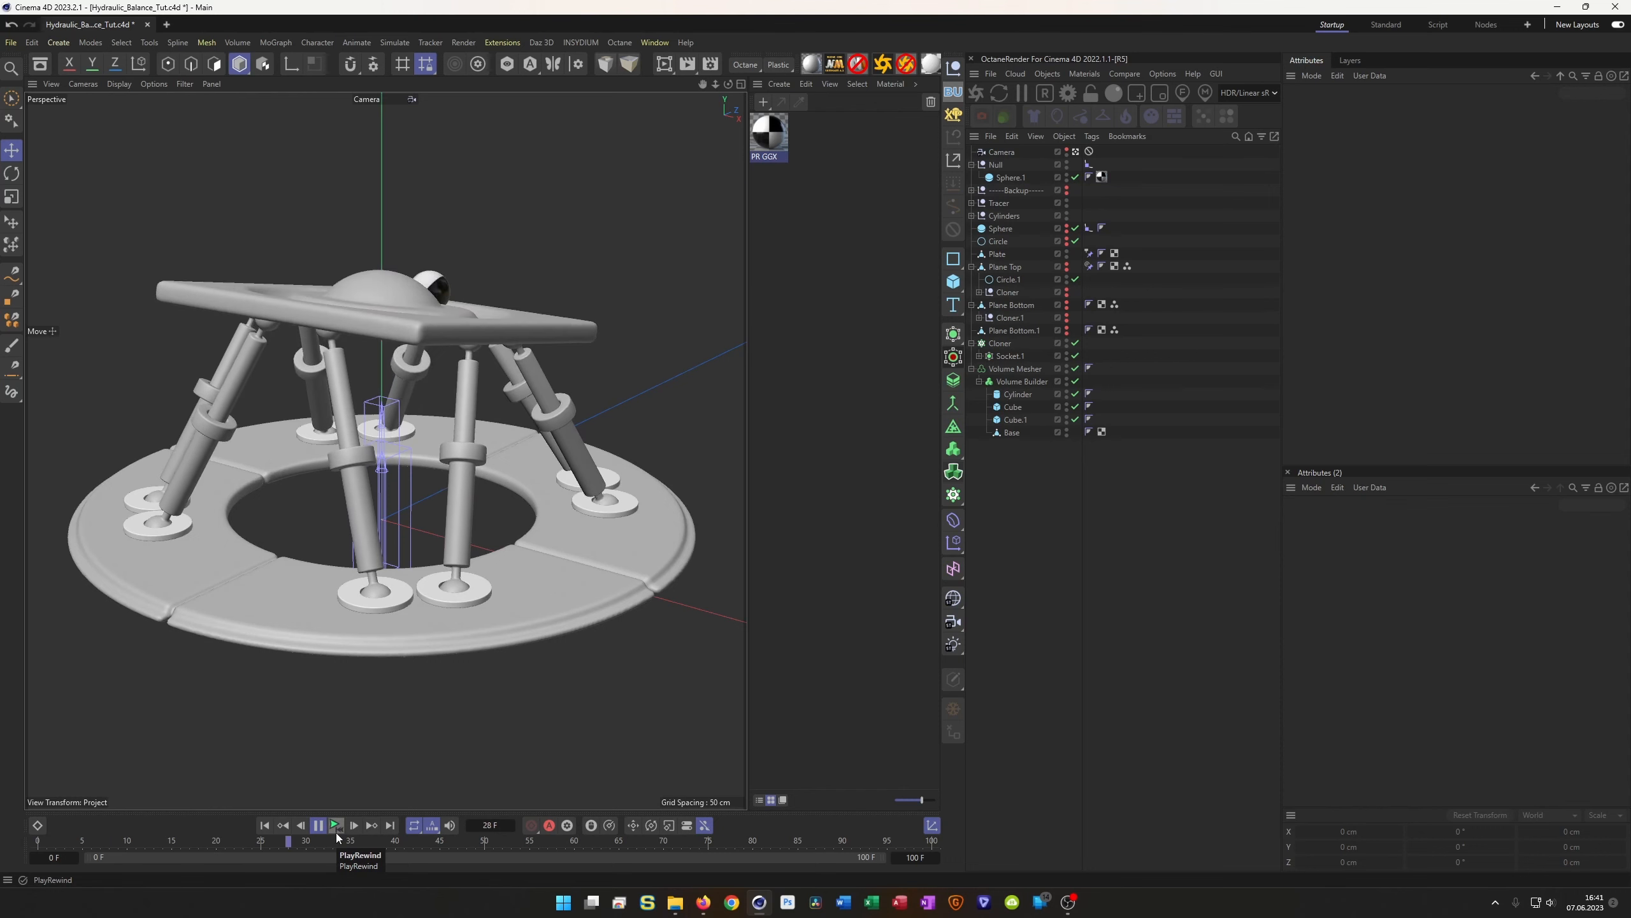
left_click(334, 827)
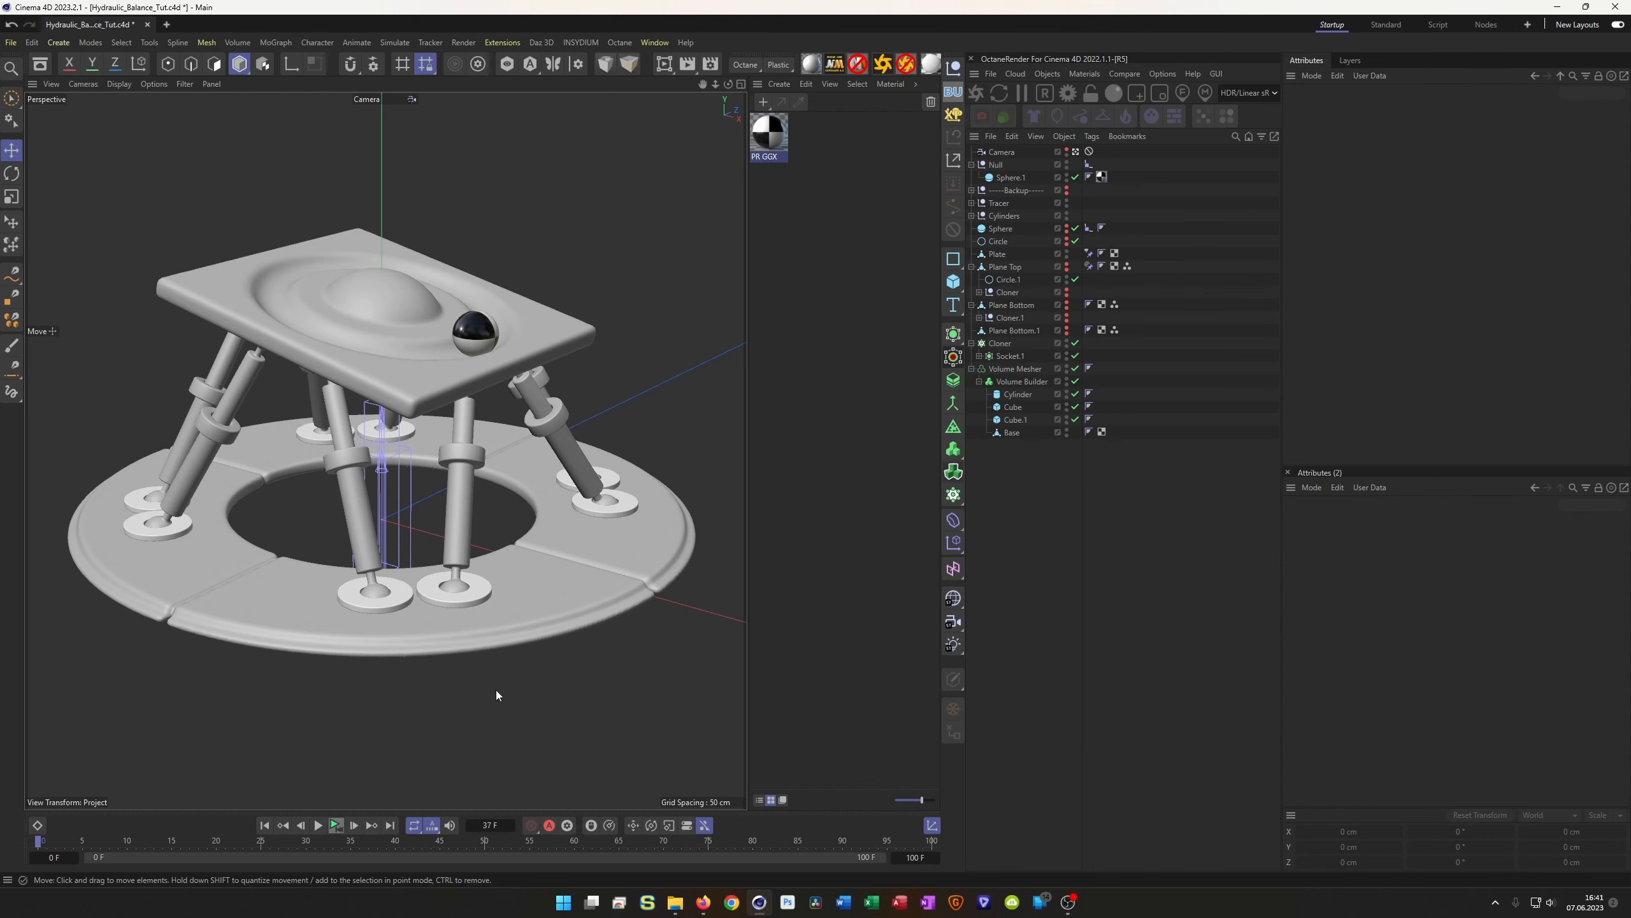
key("ctrl+s")
left_click(705, 902)
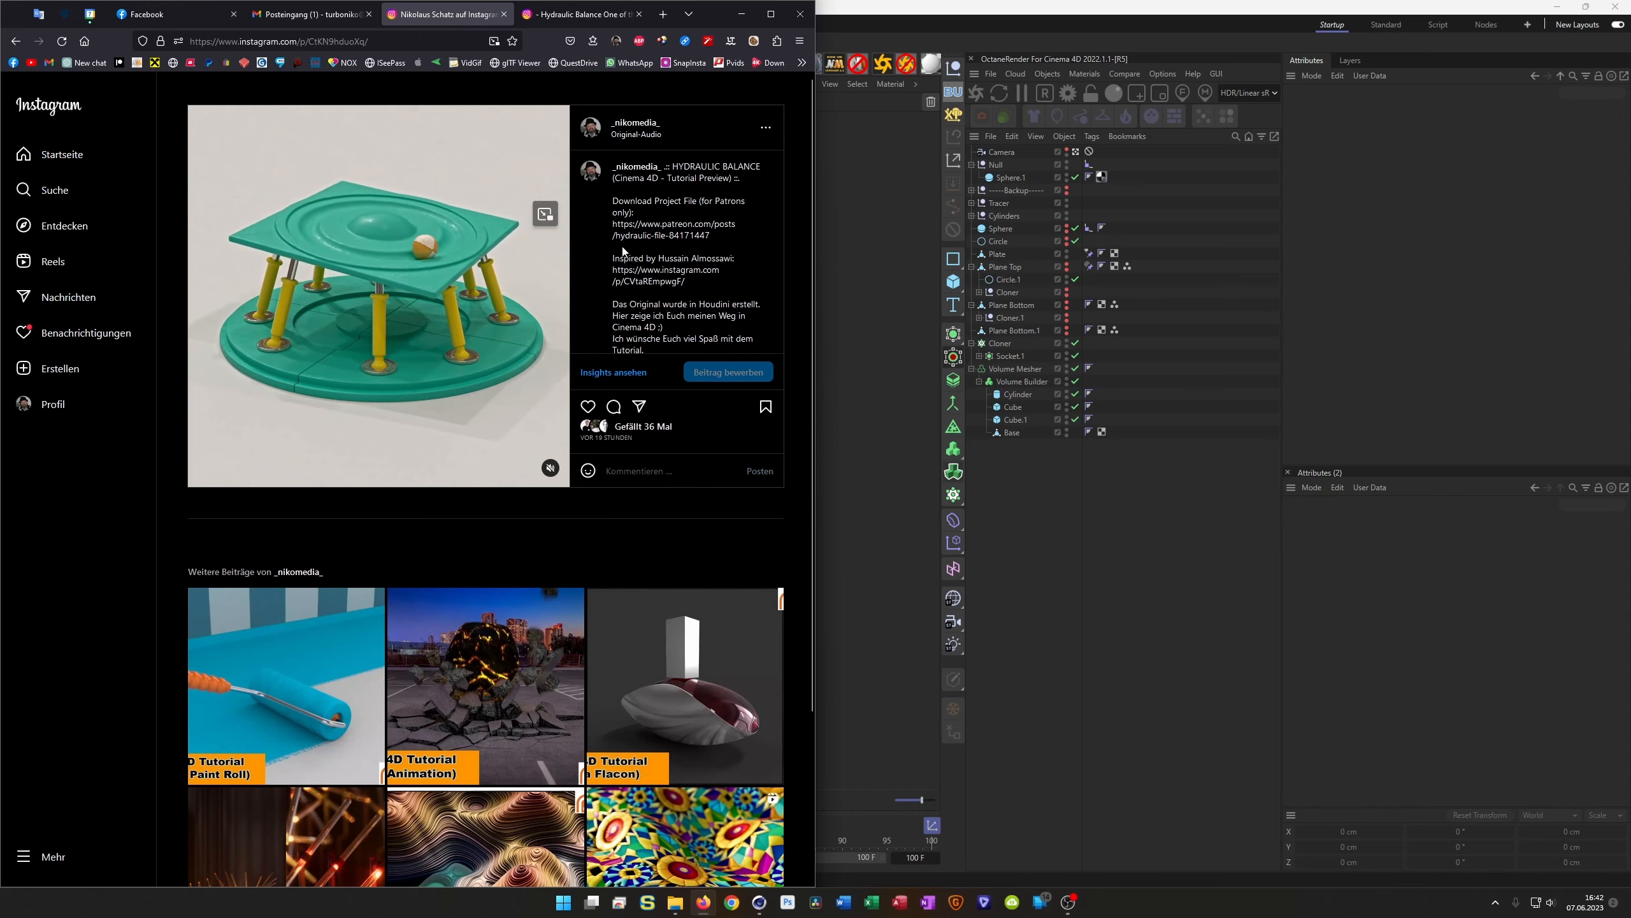
Switch from the Instagram reference post back to the Cinema 4D scene
left_click(897, 70)
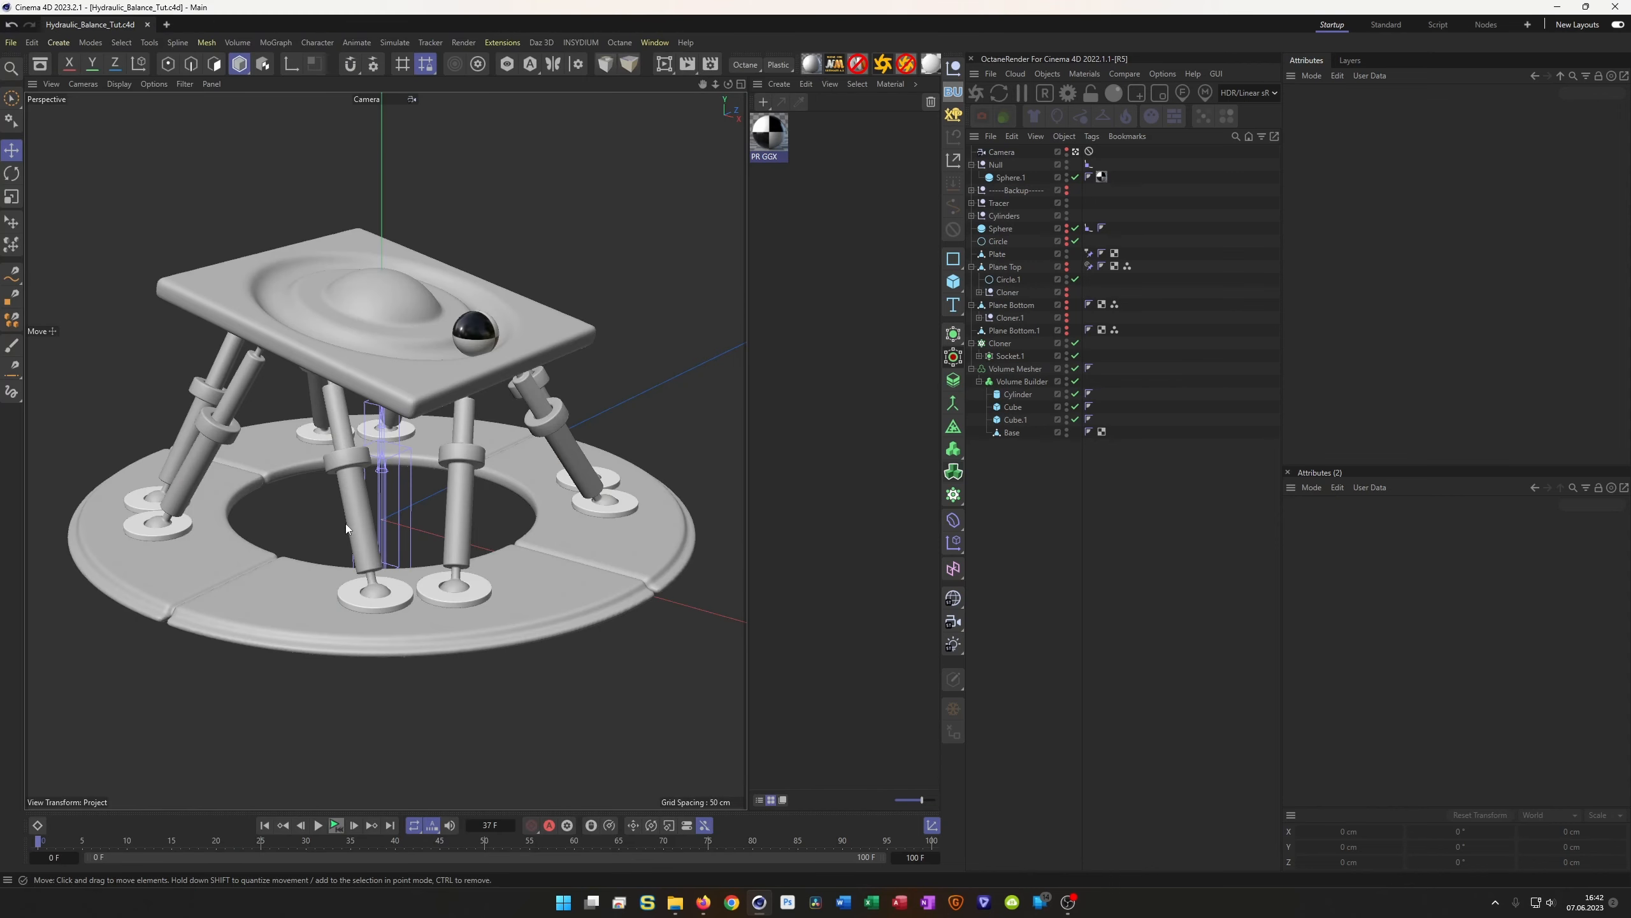